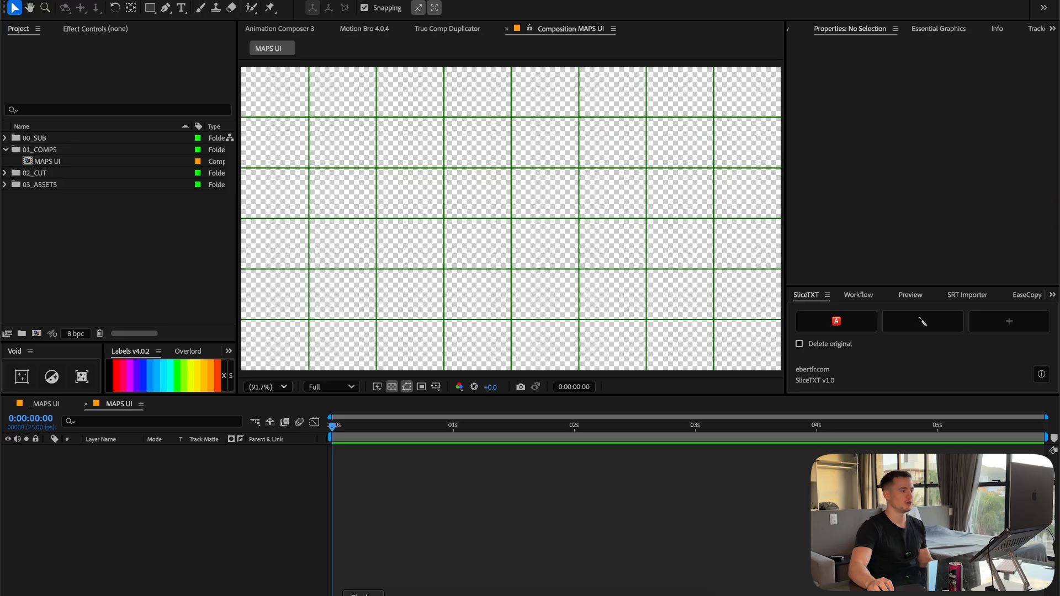
# Switch to the Apple Maps UX.ai document in Illustrator.
pyautogui.click(363, 595)
pyautogui.click(654, 403)
pyautogui.doubleClick(792, 358)
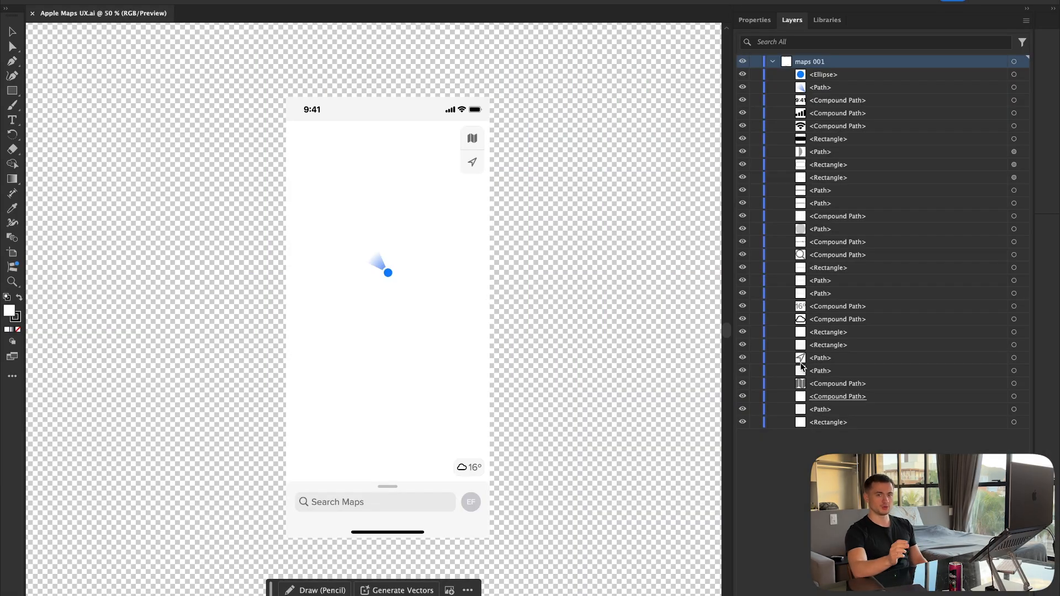
# Inspect the phone interface artwork up close, from the clock in the status bar down to the search area.
pyautogui.click(843, 319)
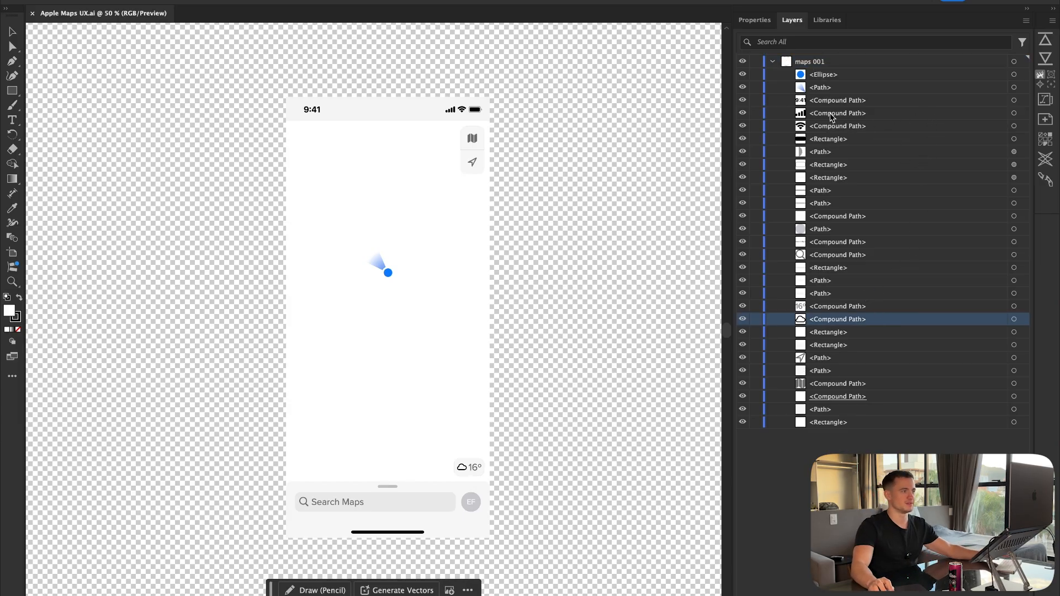
pyautogui.click(886, 49)
pyautogui.scroll(6, 343, 115)
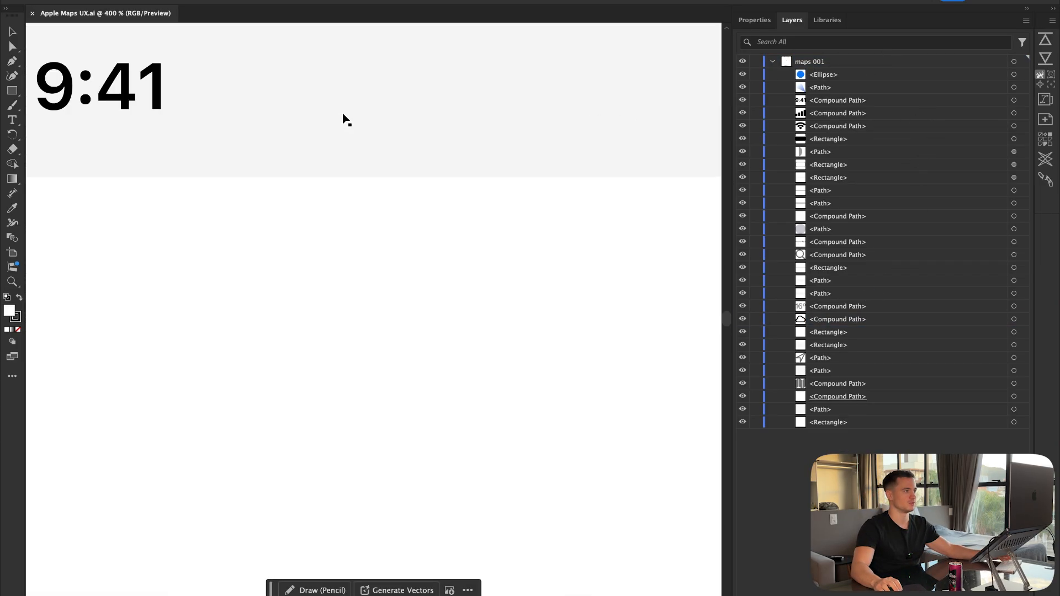
pyautogui.scroll(-8, 371, 141)
pyautogui.scroll(1, 371, 144)
pyautogui.scroll(2, 397, 207)
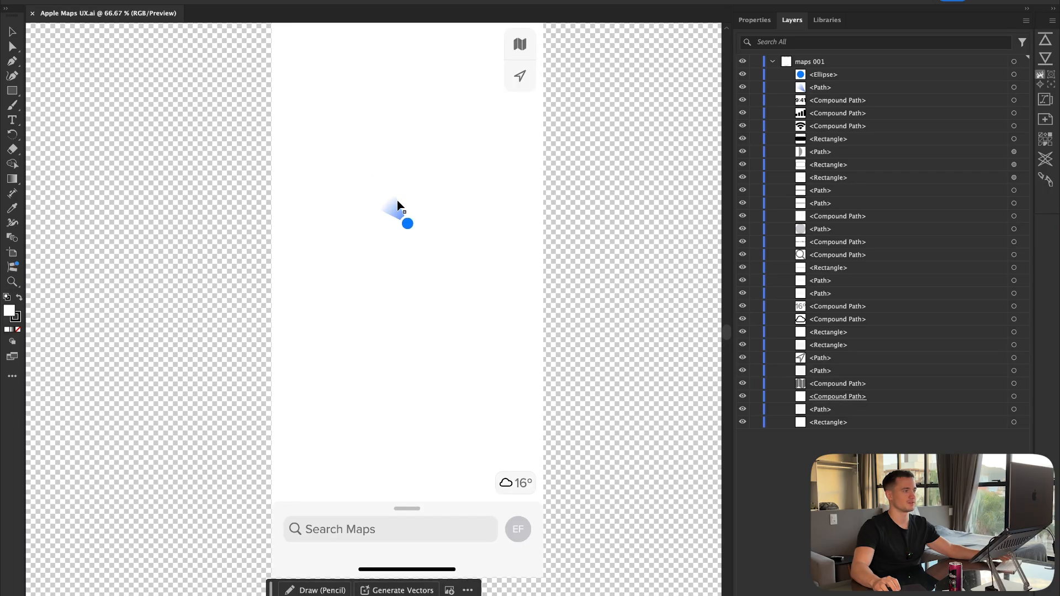
pyautogui.scroll(-1, 397, 207)
# Toggle the blue location dot and its direction beam off and on to identify their elements.
pyautogui.click(822, 77)
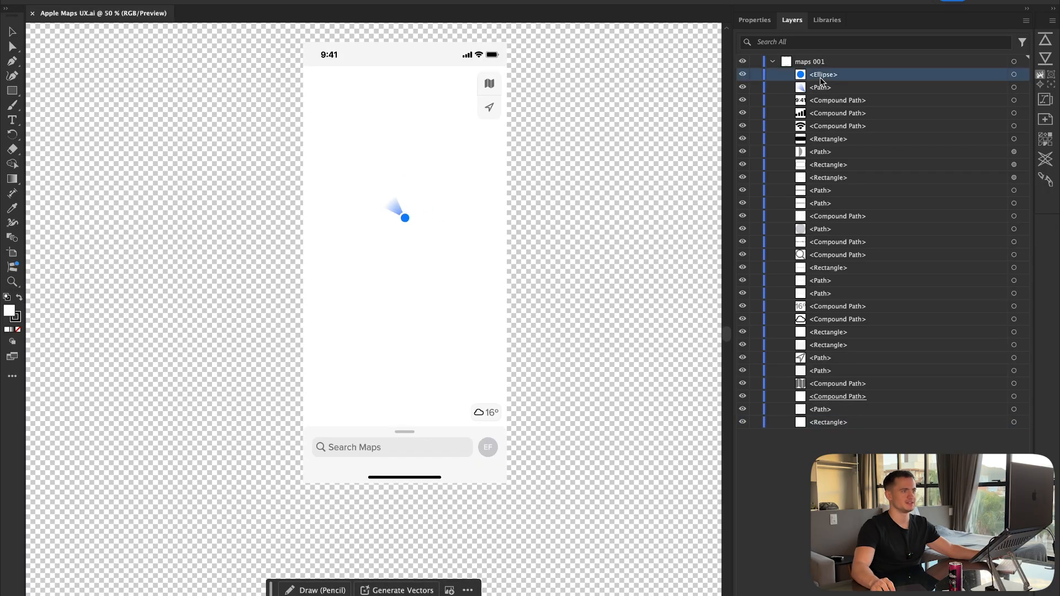
pyautogui.click(742, 75)
pyautogui.click(742, 74)
pyautogui.click(742, 87)
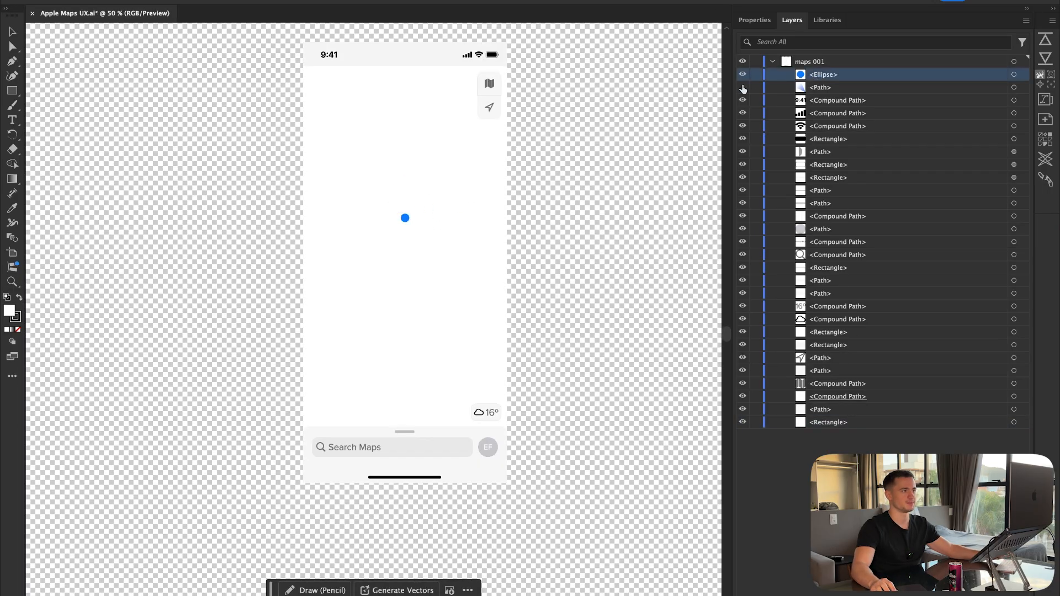
pyautogui.click(742, 87)
pyautogui.click(828, 88)
pyautogui.click(831, 103)
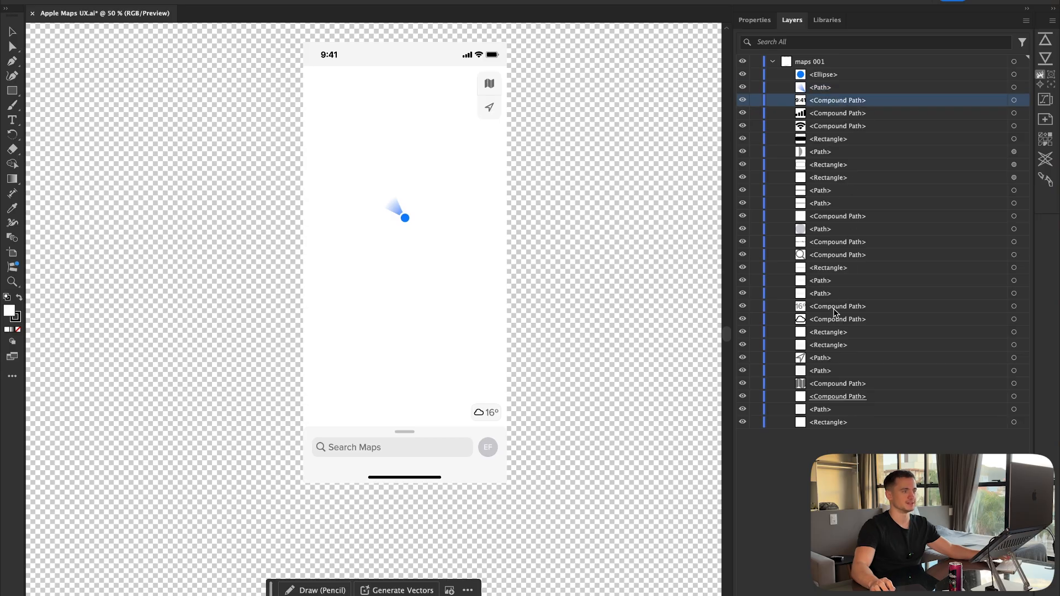
# Toggle the visibility of the white background rectangle at the bottom of the maps 001 layer, leaving it shown.
pyautogui.click(817, 410)
pyautogui.click(742, 422)
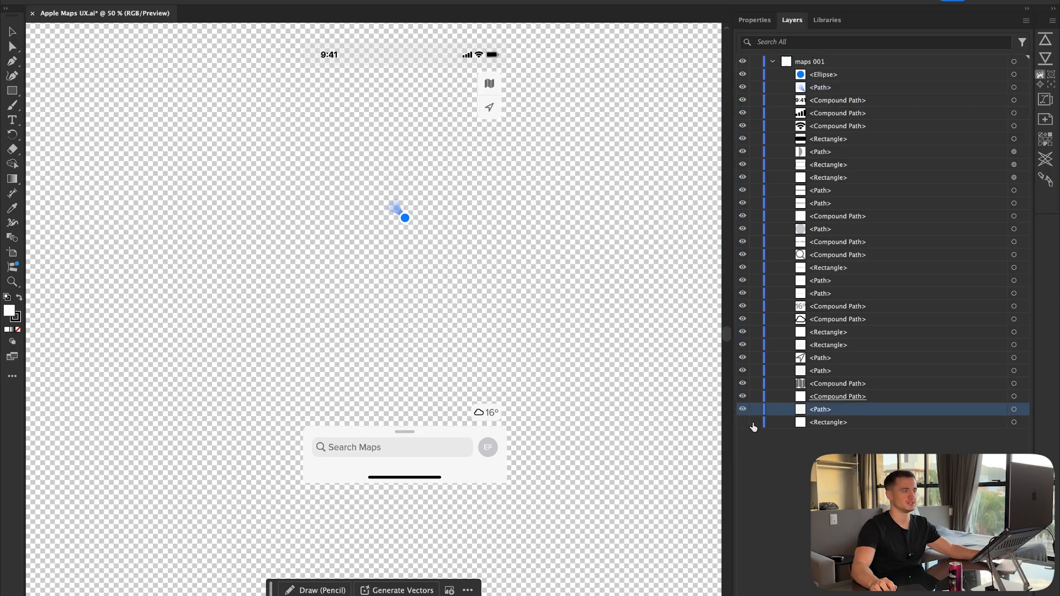
pyautogui.click(743, 423)
pyautogui.click(742, 422)
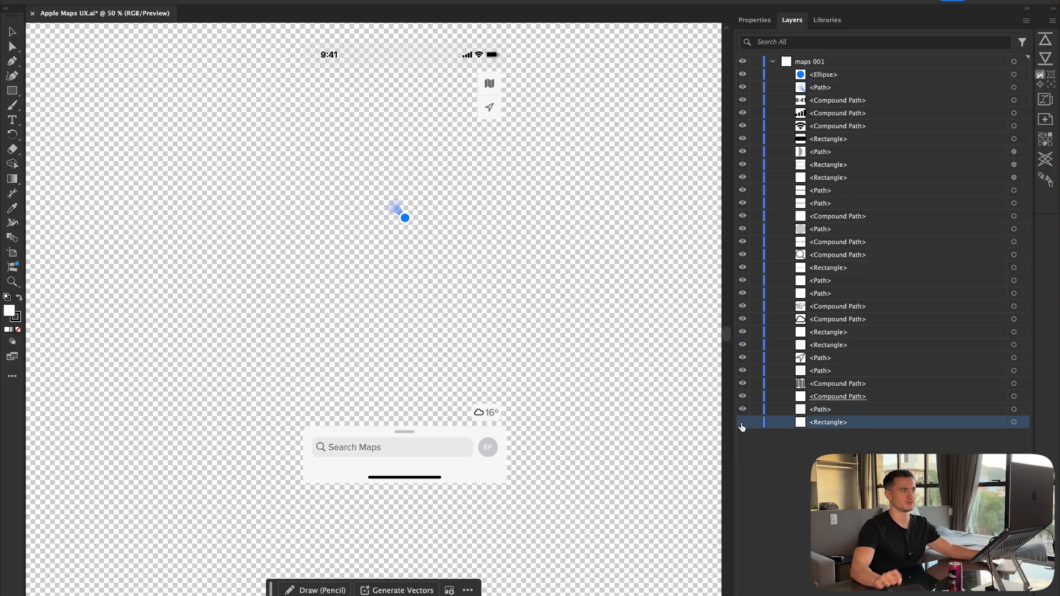
pyautogui.click(742, 423)
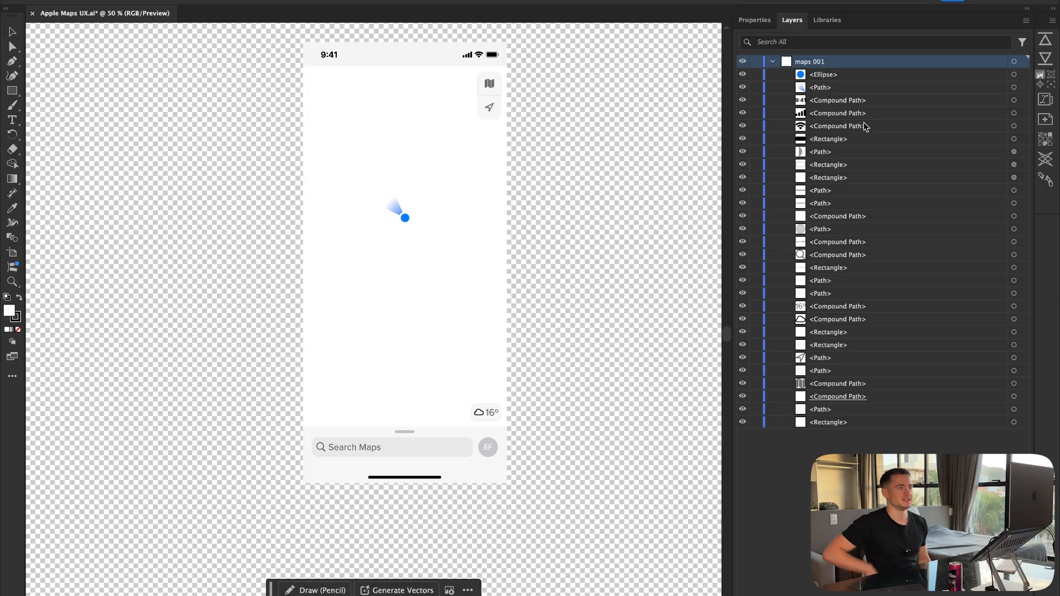
# Select all artwork on the maps 001 layer and open the Overlord settings.
pyautogui.click(1013, 61)
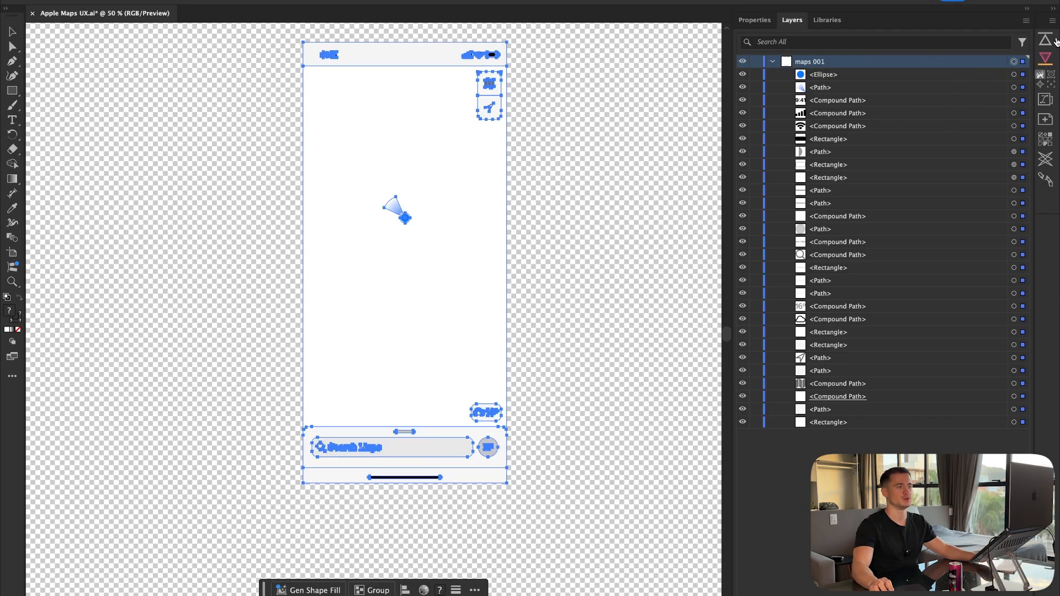
pyautogui.click(1050, 22)
pyautogui.click(1045, 22)
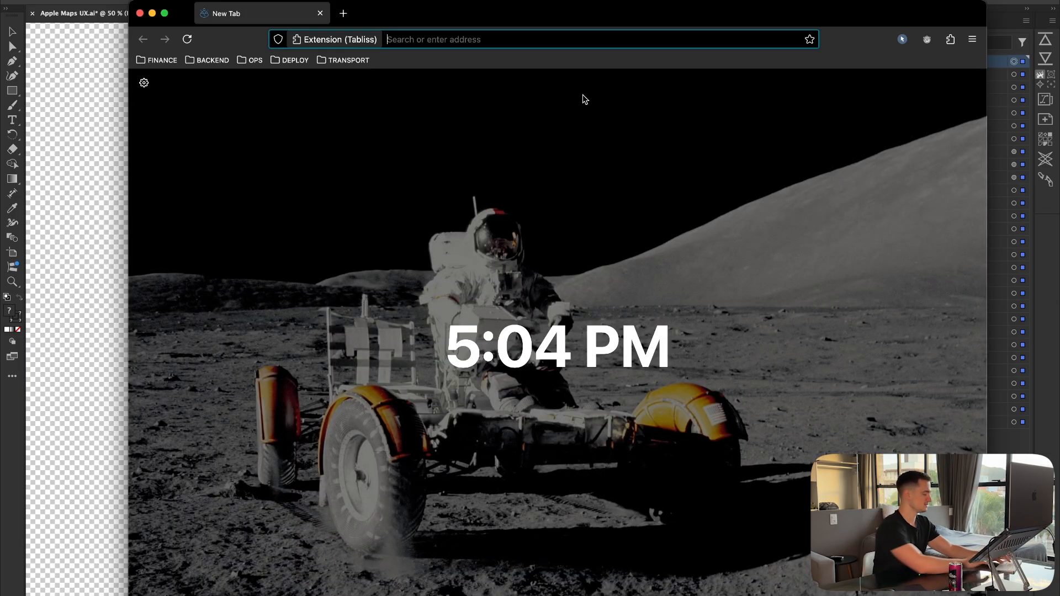
# Switch to the Firefox browser and search the web for "overload battle axe after effects".
pyautogui.write('overload batt')
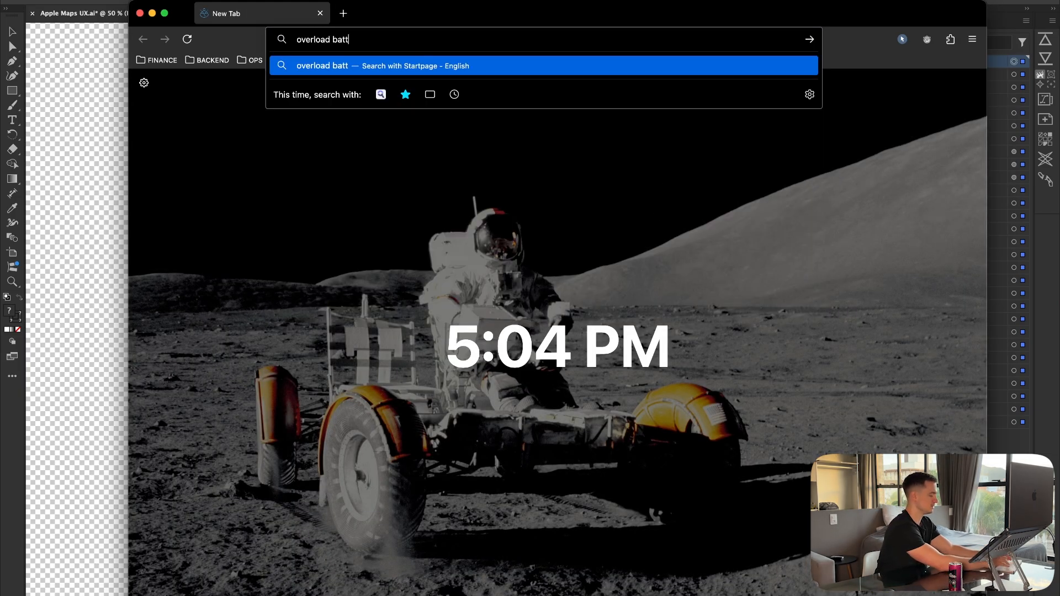
pyautogui.write('le axe after e')
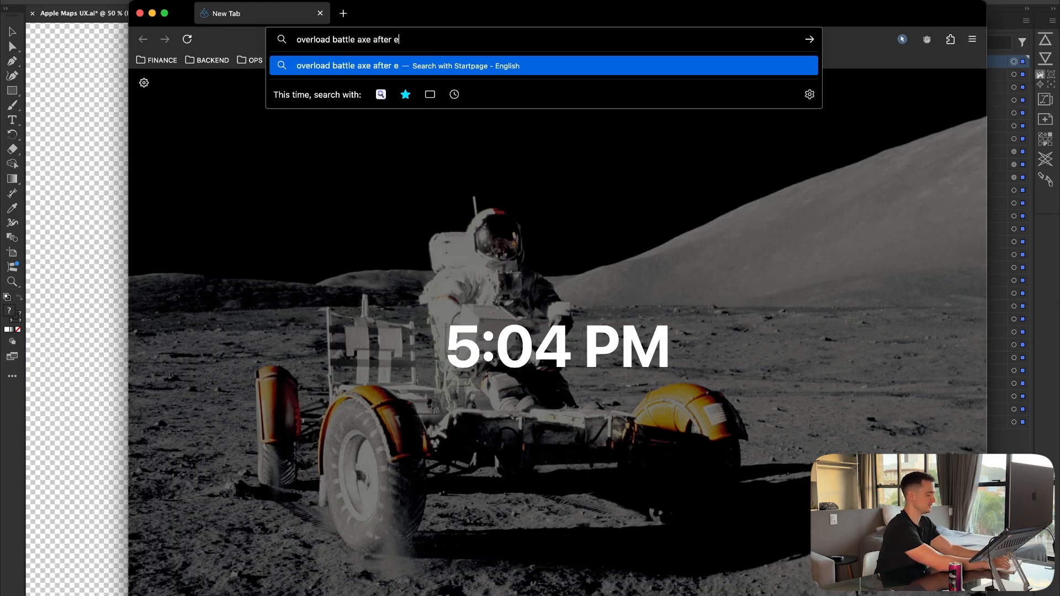
pyautogui.write('ffects')
pyautogui.press('Return')
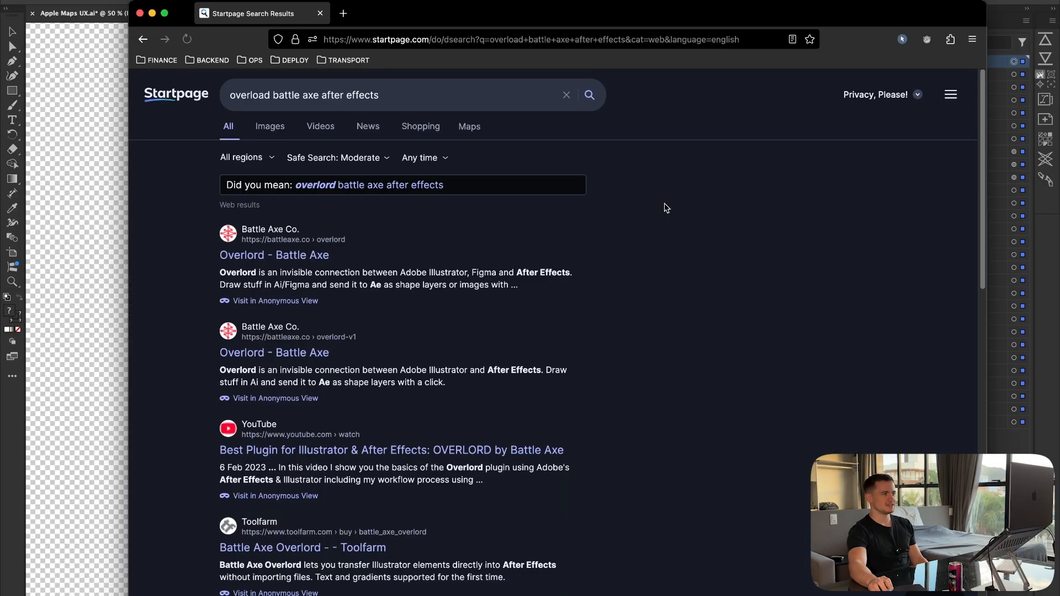
# Open the Battle Axe product page for Overlord, read through it, and close the browser tabs.
pyautogui.click(278, 259)
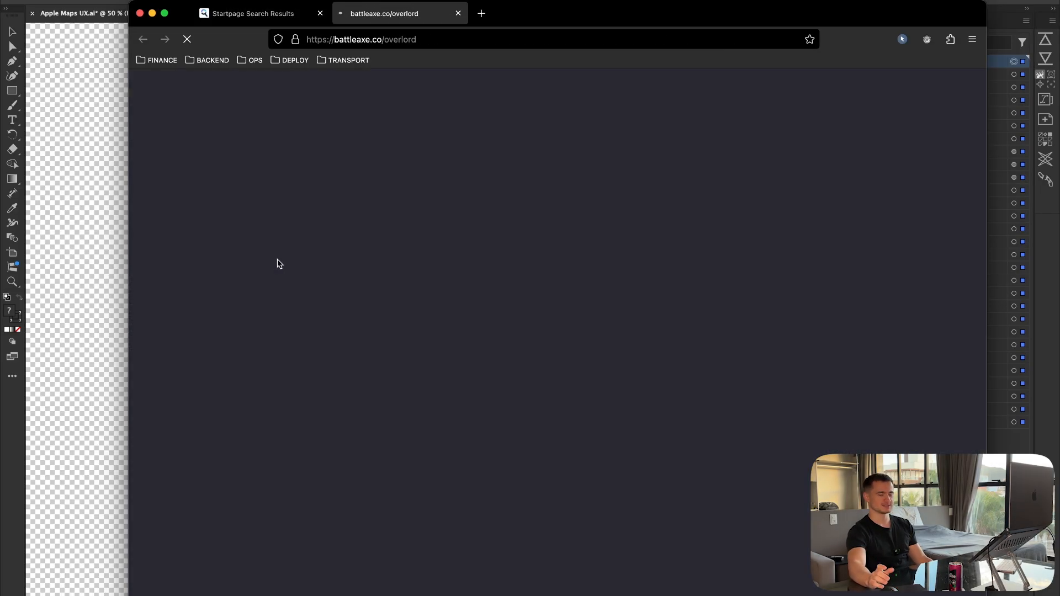
pyautogui.scroll(-10, 787, 298)
pyautogui.scroll(7, 788, 298)
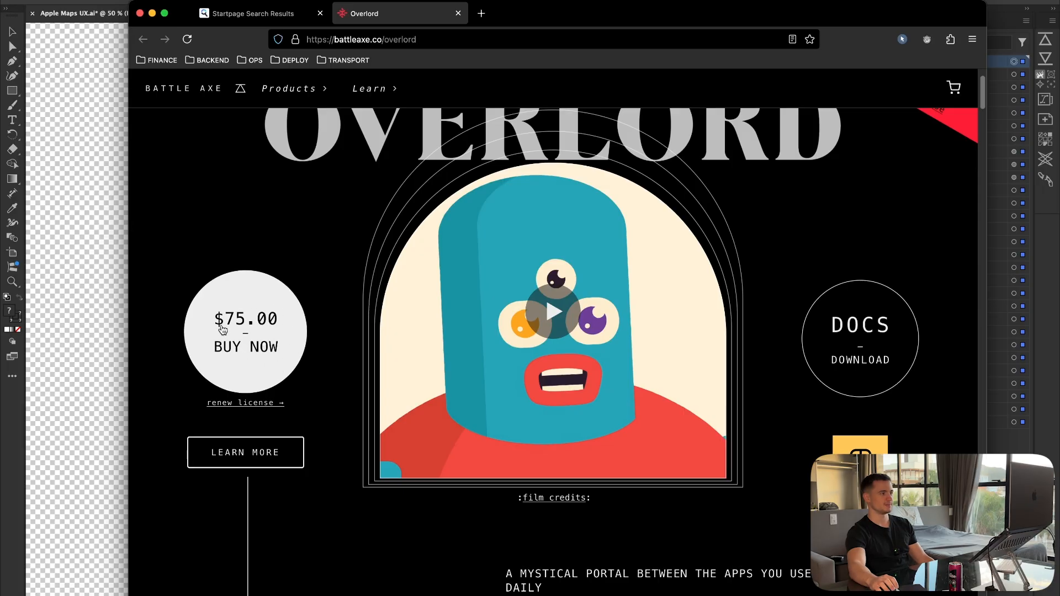
pyautogui.scroll(-8, 513, 328)
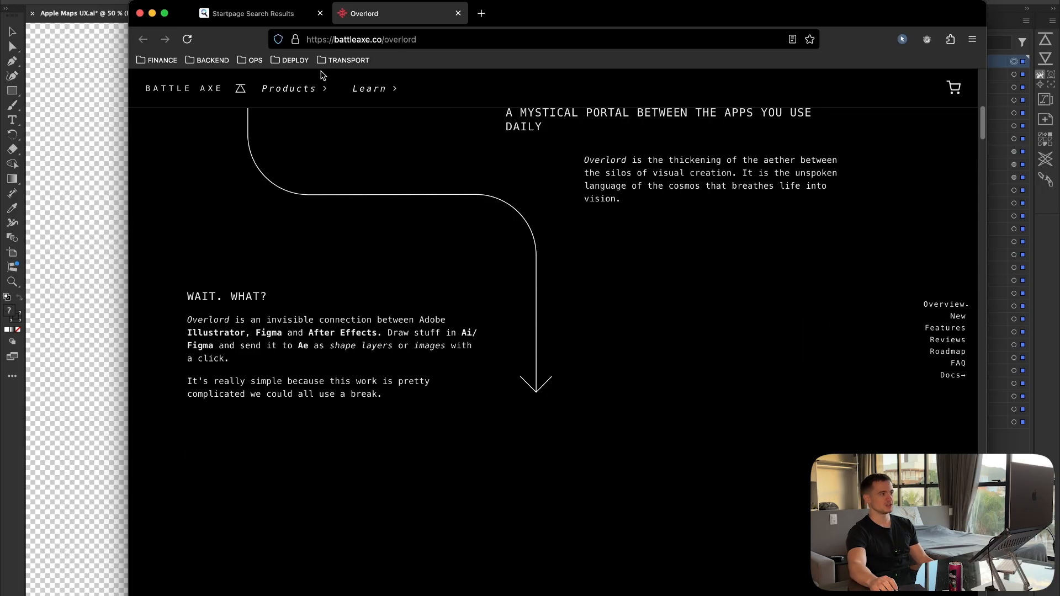
pyautogui.click(320, 13)
pyautogui.click(320, 14)
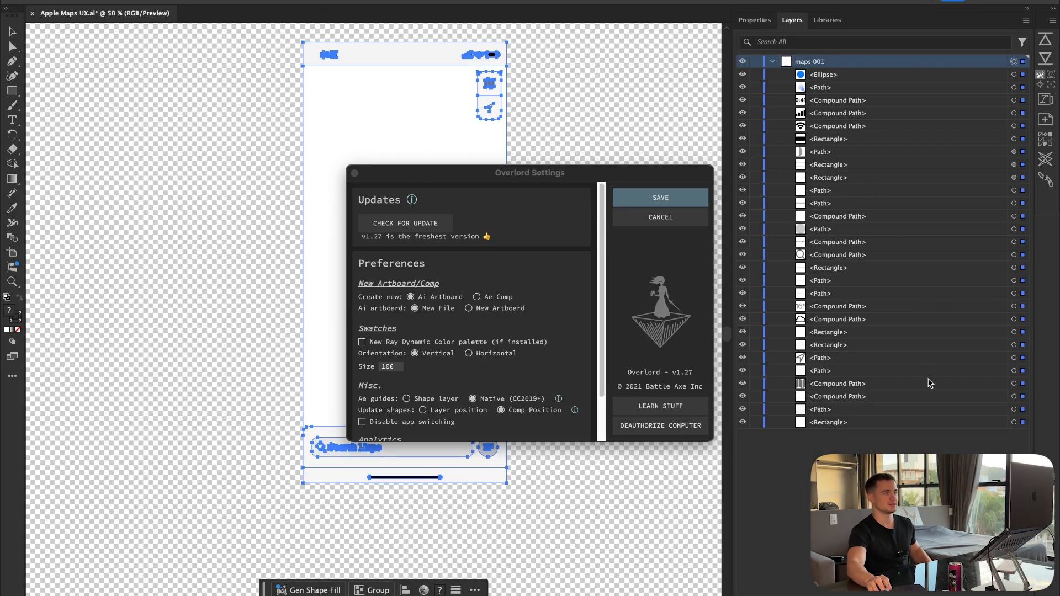
# Review the update and preference options in the Overlord settings, then cancel without changing them.
pyautogui.moveTo(607, 176); pyautogui.dragTo(523, 173)
pyautogui.scroll(-2, 509, 277)
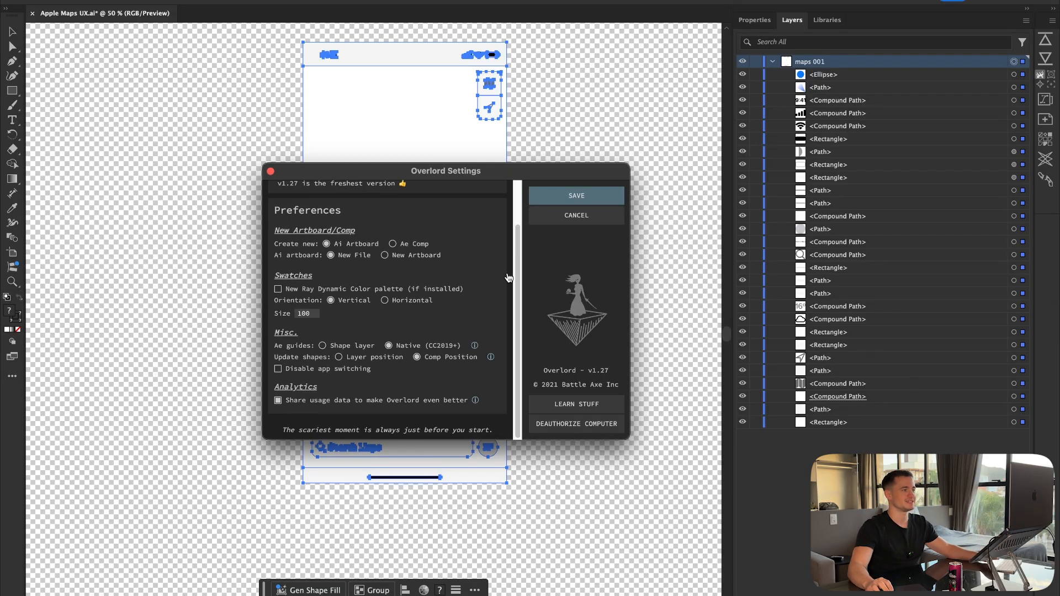
pyautogui.scroll(1, 506, 277)
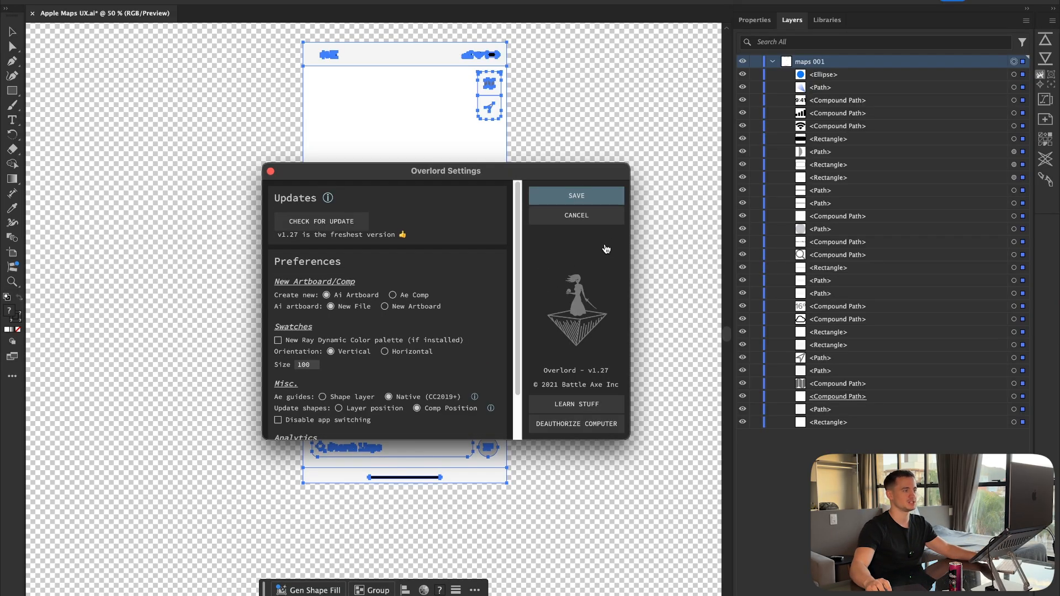
pyautogui.click(591, 215)
pyautogui.click(556, 361)
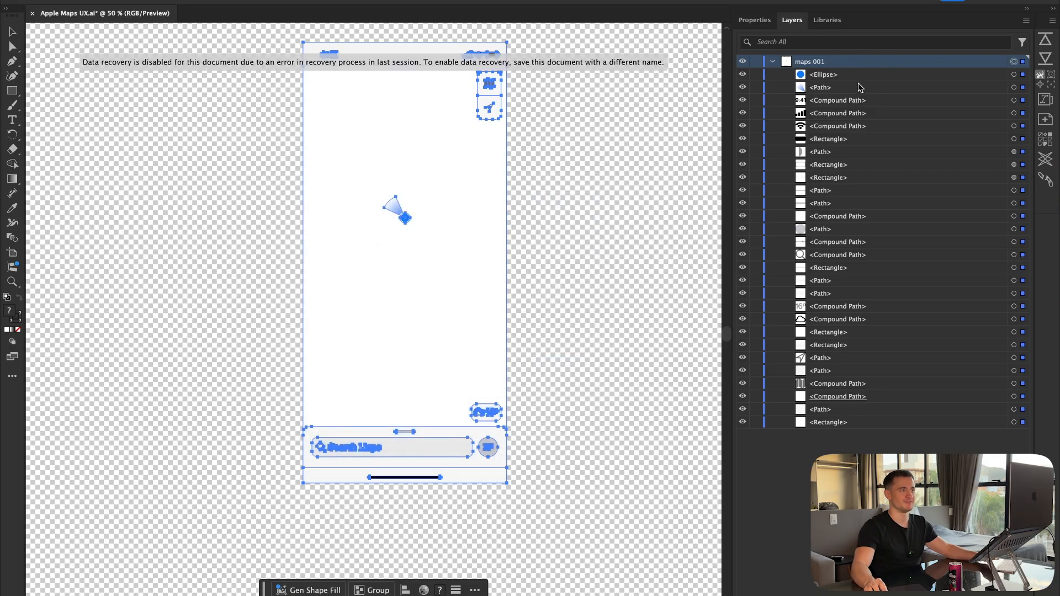
# Deselect the artwork and examine the vector edges of the grey avatar circle at extreme magnification, then return to the phone screen view.
pyautogui.click(580, 218)
pyautogui.keyDown('alt'); pyautogui.scroll(10, 490, 461); pyautogui.keyUp('alt')
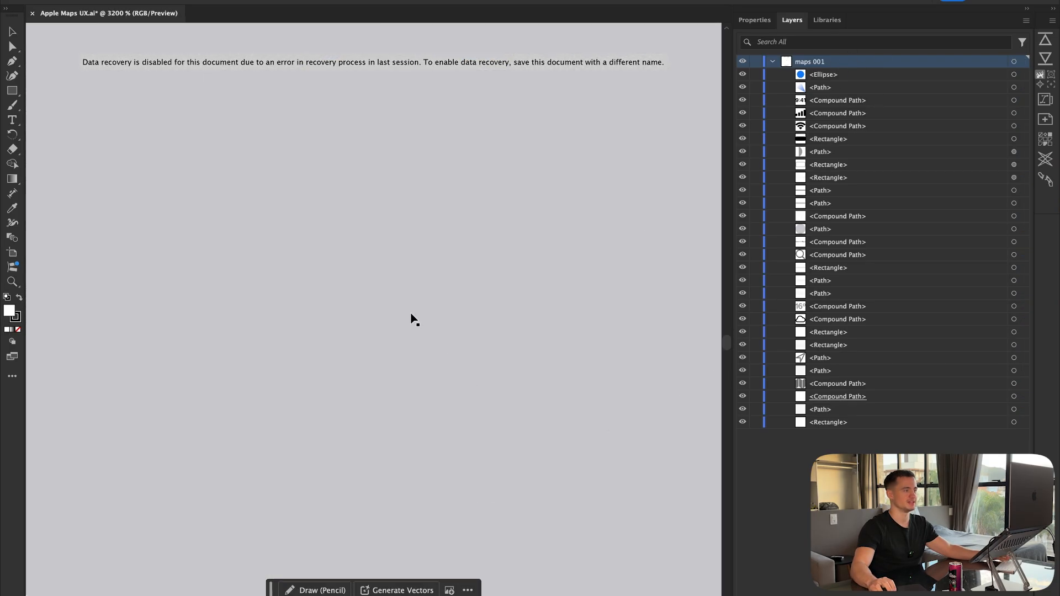
pyautogui.keyDown('alt'); pyautogui.scroll(5, 411, 319); pyautogui.keyUp('alt')
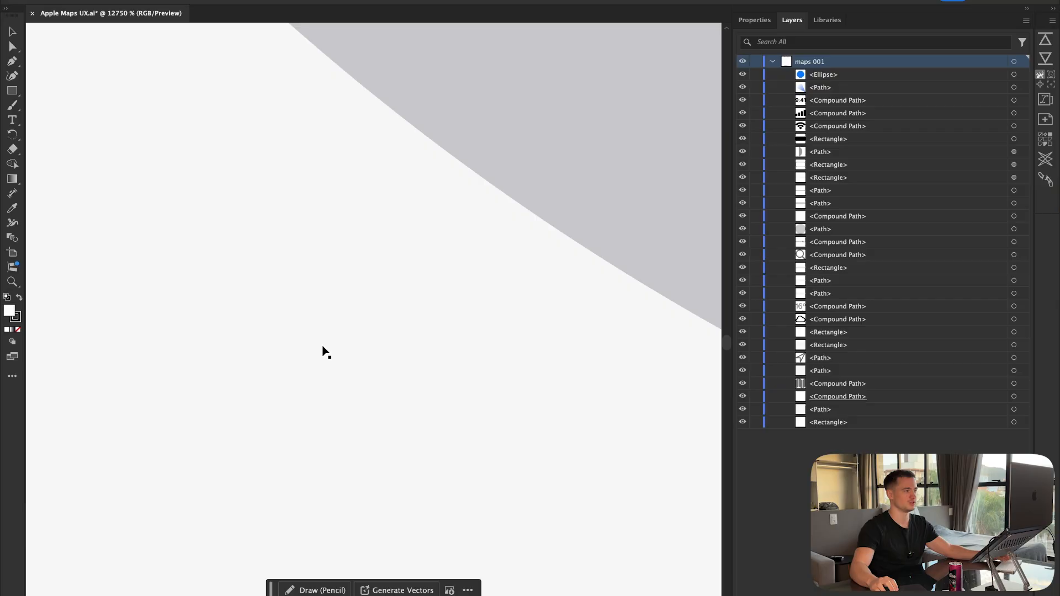
pyautogui.keyDown('alt'); pyautogui.scroll(4, 490, 201); pyautogui.keyUp('alt')
pyautogui.press('super+Tab')
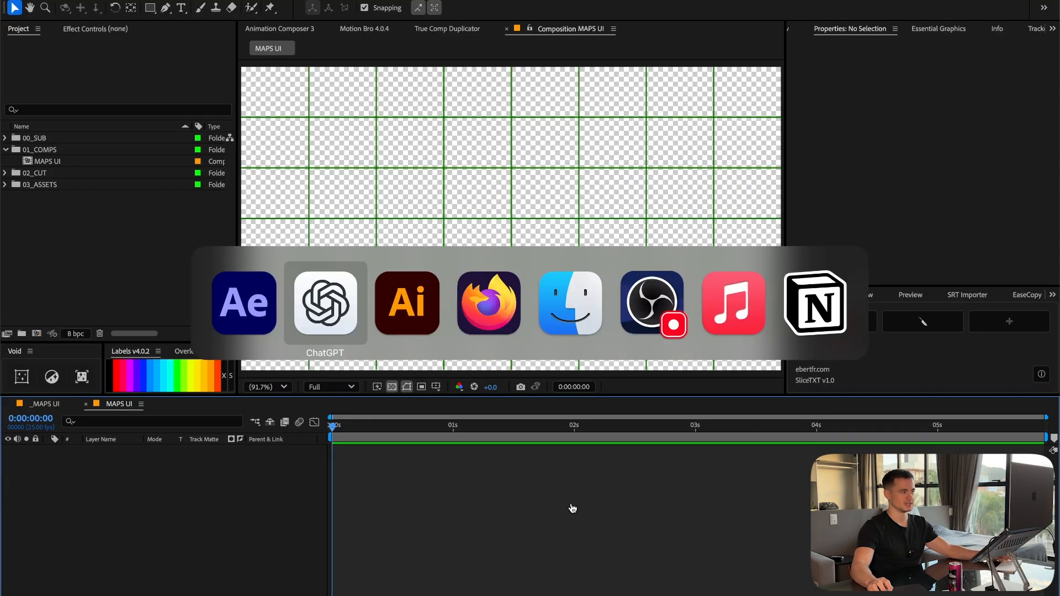
pyautogui.click(407, 312)
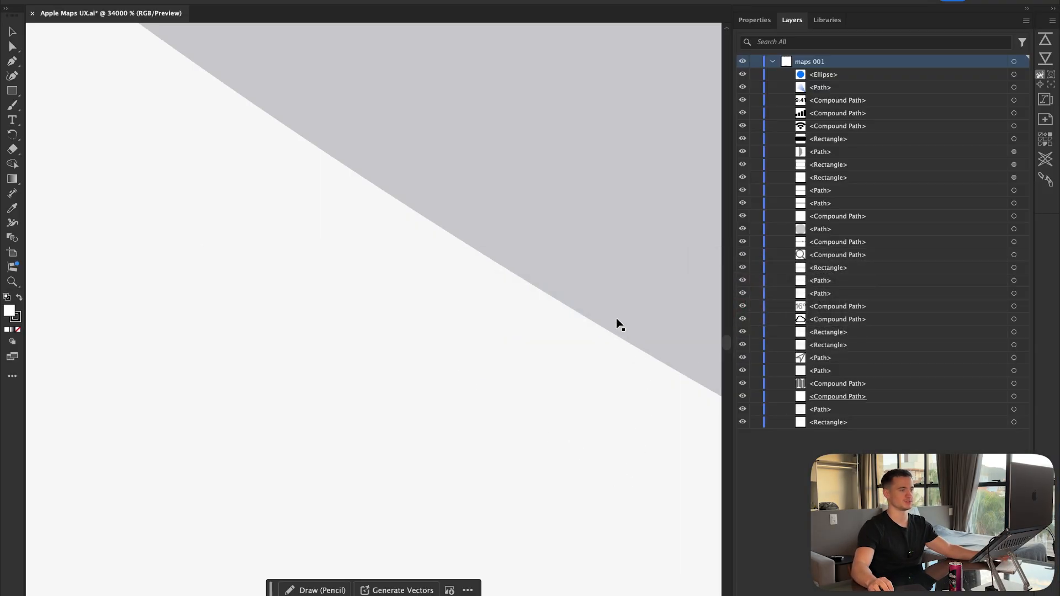
pyautogui.keyDown('alt'); pyautogui.scroll(-15, 616, 318); pyautogui.keyUp('alt')
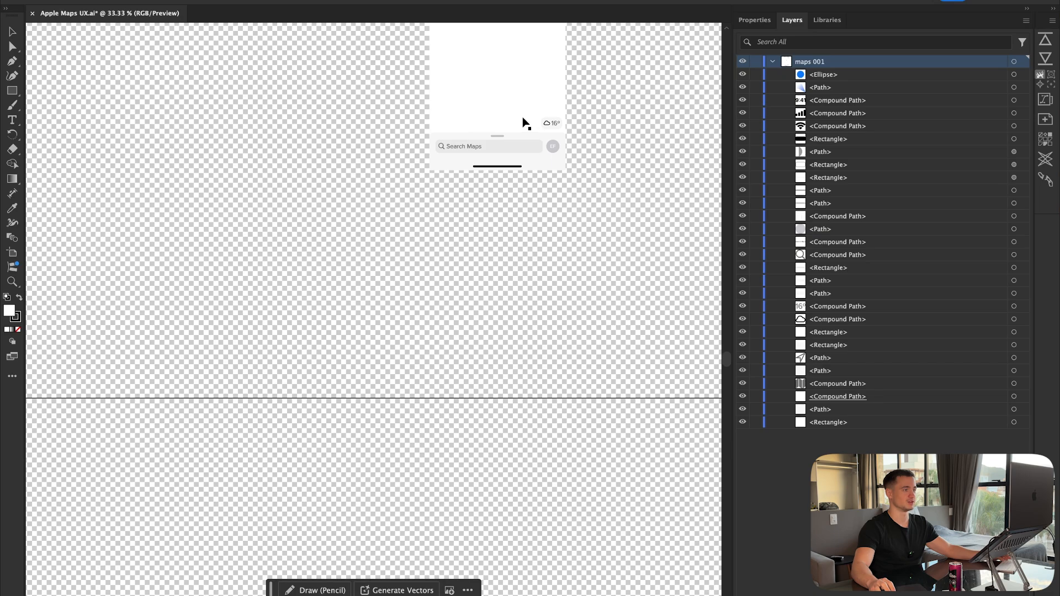
pyautogui.scroll(3, 523, 118)
pyautogui.moveTo(511, 87); pyautogui.dragTo(519, 379)
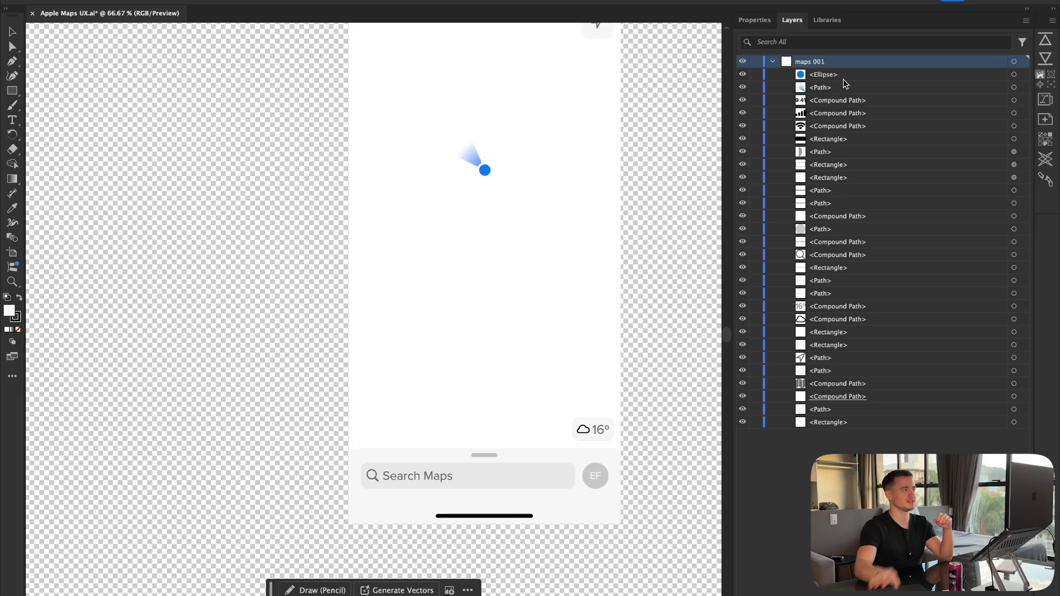
# Look through the available document scripts and choose the Other Script option.
pyautogui.click(88, 0)
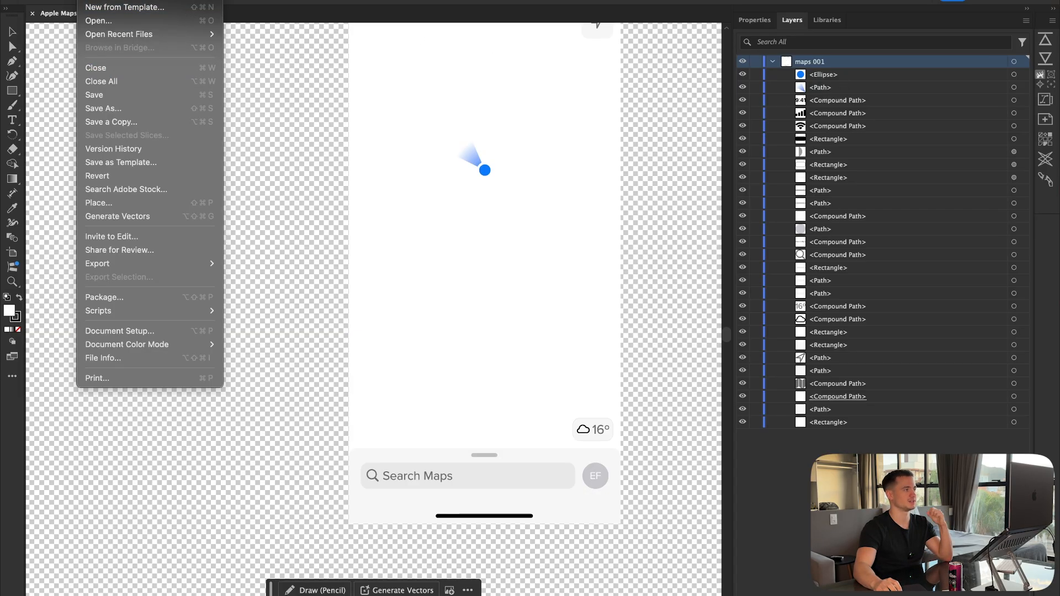
pyautogui.moveTo(126, 312)
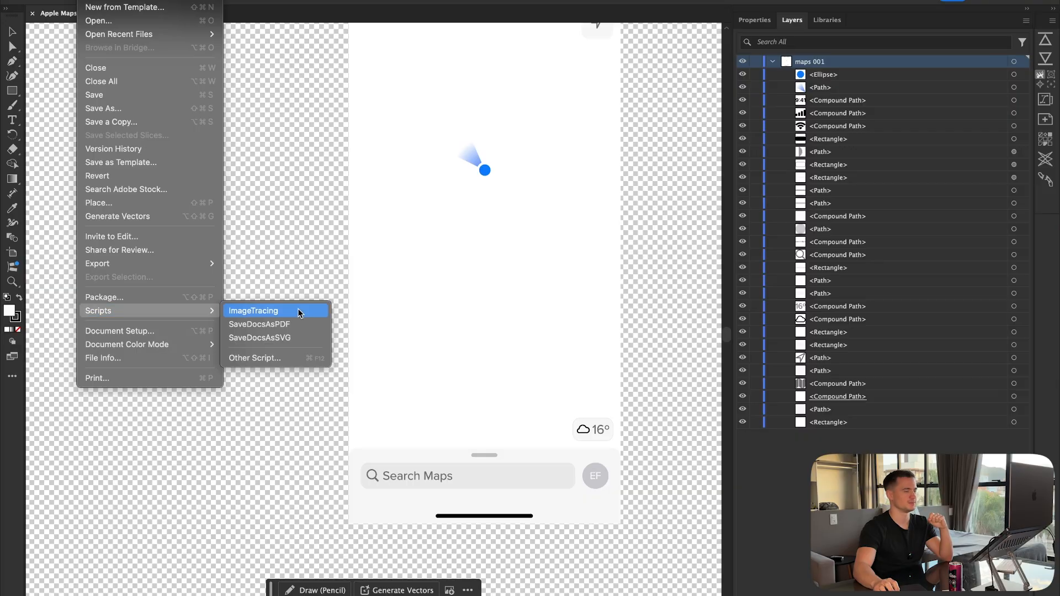
pyautogui.click(279, 353)
# Go through the individual ellipse, path, compound path and rectangle elements inside the maps 001 layer.
pyautogui.click(852, 74)
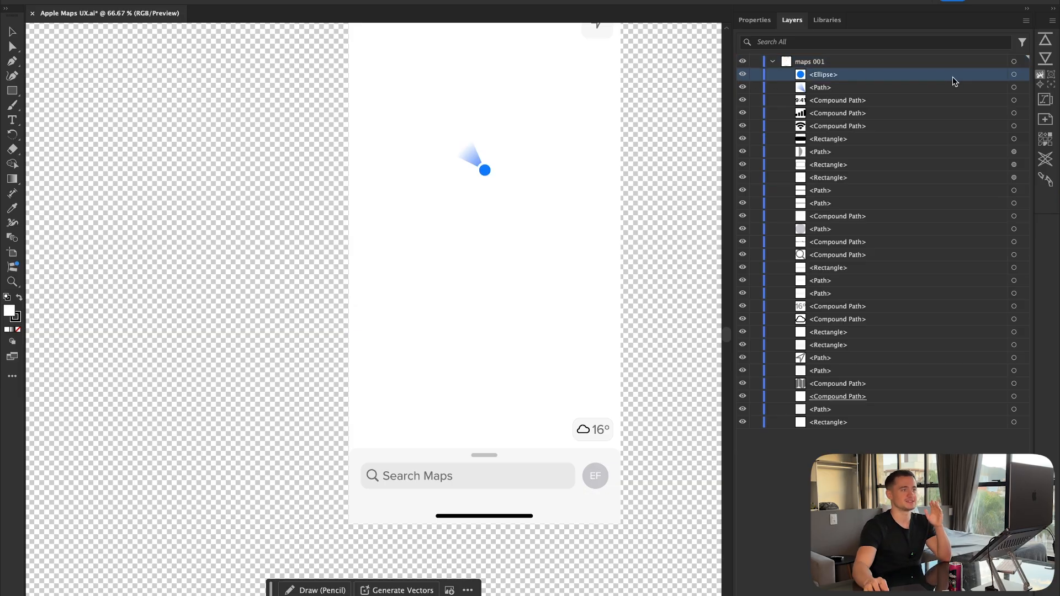
pyautogui.click(918, 63)
pyautogui.click(1003, 75)
pyautogui.click(989, 88)
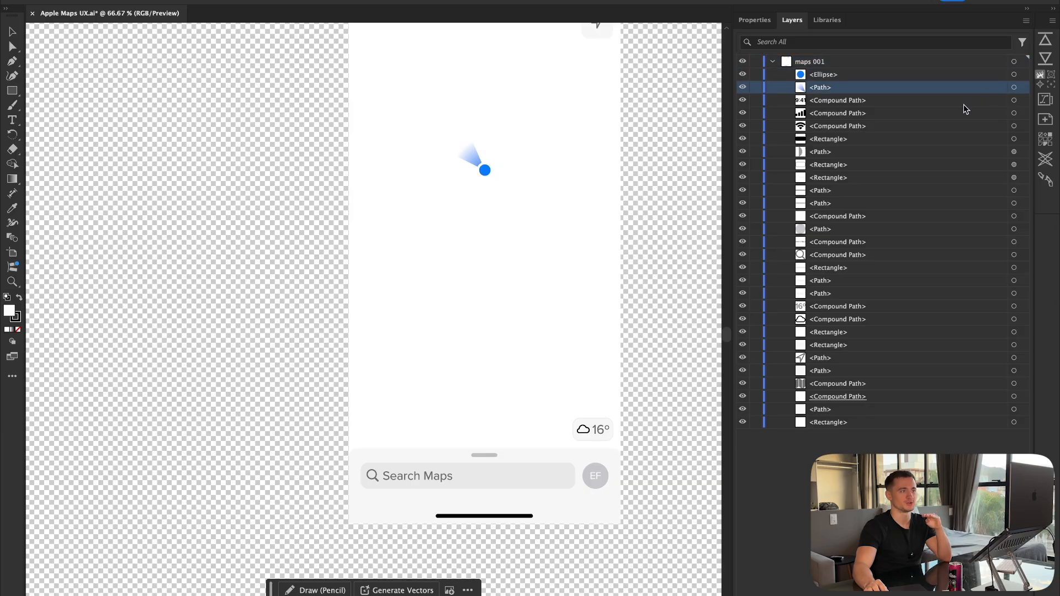
pyautogui.click(961, 102)
pyautogui.click(889, 166)
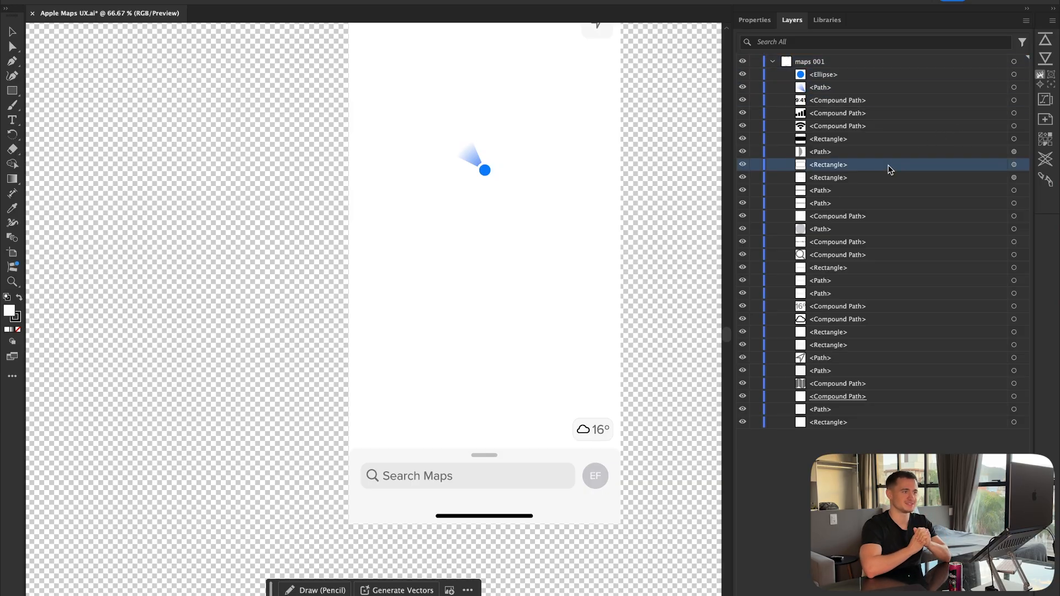
pyautogui.click(1052, 21)
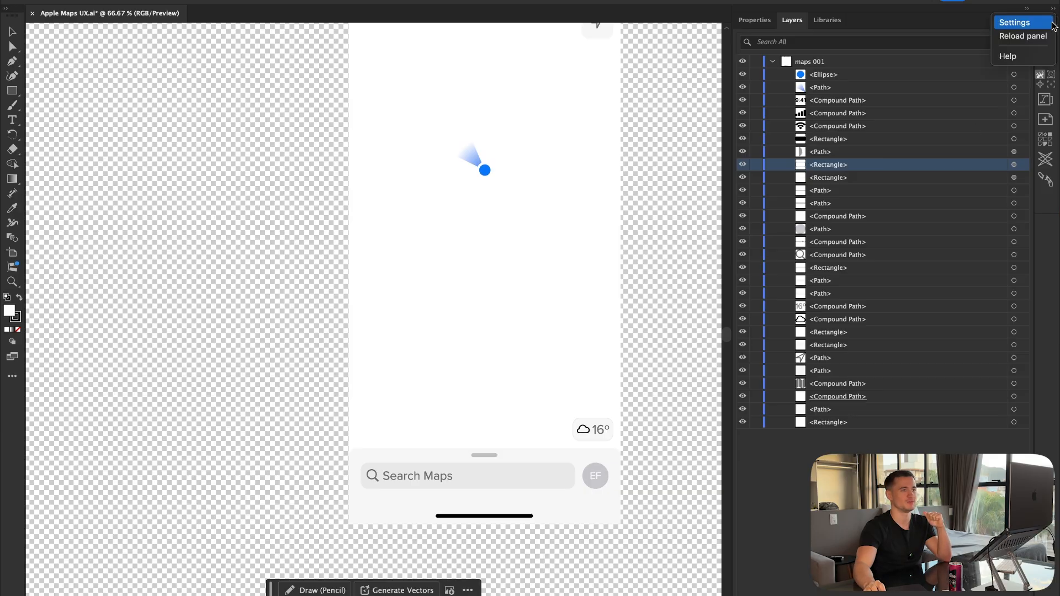
pyautogui.click(1041, 22)
pyautogui.scroll(5, 628, 219)
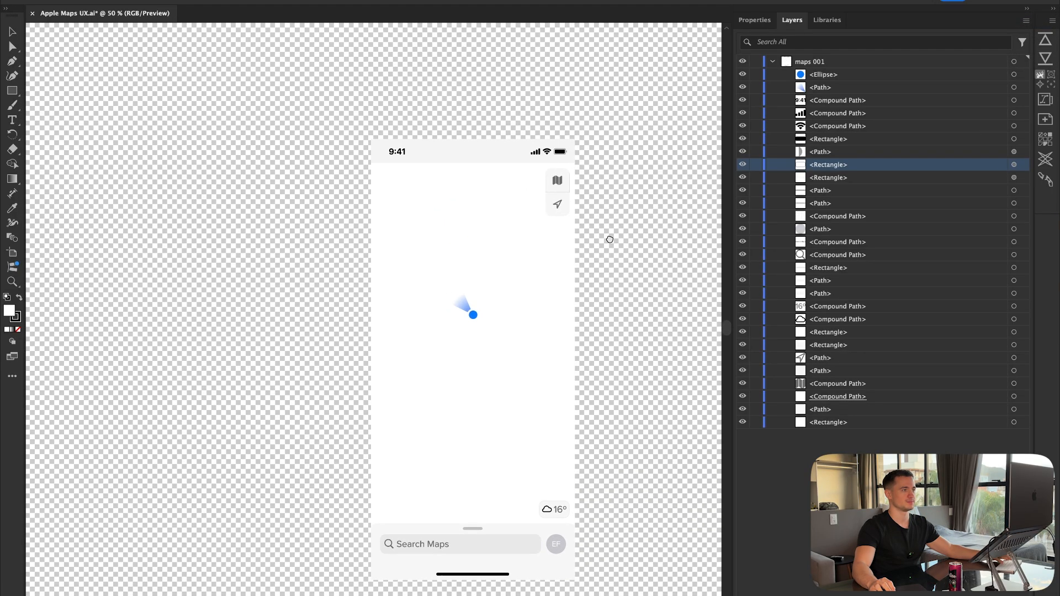
# Check the Motion Design.aep project in the 03_MOTION folder, then switch to After Effects with the empty MAPS UI composition.
pyautogui.scroll(-1, 607, 237)
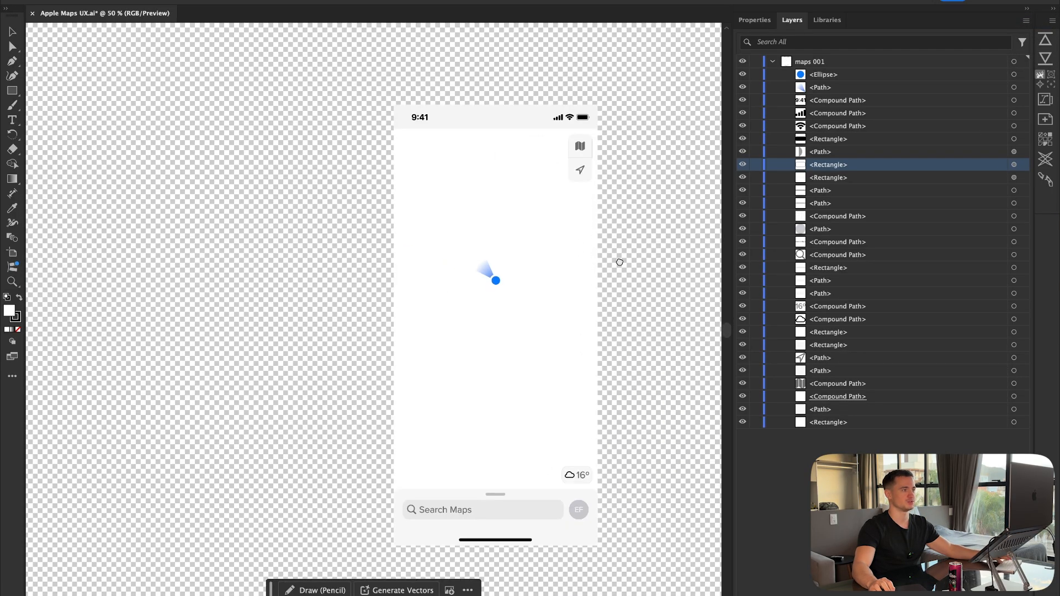
pyautogui.moveTo(617, 262); pyautogui.dragTo(566, 225)
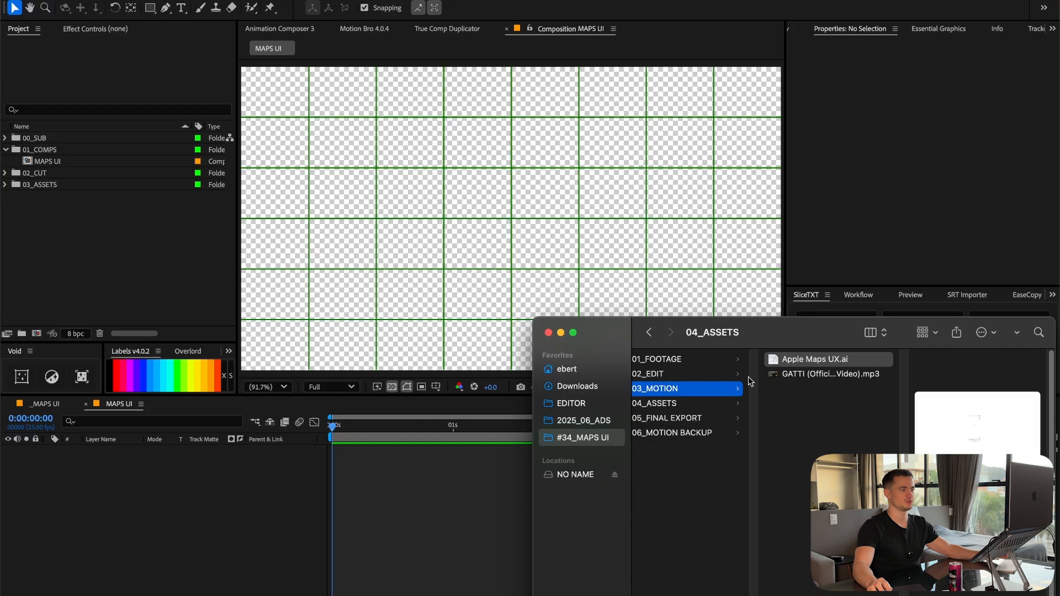
pyautogui.click(685, 388)
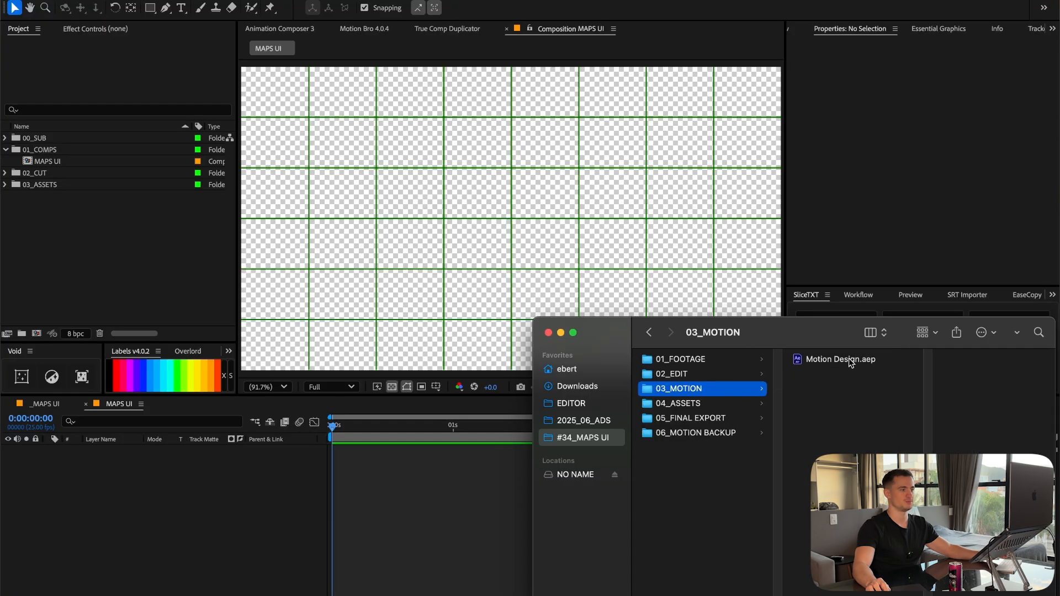
pyautogui.click(840, 360)
pyautogui.click(841, 425)
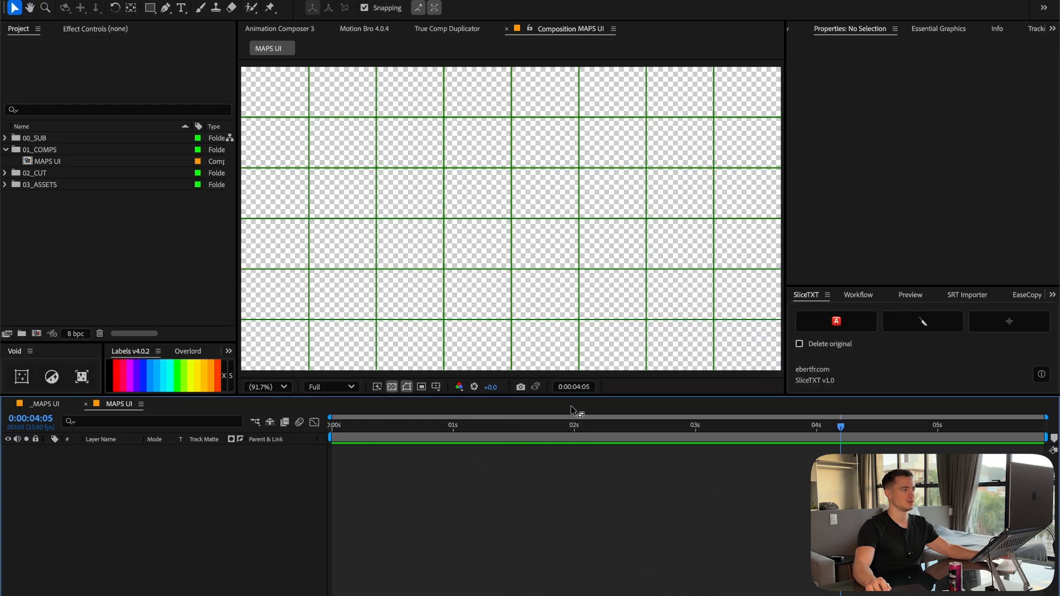
# Bring up Overlord in After Effects and look through the SliceTXT, SRT Importer and other available script panels.
pyautogui.click(176, 351)
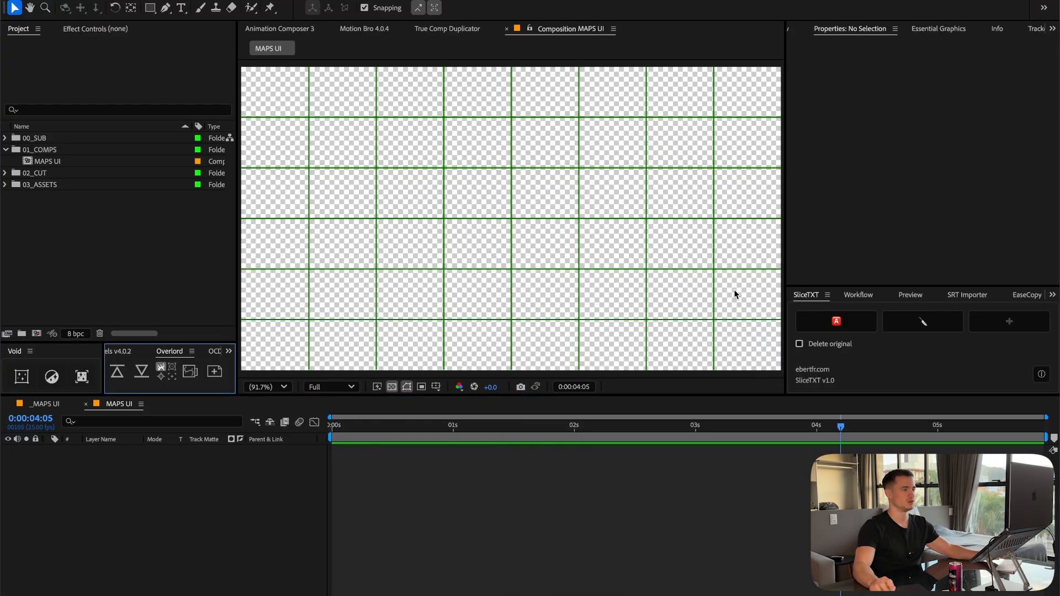
pyautogui.click(826, 304)
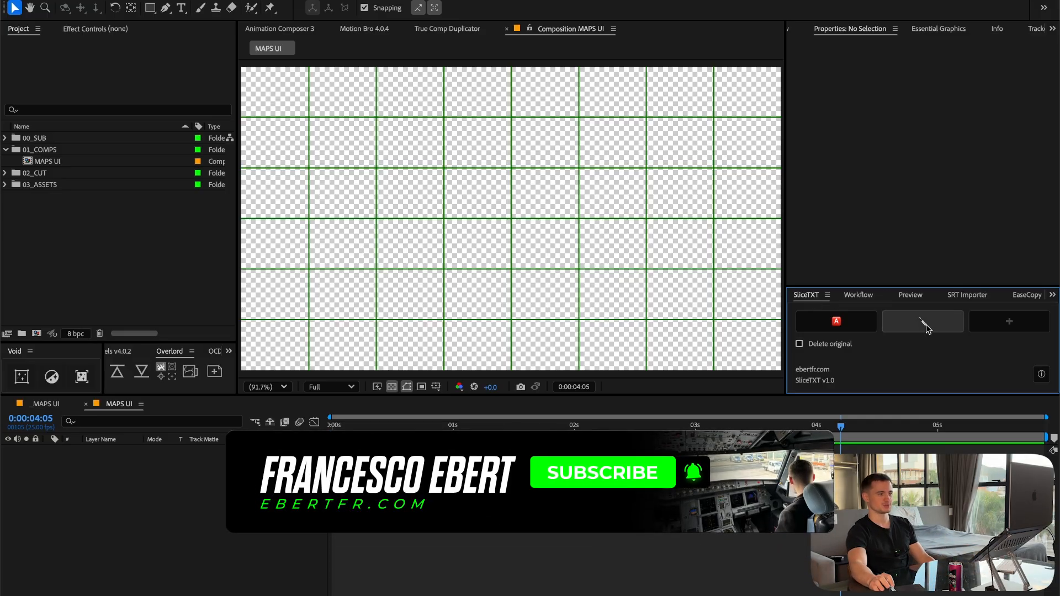
pyautogui.click(967, 294)
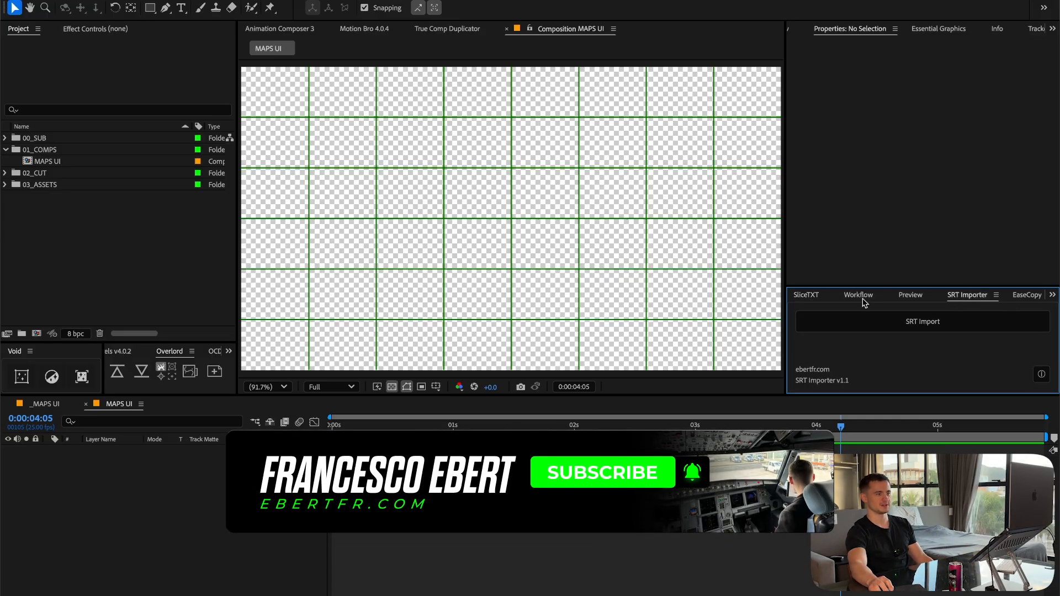
pyautogui.click(796, 291)
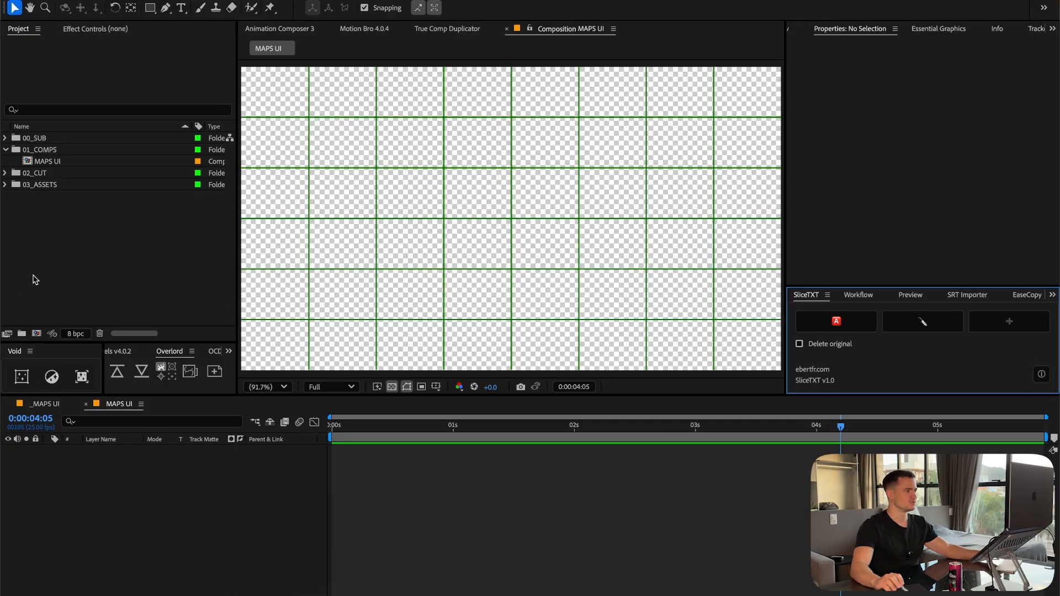
pyautogui.click(229, 352)
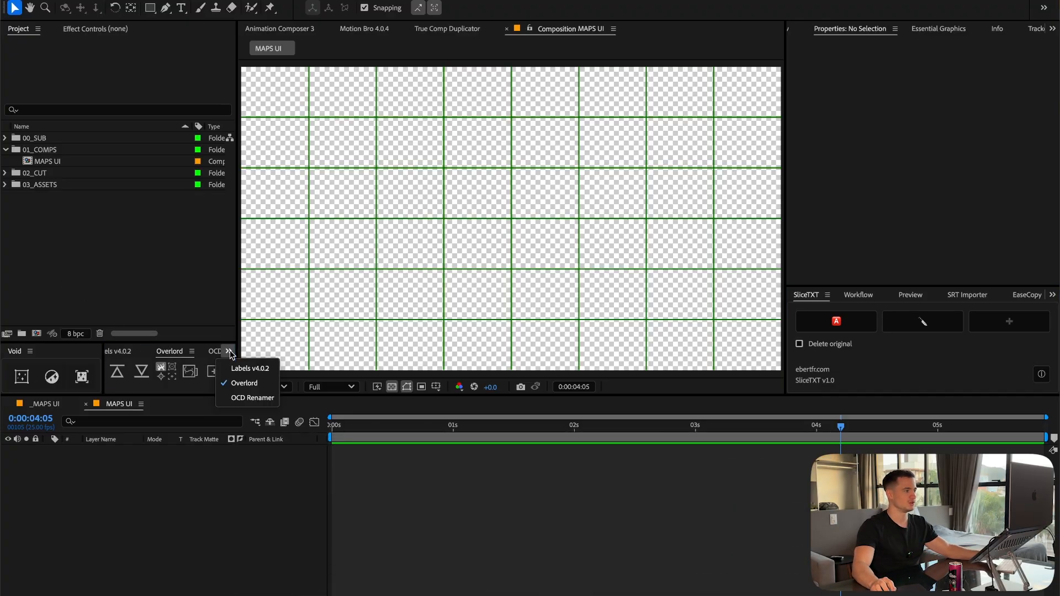
pyautogui.click(366, 500)
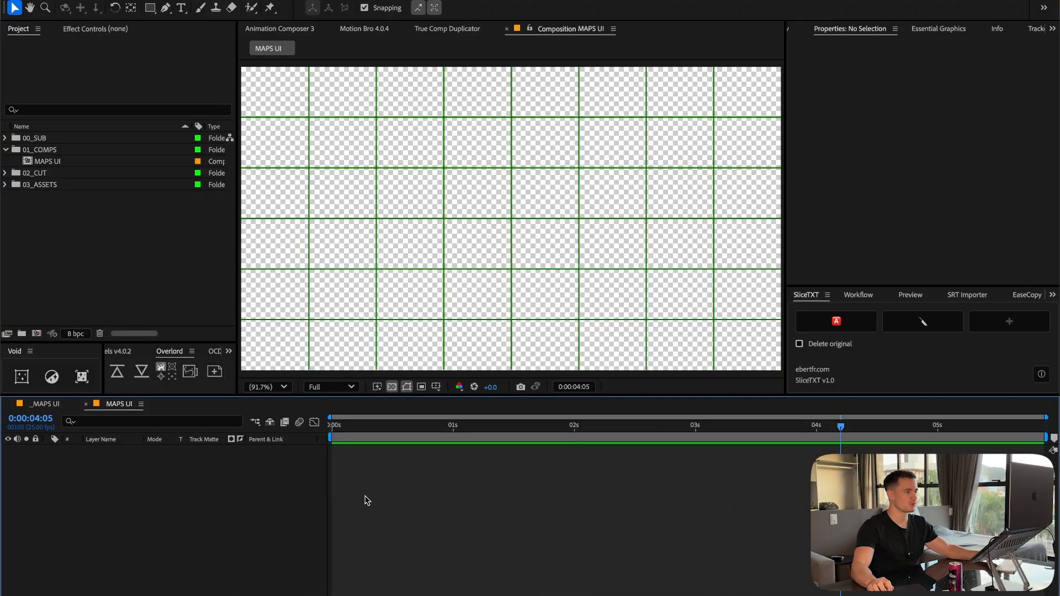
# Switch to Illustrator and select all the artwork elements in the maps 001 layer.
pyautogui.press('super+Tab')
pyautogui.press('super+Tab')
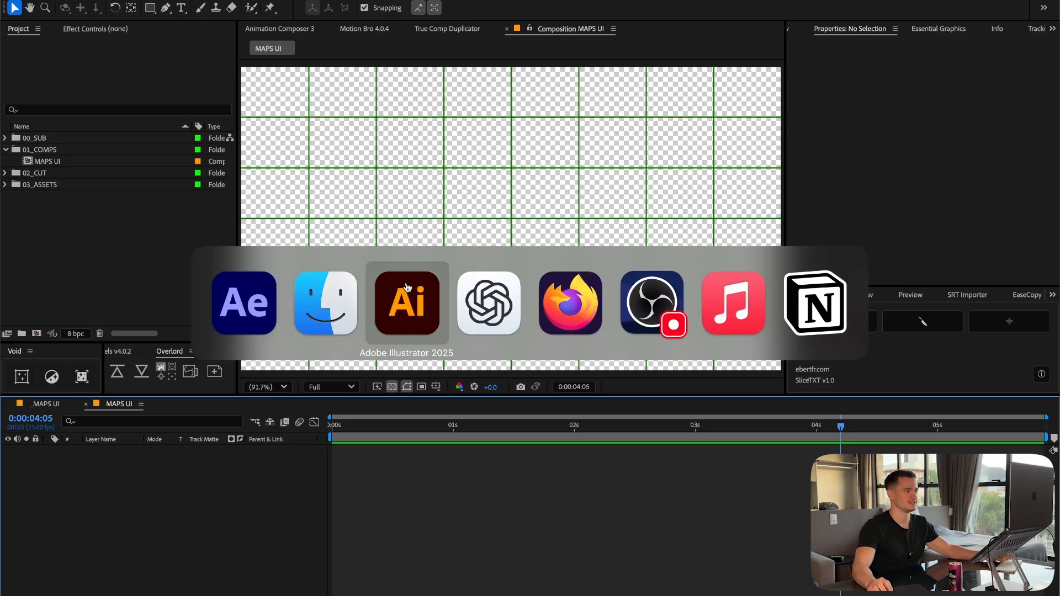
pyautogui.press('super+a')
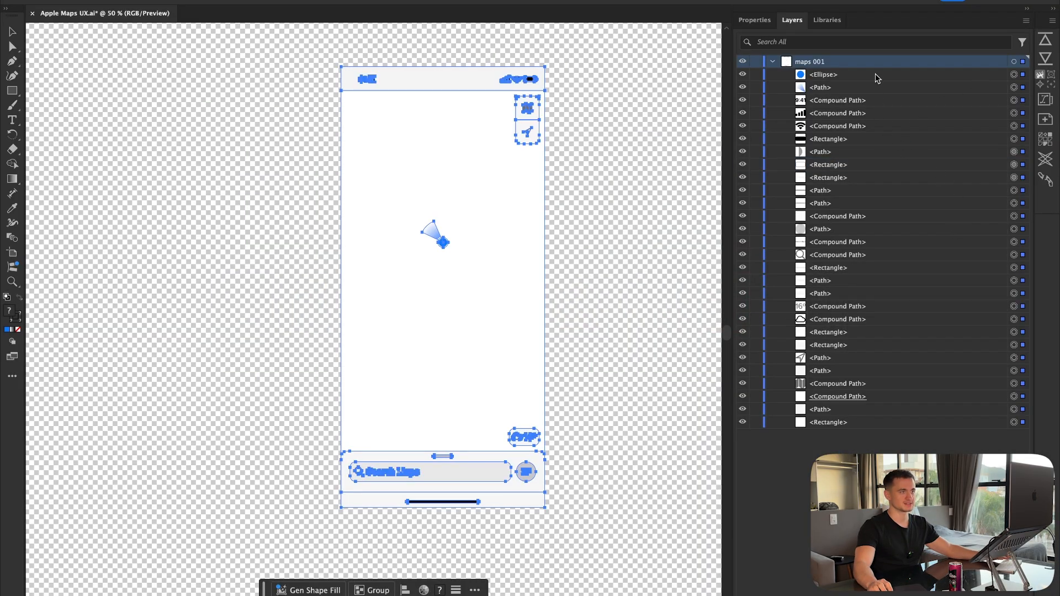
pyautogui.click(859, 74)
pyautogui.press('super+a')
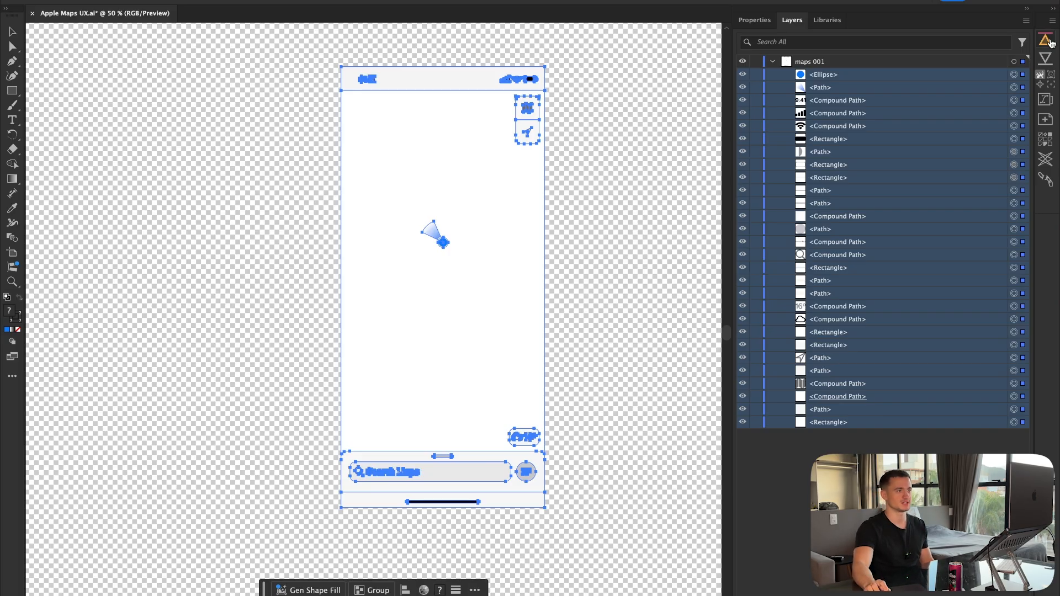
# Arrange Illustrator beside After Effects, open the Overlord settings and save them with app switching disabled.
pyautogui.press('super+Tab')
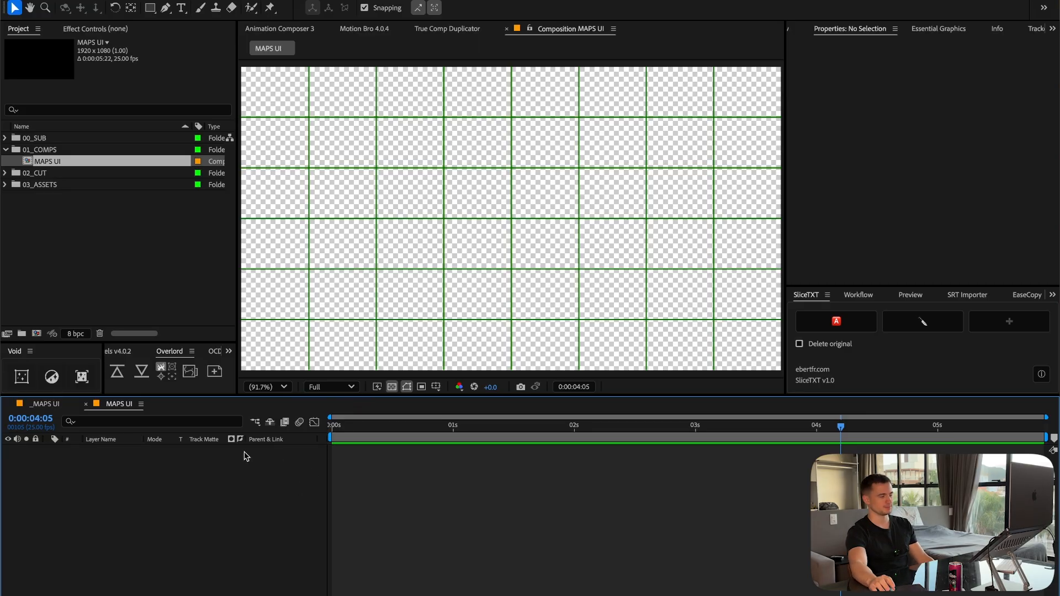
pyautogui.press('super+Tab')
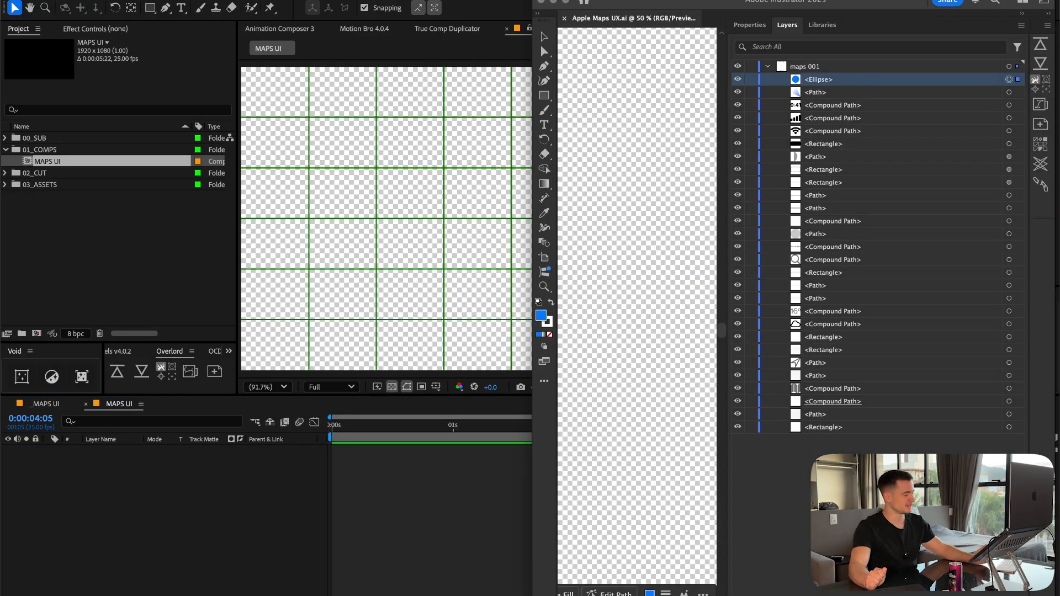
pyautogui.click(1040, 185)
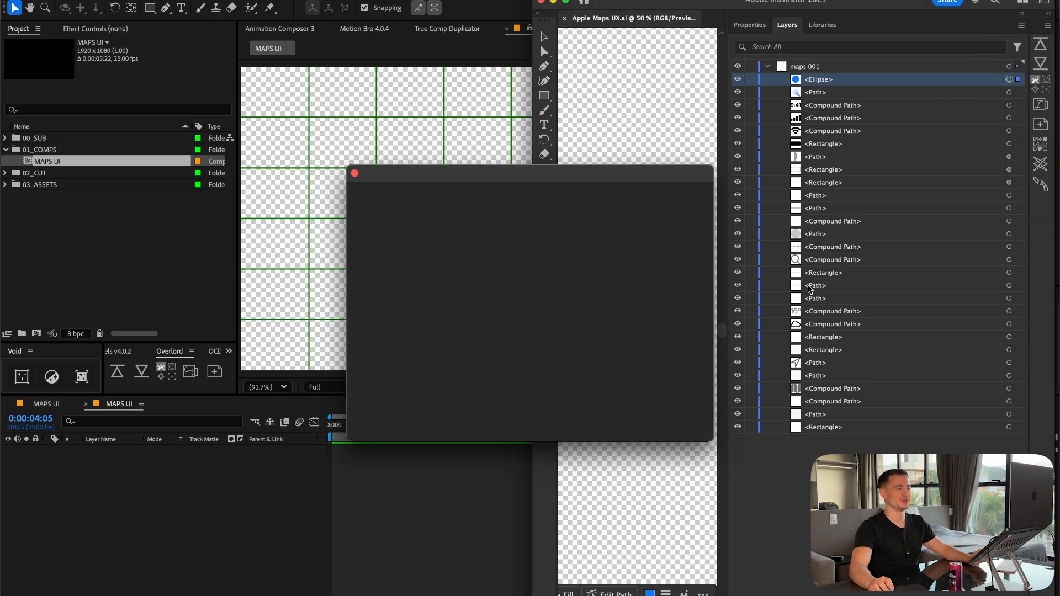
pyautogui.moveTo(538, 171); pyautogui.dragTo(793, 138)
pyautogui.scroll(-2, 684, 376)
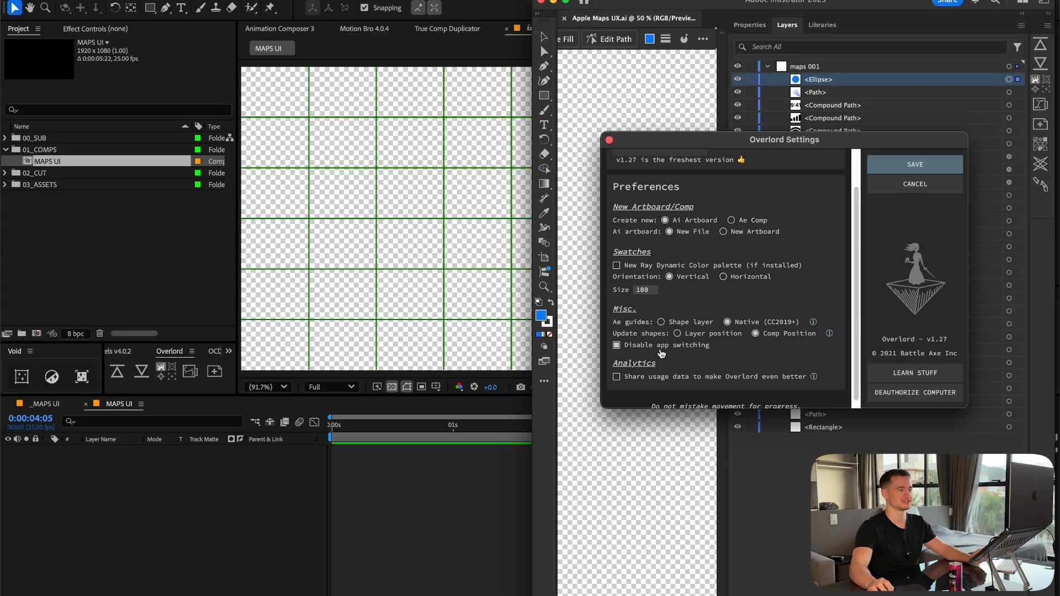
pyautogui.click(915, 164)
# Transfer only the selected blue ellipse to the MAPS UI composition with Overlord, inspect it, then delete the transferred layer.
pyautogui.click(1037, 41)
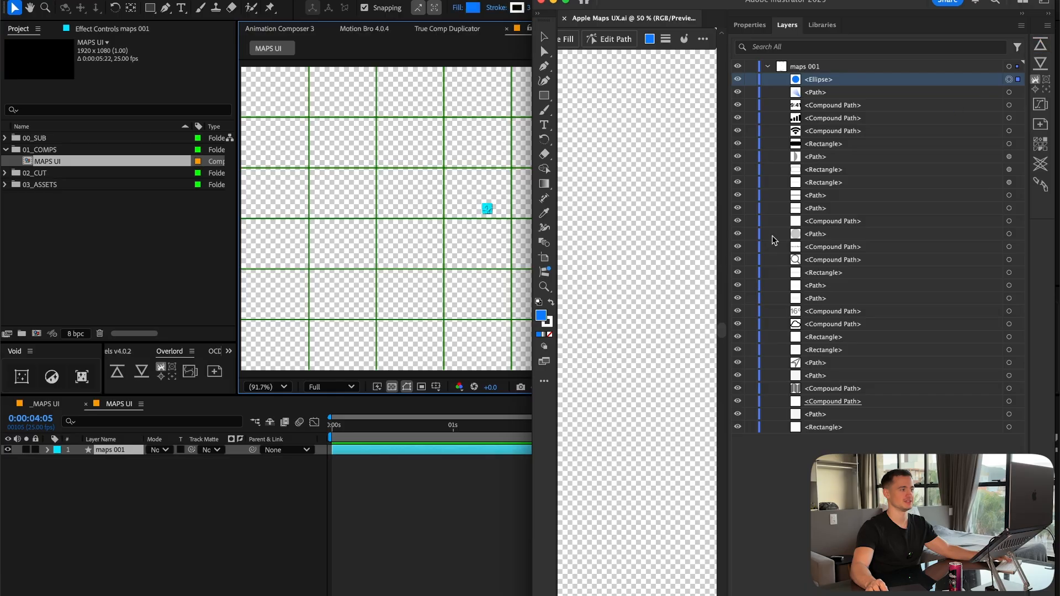
pyautogui.click(399, 492)
pyautogui.scroll(1, 499, 188)
pyautogui.scroll(1, 497, 185)
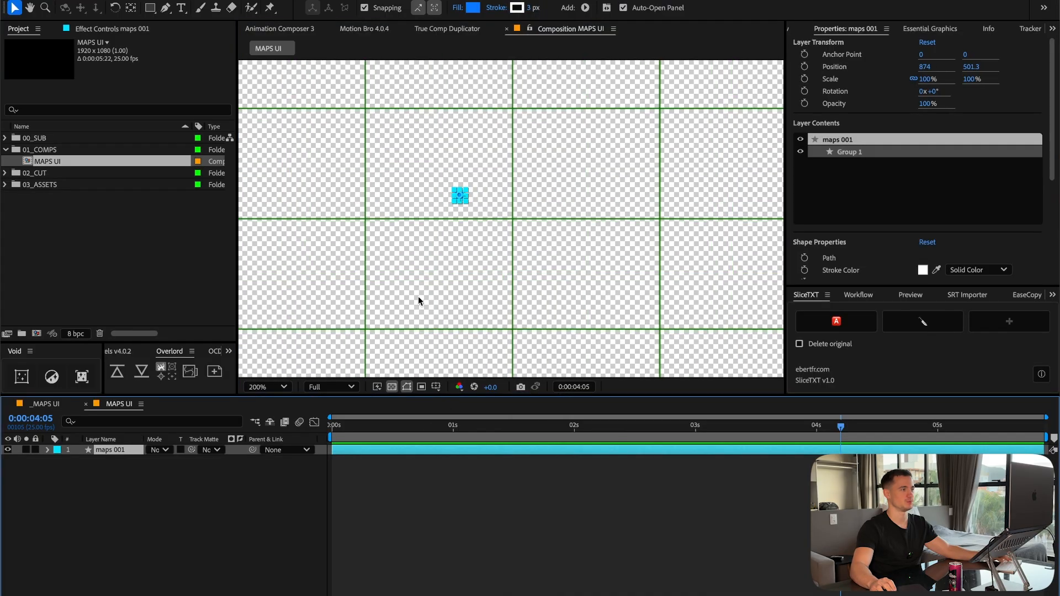
pyautogui.click(272, 389)
pyautogui.click(279, 405)
pyautogui.moveTo(186, 499); pyautogui.dragTo(103, 366)
pyautogui.press('Delete')
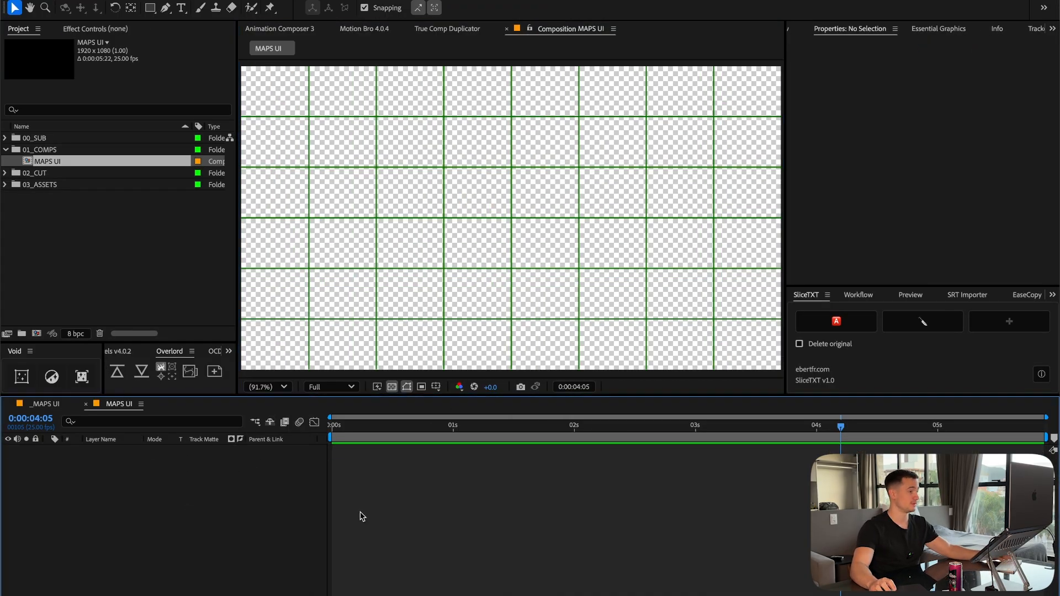
# Select all the Illustrator artwork, transfer it to the MAPS UI composition with Overlord and set the current time to 0:00:00:00.
pyautogui.press('super+Tab')
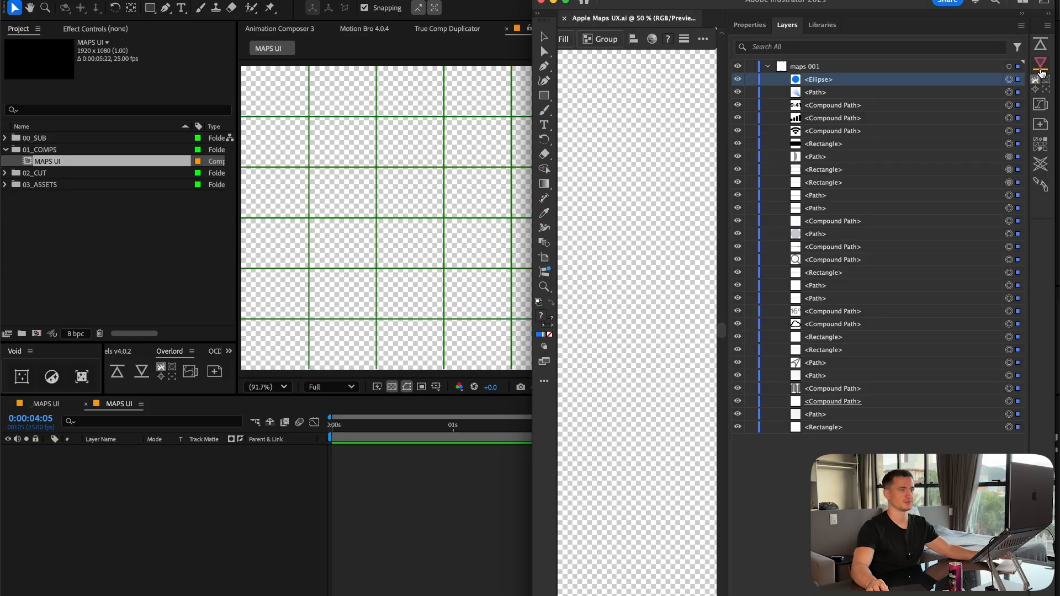
pyautogui.click(1040, 45)
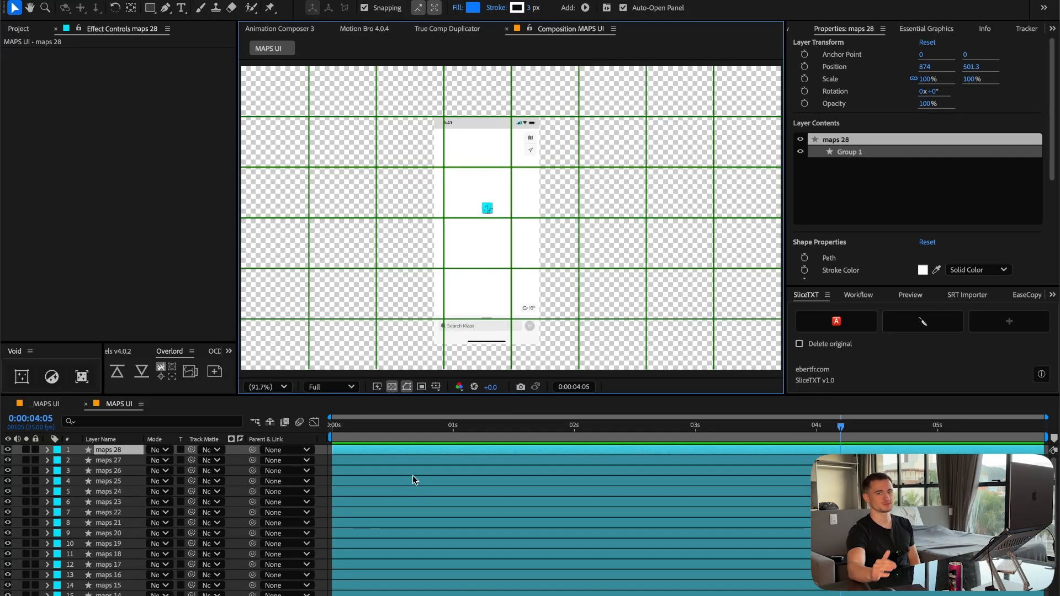
pyautogui.moveTo(477, 427); pyautogui.dragTo(316, 447)
pyautogui.click(316, 453)
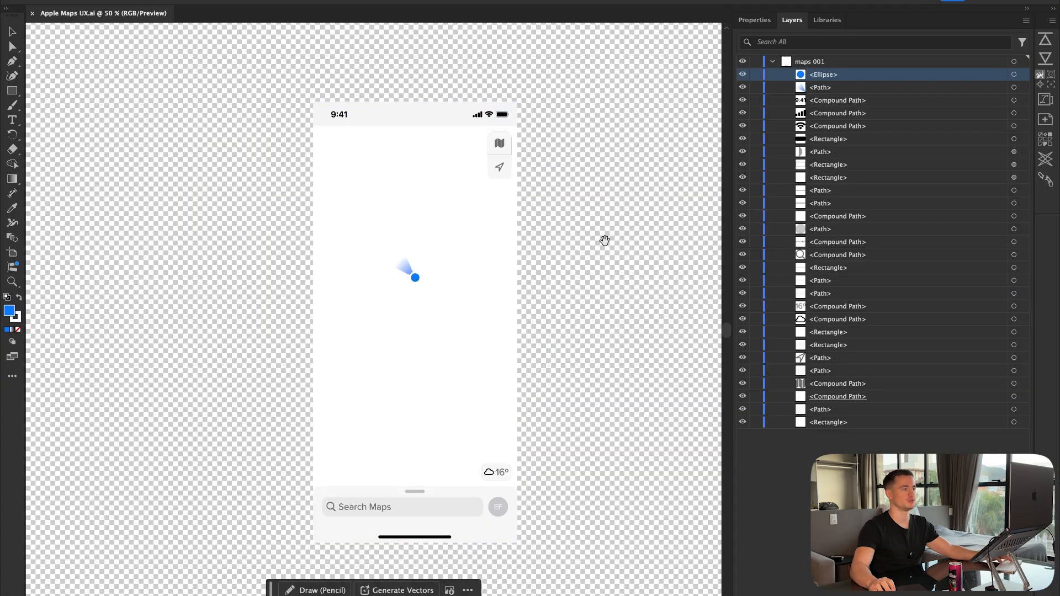
# Compare the Illustrator artwork and its layer elements with the transferred shape layers in the MAPS UI timeline and composition view.
pyautogui.moveTo(604, 240); pyautogui.dragTo(543, 252)
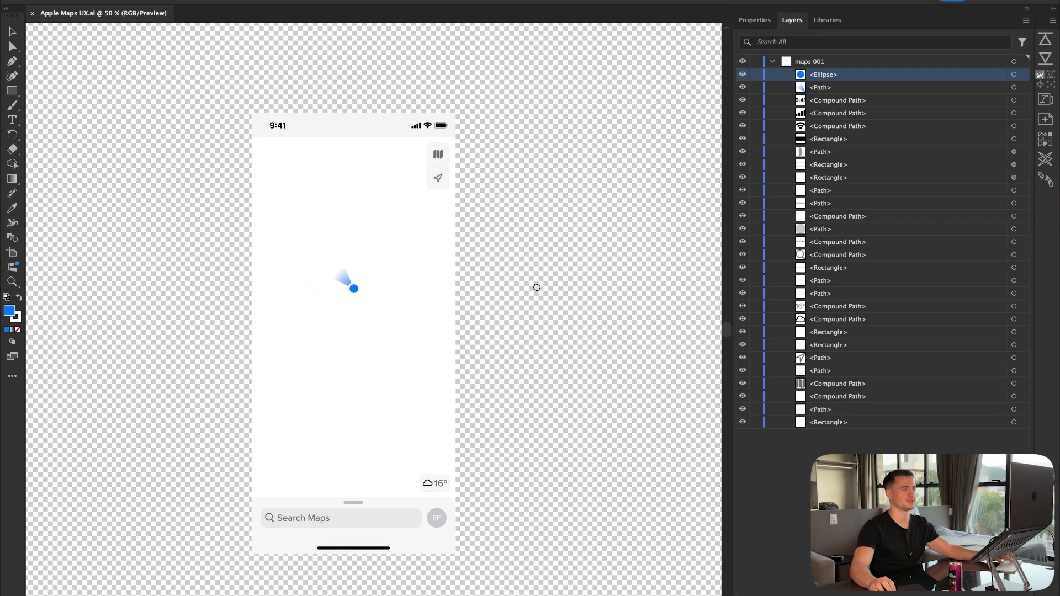
pyautogui.click(792, 64)
pyautogui.hscroll(-1, 559, 253)
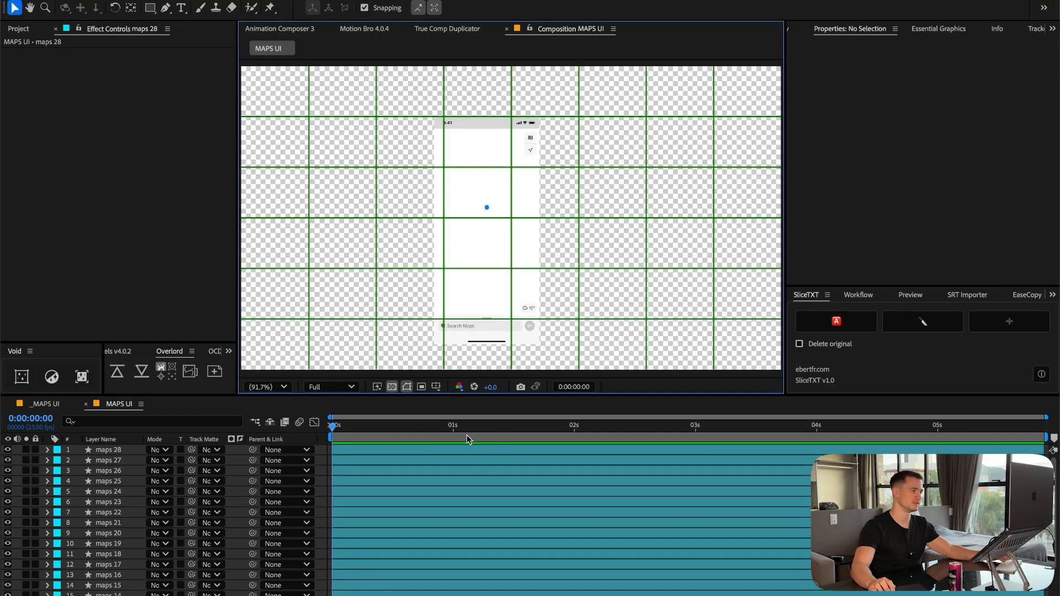
pyautogui.click(554, 425)
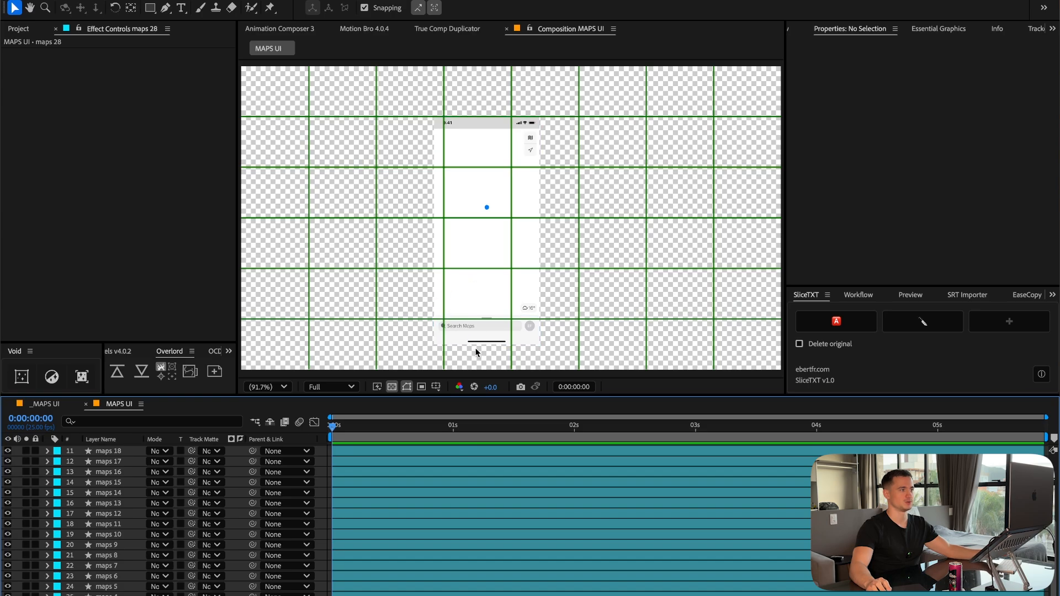
pyautogui.scroll(-2, 484, 230)
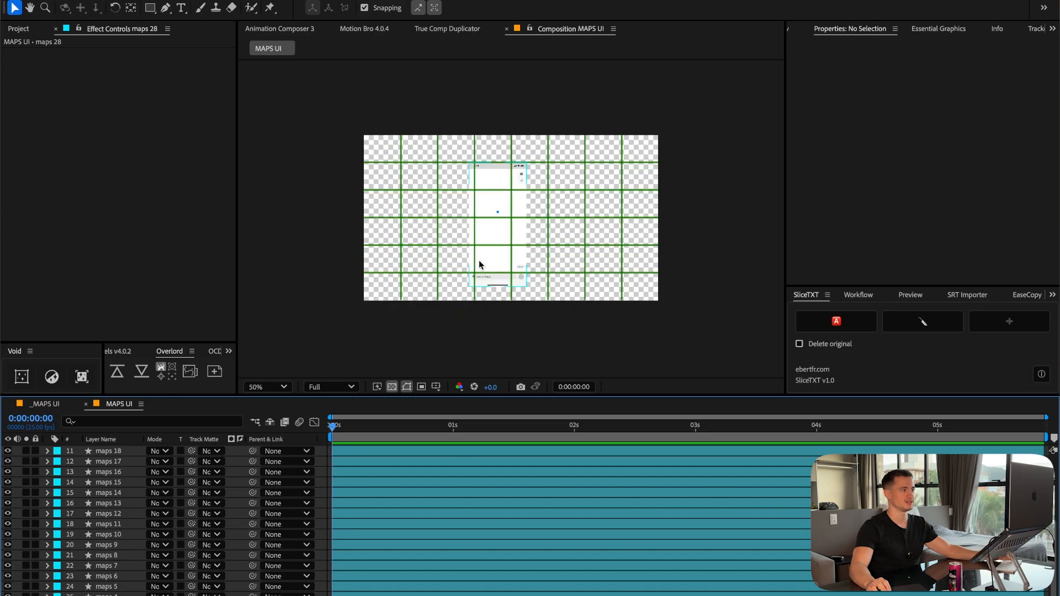
pyautogui.click(268, 387)
pyautogui.click(270, 407)
pyautogui.click(338, 482)
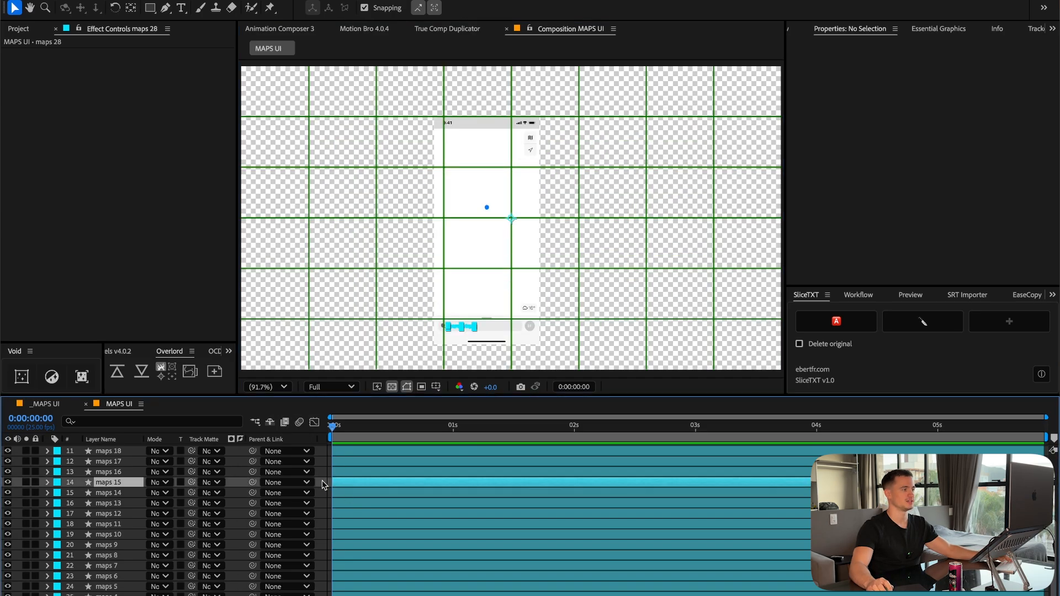
# Add a null object to the MAPS UI composition and place it near the phone screen's centre at position 870, 583.5.
pyautogui.rightClick(323, 465)
pyautogui.moveTo(276, 3)
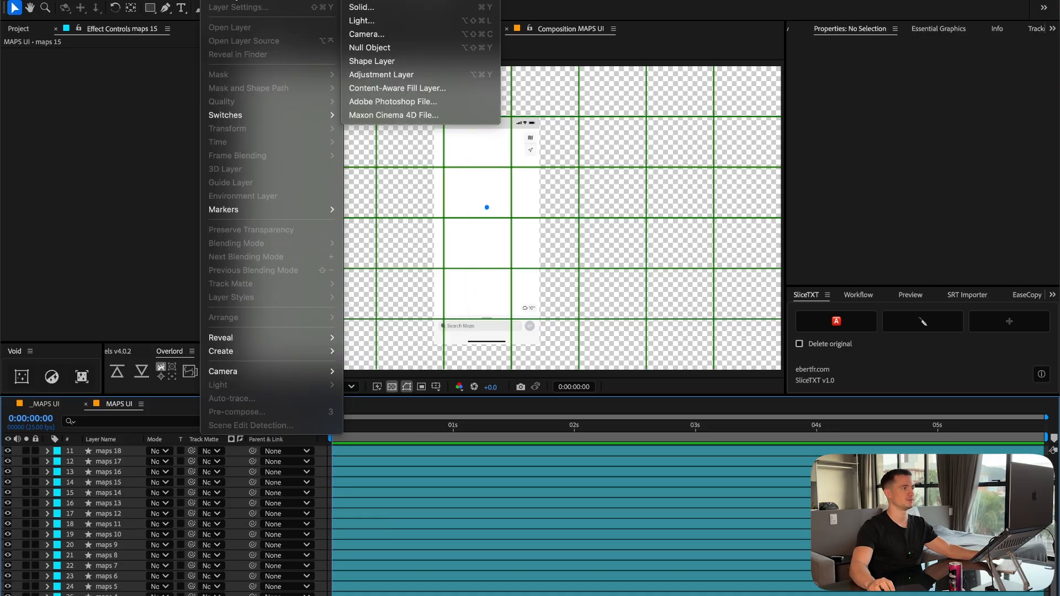
pyautogui.click(416, 47)
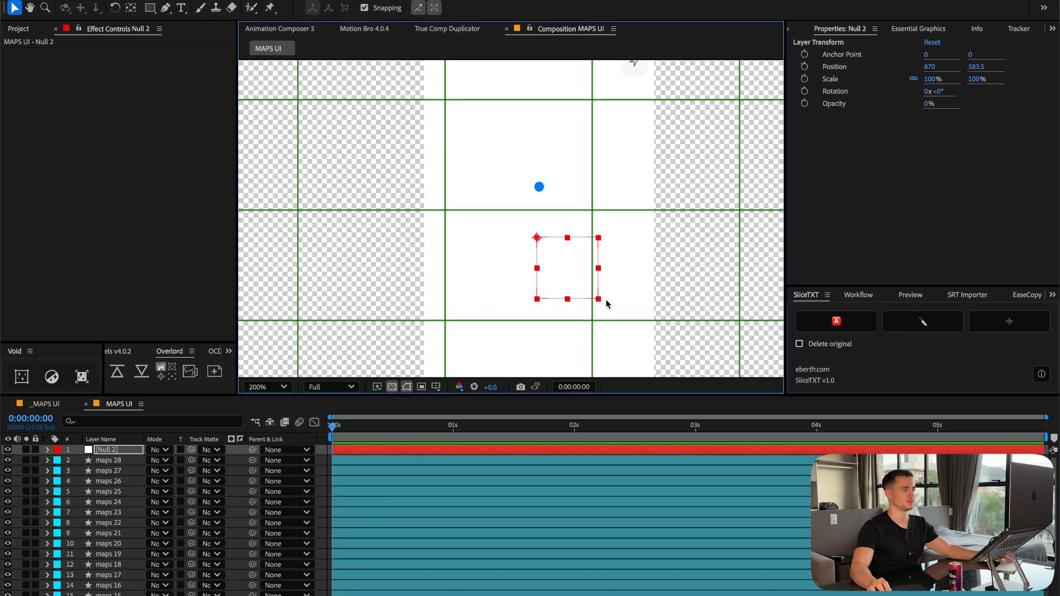
pyautogui.scroll(-4, 138, 498)
# Select the maps 2 and maps 001 layers in turn and toggle visibility to identify the white phone background.
pyautogui.click(133, 595)
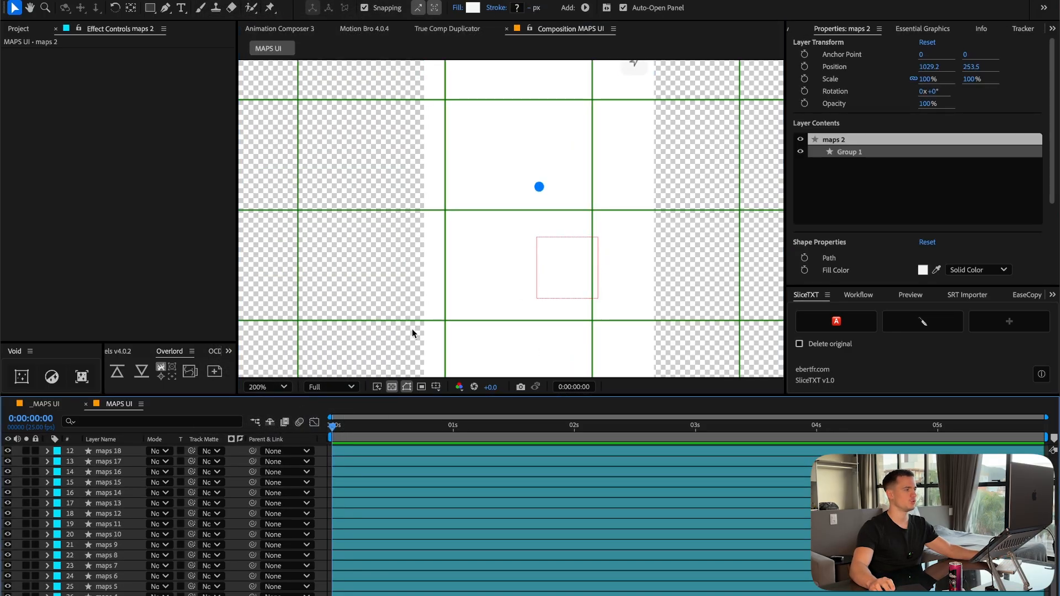
pyautogui.scroll(-2, 436, 323)
pyautogui.scroll(1, 447, 319)
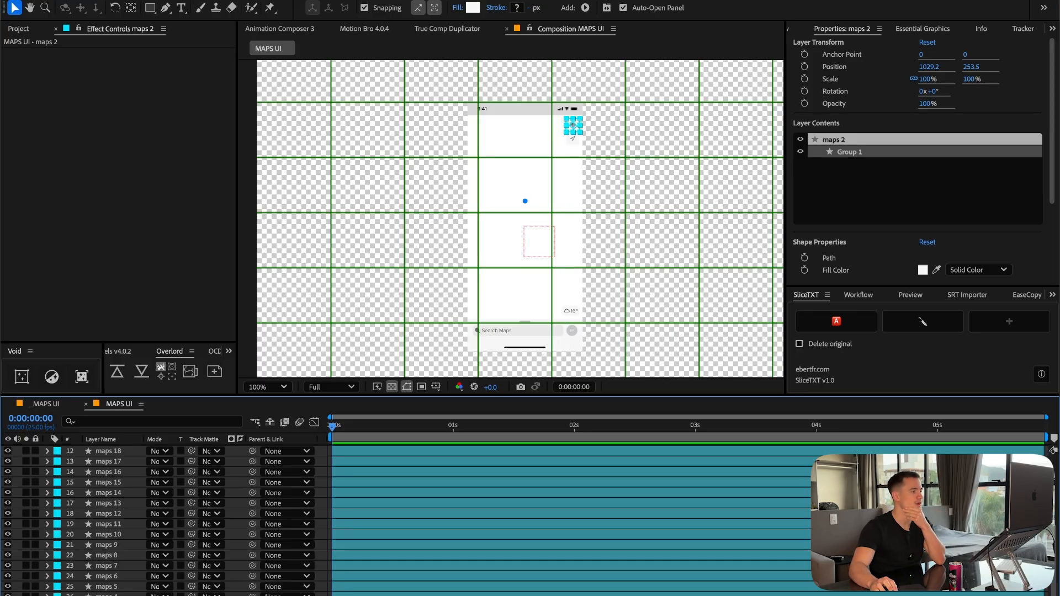
pyautogui.click(133, 595)
pyautogui.click(7, 595)
pyautogui.click(8, 595)
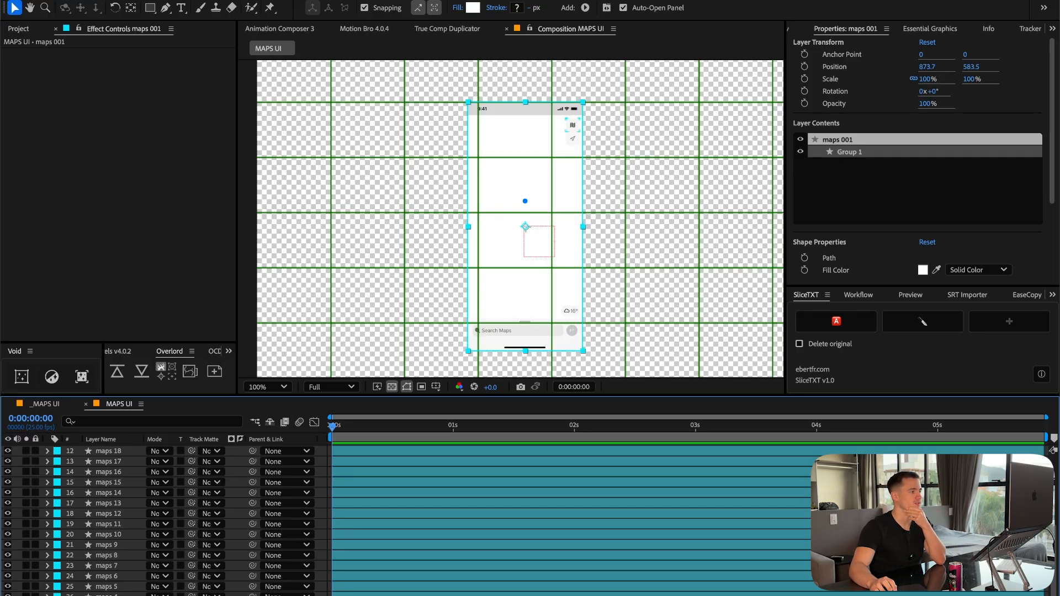
# Remove the null object and bring the maps 001 layer to the top of the MAPS UI layer stack.
pyautogui.click(133, 595)
pyautogui.click(133, 595)
pyautogui.click(132, 595)
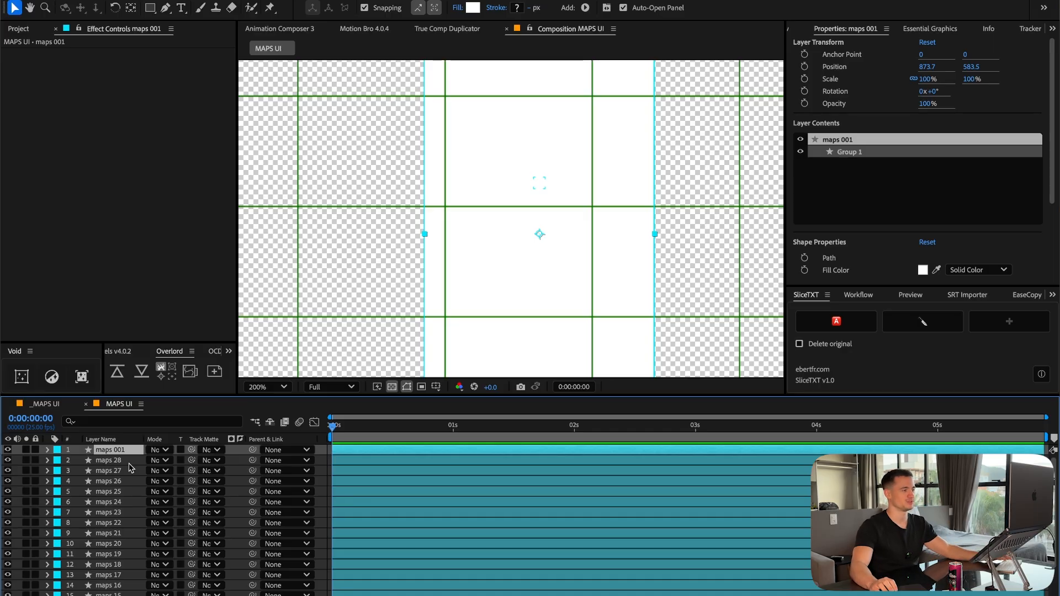
# Parent all layers from maps 28 down to maps 2 to the maps 001 background layer.
pyautogui.click(115, 463)
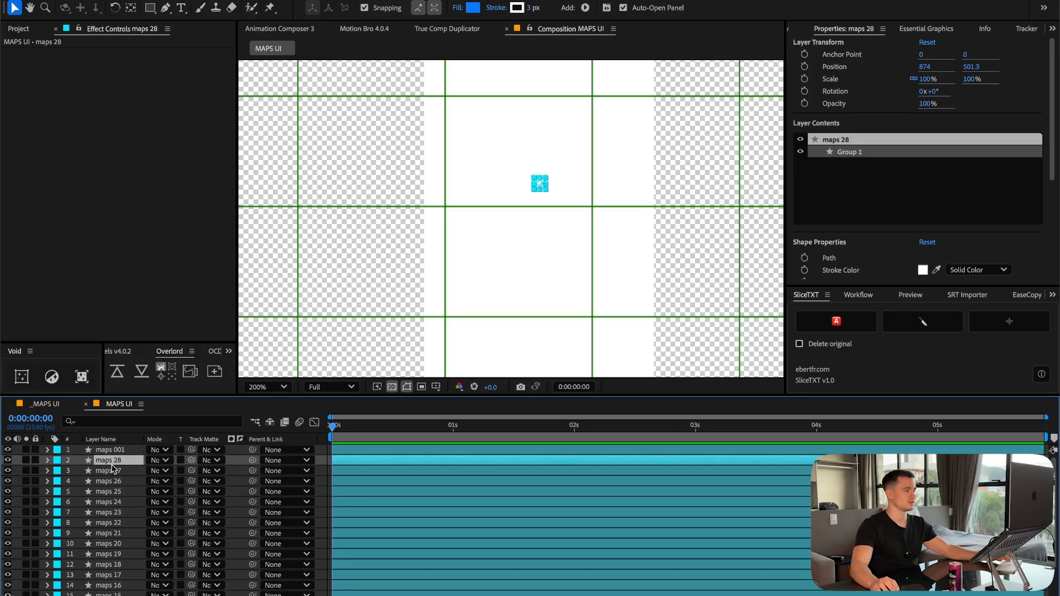
pyautogui.scroll(-4, 113, 468)
pyautogui.keyDown('shift'); pyautogui.click(133, 595); pyautogui.keyUp('shift')
pyautogui.scroll(4, 150, 529)
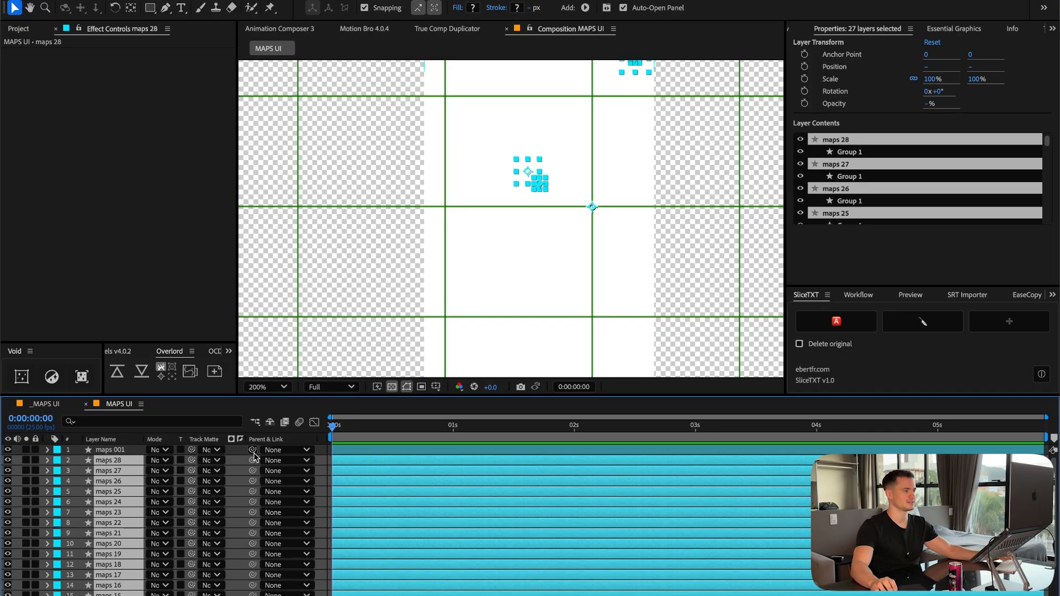
pyautogui.moveTo(252, 471); pyautogui.dragTo(123, 451)
# Move the maps 001 background with its child layers to the composition centre at position 960, 539.9, aligned to the grid.
pyautogui.click(551, 245)
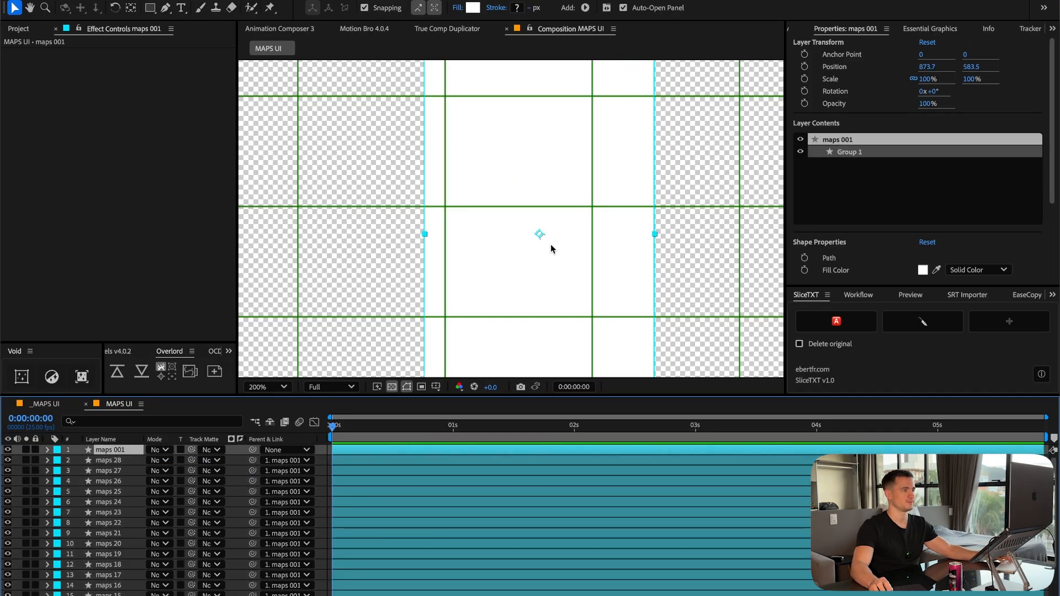
pyautogui.moveTo(550, 269); pyautogui.dragTo(606, 258)
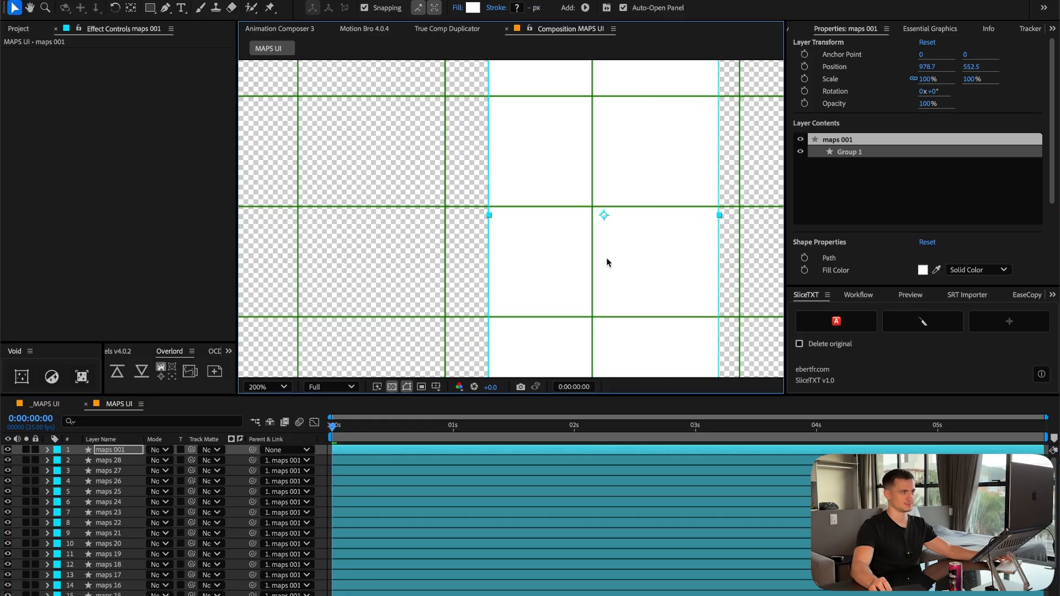
pyautogui.click(435, 387)
pyautogui.click(462, 413)
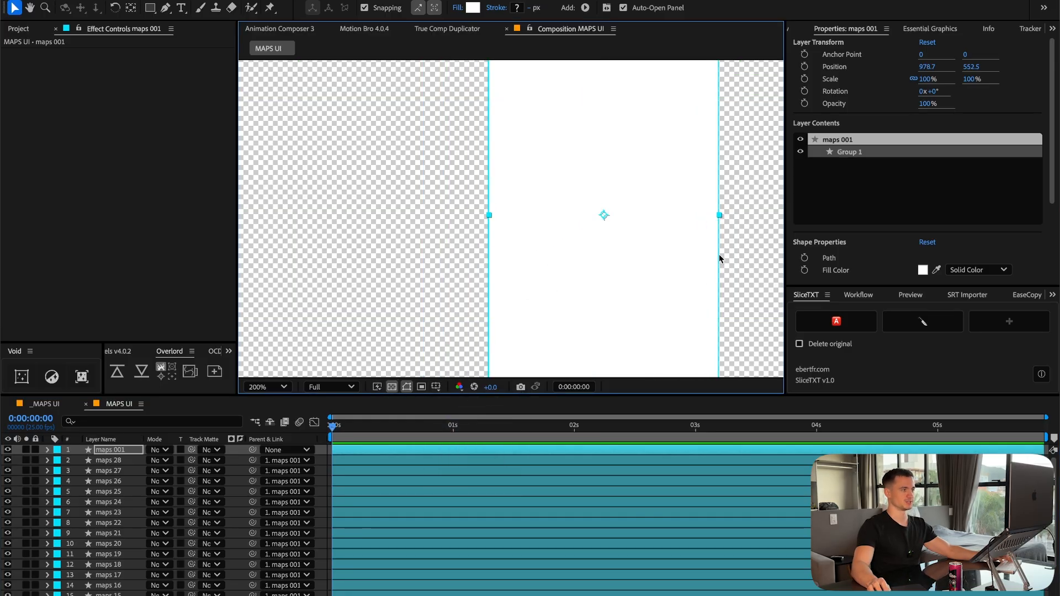
pyautogui.click(435, 387)
pyautogui.click(466, 413)
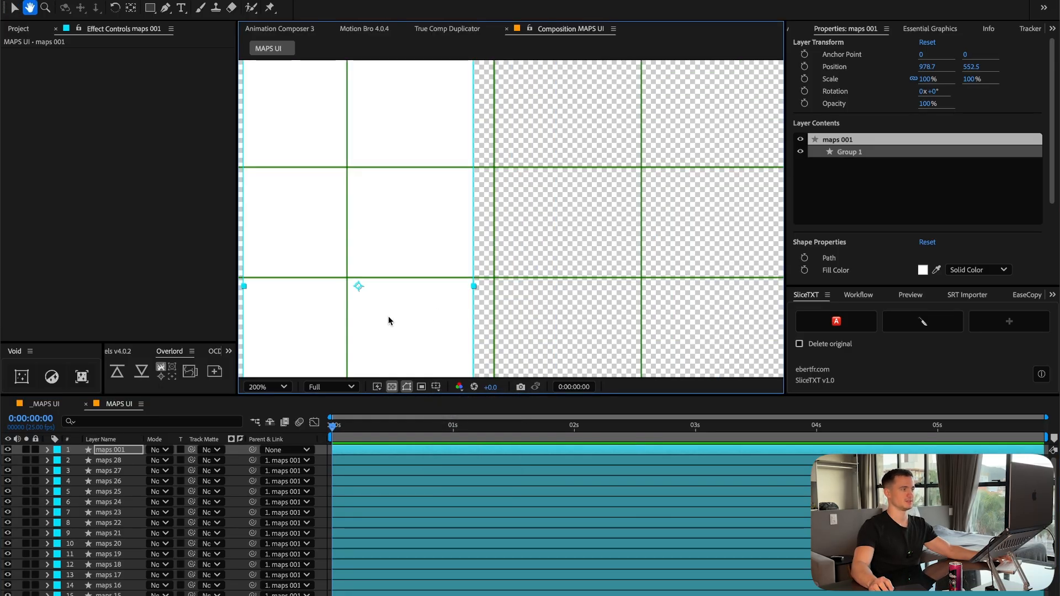
pyautogui.moveTo(389, 321); pyautogui.dragTo(537, 321)
pyautogui.moveTo(537, 321)
pyautogui.mouseDown()
pyautogui.moveTo(553, 307)
pyautogui.moveTo(525, 312)
pyautogui.mouseUp()
pyautogui.scroll(3, 491, 289)
pyautogui.click(263, 406)
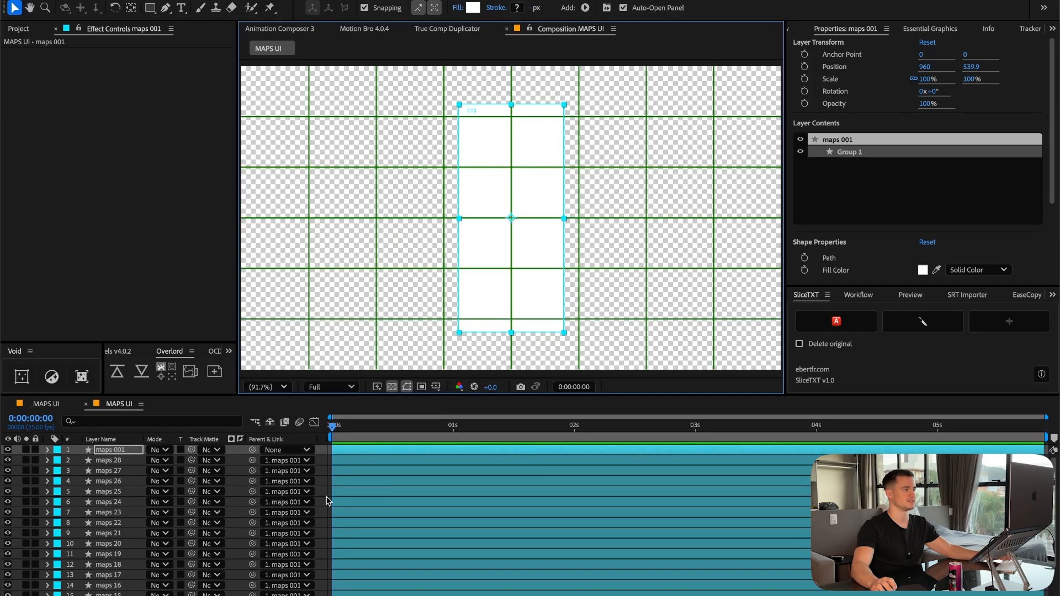
# Give the maps 001 layer a red label and send it to the bottom of the layer stack.
pyautogui.click(122, 351)
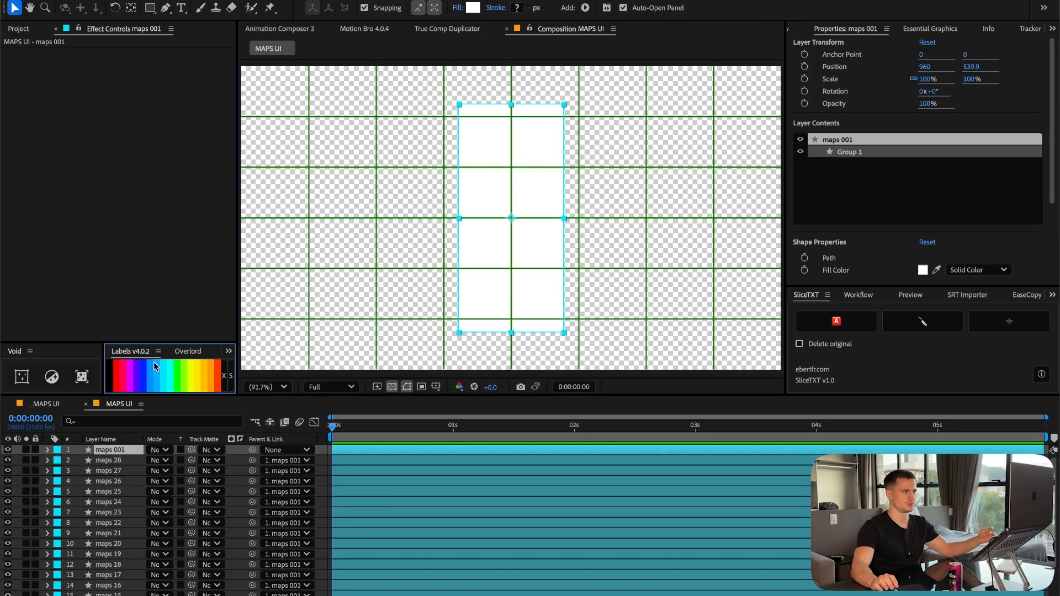
pyautogui.click(120, 378)
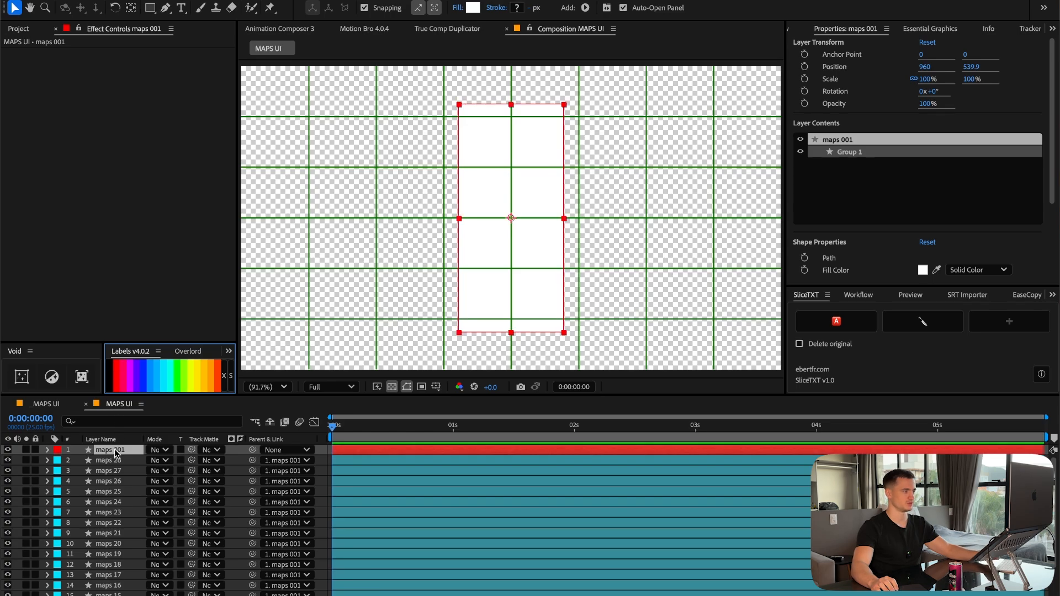
pyautogui.hotkey('ctrl', 'shift', '[')
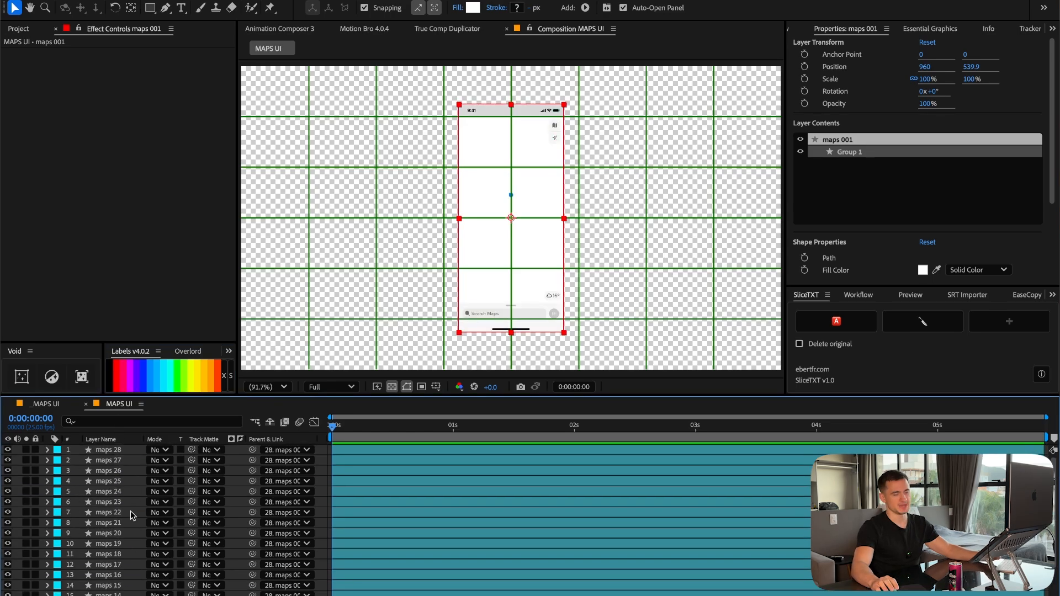
# Set the parent of all layers from maps 28 to maps 2 back to None and deselect them.
pyautogui.scroll(-5, 119, 474)
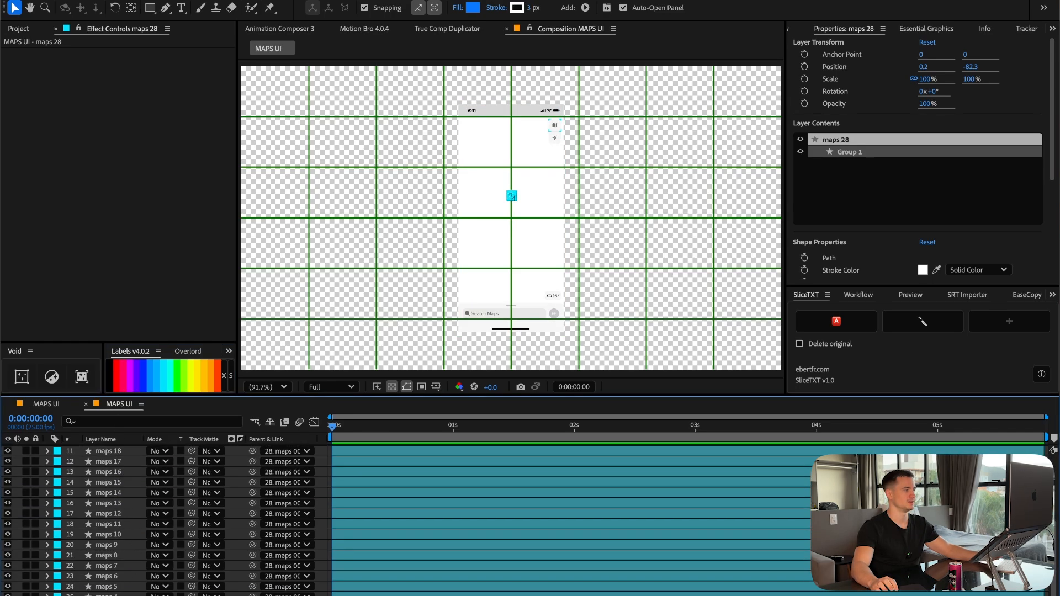
pyautogui.click(117, 525)
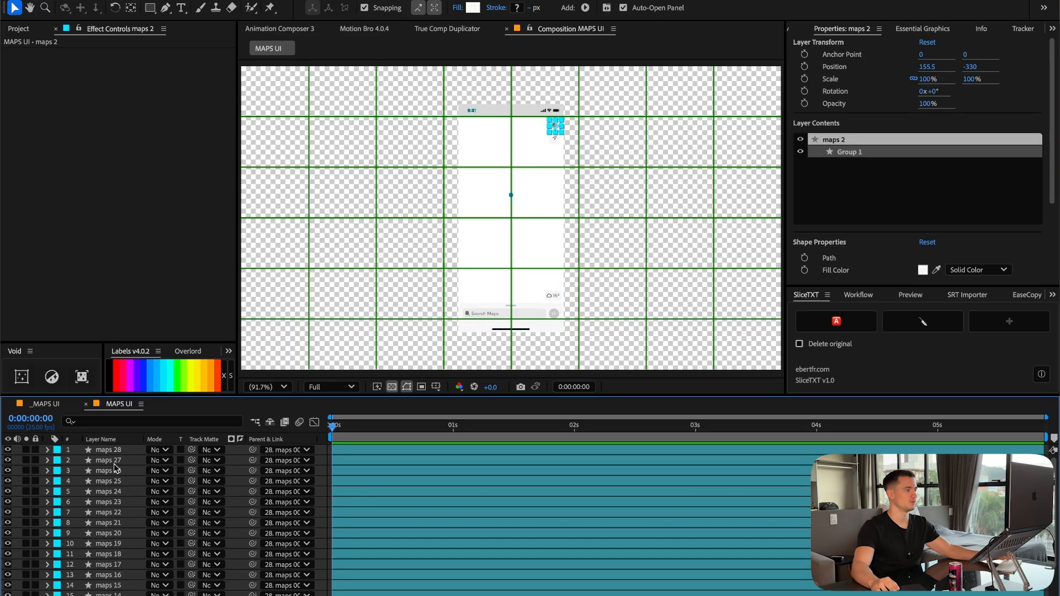
pyautogui.keyDown('shift'); pyautogui.click(116, 452); pyautogui.keyUp('shift')
pyautogui.click(287, 449)
pyautogui.click(319, 252)
pyautogui.press('F2')
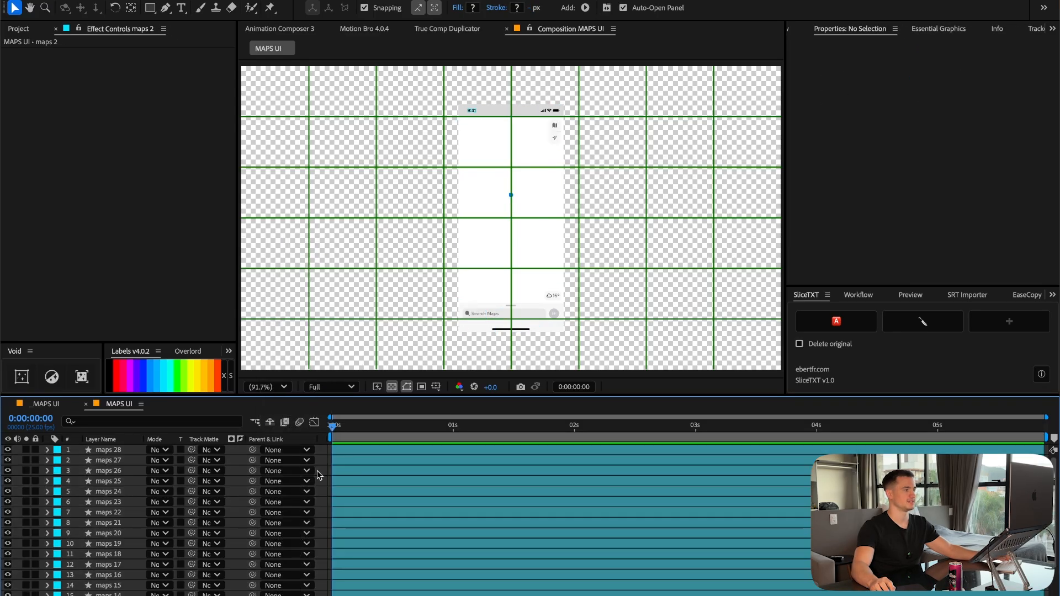
pyautogui.scroll(-5, 339, 489)
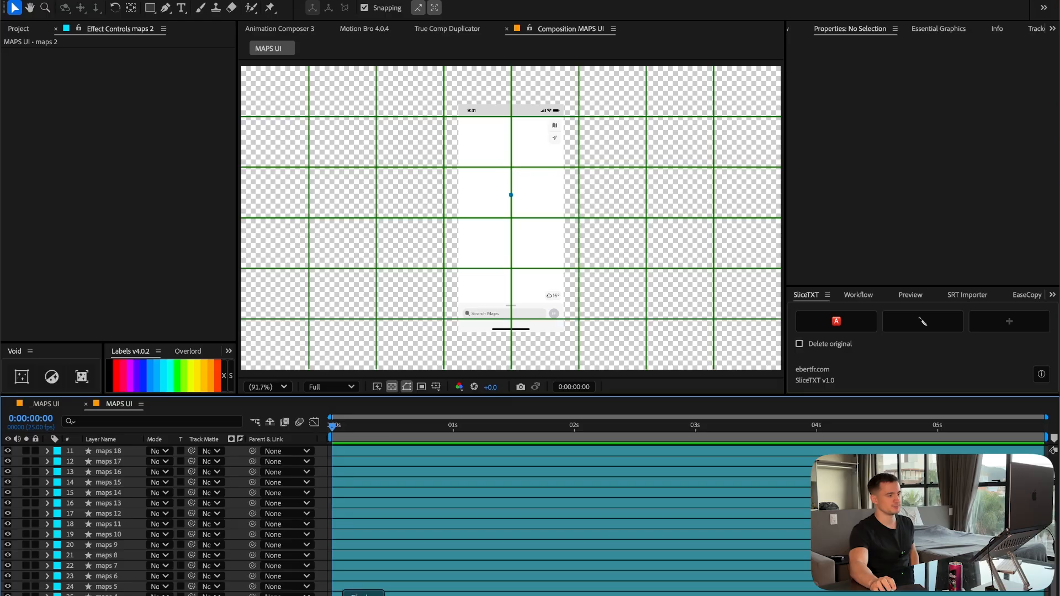
# Switch to Firefox and search the web for "gatti pop smoke".
pyautogui.click(403, 595)
pyautogui.write('gatti p')
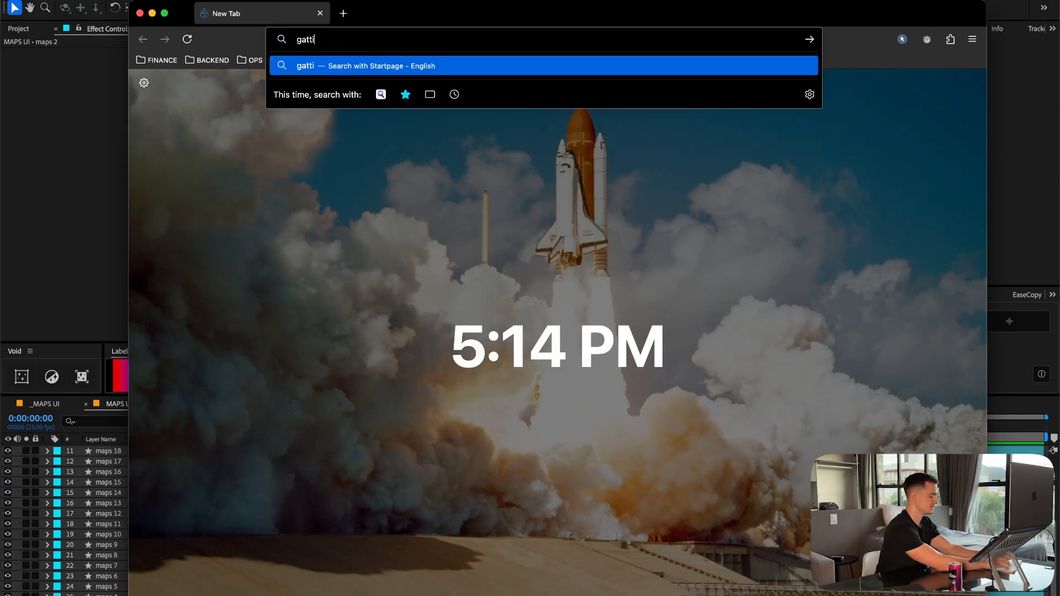
pyautogui.write('op smoke')
pyautogui.press('Return')
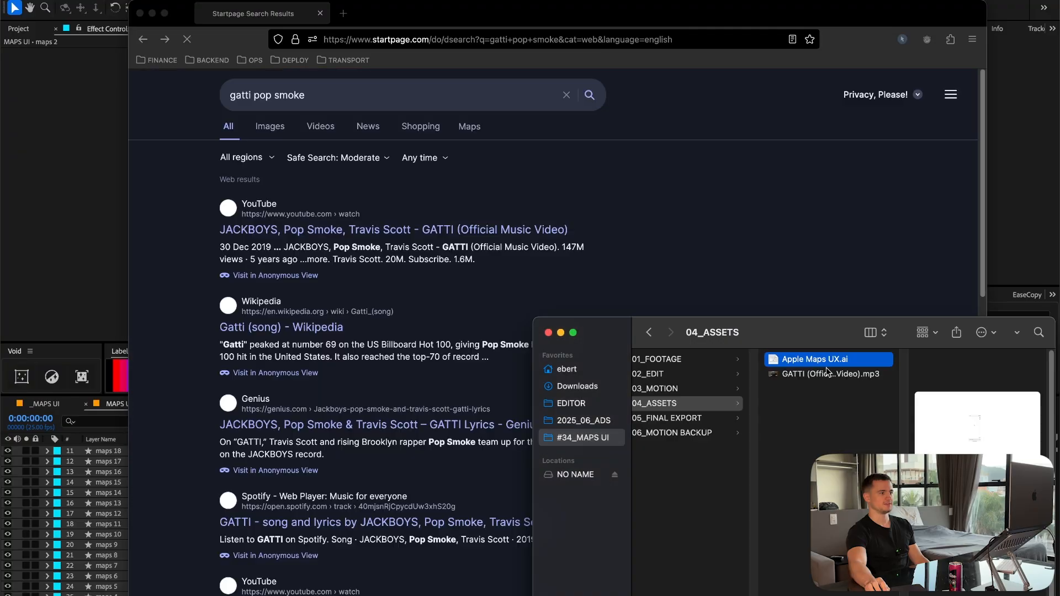
# Import GATTI (Official Music Video).mp3 from the 04_ASSETS folder in Finder into the After Effects project.
pyautogui.click(830, 374)
pyautogui.click(33, 145)
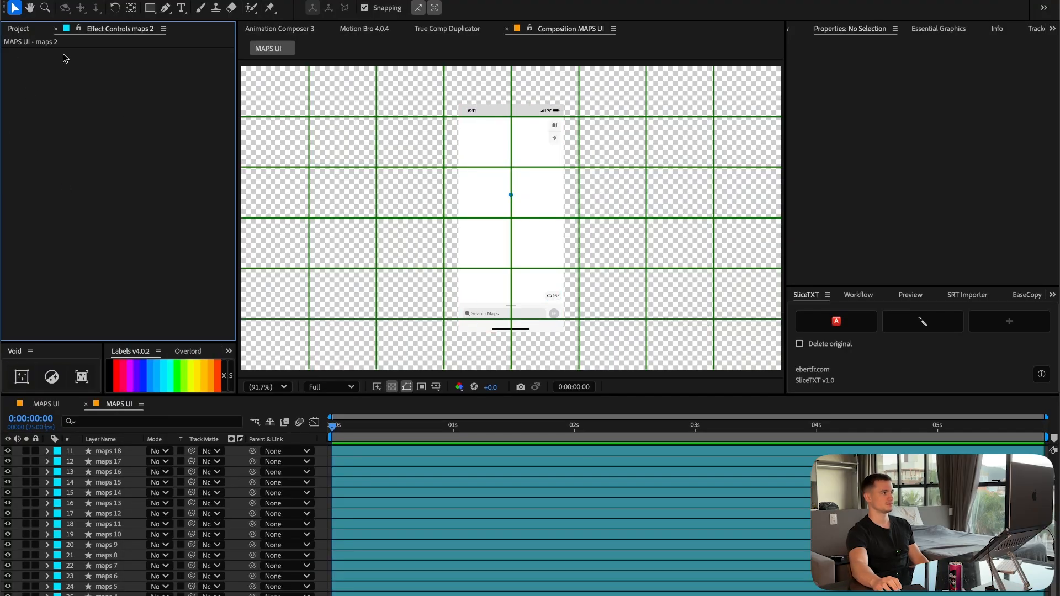
pyautogui.click(25, 27)
pyautogui.click(155, 279)
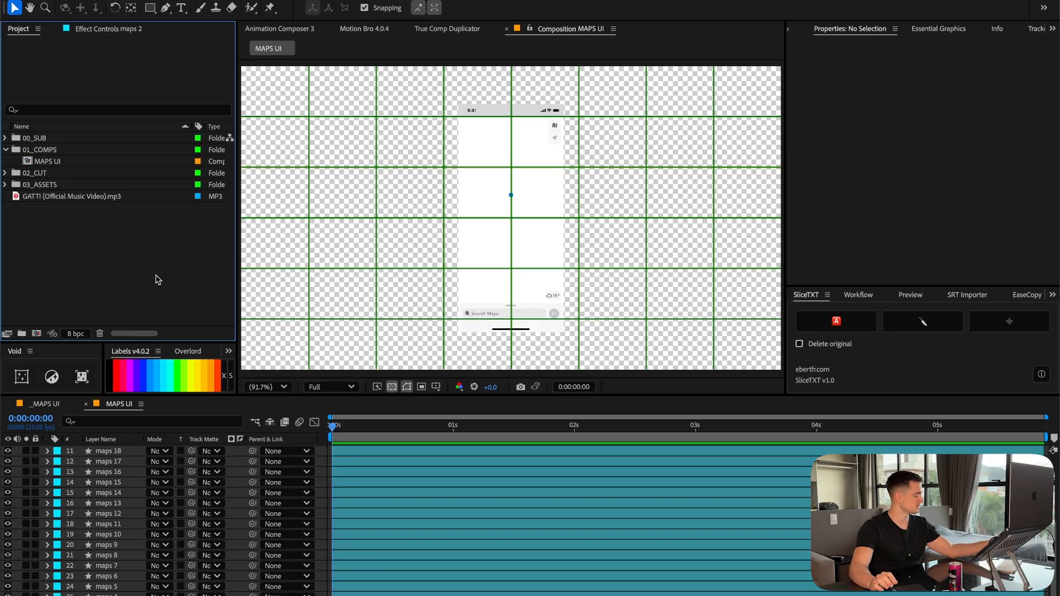
pyautogui.press('super+Tab')
pyautogui.press('super+Tab')
pyautogui.press('super+Tab')
pyautogui.press('super+Tab')
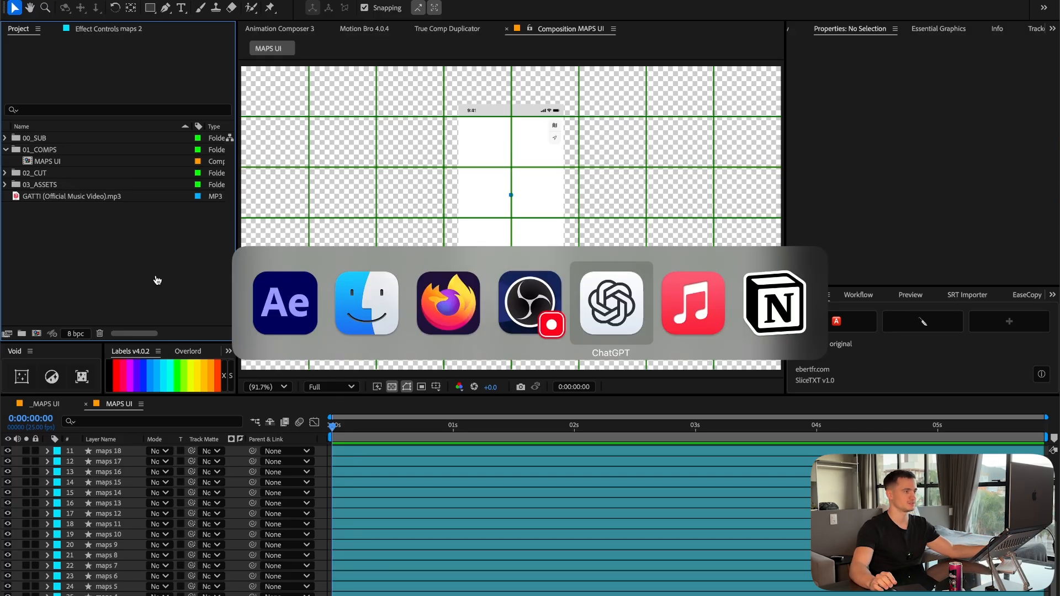
pyautogui.press('super+Tab')
pyautogui.press('super+Tab')
pyautogui.press('super+Tab')
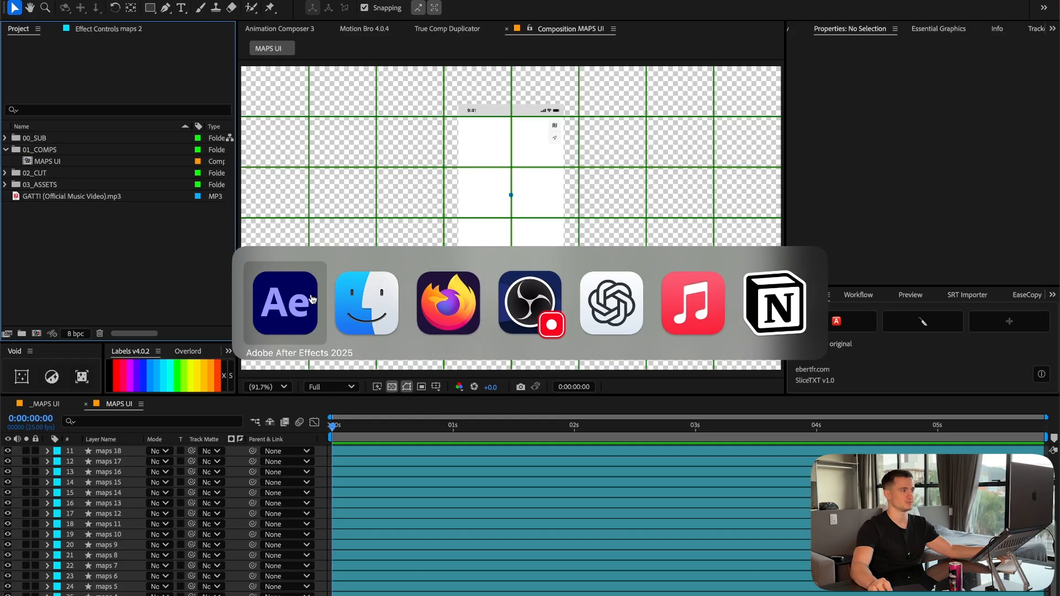
pyautogui.click(366, 303)
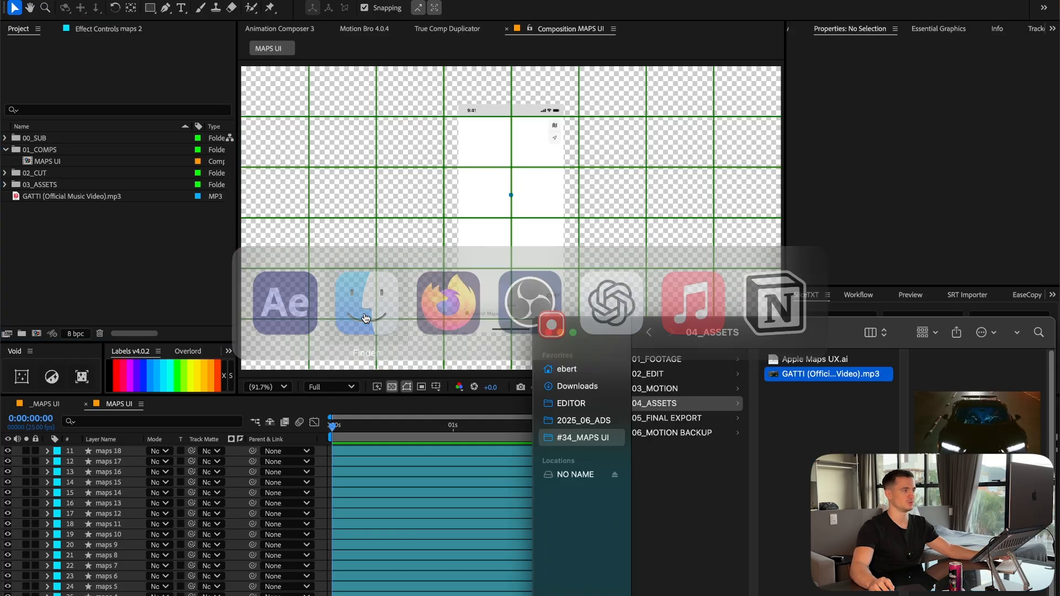
# Add GATTI (Official Music Video).mp3 to the MAPS UI timeline below maps 001 and give the audio layer a grey label.
pyautogui.click(72, 195)
pyautogui.moveTo(72, 196); pyautogui.dragTo(100, 508)
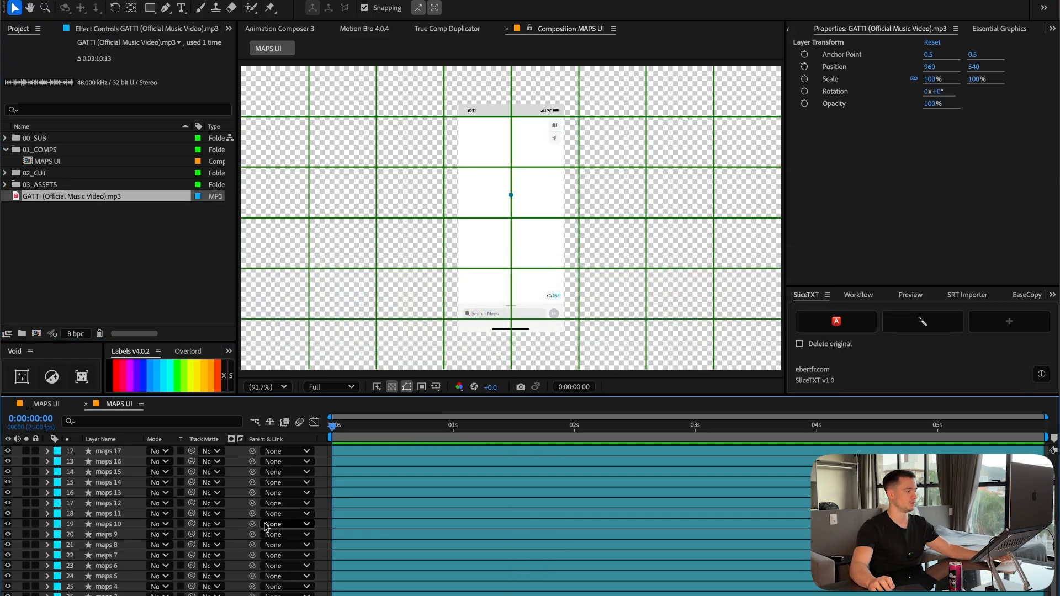
pyautogui.click(108, 376)
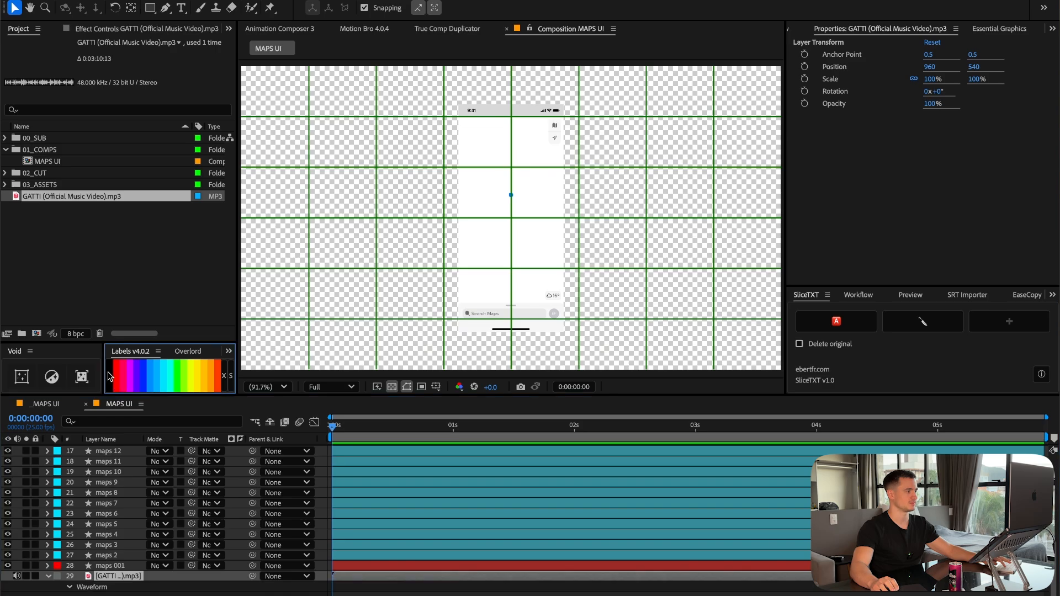
# Switch to Firefox, open the Genius page for GATTI and read through the song's lyrics.
pyautogui.press('super+Tab')
pyautogui.press('super+Tab')
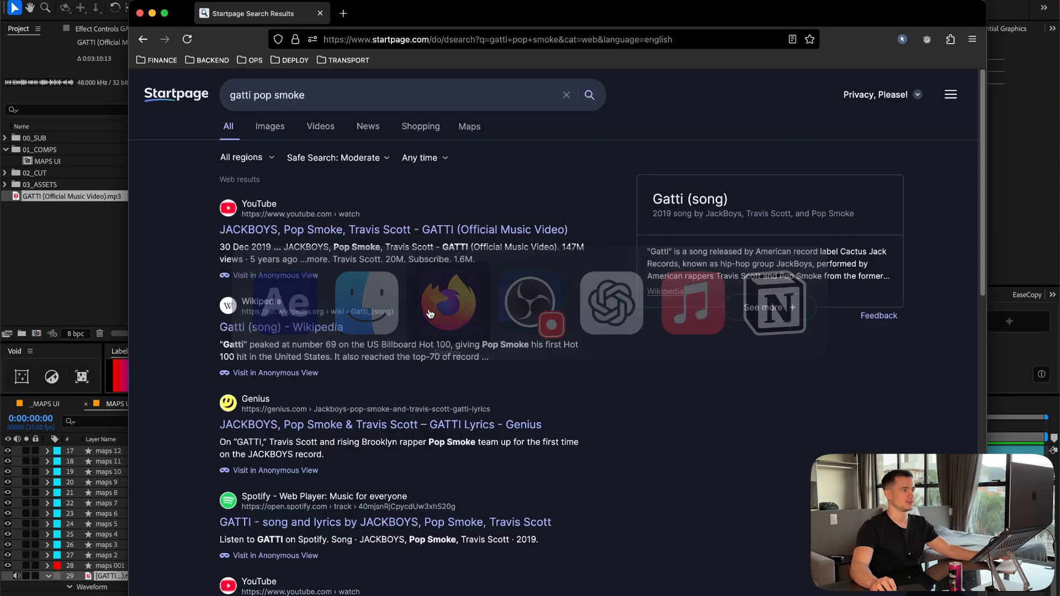
pyautogui.click(350, 425)
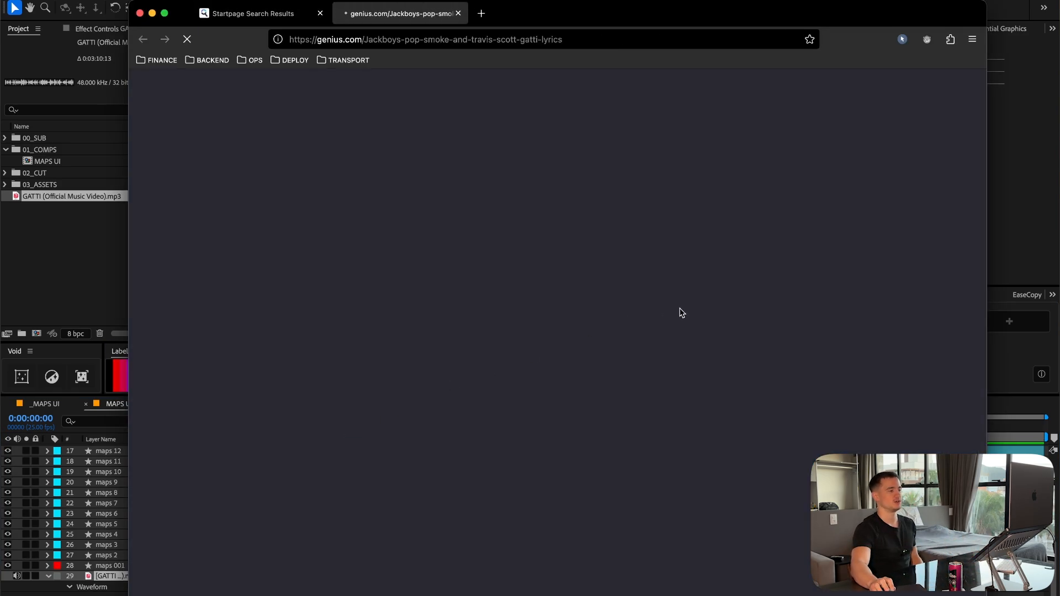
pyautogui.click(319, 13)
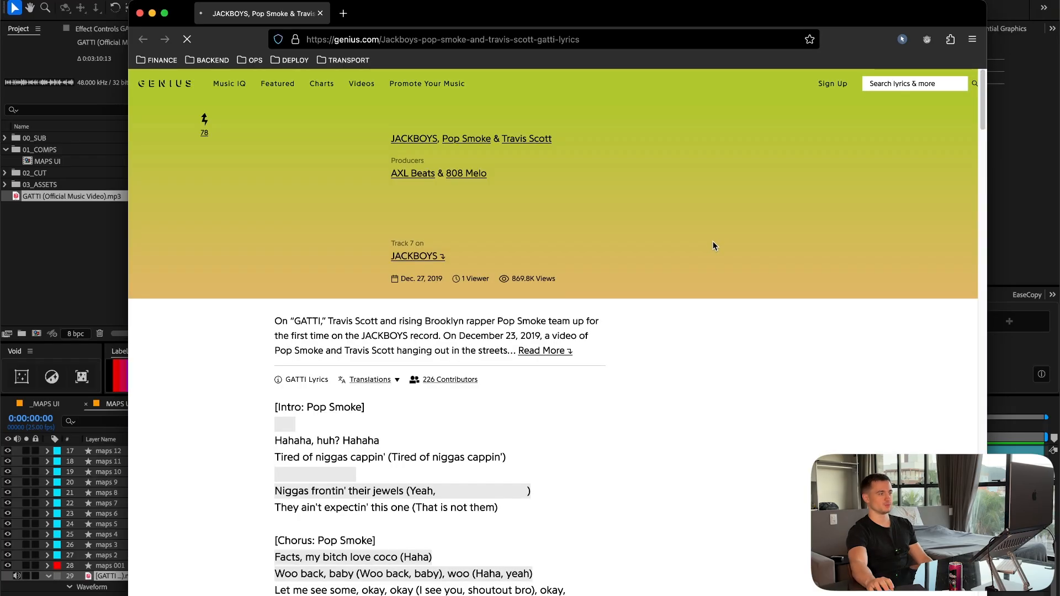
pyautogui.scroll(-5, 713, 240)
pyautogui.scroll(-3, 420, 262)
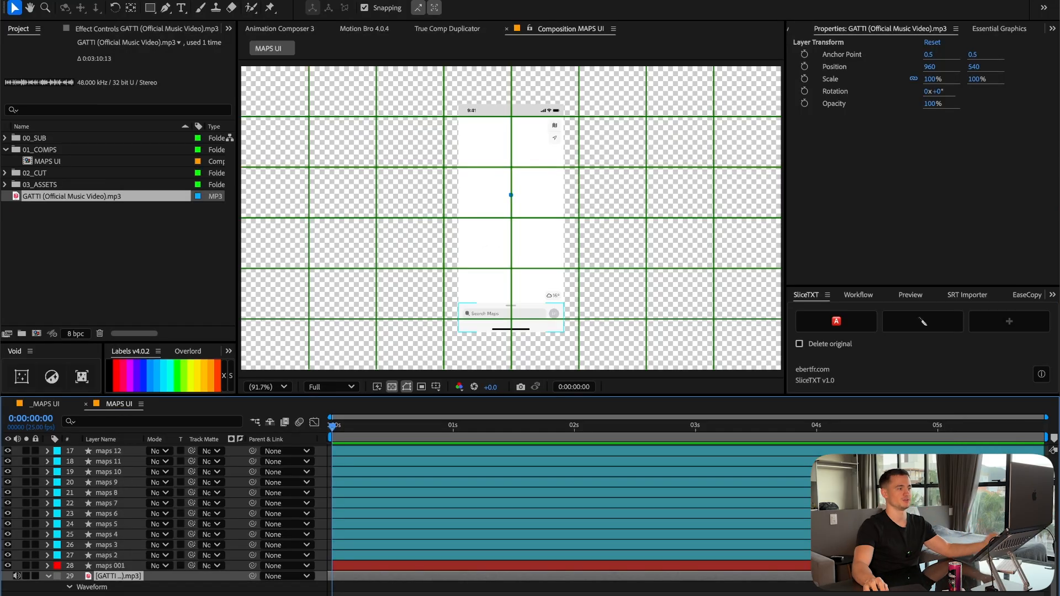
# Return to After Effects and set the MAPS UI composition's duration to 0:00:35:22.
pyautogui.press('super+Tab')
pyautogui.click(476, 585)
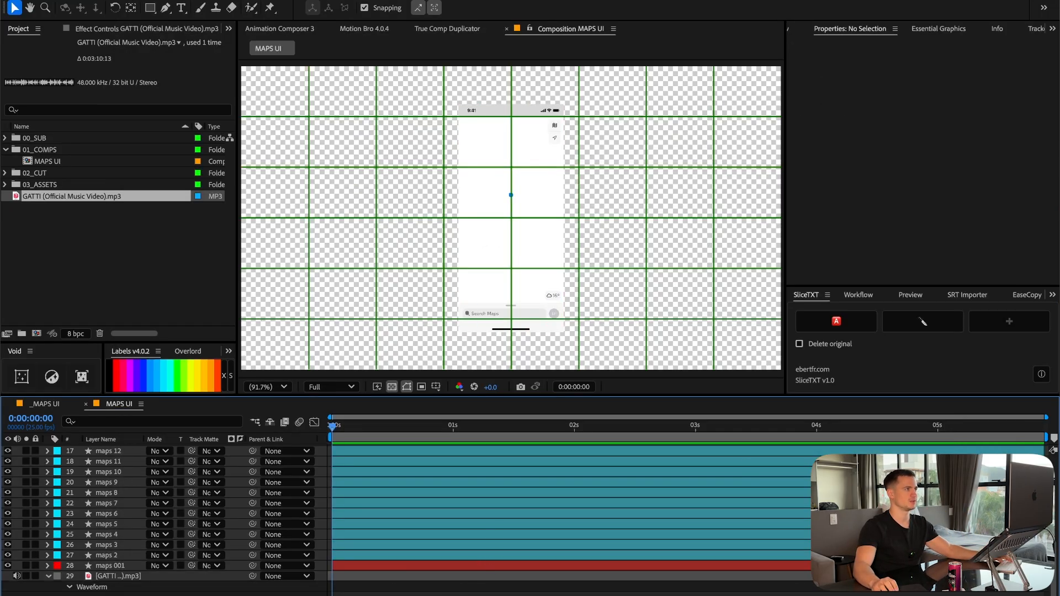
pyautogui.press('super+k')
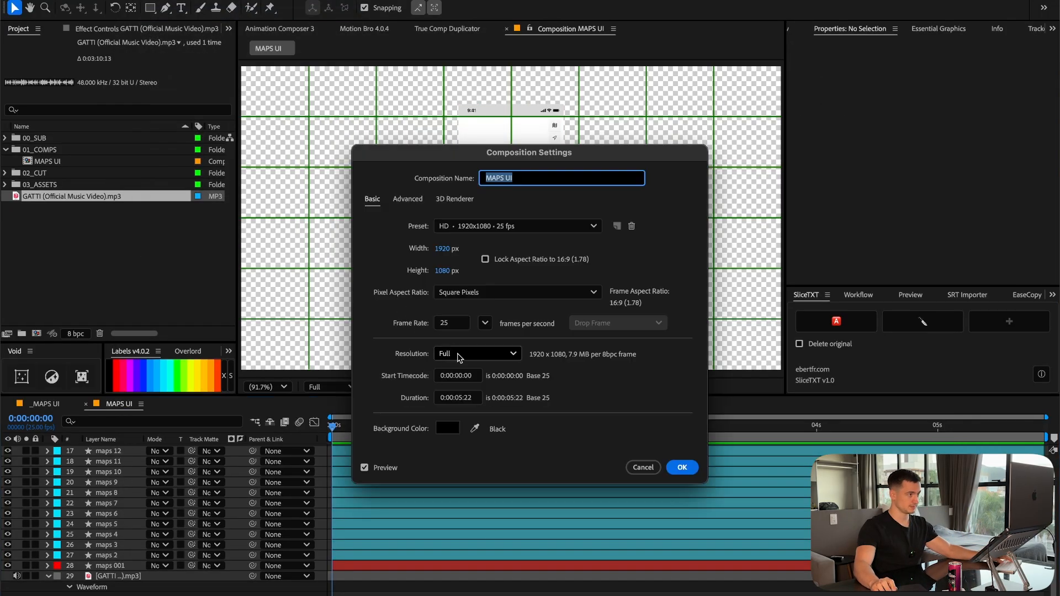
pyautogui.click(458, 399)
pyautogui.press('BackSpace')
pyautogui.write('3')
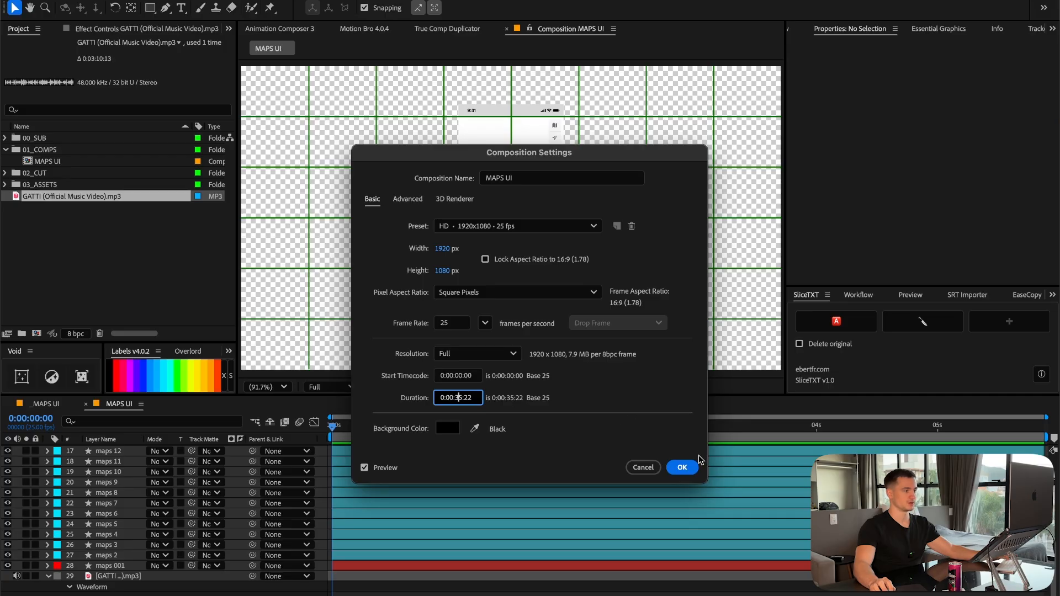
pyautogui.click(688, 467)
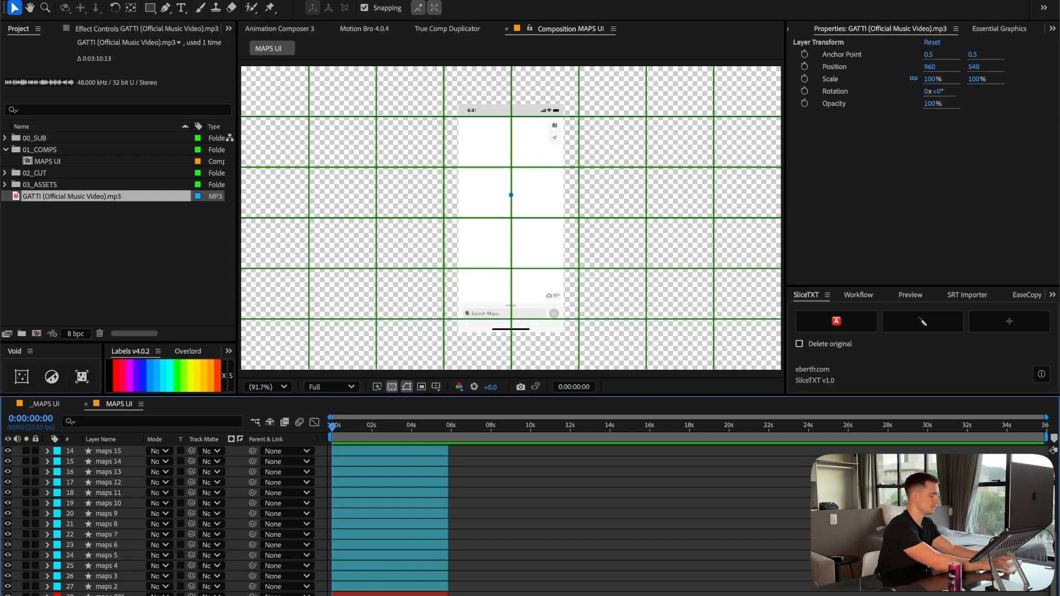
# Move the current time to 0:00:10:10 and look over the shape layers in the MAPS UI timeline.
pyautogui.moveTo(332, 425); pyautogui.dragTo(540, 430)
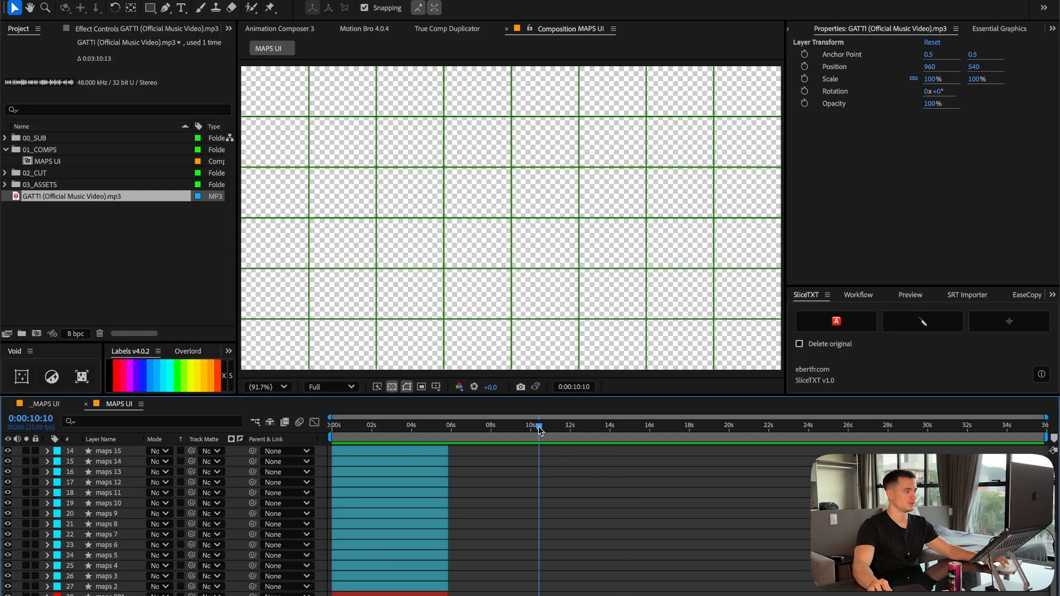
pyautogui.scroll(1, 500, 566)
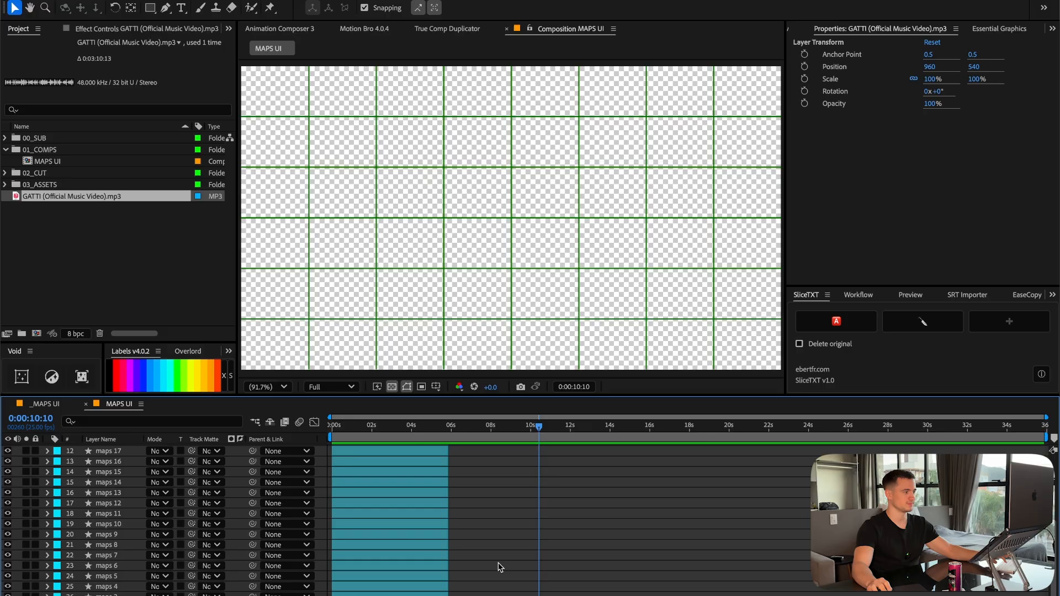
pyautogui.scroll(-1, 500, 566)
pyautogui.scroll(1, 153, 590)
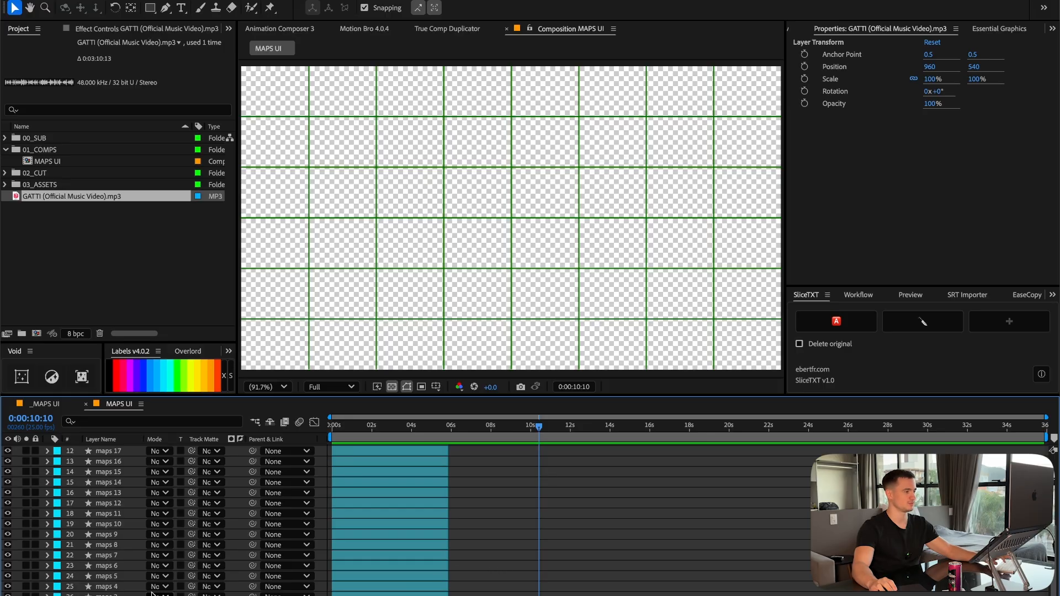
# Split the GATTI audio layer in the MAPS UI timeline at 0:00:02:05 and delete the part before the cut.
pyautogui.scroll(-3, 158, 588)
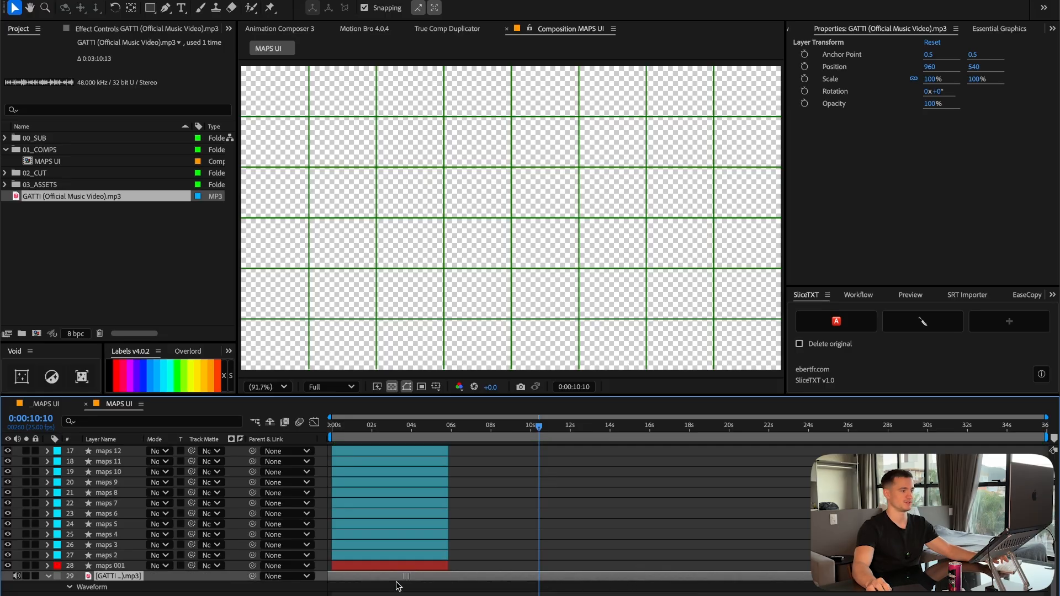
pyautogui.moveTo(603, 576); pyautogui.dragTo(802, 576)
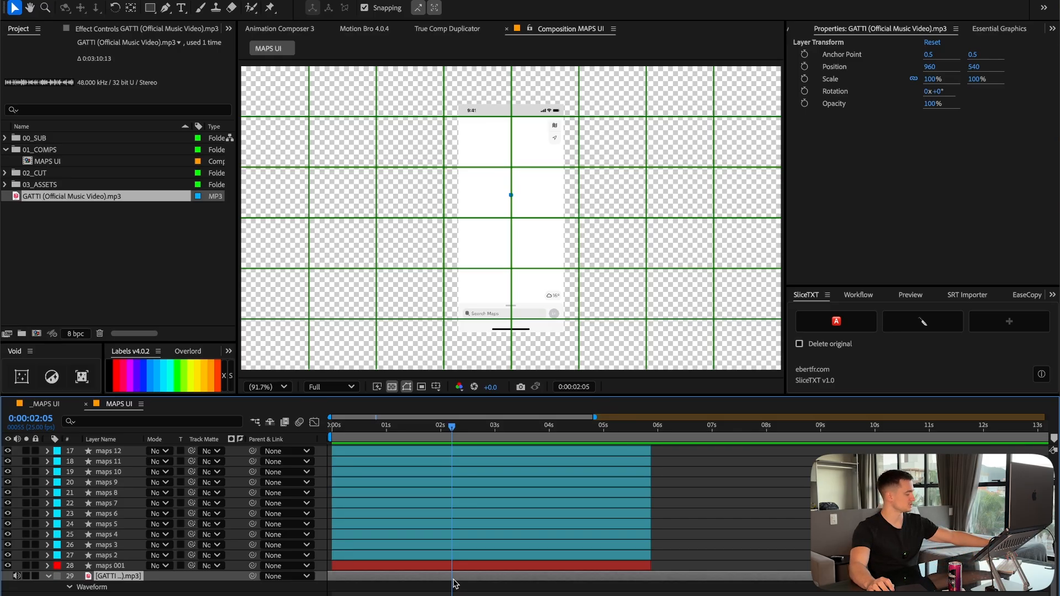
pyautogui.hotkey('ctrl', 'd')
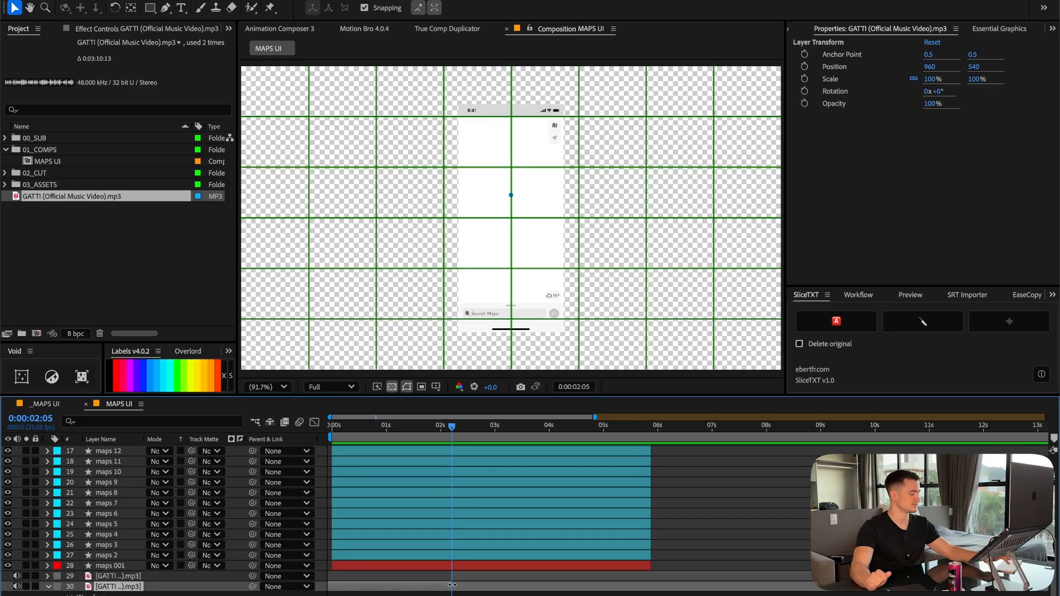
pyautogui.press('Delete')
# Shorten the MAPS UI composition's duration to 0:00:05:22 in its composition settings.
pyautogui.scroll(2, 452, 585)
pyautogui.scroll(3, 611, 428)
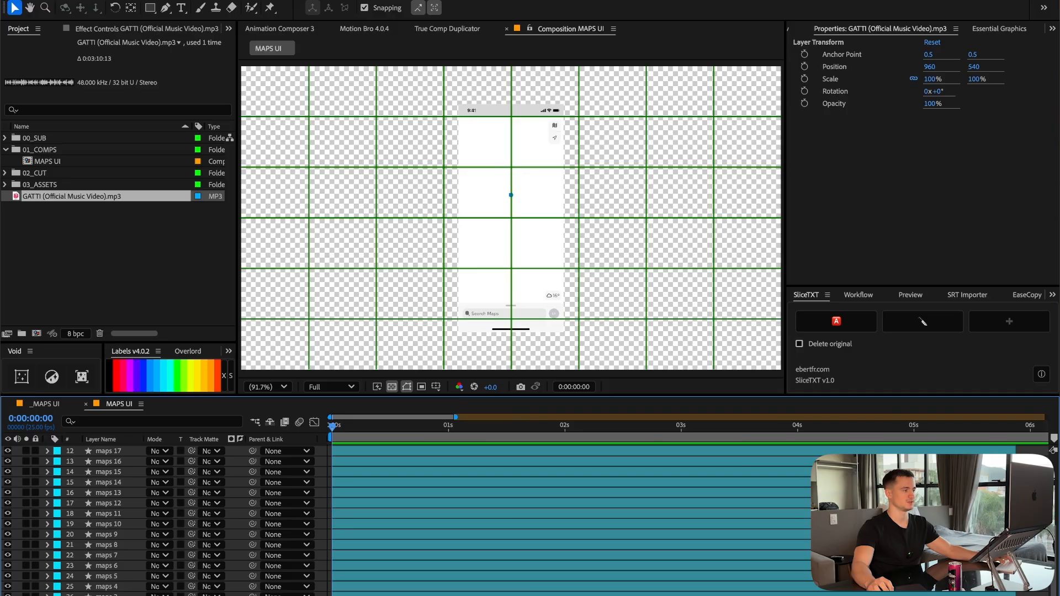
pyautogui.click(165, 2)
pyautogui.click(184, 14)
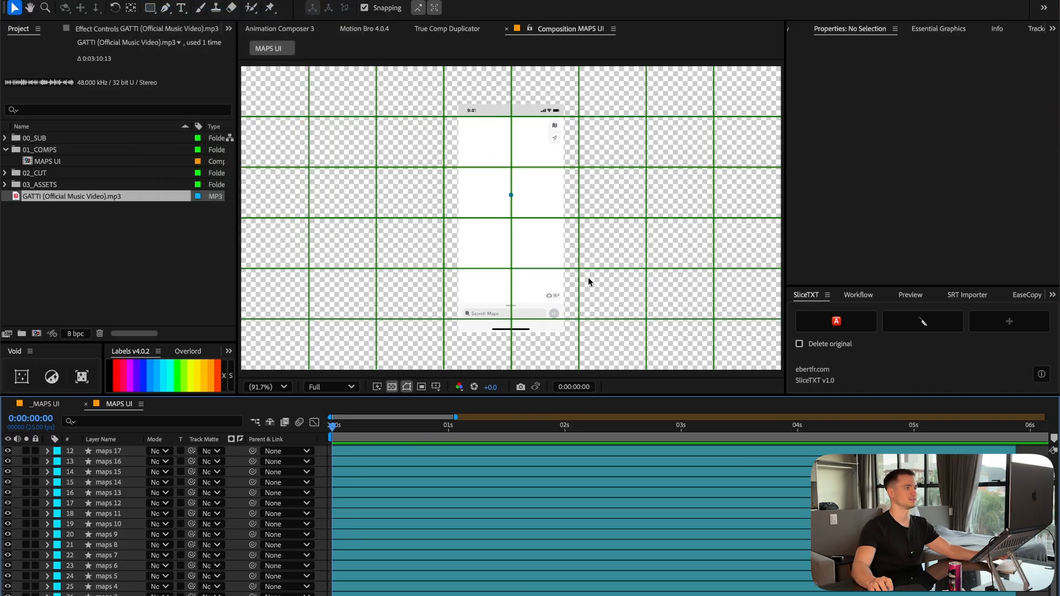
pyautogui.click(459, 399)
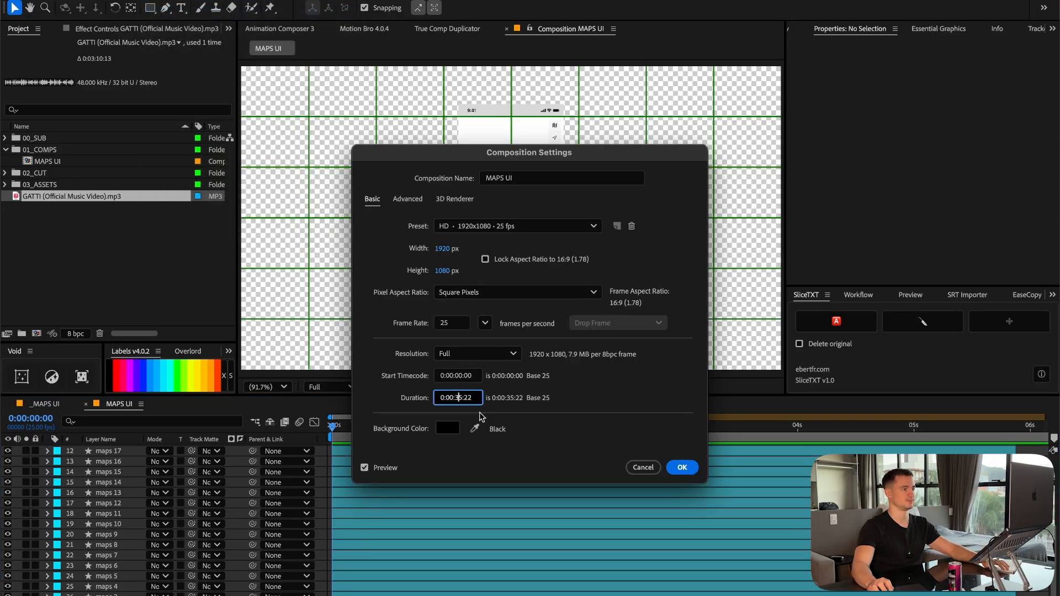
pyautogui.press('Return')
# Move GATTI (Official Music Video).mp3 into the project's 03_ASSETS folder and collapse the folder again.
pyautogui.click(44, 199)
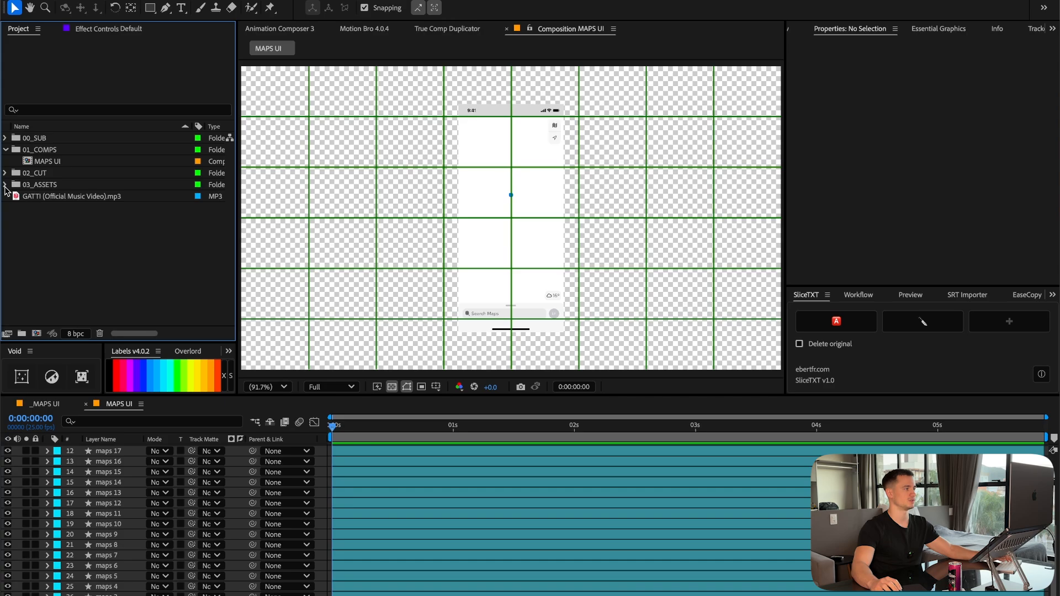
pyautogui.click(5, 185)
pyautogui.moveTo(75, 277); pyautogui.dragTo(76, 220)
pyautogui.click(74, 197)
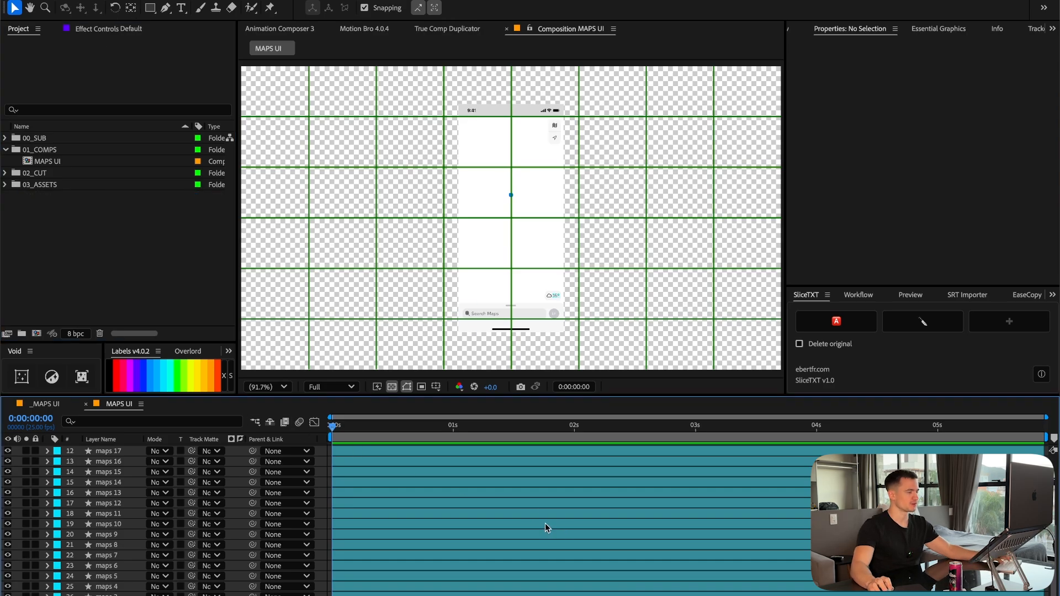
pyautogui.click(124, 256)
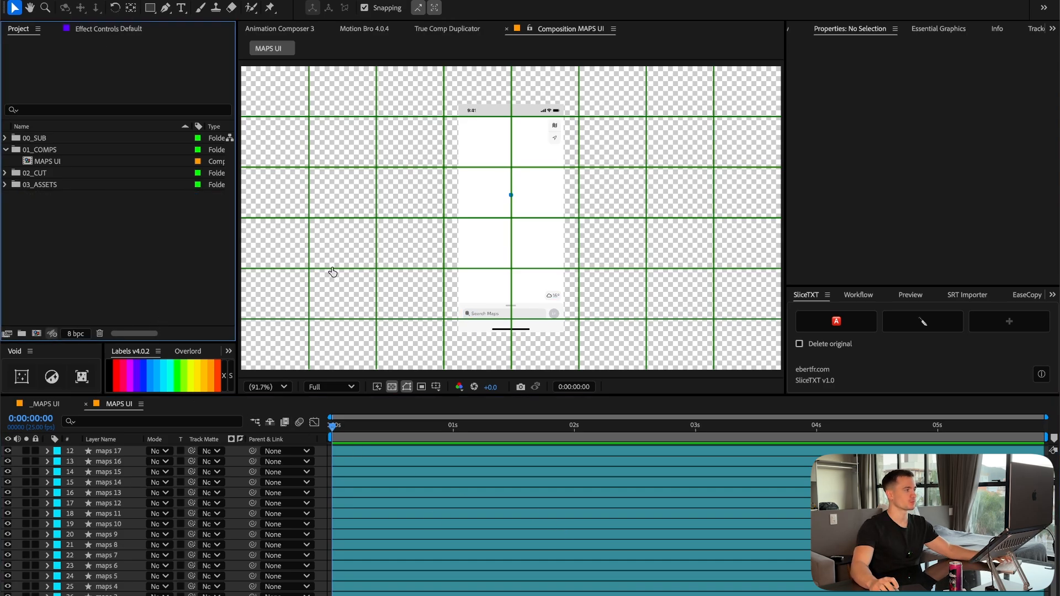
# Switch the project's video rendering to GPU acceleration in the project settings.
pyautogui.click(52, 333)
pyautogui.click(450, 137)
pyautogui.click(458, 148)
pyautogui.click(705, 534)
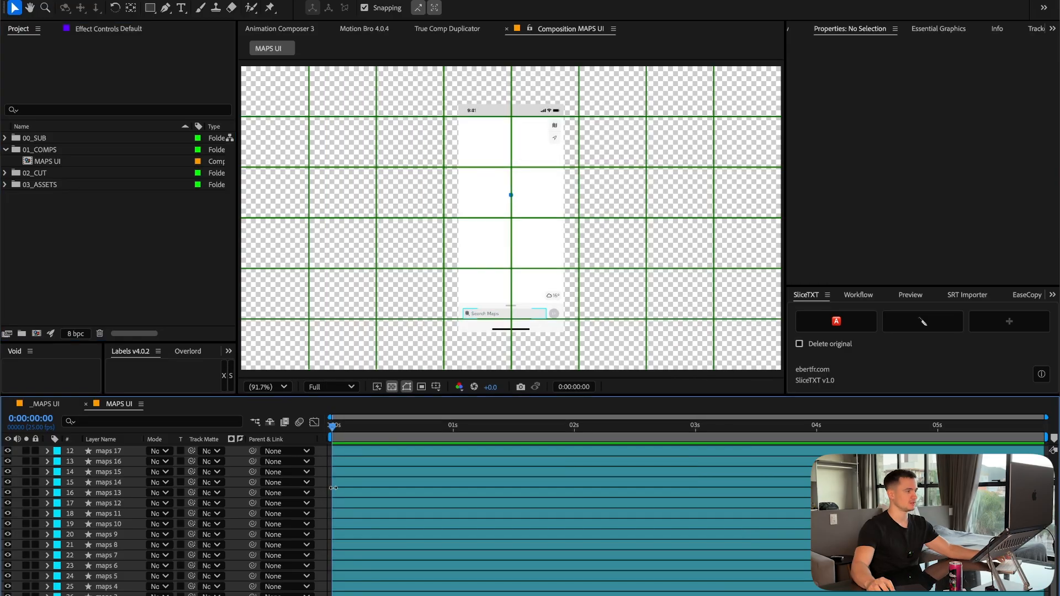
# Search the computer for Apple's Maps application and launch it.
pyautogui.hotkey('alt', 'space')
pyautogui.write('apple maps')
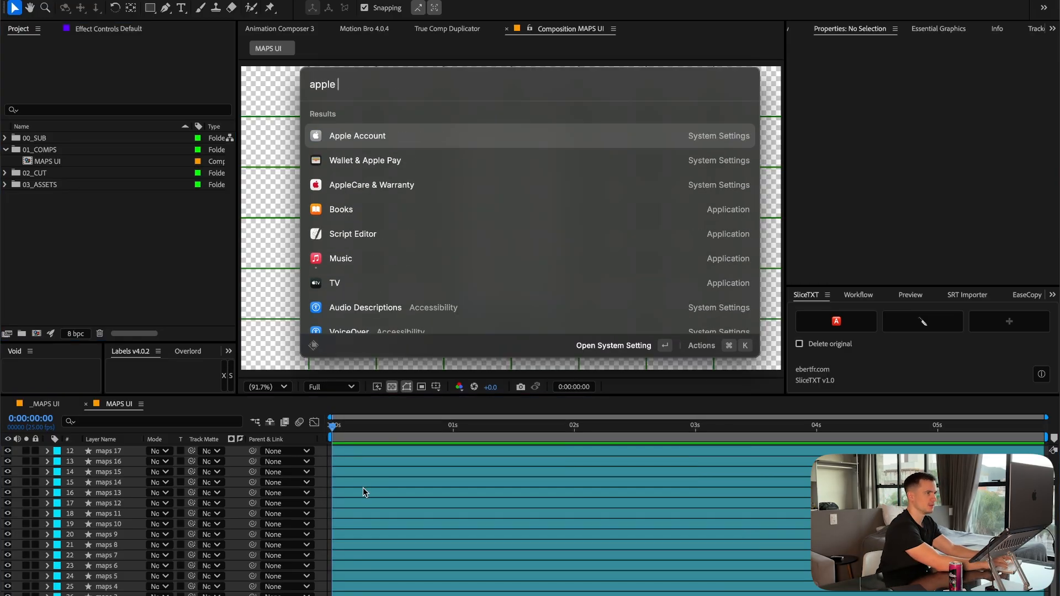
pyautogui.write('maps')
pyautogui.press('Return')
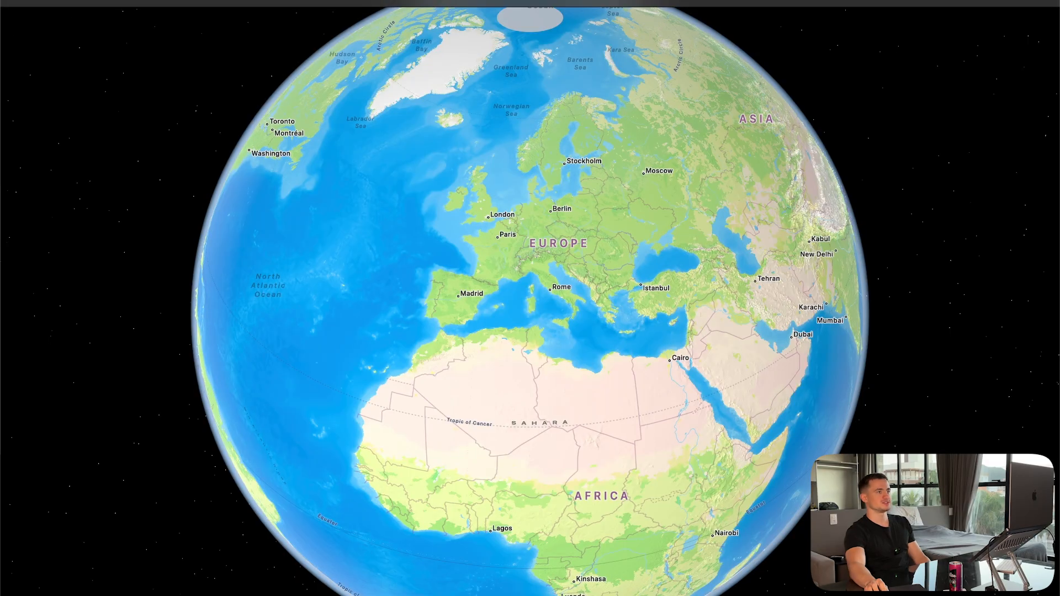
# Turn off the always-light map appearance in the Maps settings and turn it back on.
pyautogui.click(43, 2)
pyautogui.click(58, 14)
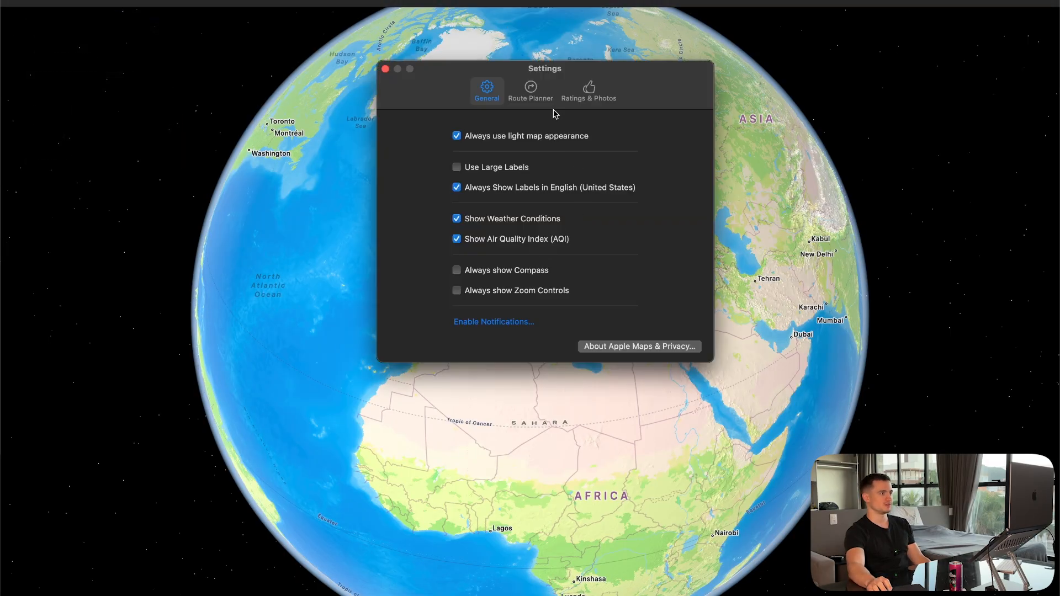
pyautogui.click(456, 136)
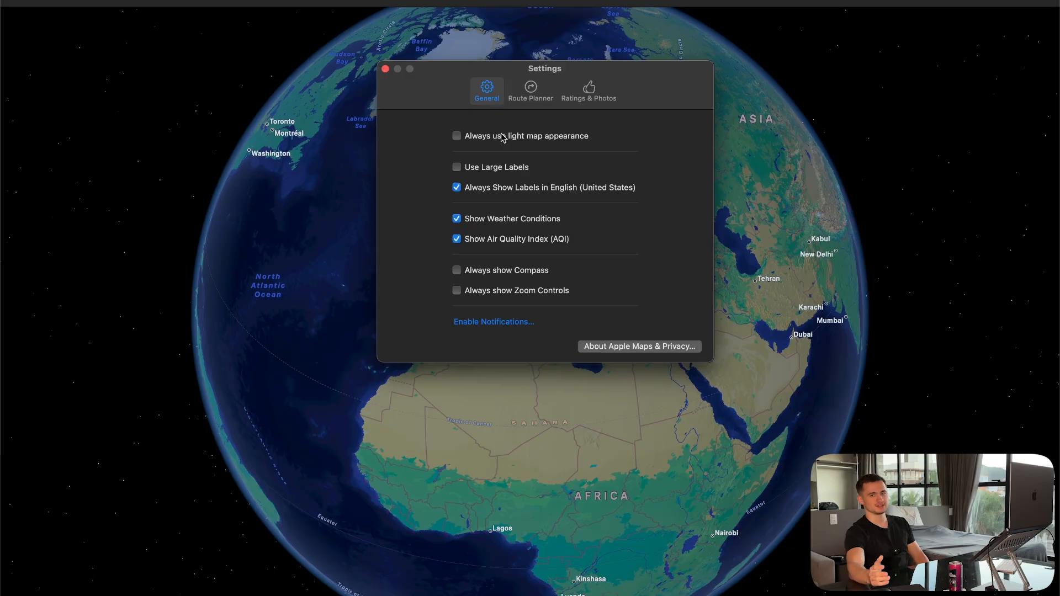
pyautogui.click(502, 137)
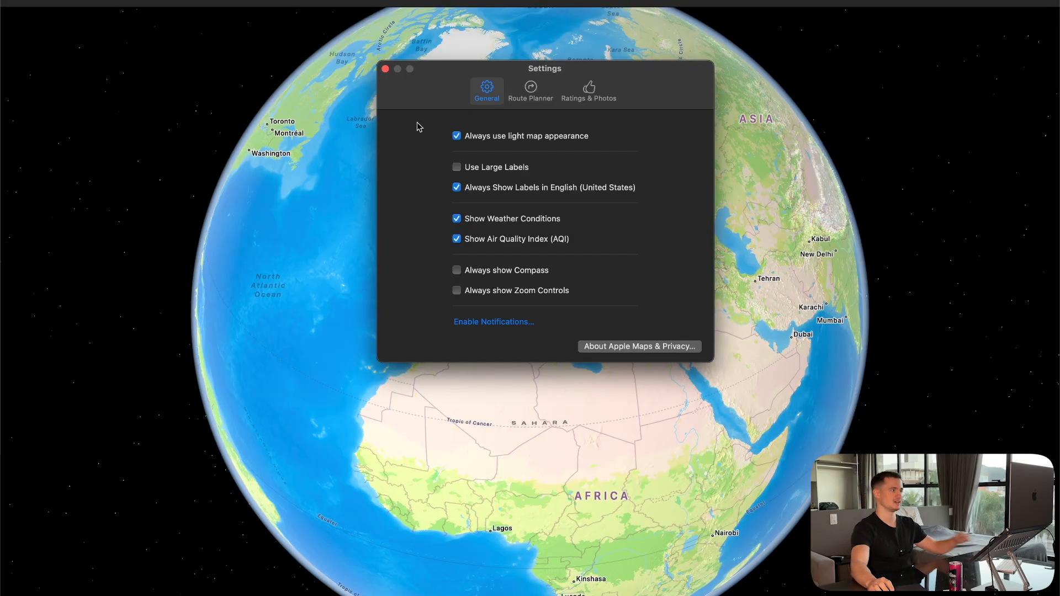
# Close the Maps settings, rotate the globe to the Middle East and zoom in on the Dubai coast.
pyautogui.moveTo(370, 151); pyautogui.dragTo(485, 362)
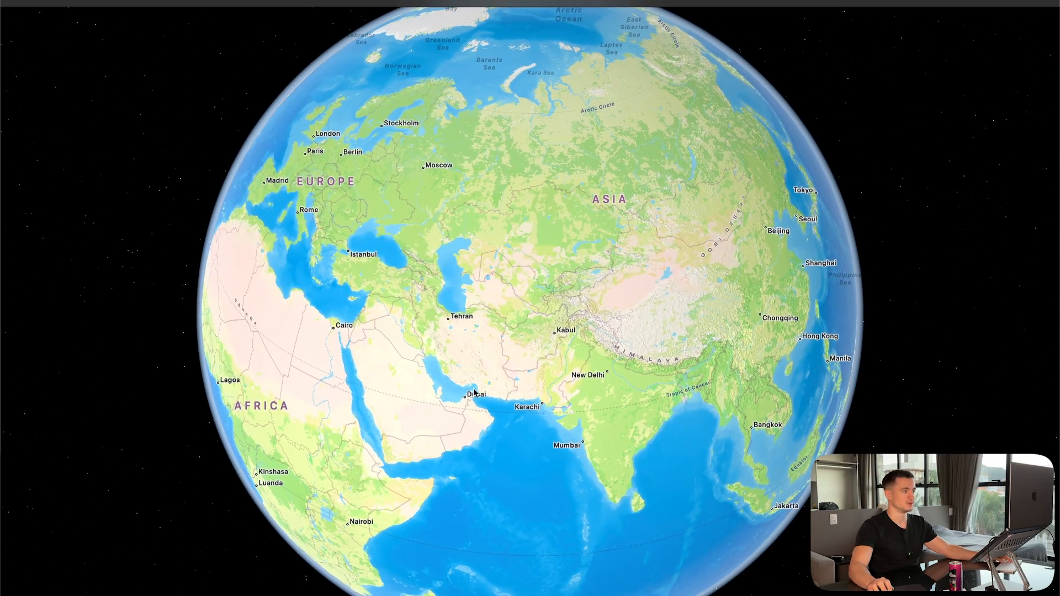
pyautogui.scroll(10, 473, 393)
pyautogui.moveTo(412, 373); pyautogui.dragTo(545, 405)
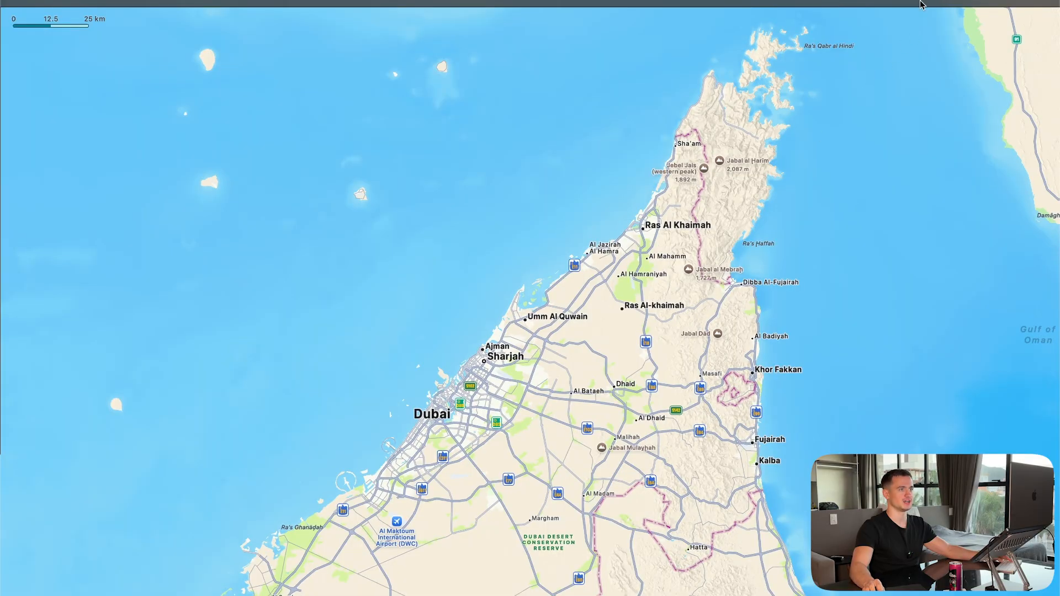
# Try the Satellite map style on the Dubai coast and switch back to the Explore style.
pyautogui.click(920, 4)
pyautogui.click(964, 144)
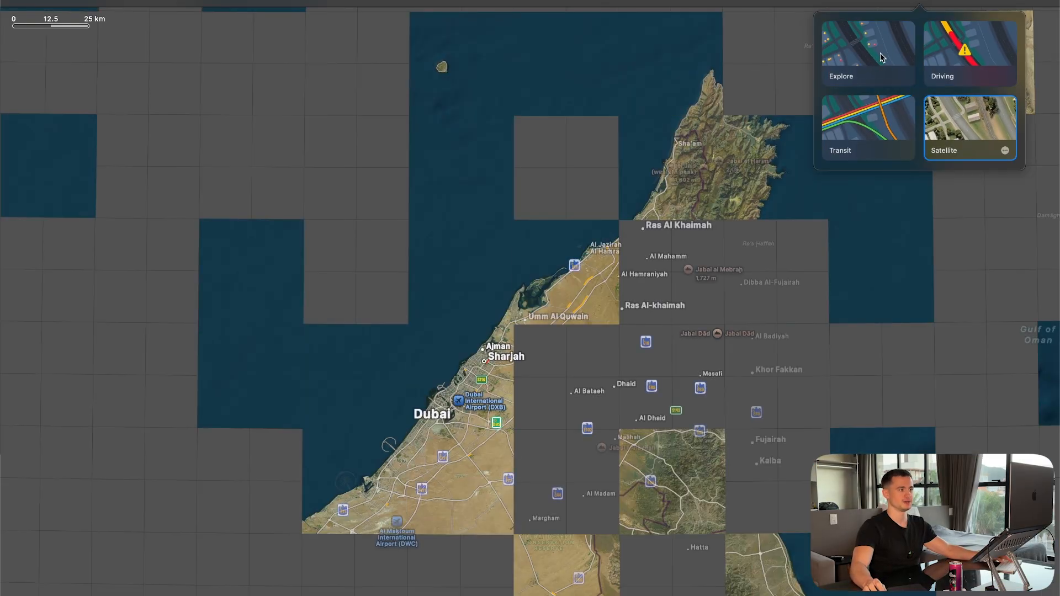
pyautogui.scroll(5, 477, 349)
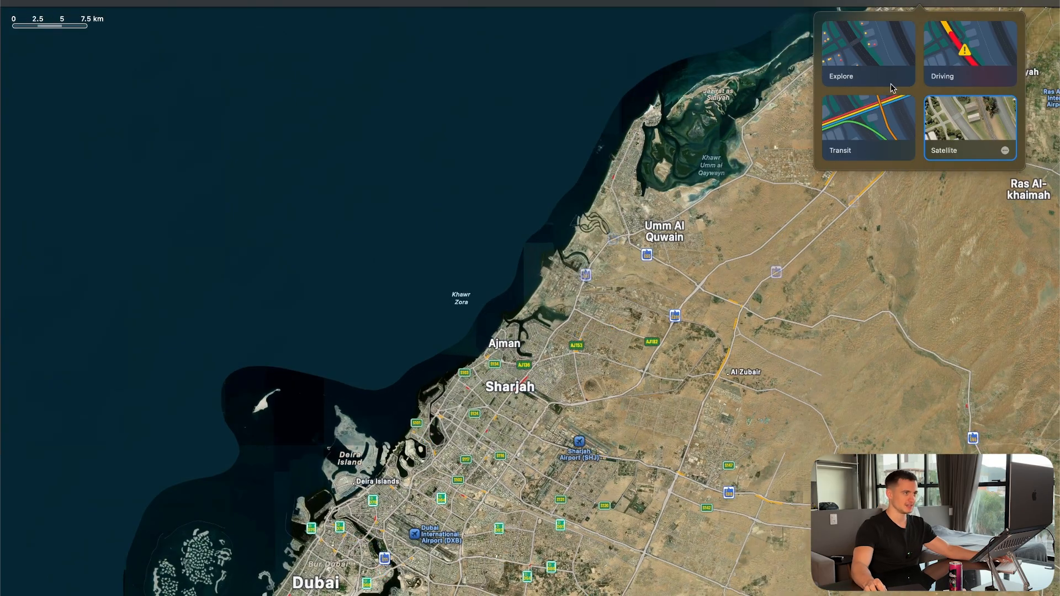
pyautogui.click(878, 69)
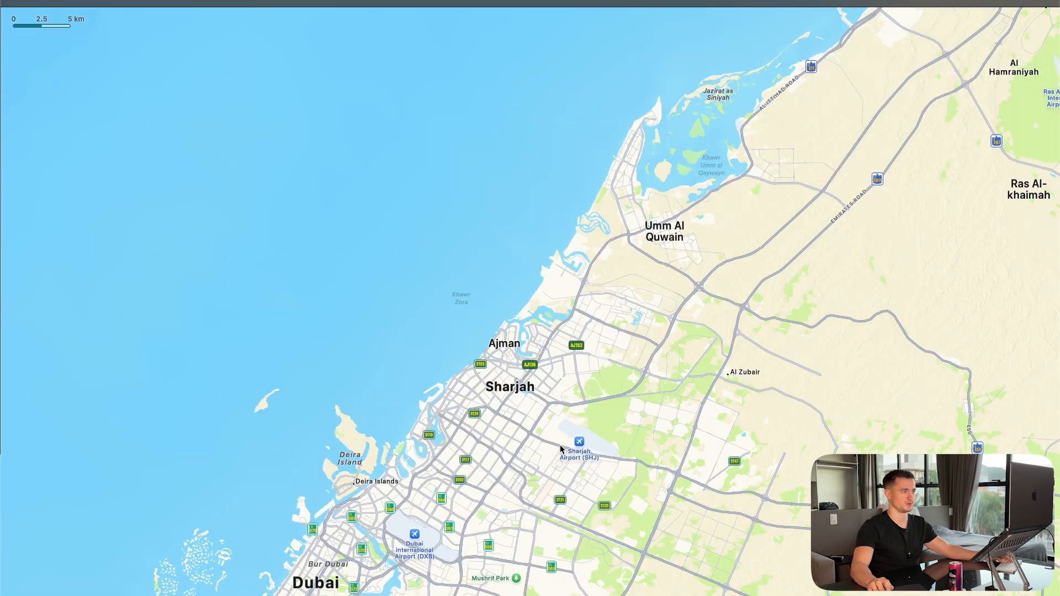
# Frame central Dubai on the map, covering Business Bay, Burj Khalifa and Dubai Creek at street-name detail.
pyautogui.scroll(3, 552, 436)
pyautogui.scroll(3, 521, 411)
pyautogui.scroll(-5, 445, 360)
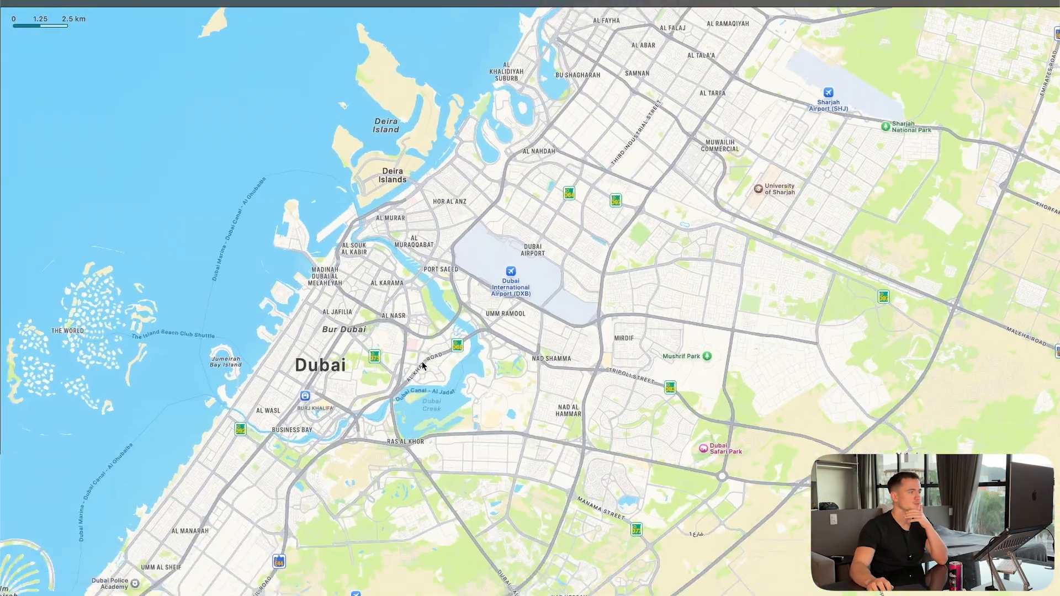
pyautogui.scroll(-3, 547, 287)
pyautogui.scroll(6, 572, 237)
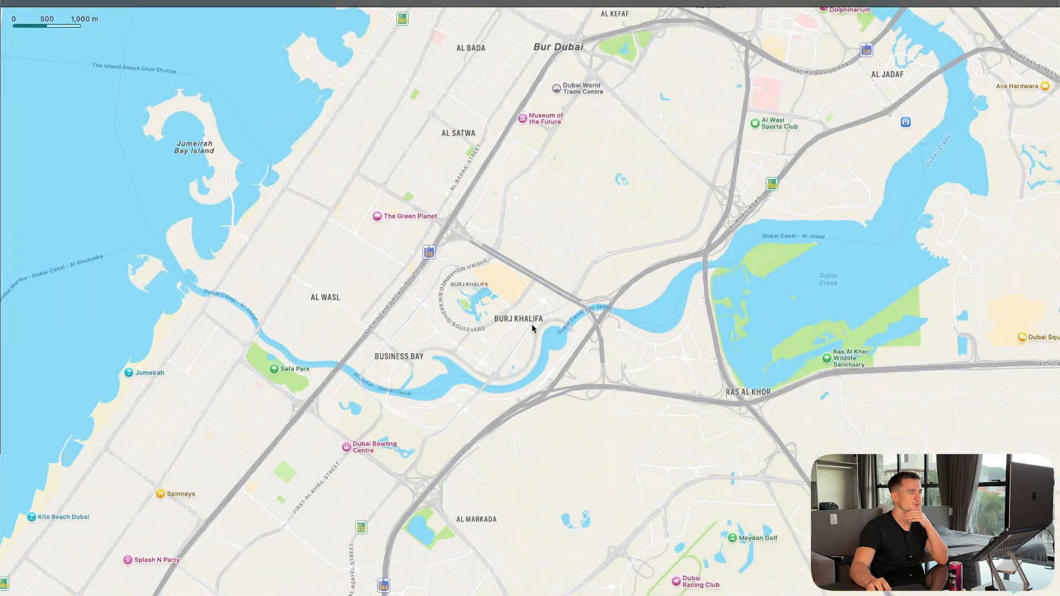
pyautogui.moveTo(574, 297); pyautogui.dragTo(518, 259)
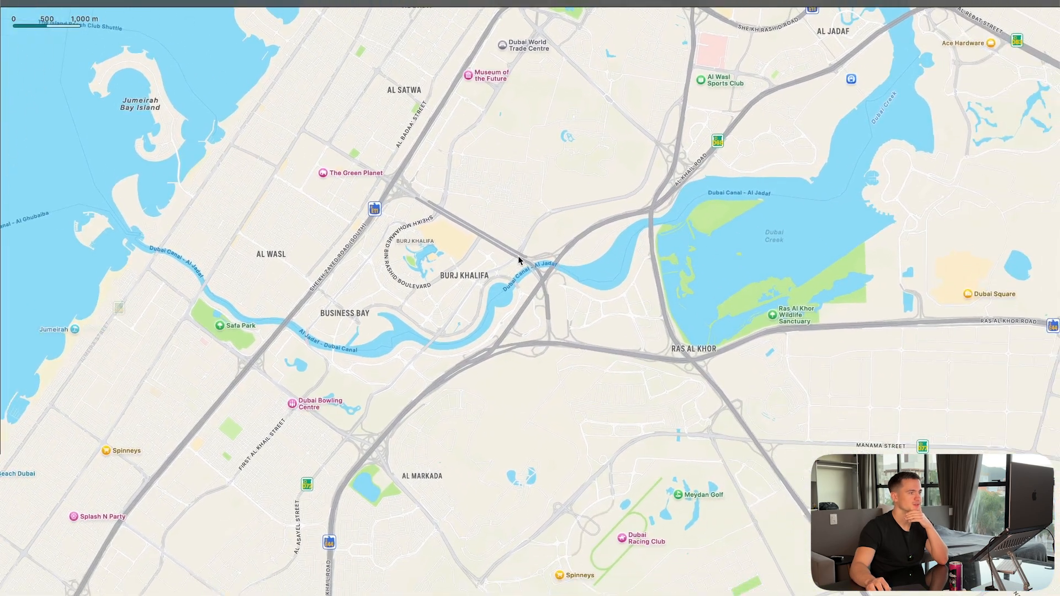
pyautogui.scroll(2, 468, 383)
pyautogui.moveTo(468, 383); pyautogui.dragTo(486, 347)
pyautogui.scroll(2, 486, 347)
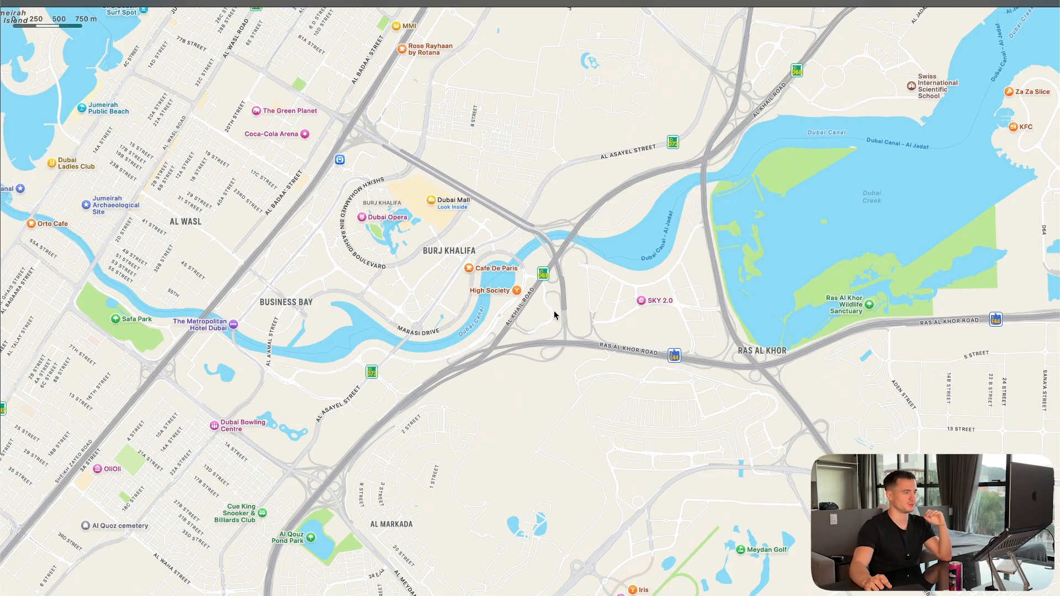
# Hide weather conditions and the air quality index in the Maps settings, check the Ratings & Photos options and close the settings.
pyautogui.press('super+comma')
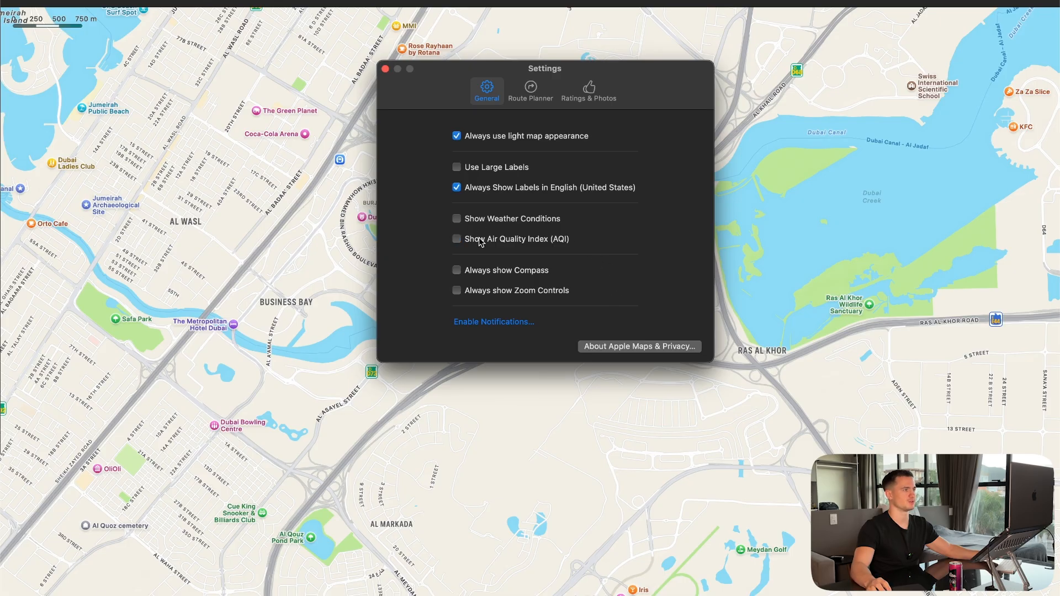
pyautogui.click(574, 90)
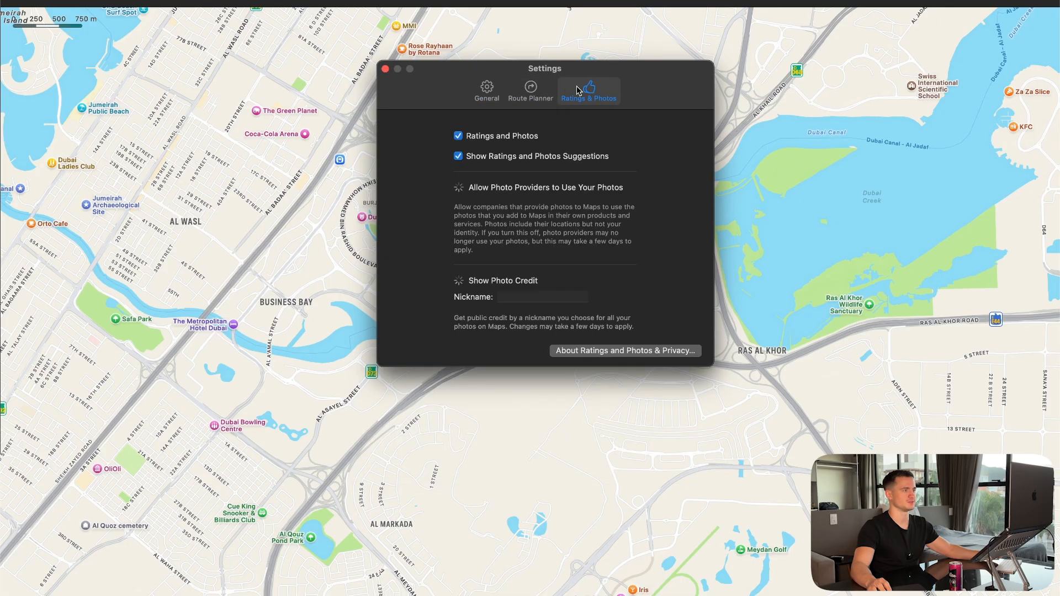
pyautogui.moveTo(577, 90); pyautogui.dragTo(858, 74)
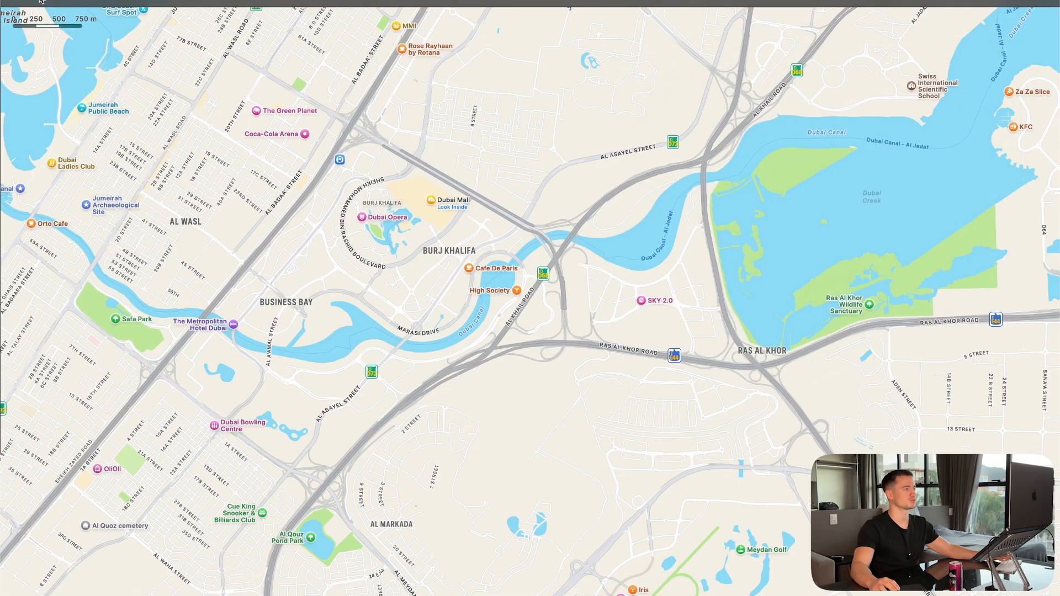
pyautogui.moveTo(40, 2)
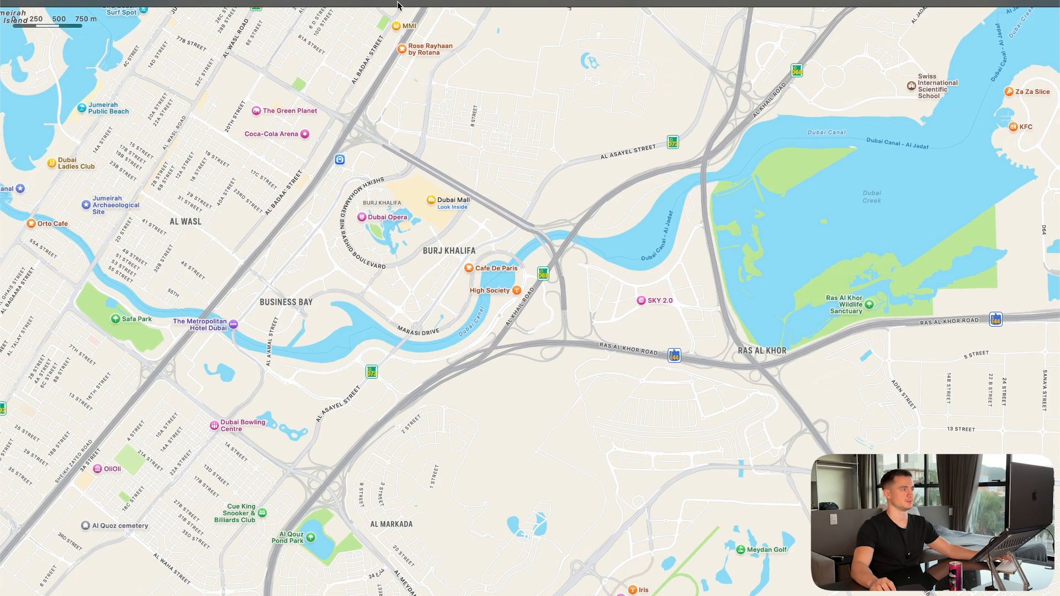
# Switch to Finder, move the map screenshot from Downloads to 04_ASSETS, trash the unneeded screenshot and close the Downloads view.
pyautogui.press('super+Tab')
pyautogui.press('super+Tab')
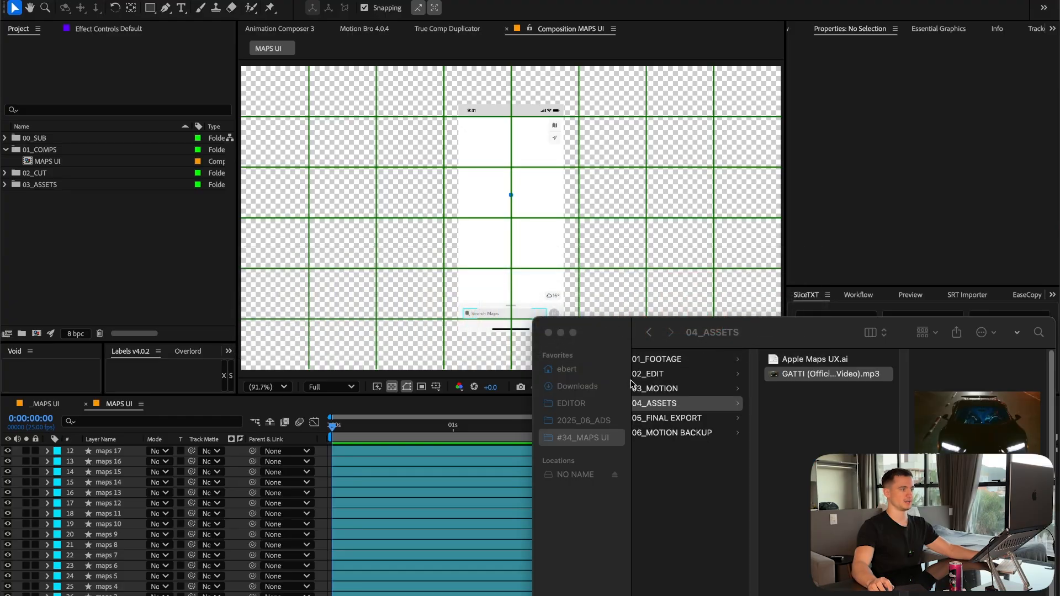
pyautogui.keyDown('super'); pyautogui.click(590, 386); pyautogui.keyUp('super')
pyautogui.click(684, 406)
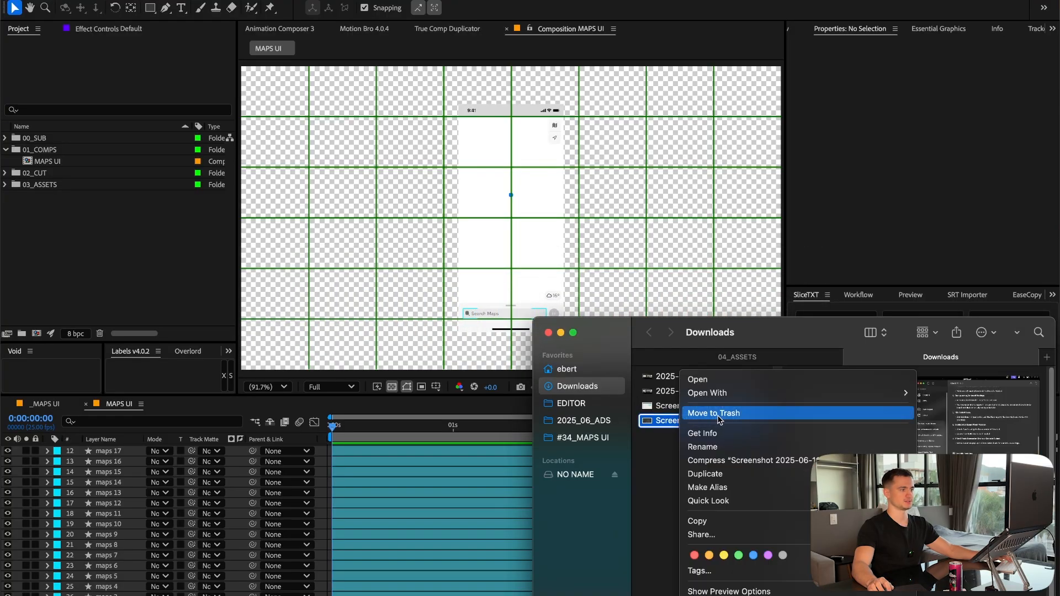
pyautogui.click(717, 418)
pyautogui.click(726, 408)
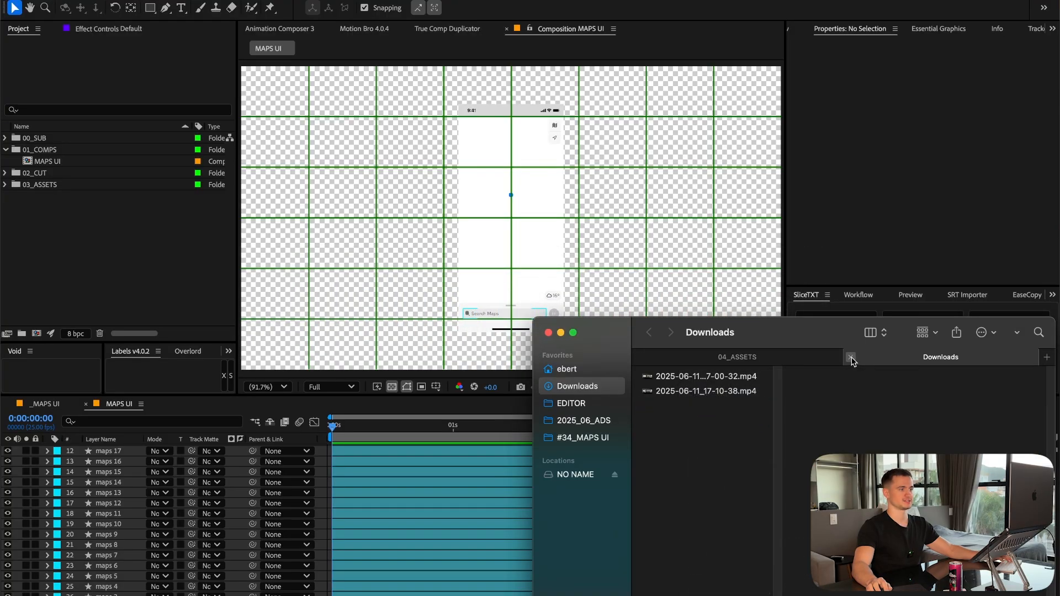
pyautogui.click(850, 358)
# Rename the map screenshot in the 04_ASSETS folder to "dubai map".
pyautogui.click(823, 389)
pyautogui.press('Return')
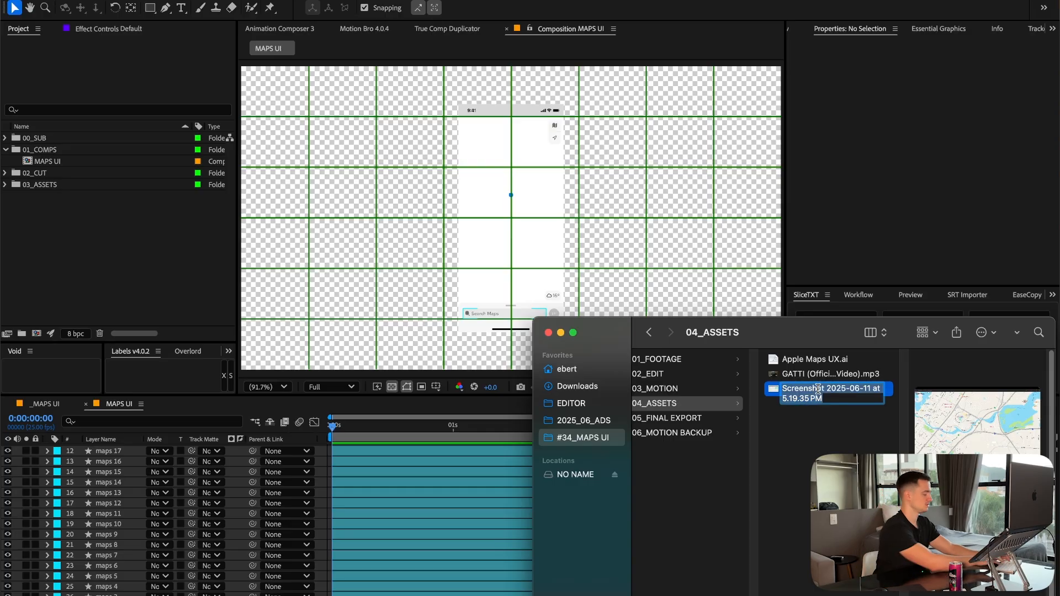
pyautogui.write('dubai map')
pyautogui.press('Return')
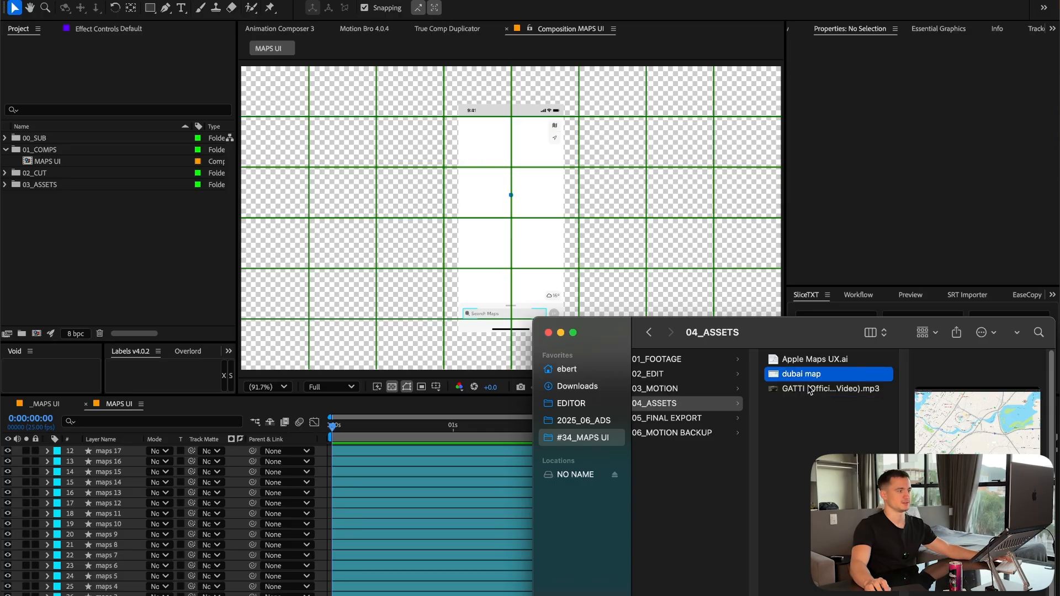
# Open the dubai map image in Adobe Photoshop 2025.
pyautogui.rightClick(810, 379)
pyautogui.moveTo(850, 393)
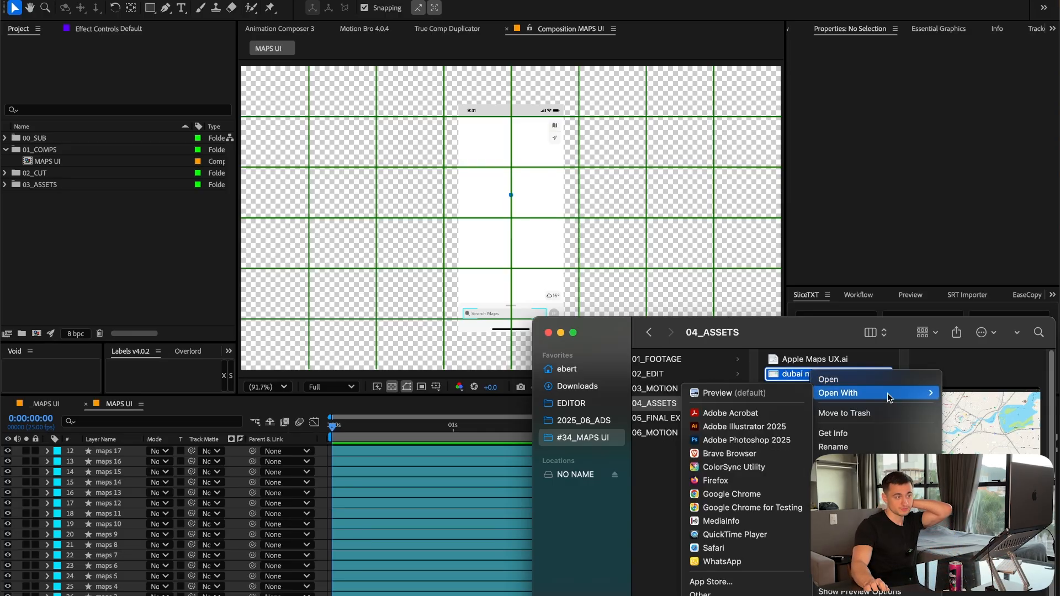
pyautogui.click(777, 440)
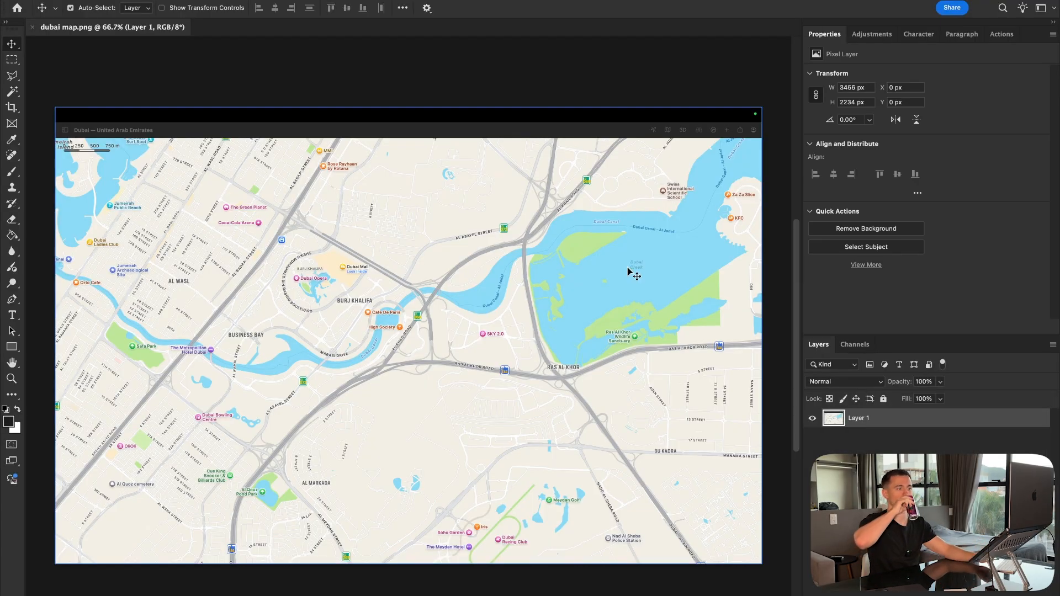
# Delete the black bar and the window header strip across the top of the map screenshot.
pyautogui.scroll(5, 54, 103)
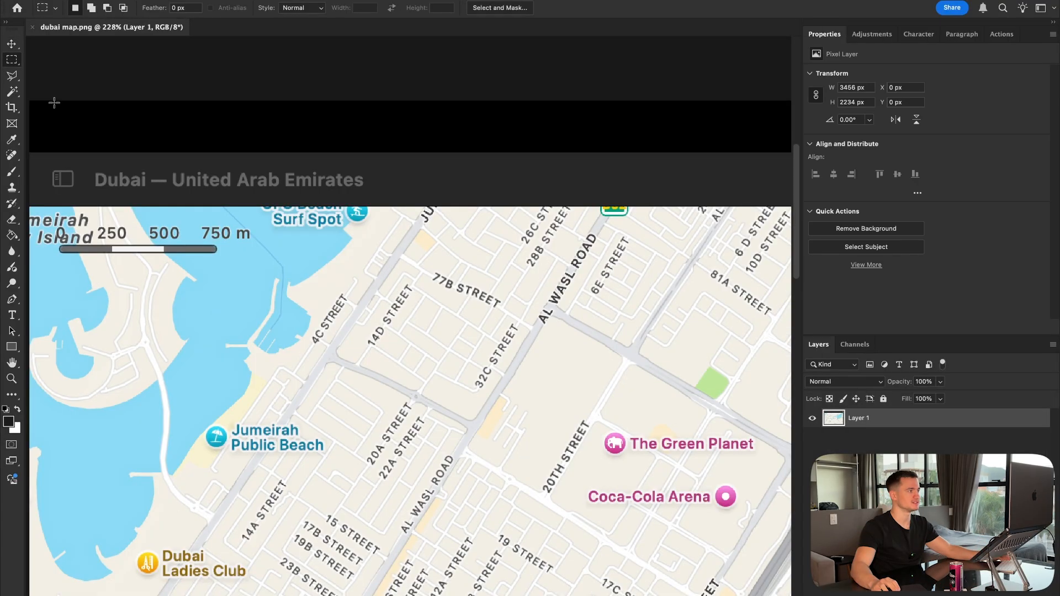
pyautogui.scroll(2, 54, 102)
pyautogui.moveTo(54, 103); pyautogui.dragTo(227, 126)
pyautogui.moveTo(200, 123); pyautogui.dragTo(634, 253)
pyautogui.press('BackSpace')
pyautogui.press('super+d')
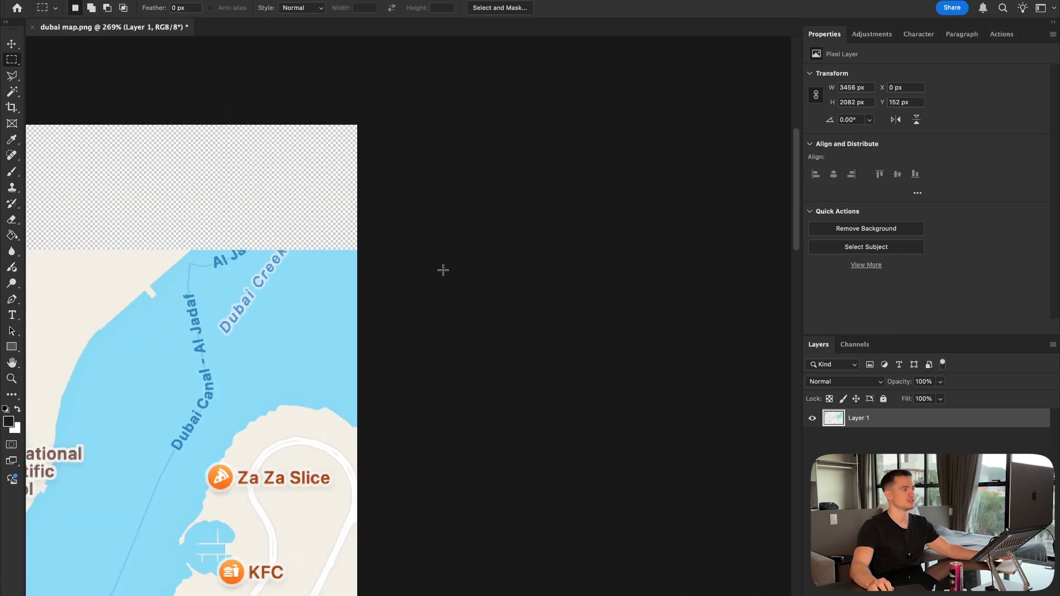
pyautogui.scroll(-5, 393, 261)
pyautogui.scroll(-5, 393, 262)
# Move the map layer up to Y 76 px so it sits vertically centred on the canvas.
pyautogui.press('v')
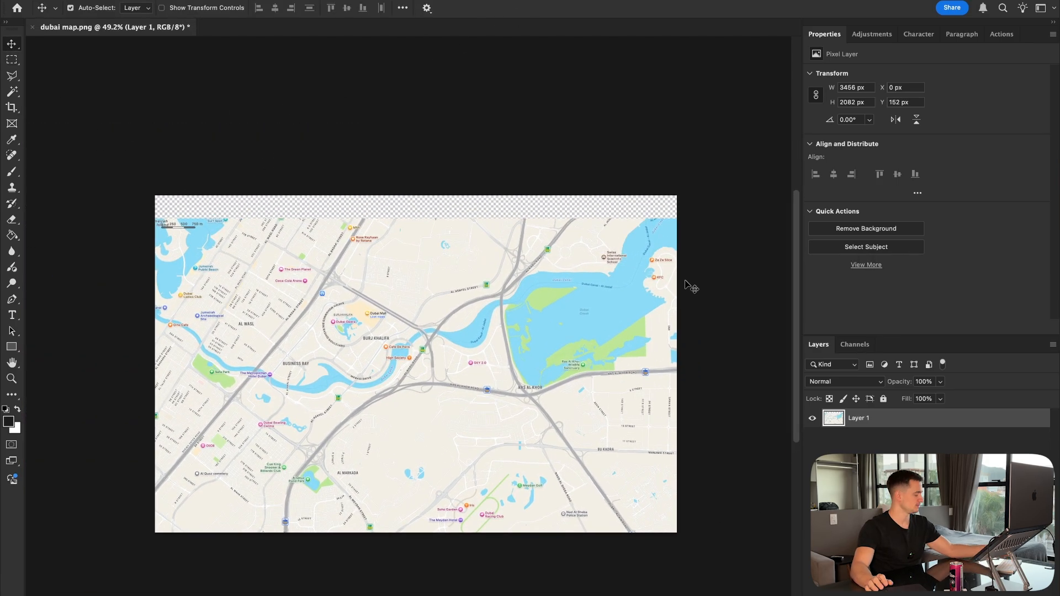
pyautogui.press('super+t')
pyautogui.moveTo(482, 363); pyautogui.dragTo(481, 351)
pyautogui.press('Return')
pyautogui.scroll(3, 373, 308)
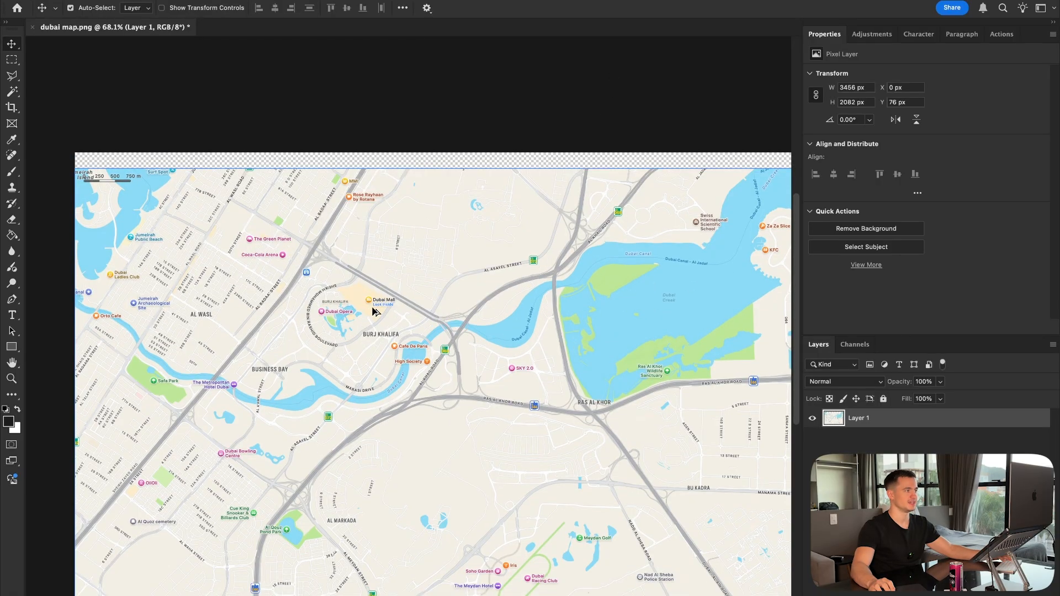
pyautogui.scroll(-3, 373, 309)
pyautogui.scroll(3, 415, 294)
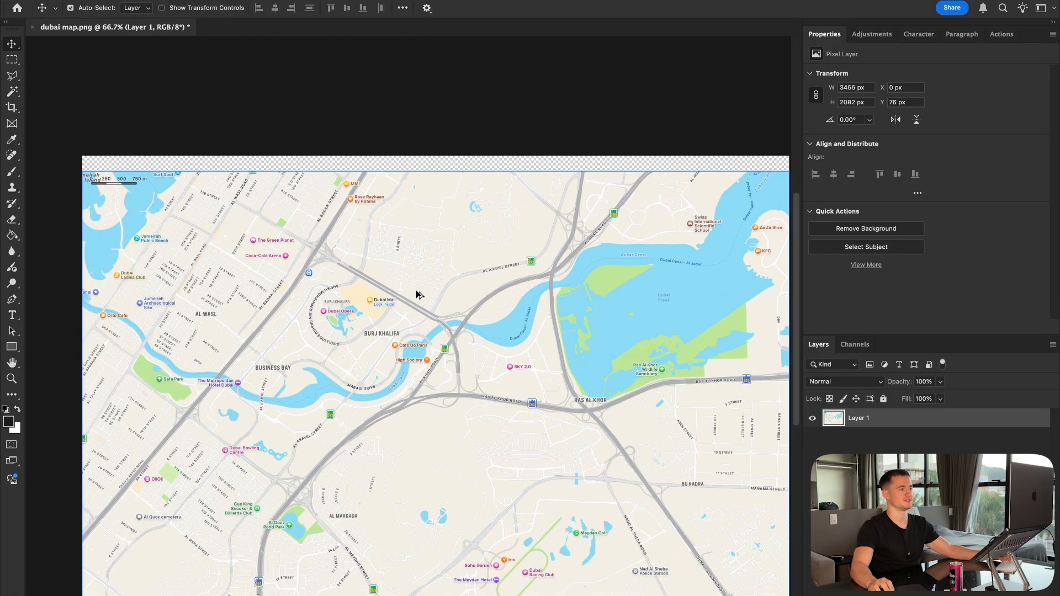
pyautogui.click(11, 107)
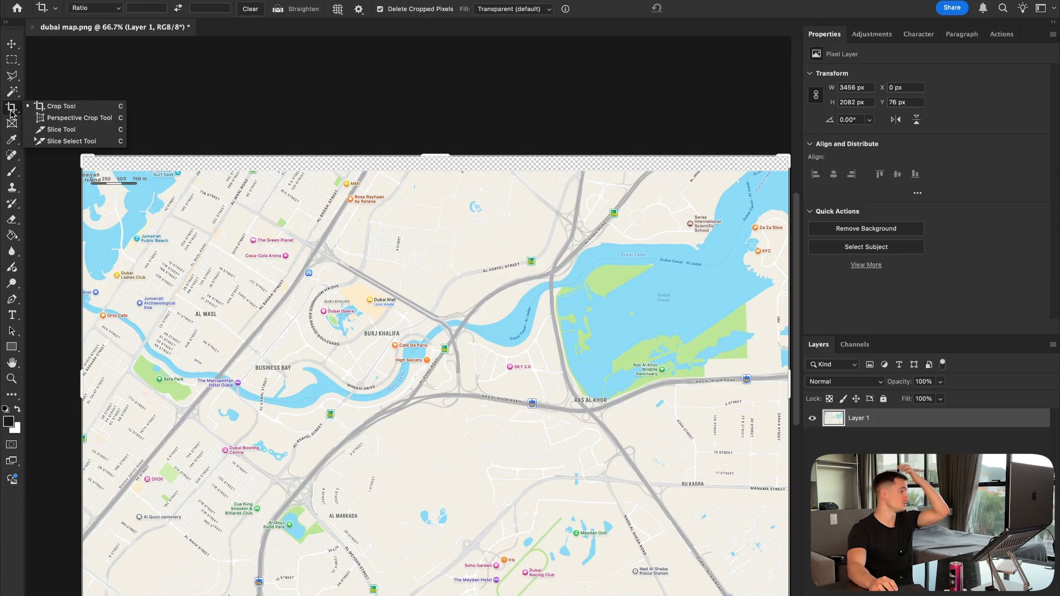
pyautogui.click(13, 113)
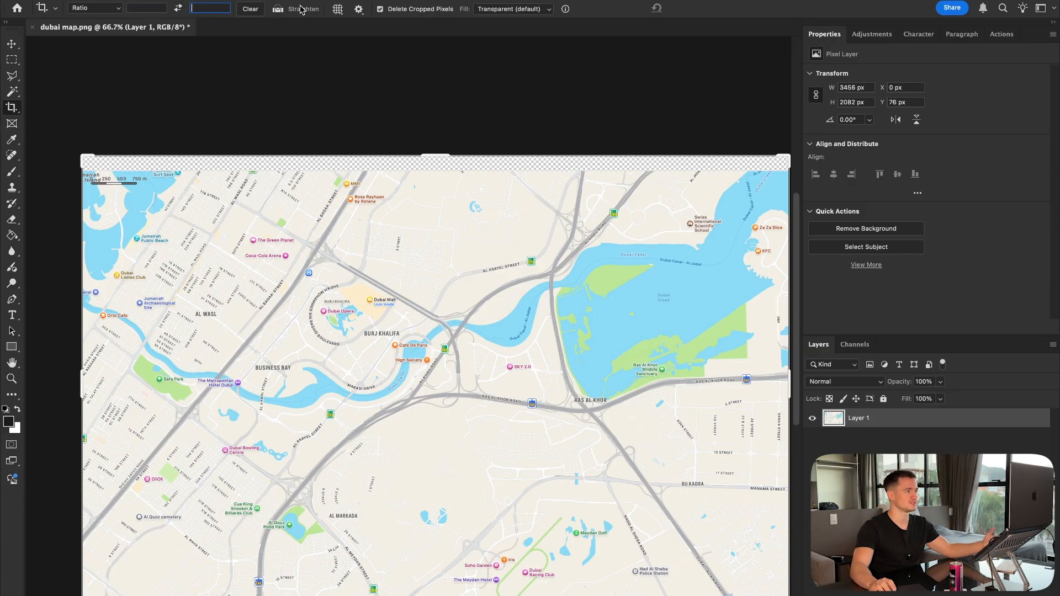
pyautogui.click(12, 45)
# Reduce the canvas height to 2080 pixels from the centre anchor to cut off the transparent strips.
pyautogui.moveTo(617, 115); pyautogui.dragTo(588, 99)
pyautogui.click(170, 0)
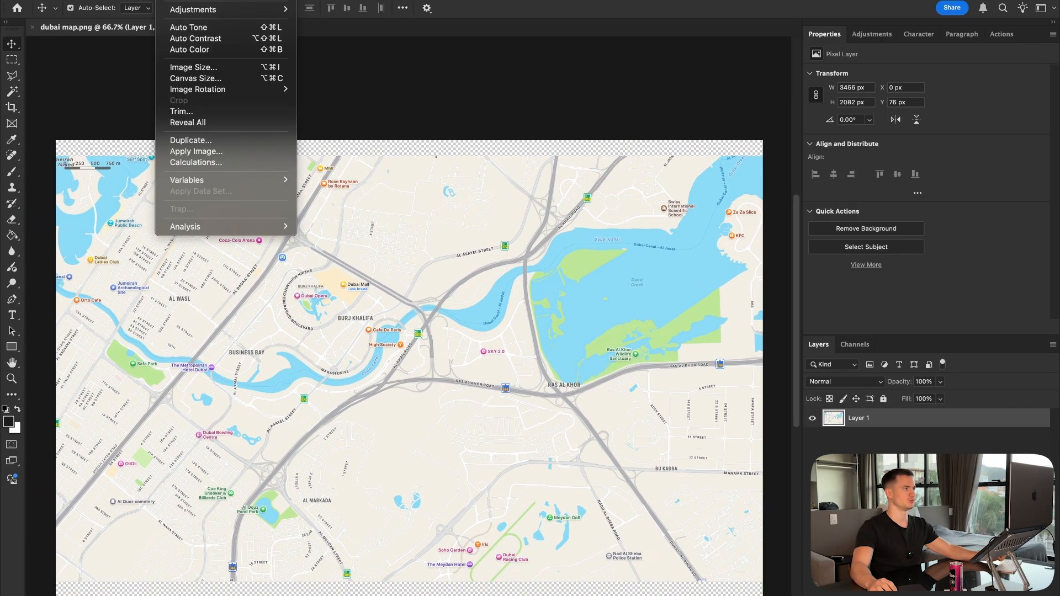
pyautogui.click(195, 78)
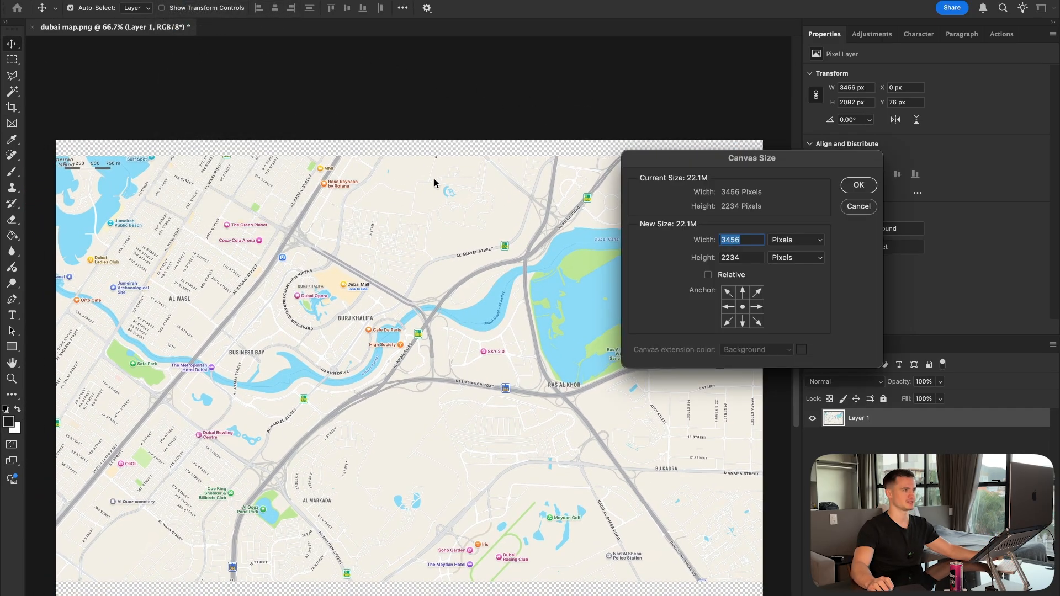
pyautogui.doubleClick(736, 258)
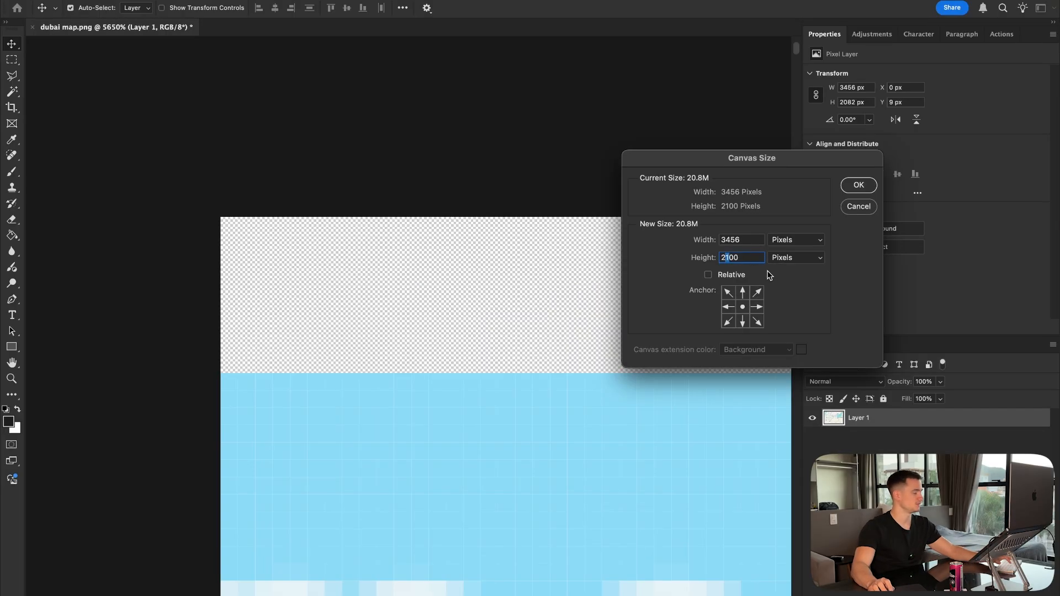
pyautogui.write('080')
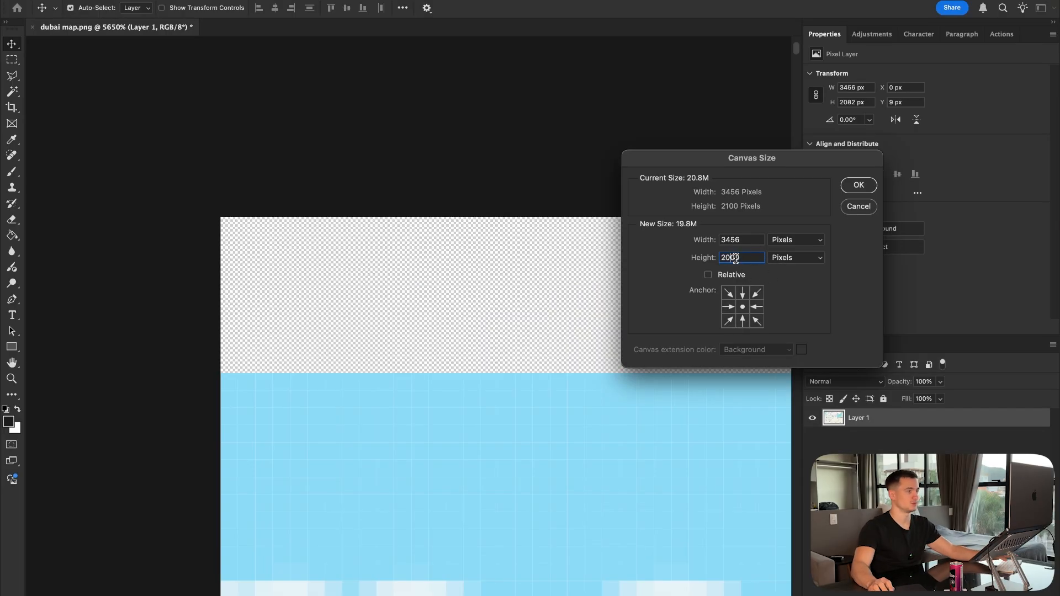
pyautogui.press('Return')
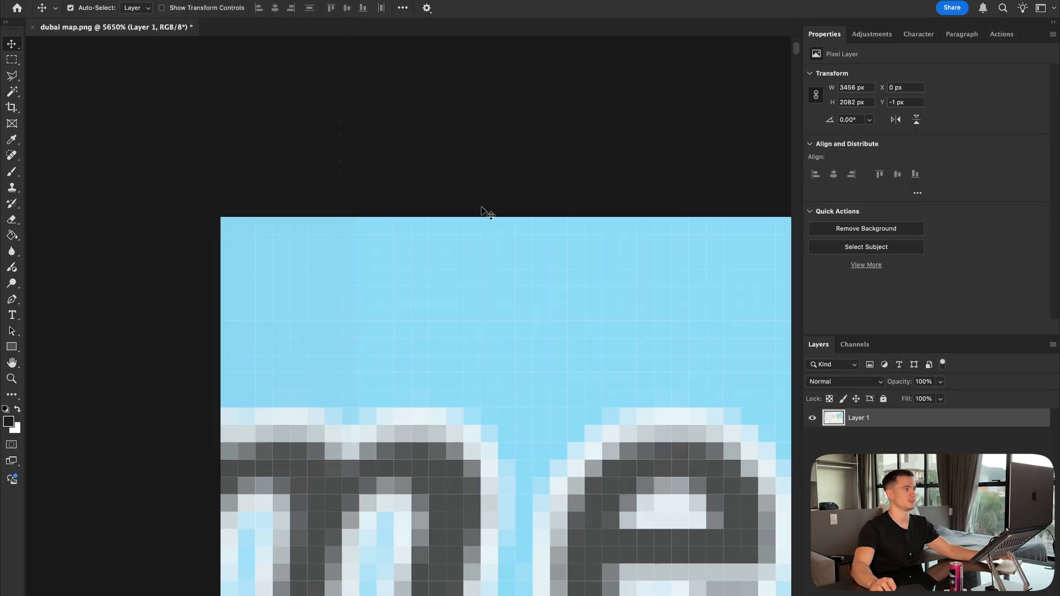
# Examine the trimmed map's edges, overall framing and label sharpness at different magnifications.
pyautogui.scroll(-15, 531, 350)
pyautogui.scroll(5, 633, 378)
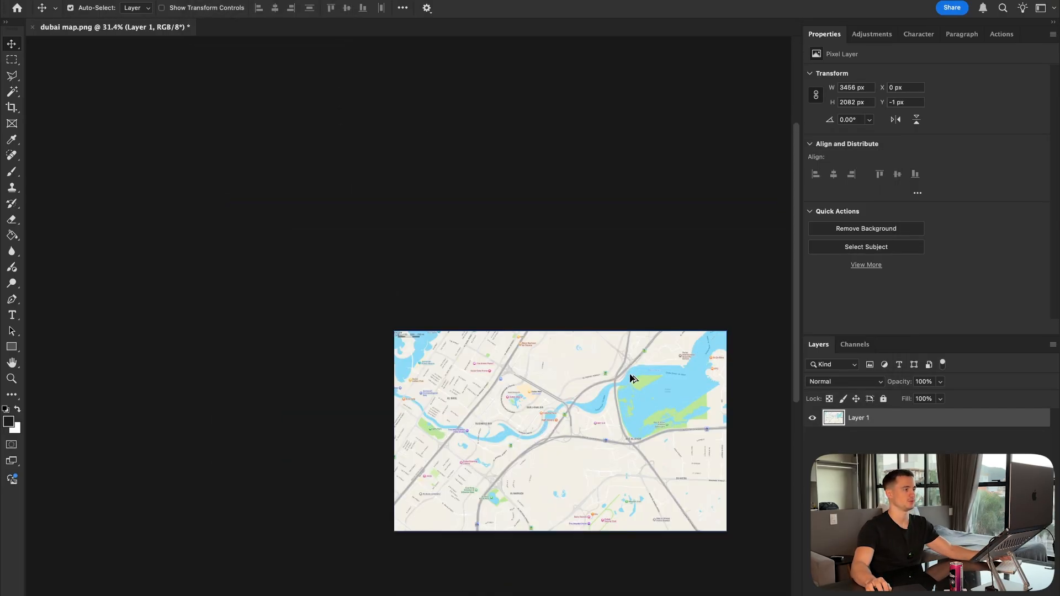
pyautogui.moveTo(615, 462); pyautogui.dragTo(368, 335)
pyautogui.scroll(5, 536, 354)
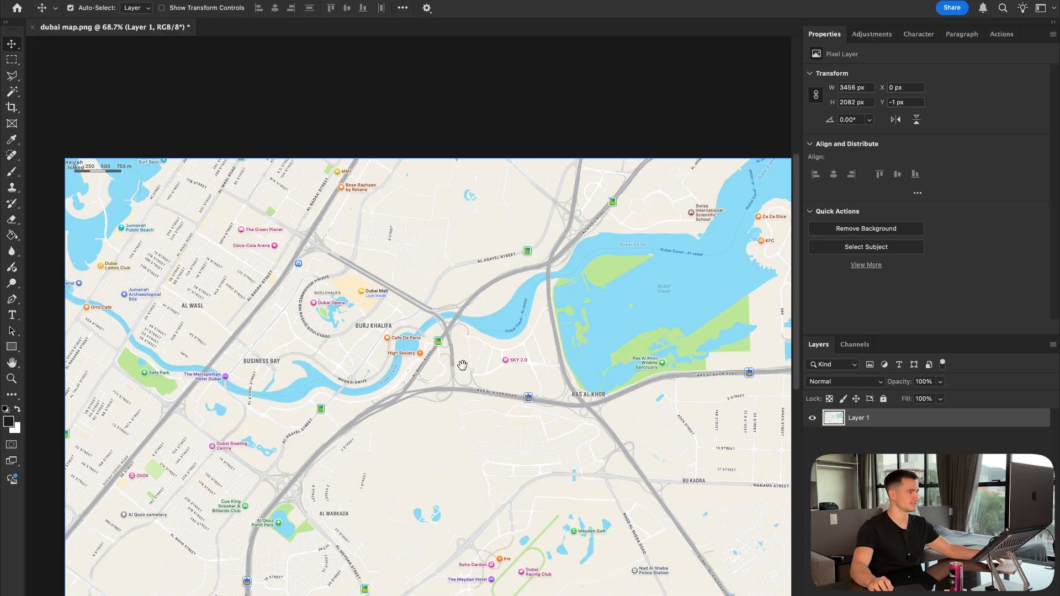
pyautogui.moveTo(462, 364); pyautogui.dragTo(343, 291)
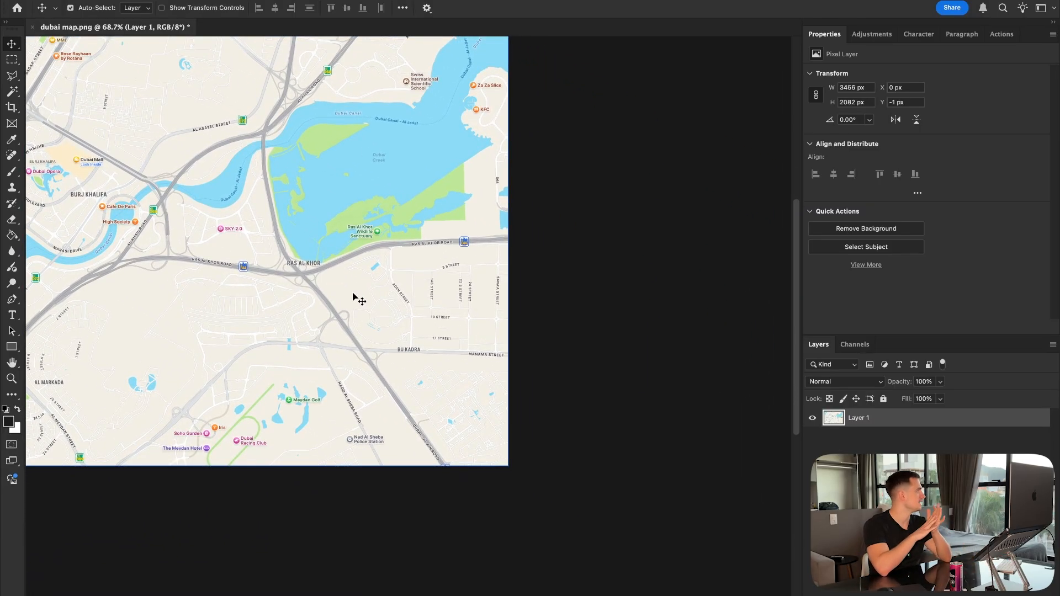
pyautogui.moveTo(580, 288); pyautogui.dragTo(545, 290)
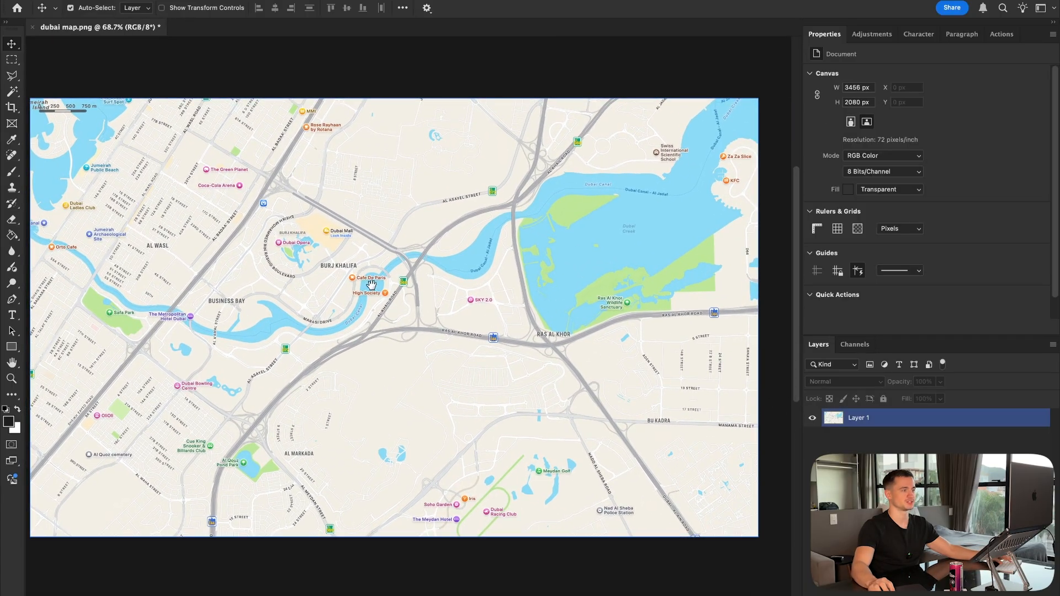
pyautogui.moveTo(371, 285); pyautogui.dragTo(384, 258)
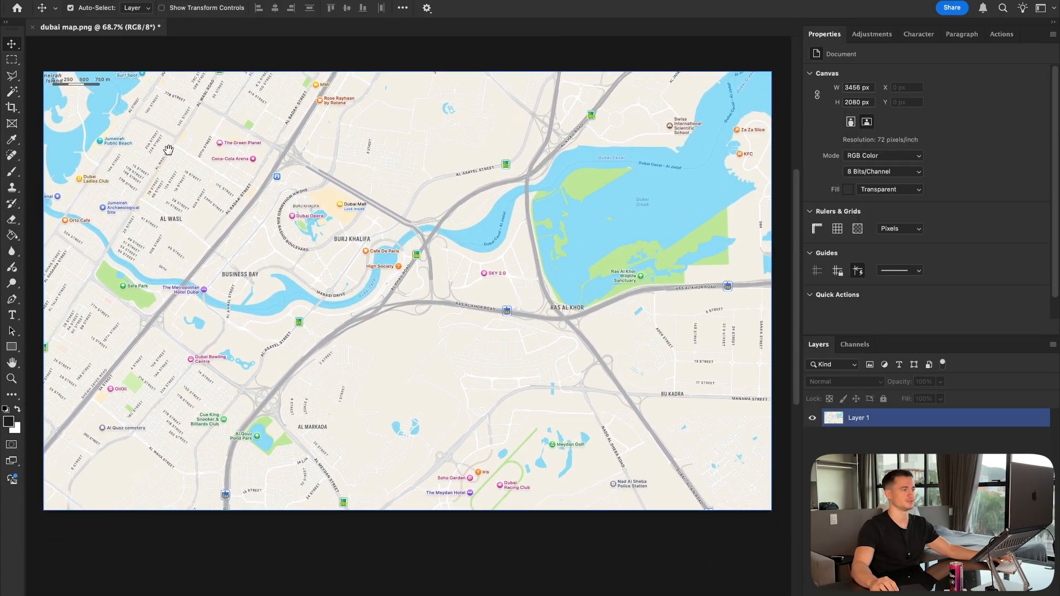
pyautogui.scroll(10, 367, 230)
pyautogui.scroll(-6, 369, 231)
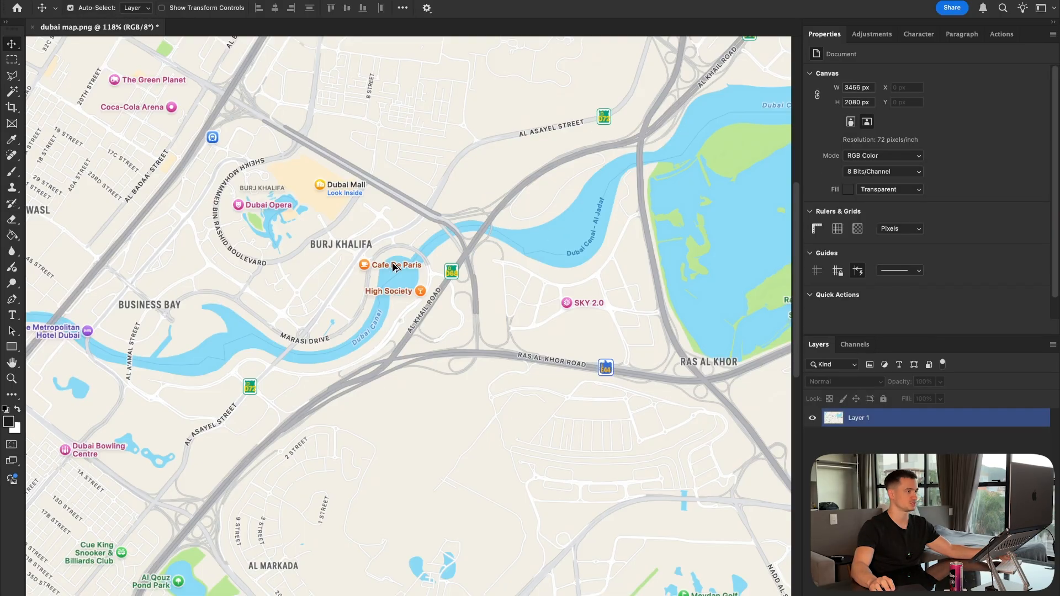
pyautogui.scroll(12, 396, 269)
pyautogui.scroll(-15, 399, 276)
pyautogui.scroll(2, 396, 276)
# Export the map for web as a JPEG at High quality 60, saved as dubai-map.jpg in 04_ASSETS.
pyautogui.click(47, 0)
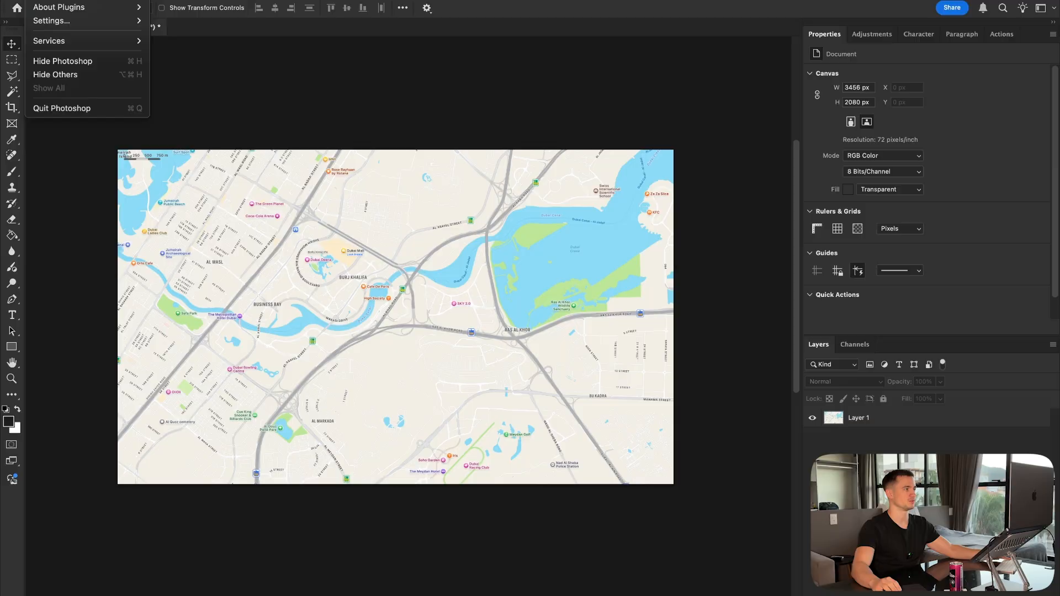
pyautogui.moveTo(119, 1)
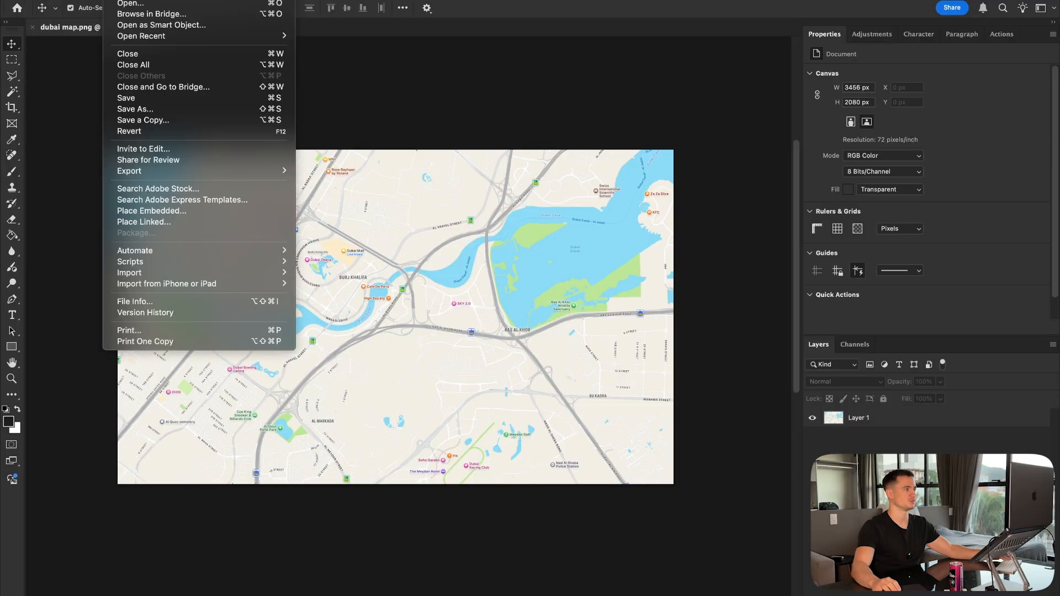
pyautogui.moveTo(227, 173)
pyautogui.click(389, 218)
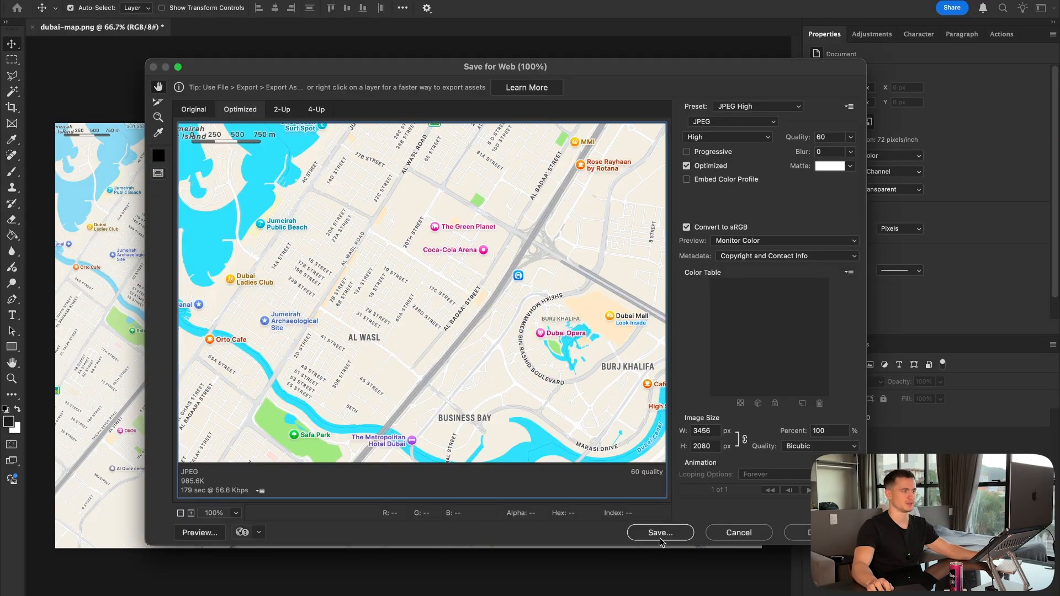
pyautogui.click(660, 534)
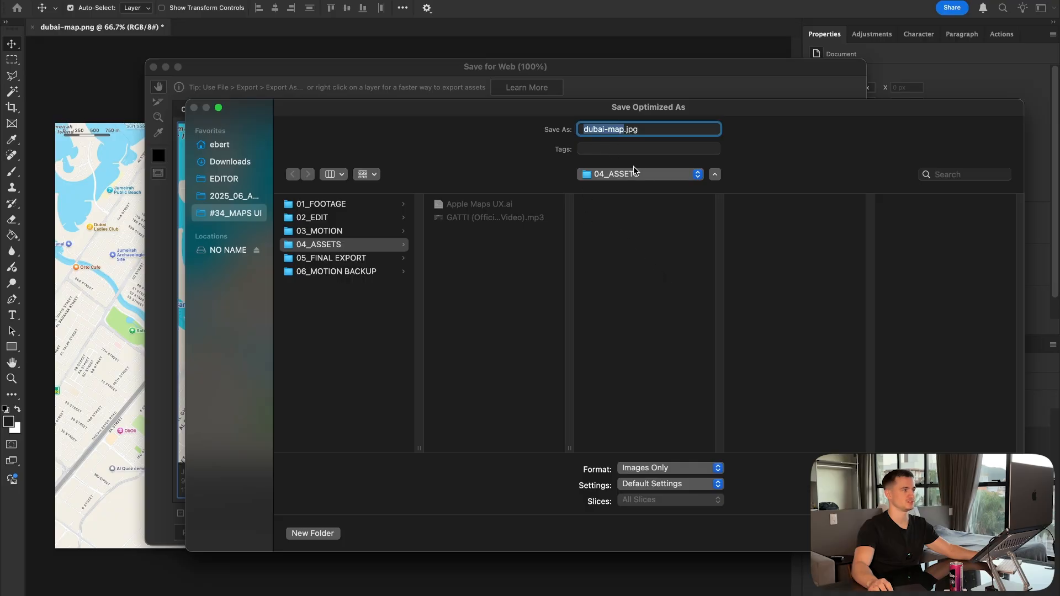
pyautogui.click(996, 533)
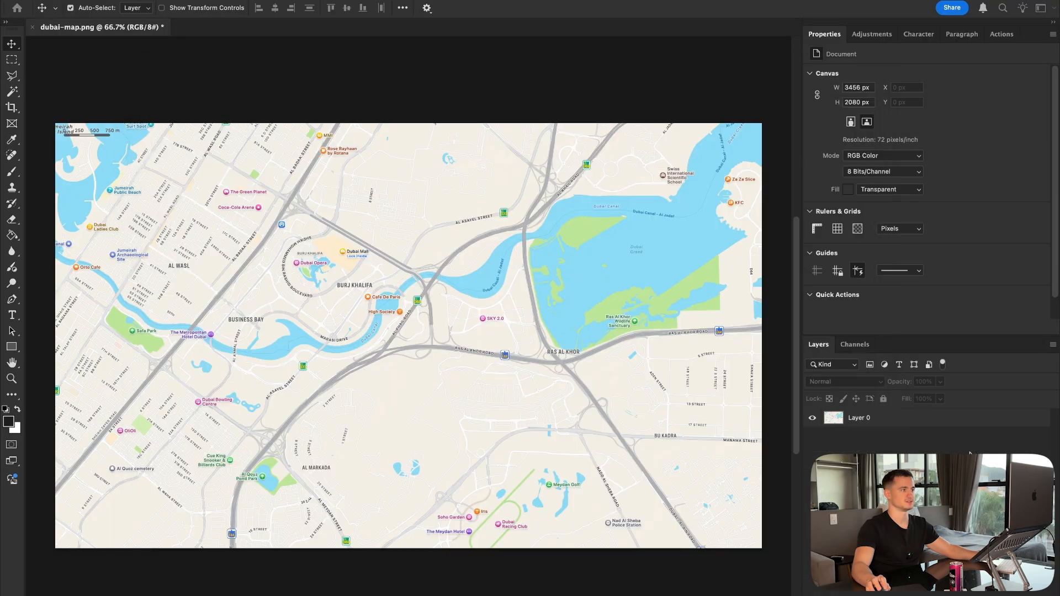
# Quit Photoshop, switch to After Effects and import dubai-map.jpg from the 04_ASSETS folder into the project.
pyautogui.press('super+q')
pyautogui.click(525, 237)
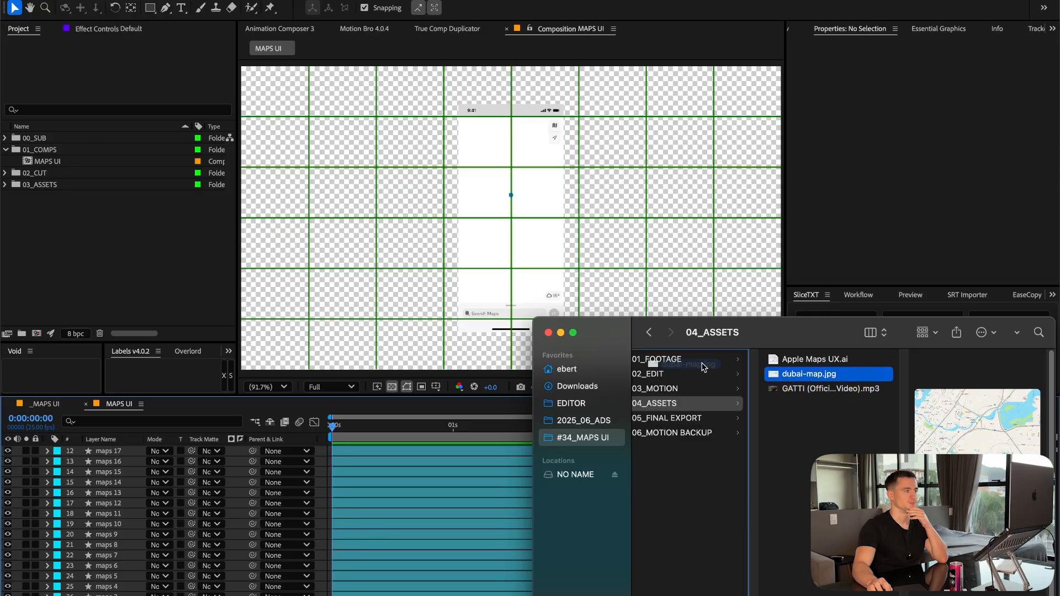
pyautogui.click(177, 283)
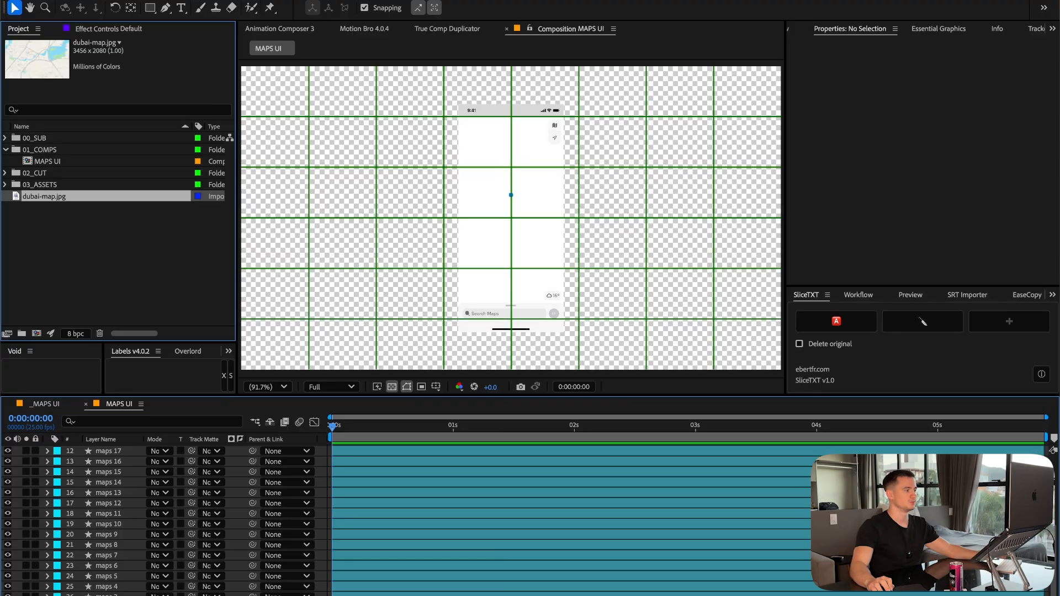
# Add dubai-map.jpg to the MAPS UI composition and place it directly above the white maps 001 background layer.
pyautogui.press('super+slash')
pyautogui.scroll(-1, 155, 578)
pyautogui.click(133, 595)
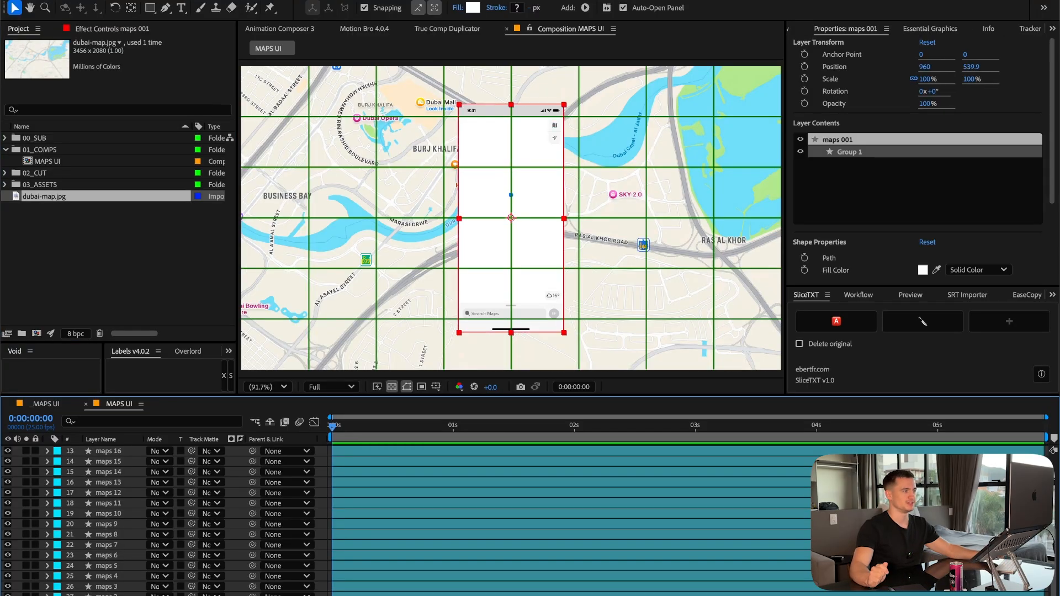
pyautogui.click(133, 595)
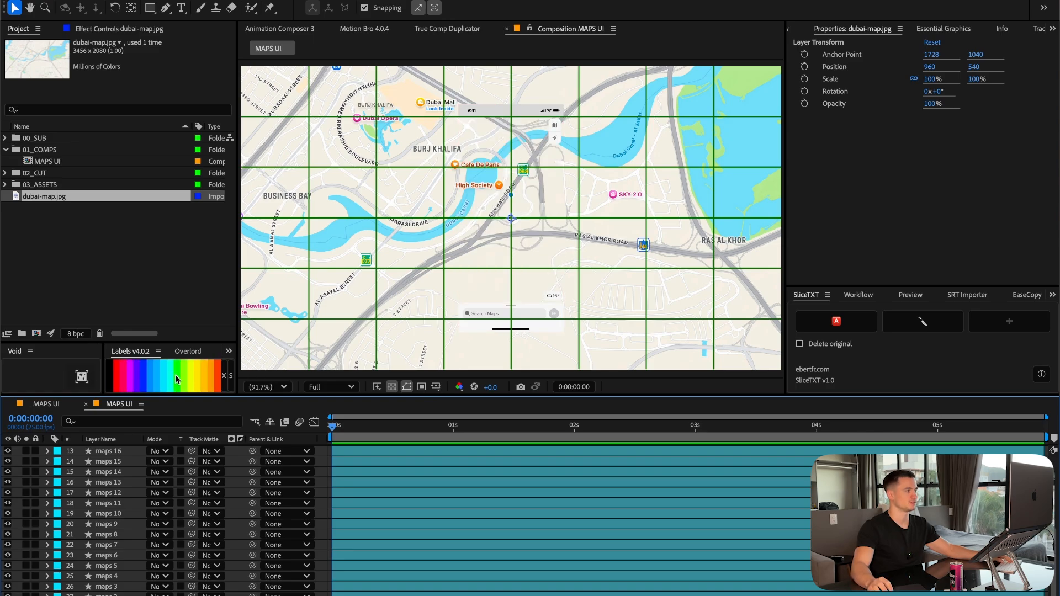
# Label the map layer green and set maps 001 as its track matte to confine it to the phone screen.
pyautogui.click(176, 376)
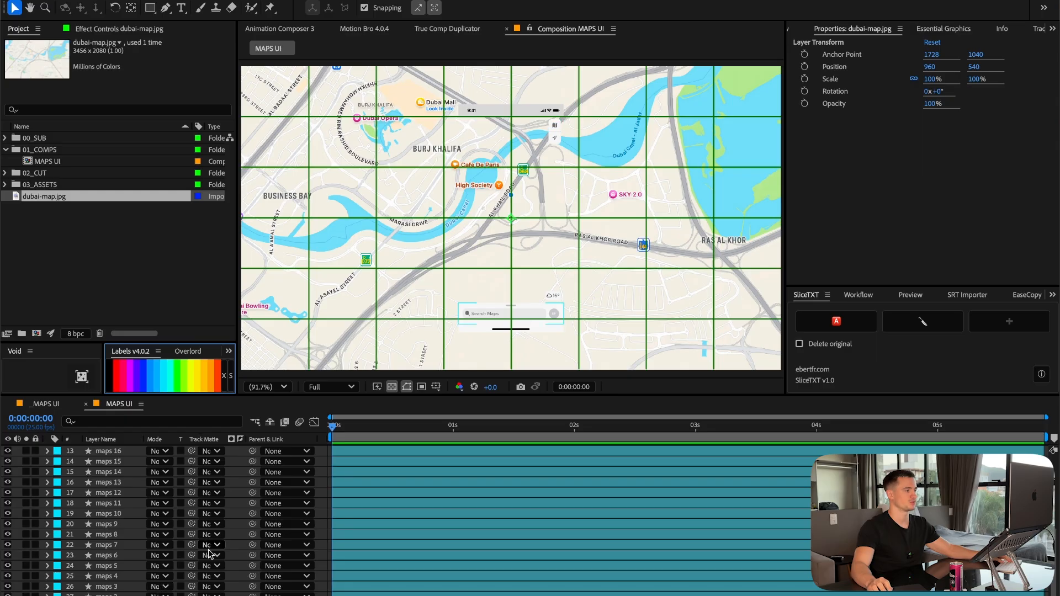
pyautogui.rightClick(196, 440)
pyautogui.click(546, 312)
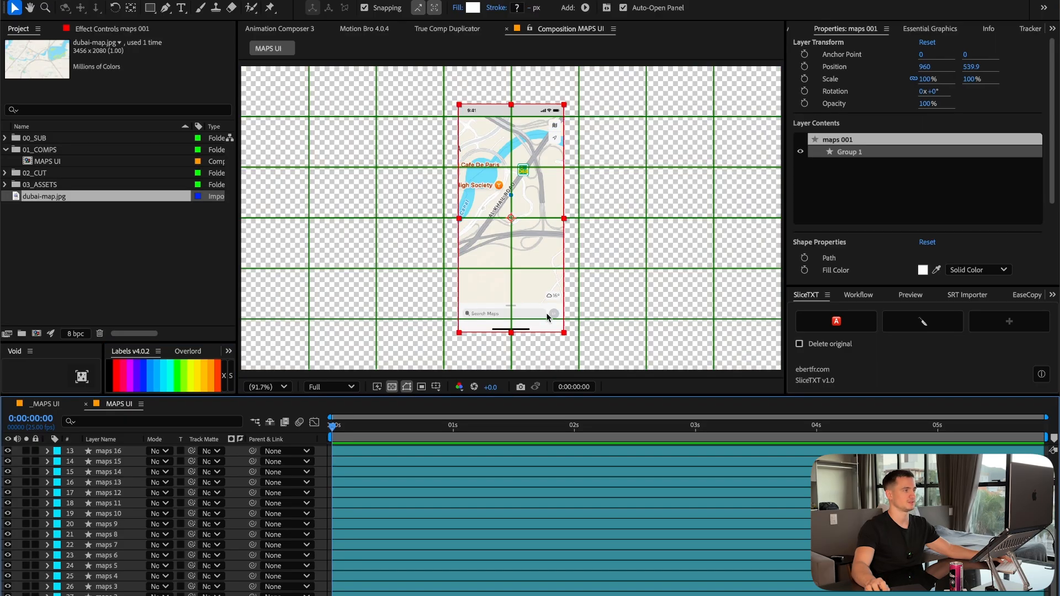
# Scale the map layer to fit the composition width, fit the composition in the viewer and deselect the layer.
pyautogui.scroll(2, 509, 260)
pyautogui.scroll(-1, 509, 260)
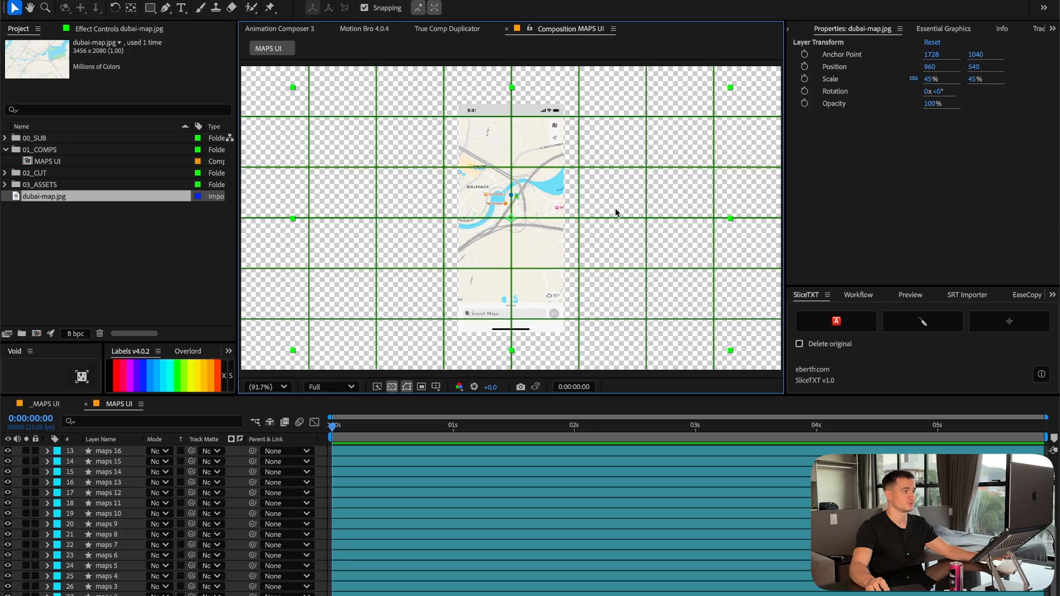
pyautogui.rightClick(615, 210)
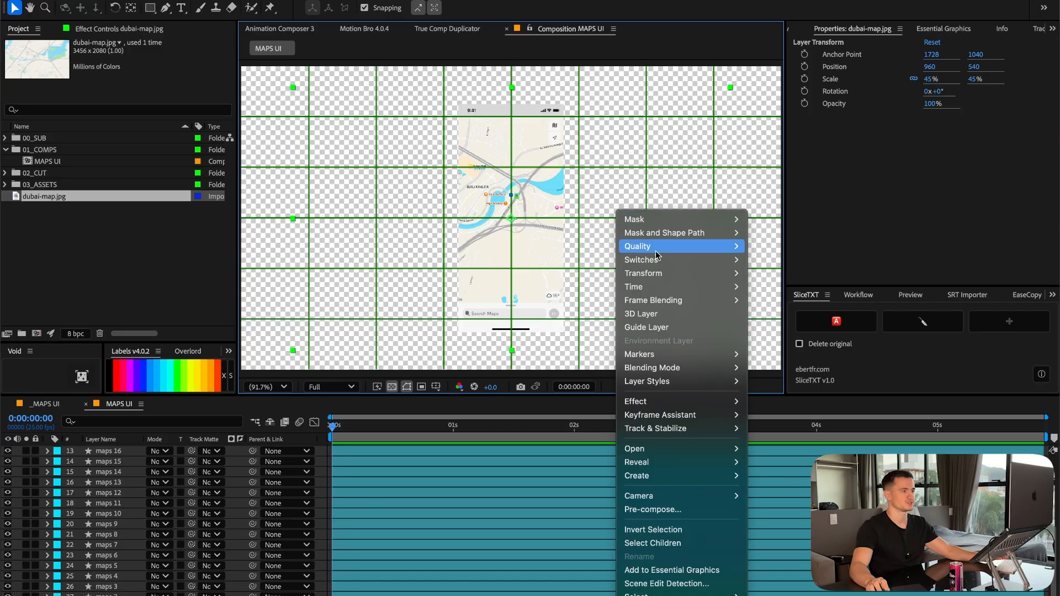
pyautogui.moveTo(658, 277)
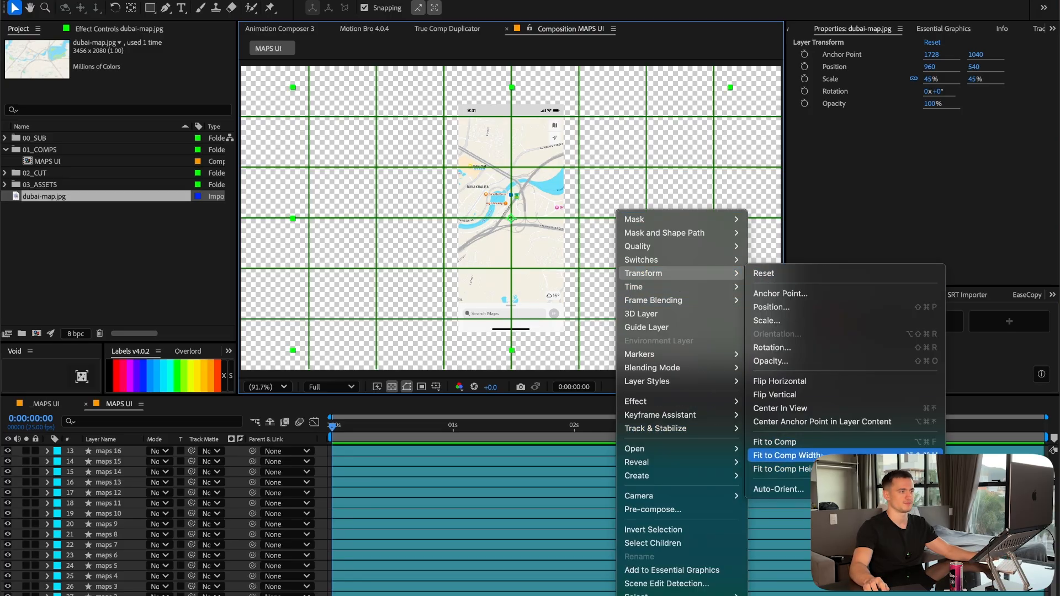
pyautogui.click(787, 455)
pyautogui.press('/')
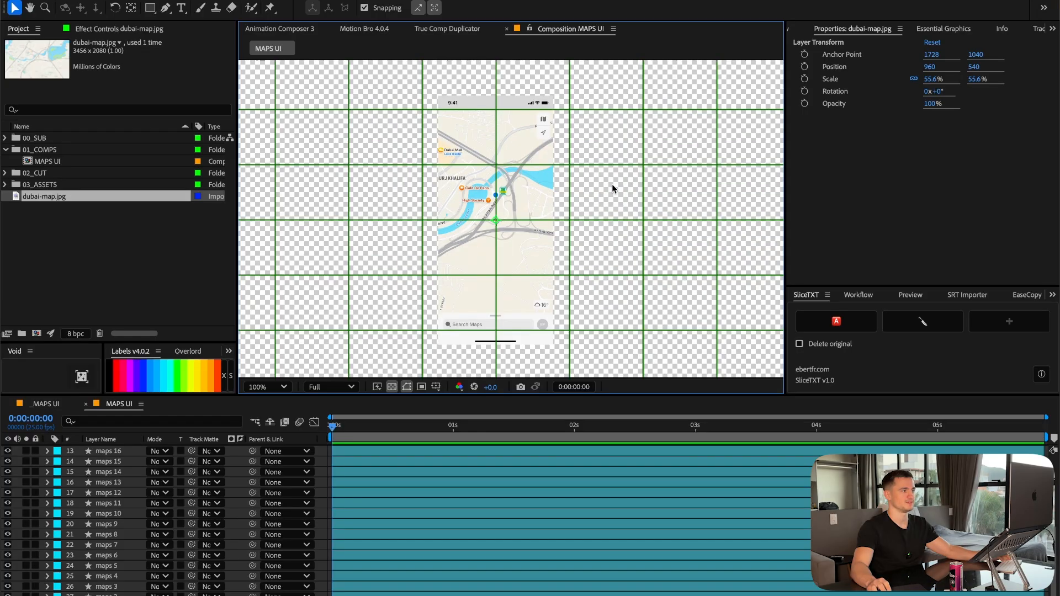
pyautogui.click(268, 387)
pyautogui.click(266, 411)
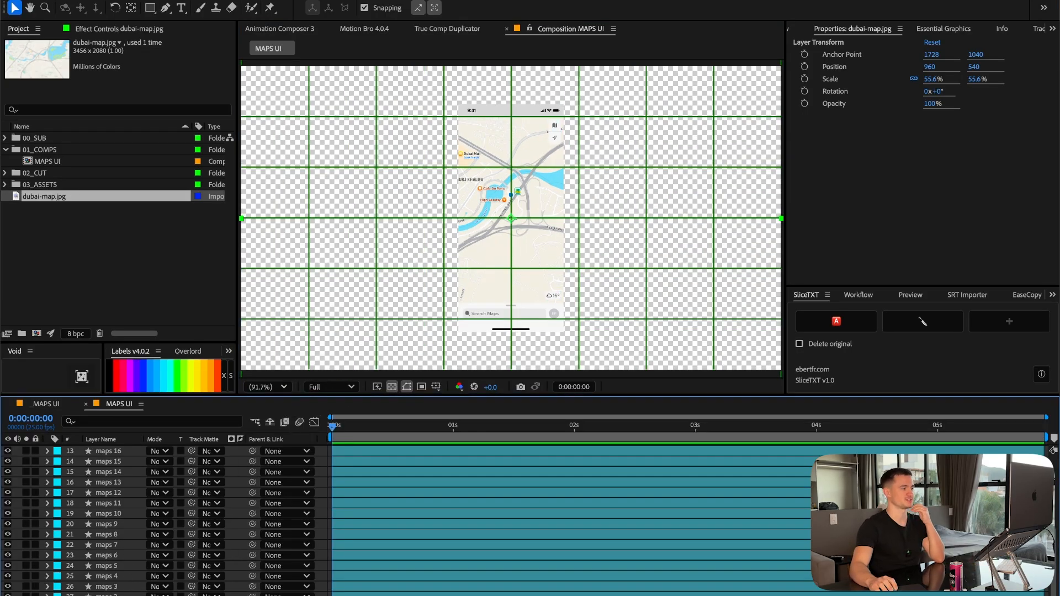
pyautogui.click(324, 554)
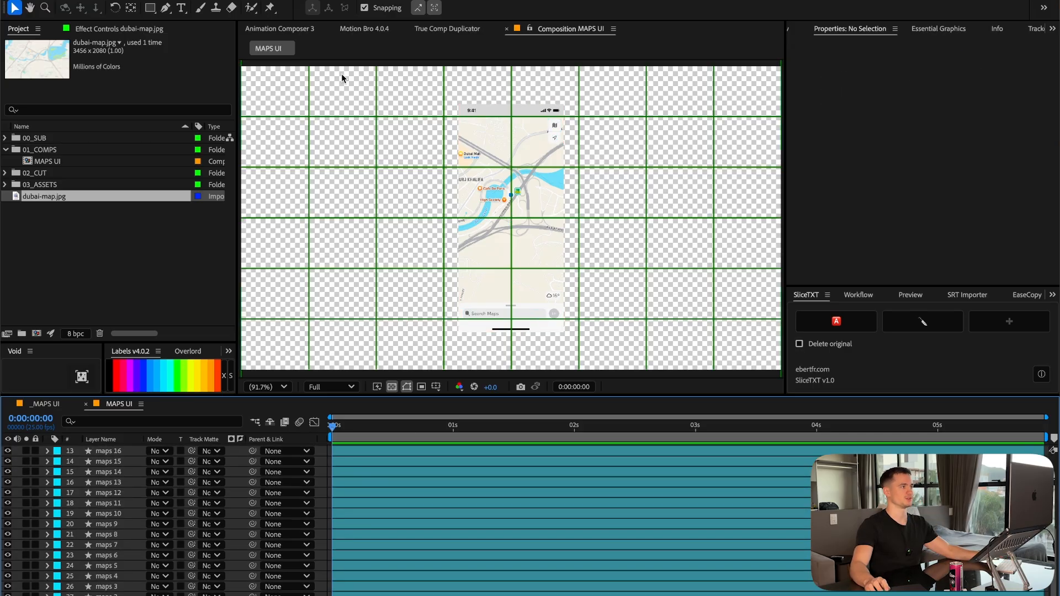
# Create a white 1920 × 1080 px solid and place it directly above the dubai-map.jpg layer.
pyautogui.click(206, 0)
pyautogui.moveTo(221, 0)
pyautogui.click(388, 6)
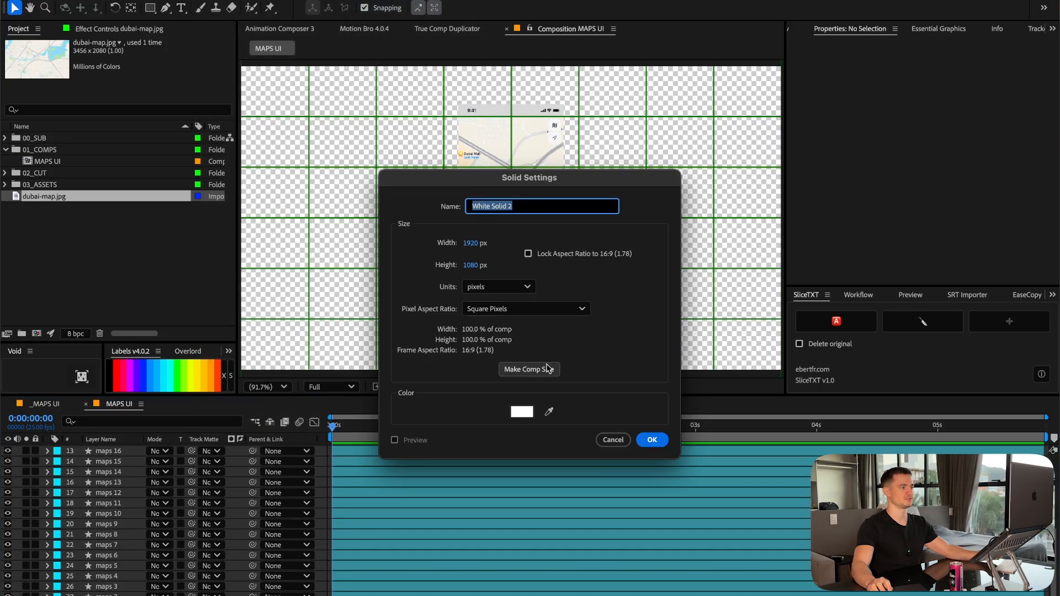
pyautogui.click(528, 411)
pyautogui.click(658, 248)
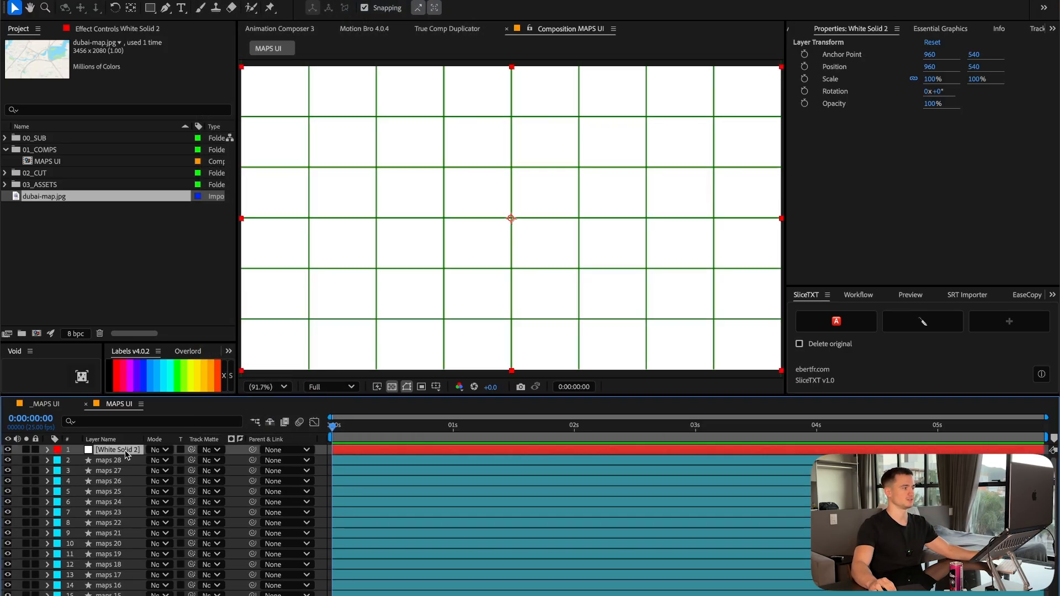
pyautogui.moveTo(124, 449); pyautogui.dragTo(119, 593)
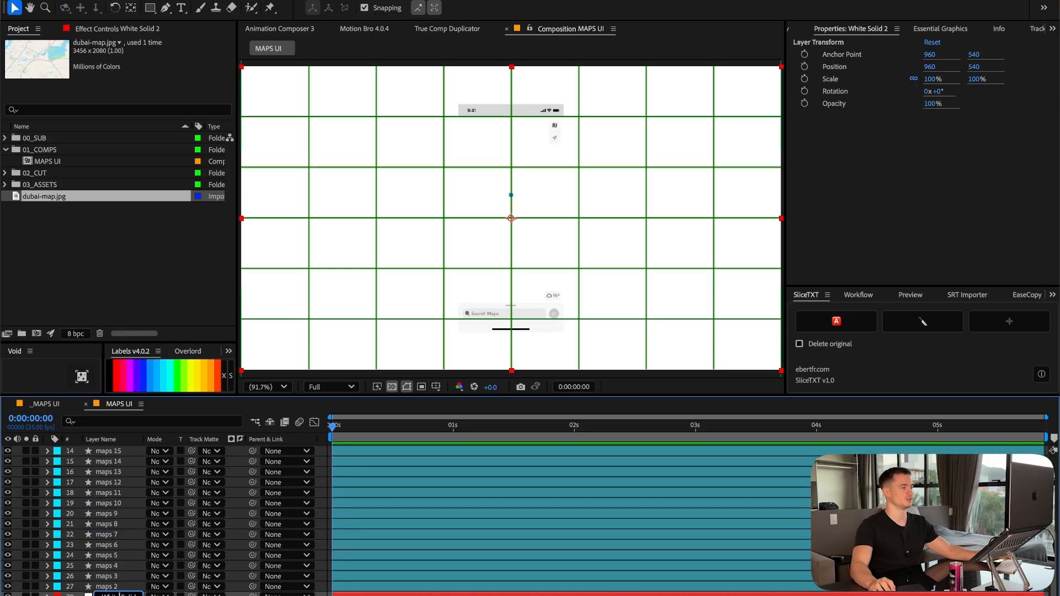
# Rename the white solid FILL and set maps 001 as its track matte to confine it to the phone screen.
pyautogui.press('Return')
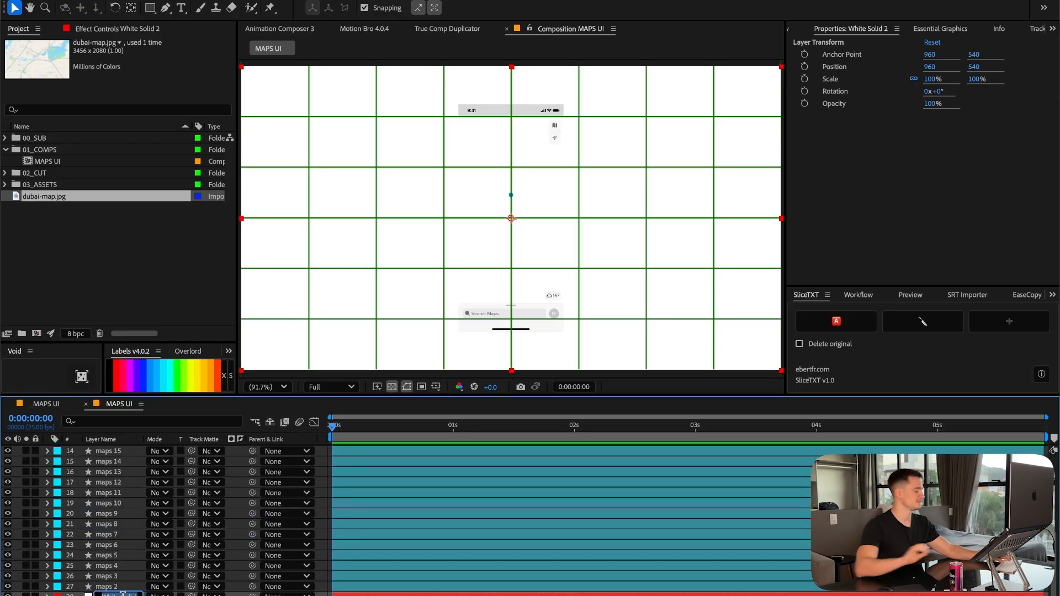
pyautogui.write('FILL')
pyautogui.press('Return')
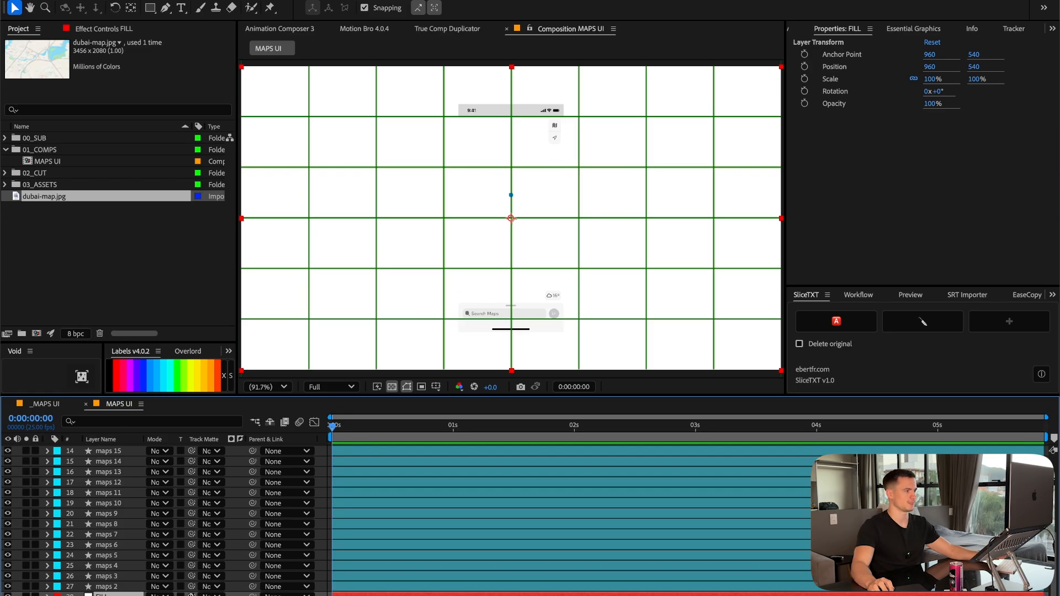
pyautogui.moveTo(191, 595); pyautogui.dragTo(113, 595)
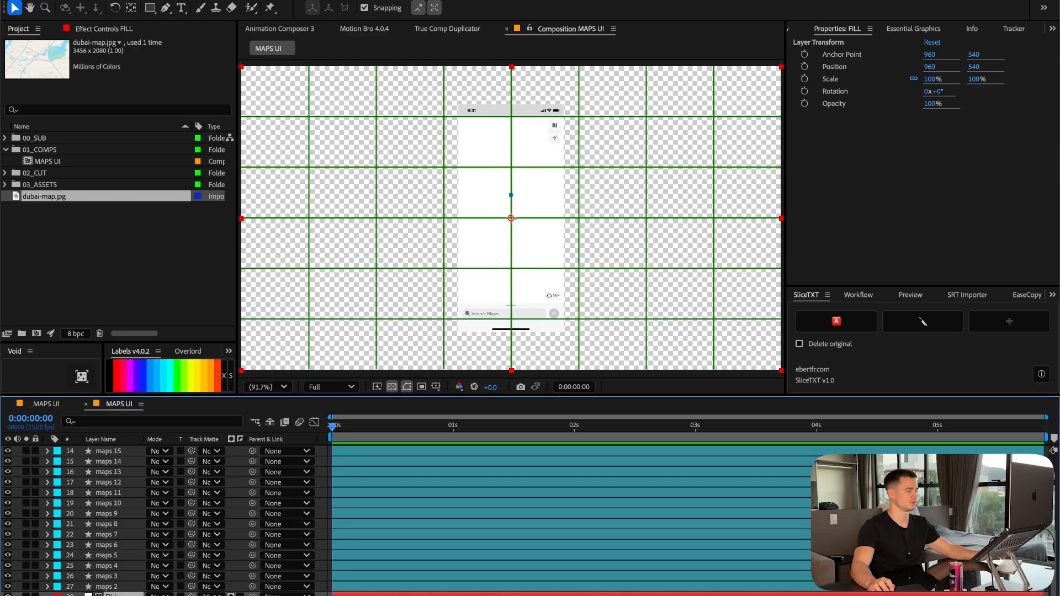
# Keyframe the FILL layer's opacity from 100% at the composition start to 0% at 1 second.
pyautogui.hotkey('alt', 'shift', 't')
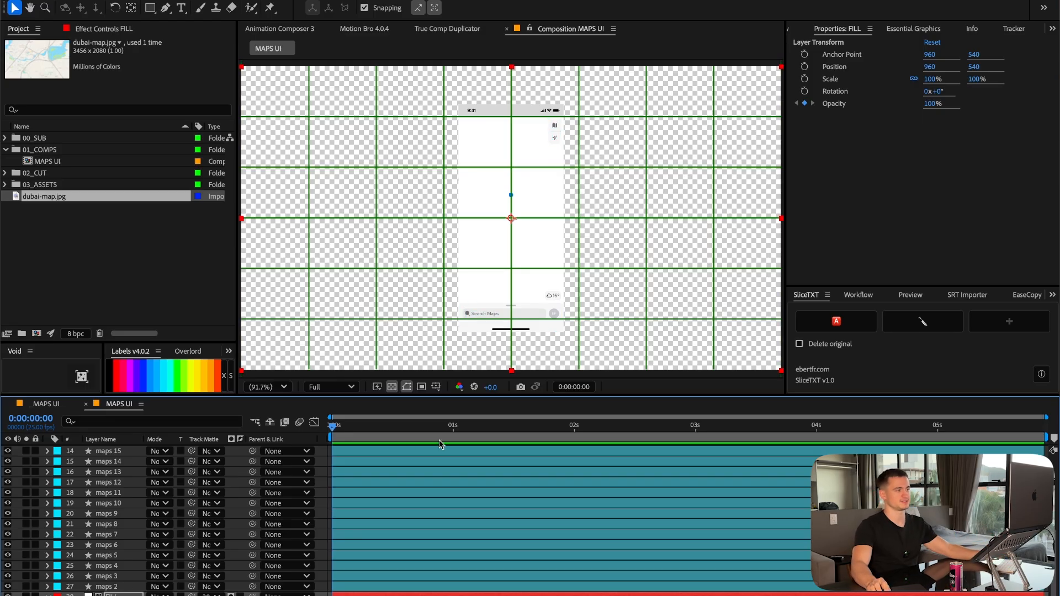
pyautogui.click(452, 426)
pyautogui.write('0')
pyautogui.press('Return')
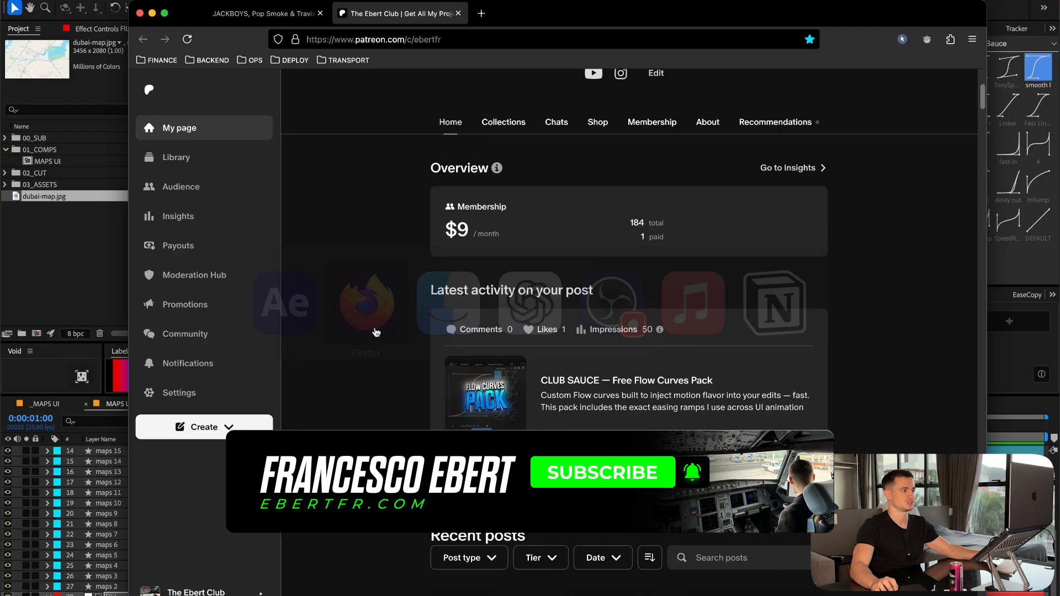
# View the CLUB SAUCE free Flow curves post on Patreon in Firefox, and examine the Flow library import option in After Effects.
pyautogui.click(460, 387)
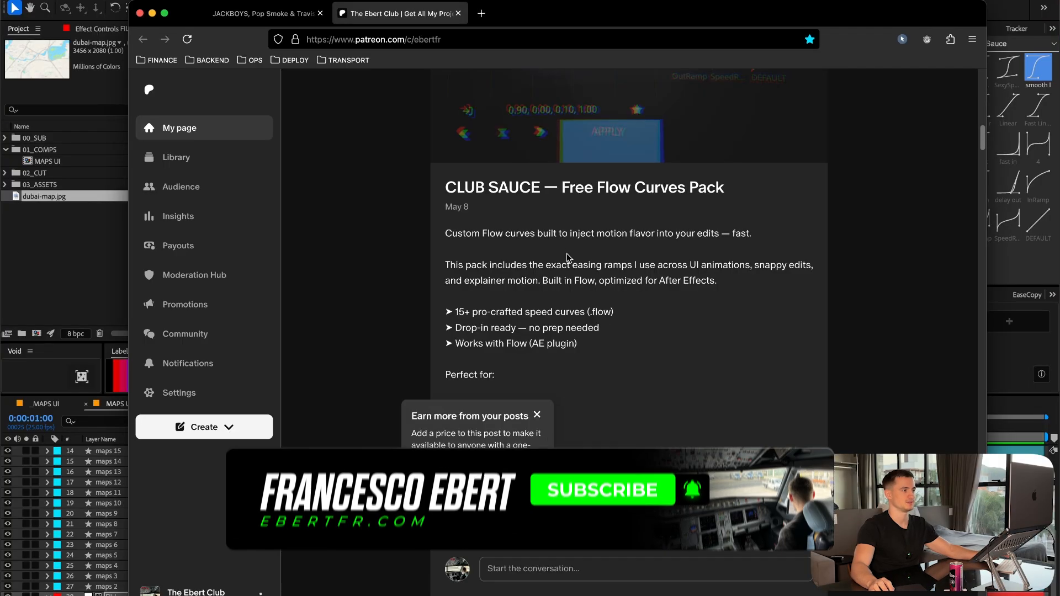
pyautogui.scroll(2, 567, 255)
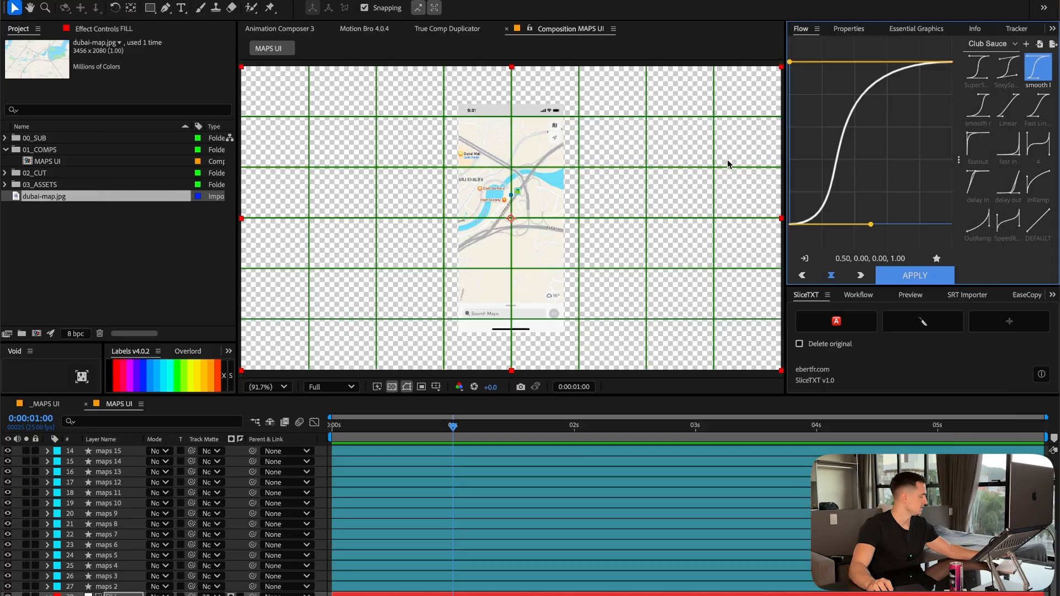
pyautogui.moveTo(813, 23); pyautogui.dragTo(660, 39)
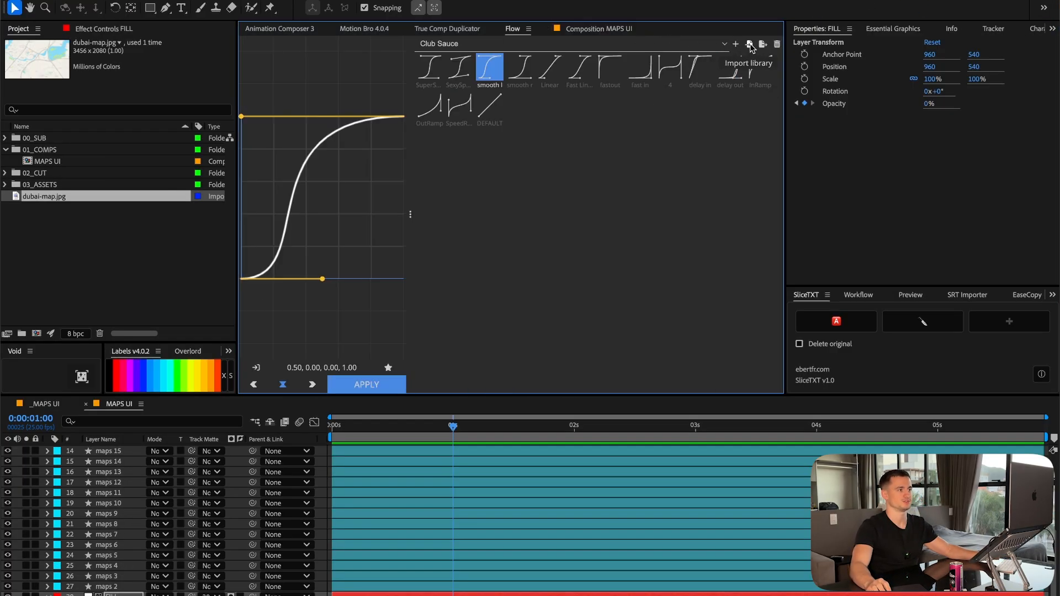
pyautogui.moveTo(513, 29); pyautogui.dragTo(853, 34)
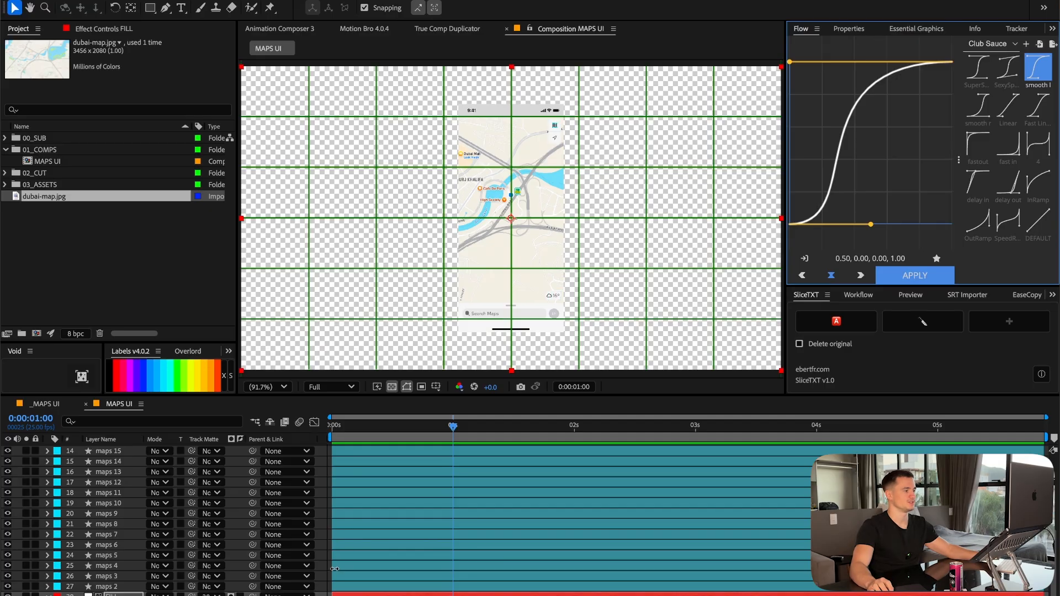
# Ease the FILL opacity keyframes with the smooth Club Sauce curve (0.50, 0.00, 0.00, 1.00) and preview the fade.
pyautogui.click(1039, 72)
pyautogui.moveTo(422, 428); pyautogui.dragTo(247, 432)
pyautogui.press('space')
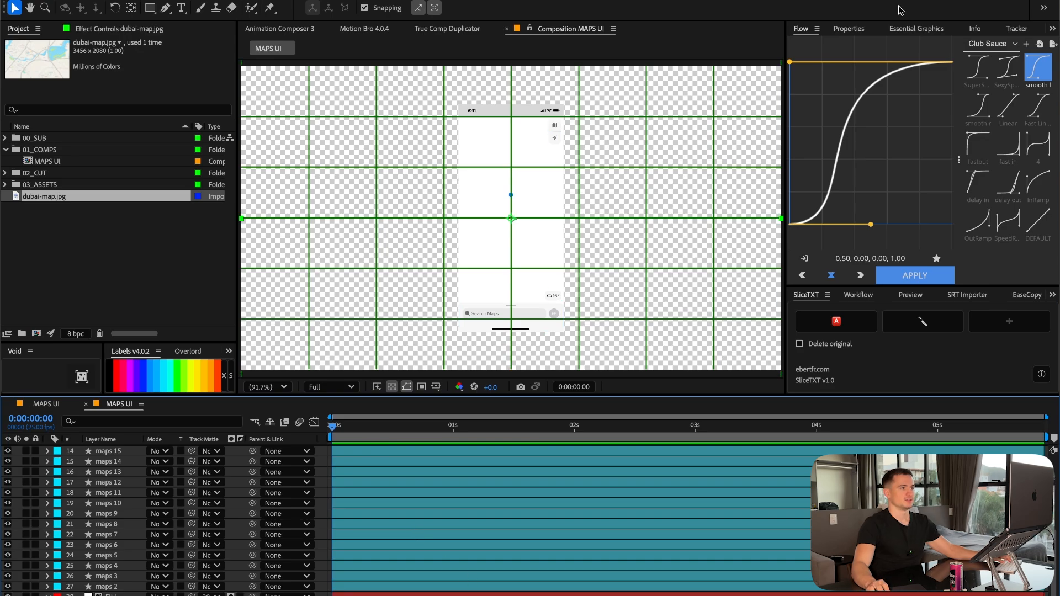
# Find the Fast Box Blur effect and apply it to the dubai-map.jpg layer.
pyautogui.click(903, 26)
pyautogui.click(834, 28)
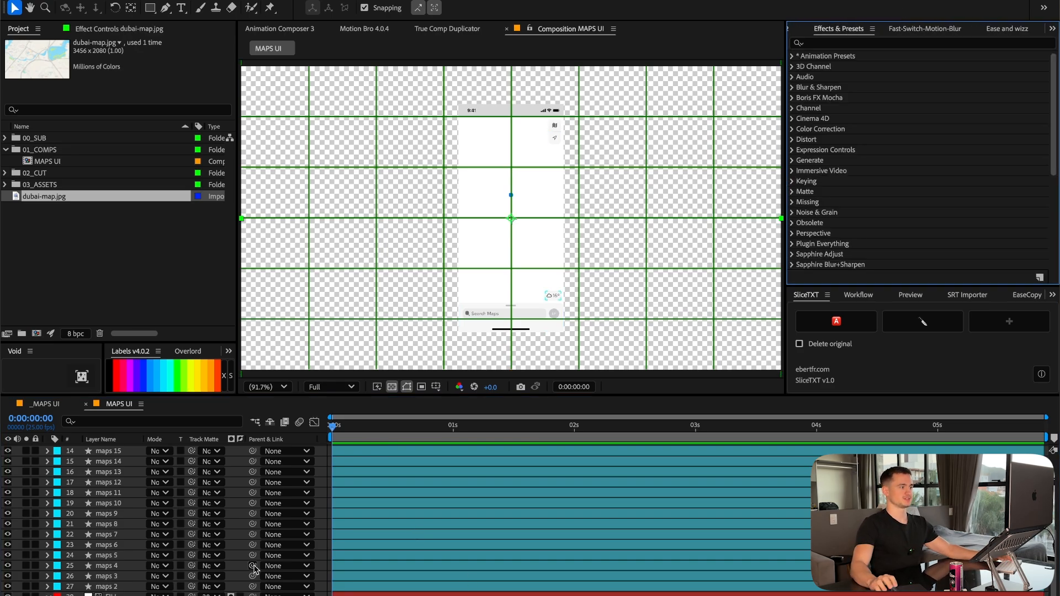
pyautogui.click(883, 43)
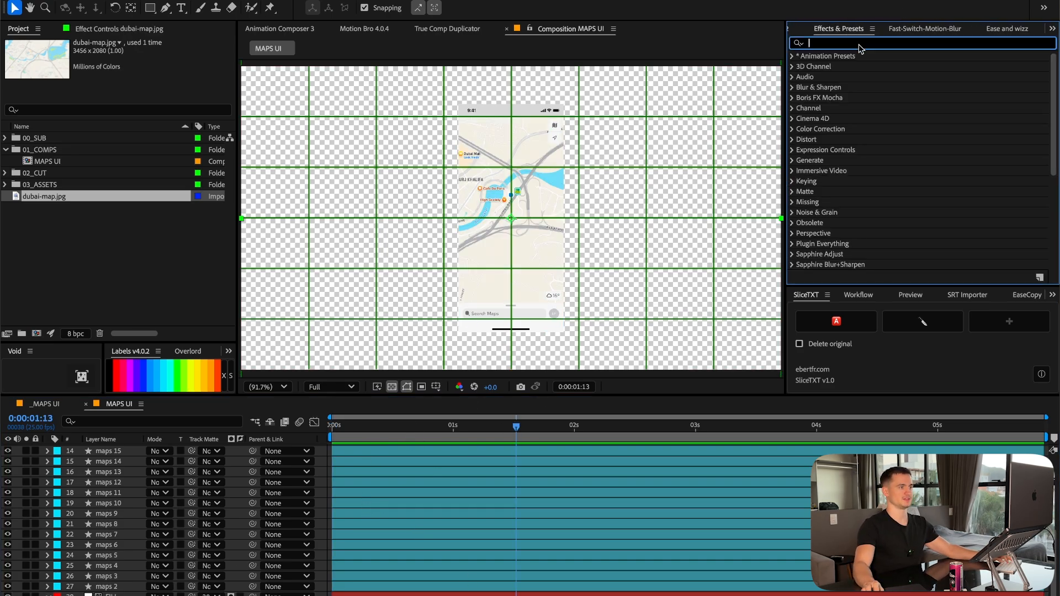
pyautogui.write('fast no')
pyautogui.press('BackSpace')
pyautogui.press('BackSpace')
pyautogui.write('b')
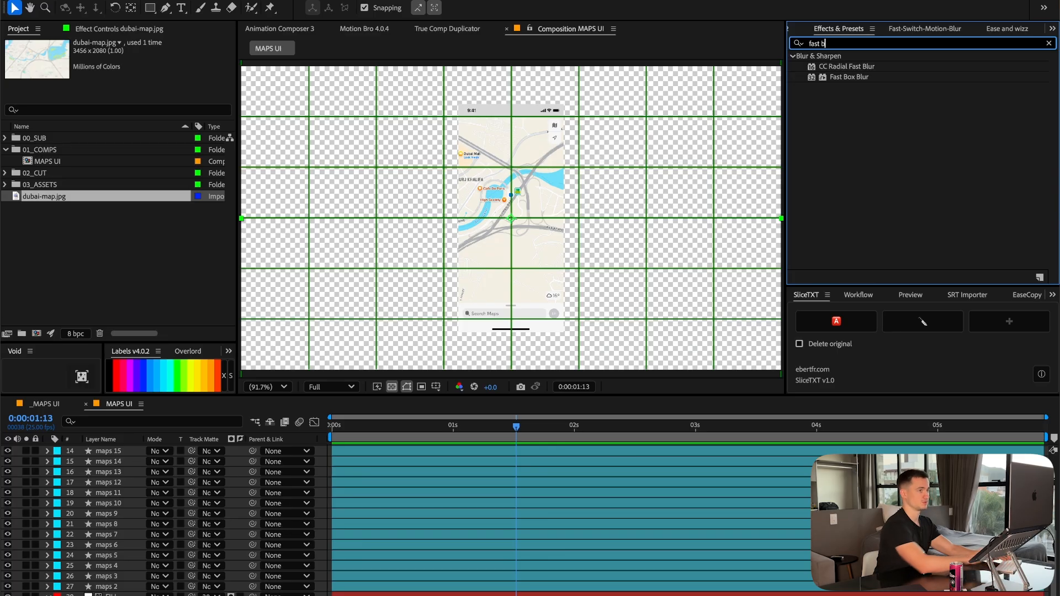
pyautogui.moveTo(848, 77); pyautogui.dragTo(554, 202)
# Set the composition viewer to 100% and hide the grid overlay.
pyautogui.scroll(3, 548, 243)
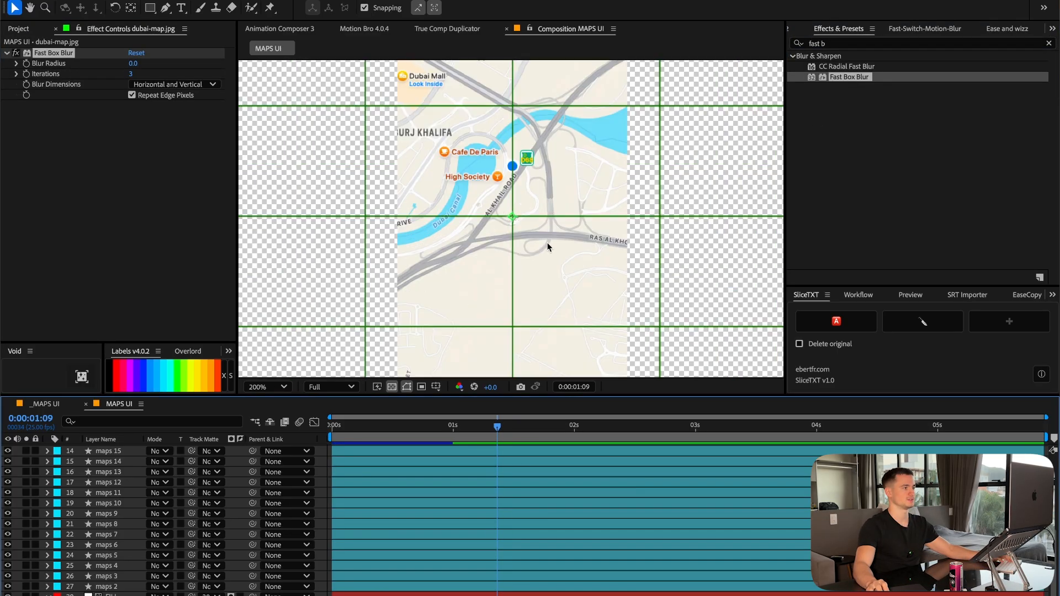
pyautogui.scroll(-2, 492, 243)
pyautogui.click(435, 386)
pyautogui.click(458, 412)
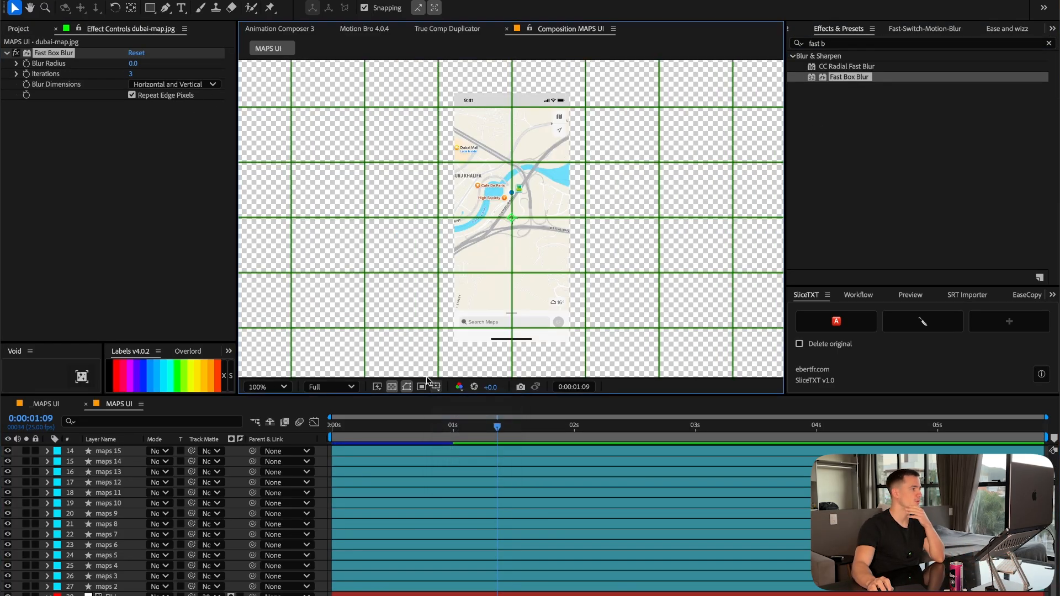
# Animate the map layer's Fast Box Blur radius from 20 at the composition start down to 0.
pyautogui.moveTo(133, 63); pyautogui.dragTo(144, 63)
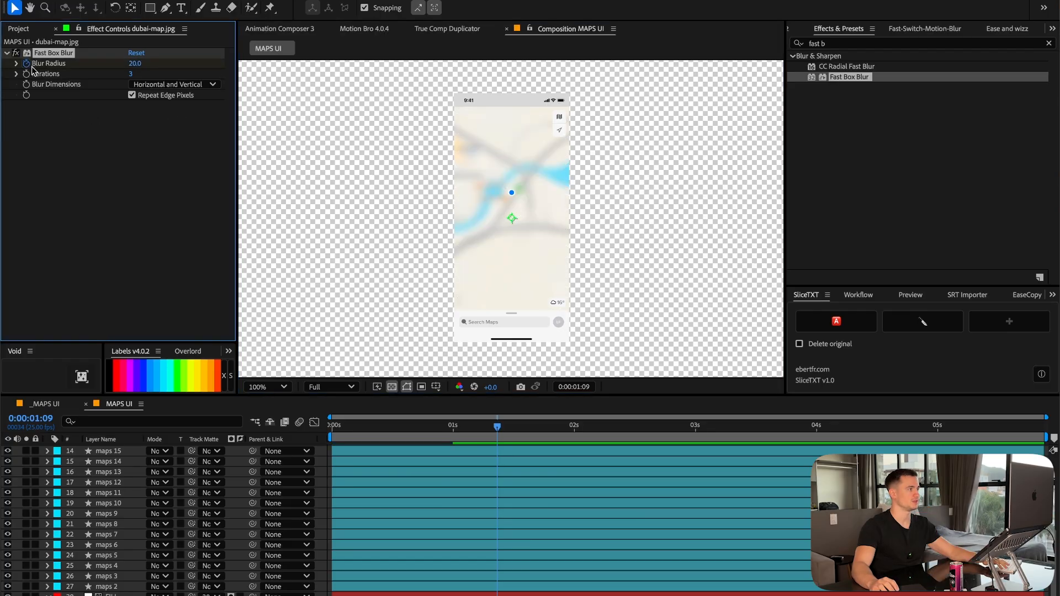
pyautogui.scroll(-3, 409, 552)
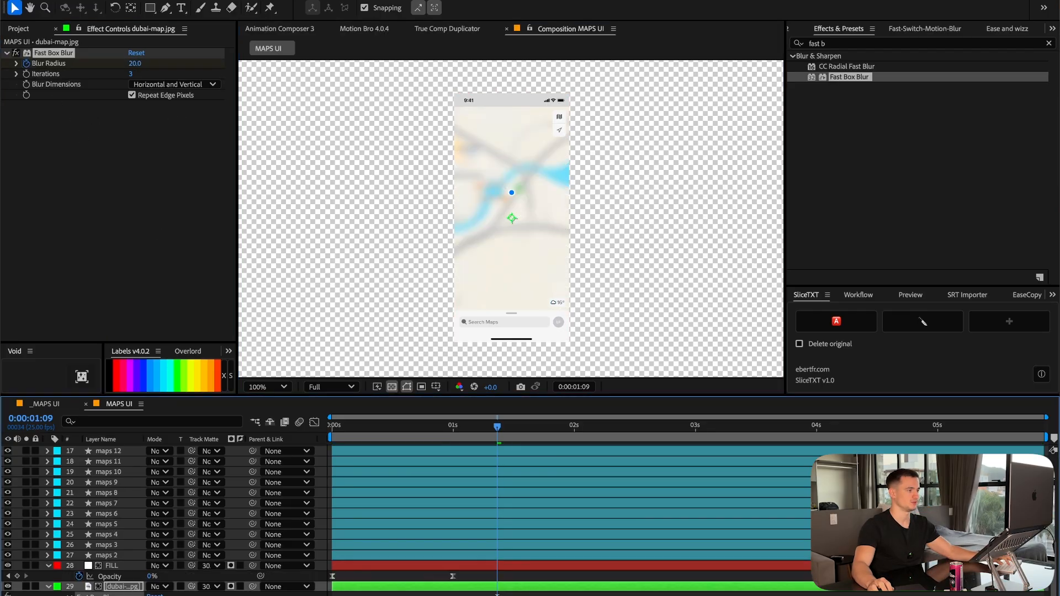
pyautogui.press('j')
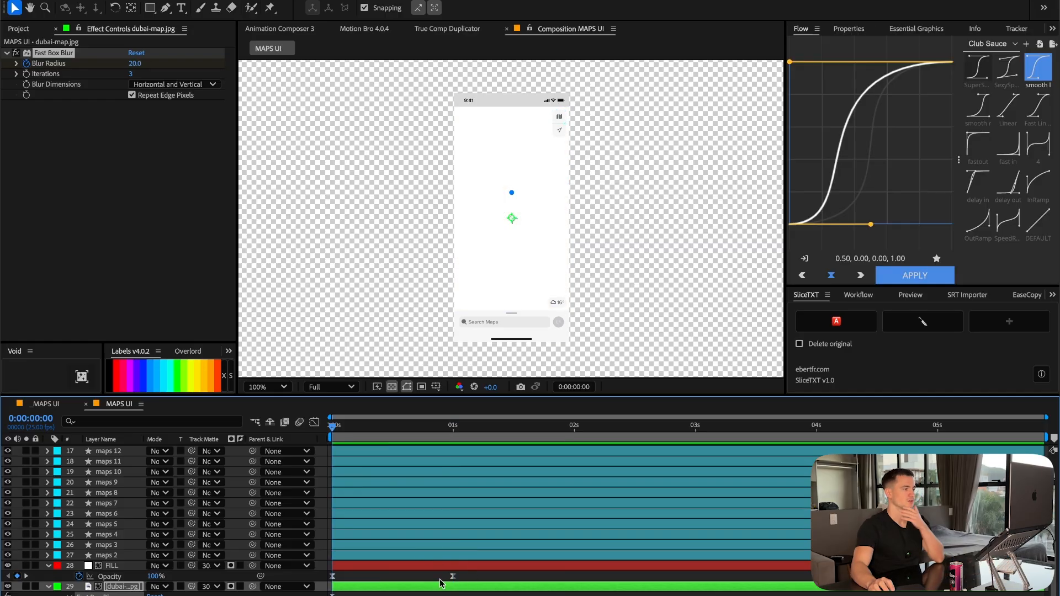
pyautogui.click(442, 595)
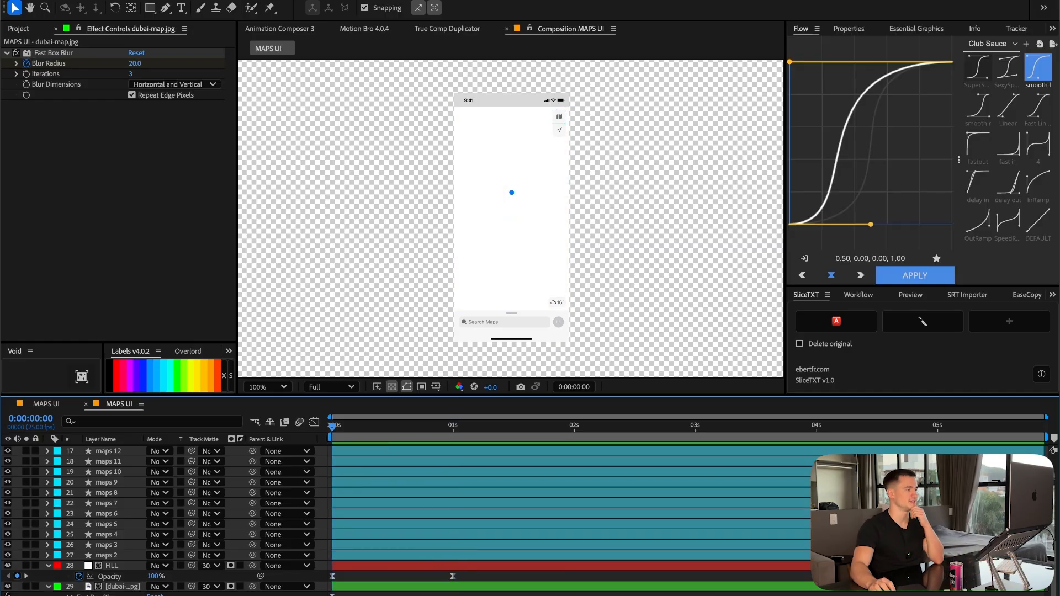
# Collapse the FILL and map layers' properties and preview the blur and fade animation from the start.
pyautogui.click(134, 586)
pyautogui.click(109, 565)
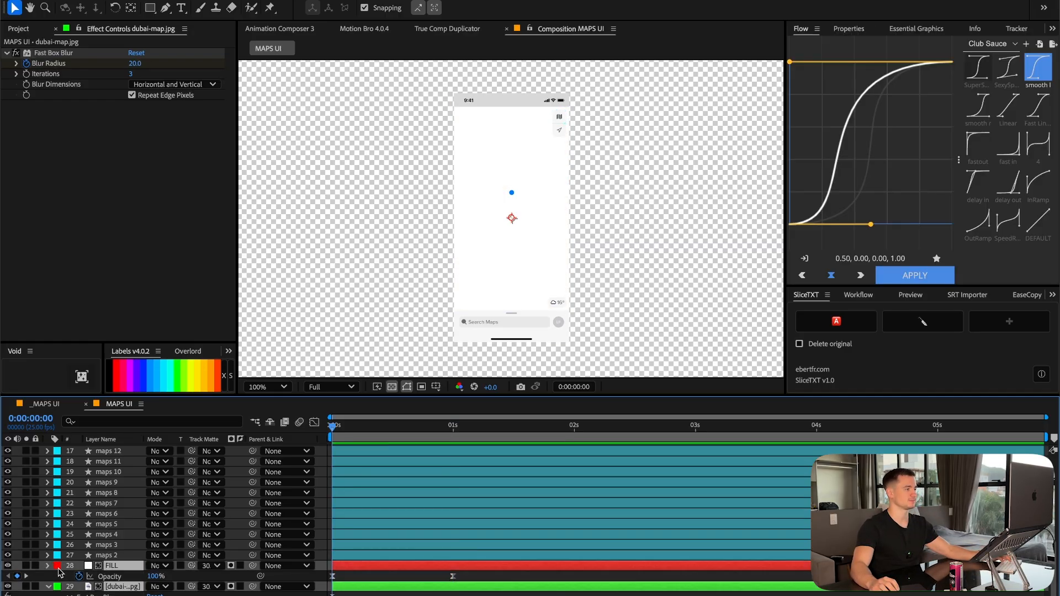
pyautogui.scroll(3, 413, 577)
pyautogui.scroll(5, 463, 488)
pyautogui.press('space')
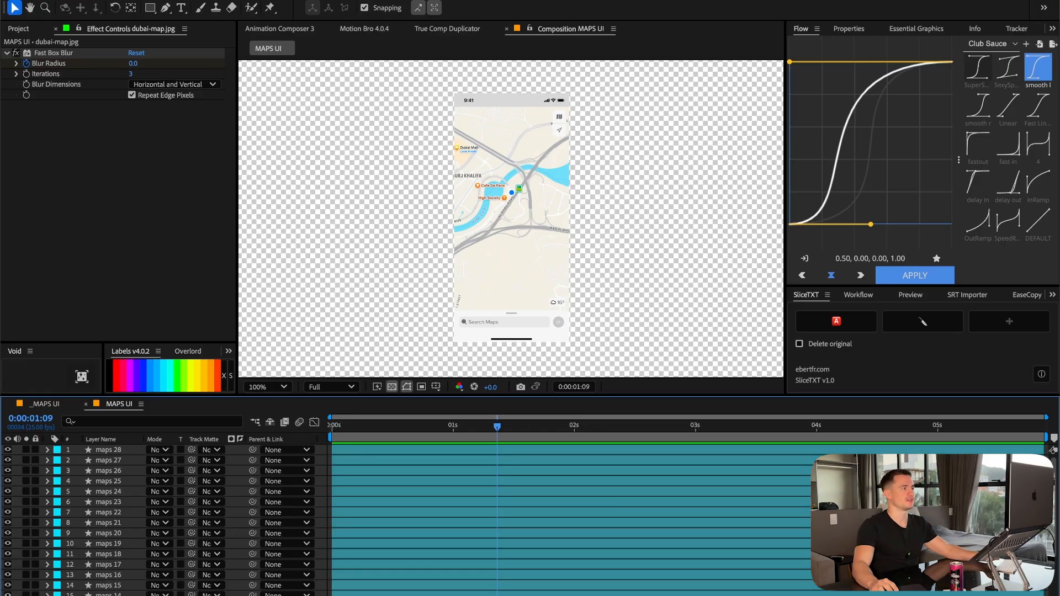
# Create a black (000000) solid named BG and send it to the bottom of the layer stack.
pyautogui.click(209, 0)
pyautogui.moveTo(221, 0)
pyautogui.click(421, 6)
pyautogui.click(521, 412)
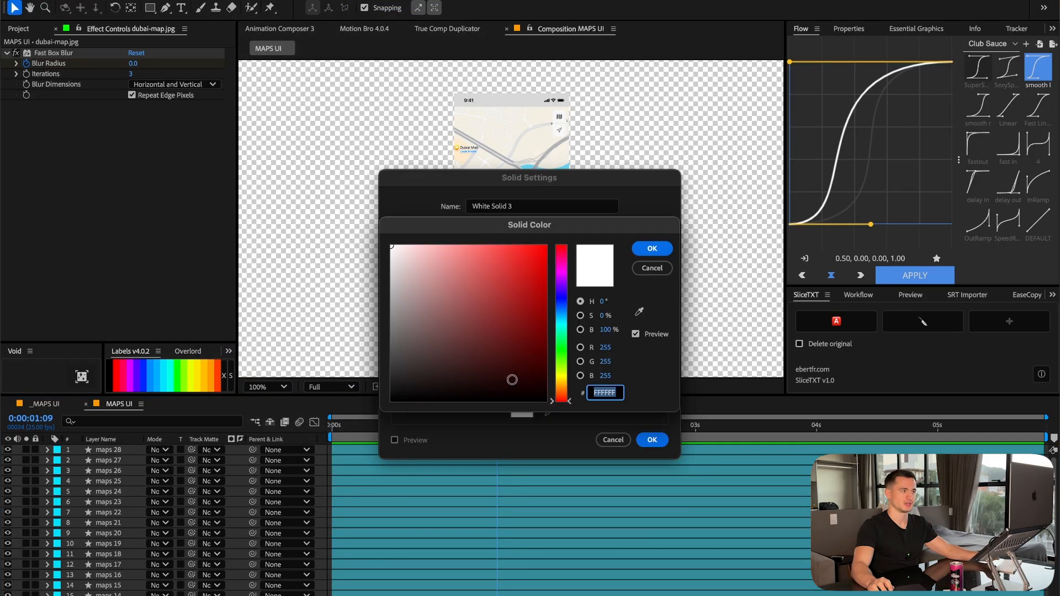
pyautogui.write('000000')
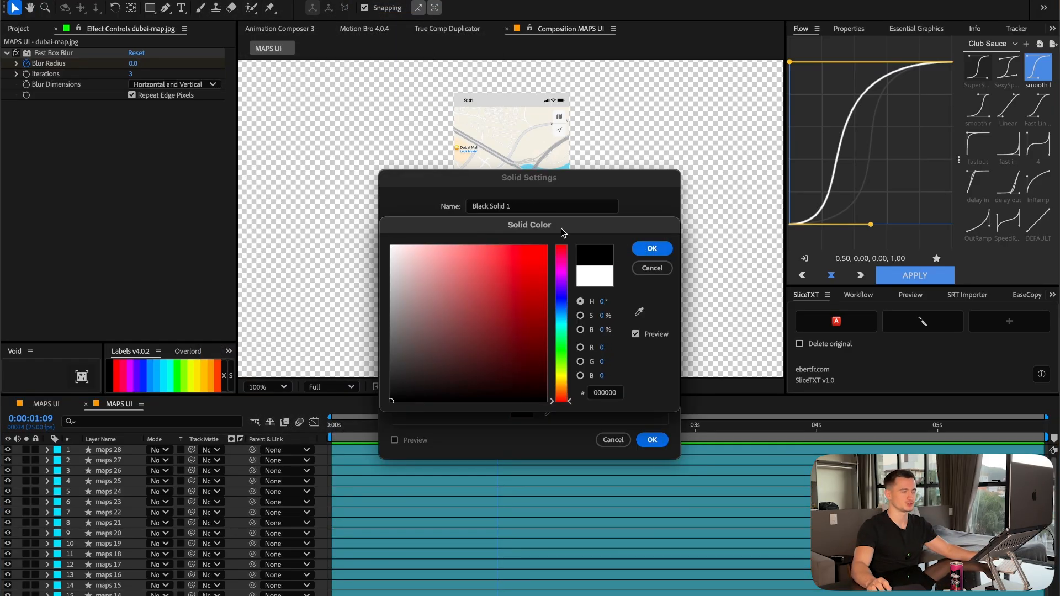
pyautogui.click(652, 249)
pyautogui.write('BG')
pyautogui.press('Return')
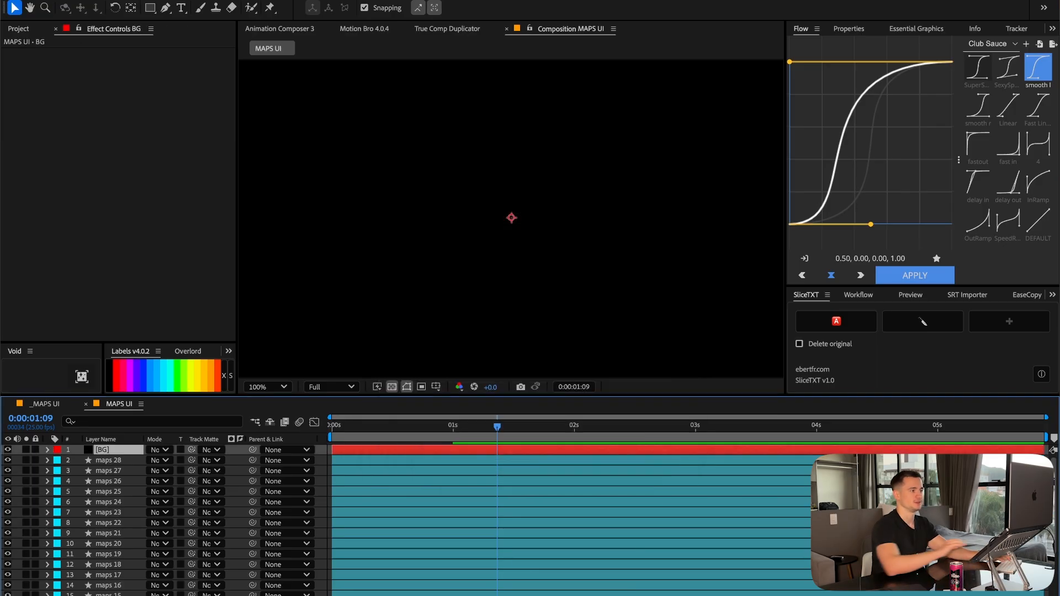
pyautogui.hotkey('ctrl', 'shift', '[')
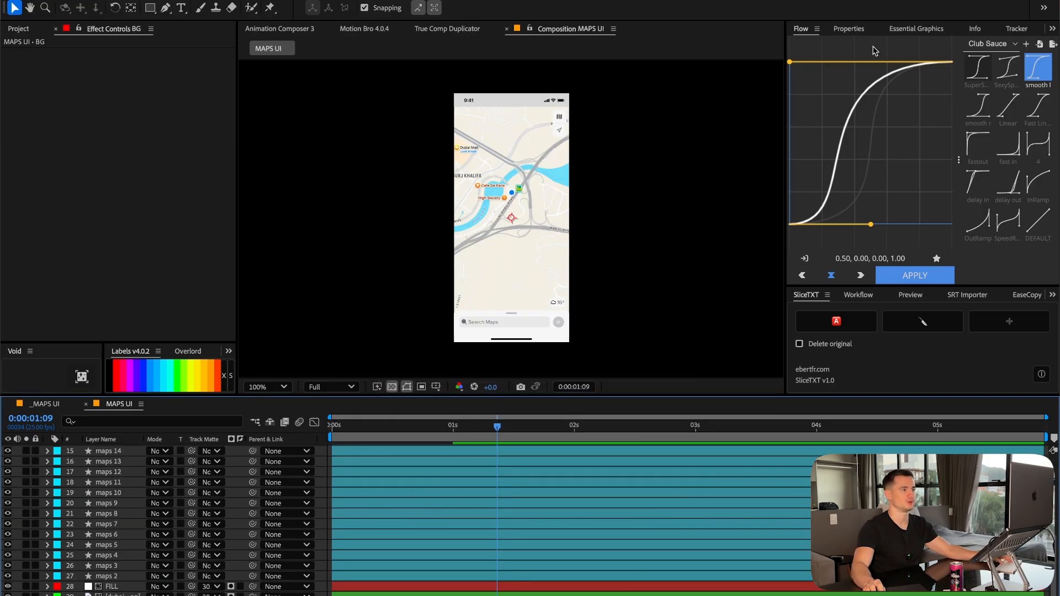
# Find the Fill effect and apply it to the BG layer.
pyautogui.scroll(-10, 916, 30)
pyautogui.click(867, 29)
pyautogui.click(859, 45)
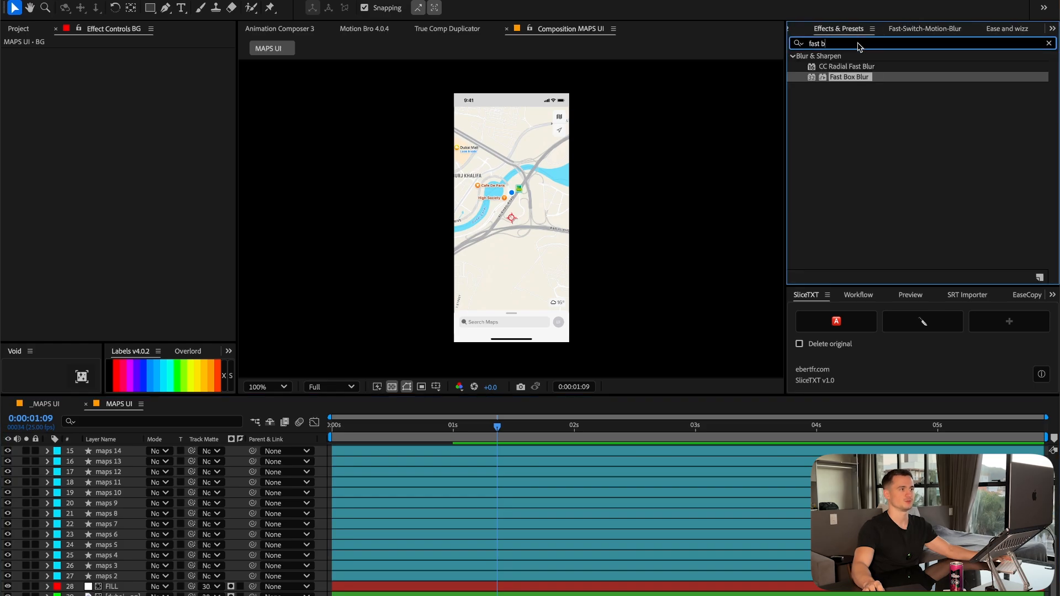
pyautogui.write('Fill')
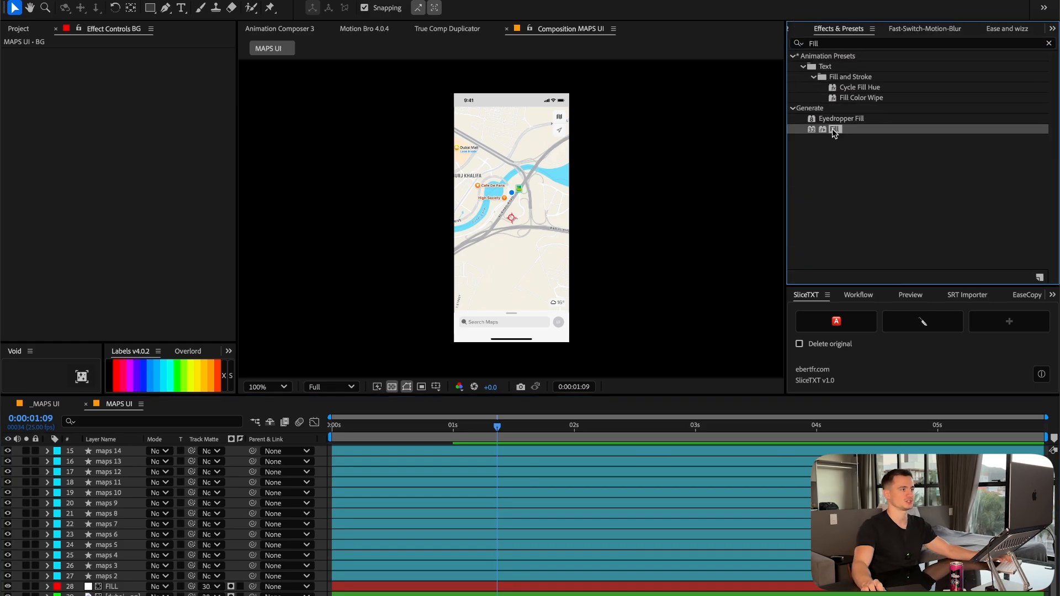
pyautogui.doubleClick(834, 129)
# Set the BG layer's Fill color to white (FFFFFF) and hide the BG layer.
pyautogui.click(652, 248)
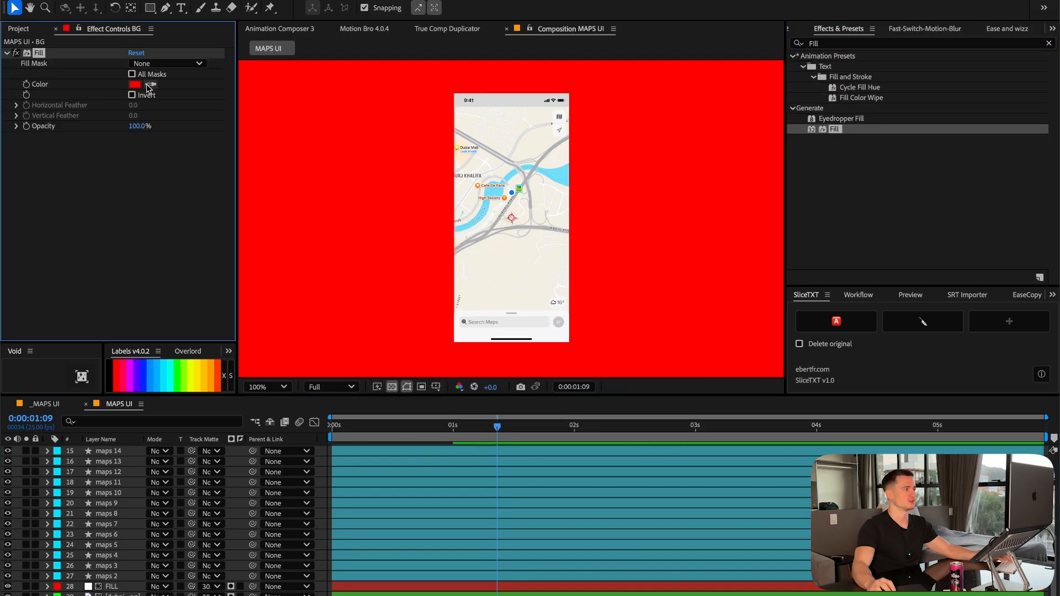
pyautogui.click(498, 91)
pyautogui.click(134, 83)
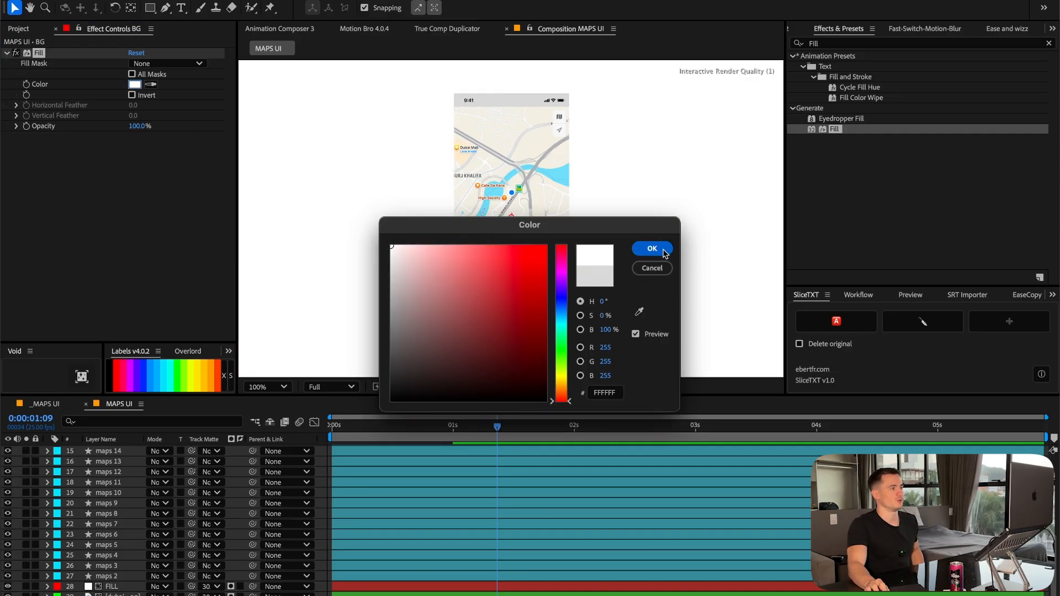
pyautogui.click(652, 248)
pyautogui.press('super+z')
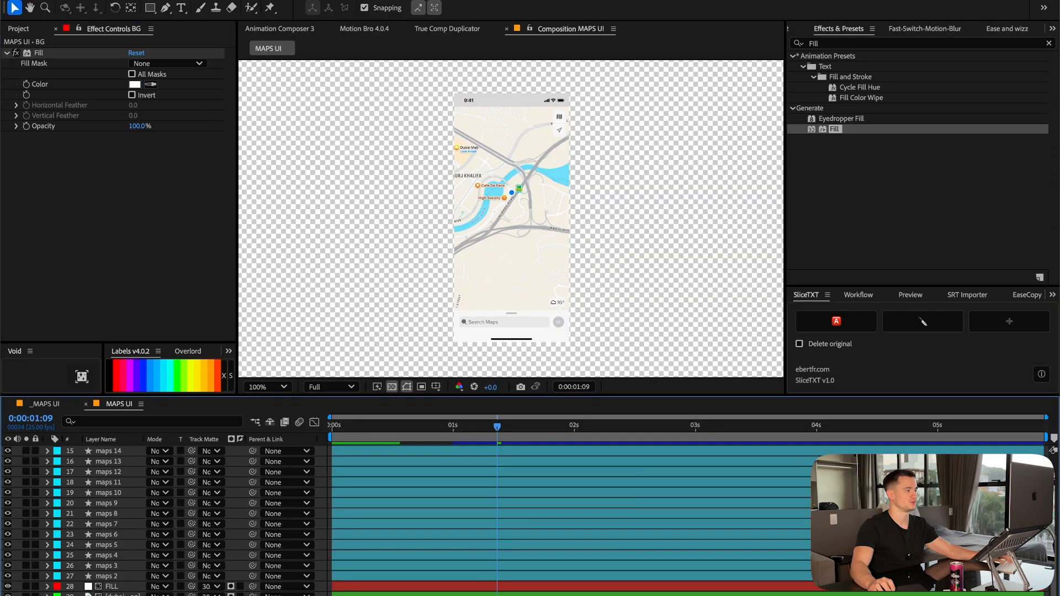
pyautogui.click(512, 254)
pyautogui.click(618, 248)
pyautogui.click(433, 491)
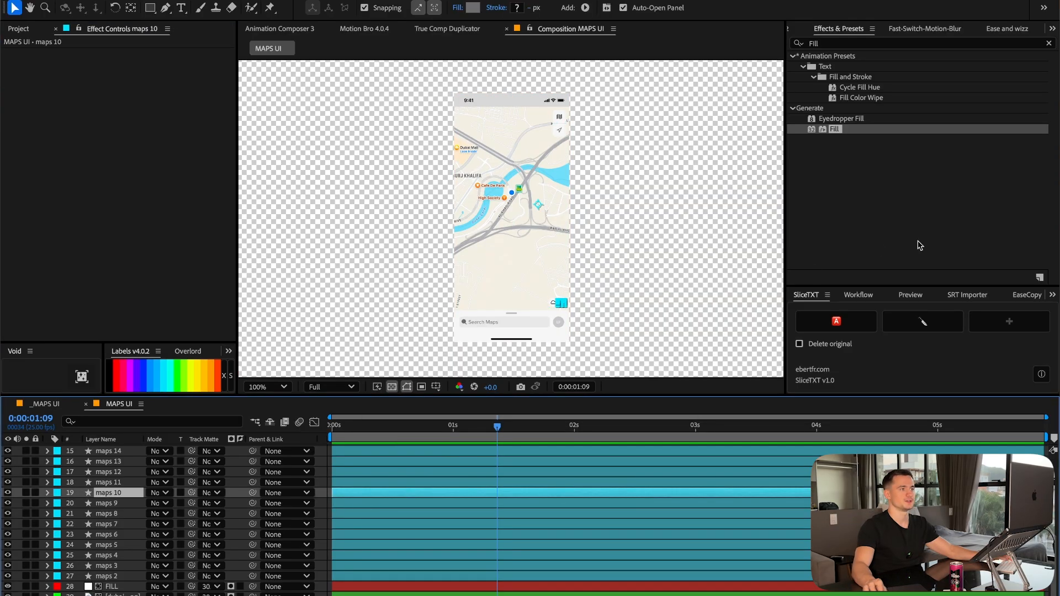
pyautogui.click(1048, 43)
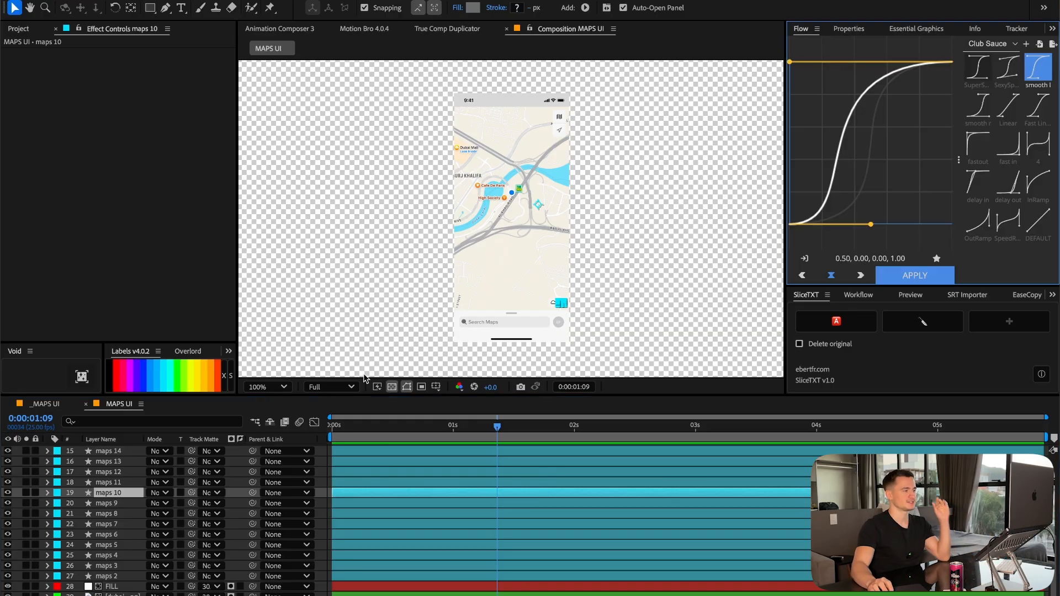
# Draw a rounded rectangle about 373 by 813 px as a new shape layer covering the phone screen.
pyautogui.click(325, 473)
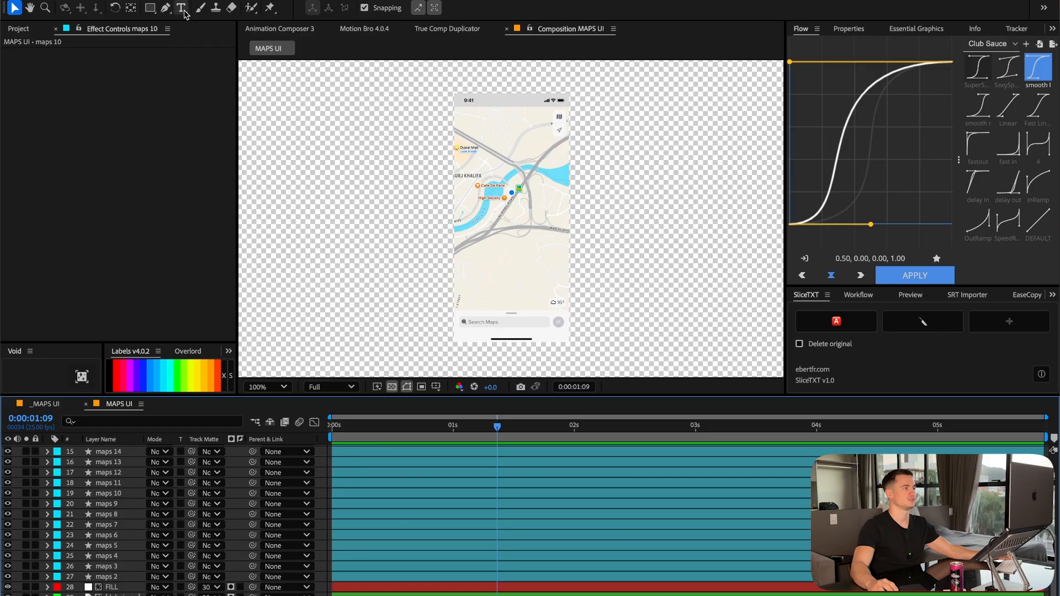
pyautogui.moveTo(150, 7); pyautogui.dragTo(185, 20)
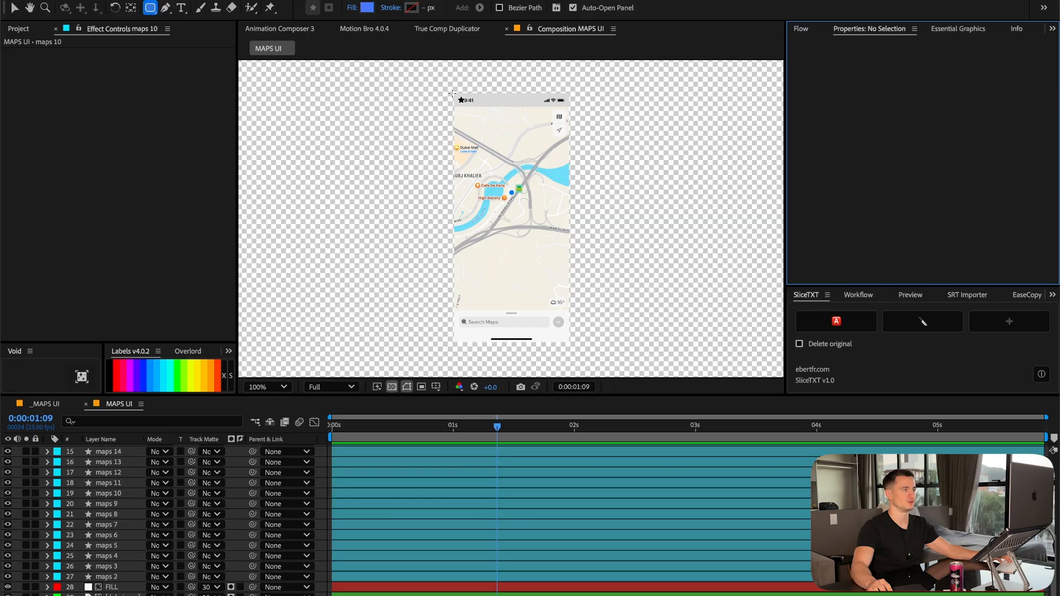
pyautogui.moveTo(453, 93)
pyautogui.mouseDown()
pyautogui.moveTo(558, 267)
pyautogui.moveTo(568, 343)
pyautogui.mouseUp()
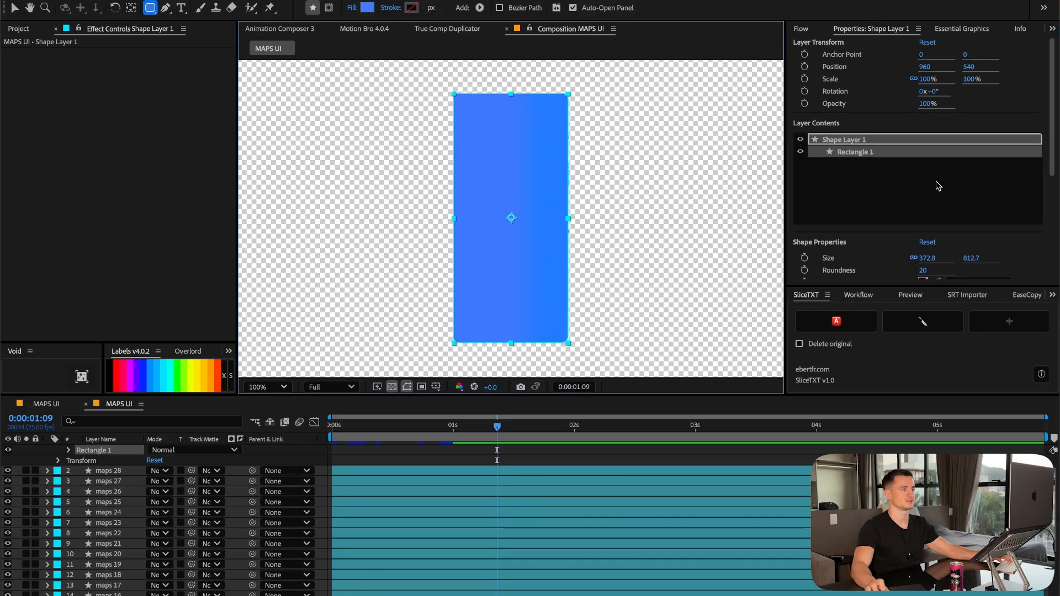
# Change the rectangle's fill to red and set its roundness to 30.
pyautogui.scroll(-3, 863, 203)
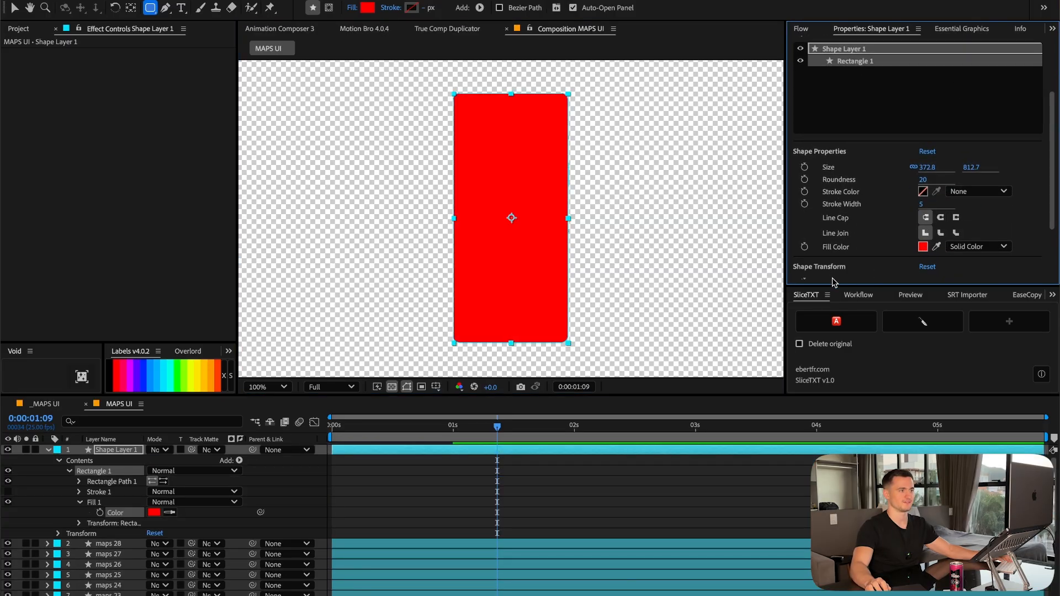
pyautogui.moveTo(922, 184); pyautogui.dragTo(932, 180)
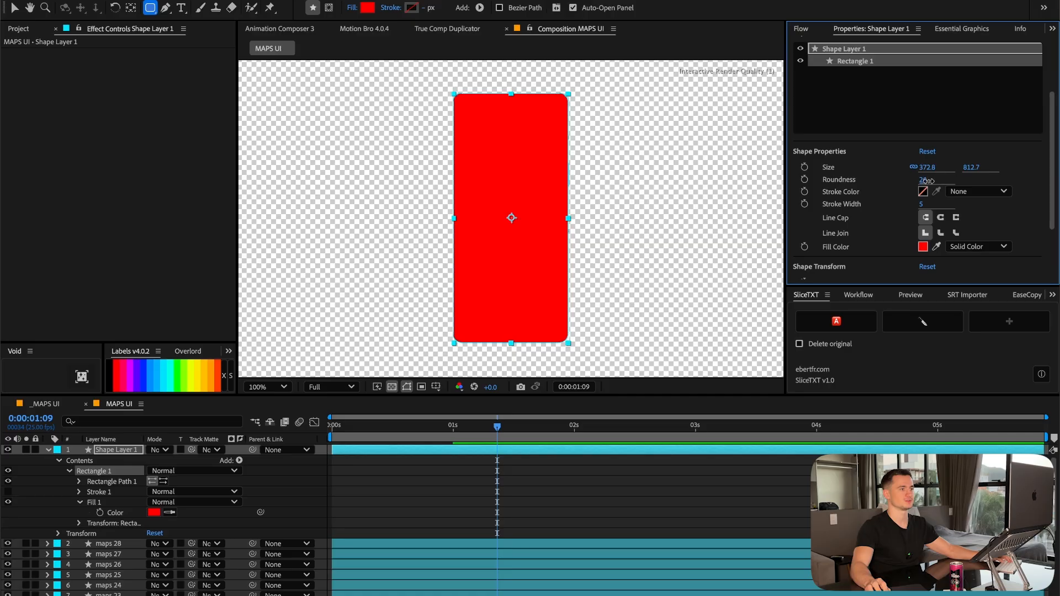
pyautogui.click(927, 180)
pyautogui.write('30')
pyautogui.press('Return')
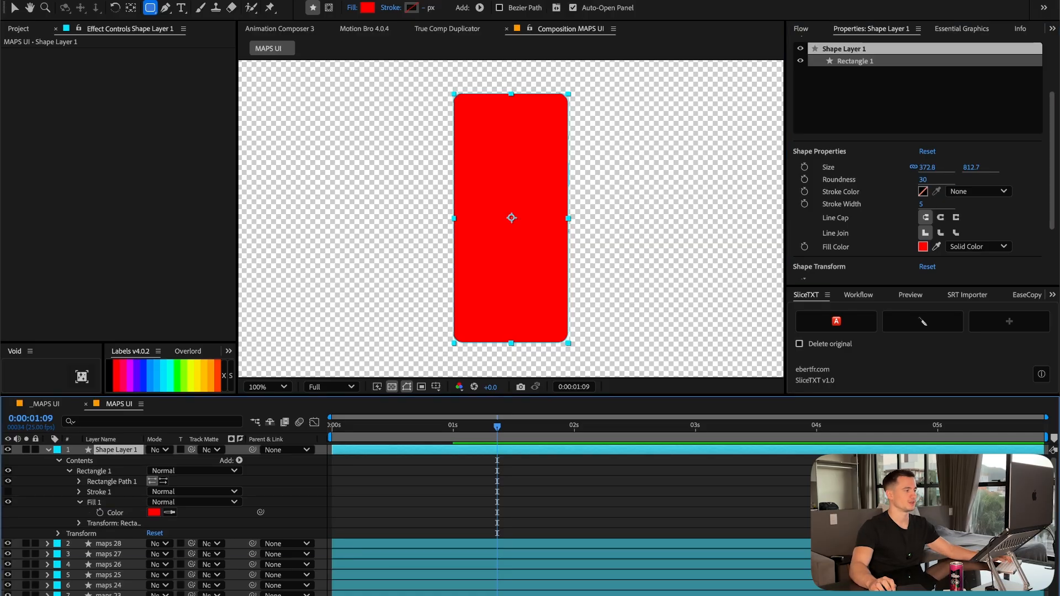
# Move the rectangle's layer beneath the map layers and align the red shape with the phone screen's edges.
pyautogui.moveTo(116, 450); pyautogui.dragTo(132, 583)
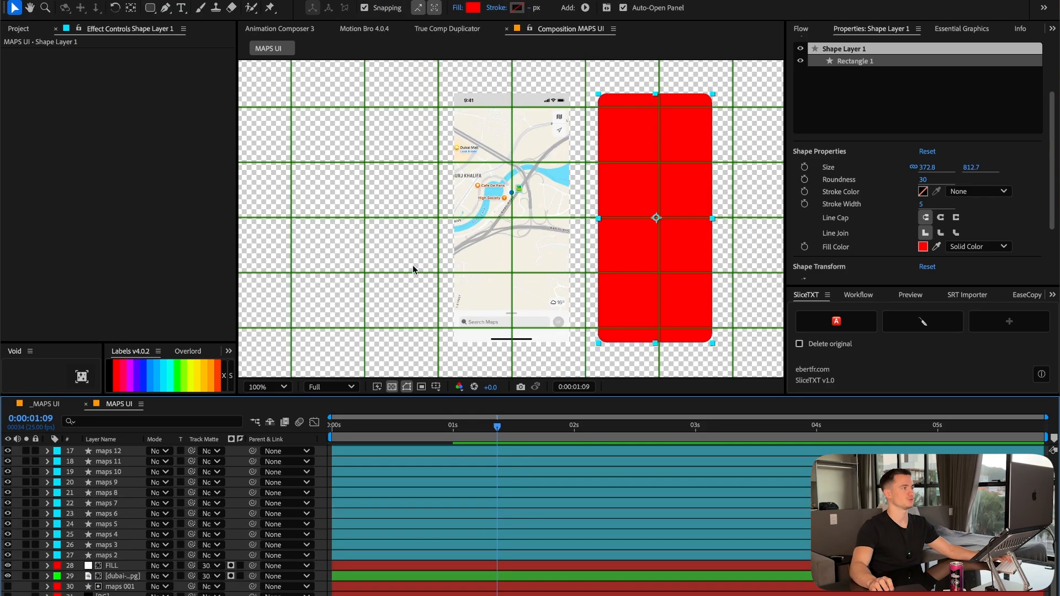
pyautogui.click(131, 9)
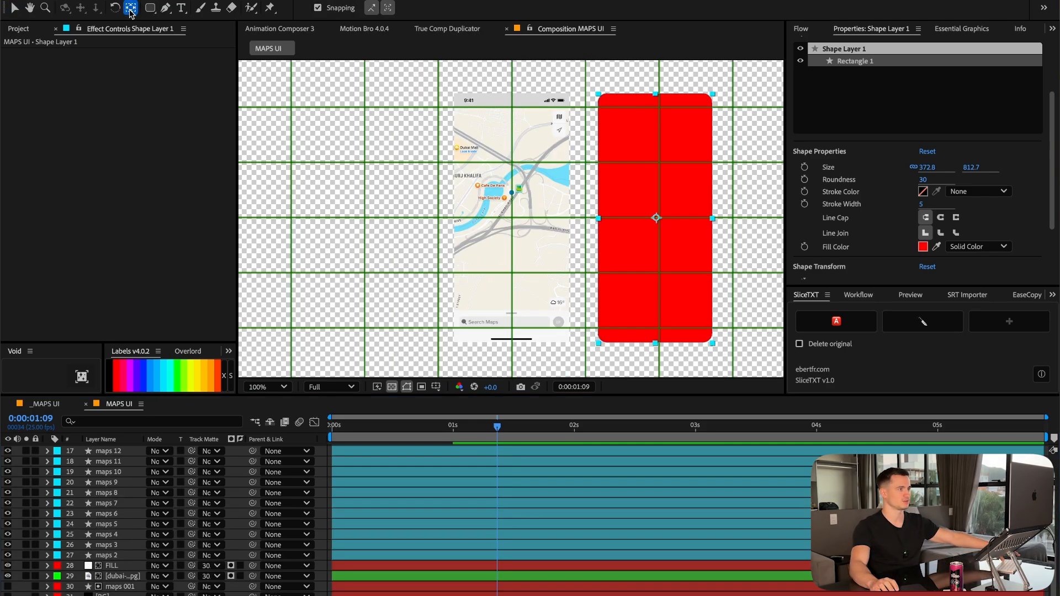
pyautogui.press('v')
pyautogui.press('.')
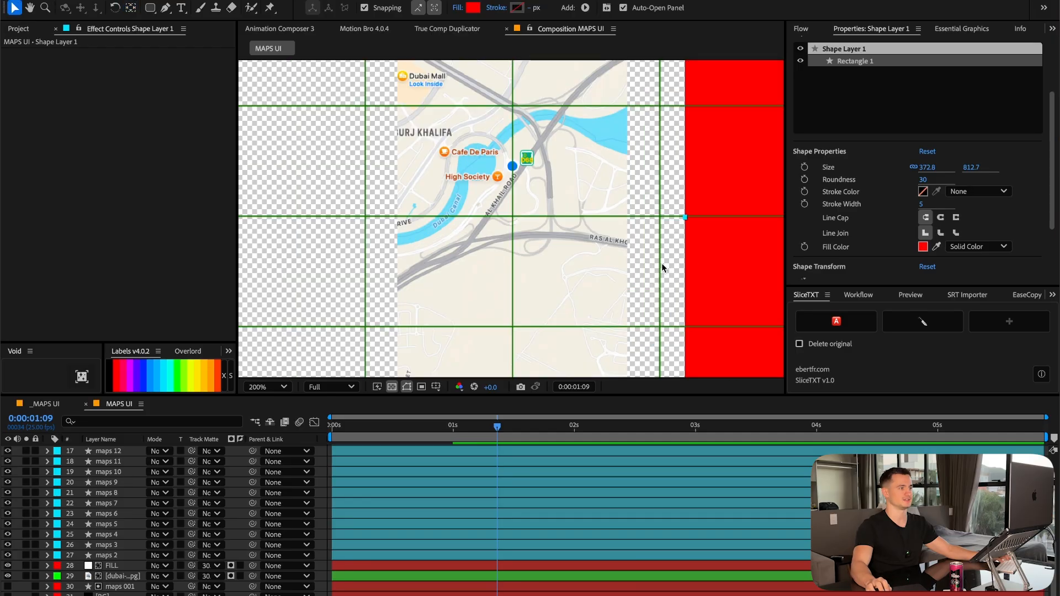
pyautogui.moveTo(698, 233); pyautogui.dragTo(591, 281)
pyautogui.moveTo(667, 287); pyautogui.dragTo(527, 286)
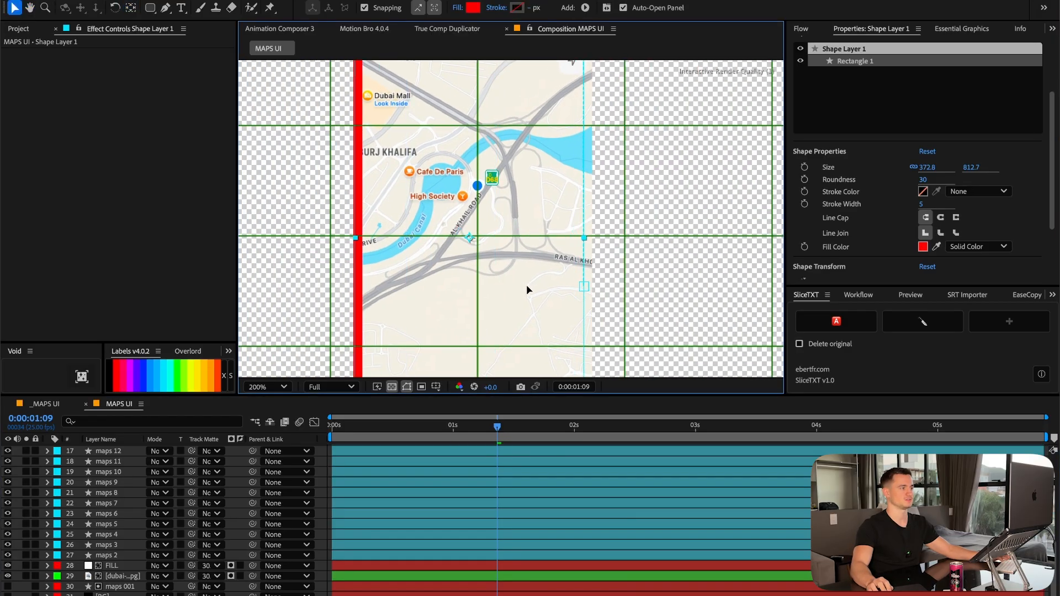
pyautogui.press('.')
pyautogui.press('.')
pyautogui.press('.')
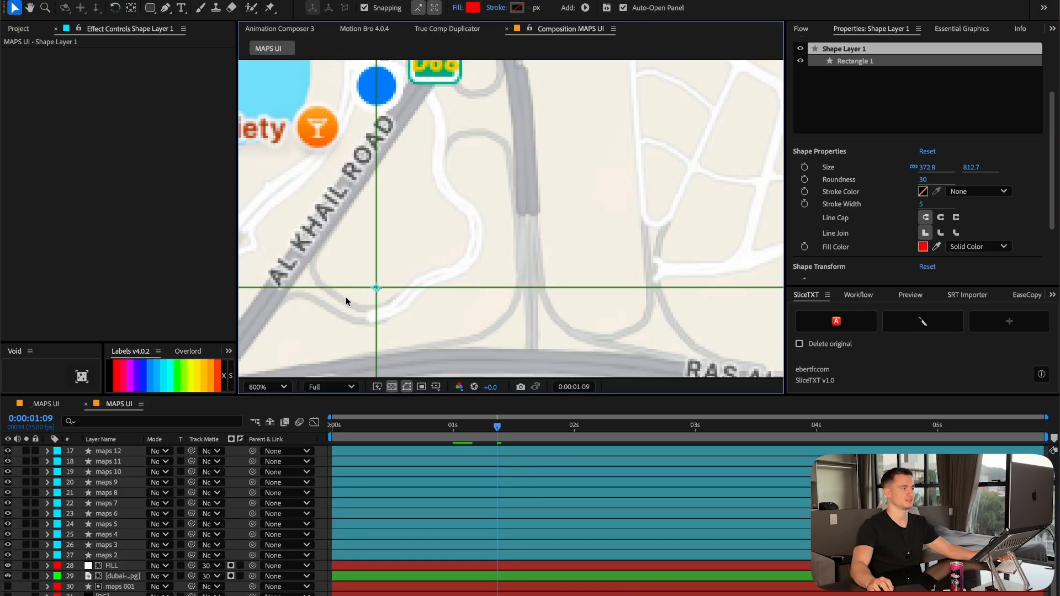
pyautogui.press(',')
pyautogui.press(',')
pyautogui.press(',')
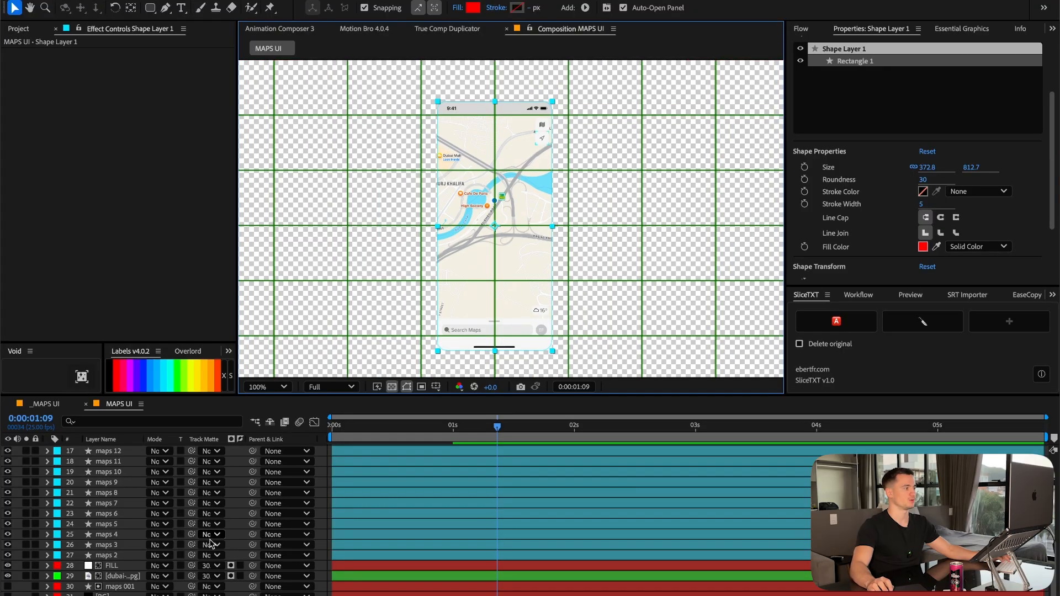
# Try scaling the red rectangle up slightly beyond the phone screen's edges.
pyautogui.press('super+KP_Add')
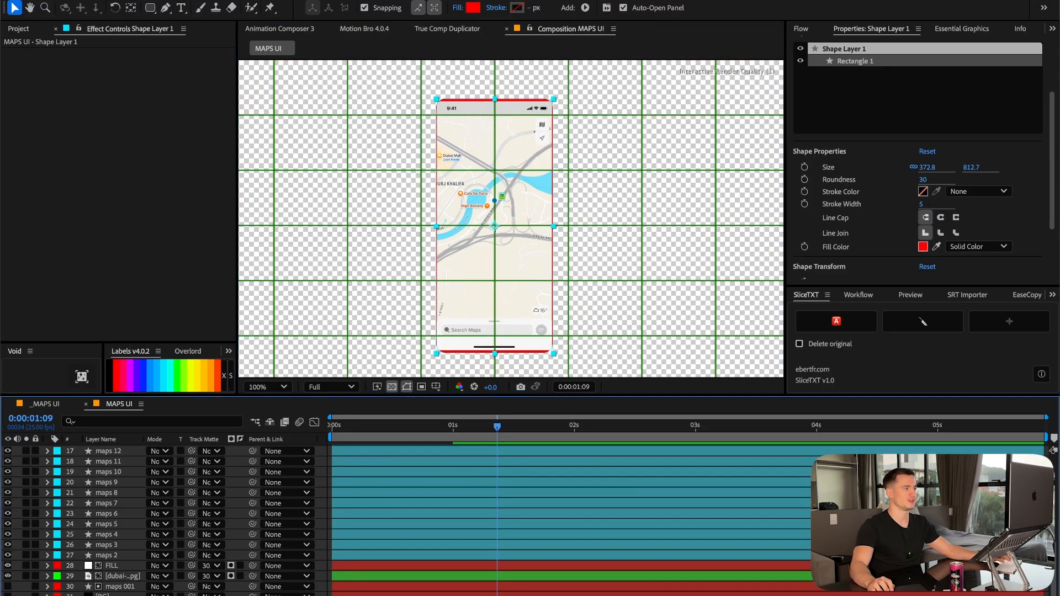
pyautogui.scroll(4, 444, 99)
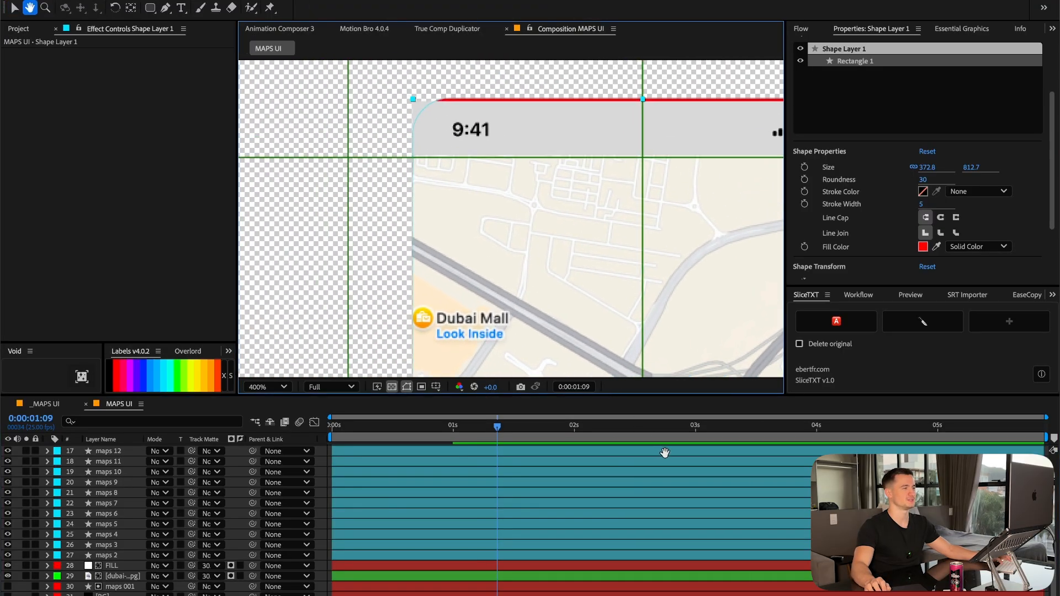
pyautogui.moveTo(665, 452); pyautogui.dragTo(648, 483)
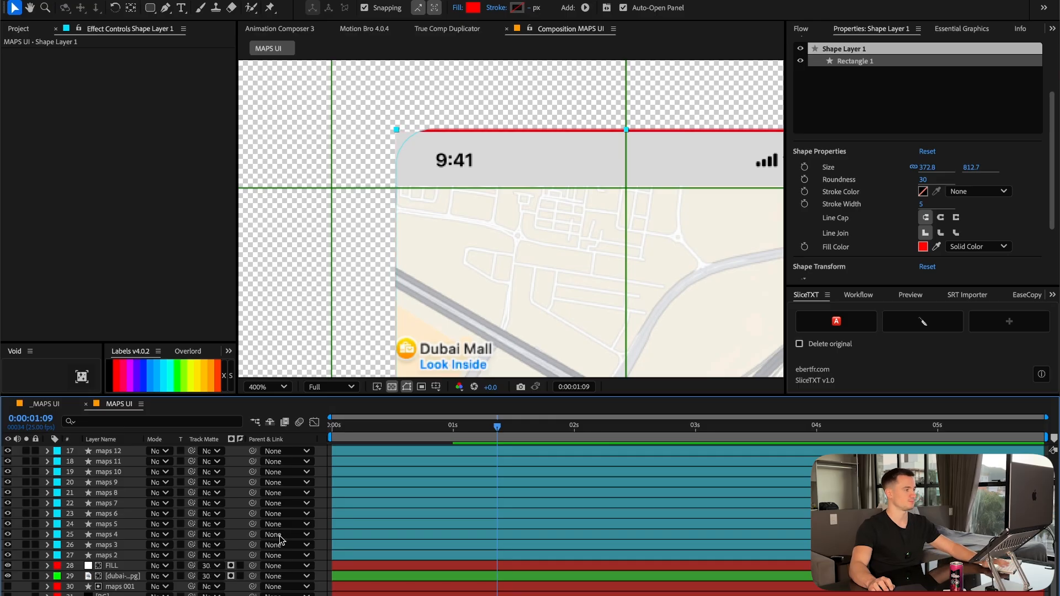
pyautogui.press('super+z')
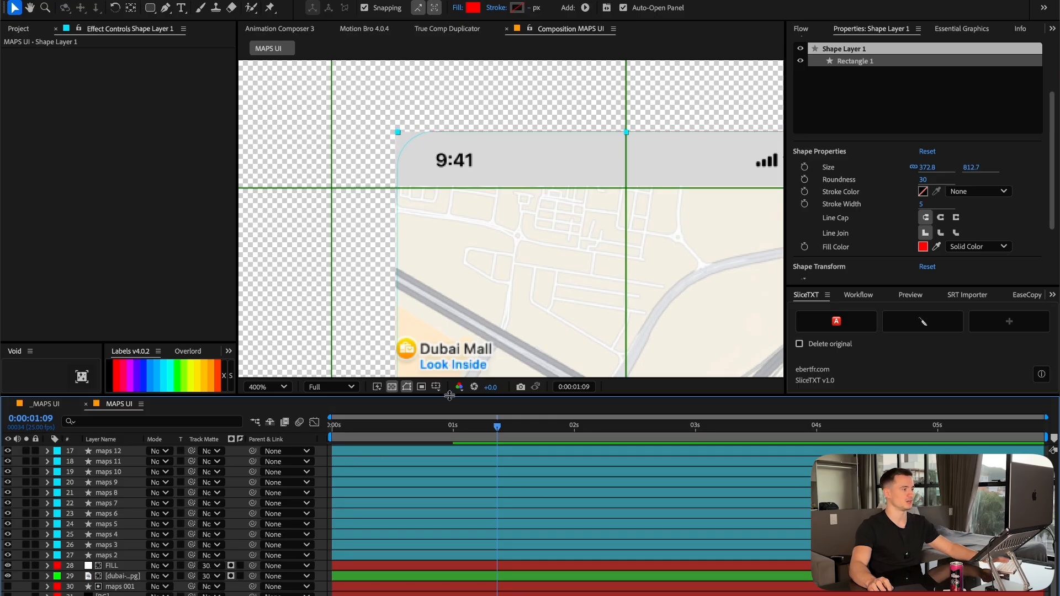
# Unlink the rectangle's size dimensions and resize it to 373.7 by 810.7 to match the phone screen.
pyautogui.click(913, 167)
pyautogui.moveTo(927, 167); pyautogui.dragTo(931, 168)
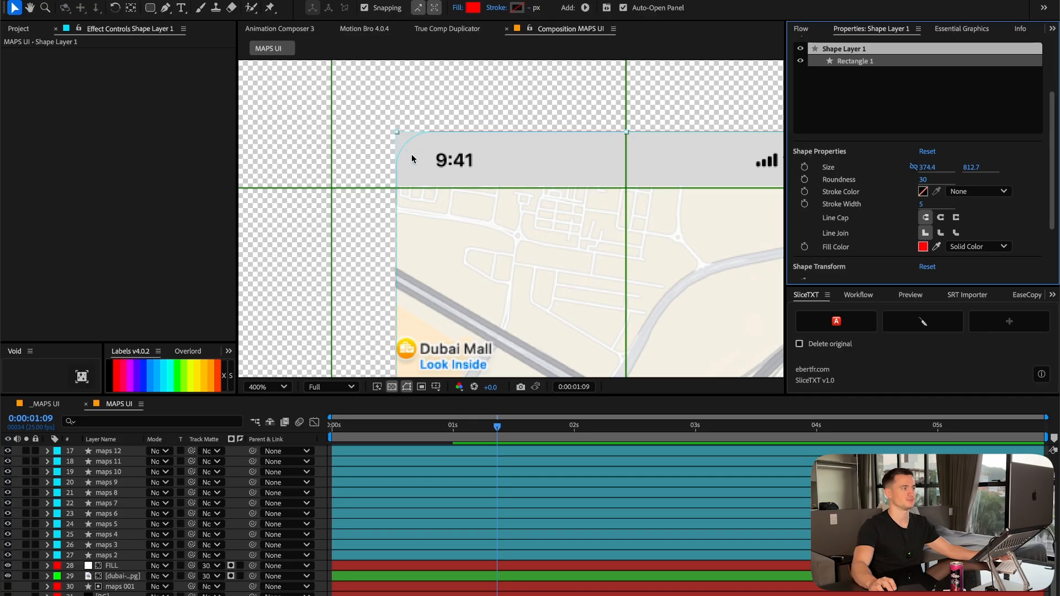
pyautogui.scroll(2, 408, 150)
# Give the rectangle a solid black (000000) stroke.
pyautogui.click(978, 192)
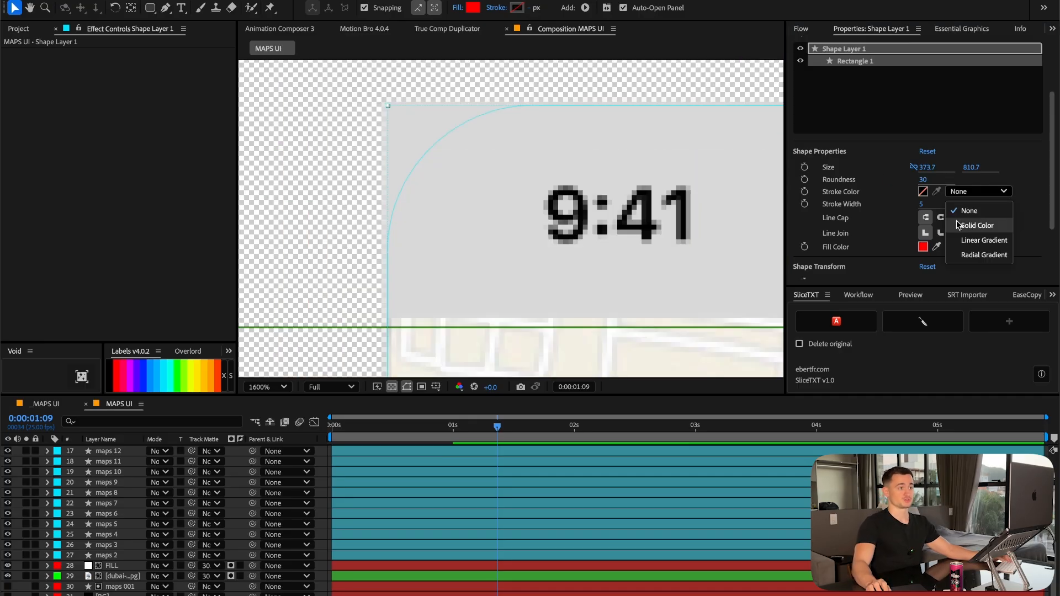
pyautogui.click(957, 226)
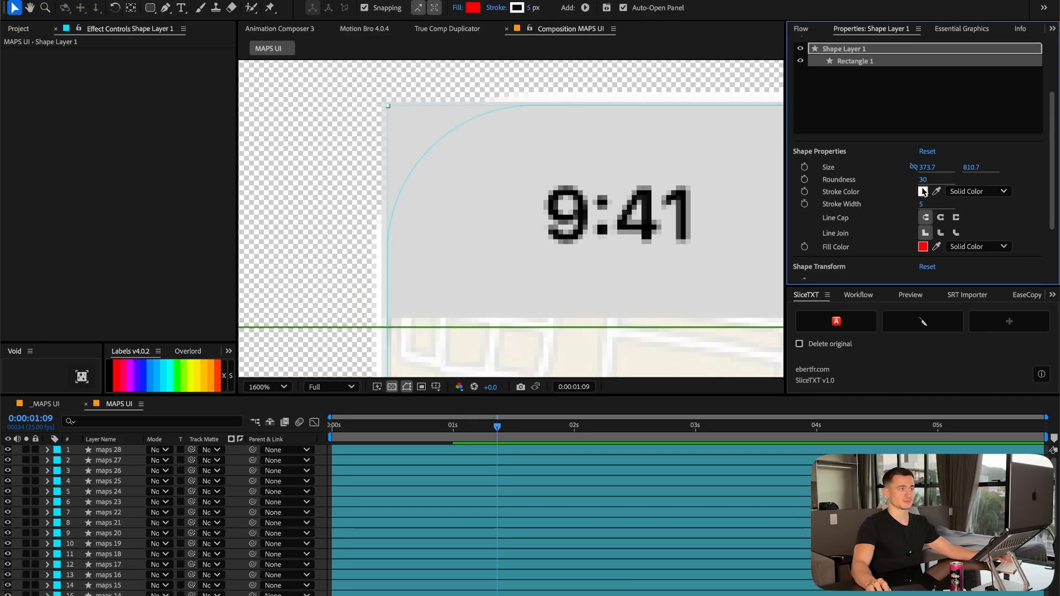
pyautogui.click(922, 191)
pyautogui.click(652, 252)
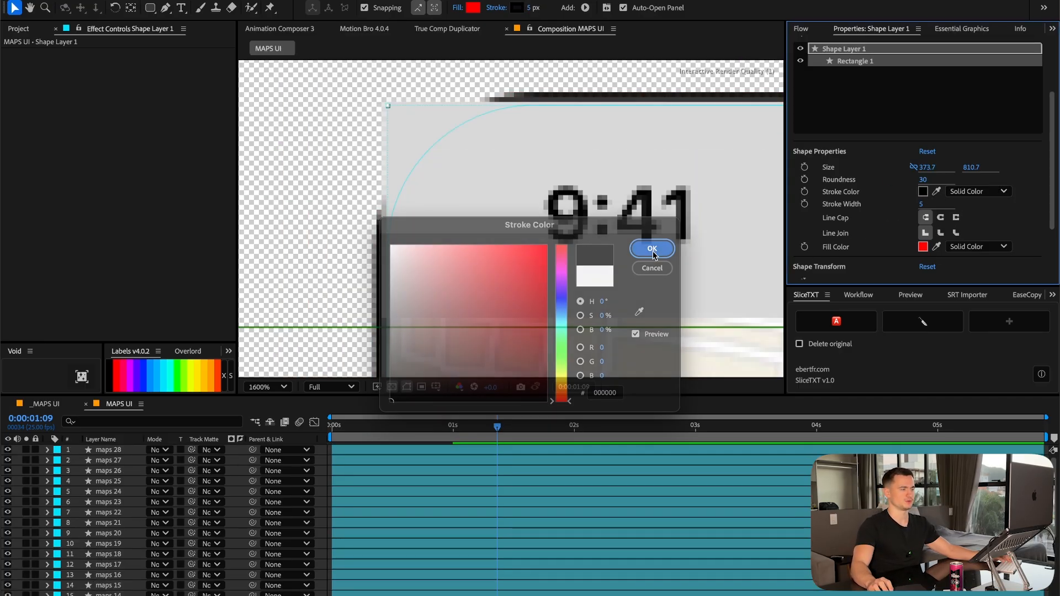
# Bring the rectangle to the top of the layer stack and make it an unfilled 381 by 818.8 frame with stroke width 7.
pyautogui.moveTo(121, 566); pyautogui.dragTo(146, 451)
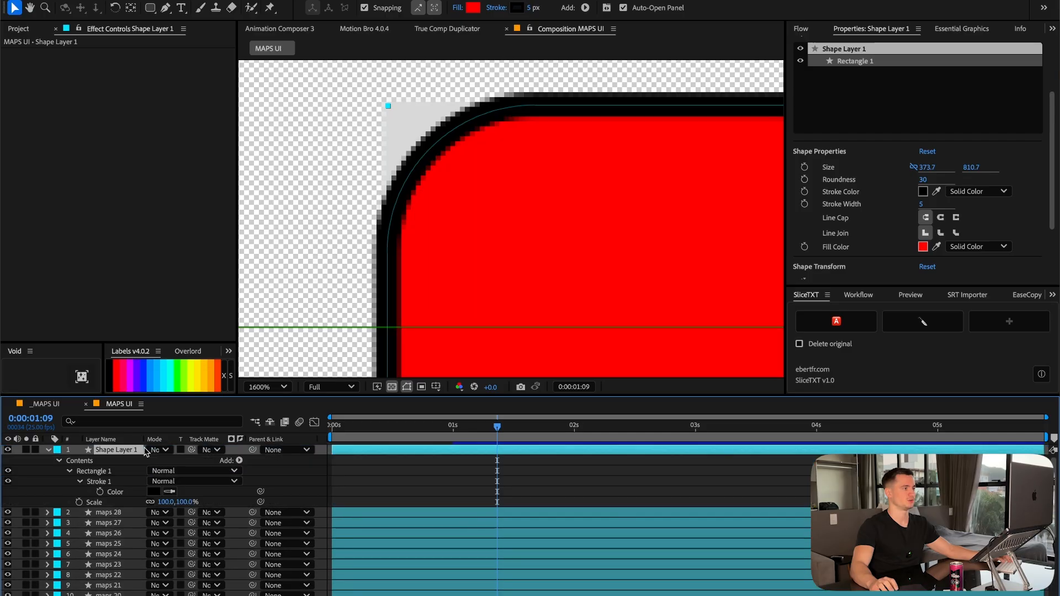
pyautogui.click(978, 246)
pyautogui.click(965, 264)
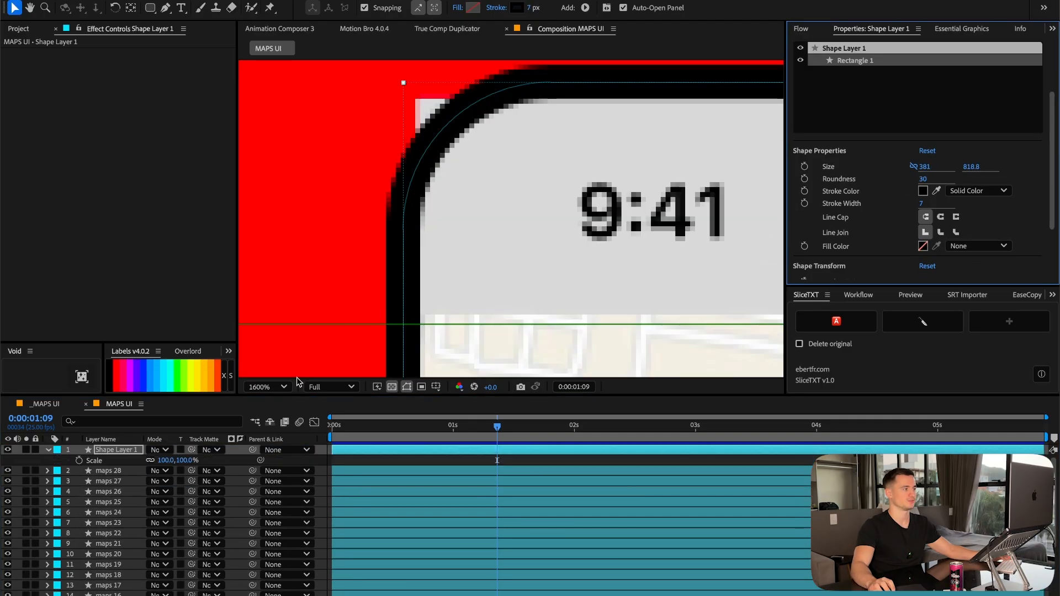
pyautogui.click(269, 386)
pyautogui.click(271, 406)
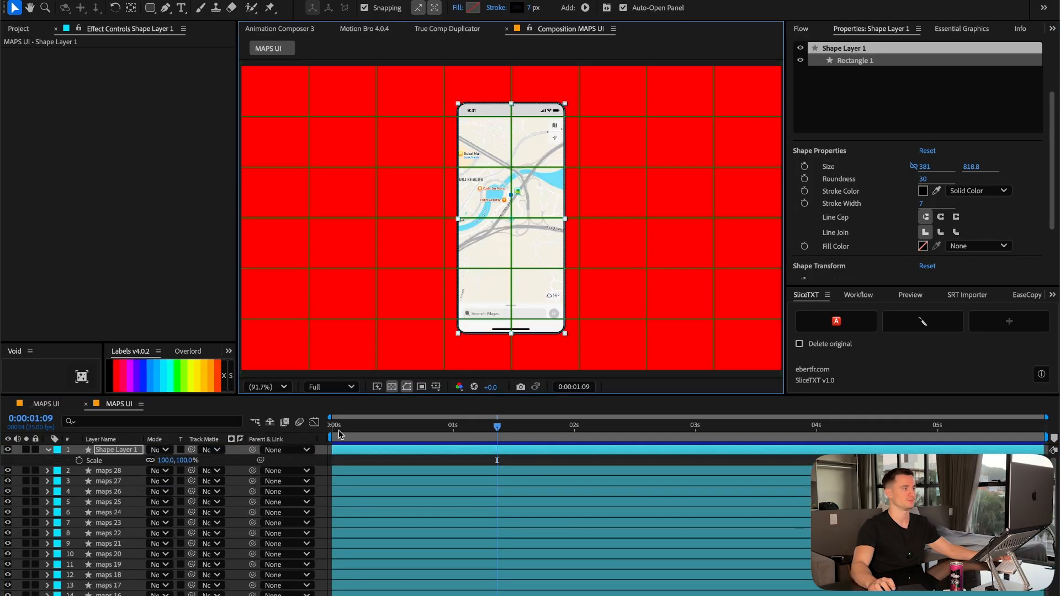
# Rename the frame's shape layer to BORDER.
pyautogui.scroll(2, 499, 296)
pyautogui.click(105, 449)
pyautogui.press('Return')
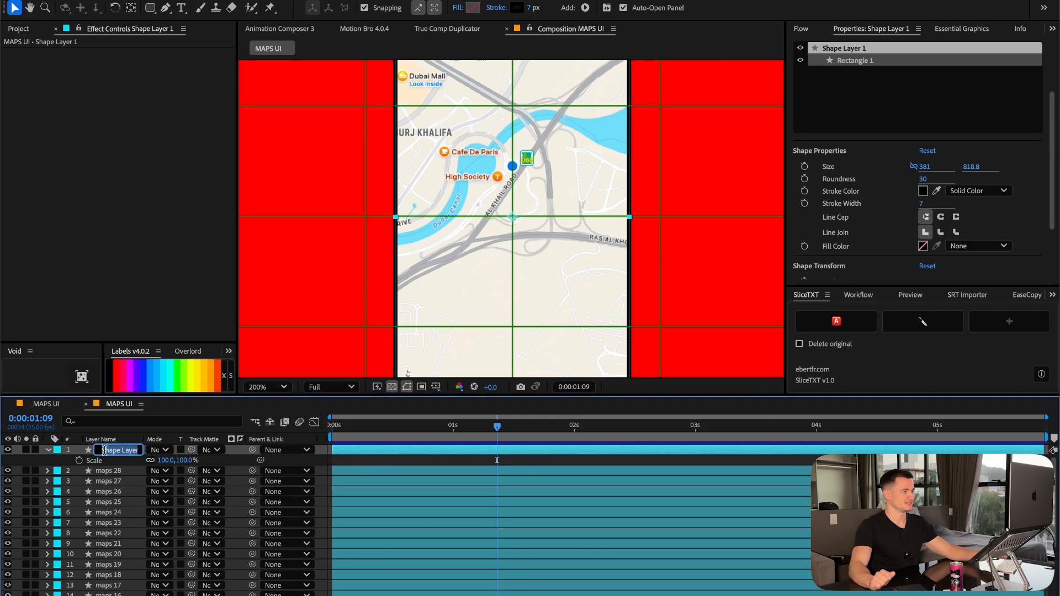
pyautogui.write('BOR')
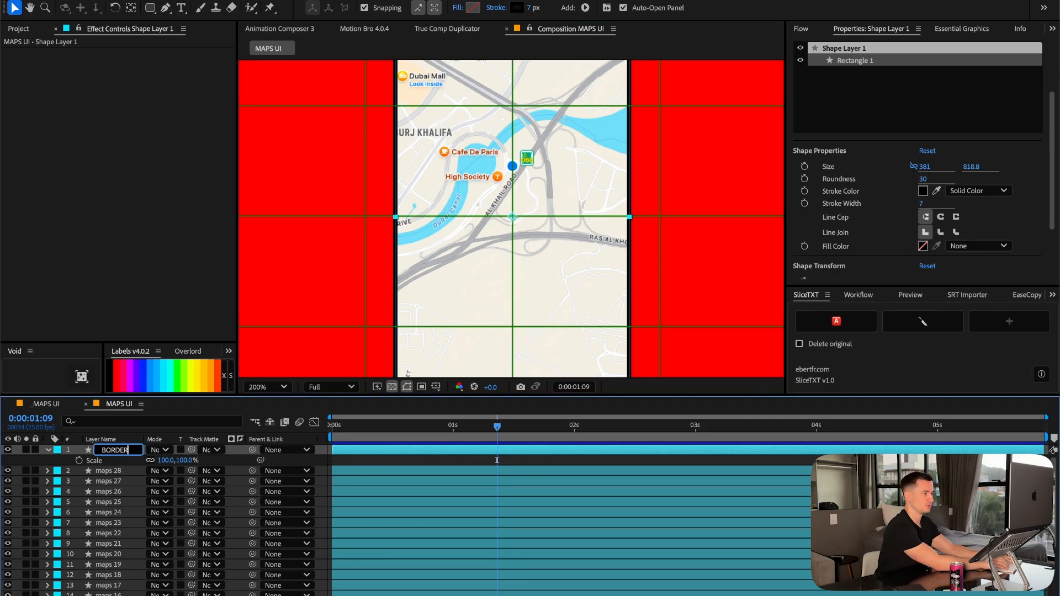
pyautogui.write('DER')
pyautogui.press('Return')
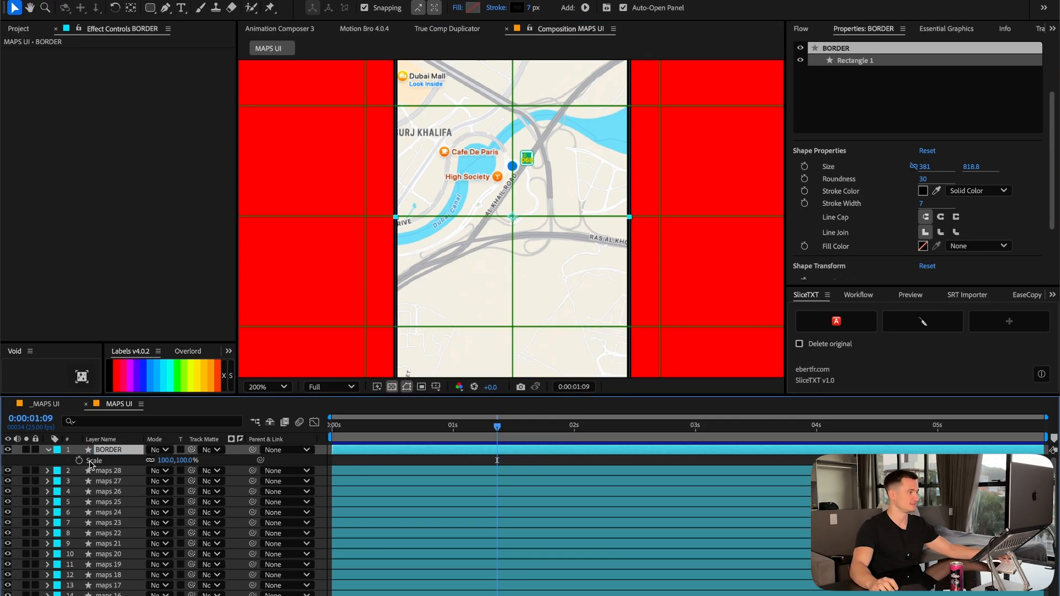
# Duplicate the BORDER layer and give the copy a solid red fill with no stroke.
pyautogui.hotkey('ctrl', 'd')
pyautogui.click(977, 246)
pyautogui.click(966, 278)
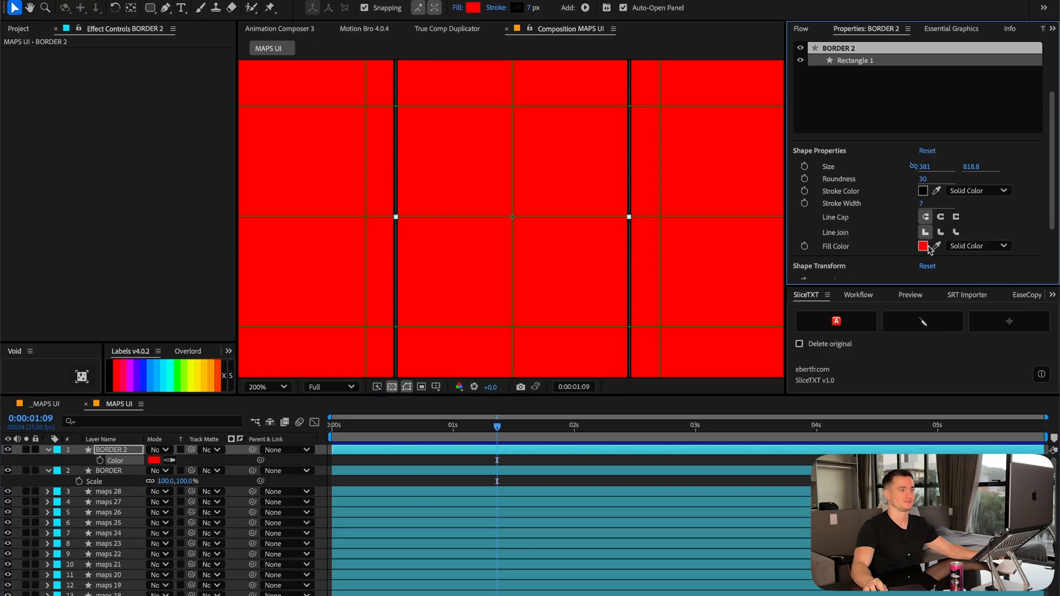
pyautogui.click(993, 190)
pyautogui.click(981, 208)
# Collapse the layers' properties and rename the duplicated border layer to SCREEN.
pyautogui.hotkey('ctrl', 'a')
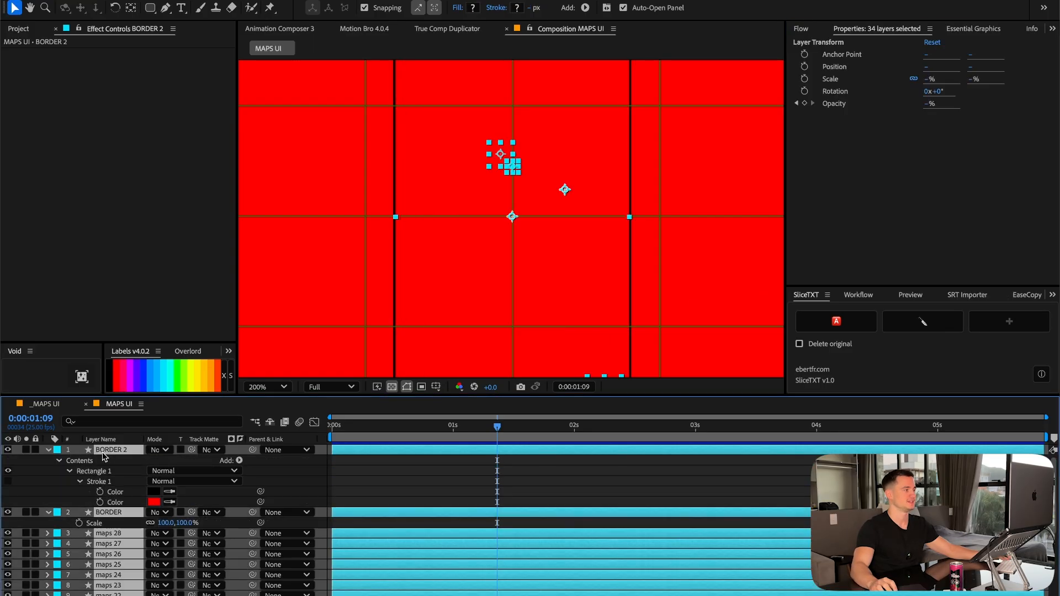
pyautogui.click(49, 450)
pyautogui.hotkey('ctrl', 'shift', 'a')
pyautogui.click(362, 450)
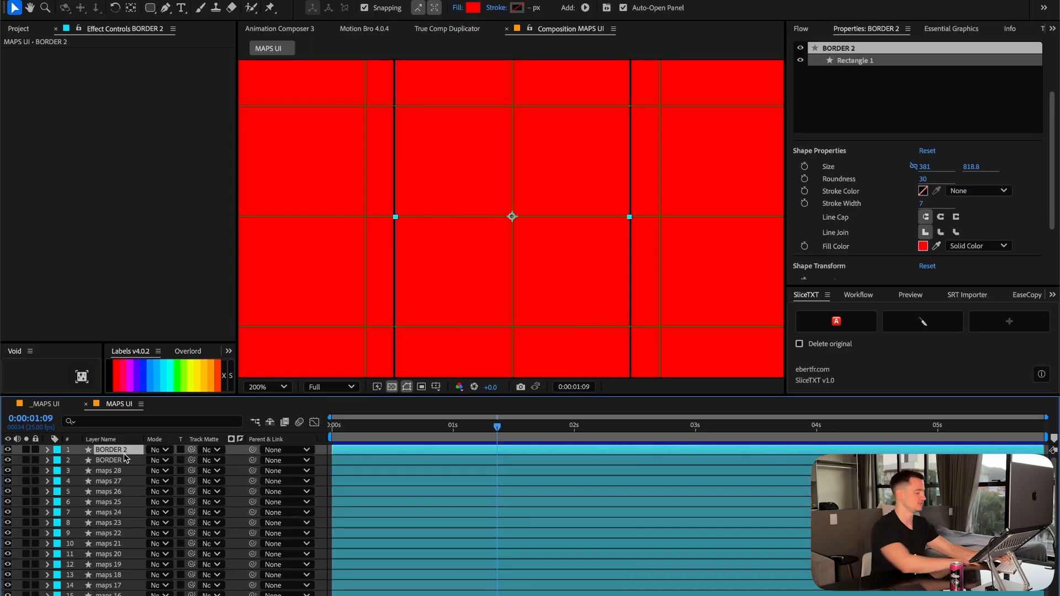
pyautogui.press('Return')
pyautogui.write('SCREEN')
pyautogui.press('Return')
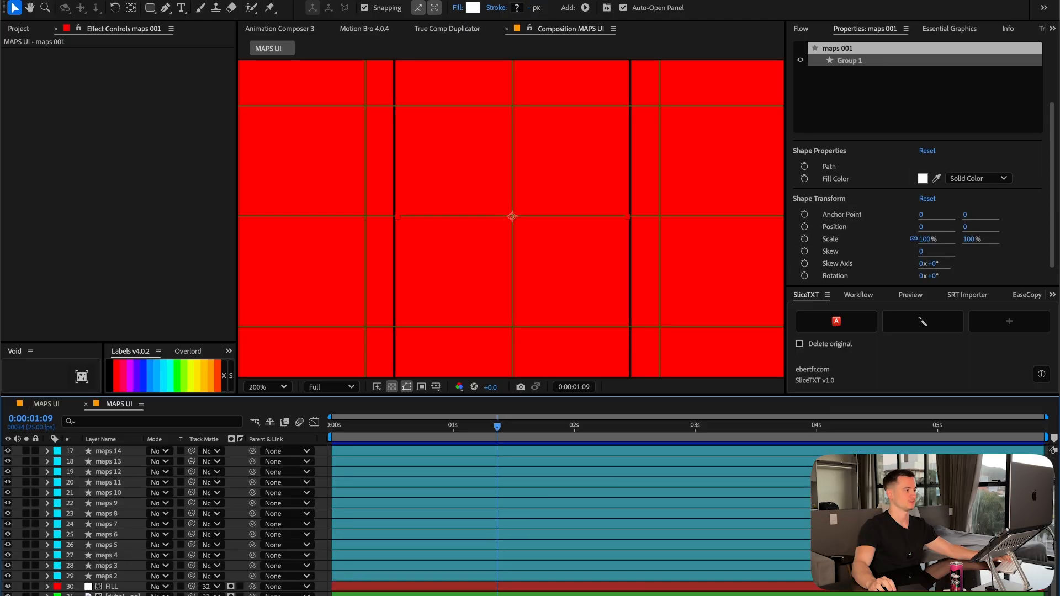
# Move the SCREEN layer directly below the Dubai map layer and delete the old maps 001 matte layer.
pyautogui.click(116, 450)
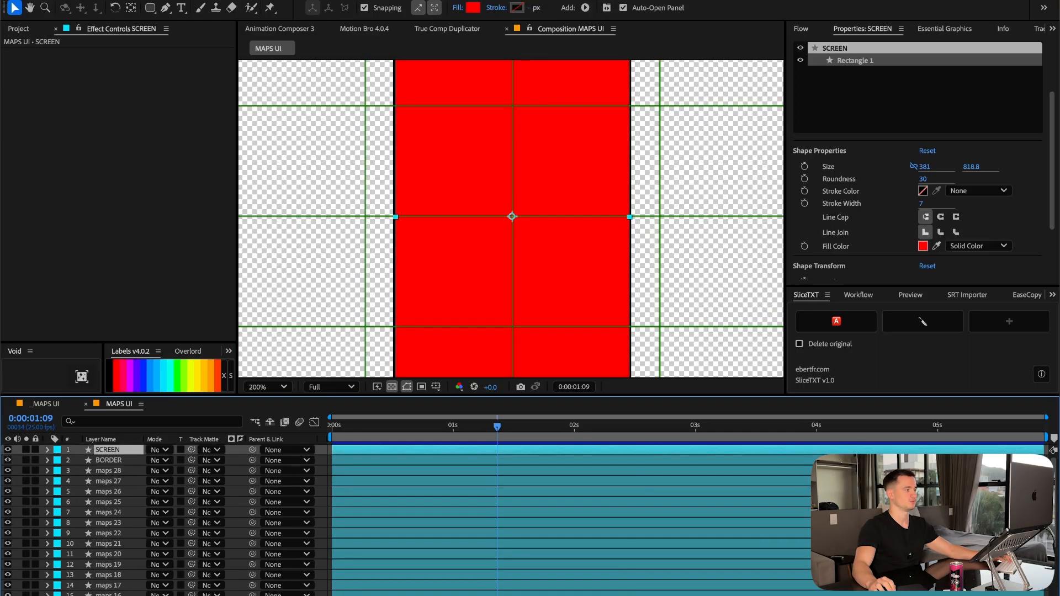
pyautogui.scroll(-5, 116, 469)
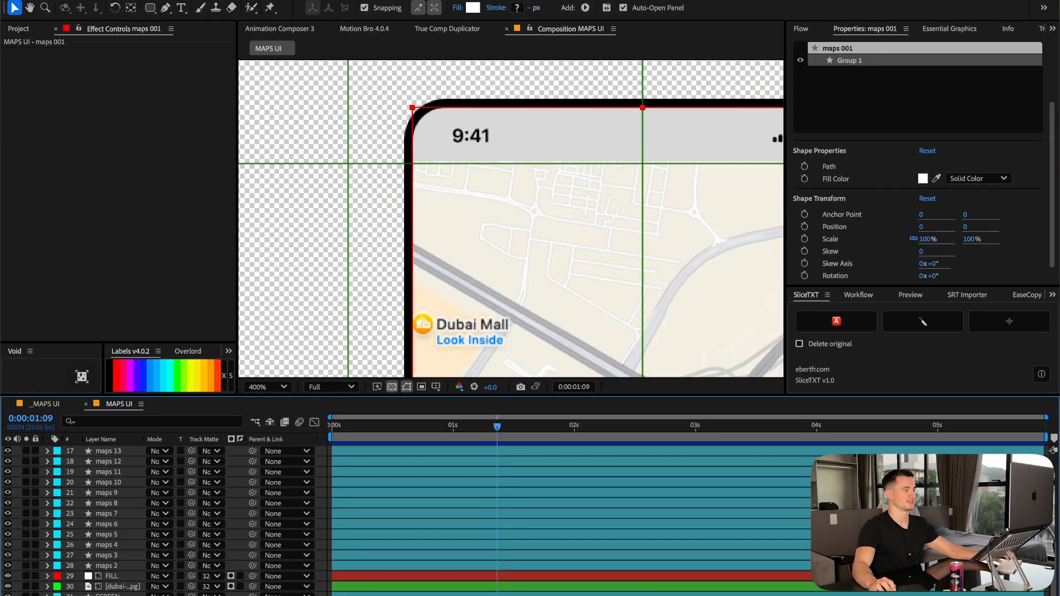
pyautogui.press('Delete')
# Use the SCREEN layer as the track matte for both the FILL and Dubai map layers.
pyautogui.click(118, 586)
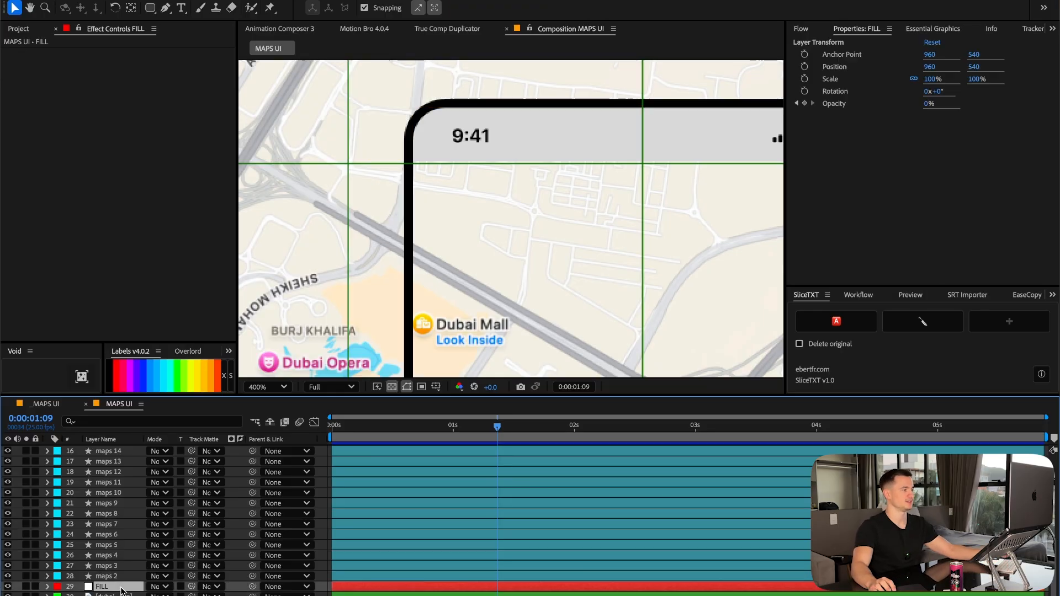
pyautogui.keyDown('shift'); pyautogui.click(119, 594); pyautogui.keyUp('shift')
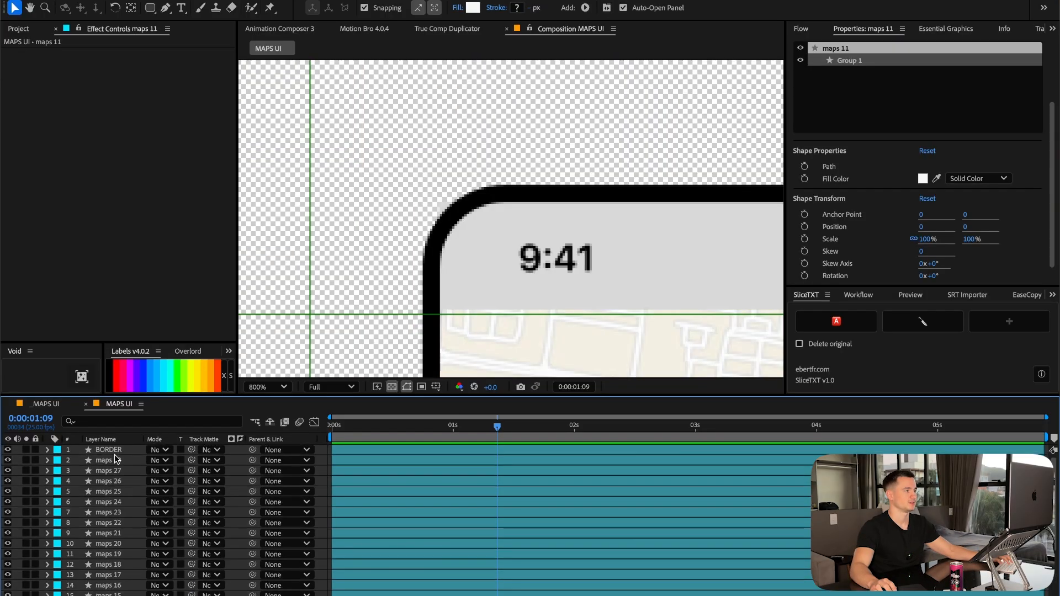
pyautogui.click(432, 242)
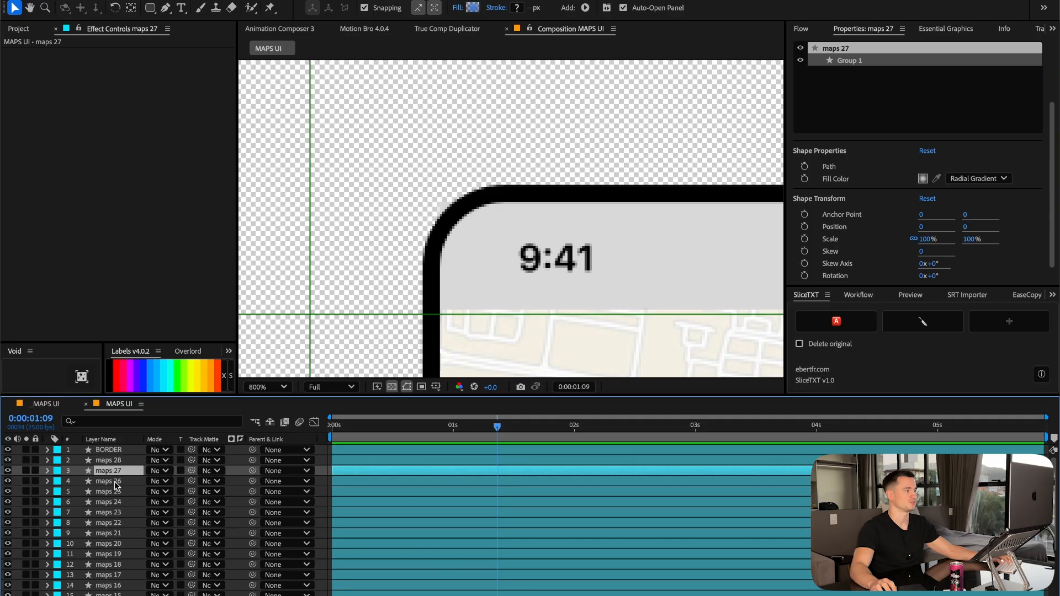
# Hide the BORDER layer and use the SCREEN layer as the track matte for the gray top bar layer maps 20.
pyautogui.click(439, 200)
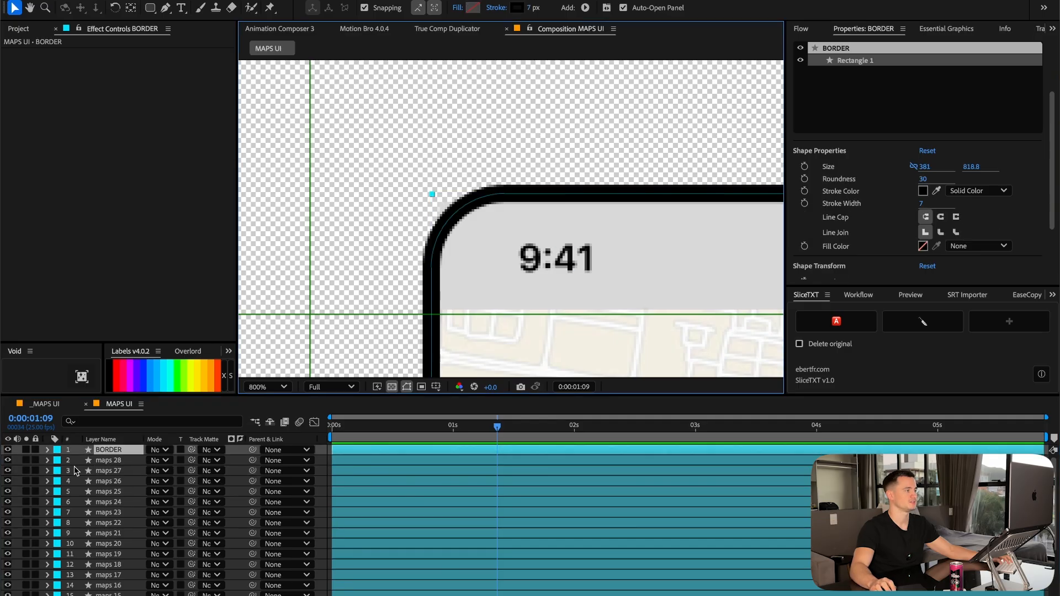
pyautogui.click(7, 450)
pyautogui.scroll(1, 452, 250)
pyautogui.click(451, 250)
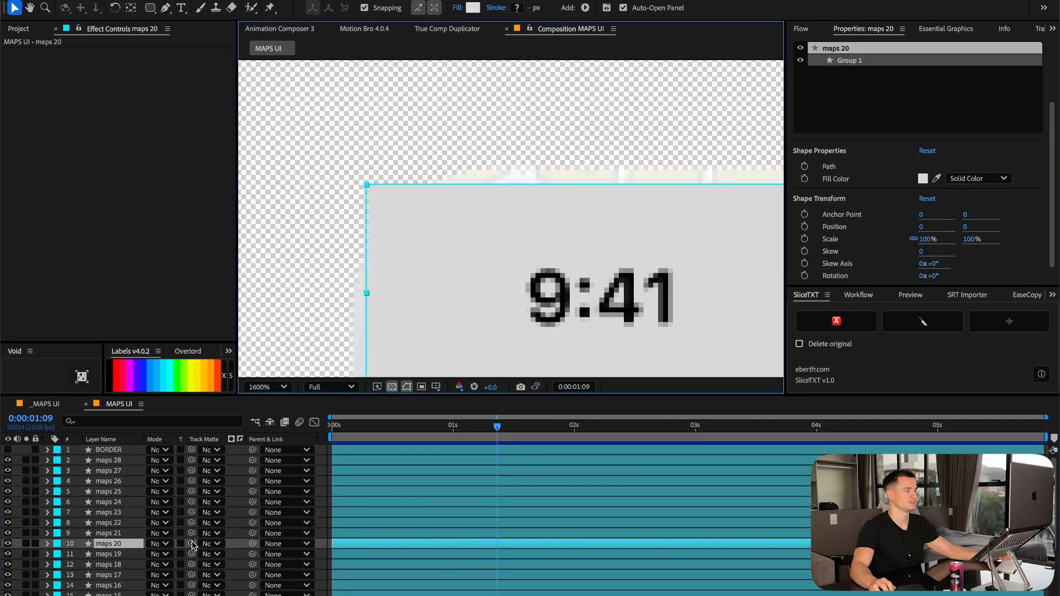
pyautogui.moveTo(192, 545); pyautogui.dragTo(131, 595)
pyautogui.click(322, 498)
pyautogui.moveTo(446, 248); pyautogui.dragTo(452, 174)
pyautogui.scroll(-1, 451, 174)
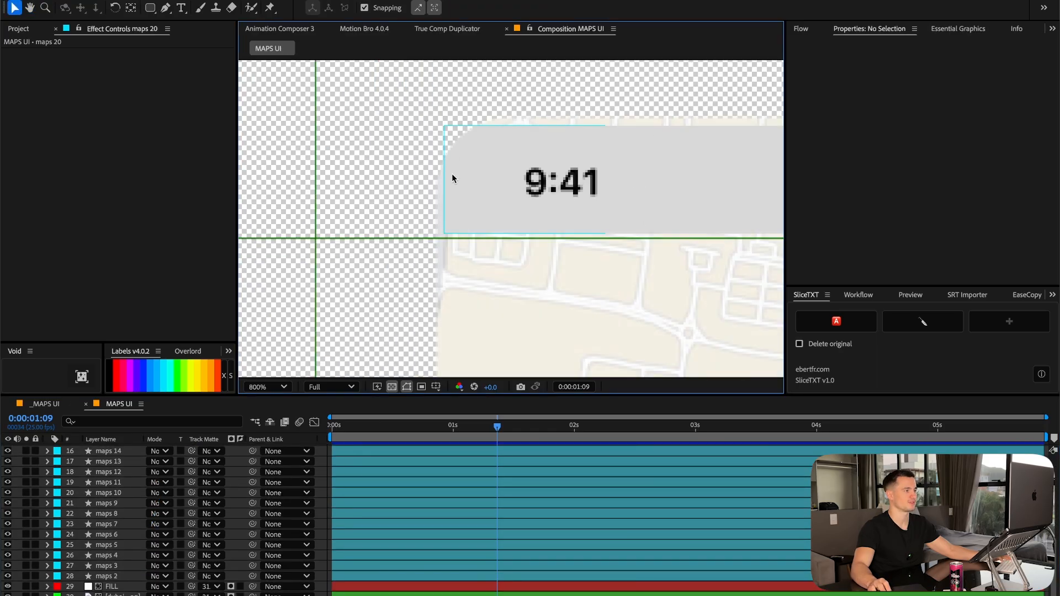
# Parent the bottom search panel layer maps 11 to SCREEN, and rename the two bar layers TOP BAR and SEARCH.
pyautogui.scroll(-5, 508, 280)
pyautogui.hscroll(5, 631, 300)
pyautogui.scroll(-4, 603, 267)
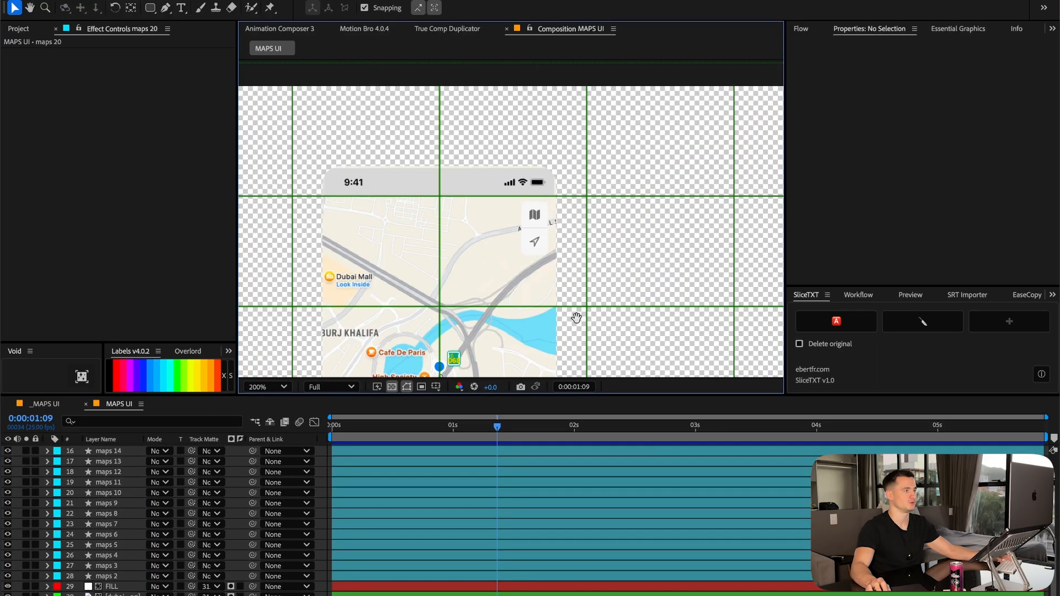
pyautogui.scroll(-5, 576, 317)
pyautogui.scroll(4, 590, 210)
pyautogui.scroll(-1, 659, 183)
pyautogui.click(684, 164)
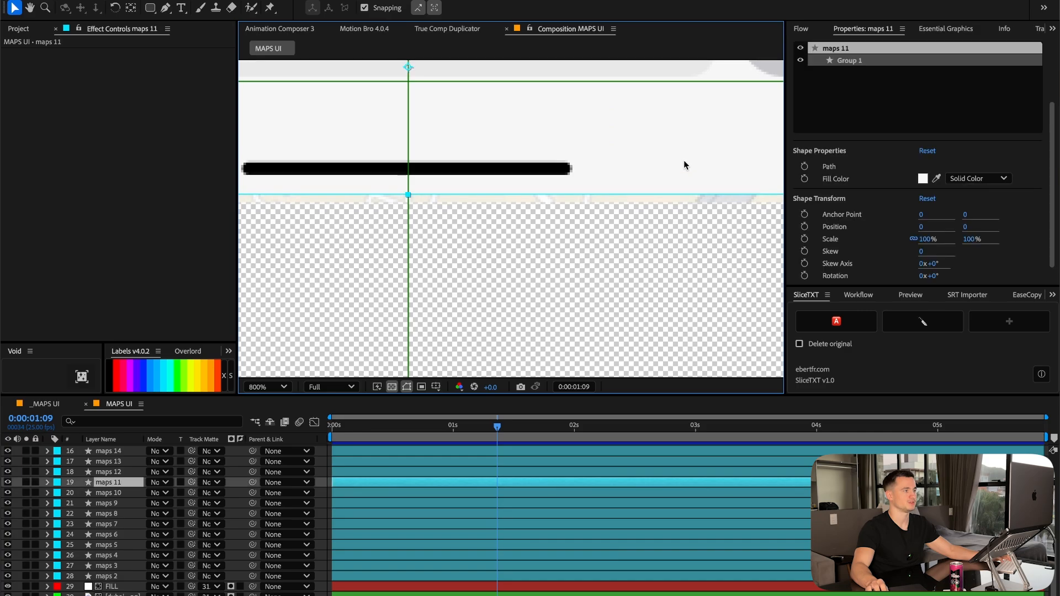
pyautogui.scroll(-1, 684, 165)
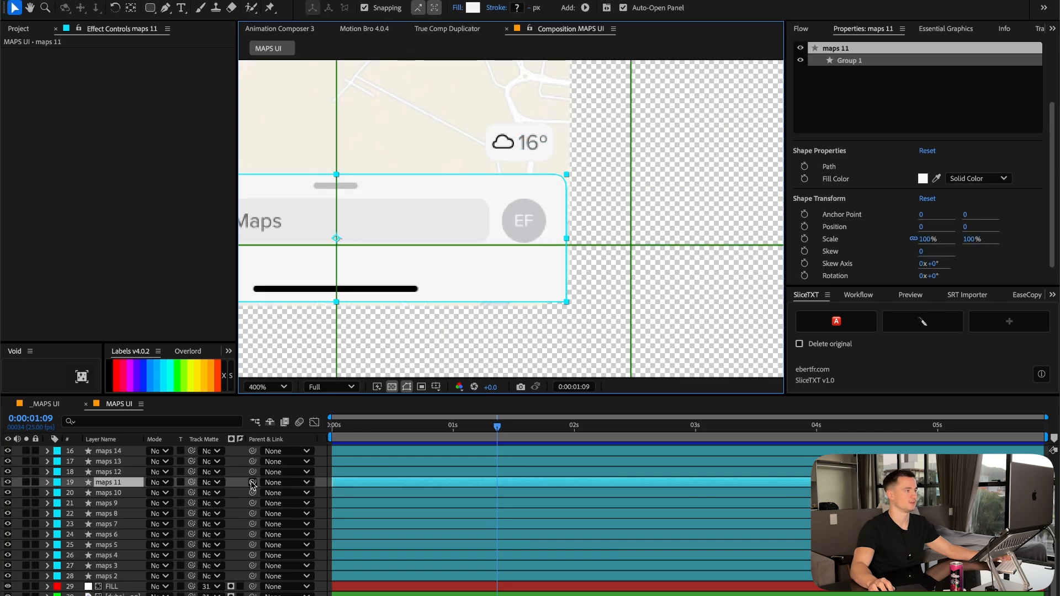
pyautogui.moveTo(252, 484); pyautogui.dragTo(138, 595)
pyautogui.click(125, 514)
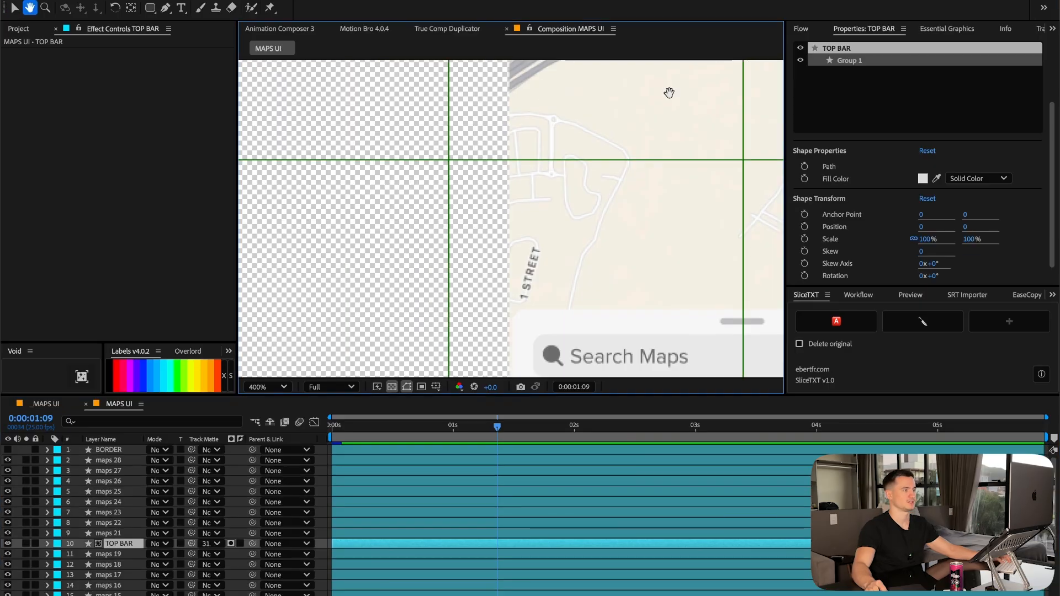
# Select the magnifier icon layer maps 14 beside the Search Maps text and reveal its shape contents.
pyautogui.moveTo(547, 304); pyautogui.dragTo(490, 139)
pyautogui.press('.')
pyautogui.click(474, 166)
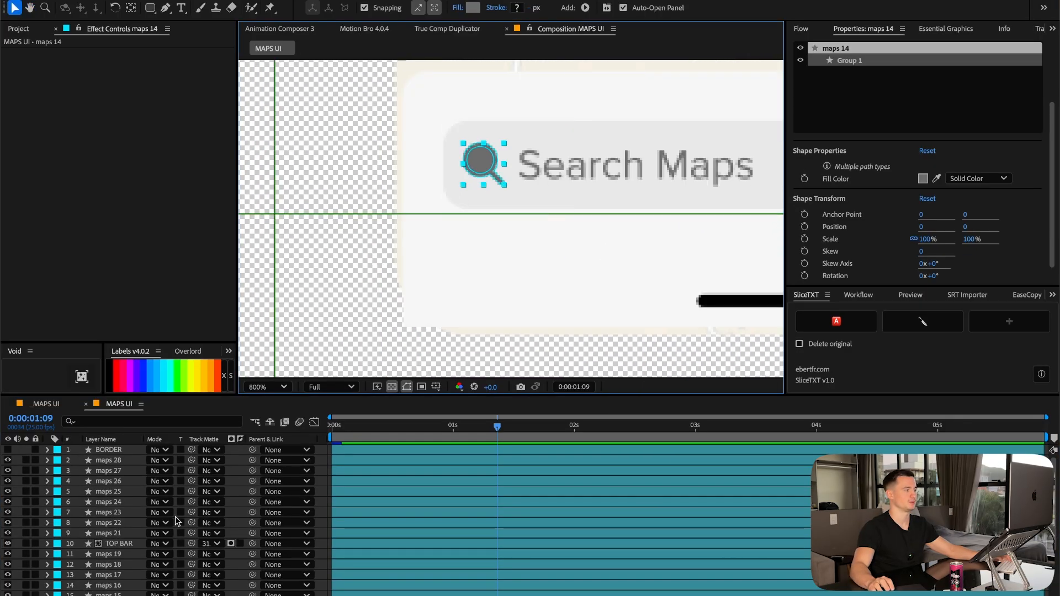
pyautogui.press('.')
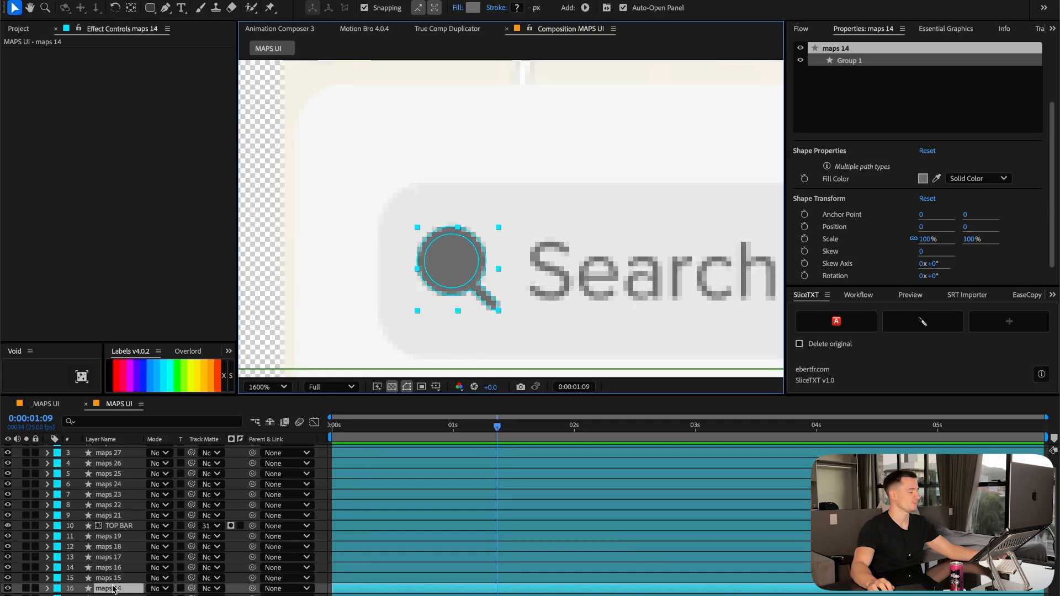
pyautogui.click(107, 590)
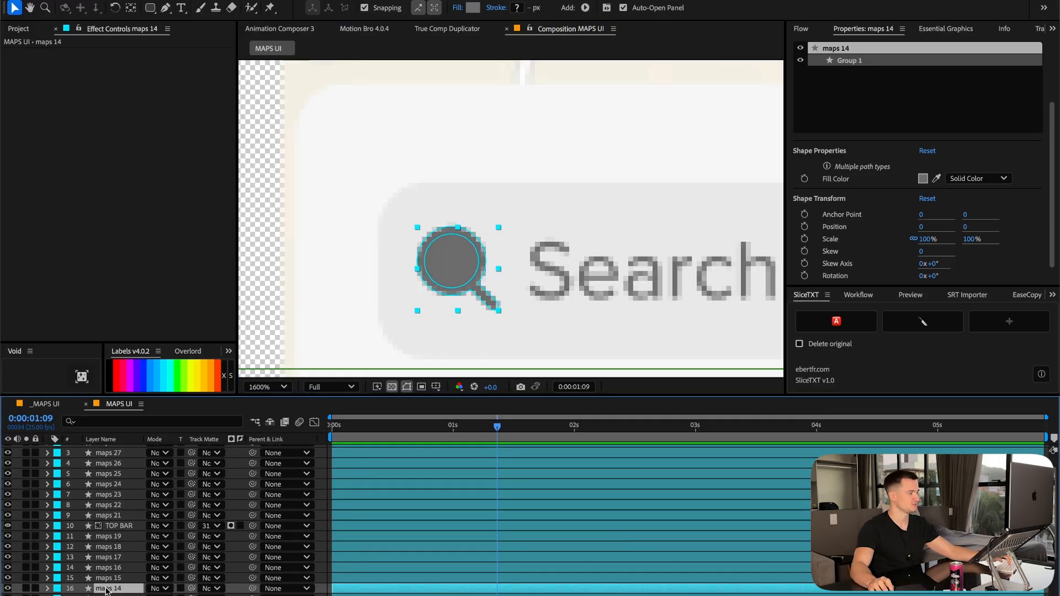
pyautogui.press('u')
pyautogui.press('u')
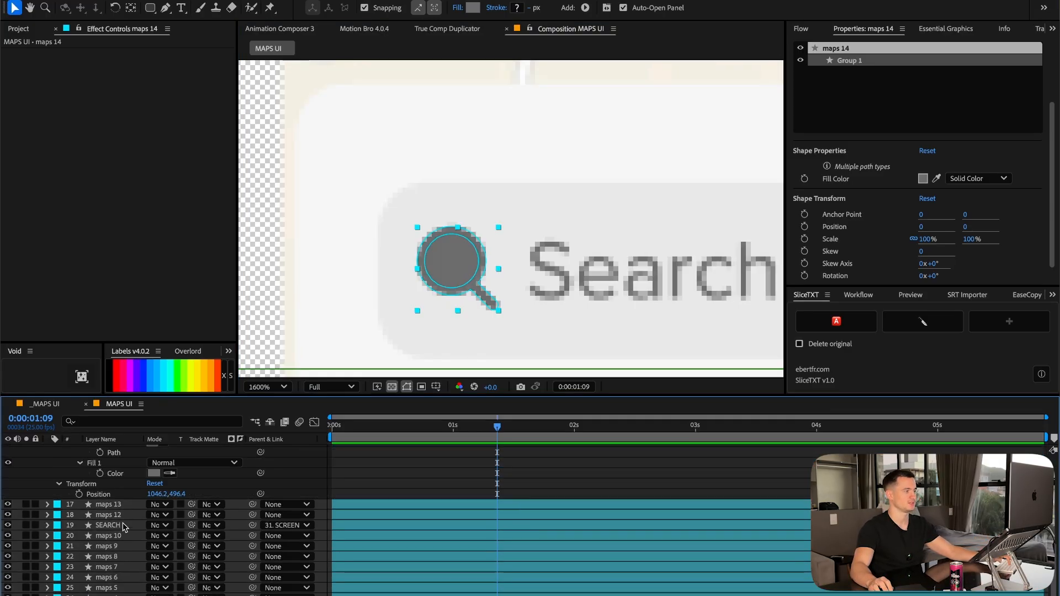
# Try deleting Path 1 and Path 2 in turn from the magnifier icon, undoing each deletion.
pyautogui.click(119, 514)
pyautogui.click(97, 526)
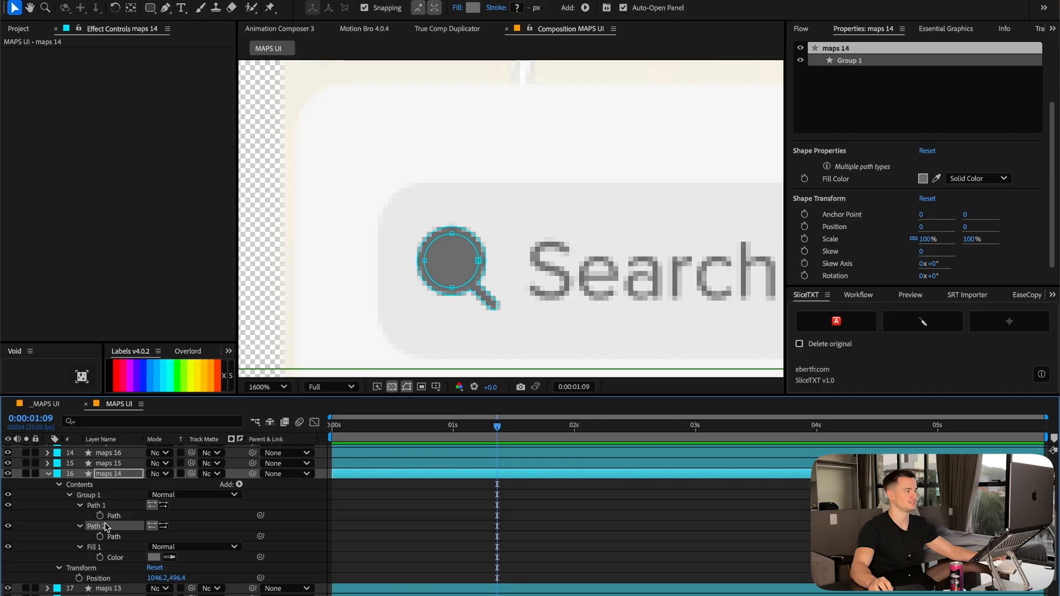
pyautogui.click(79, 526)
pyautogui.click(102, 506)
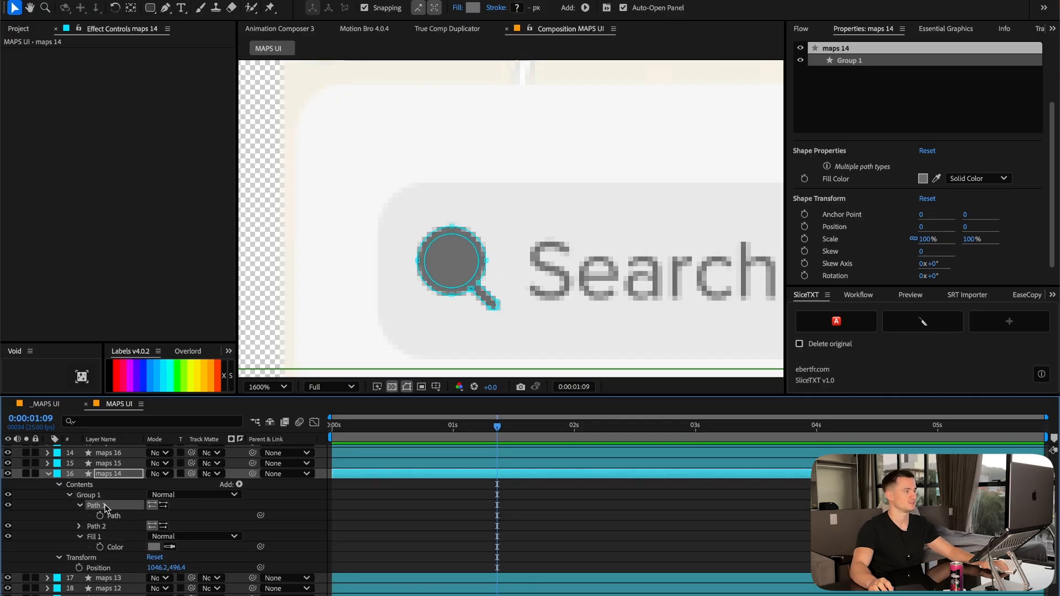
pyautogui.press('Delete')
pyautogui.press('super+z')
pyautogui.click(105, 527)
pyautogui.press('Delete')
pyautogui.press('super+z')
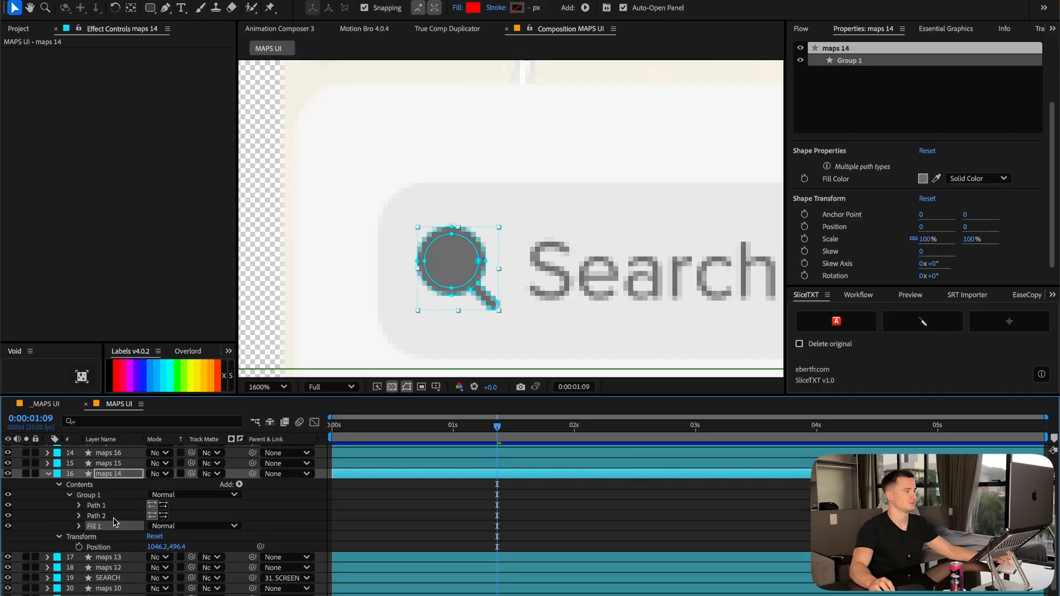
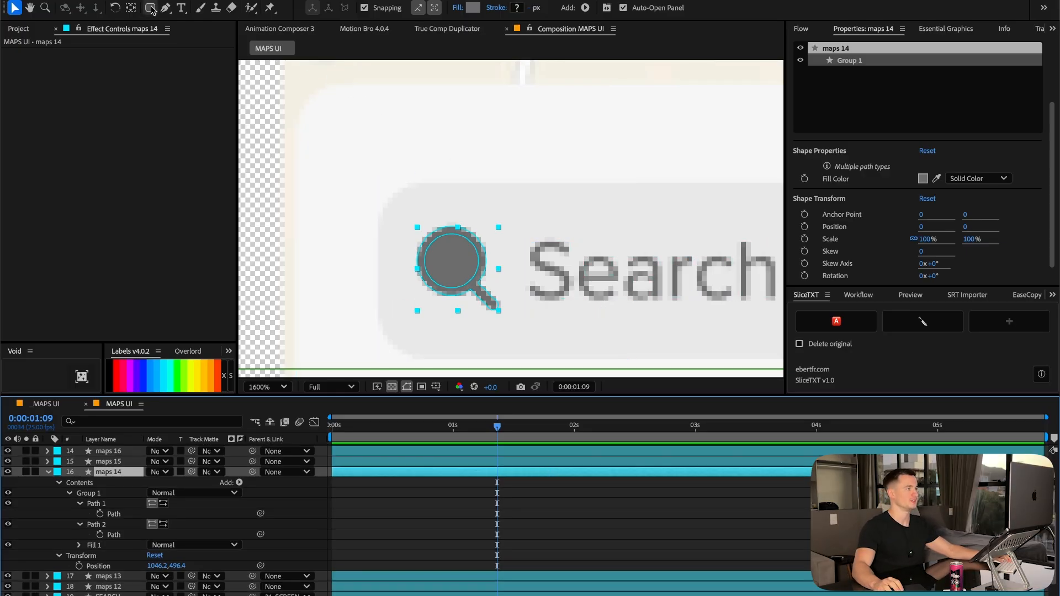
# Draw a circle about 11 px wide over the magnifier's lens with the Ellipse tool, inside the maps 14 layer.
pyautogui.moveTo(150, 8); pyautogui.dragTo(185, 34)
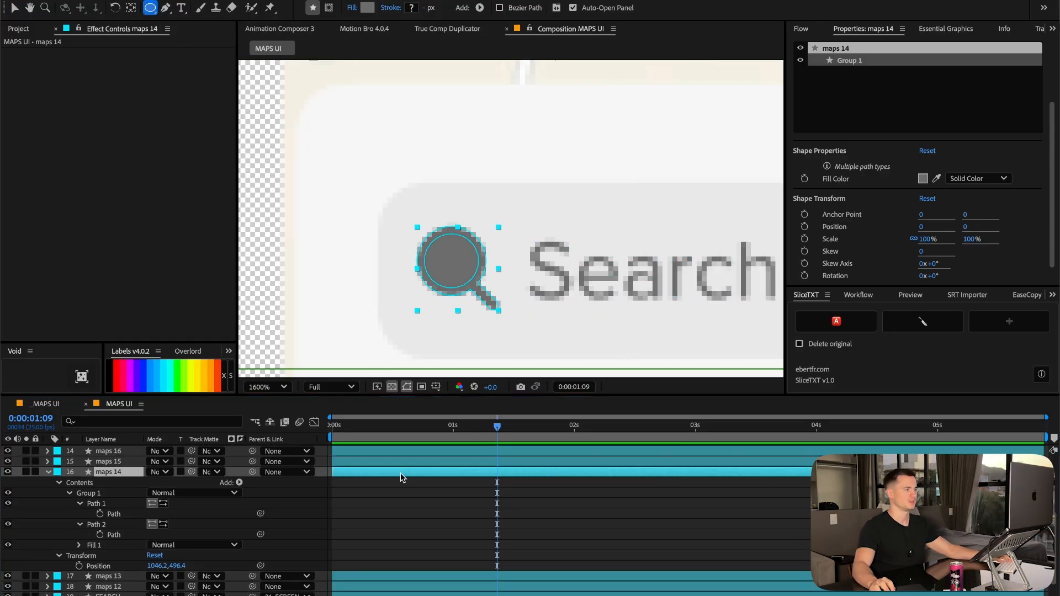
pyautogui.click(48, 472)
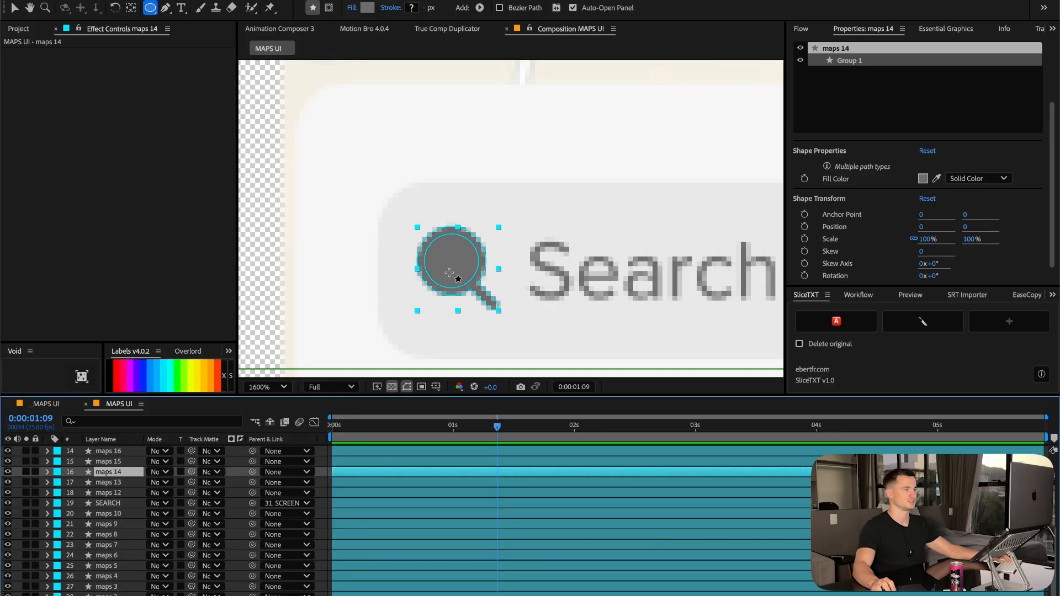
pyautogui.moveTo(491, 330); pyautogui.dragTo(511, 297)
pyautogui.moveTo(150, 7); pyautogui.dragTo(162, 19)
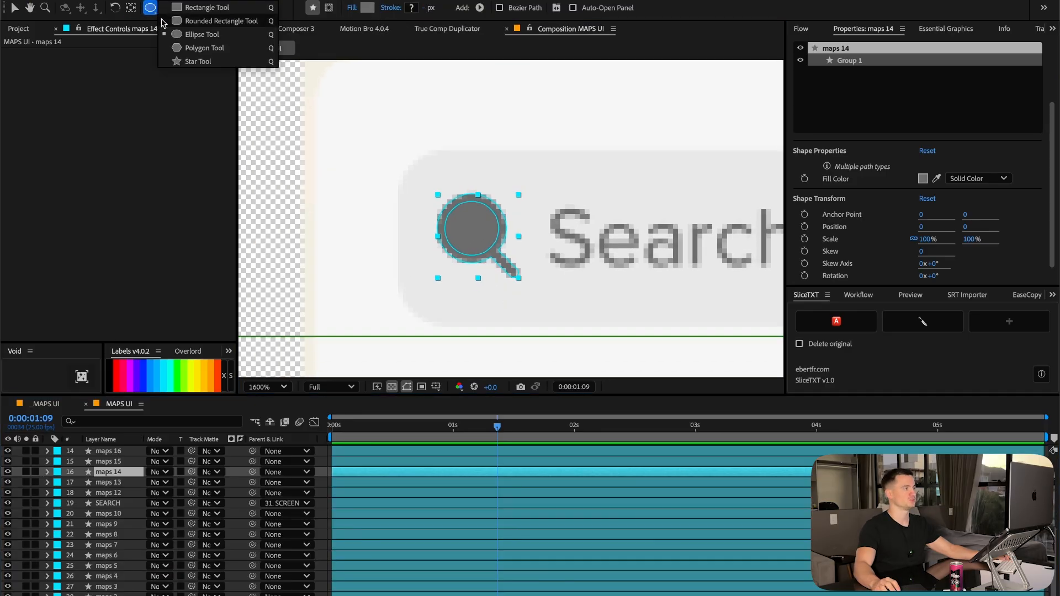
pyautogui.click(201, 34)
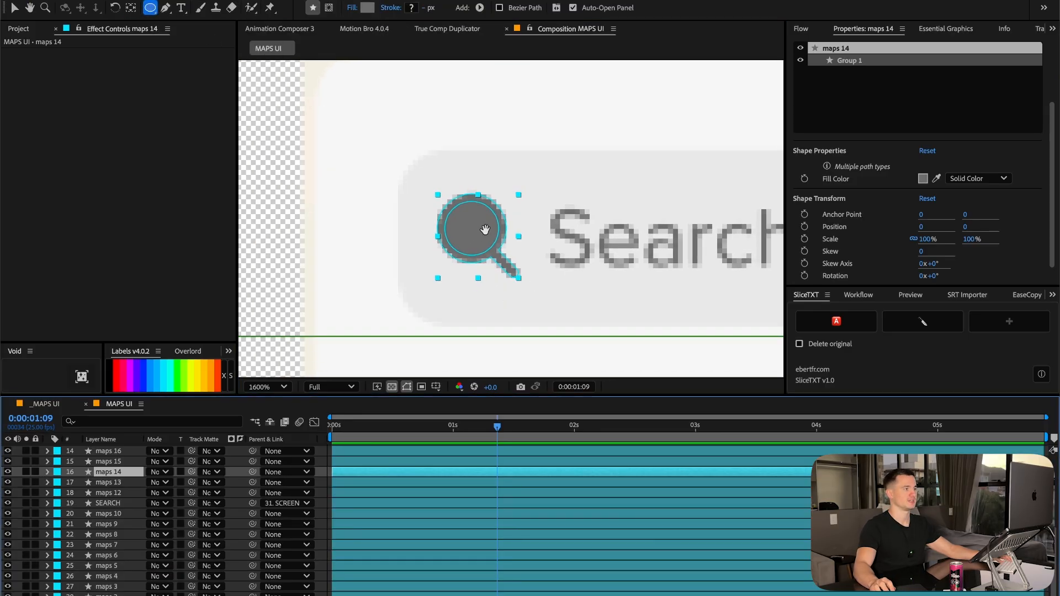
pyautogui.moveTo(480, 227); pyautogui.dragTo(517, 221)
pyautogui.press('u')
pyautogui.press('u')
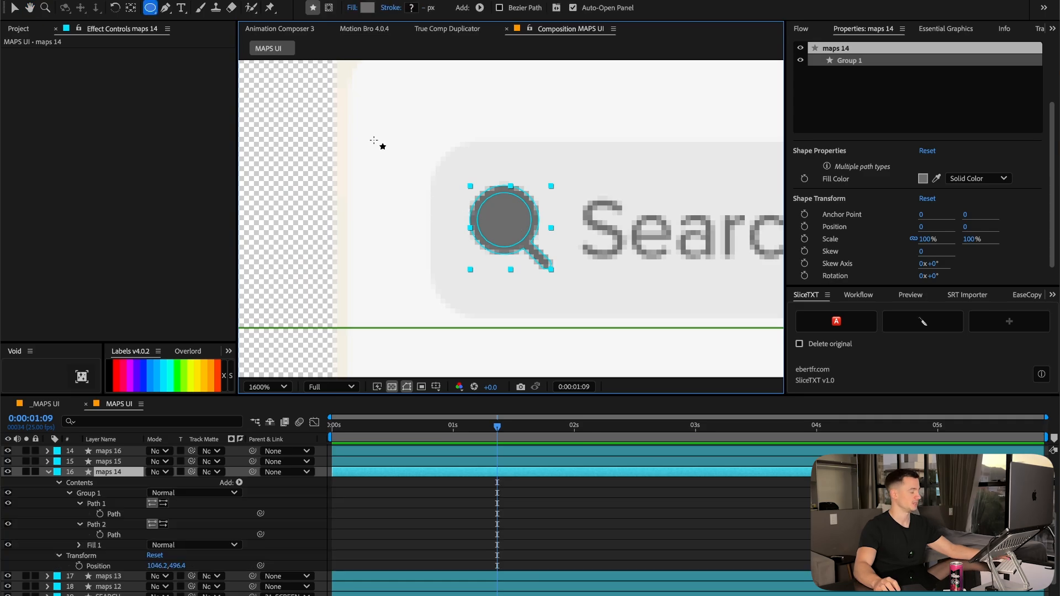
pyautogui.moveTo(380, 146); pyautogui.dragTo(528, 238)
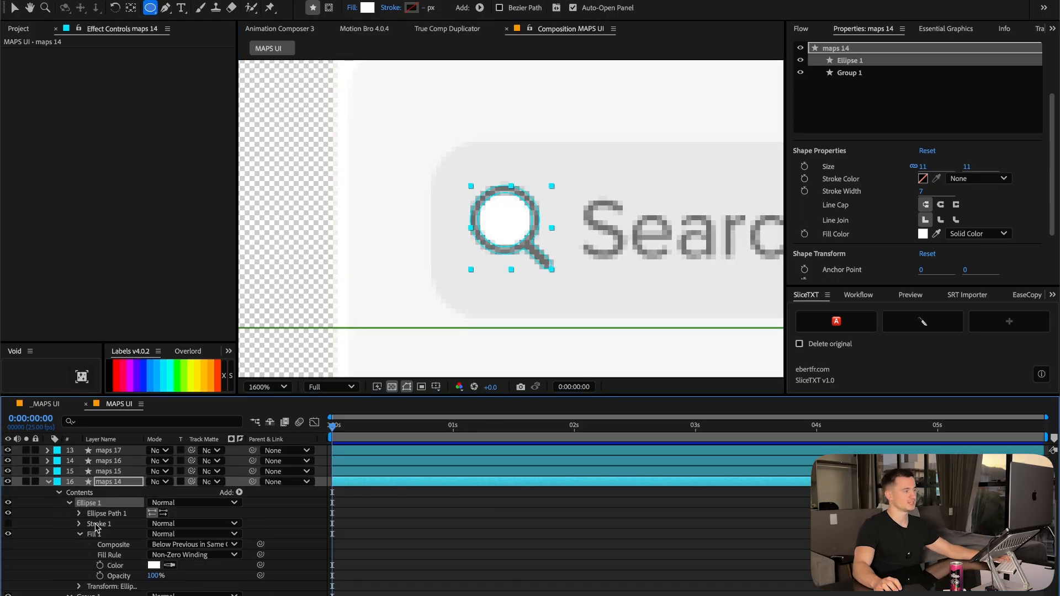
# Replace the lens circle's white fill with a color sampled from the composition using the eyedropper.
pyautogui.click(156, 565)
pyautogui.moveTo(530, 220); pyautogui.dragTo(731, 338)
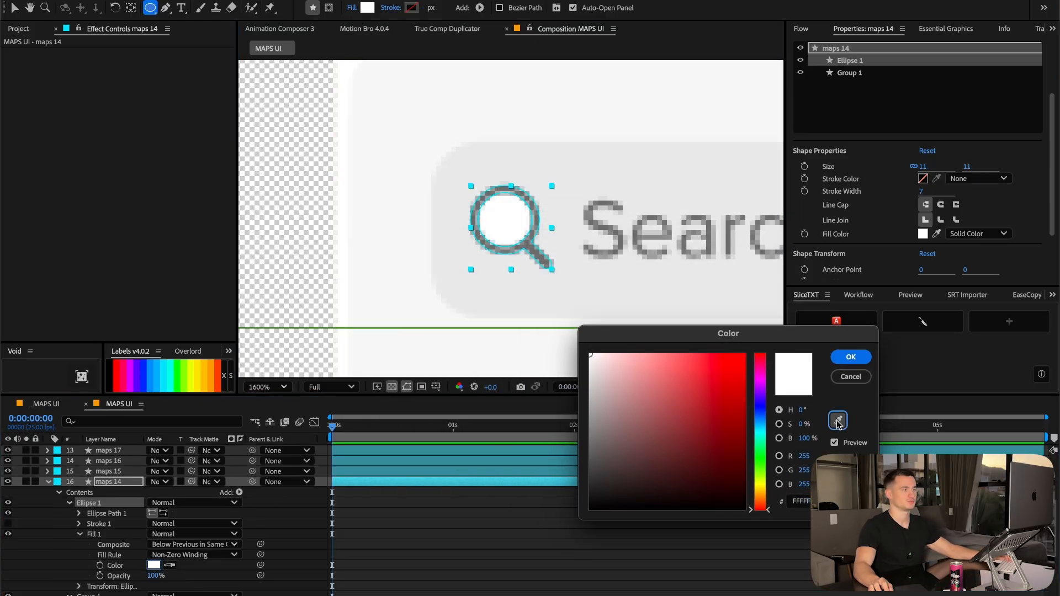
pyautogui.click(838, 420)
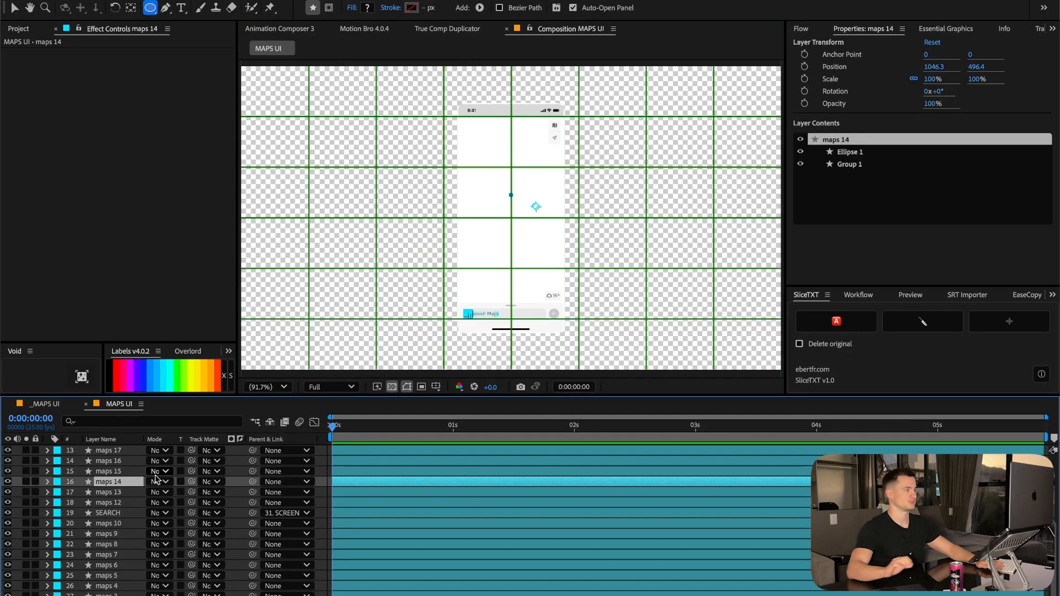
# Rename the maps 14 layer to SEARCH ICON and deselect it.
pyautogui.press('Return')
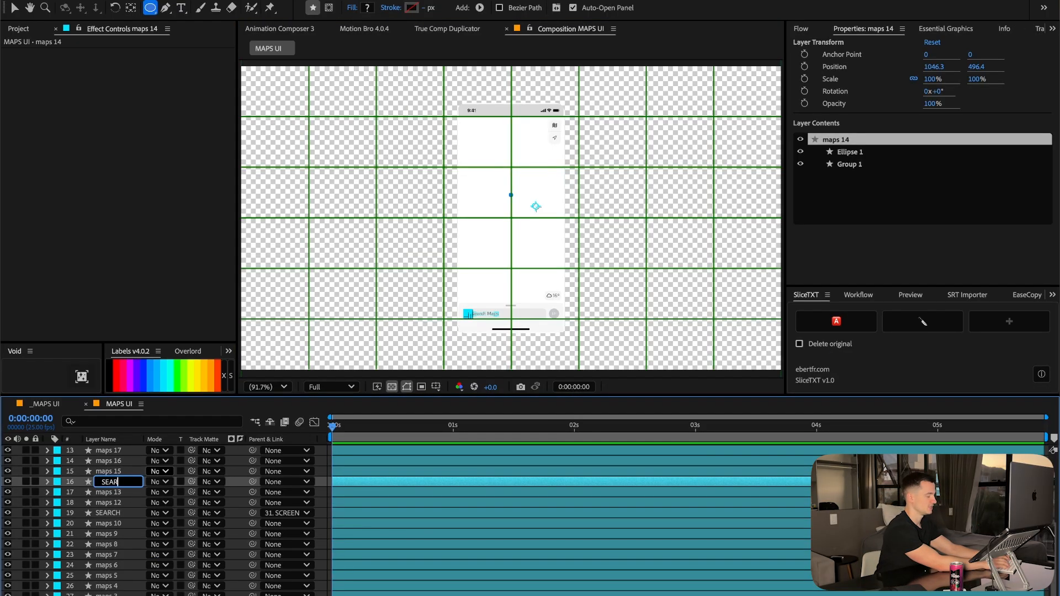
pyautogui.write('SEARCH ICON')
pyautogui.press('Return')
pyautogui.press('F2')
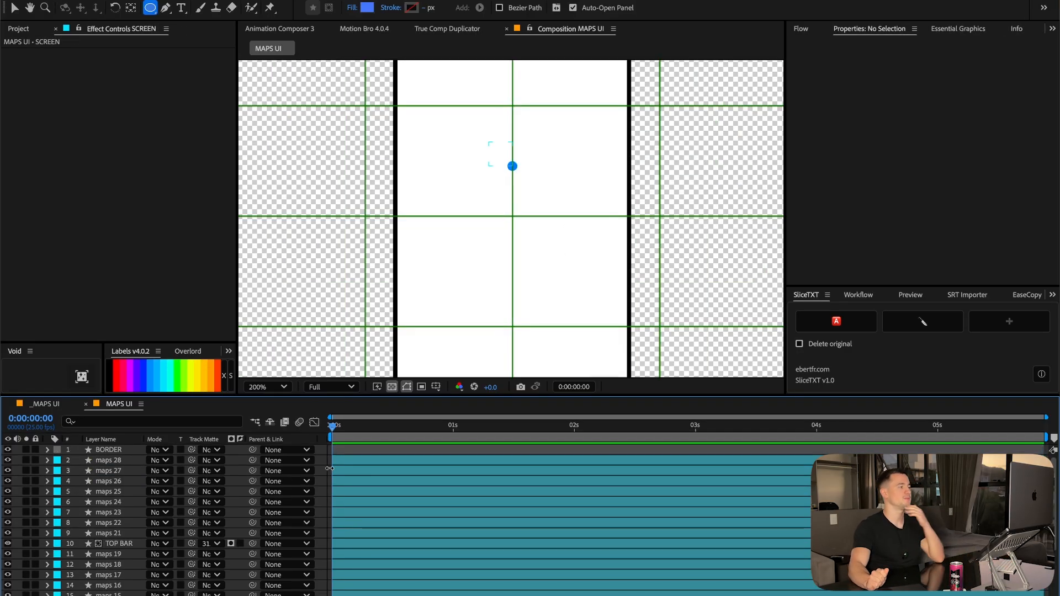
# Examine the blue location dot up close and check the maps 26, maps 23 and maps 25 layers.
pyautogui.press('.')
pyautogui.press('.')
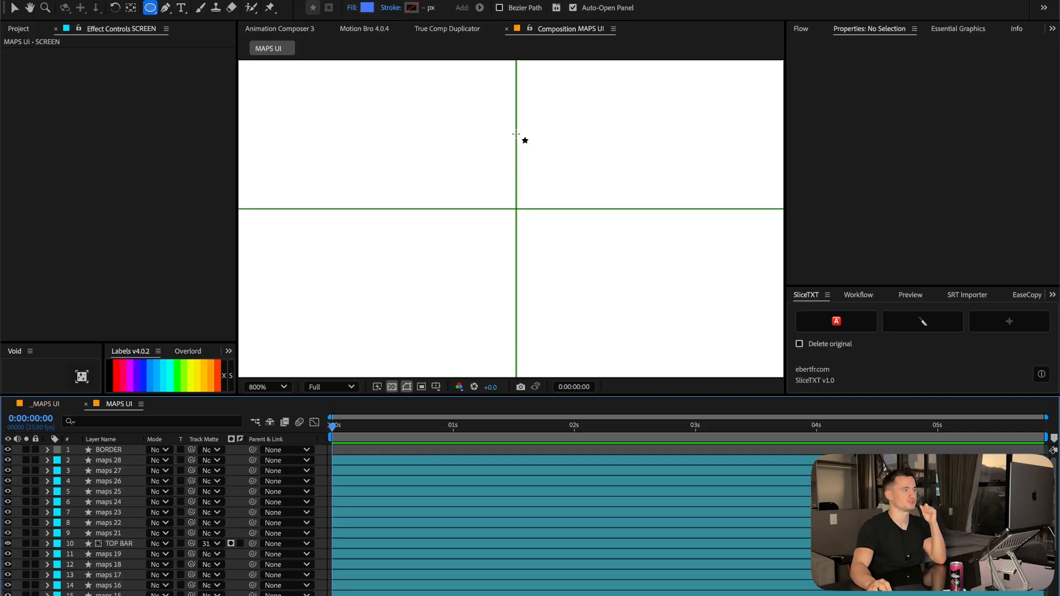
pyautogui.press('h')
pyautogui.moveTo(509, 102); pyautogui.dragTo(540, 380)
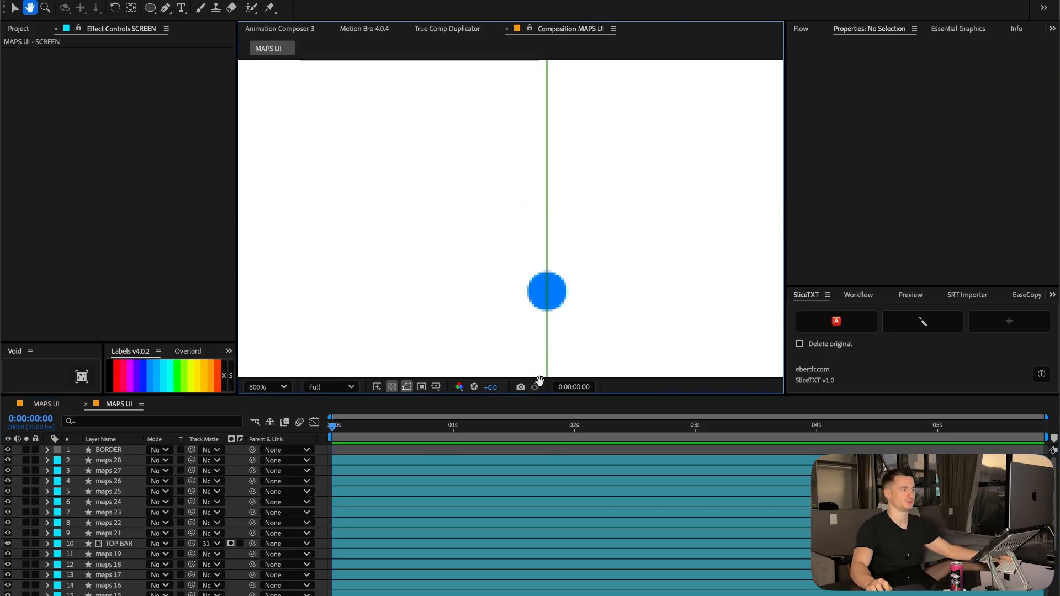
pyautogui.click(122, 481)
pyautogui.click(124, 512)
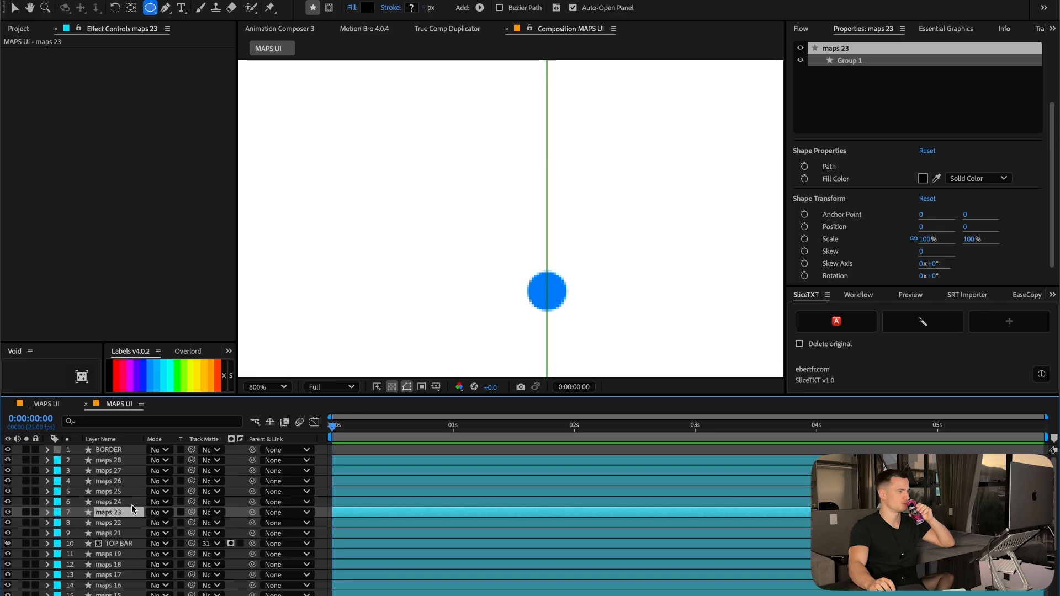
pyautogui.click(118, 491)
# Open Apple Maps UX.ai from the 04_ASSETS folder in Illustrator and capture a screenshot of the location dot and its blue gradient beam.
pyautogui.press('super+Tab')
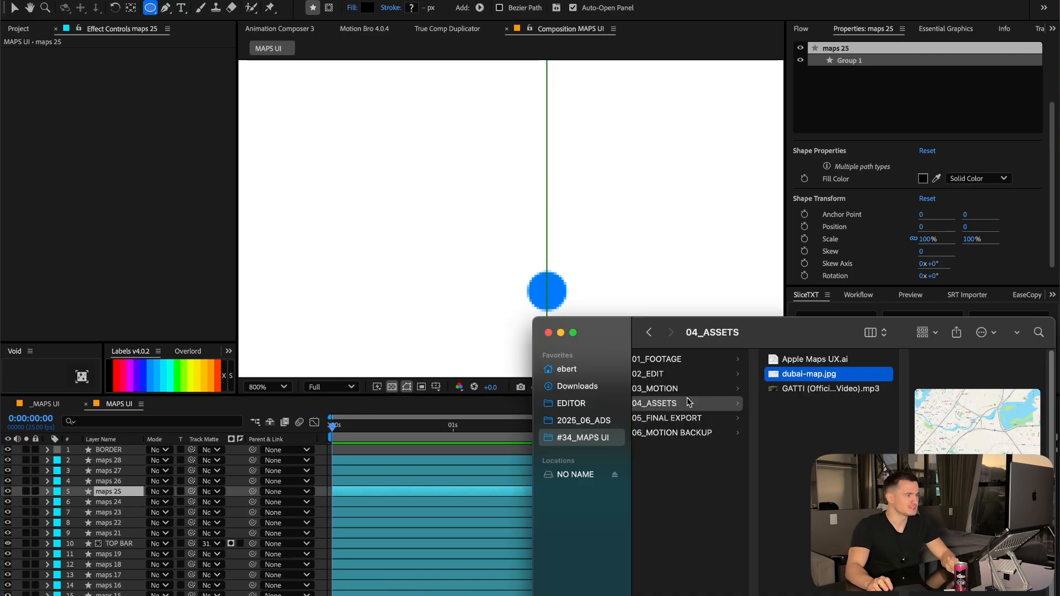
pyautogui.doubleClick(853, 360)
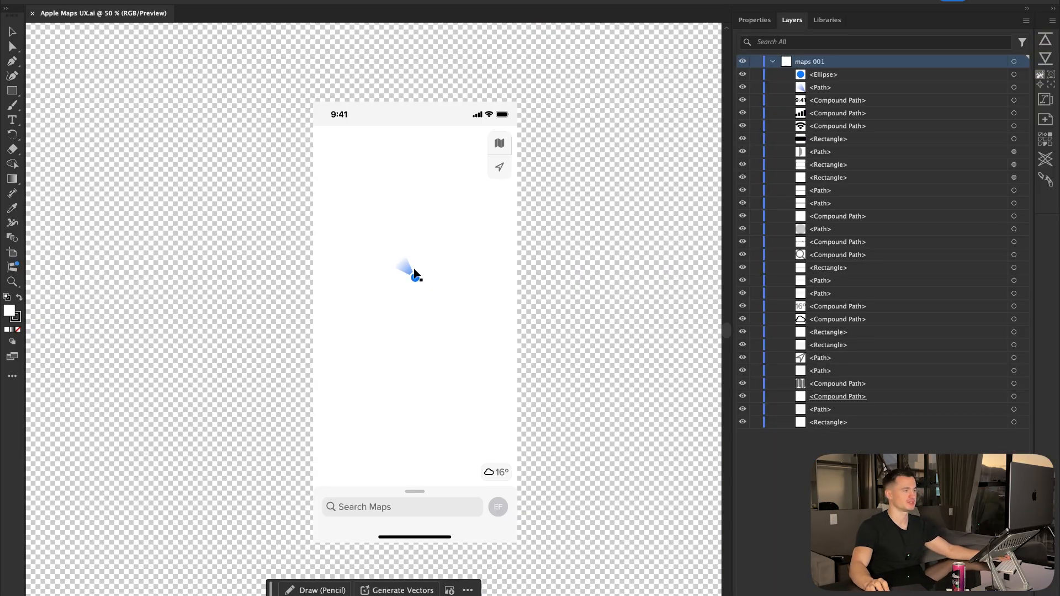
pyautogui.scroll(20, 415, 273)
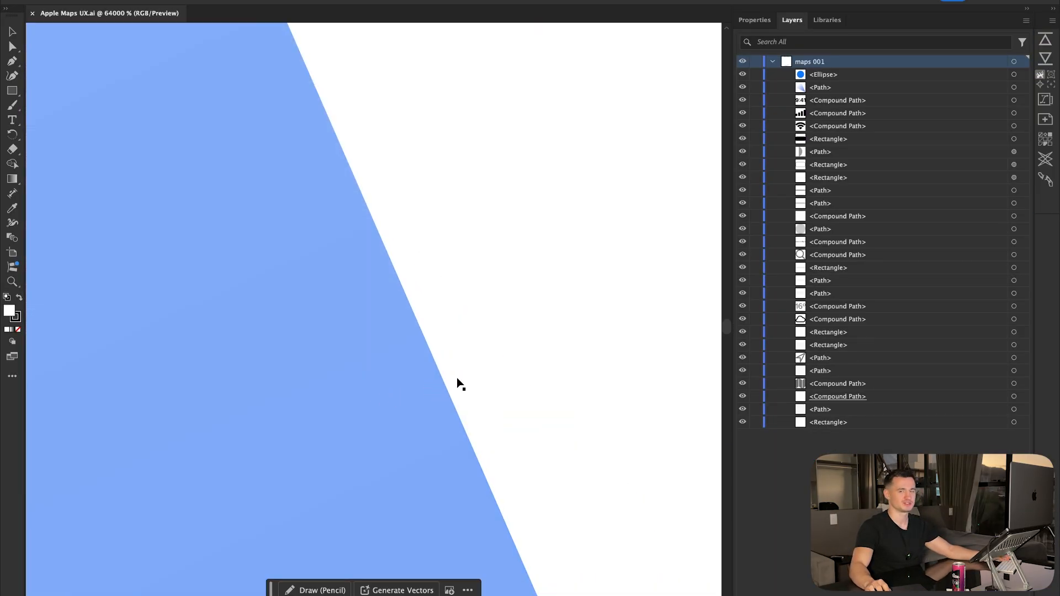
pyautogui.scroll(-20, 457, 380)
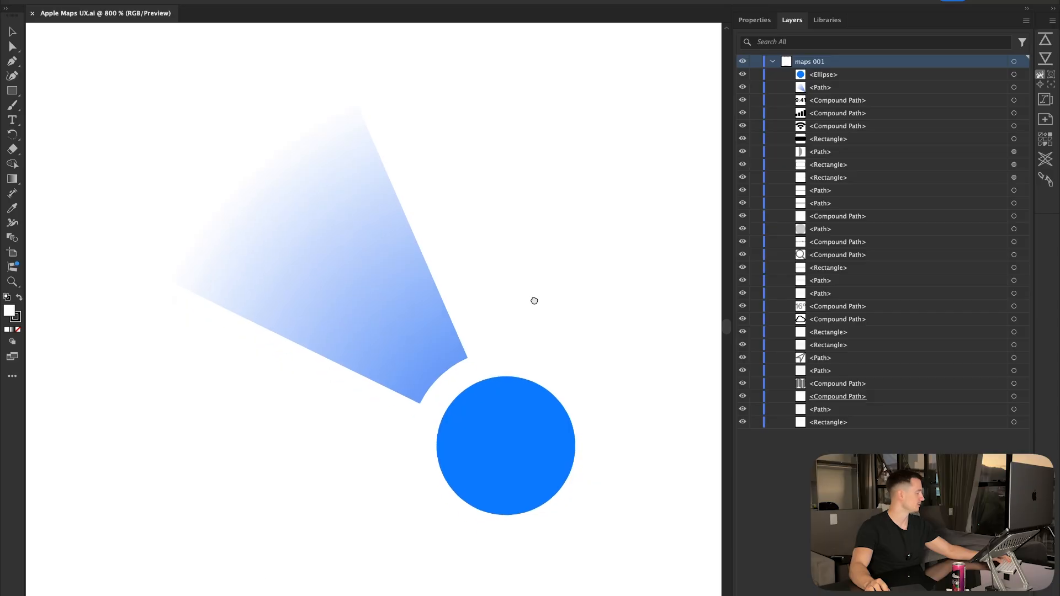
pyautogui.scroll(-2, 530, 299)
pyautogui.moveTo(505, 273); pyautogui.dragTo(635, 311)
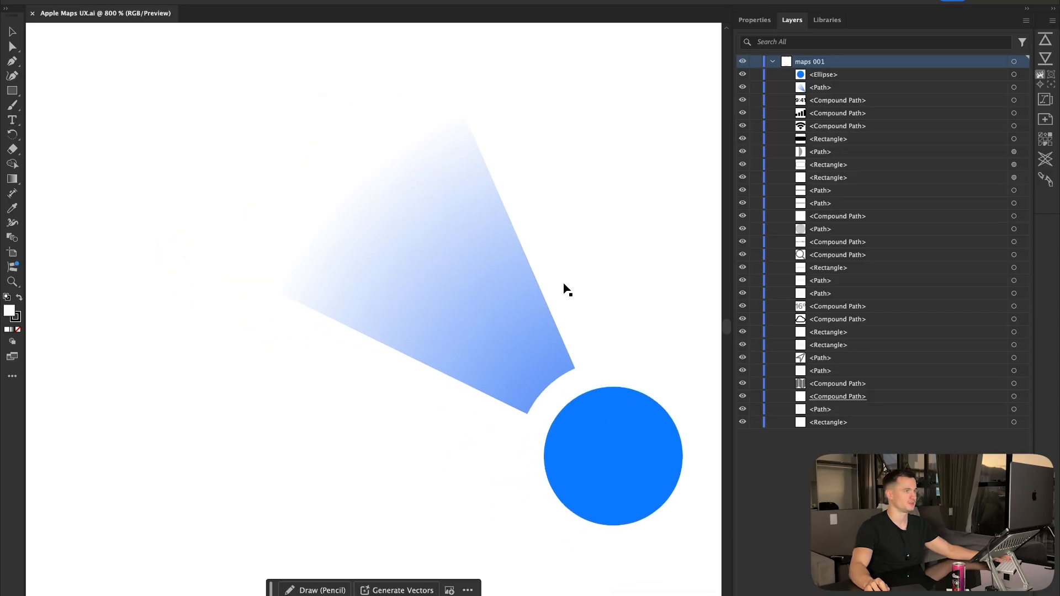
pyautogui.click(797, 435)
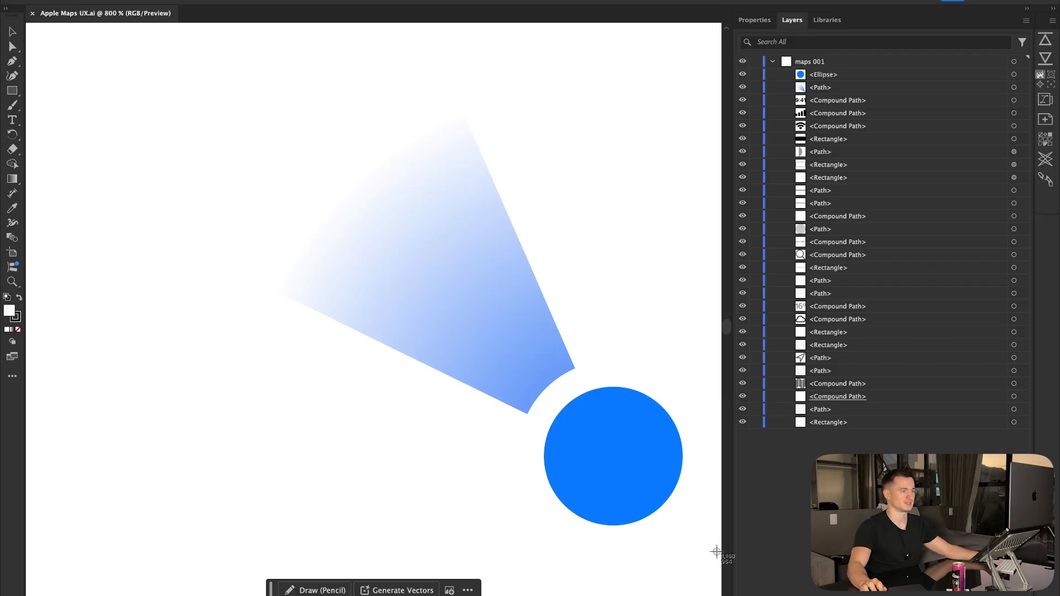
pyautogui.moveTo(717, 551); pyautogui.dragTo(130, 24)
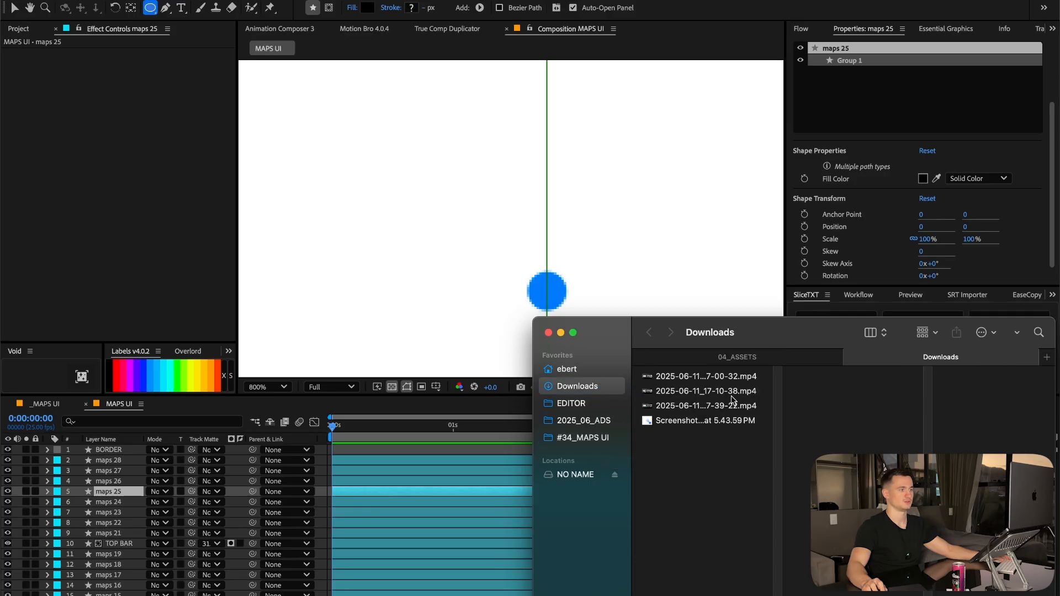
# Move the location dot screenshot from Downloads into the 04_ASSETS folder and rename it blue ball.
pyautogui.moveTo(717, 420); pyautogui.dragTo(846, 408)
pyautogui.press('Return')
pyautogui.write('blue ball')
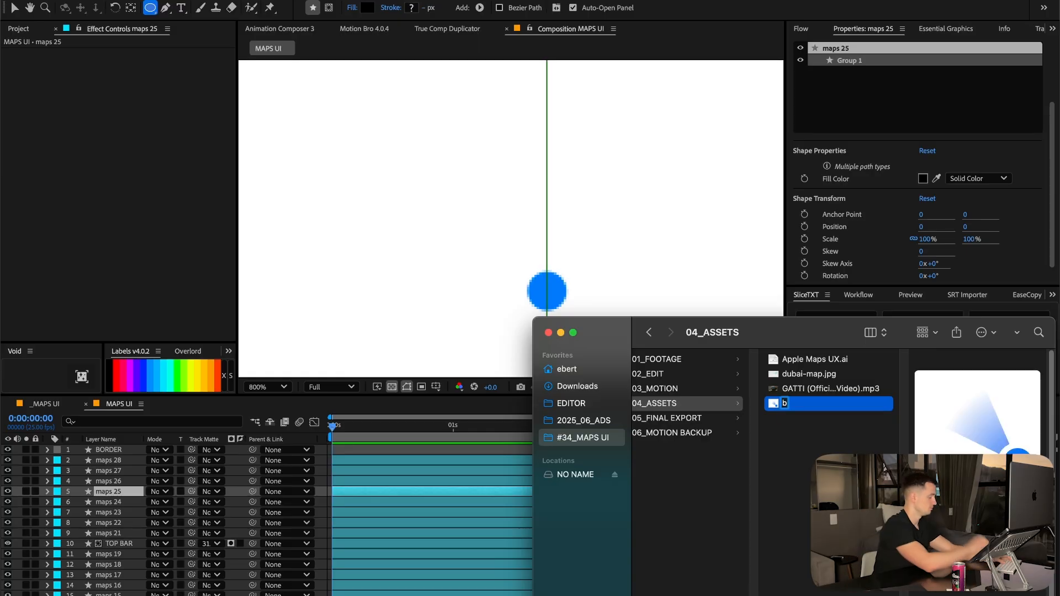
pyautogui.press('Return')
# Add blue ball.png to the MAPS UI composition as the top layer and hide it.
pyautogui.moveTo(392, 475); pyautogui.dragTo(391, 472)
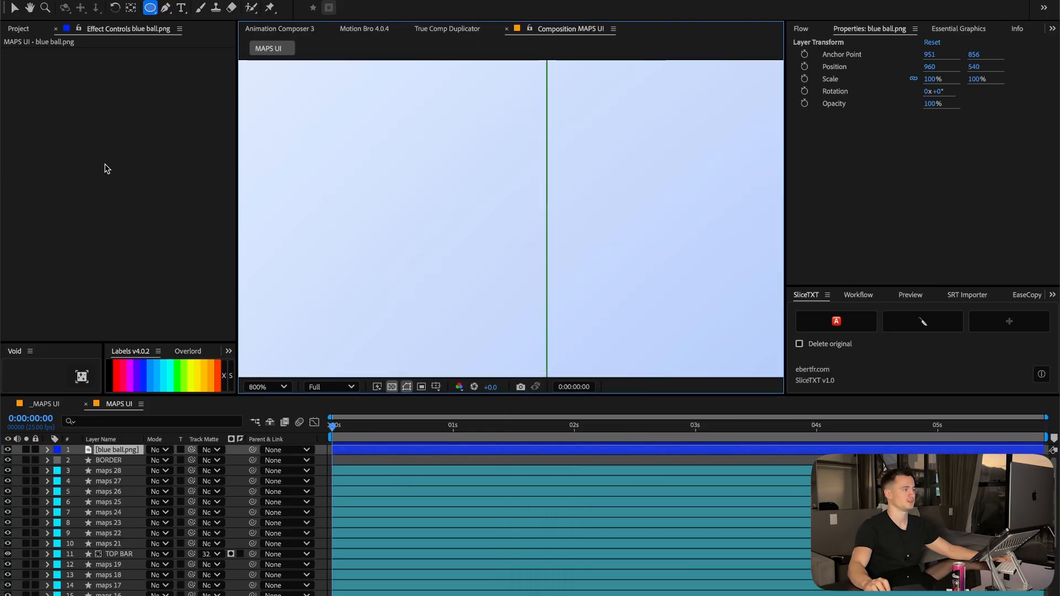
pyautogui.click(20, 29)
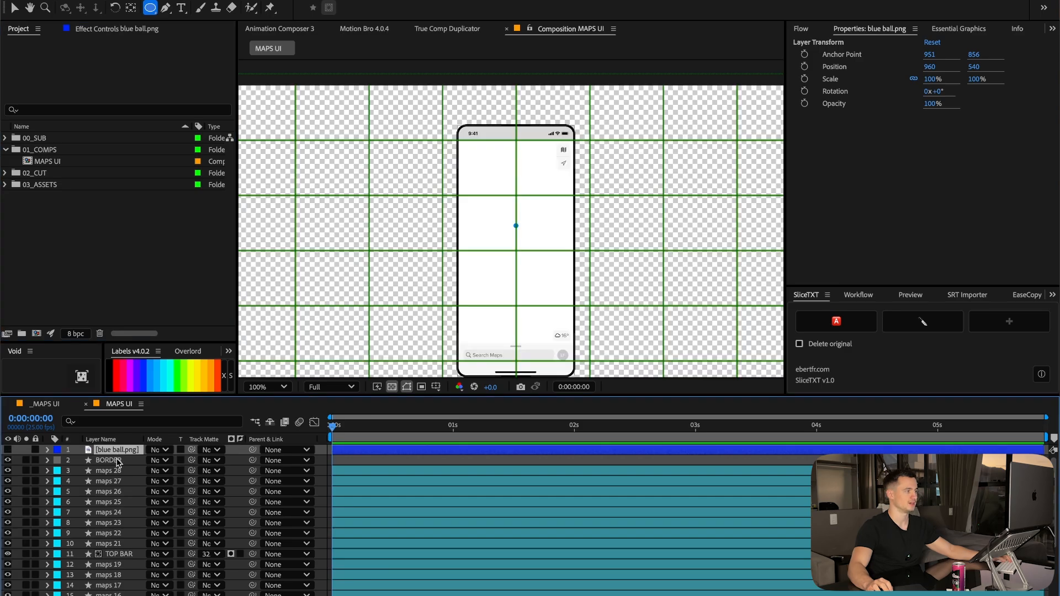
# Identify the location dot and beam layers, maps 28 and maps 27, and move both above the BORDER layer.
pyautogui.click(116, 460)
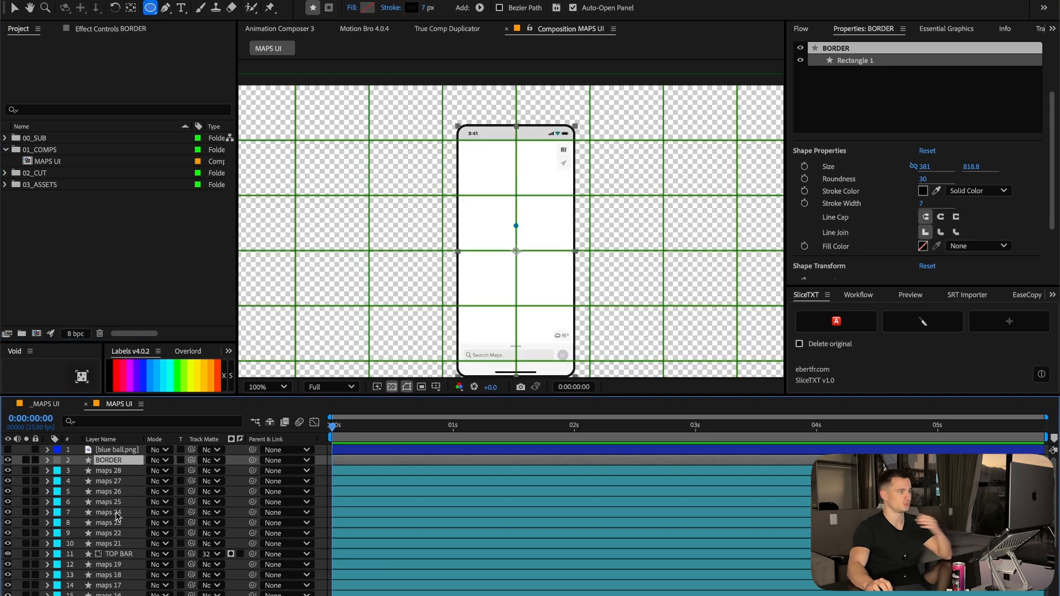
pyautogui.click(112, 512)
pyautogui.scroll(5, 504, 204)
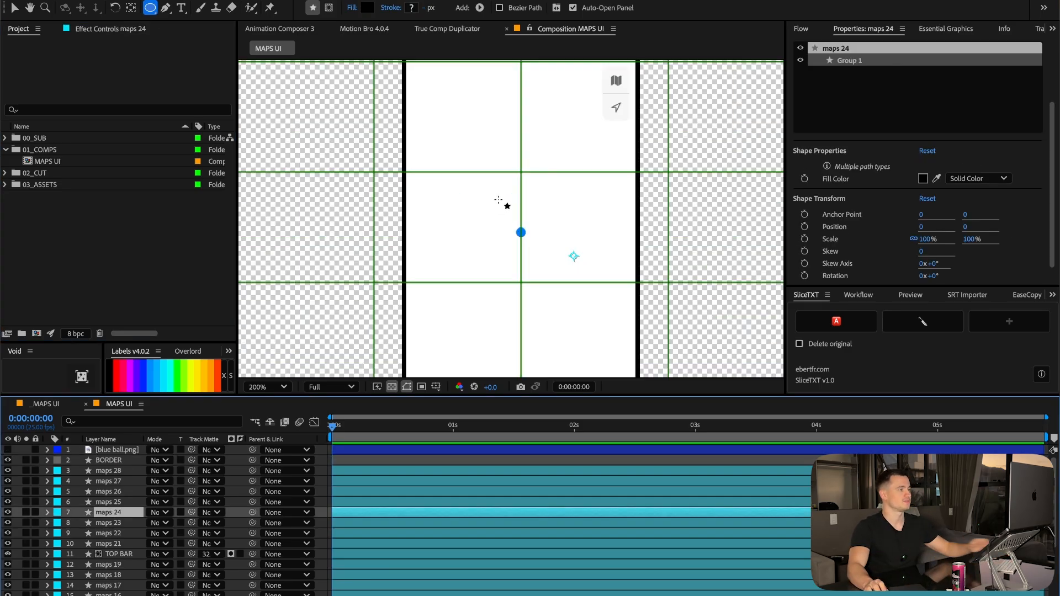
pyautogui.press('v')
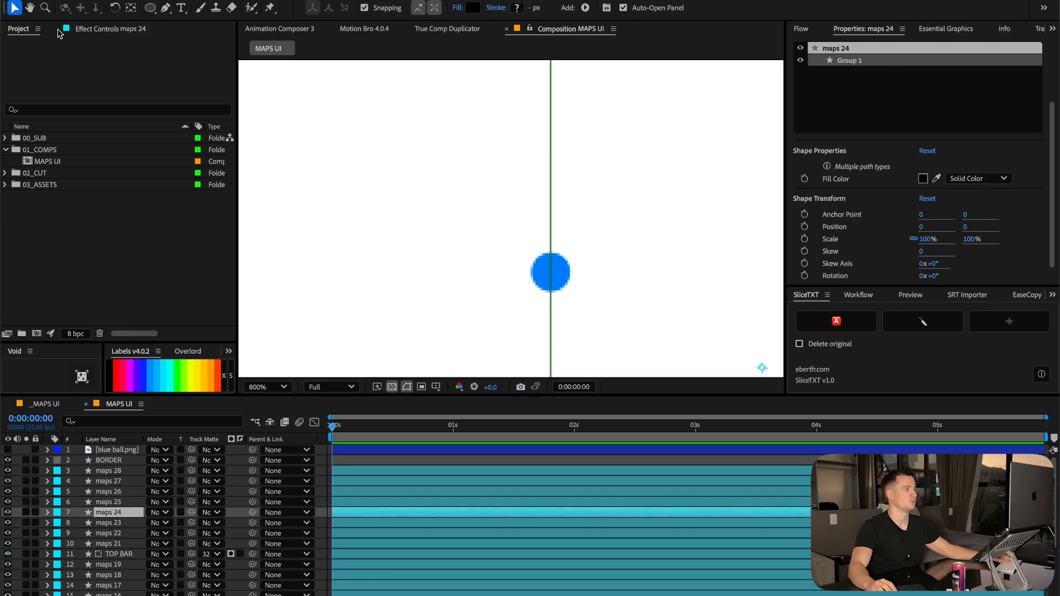
pyautogui.click(107, 533)
pyautogui.click(116, 491)
pyautogui.click(120, 482)
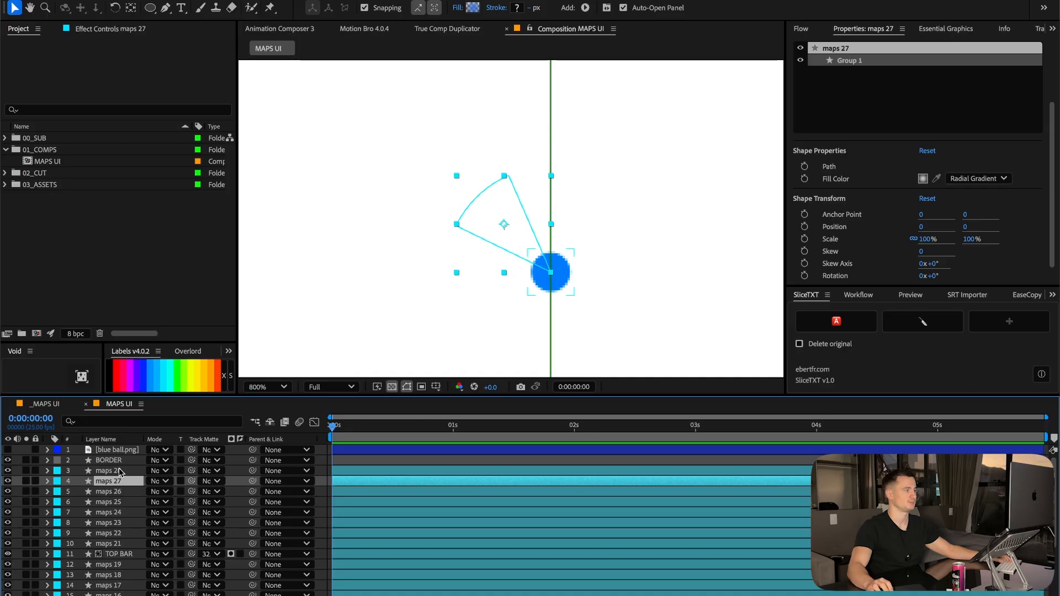
pyautogui.keyDown('shift'); pyautogui.click(121, 471); pyautogui.keyUp('shift')
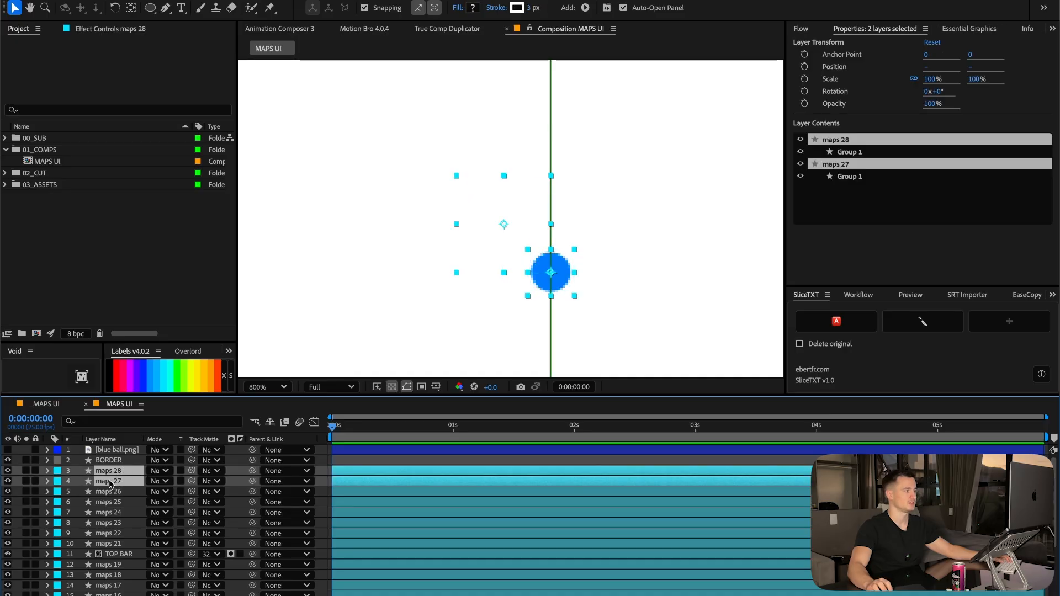
pyautogui.moveTo(109, 481); pyautogui.dragTo(114, 454)
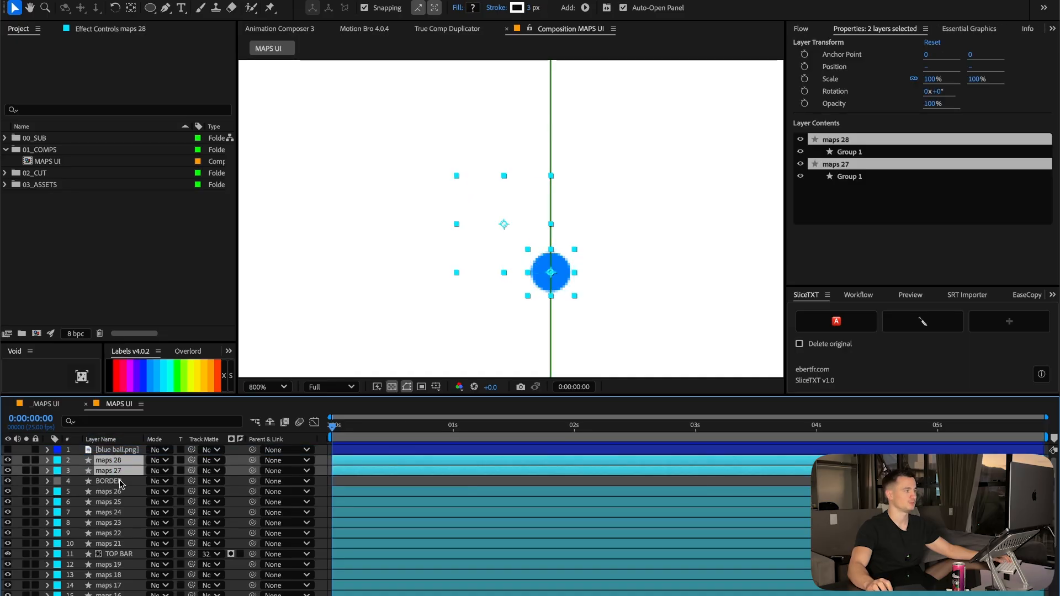
# Create a null object and position it at the center of the blue location dot.
pyautogui.click(326, 483)
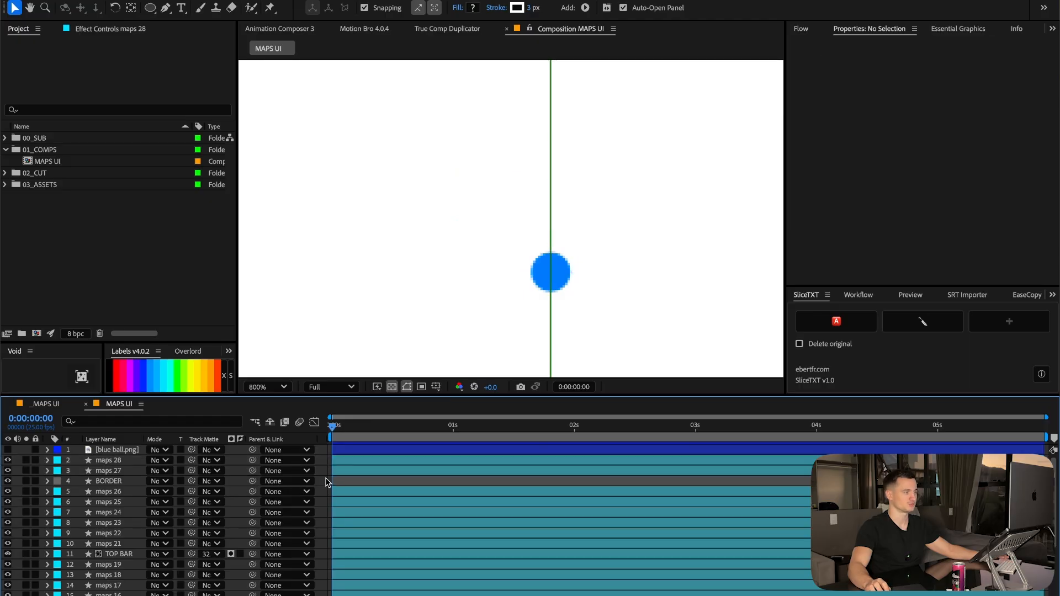
pyautogui.click(215, 0)
pyautogui.moveTo(233, 0)
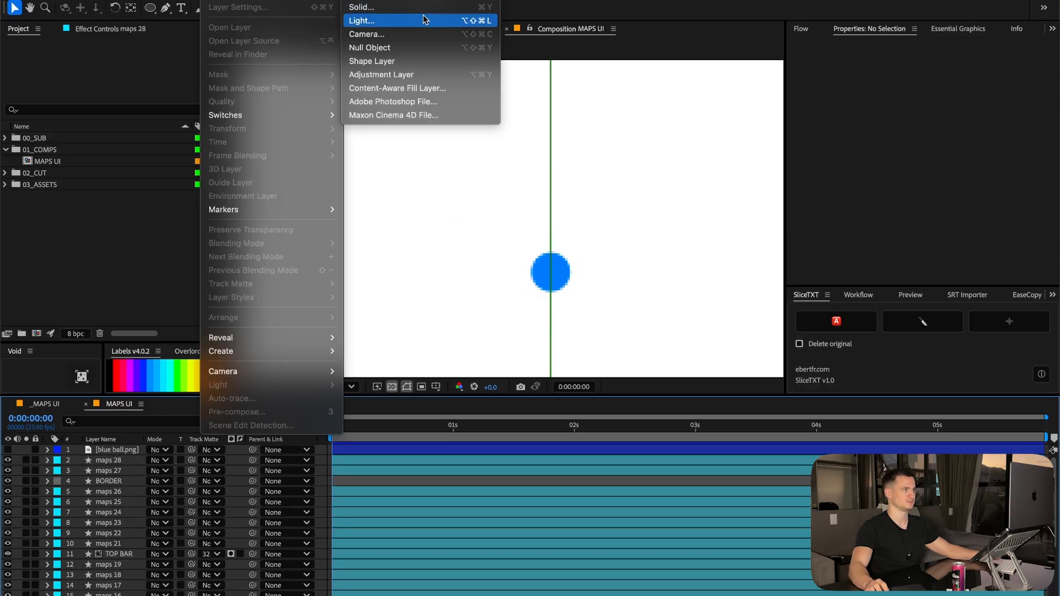
pyautogui.click(421, 48)
pyautogui.moveTo(534, 241); pyautogui.dragTo(525, 237)
pyautogui.scroll(8, 529, 232)
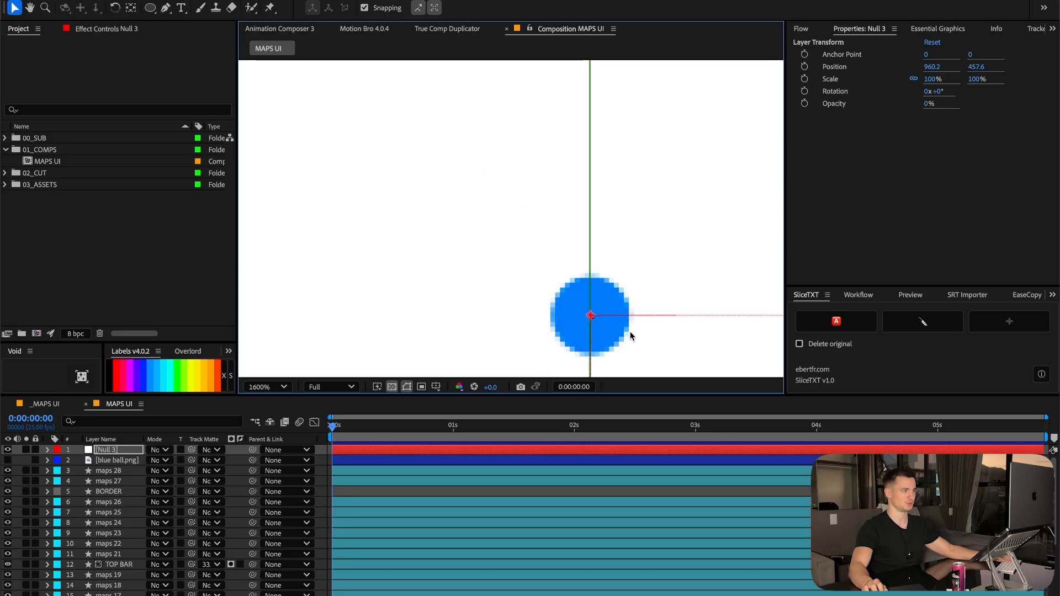
# Rename the new null layer to BALL CTRL.
pyautogui.click(123, 449)
pyautogui.press('Return')
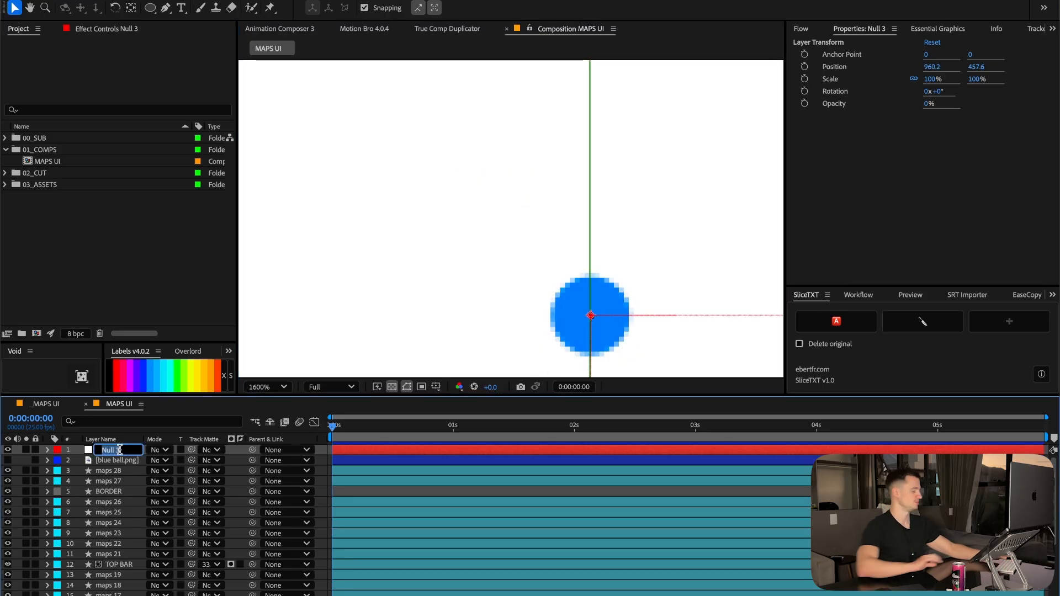
pyautogui.write('BAL')
pyautogui.write('L CTR')
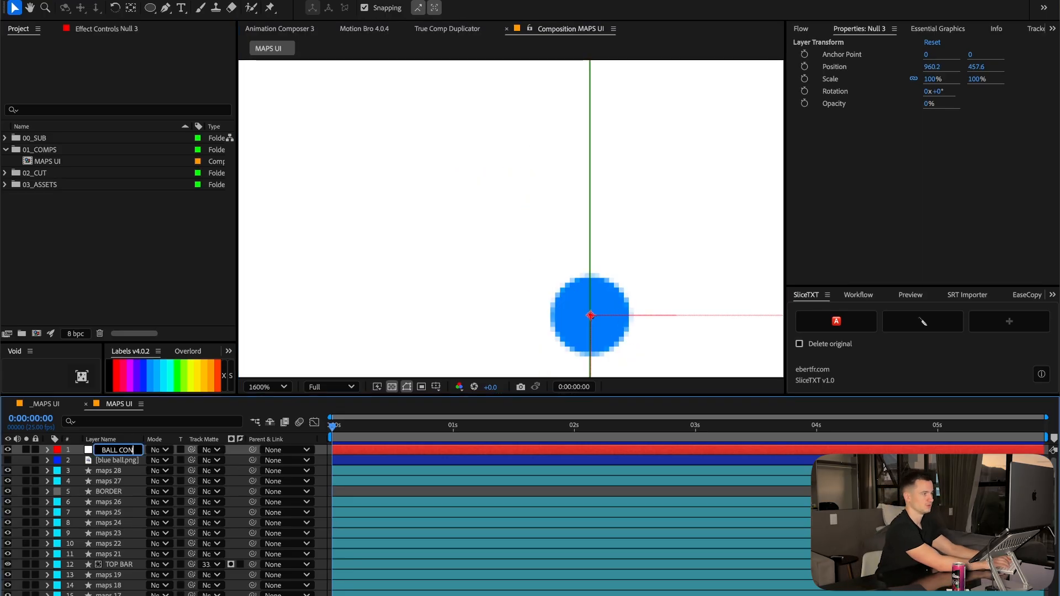
pyautogui.write('L')
pyautogui.press('Return')
# Give the BALL CTRL, maps 28 and maps 27 layers the same blue label color.
pyautogui.click(141, 380)
pyautogui.keyDown('shift'); pyautogui.click(108, 470); pyautogui.keyUp('shift')
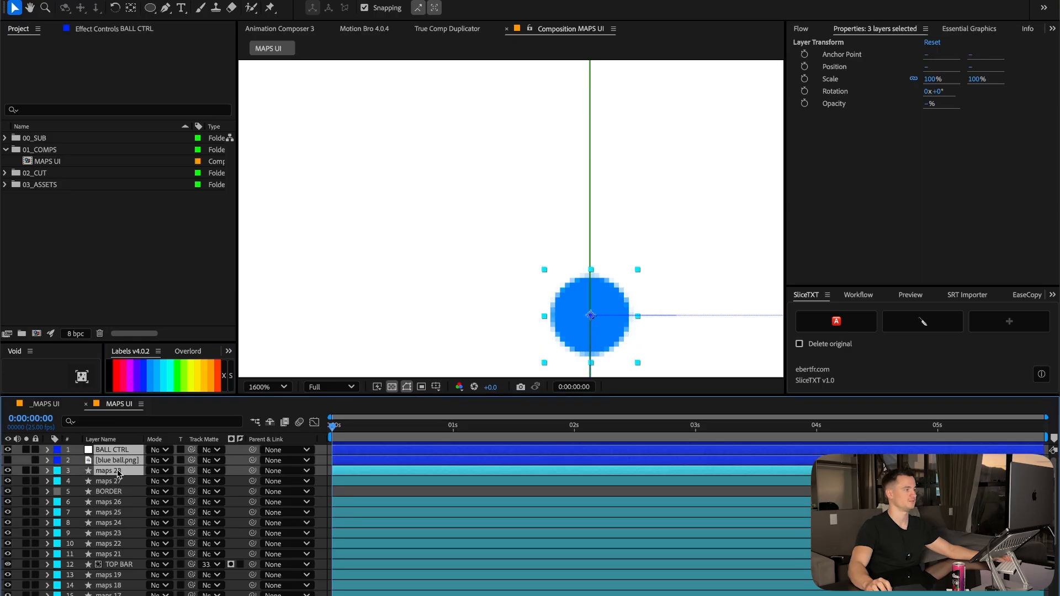
pyautogui.click(140, 377)
pyautogui.click(118, 480)
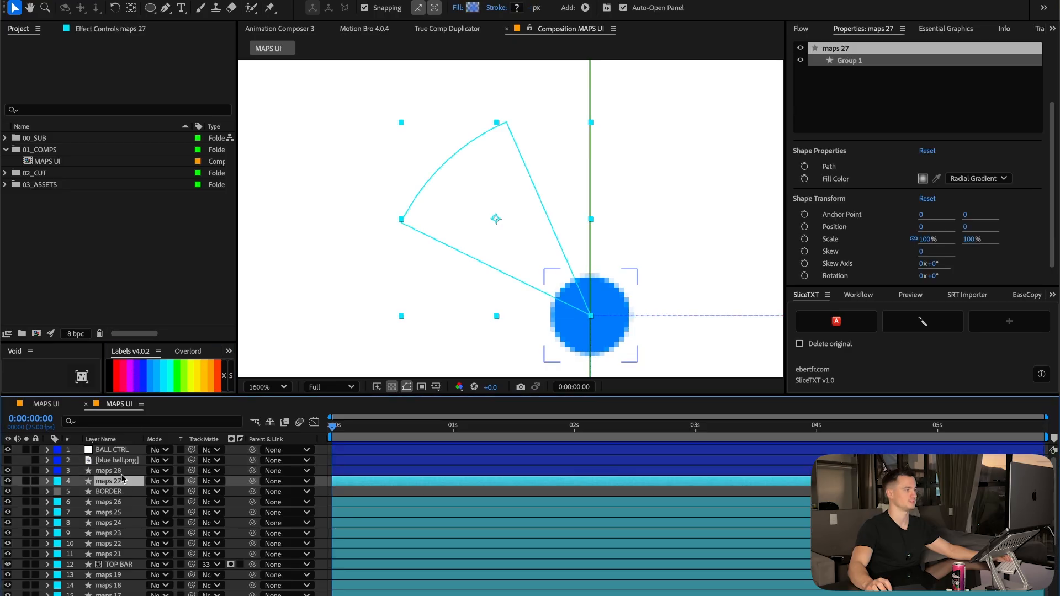
pyautogui.click(116, 471)
pyautogui.click(116, 480)
pyautogui.keyDown('shift'); pyautogui.click(122, 451); pyautogui.keyUp('shift')
pyautogui.click(140, 386)
# Move blue ball.png below maps 27, label it red and make it visible.
pyautogui.moveTo(116, 460)
pyautogui.mouseDown()
pyautogui.moveTo(113, 445)
pyautogui.moveTo(121, 494)
pyautogui.moveTo(125, 479)
pyautogui.mouseUp()
pyautogui.click(117, 386)
pyautogui.click(98, 452)
pyautogui.click(8, 449)
# Scale blue ball.png down to 59% and move its circle closer to the small location dot.
pyautogui.press(',')
pyautogui.press(',')
pyautogui.press(',')
pyautogui.press(',')
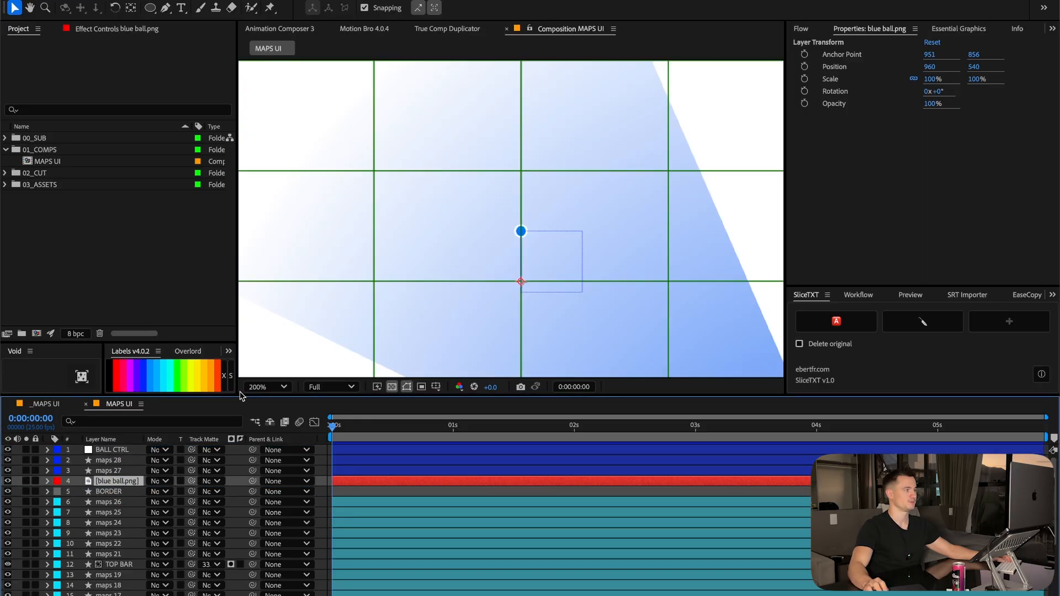
pyautogui.press('s')
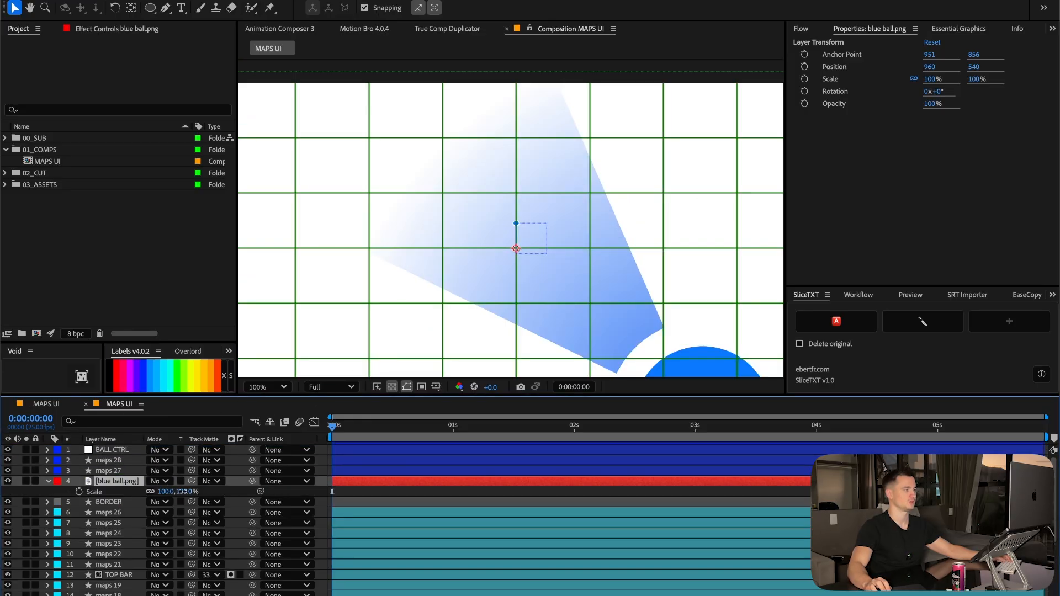
pyautogui.moveTo(184, 491); pyautogui.dragTo(159, 491)
pyautogui.press(',')
pyautogui.moveTo(580, 281); pyautogui.dragTo(525, 248)
# Parent the maps 28 and maps 27 layers to BALL CTRL.
pyautogui.click(117, 452)
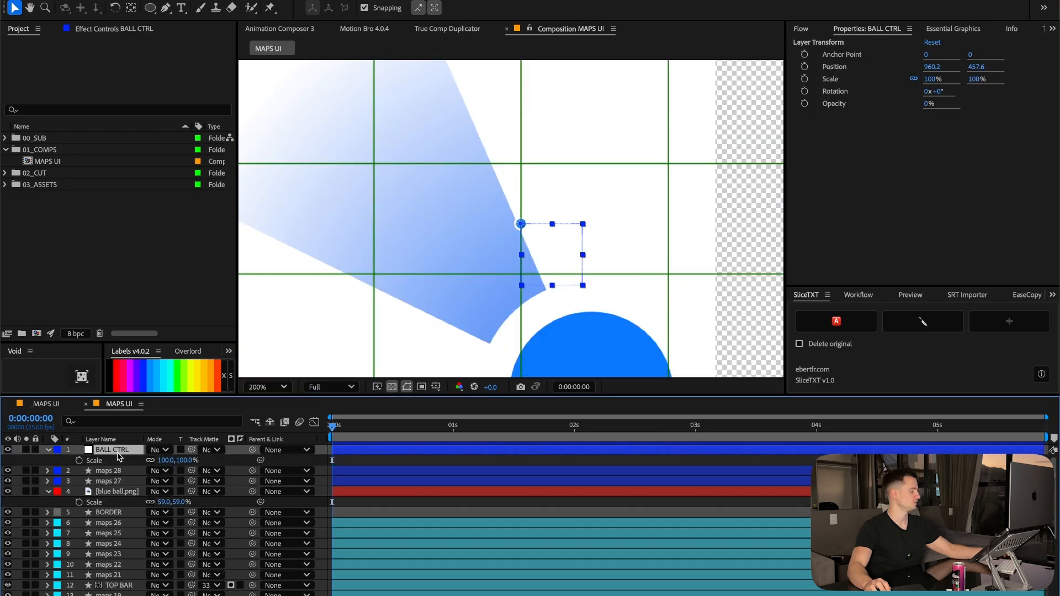
pyautogui.click(111, 470)
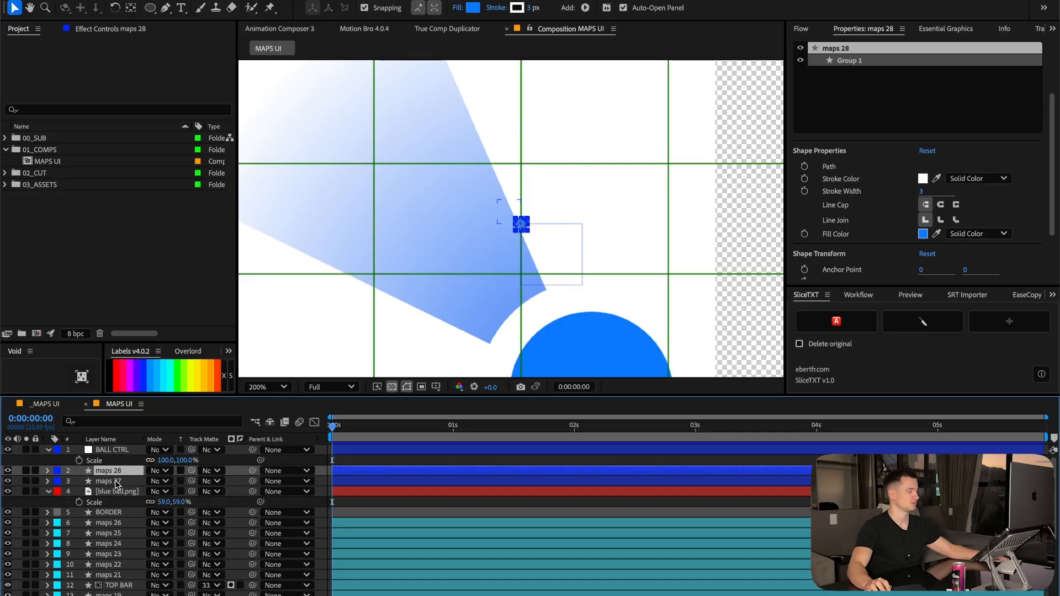
pyautogui.keyDown('shift'); pyautogui.click(124, 482); pyautogui.keyUp('shift')
pyautogui.moveTo(253, 470); pyautogui.dragTo(110, 449)
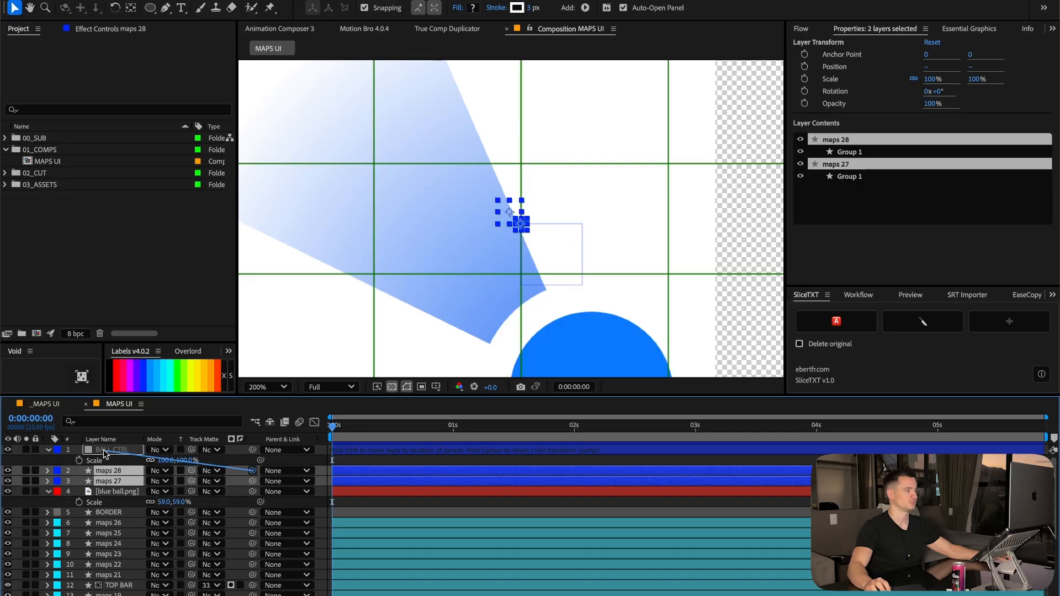
# Rename the maps 28 layer to BALL and the maps 27 layer to LIGHT.
pyautogui.click(119, 473)
pyautogui.write('BALL')
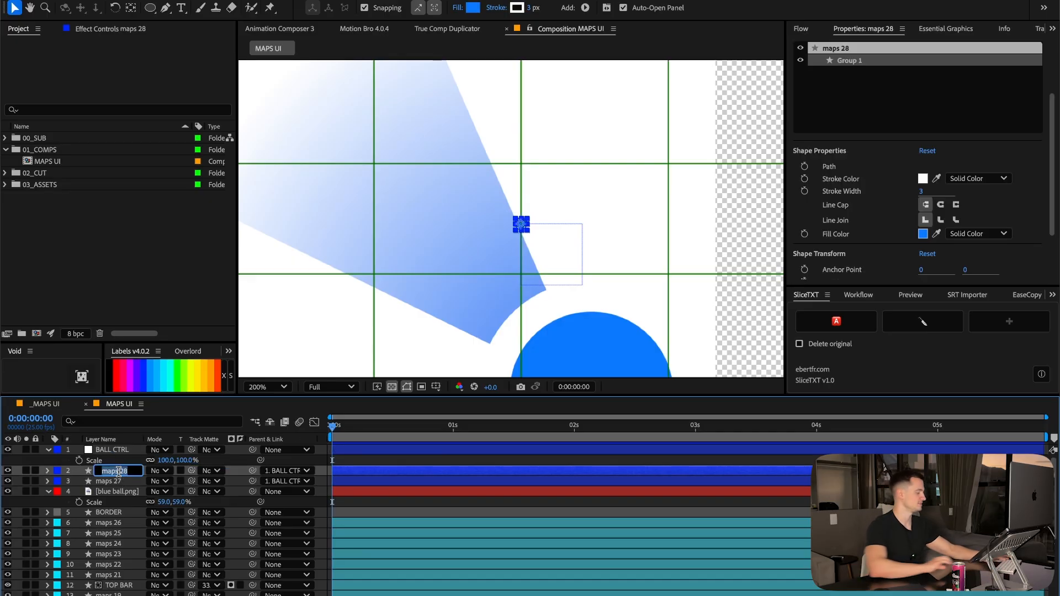
pyautogui.click(103, 481)
pyautogui.press('Return')
pyautogui.write('LIGHT')
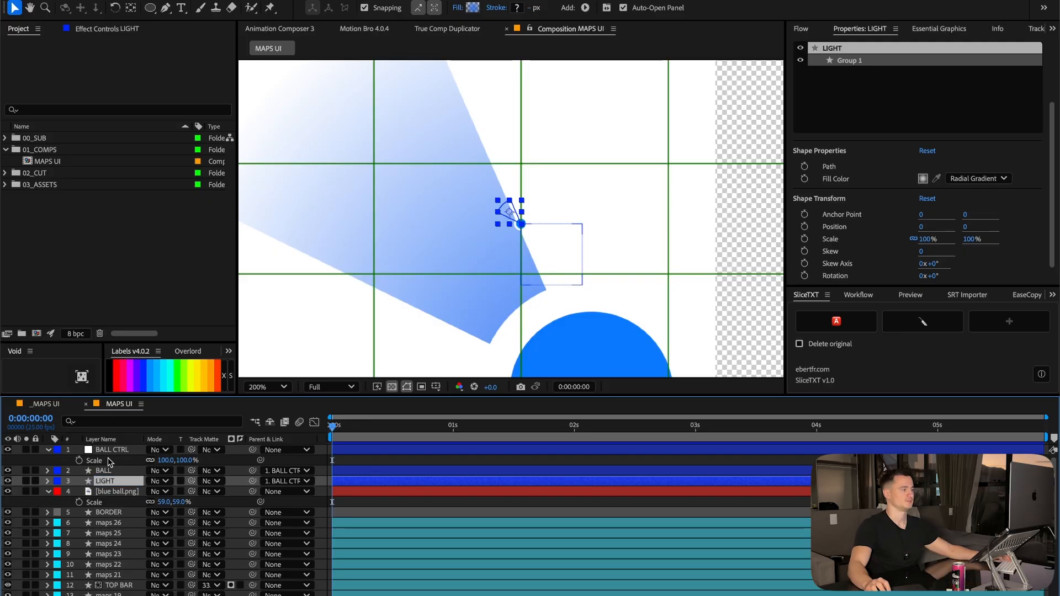
# Scale BALL CTRL to 1524% and move it so the ball lines up with the circle in the reference image.
pyautogui.click(194, 460)
pyautogui.moveTo(186, 461); pyautogui.dragTo(56, 462)
pyautogui.scroll(-2, 483, 267)
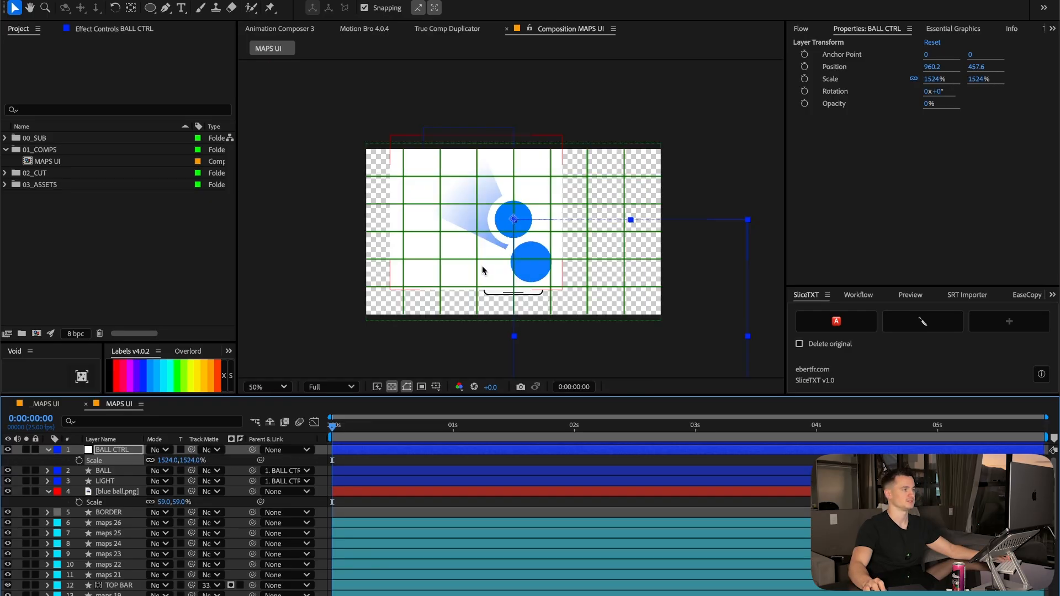
pyautogui.click(283, 386)
pyautogui.click(278, 409)
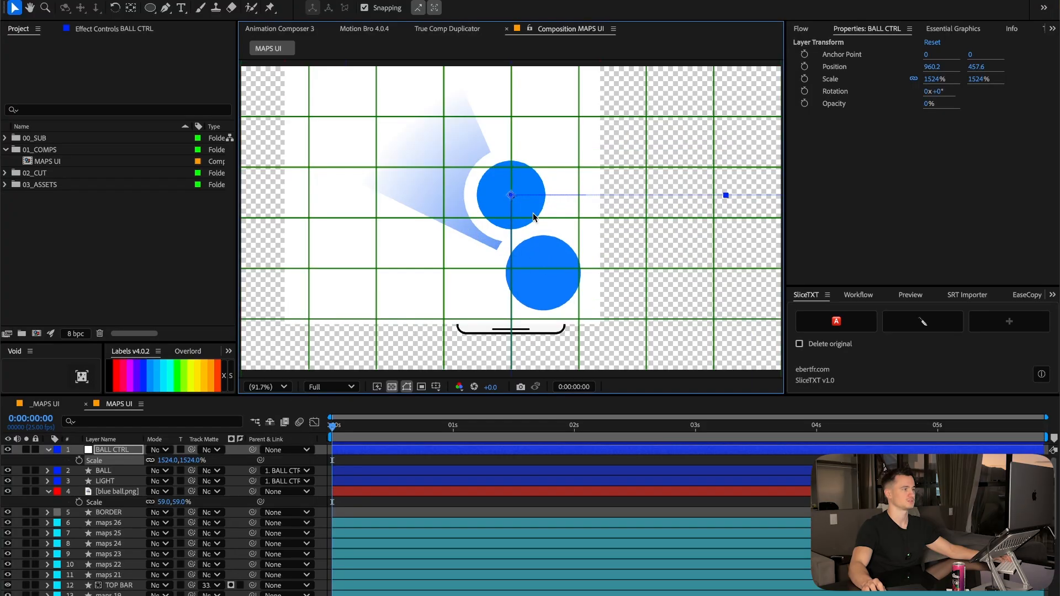
pyautogui.moveTo(517, 206); pyautogui.dragTo(552, 282)
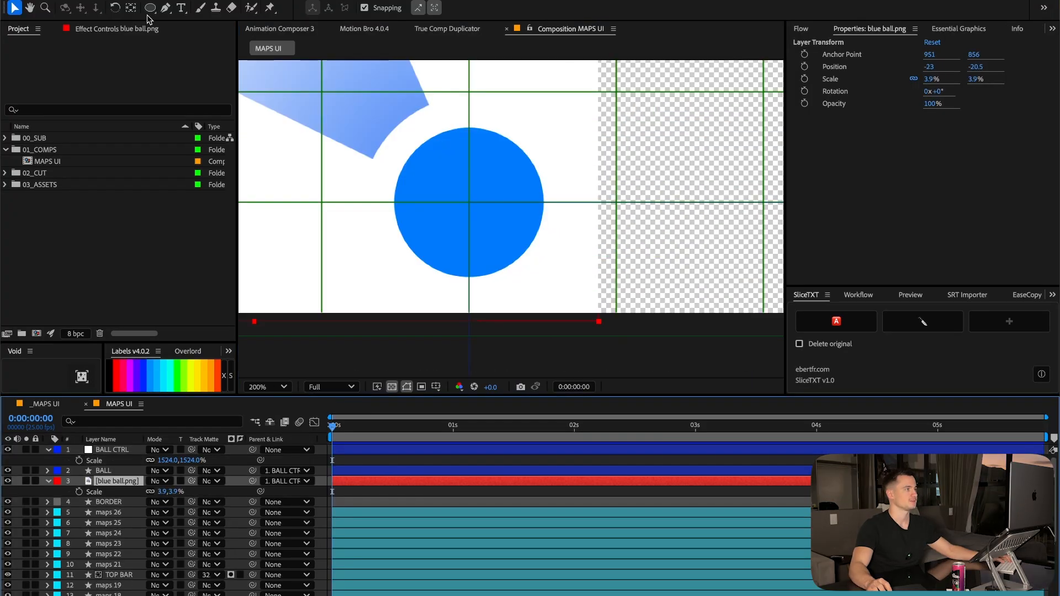
# Draw a triangle with the Pen tool from the ball's center out along both edges of the reference light beam.
pyautogui.click(165, 8)
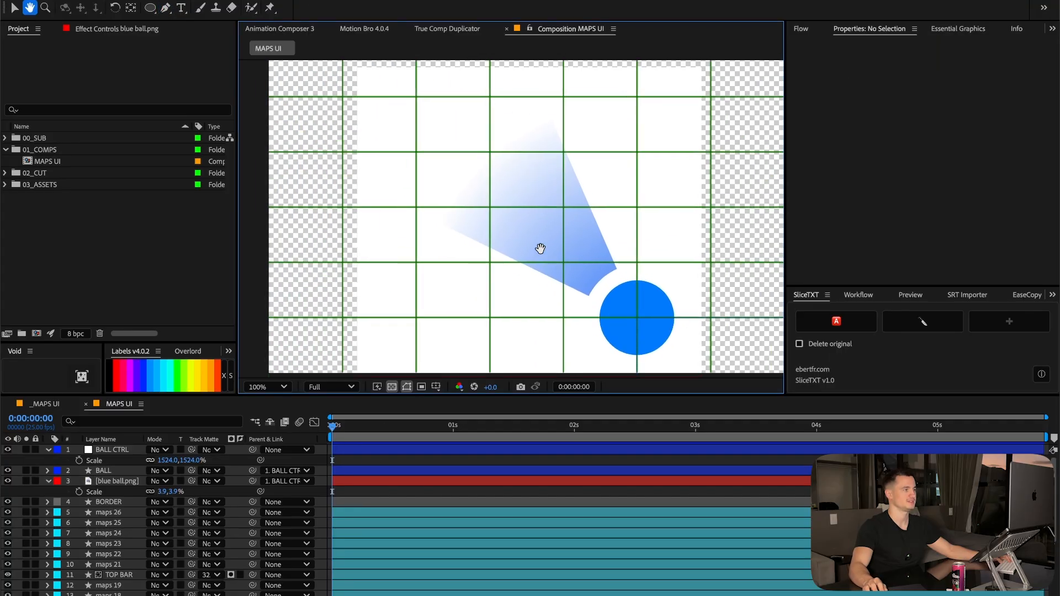
pyautogui.moveTo(539, 249); pyautogui.dragTo(416, 237)
pyautogui.scroll(4, 486, 209)
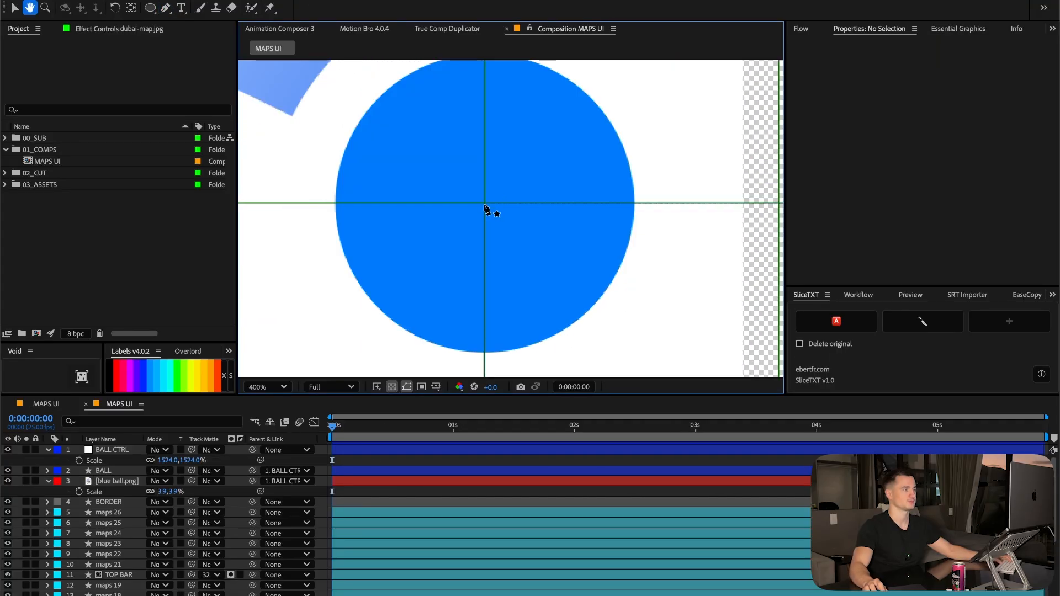
pyautogui.press('g')
pyautogui.click(486, 209)
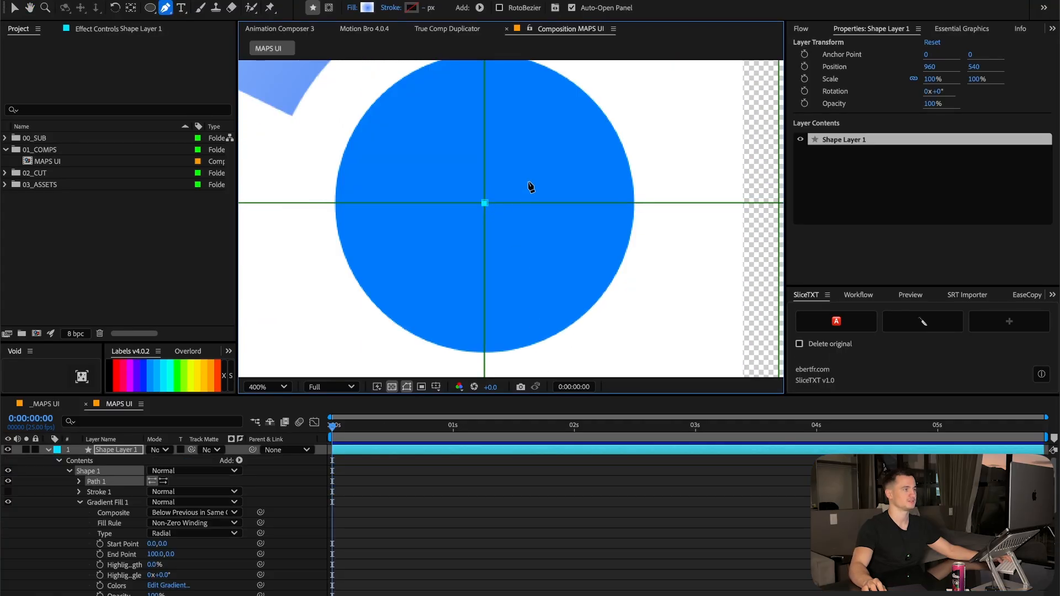
pyautogui.scroll(-4, 497, 232)
pyautogui.press('g')
pyautogui.click(422, 94)
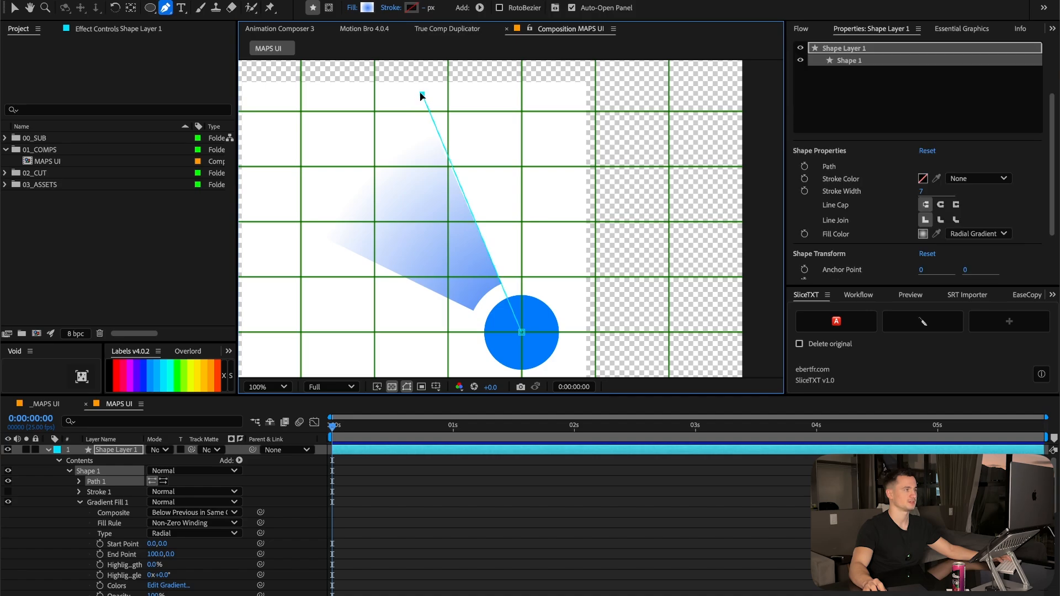
pyautogui.moveTo(421, 95); pyautogui.dragTo(412, 86)
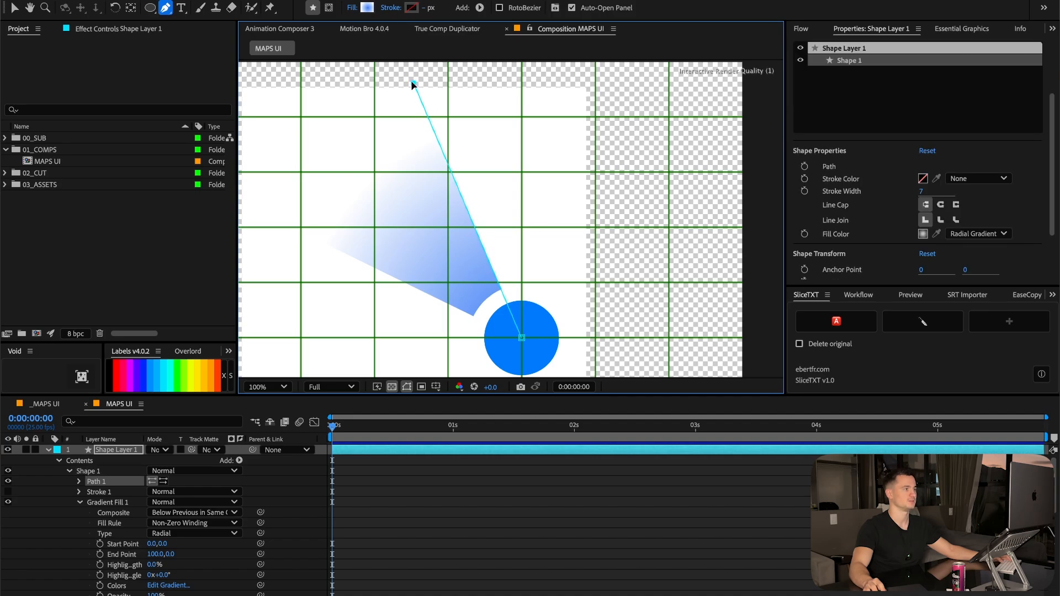
pyautogui.click(263, 188)
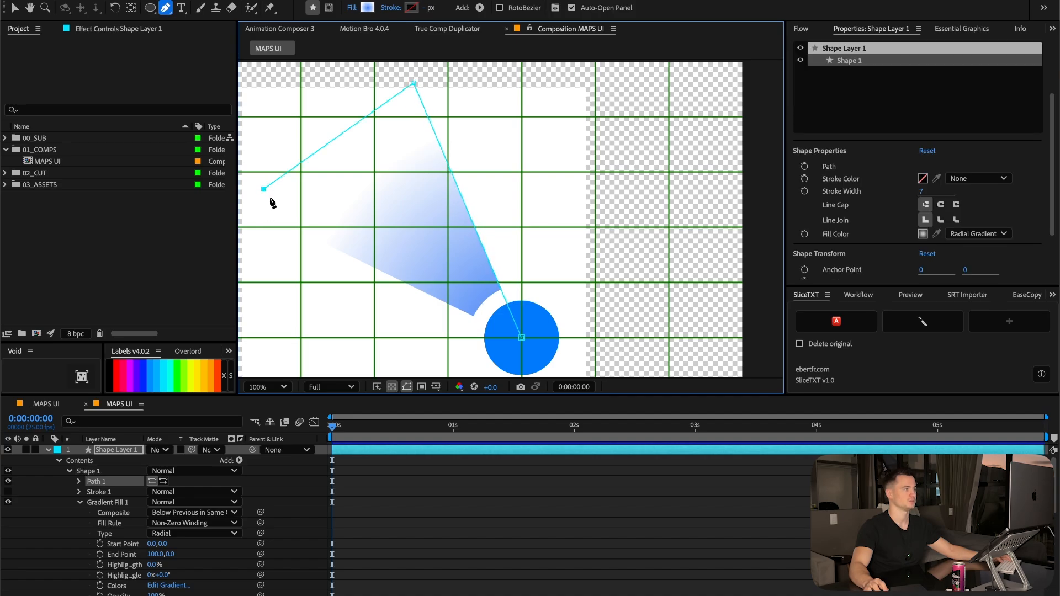
pyautogui.moveTo(263, 190); pyautogui.dragTo(342, 215)
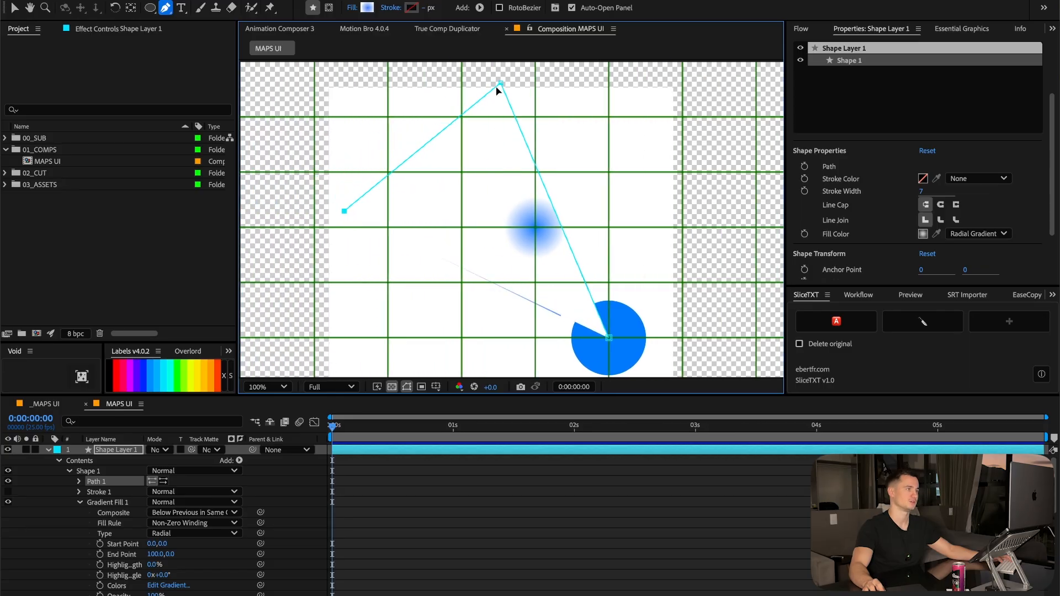
# Nudge the triangle's two outer corners slightly outward so its sides follow the beam's edges.
pyautogui.moveTo(501, 87); pyautogui.dragTo(499, 82)
pyautogui.moveTo(342, 212); pyautogui.dragTo(336, 209)
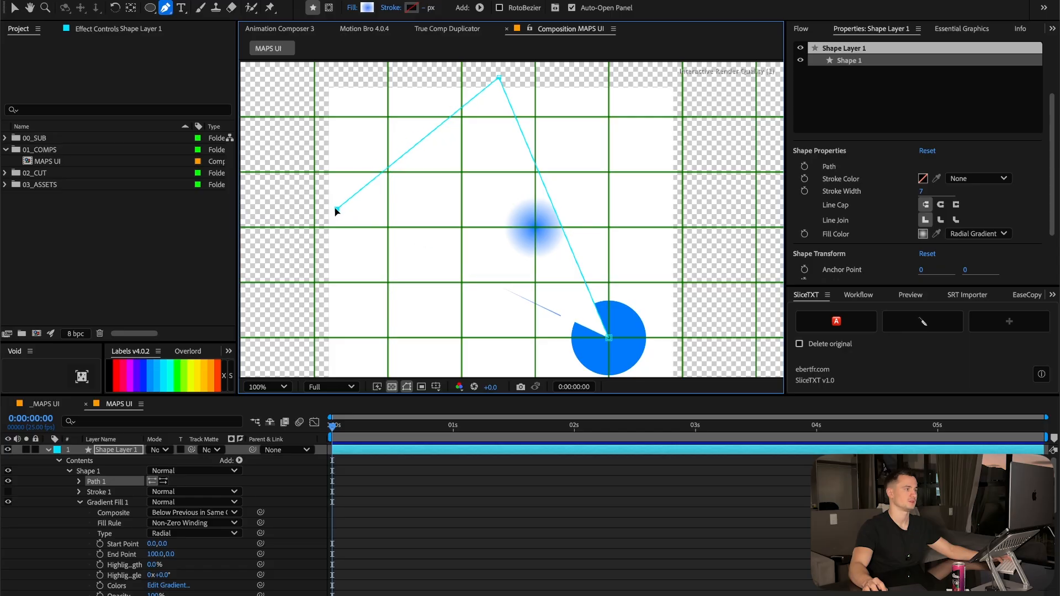
pyautogui.hotkey('shift', '/')
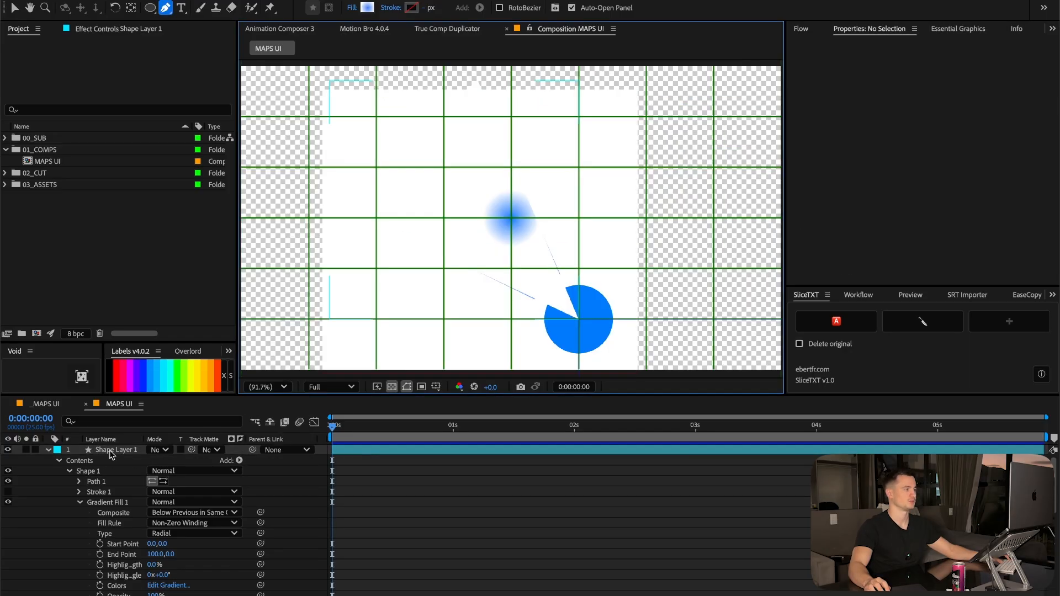
# Rename the newly drawn triangle shape layer to LIGHT.
pyautogui.click(110, 450)
pyautogui.press('Return')
pyautogui.write('LIGHT')
pyautogui.press('Return')
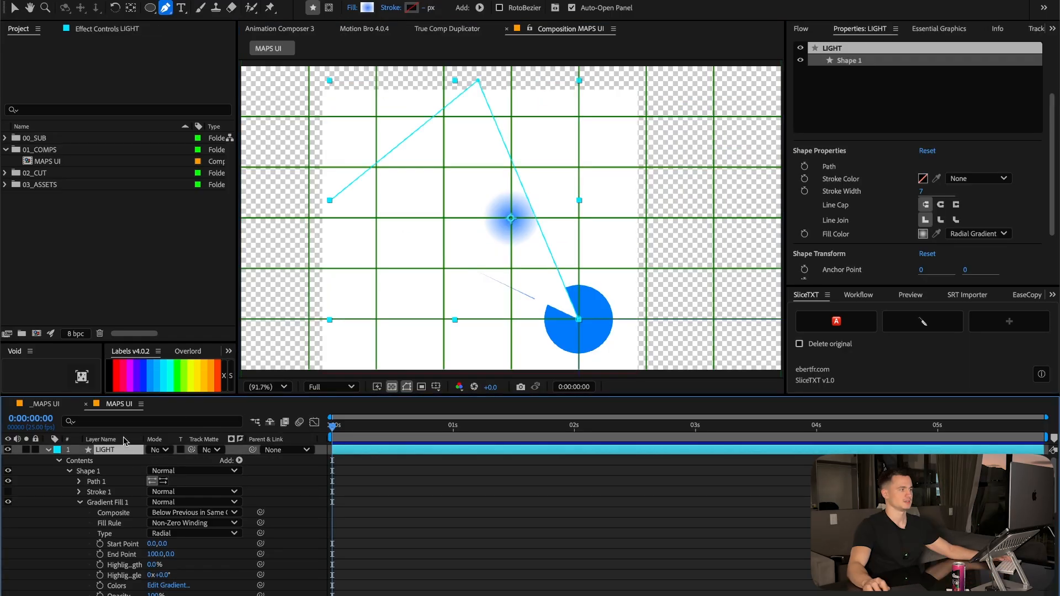
# Change the LIGHT triangle's fill from a radial to a linear gradient, keeping its blue-to-white colors.
pyautogui.click(962, 238)
pyautogui.click(967, 252)
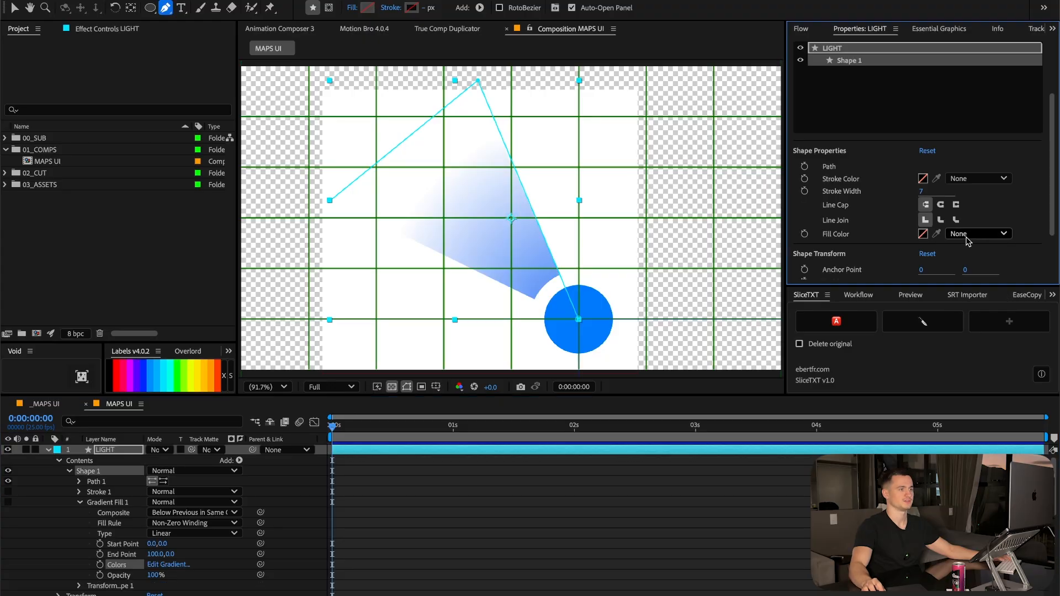
pyautogui.click(967, 237)
pyautogui.click(977, 283)
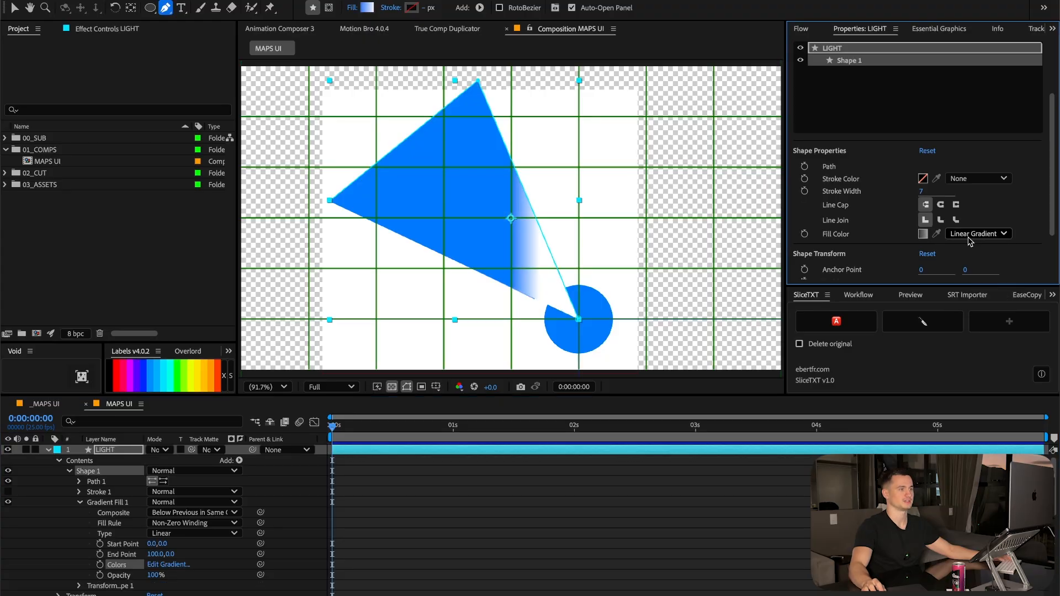
pyautogui.click(923, 233)
pyautogui.moveTo(559, 176); pyautogui.dragTo(892, 332)
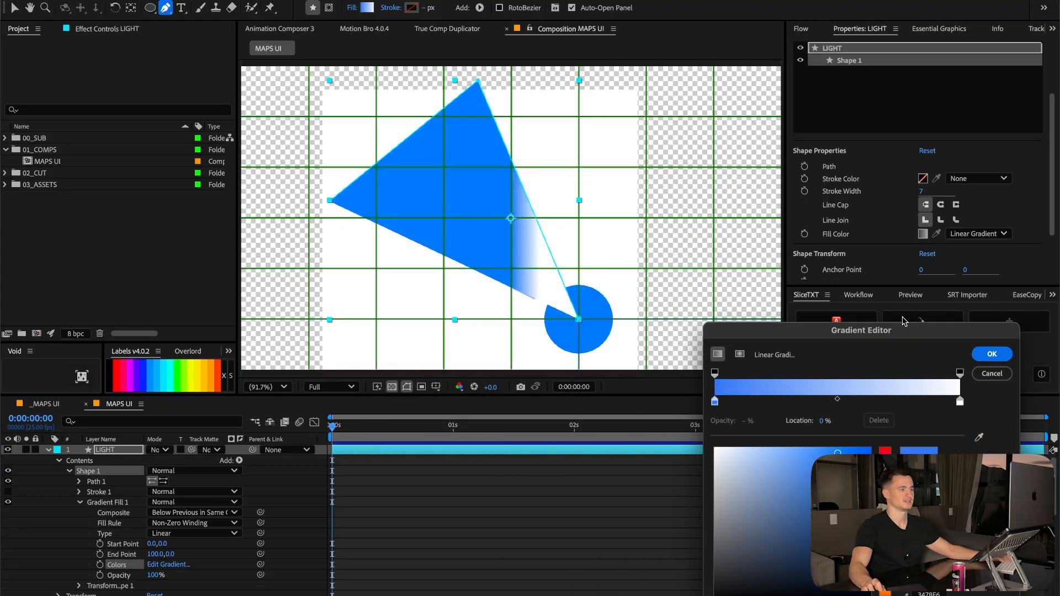
pyautogui.click(1000, 355)
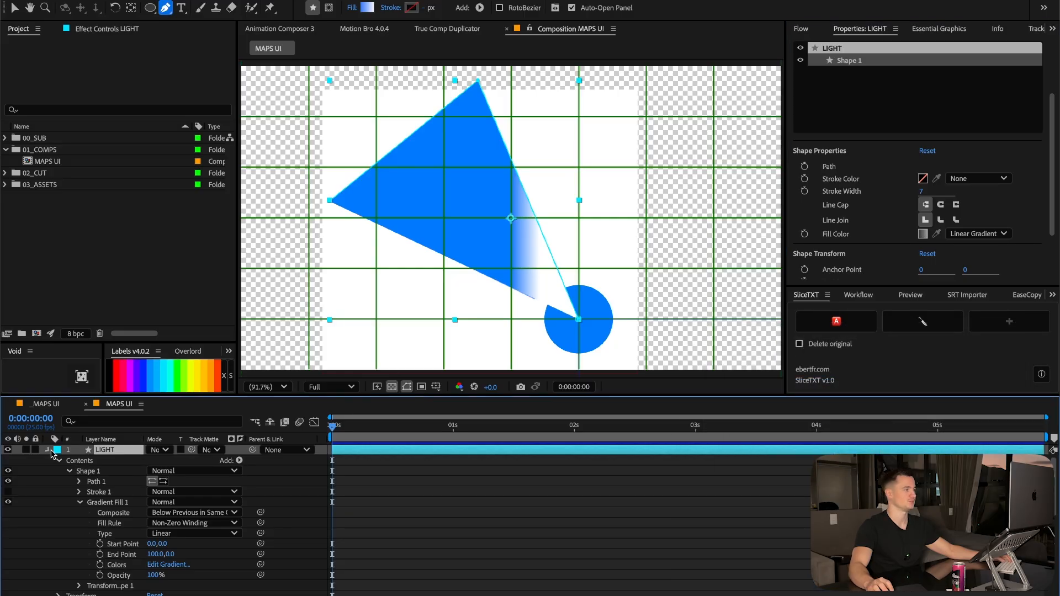
# Collapse the LIGHT layer and place it directly below BALL in the layer stack.
pyautogui.click(48, 450)
pyautogui.moveTo(116, 449); pyautogui.dragTo(114, 483)
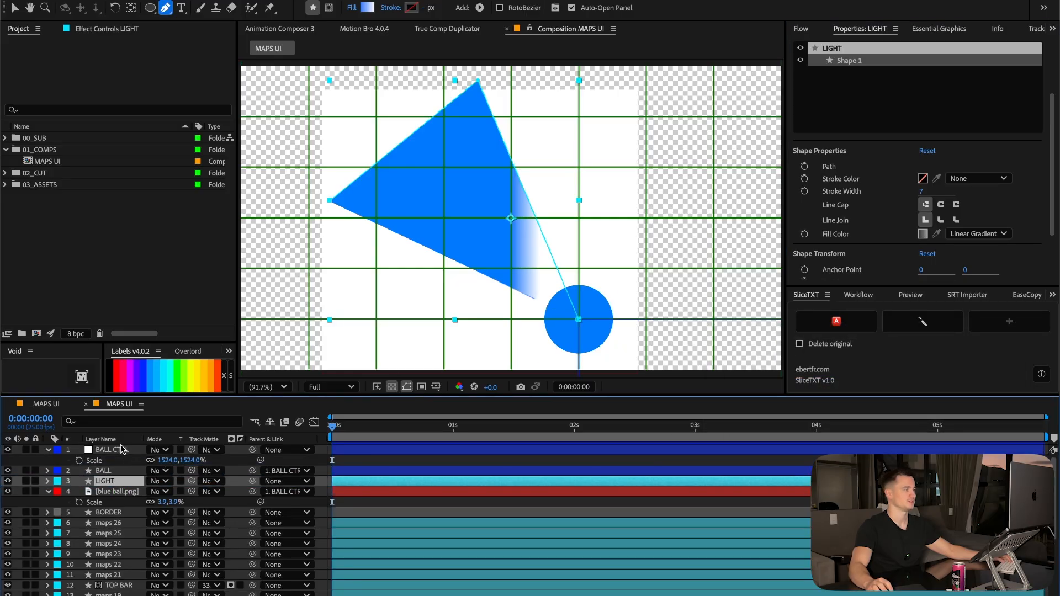
# Detach blue ball.png from BALL CTRL and move the reference image beside the triangle, to about 1398, 370.
pyautogui.click(119, 450)
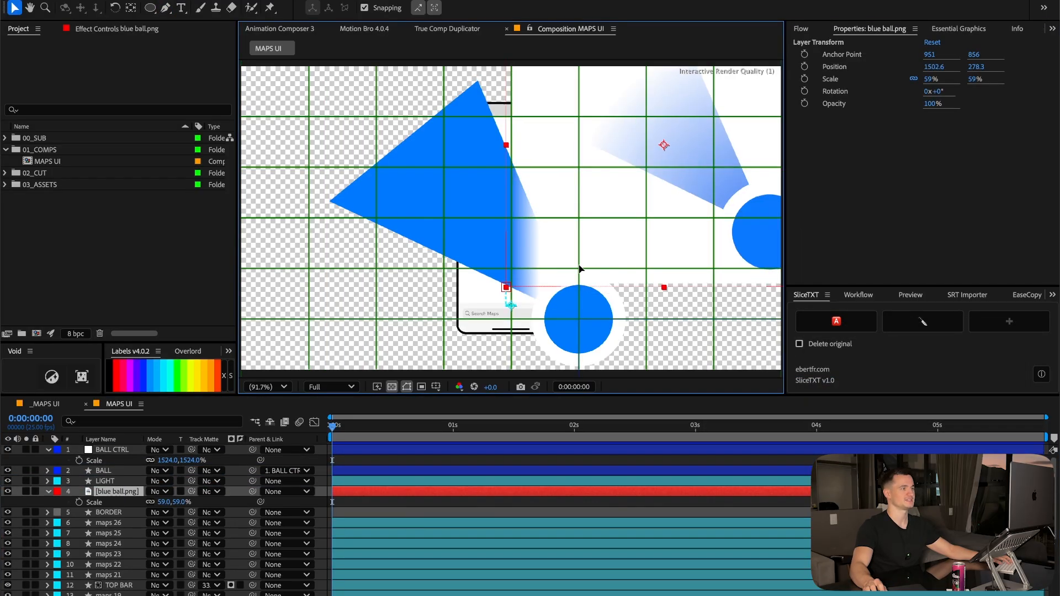
pyautogui.moveTo(579, 258); pyautogui.dragTo(538, 260)
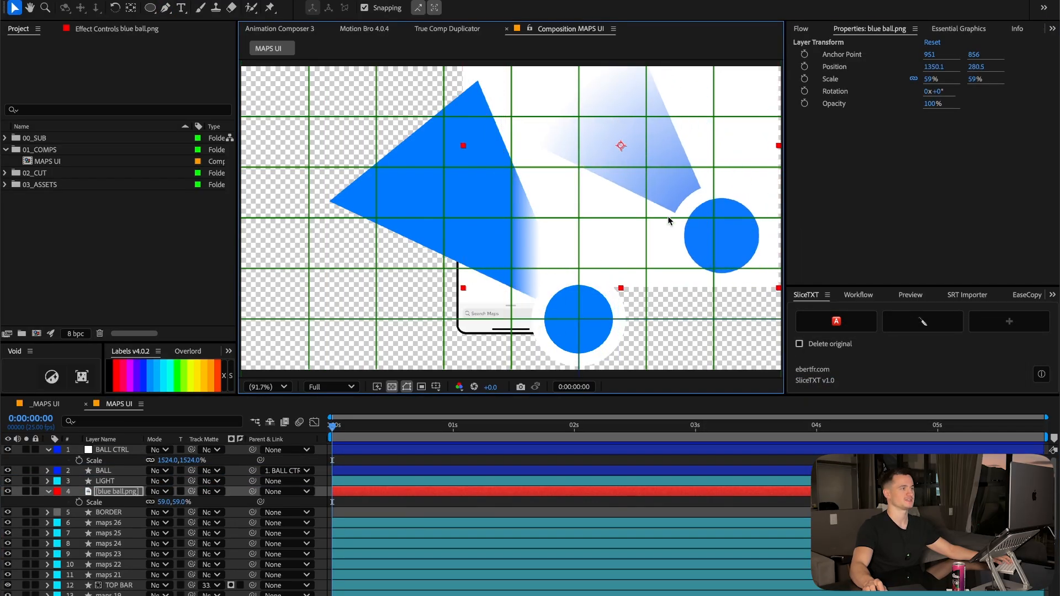
pyautogui.moveTo(657, 238); pyautogui.dragTo(670, 263)
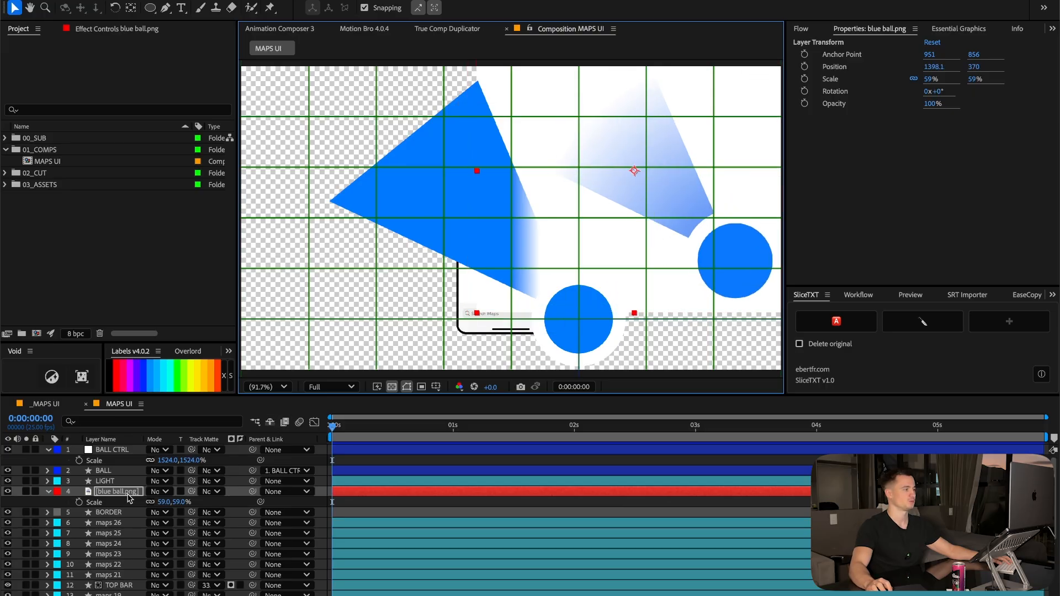
# Place the LIGHT gradient's start point near the ball's center, about 216, 333, and its end point at the triangle's outer edge, about -364, -263.
pyautogui.click(114, 479)
pyautogui.click(923, 233)
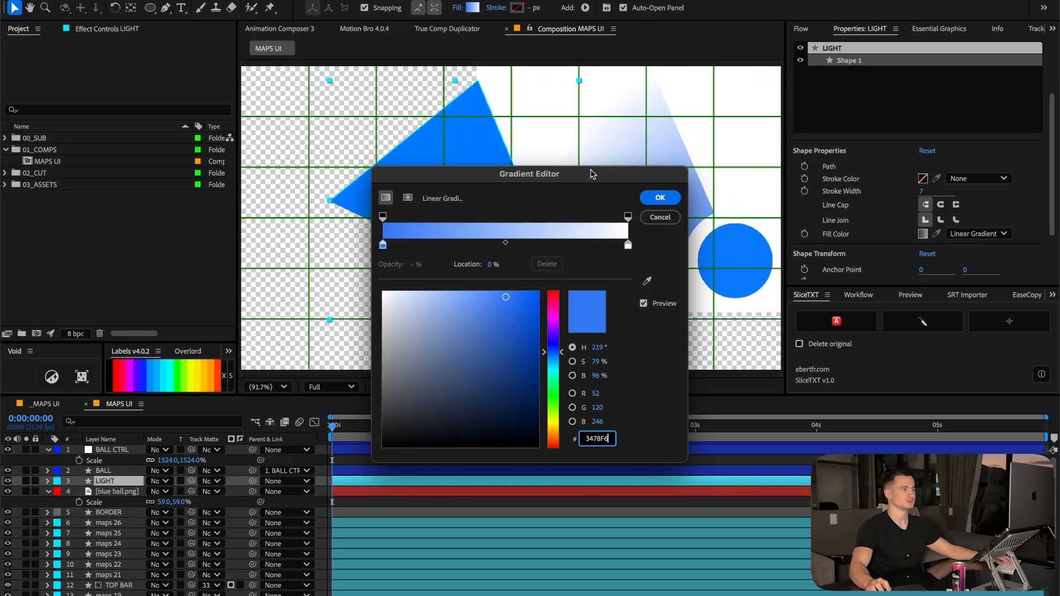
pyautogui.moveTo(593, 173); pyautogui.dragTo(940, 203)
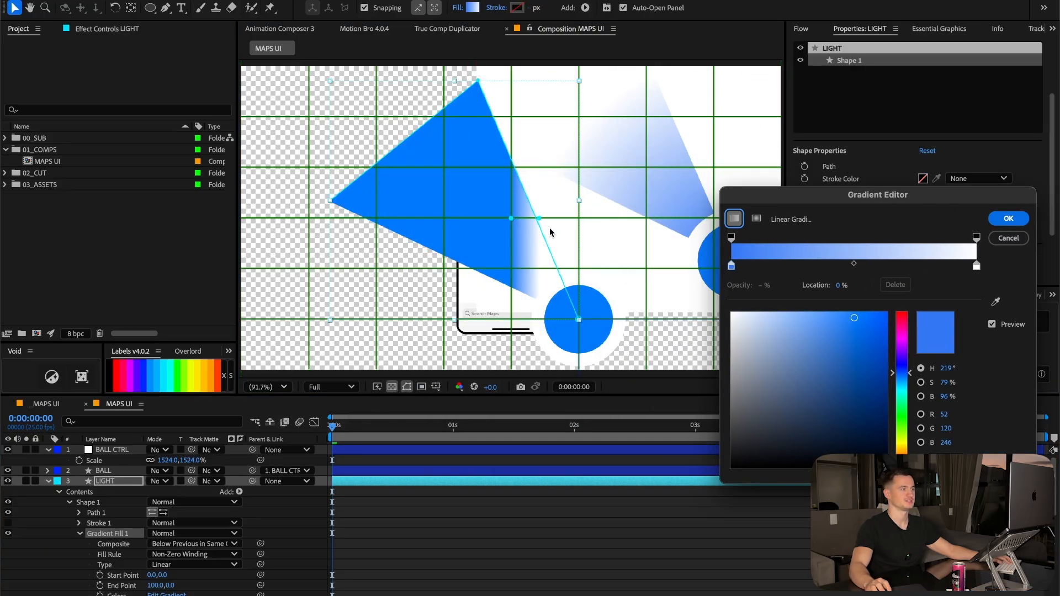
pyautogui.click(1008, 218)
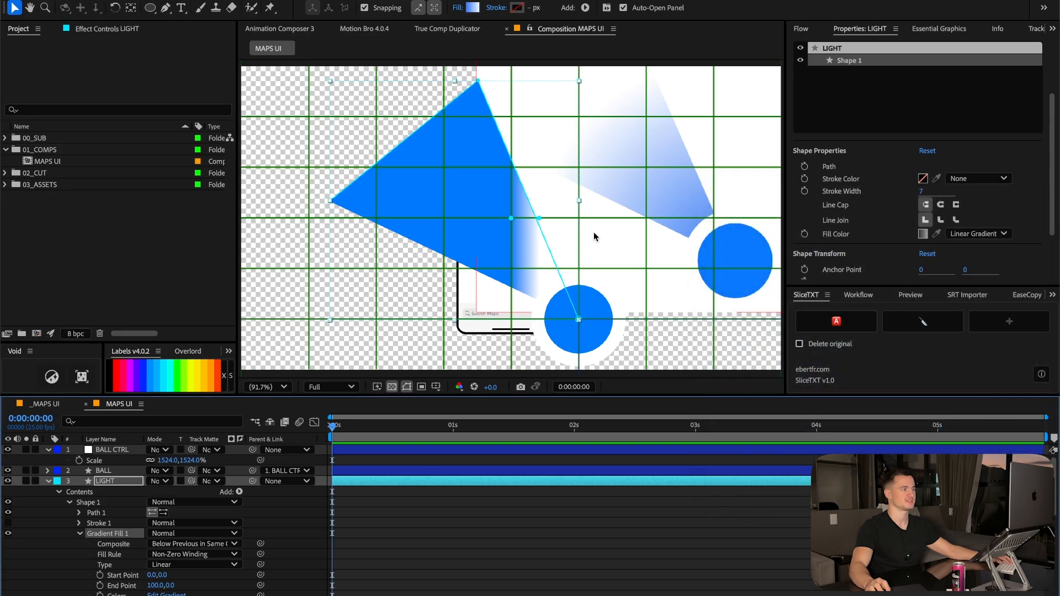
pyautogui.moveTo(516, 221); pyautogui.dragTo(574, 326)
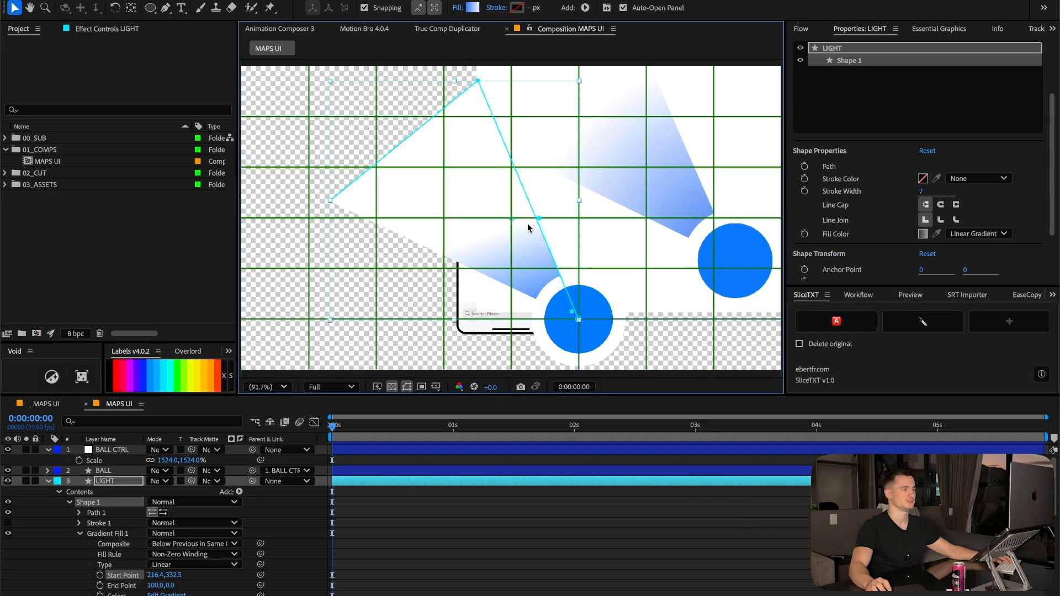
pyautogui.moveTo(537, 217); pyautogui.dragTo(409, 144)
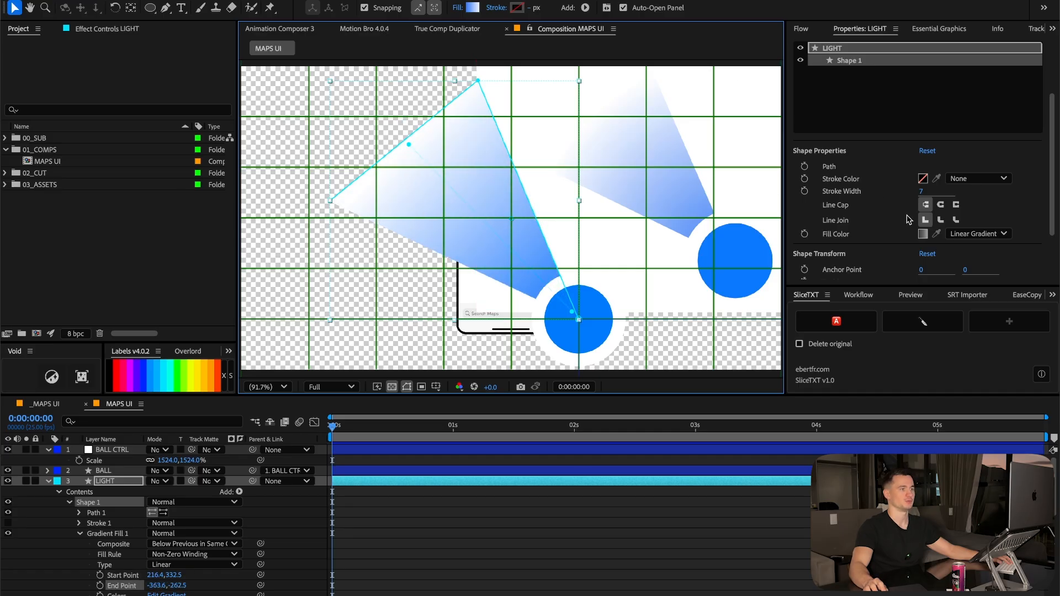
# Set the opacity stop at the white end of the LIGHT gradient to 0%.
pyautogui.click(921, 234)
pyautogui.click(628, 217)
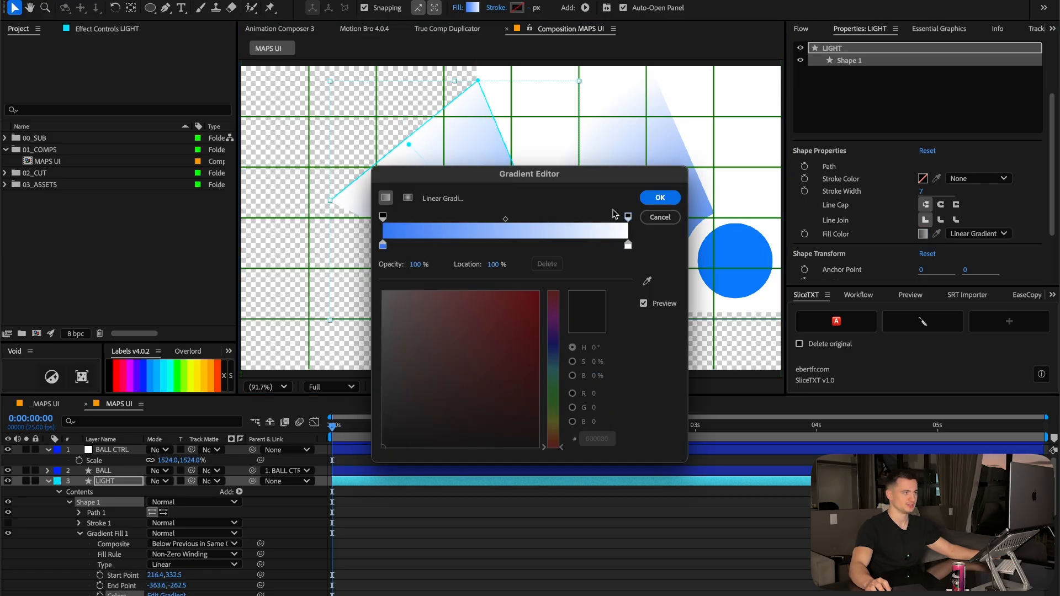
pyautogui.moveTo(607, 173); pyautogui.dragTo(912, 274)
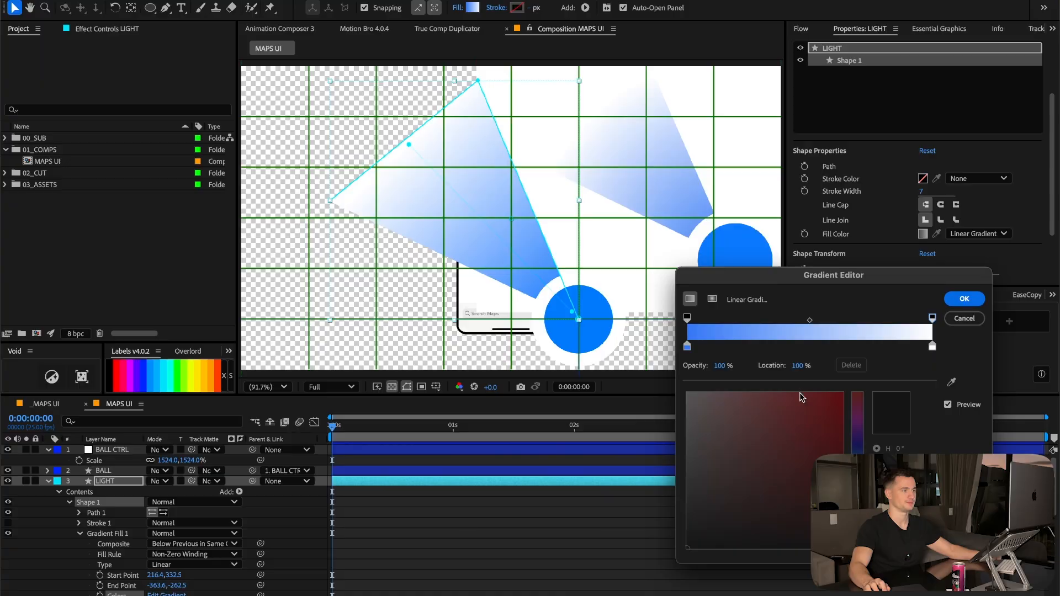
pyautogui.moveTo(716, 363); pyautogui.dragTo(520, 371)
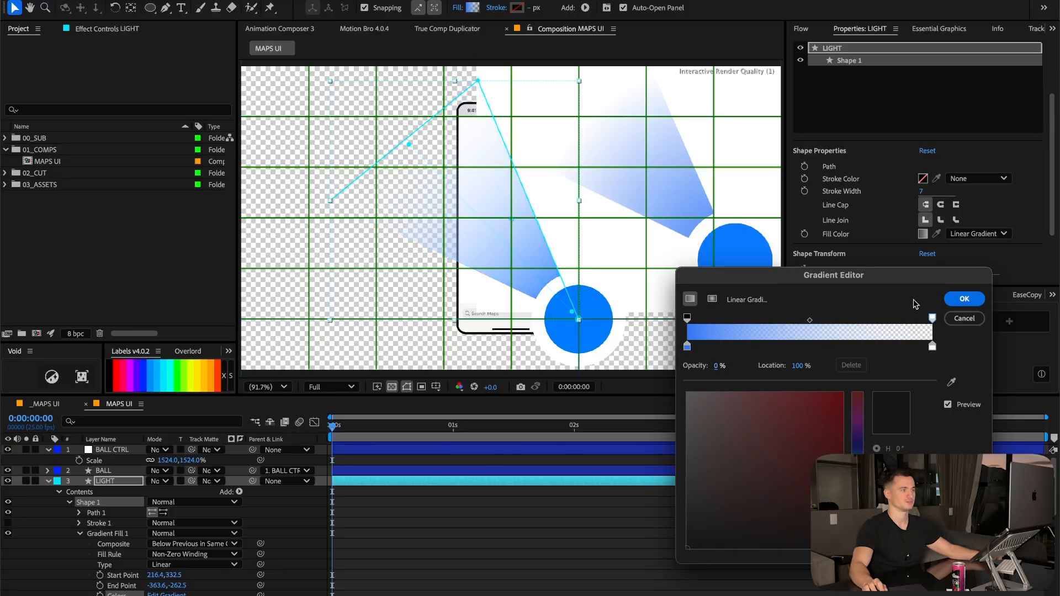
# Sample the LIGHT gradient's starting blue from the reference beam and shift the gradient's start point slightly left to 193.9, 330.7.
pyautogui.click(687, 346)
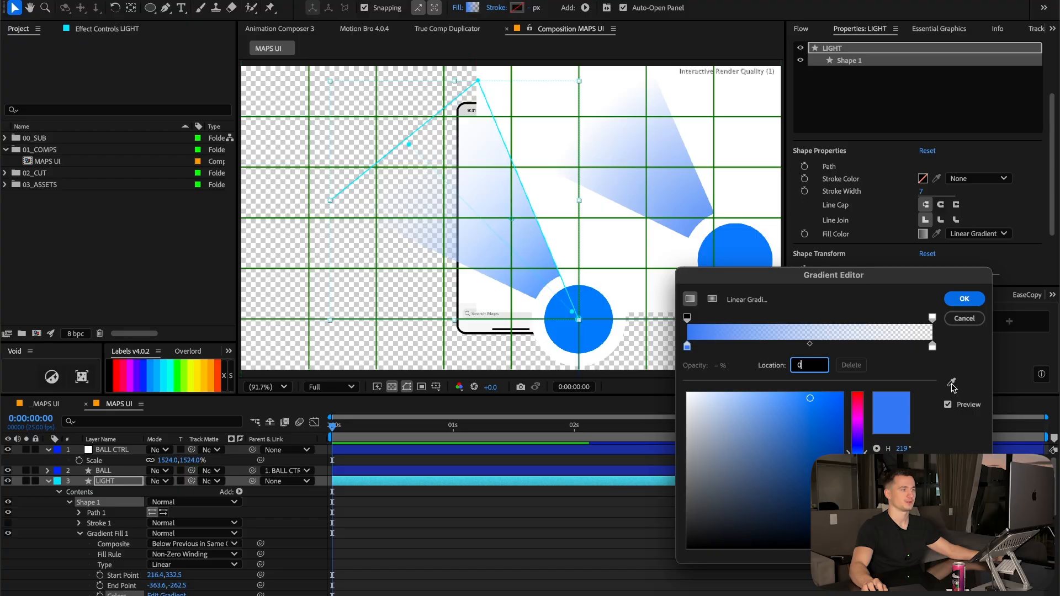
pyautogui.click(951, 383)
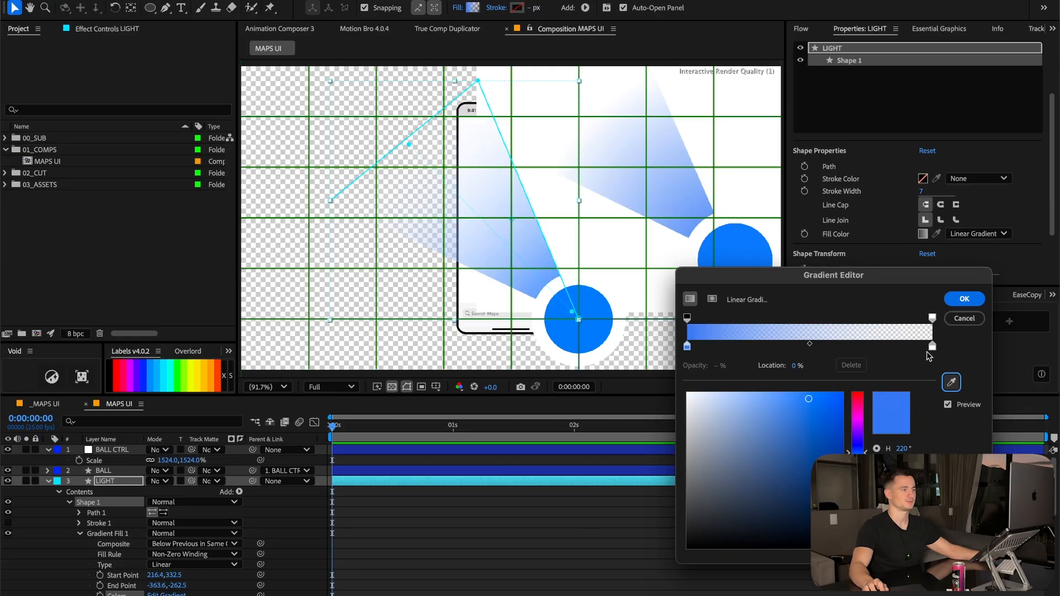
pyautogui.click(963, 298)
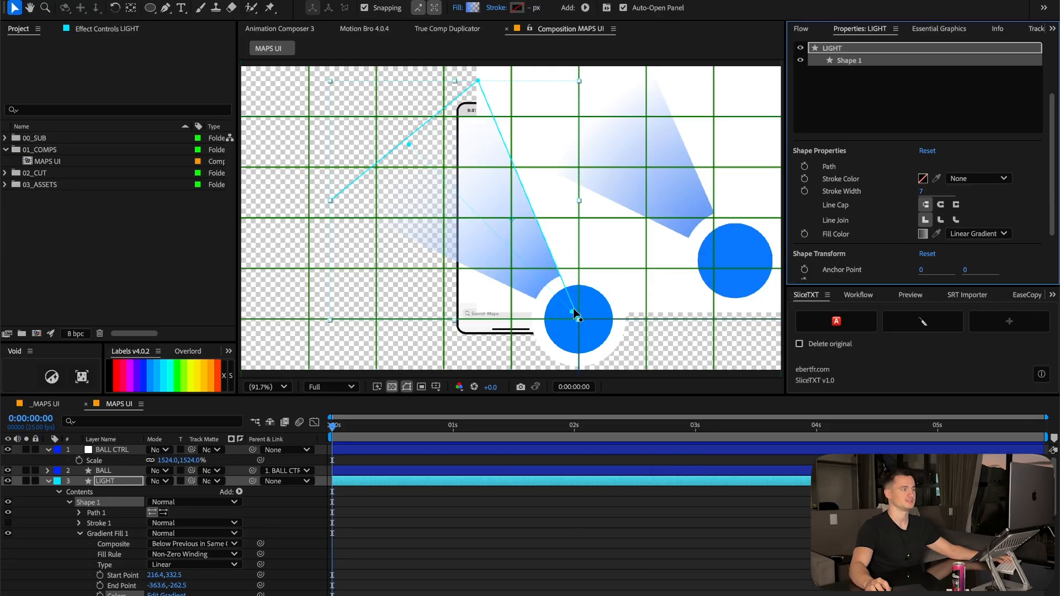
pyautogui.moveTo(573, 309); pyautogui.dragTo(567, 308)
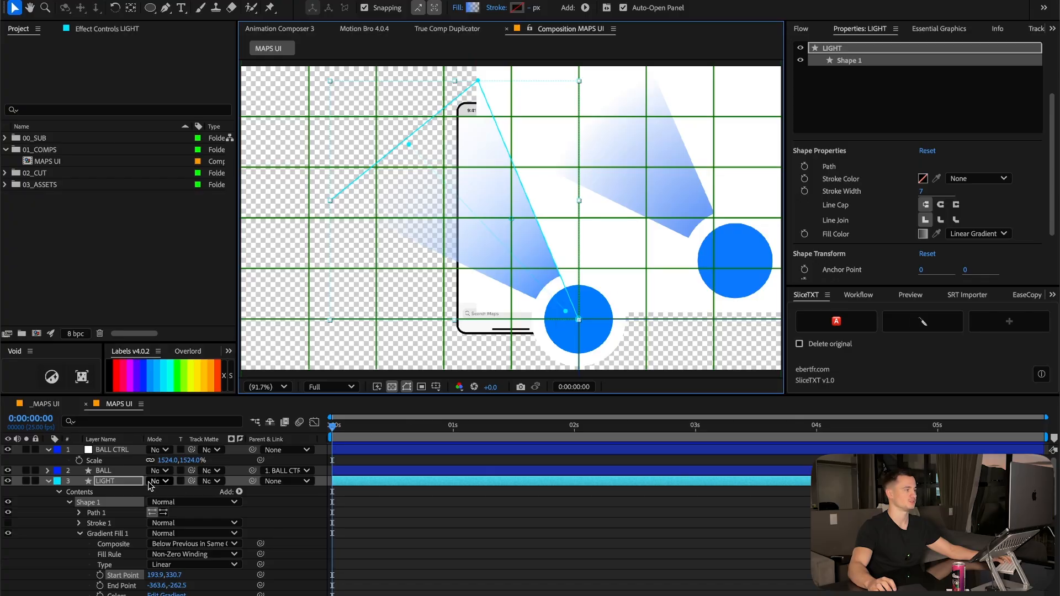
# Collapse the LIGHT layer's contents and check its gradient settings against the reference beam.
pyautogui.hotkey('ctrl', 'Up')
pyautogui.hotkey('ctrl', 'Up')
pyautogui.scroll(-6, 121, 516)
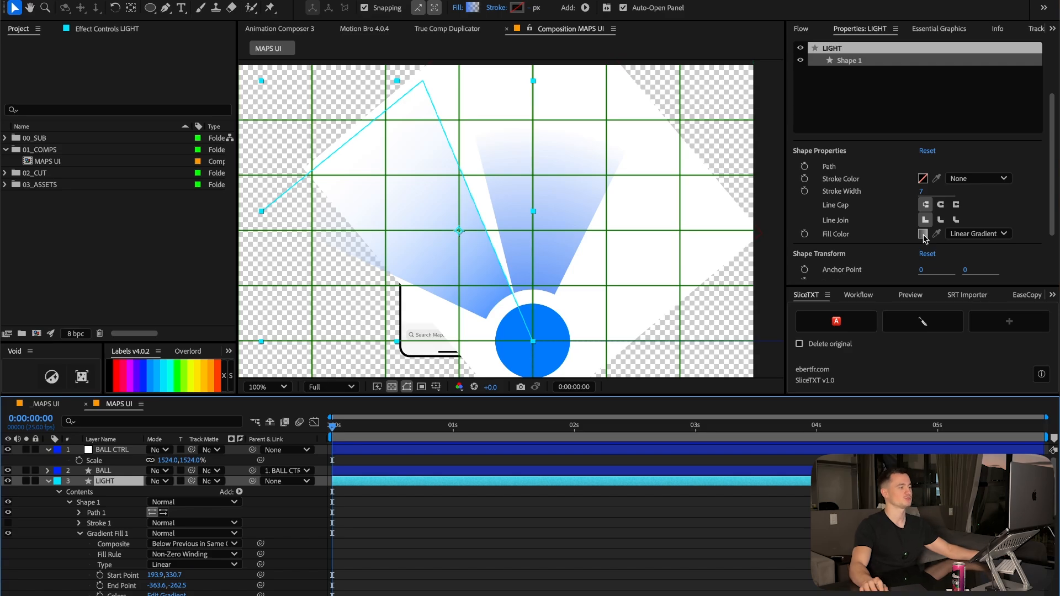
pyautogui.click(49, 480)
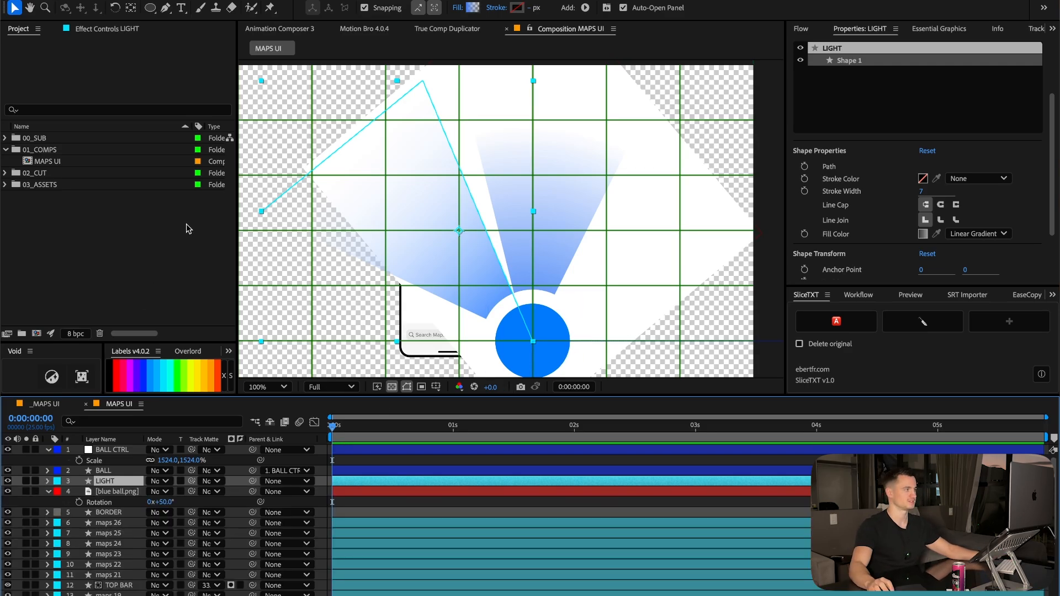
pyautogui.moveTo(499, 173); pyautogui.dragTo(753, 244)
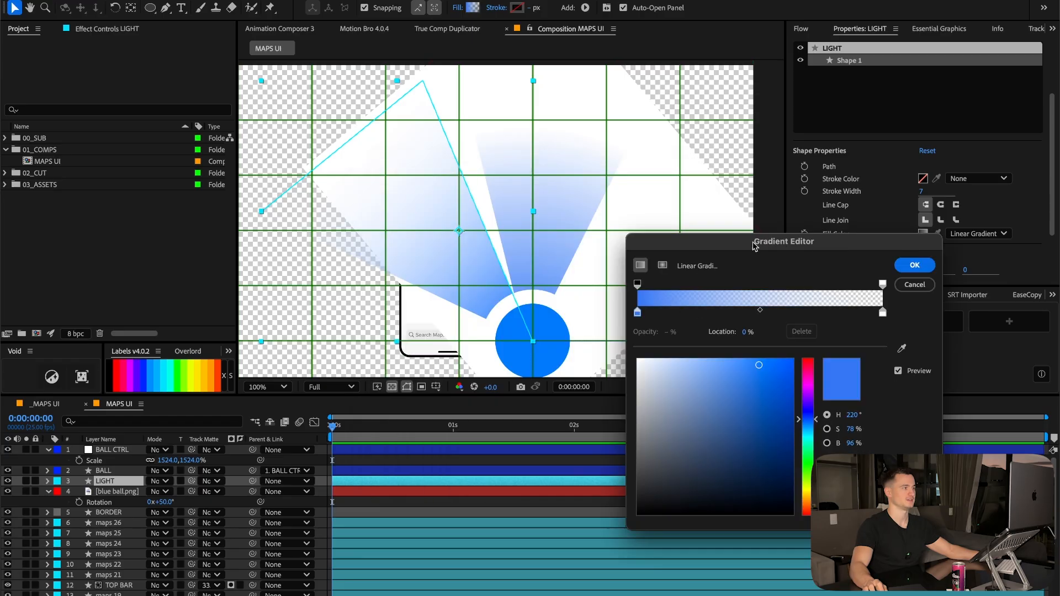
pyautogui.press('Return')
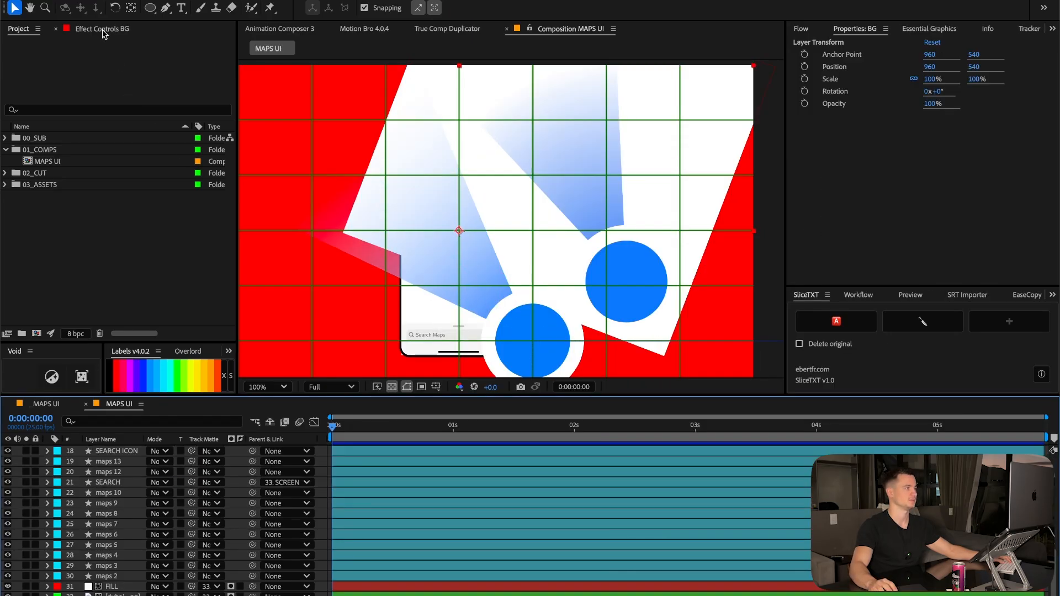
# Set the BG layer's Fill colour to white (FFFFFF) and hide the proportional grid.
pyautogui.click(105, 29)
pyautogui.click(135, 84)
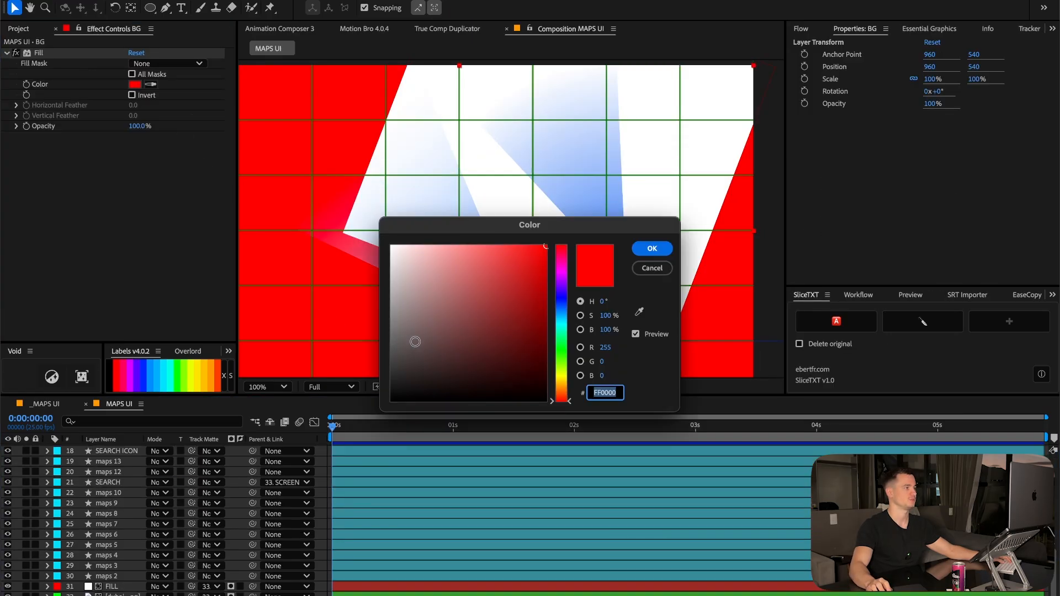
pyautogui.write('FFFFFF')
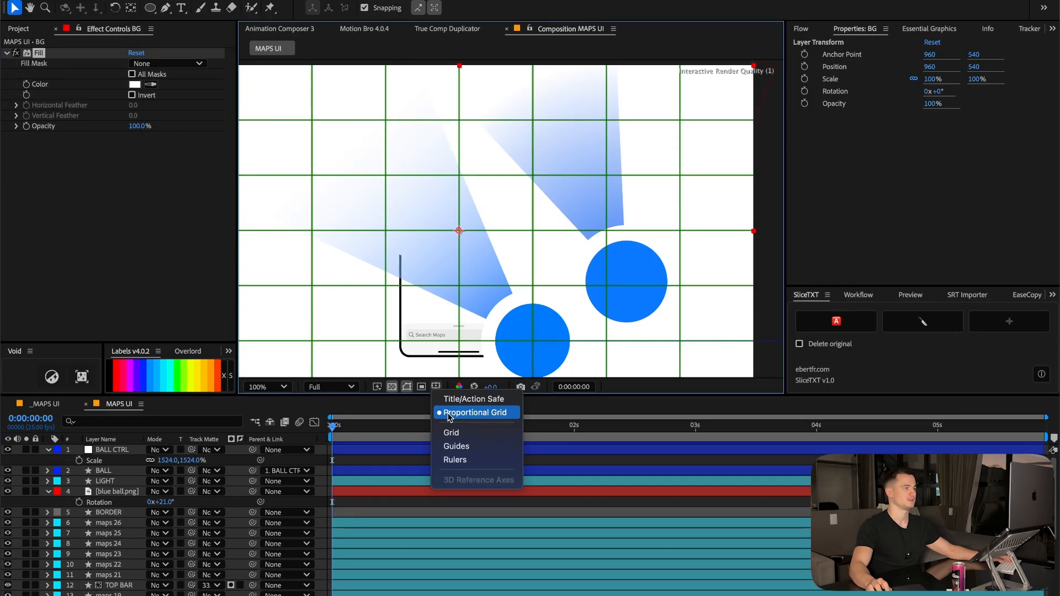
pyautogui.click(443, 415)
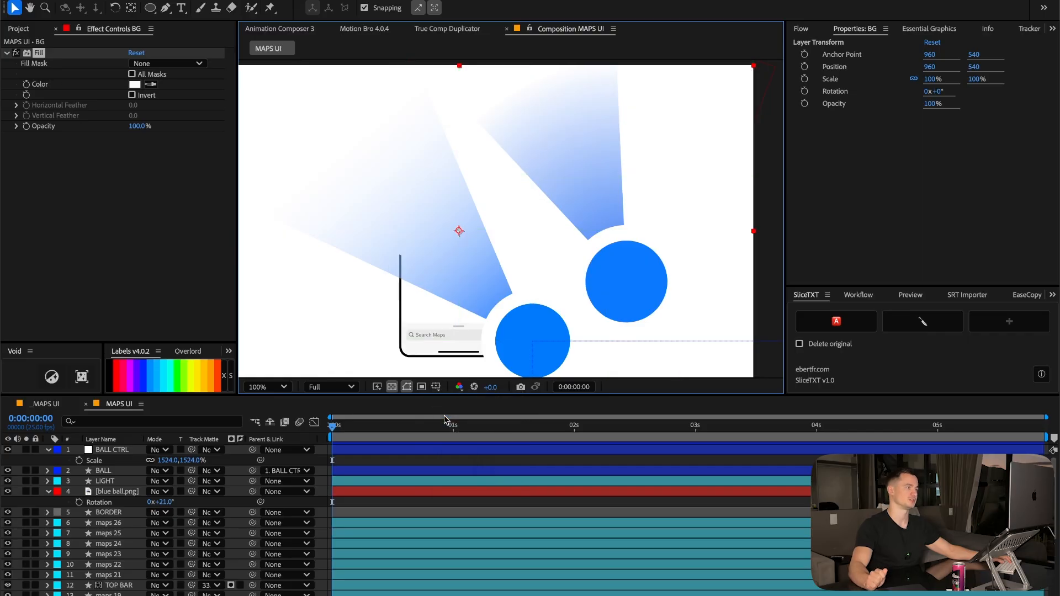
# Set the LIGHT gradient's colour midpoint location to 88% and pull the gradient's end point slightly inward towards the ball.
pyautogui.click(517, 222)
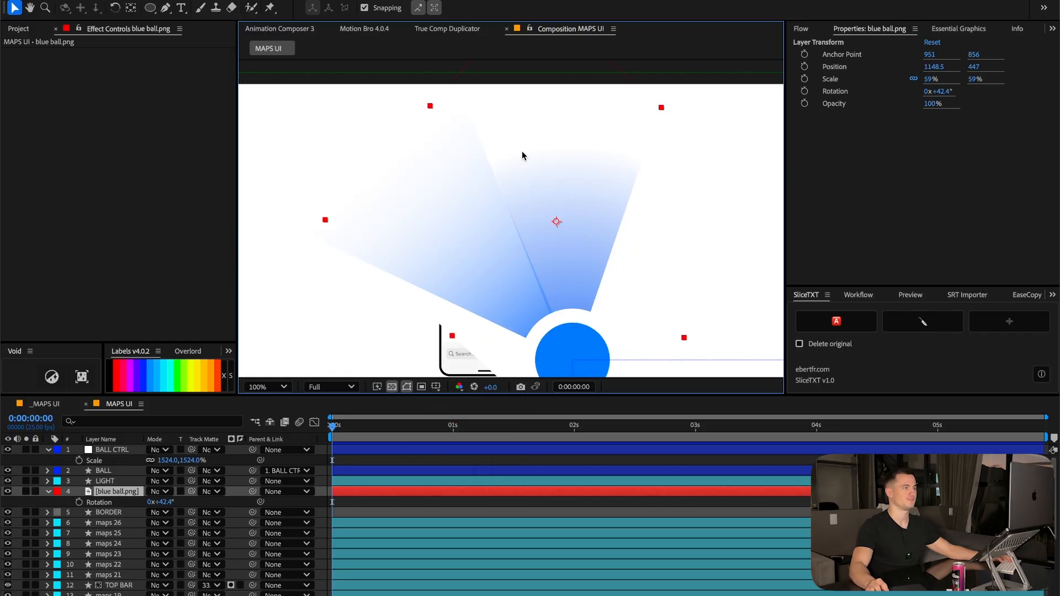
pyautogui.click(105, 481)
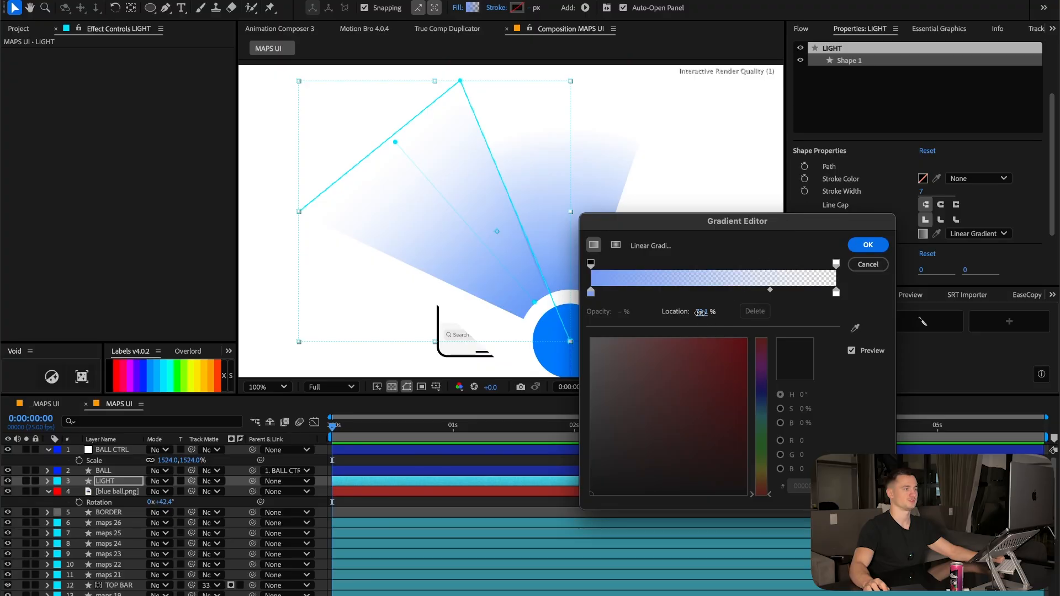
pyautogui.click(699, 312)
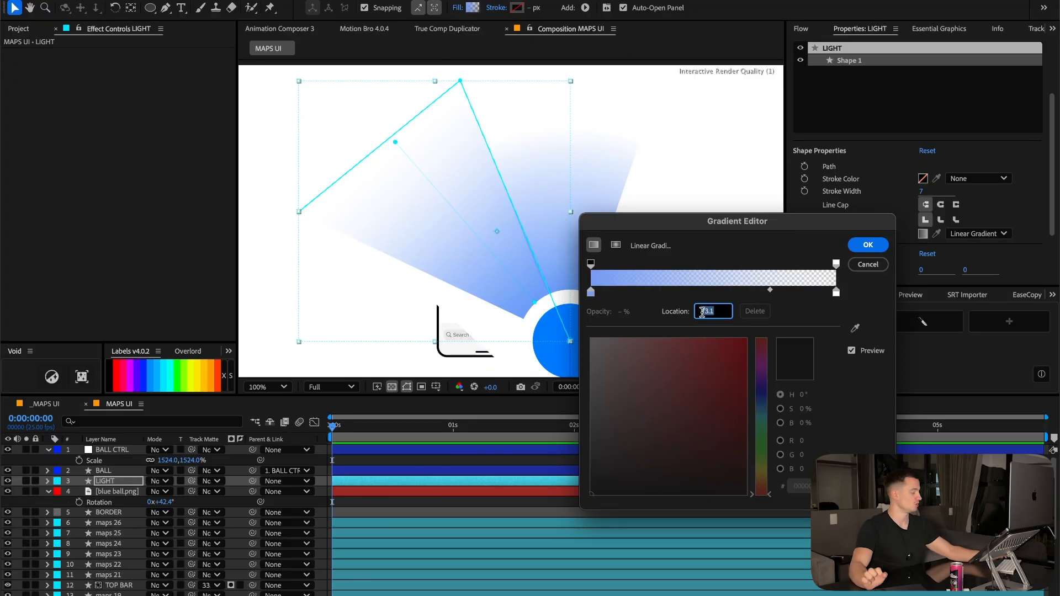
pyautogui.write('88')
pyautogui.press('Return')
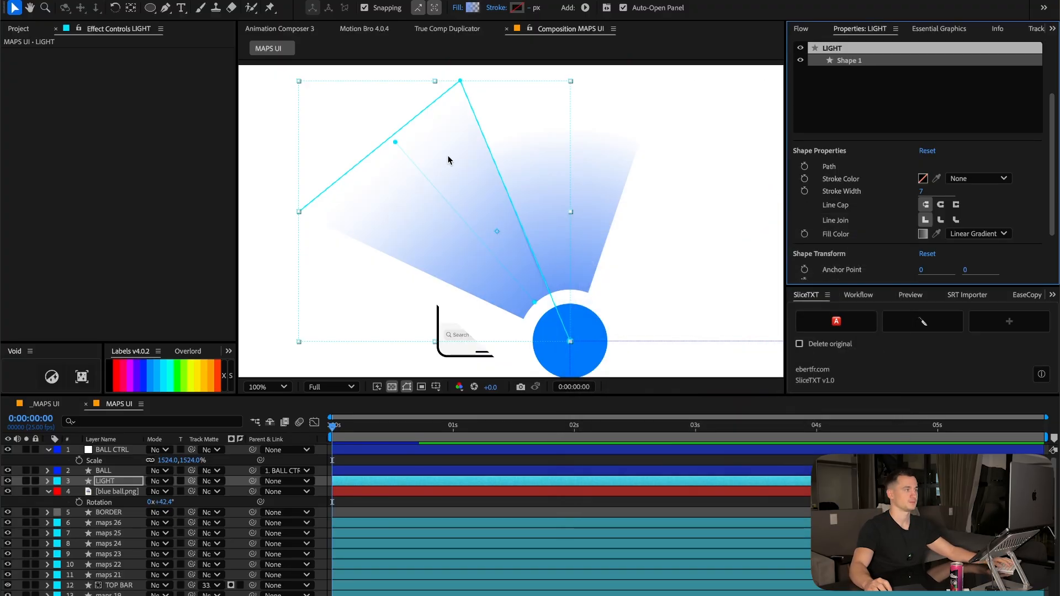
pyautogui.moveTo(394, 142); pyautogui.dragTo(410, 161)
pyautogui.click(506, 377)
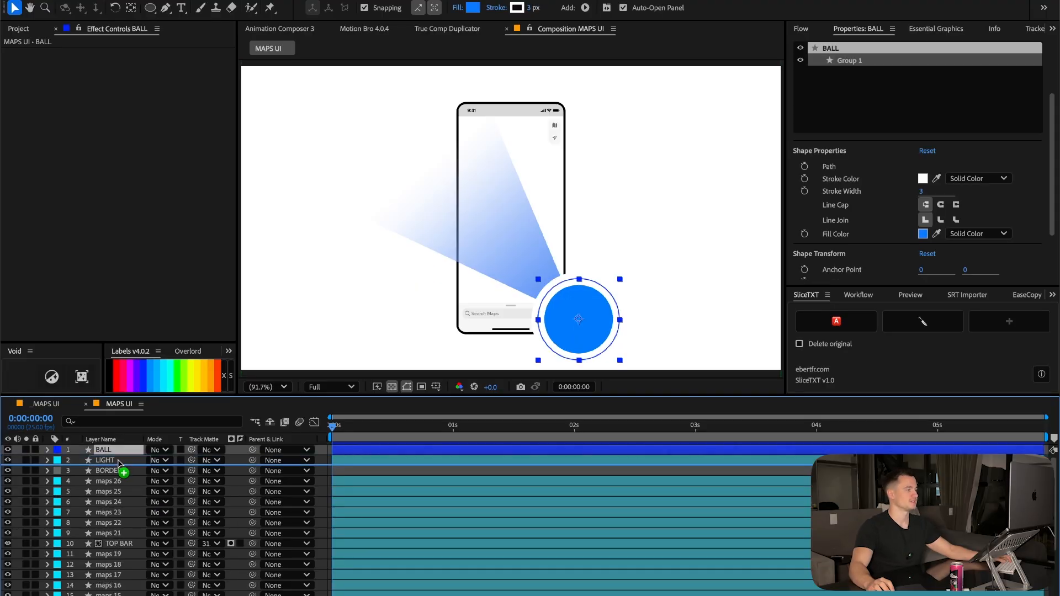
# Give the LIGHT layer the same blue label as BALL and parent LIGHT to BALL.
pyautogui.keyDown('ctrl'); pyautogui.click(104, 449); pyautogui.keyUp('ctrl')
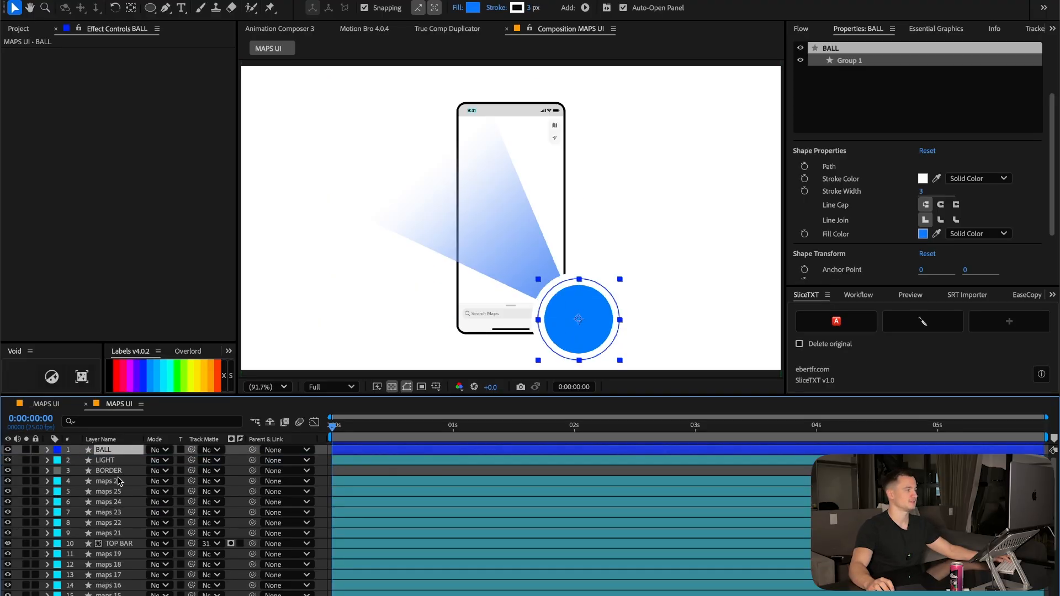
pyautogui.click(112, 460)
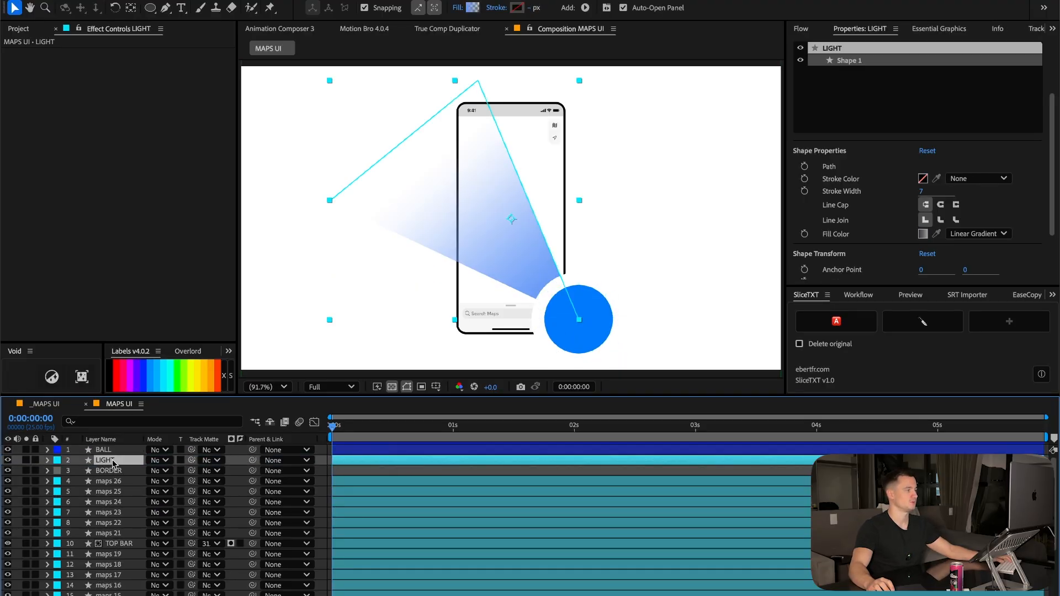
pyautogui.keyDown('shift'); pyautogui.click(110, 450); pyautogui.keyUp('shift')
pyautogui.click(116, 459)
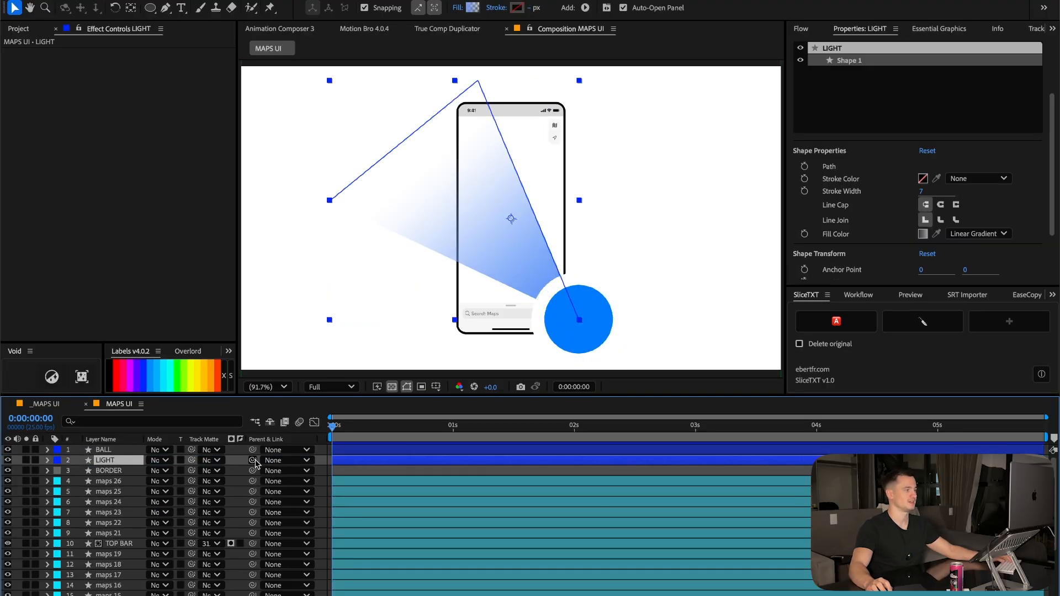
pyautogui.moveTo(252, 459); pyautogui.dragTo(126, 454)
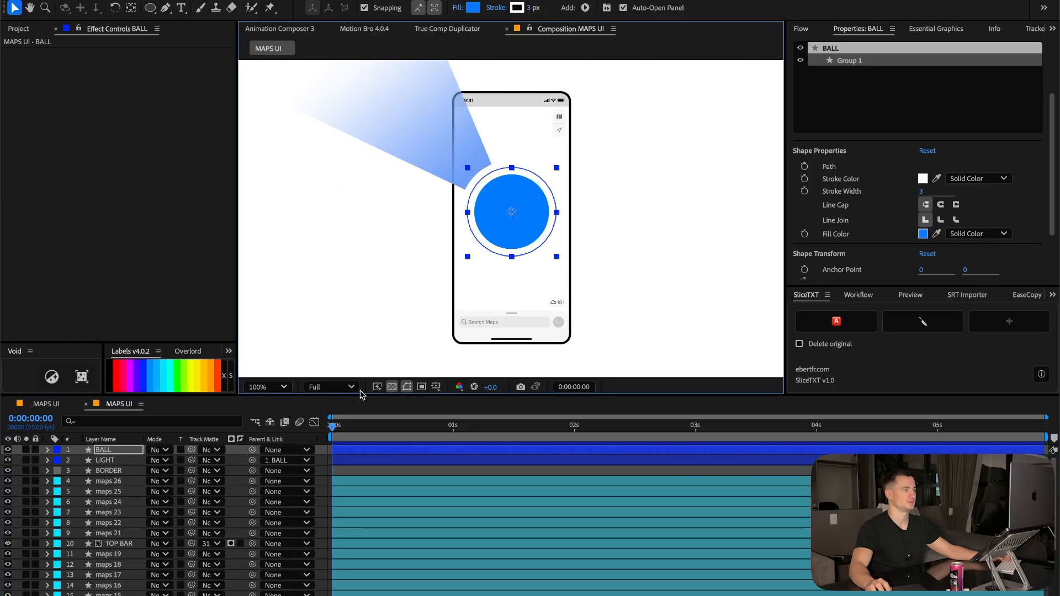
# Show the proportional grid and scale the BALL layer down to a small location dot, with its properties collapsed.
pyautogui.click(436, 387)
pyautogui.click(457, 411)
pyautogui.press('s')
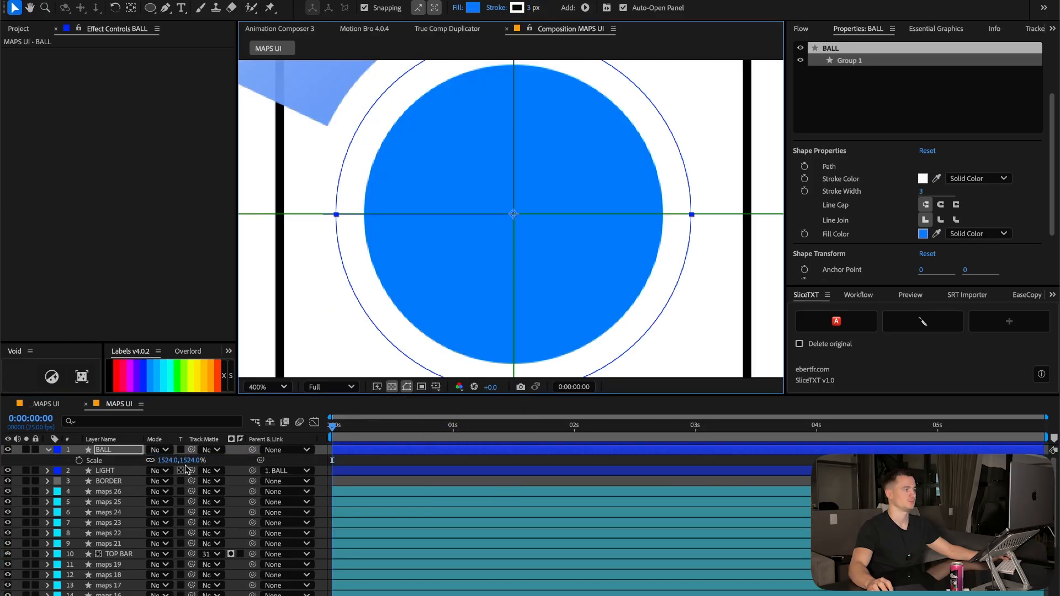
pyautogui.moveTo(188, 462); pyautogui.dragTo(3, 521)
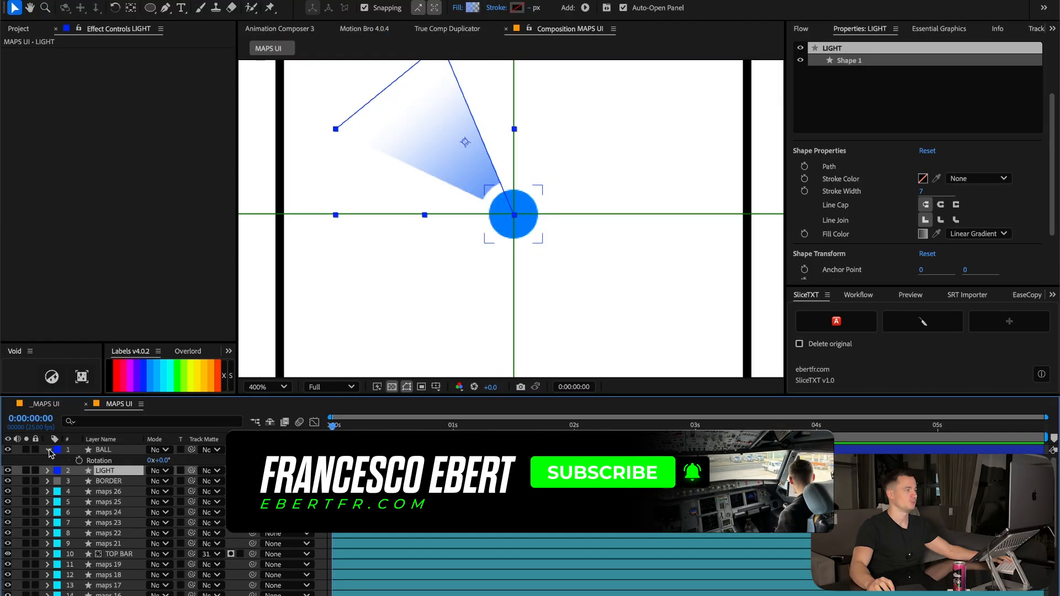
pyautogui.click(48, 450)
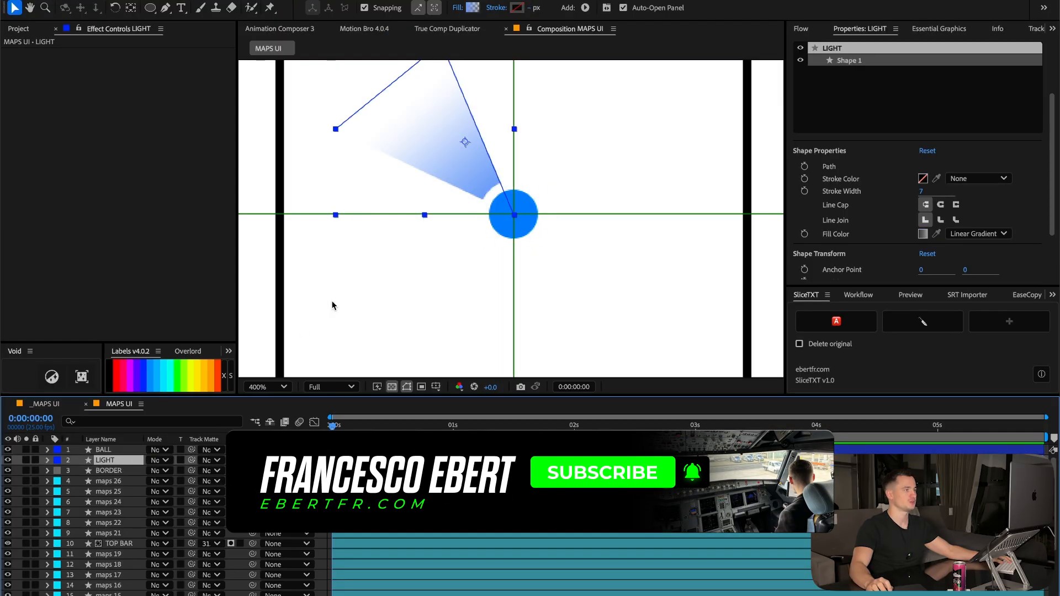
# Move the LIGHT layer's anchor point to the centre of the ball and reveal the layer's Rotation property.
pyautogui.press('y')
pyautogui.press('.')
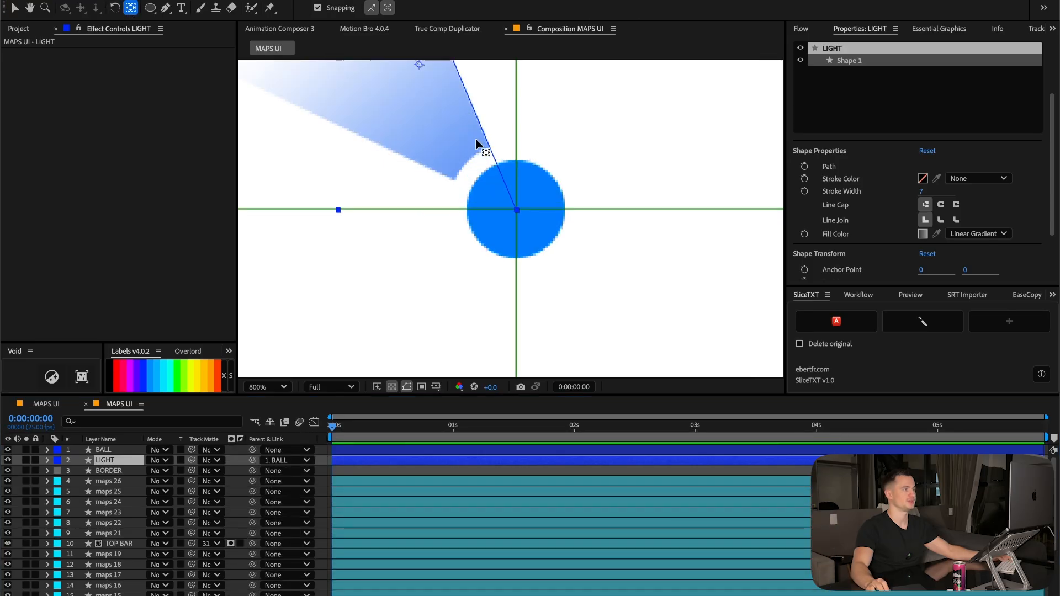
pyautogui.moveTo(458, 120); pyautogui.dragTo(483, 190)
pyautogui.moveTo(444, 135); pyautogui.dragTo(544, 276)
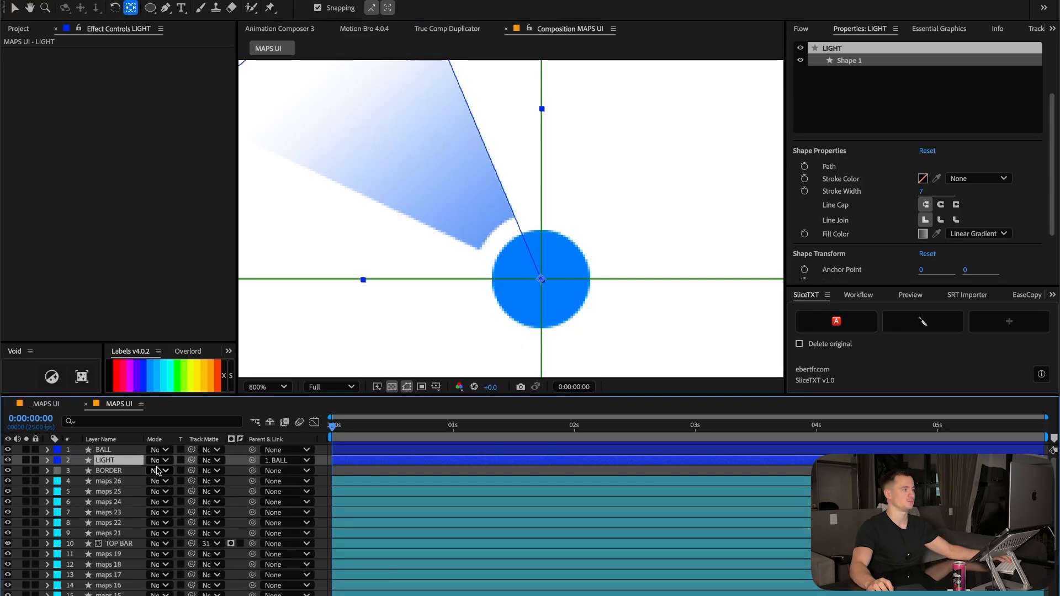
pyautogui.press('r')
pyautogui.press(',')
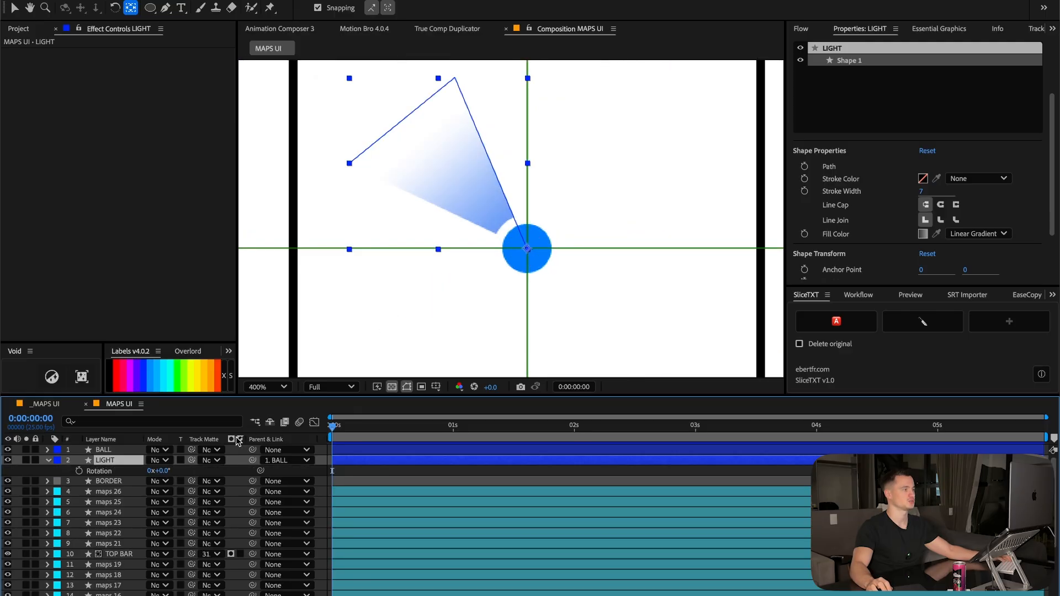
# Try rotating the LIGHT layer around the ball's centre, and undo the rotation.
pyautogui.moveTo(165, 473); pyautogui.dragTo(771, 449)
pyautogui.press('super+z')
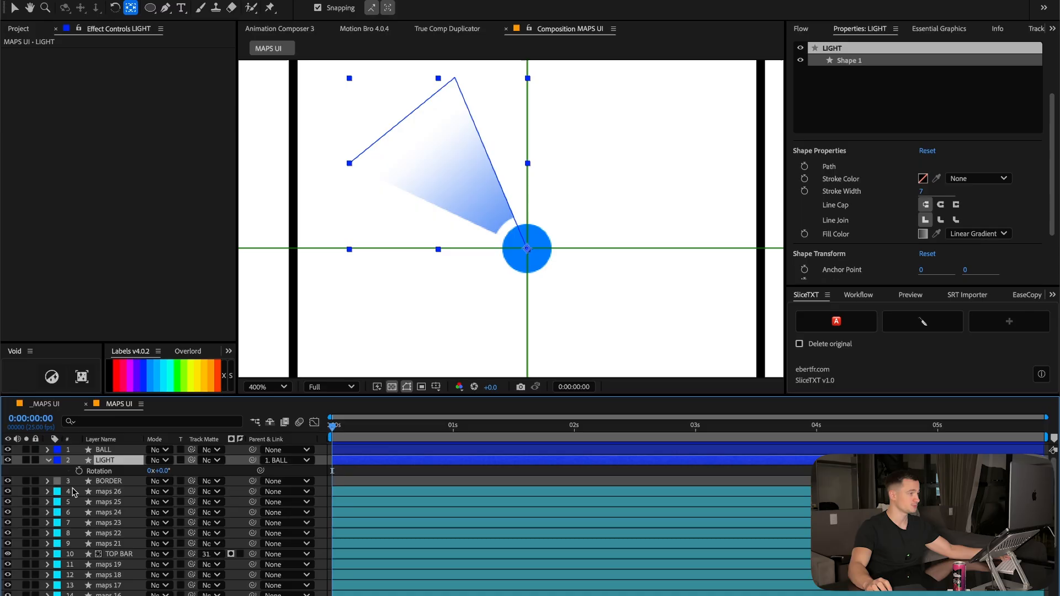
# Add the expression wiggle(2, 2) to the LIGHT layer's Rotation and preview the motion.
pyautogui.keyDown('alt'); pyautogui.click(79, 471); pyautogui.keyUp('alt')
pyautogui.write('wiggle()')
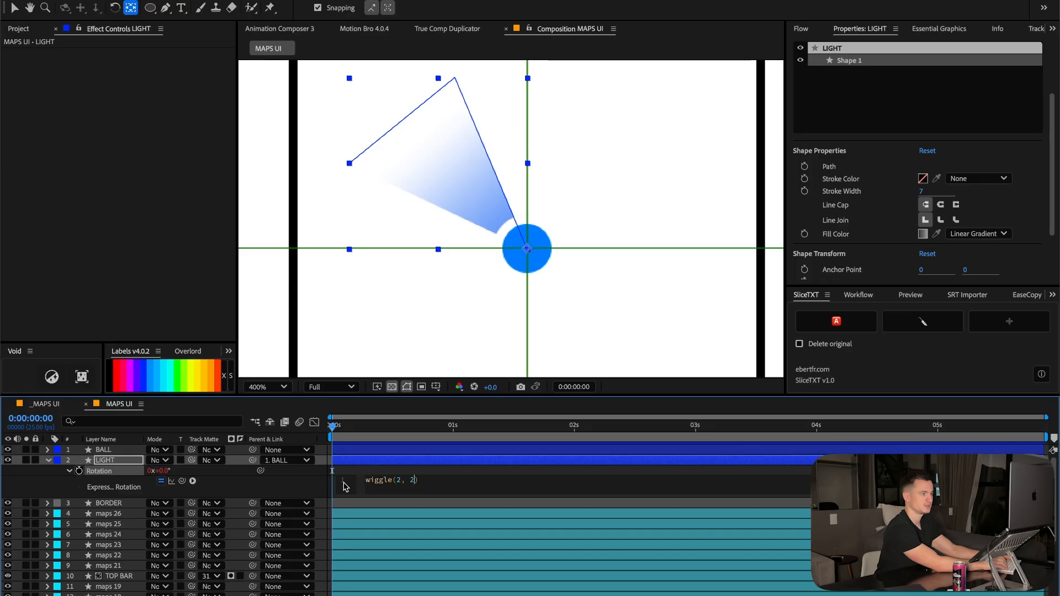
pyautogui.click(513, 474)
pyautogui.press('space')
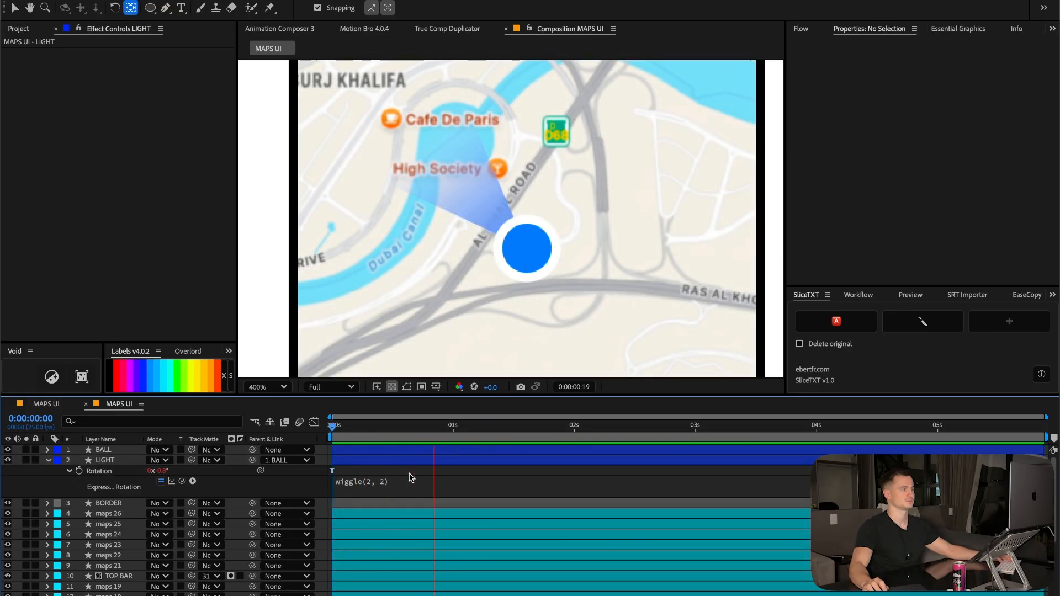
pyautogui.press('space')
# Move the BG layer directly beneath LIGHT to preview the beam's wiggle against plain white.
pyautogui.scroll(-5, 154, 540)
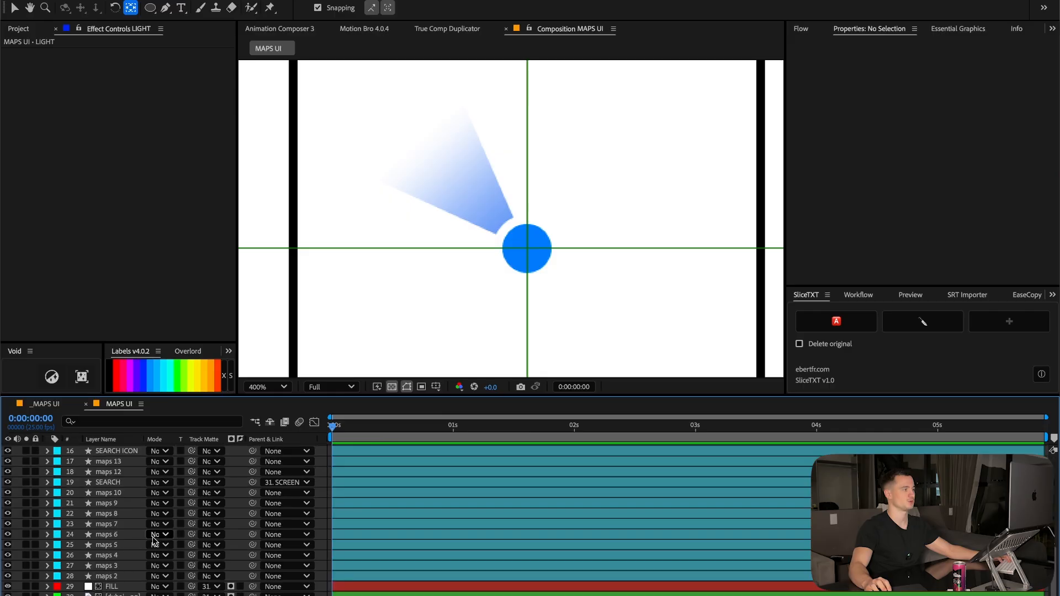
pyautogui.scroll(5, 155, 540)
pyautogui.scroll(-5, 155, 520)
pyautogui.click(127, 595)
pyautogui.moveTo(123, 463); pyautogui.dragTo(127, 497)
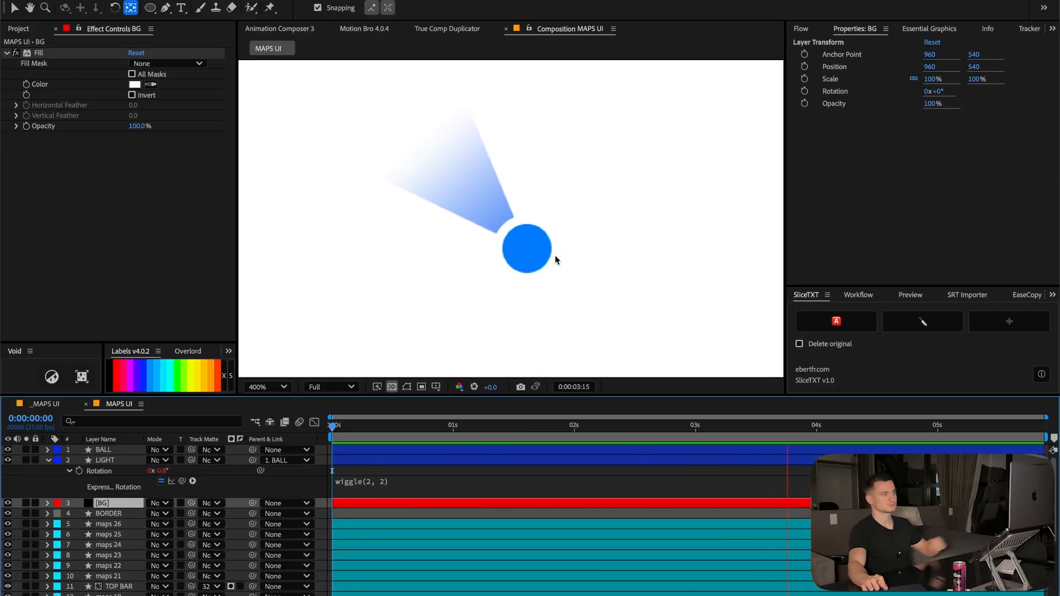
pyautogui.press('.')
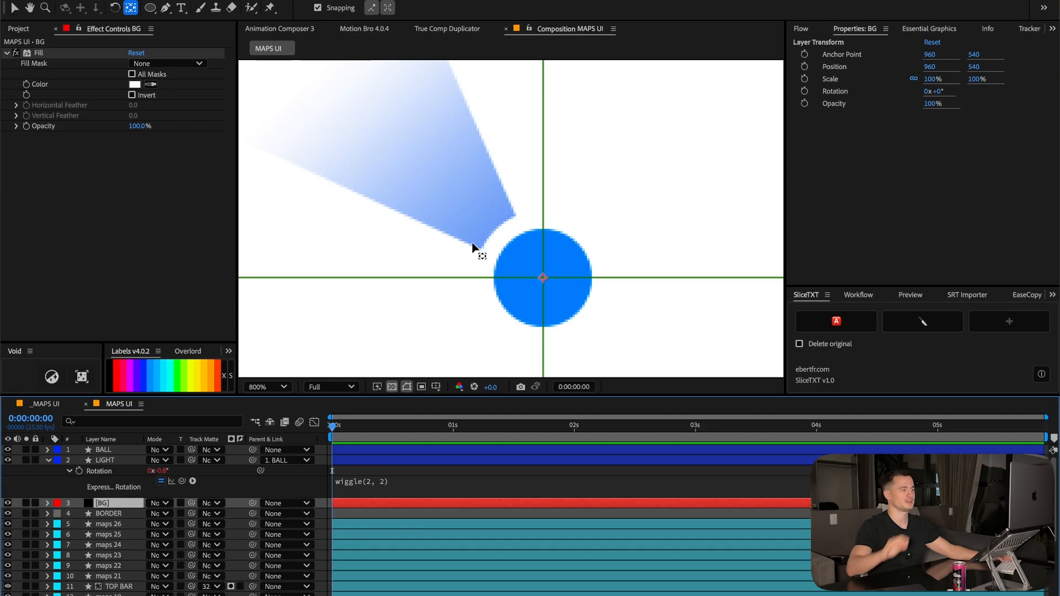
# Collapse the LIGHT layer's expanded Rotation property and expression.
pyautogui.click(385, 472)
pyautogui.click(105, 460)
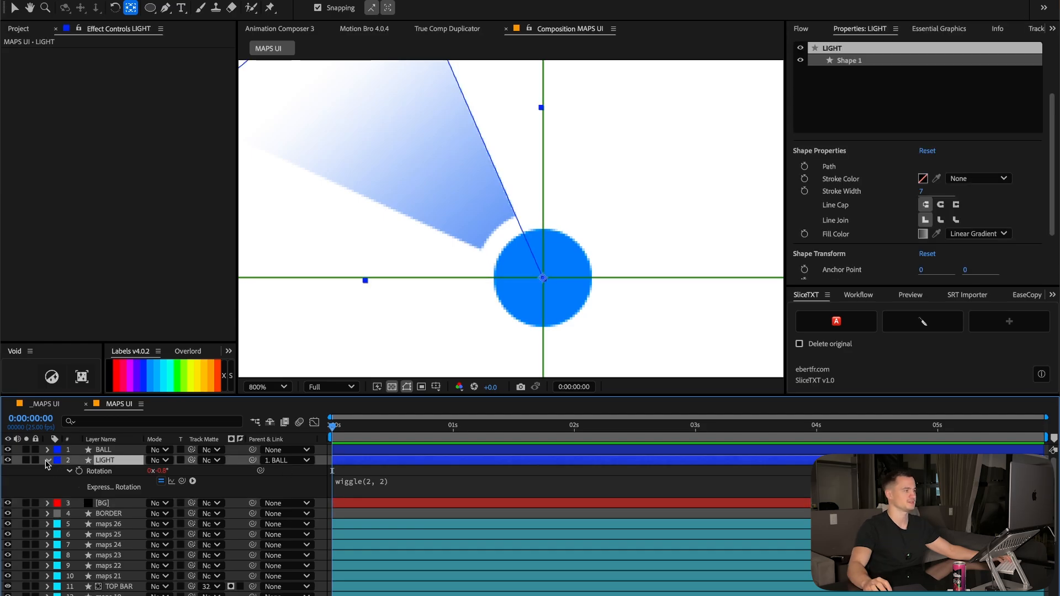
pyautogui.click(48, 461)
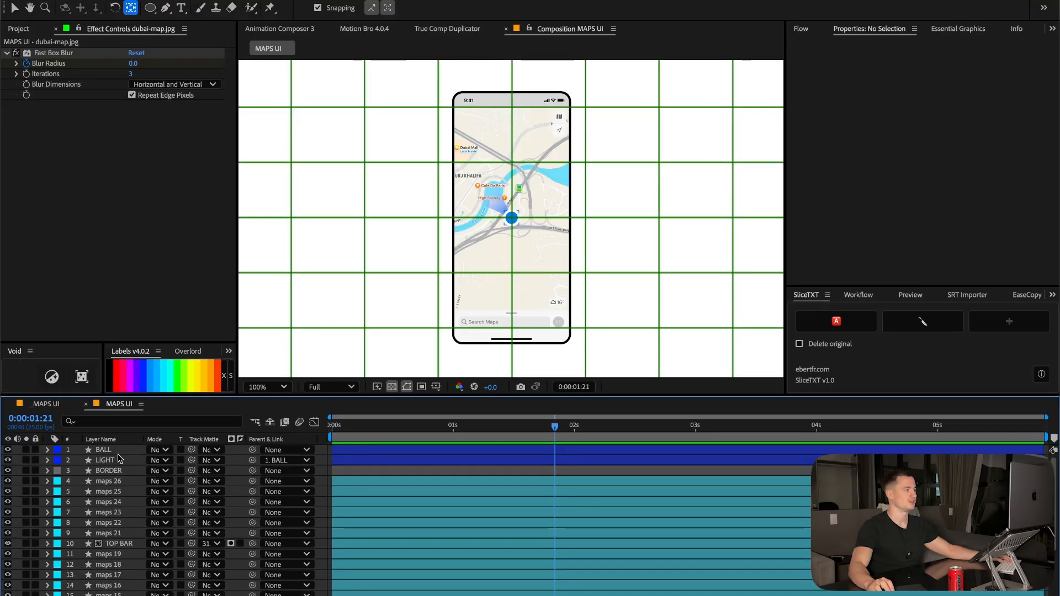
# Thicken the stroke of the BORDER layer's rounded rectangle around the phone.
pyautogui.click(109, 471)
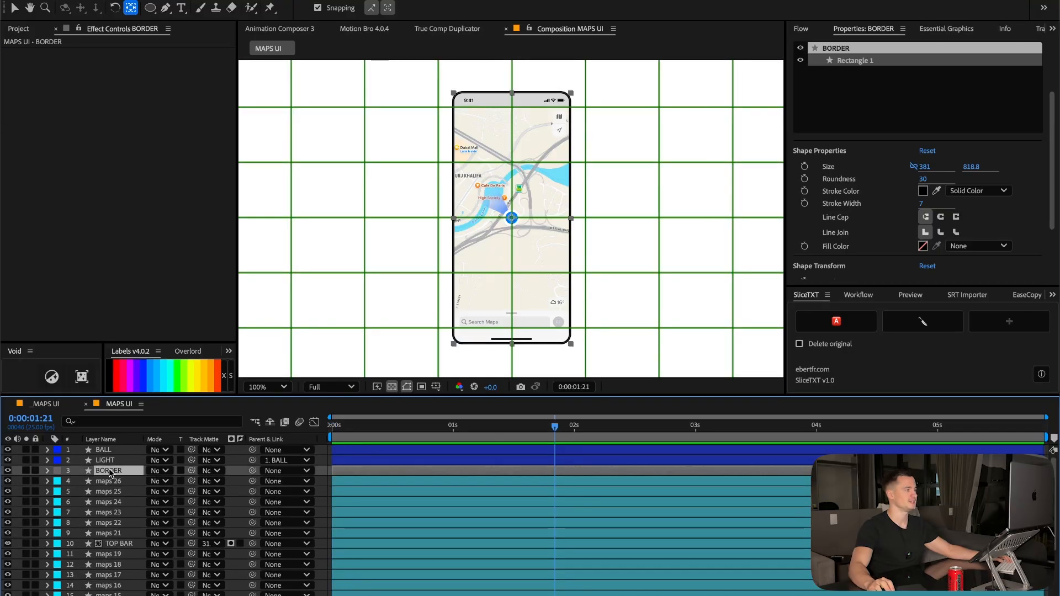
pyautogui.scroll(1, 525, 190)
pyautogui.moveTo(553, 159); pyautogui.dragTo(561, 386)
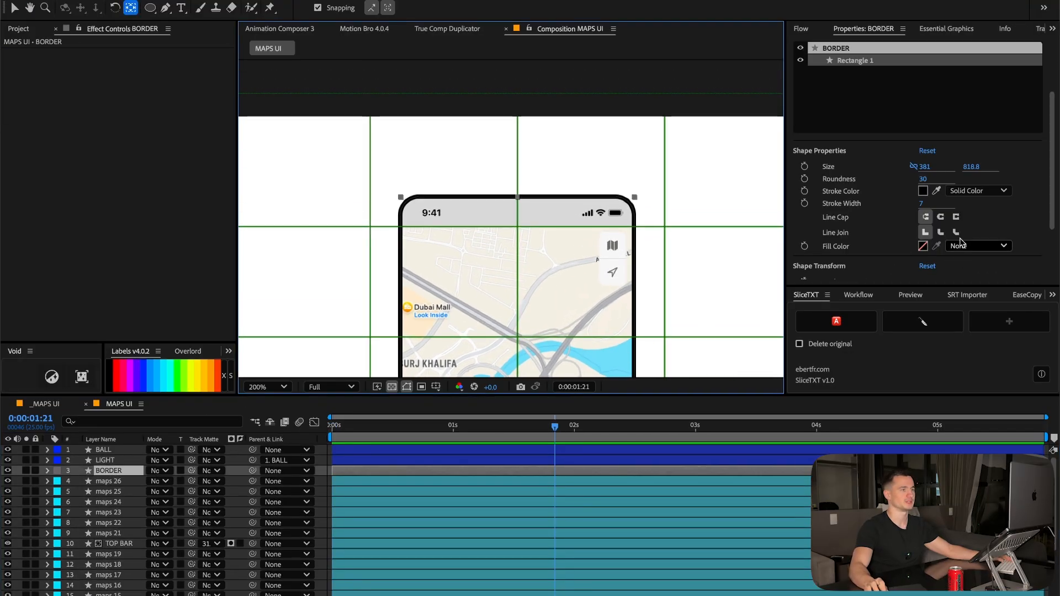
pyautogui.click(926, 204)
pyautogui.press('Return')
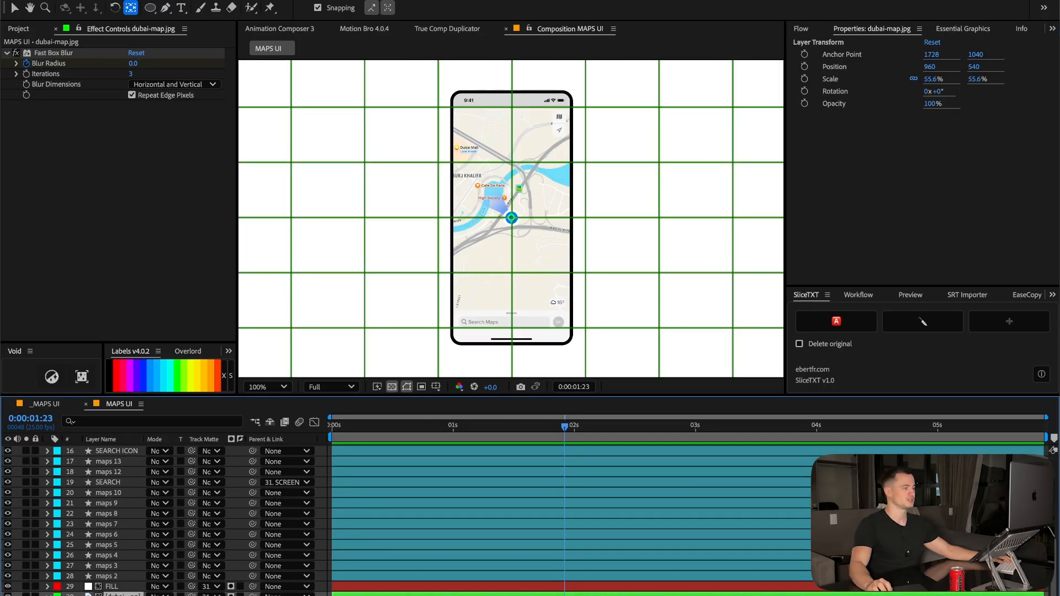
# Scale the dubai-map layer down to 28.6%, try shifting the map inside the phone screen, and undo the shift.
pyautogui.moveTo(136, 595); pyautogui.dragTo(121, 567)
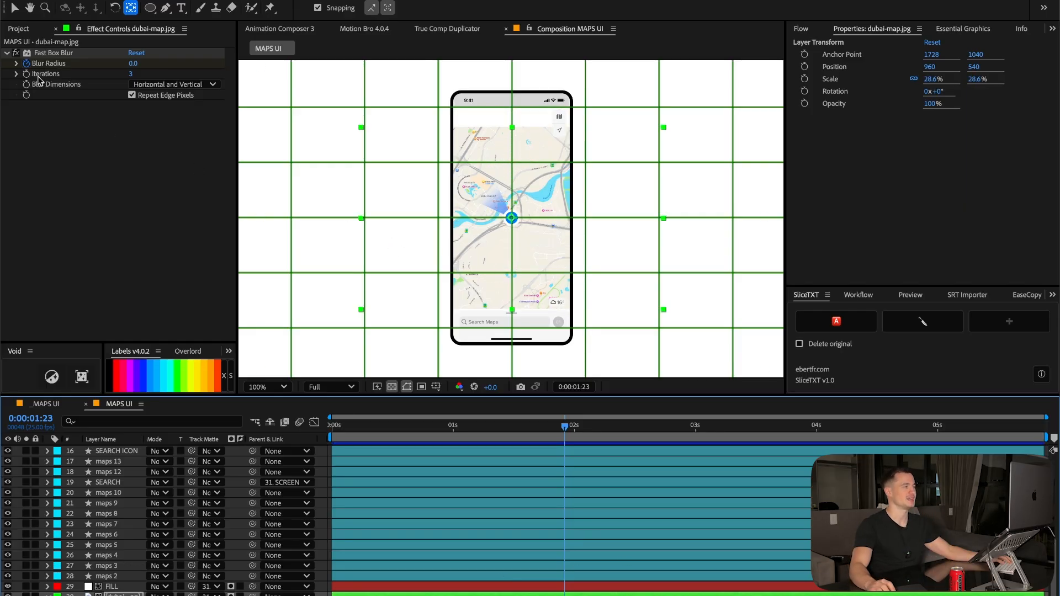
pyautogui.click(18, 6)
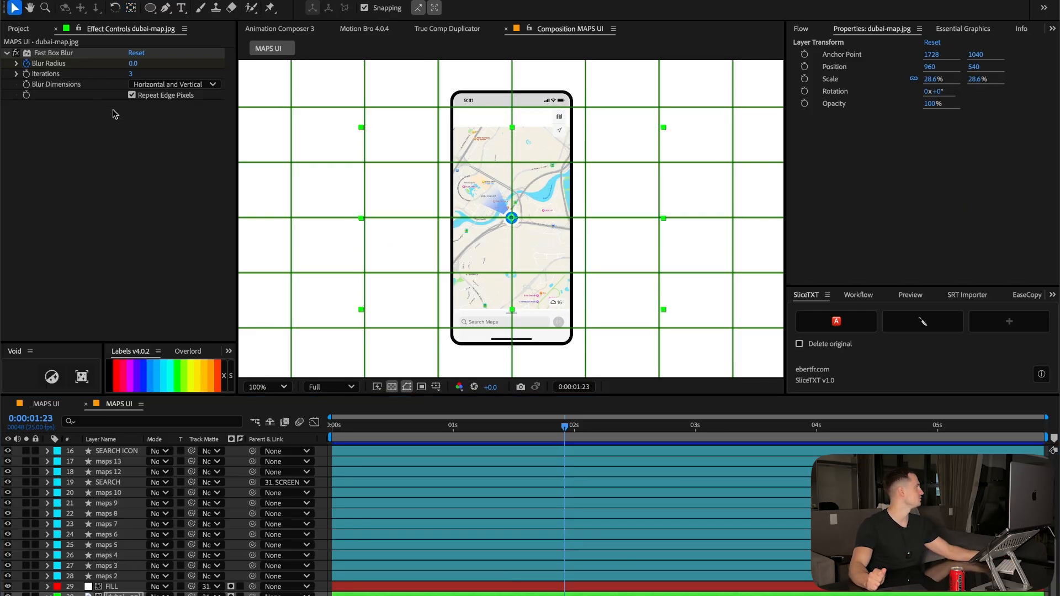
pyautogui.moveTo(550, 263); pyautogui.dragTo(554, 255)
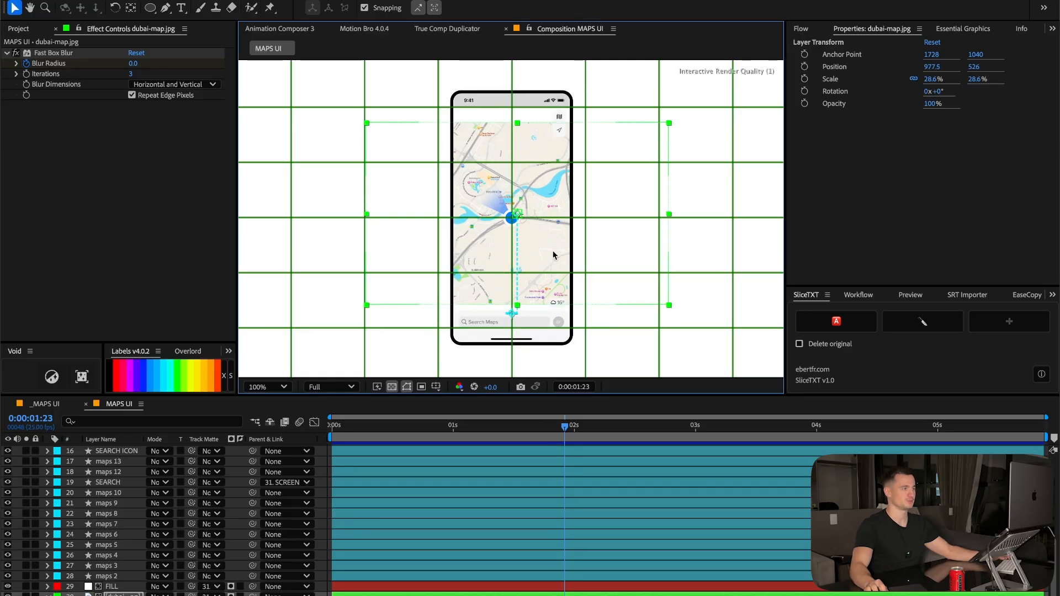
pyautogui.press('super+z')
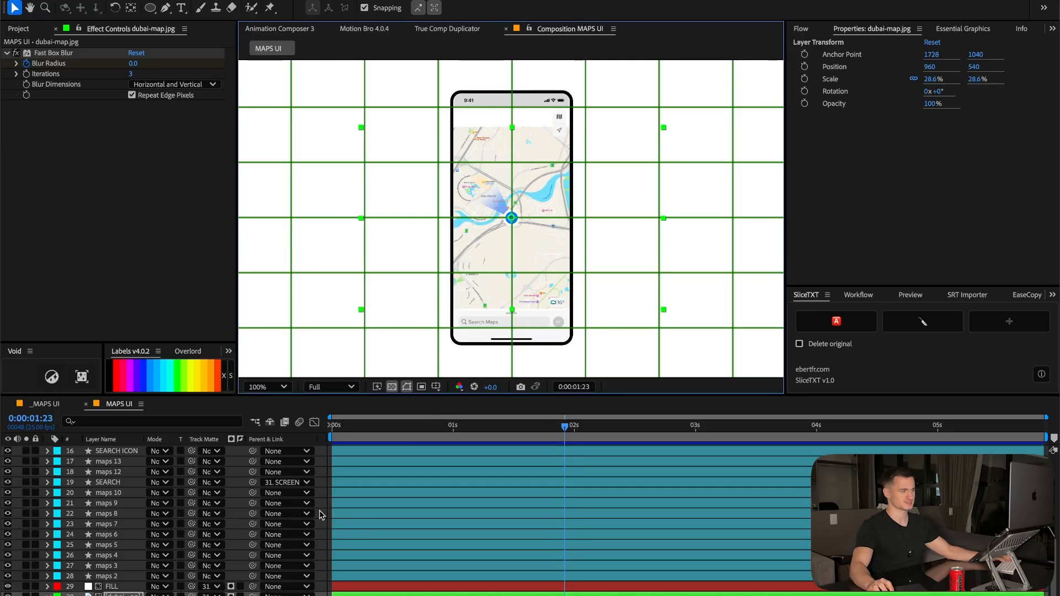
# Shrink the dubai-map layer further and apply the CC RepeTile effect to it.
pyautogui.moveTo(153, 589); pyautogui.dragTo(150, 589)
pyautogui.scroll(-5, 960, 28)
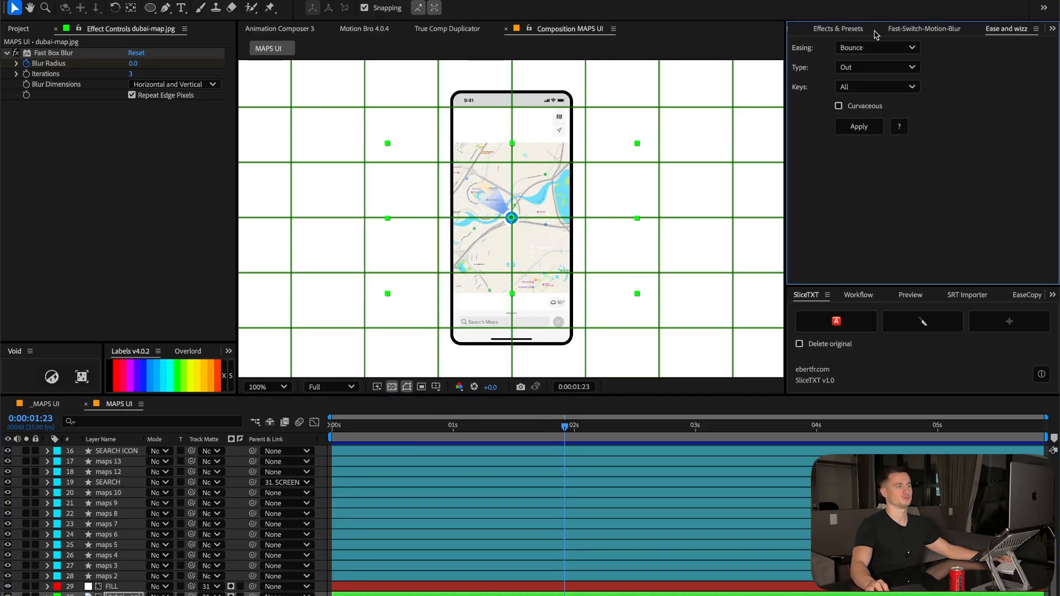
pyautogui.click(844, 28)
pyautogui.click(834, 43)
pyautogui.write('c')
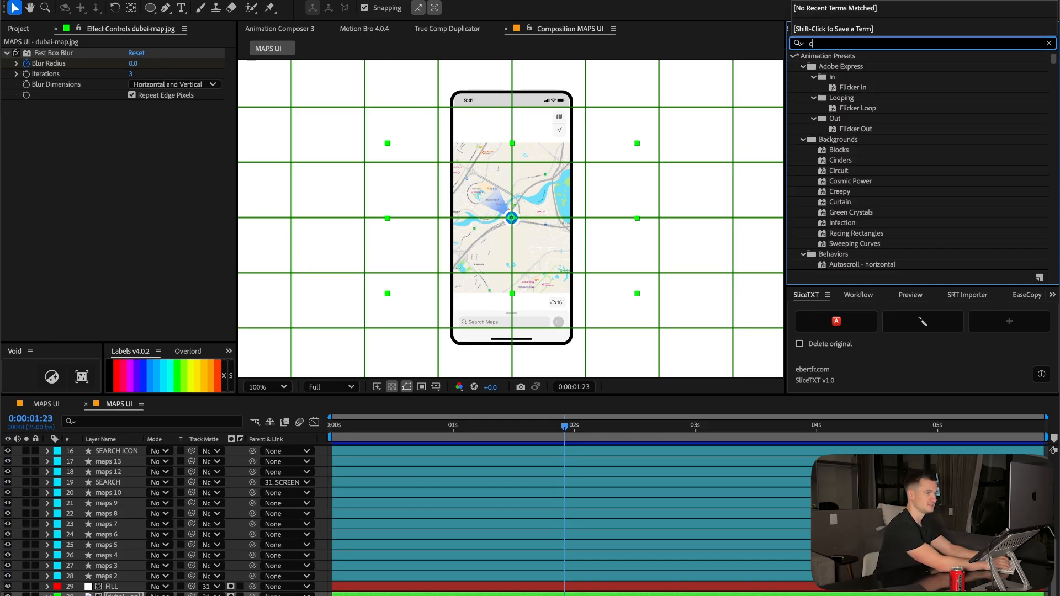
pyautogui.write('c re')
pyautogui.doubleClick(836, 66)
# Set CC RepeTile's Expand Right, Left, Down and Up values to 1500 each.
pyautogui.click(130, 146)
pyautogui.write('2')
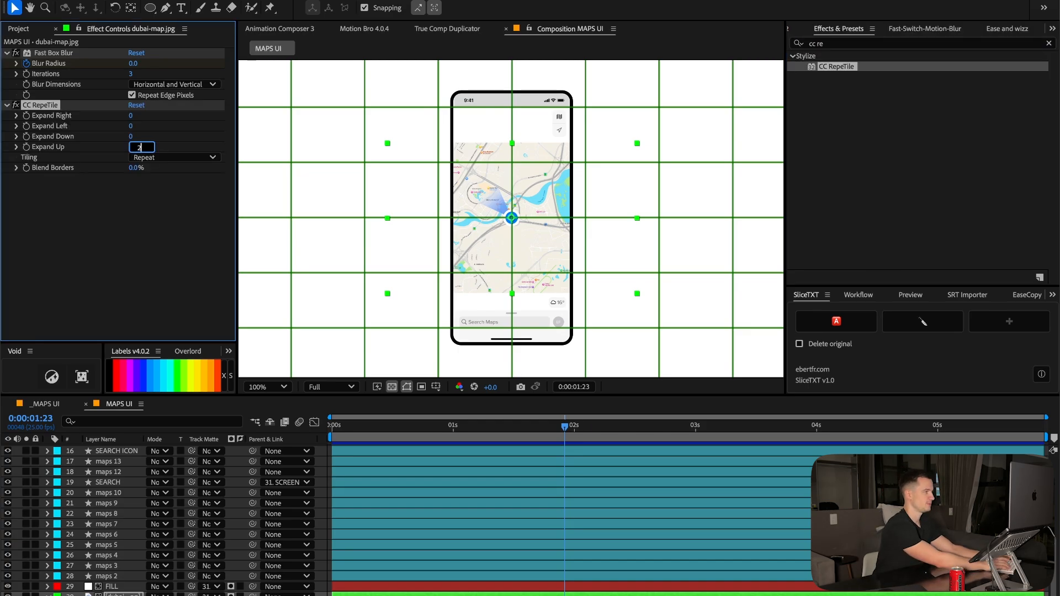
pyautogui.write('50')
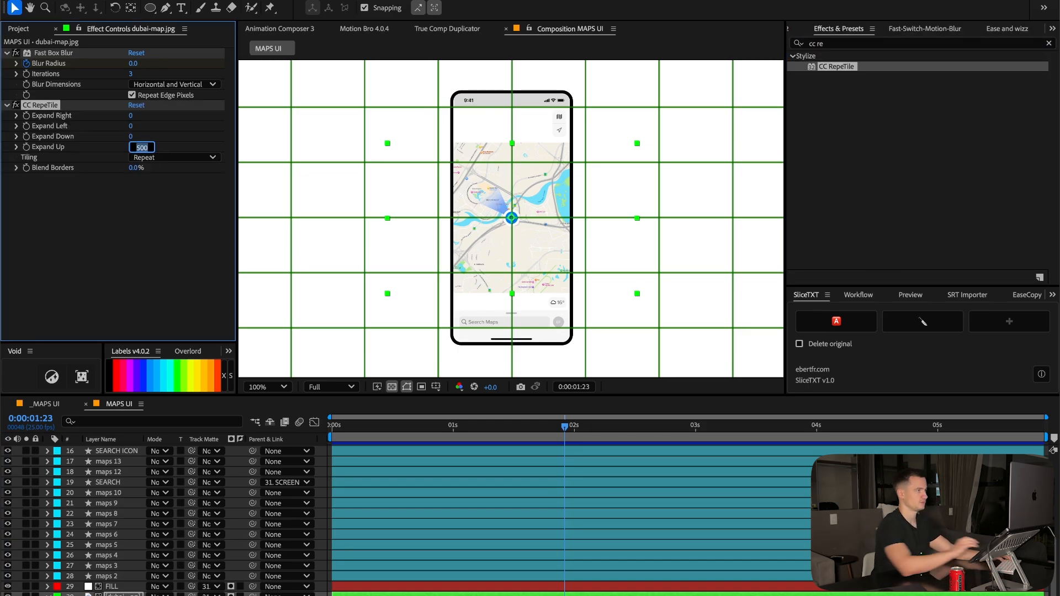
pyautogui.write('0')
pyautogui.press('Return')
pyautogui.write('1500')
pyautogui.press('Return')
pyautogui.click(130, 126)
pyautogui.write('500')
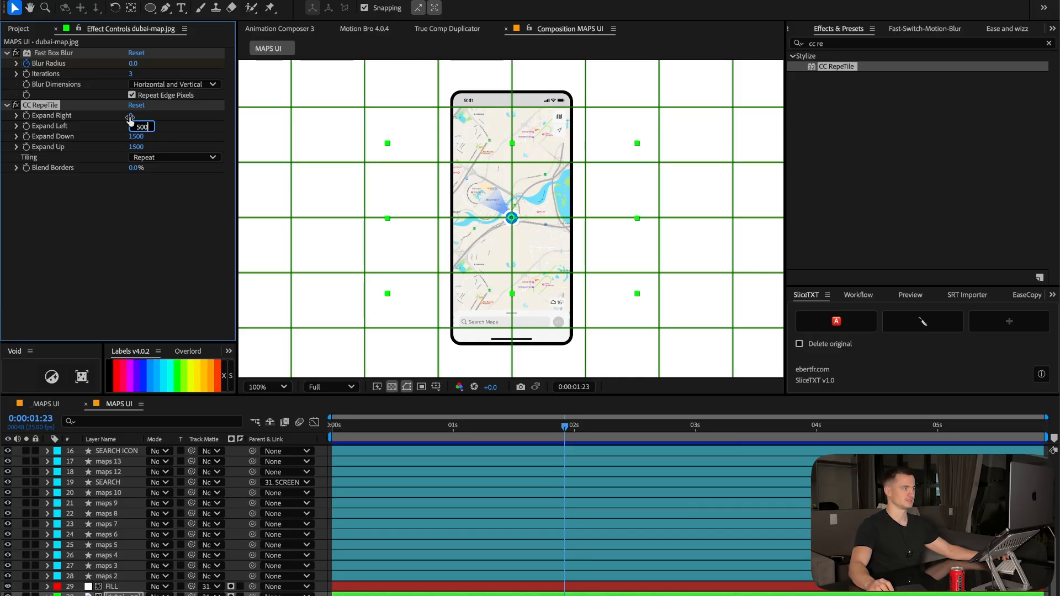
# Scale the tiled dubai-map layer down further and scrub through its opening frames from the start of the timeline.
pyautogui.moveTo(160, 595); pyautogui.dragTo(136, 595)
pyautogui.press('Home')
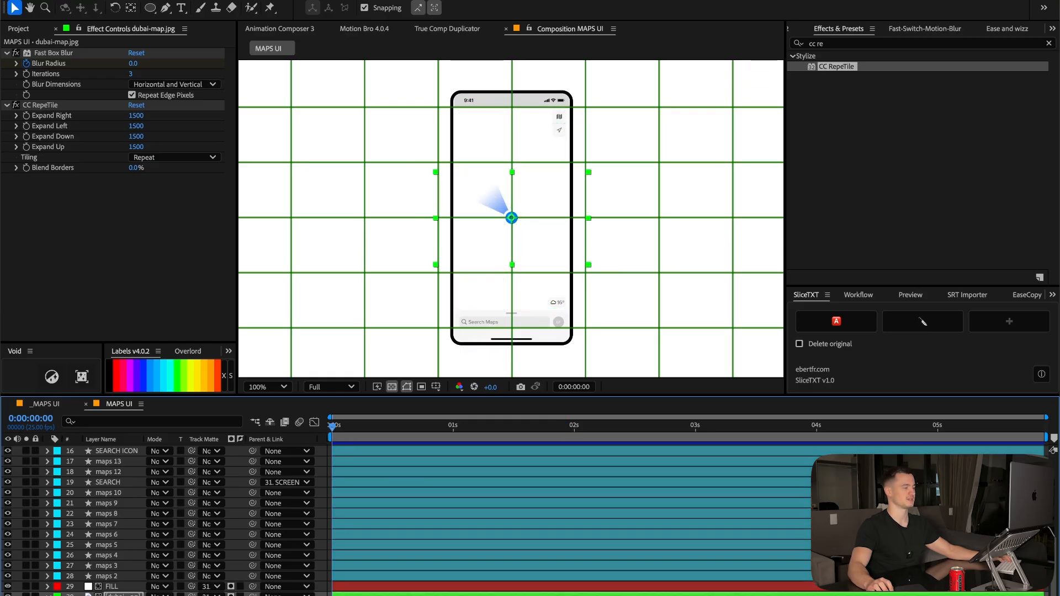
pyautogui.moveTo(400, 437); pyautogui.dragTo(448, 438)
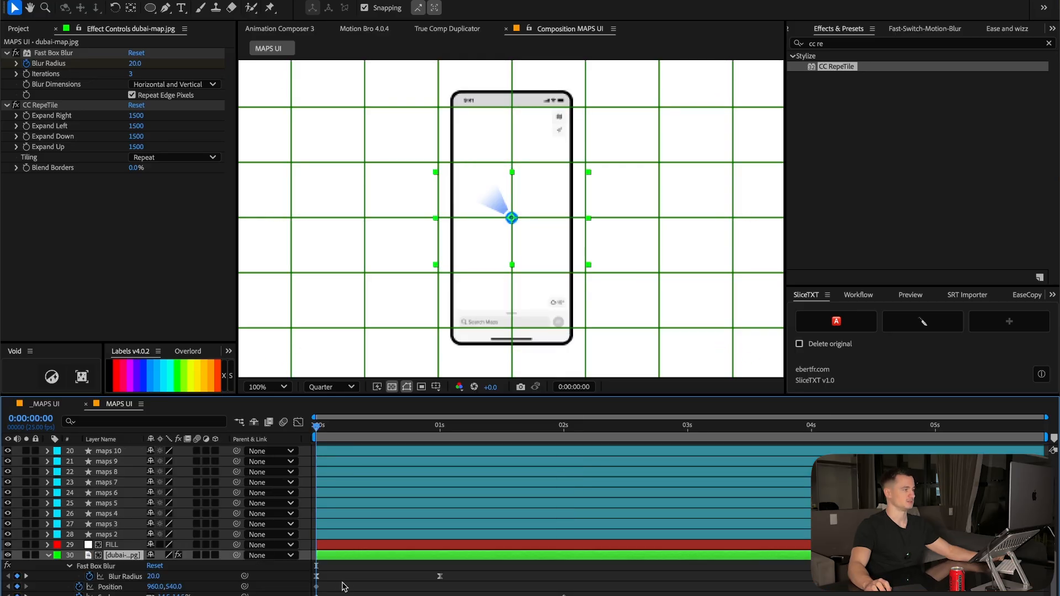
# Keyframe the dubai-map layer's Position at 0:00:02:00 to about 588, 473 and set the preview resolution to Full.
pyautogui.click(342, 586)
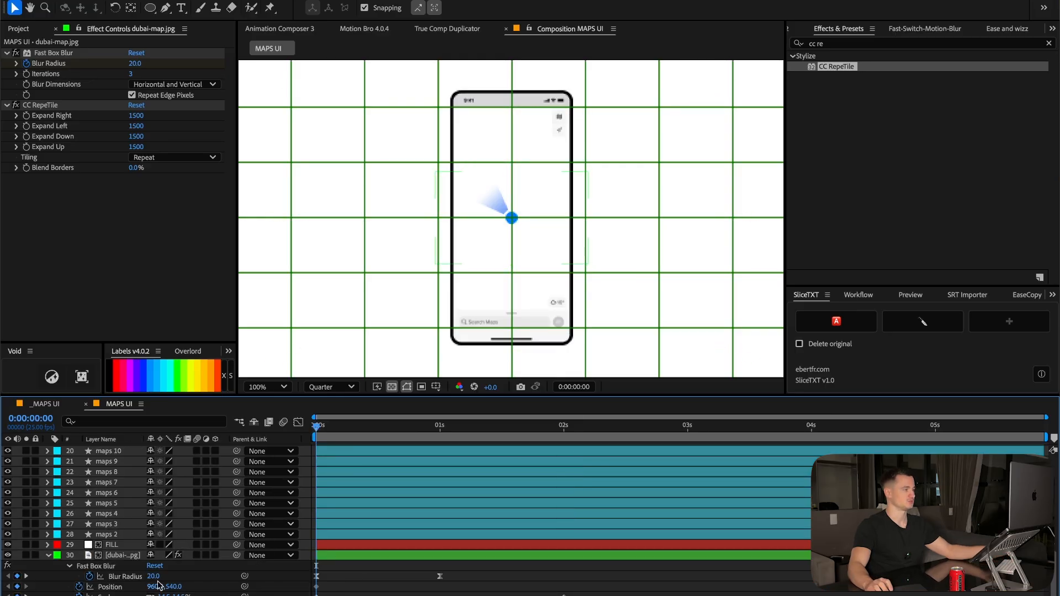
pyautogui.click(114, 588)
pyautogui.click(398, 585)
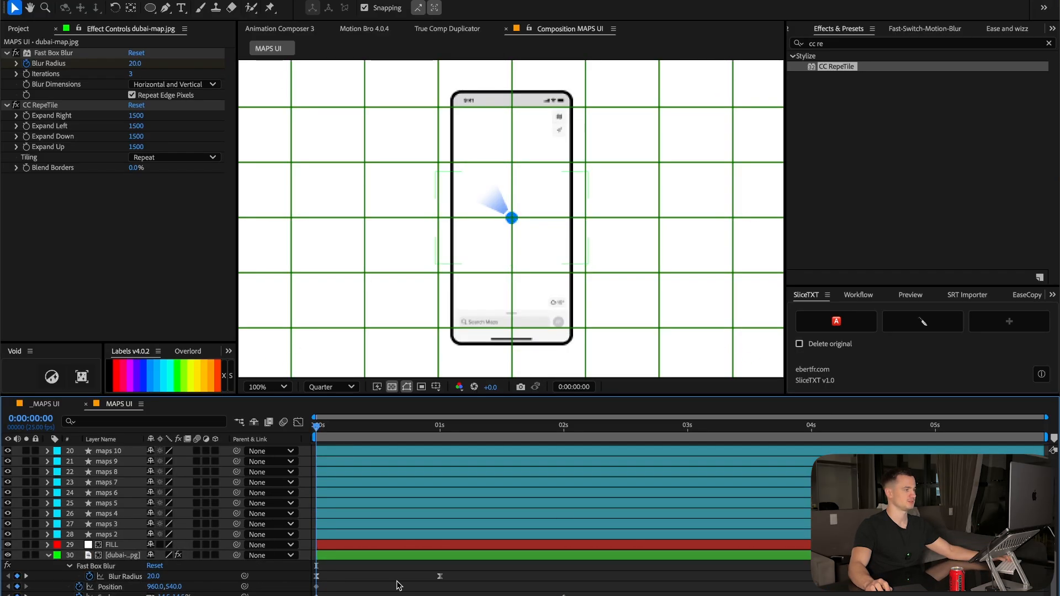
pyautogui.moveTo(442, 439); pyautogui.dragTo(560, 547)
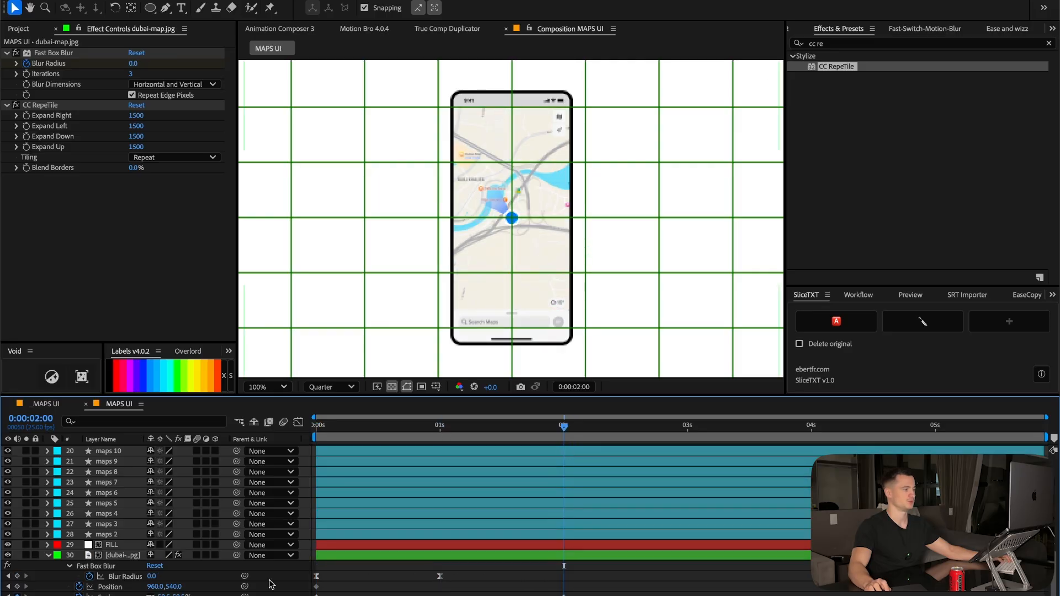
pyautogui.moveTo(158, 587); pyautogui.dragTo(180, 594)
pyautogui.click(328, 388)
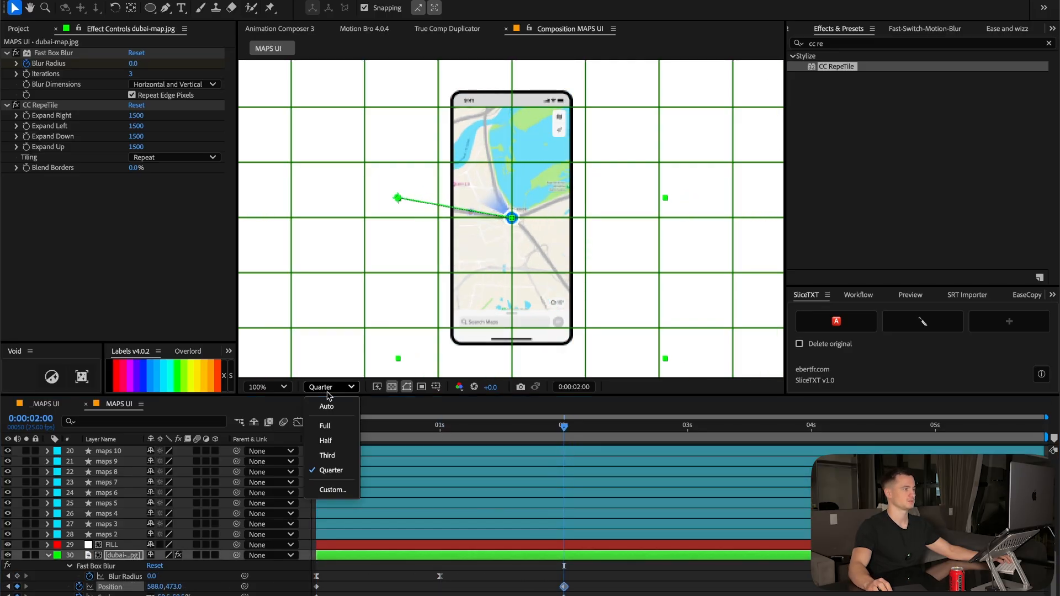
pyautogui.click(332, 425)
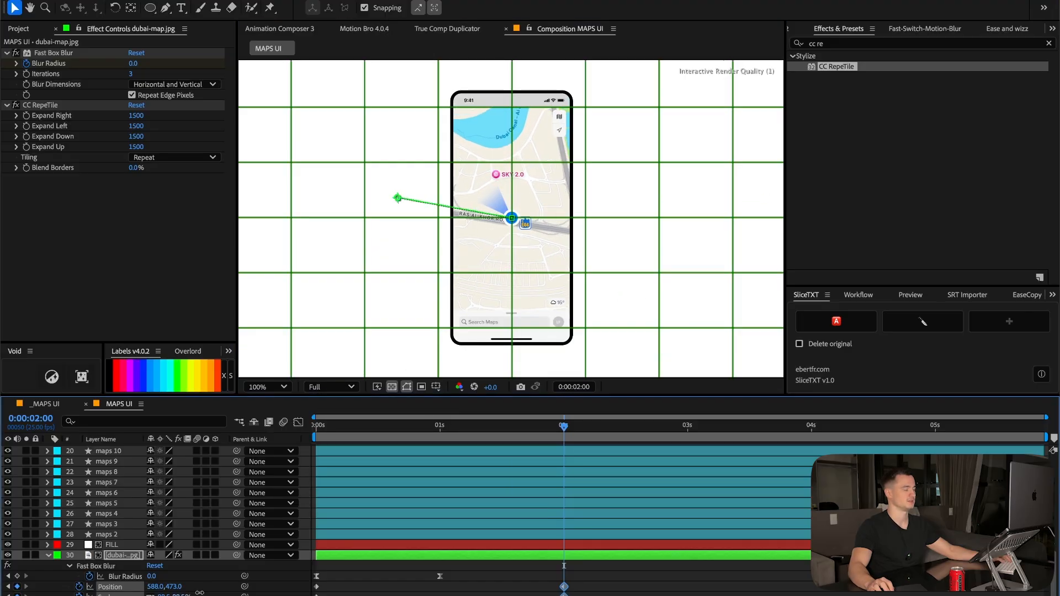
# Enlarge the dubai-map layer at 0:00:02:00 and reposition it to about 509.9, 430.8 so the road runs beneath the blue dot.
pyautogui.moveTo(497, 241); pyautogui.dragTo(503, 241)
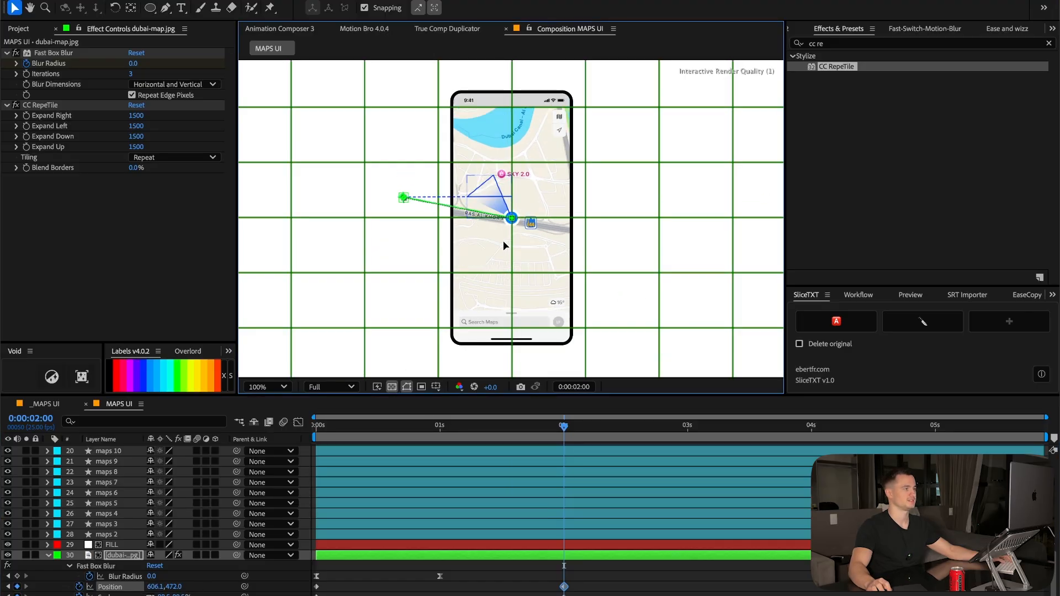
pyautogui.moveTo(162, 593); pyautogui.dragTo(187, 592)
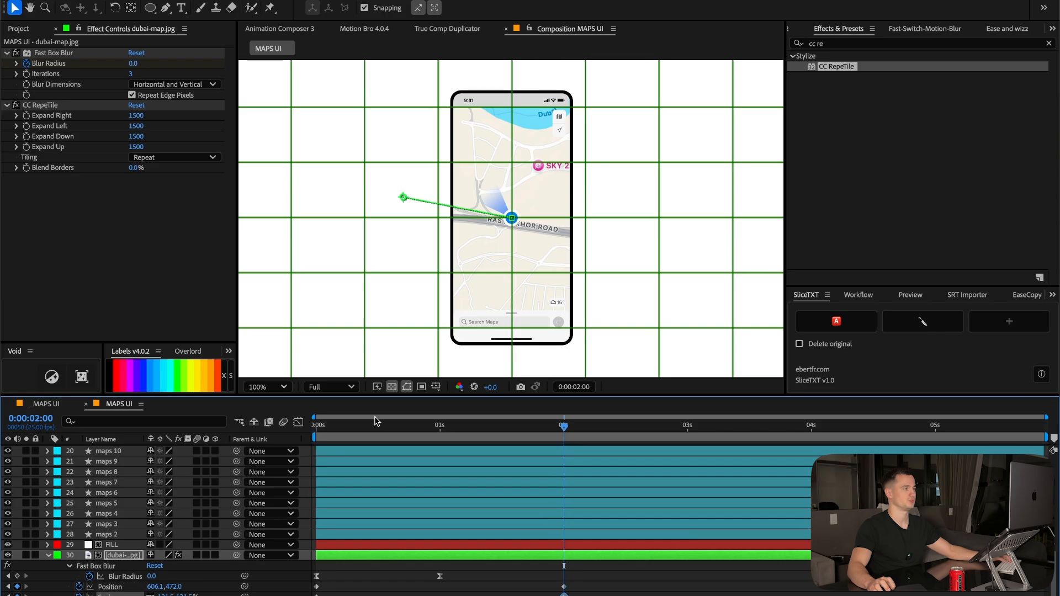
pyautogui.moveTo(537, 267)
pyautogui.mouseDown()
pyautogui.moveTo(504, 247)
pyautogui.moveTo(536, 240)
pyautogui.moveTo(535, 255)
pyautogui.mouseUp()
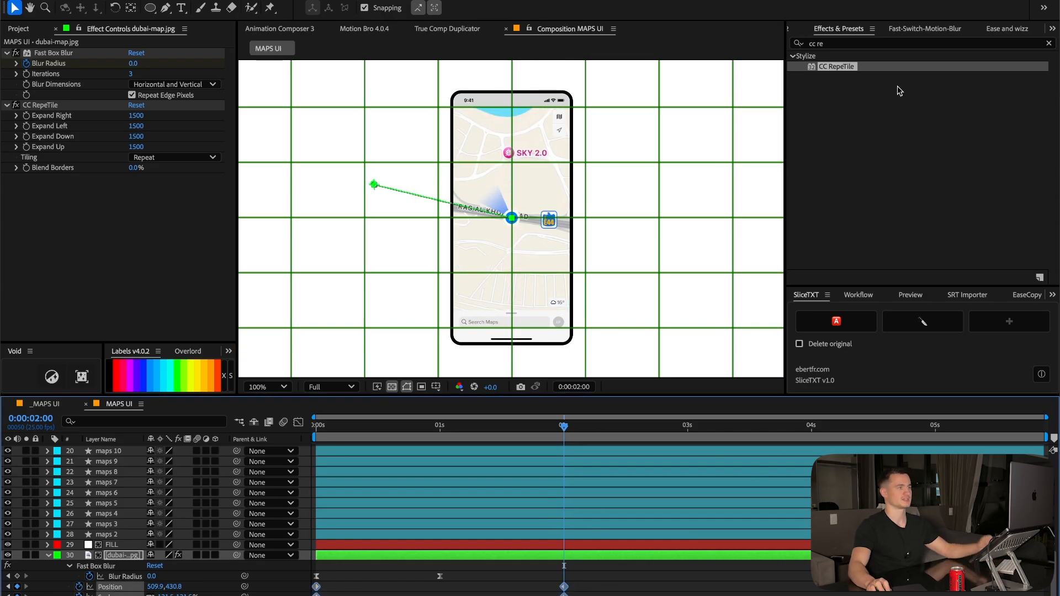
# Apply Flow's "delay in" easing preset to the dubai-map layer's Position keyframes and preview the motion.
pyautogui.scroll(8, 880, 26)
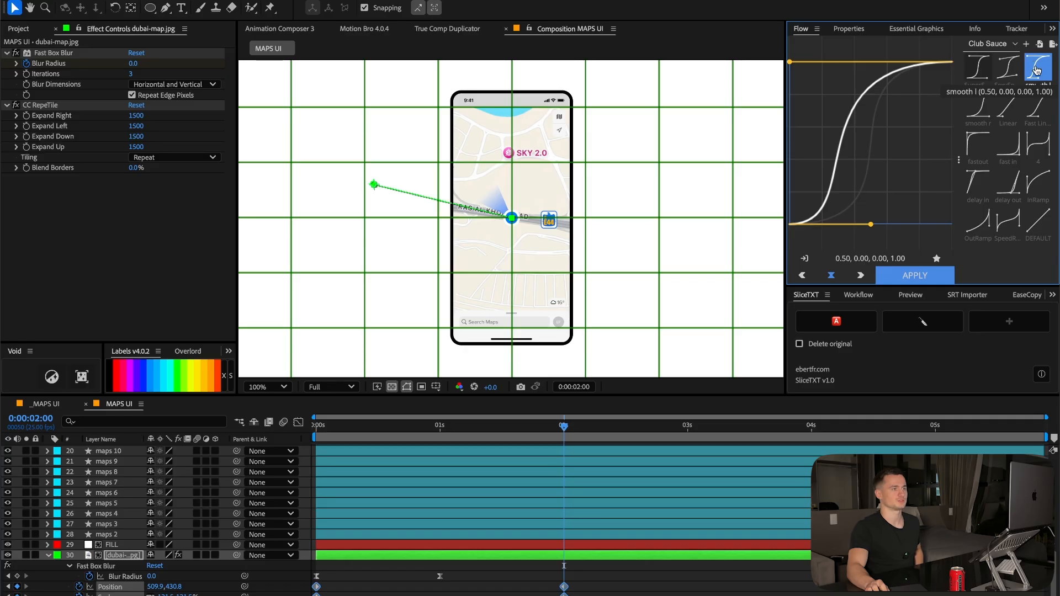
pyautogui.click(978, 182)
pyautogui.click(915, 275)
pyautogui.press('space')
pyautogui.press('space')
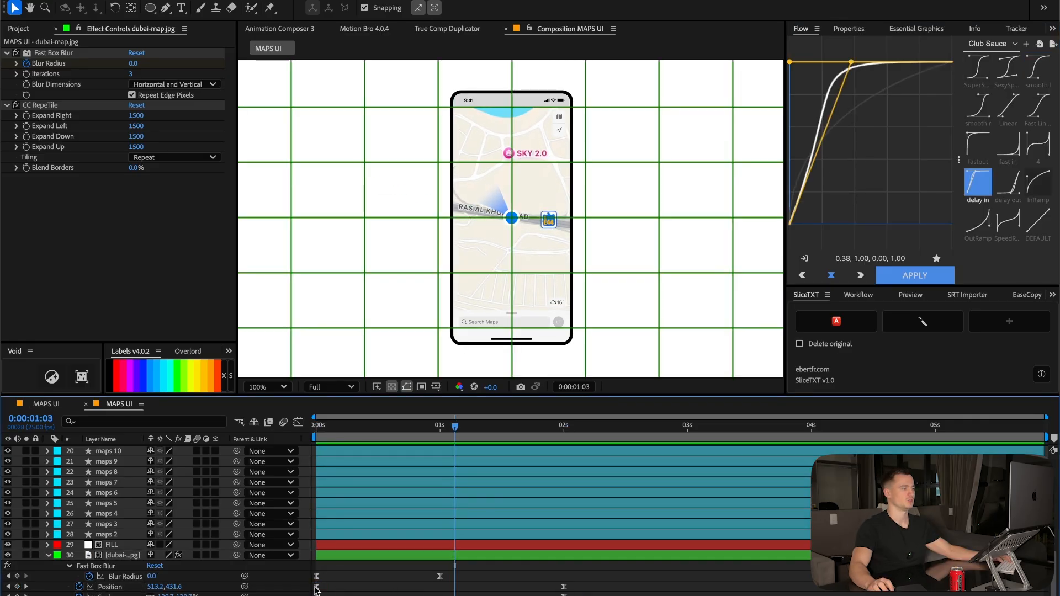
# Separate the dubai-map layer's Position into X and Y dimensions and ease all their keyframes with the "delay in" preset.
pyautogui.rightClick(113, 586)
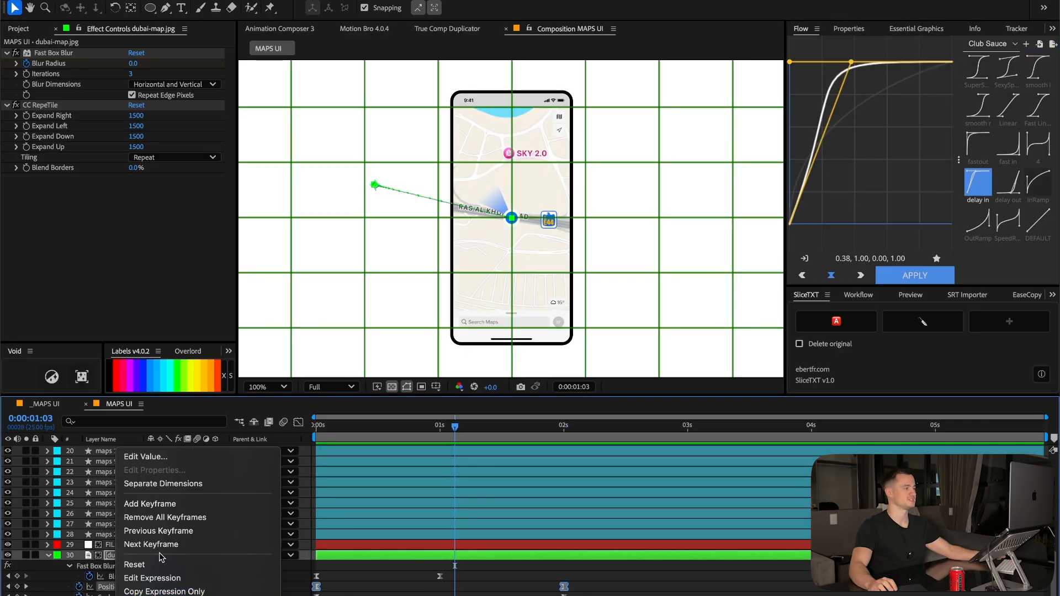
pyautogui.click(183, 492)
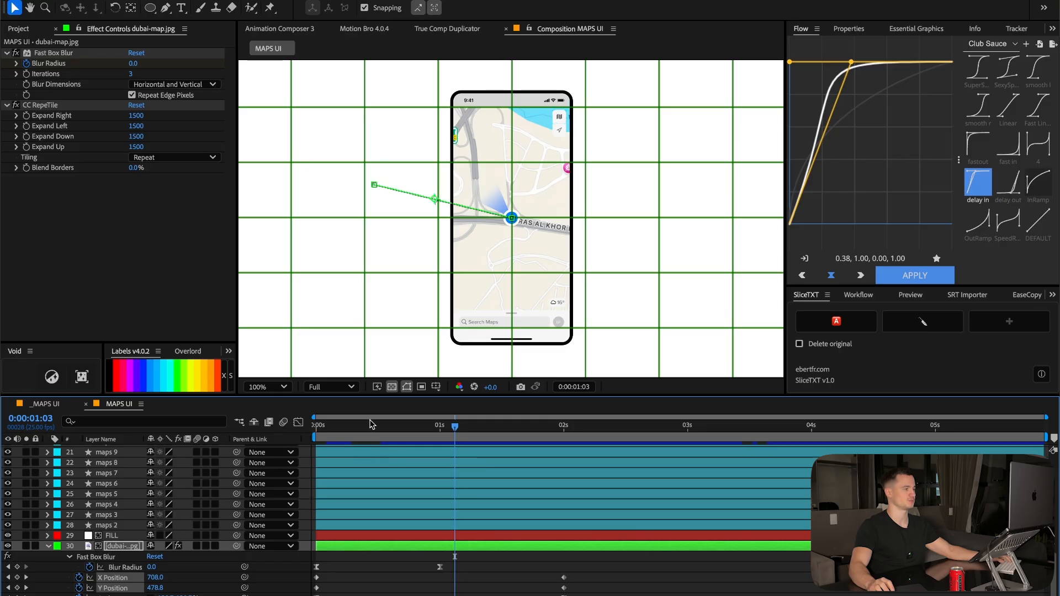
pyautogui.moveTo(455, 425); pyautogui.dragTo(563, 425)
pyautogui.moveTo(585, 573); pyautogui.dragTo(308, 595)
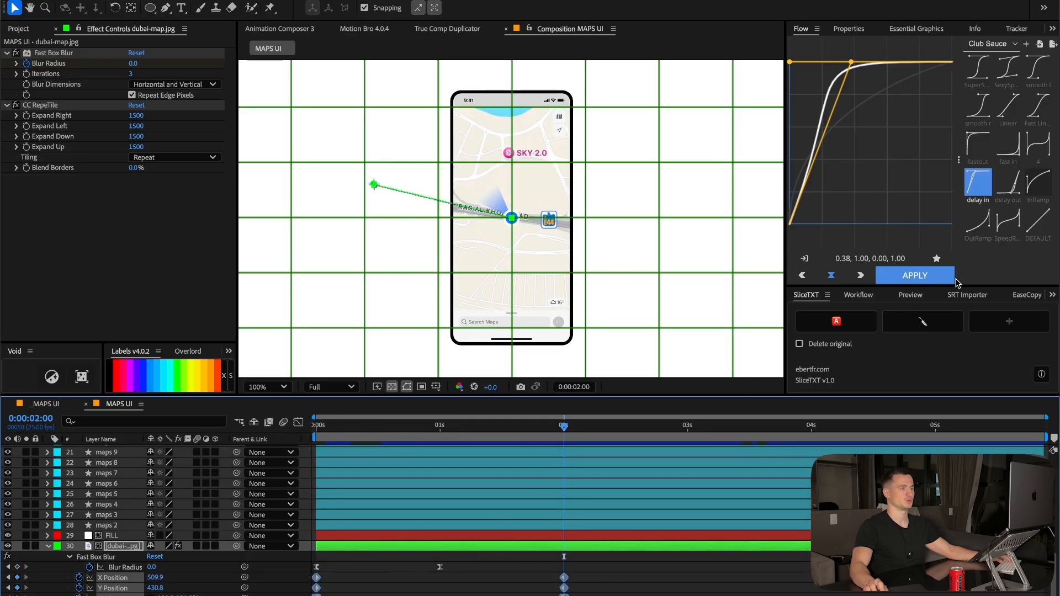
pyautogui.click(976, 197)
# Preview the eased map movement from the start and scrub forward to 0:00:02:00.
pyautogui.press('space')
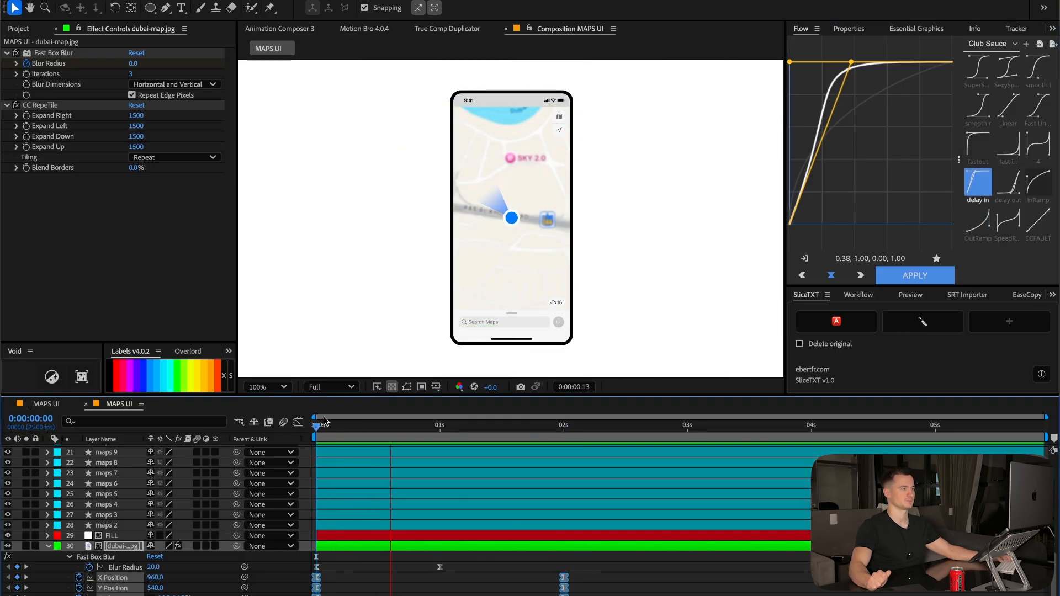
pyautogui.moveTo(348, 432); pyautogui.dragTo(434, 435)
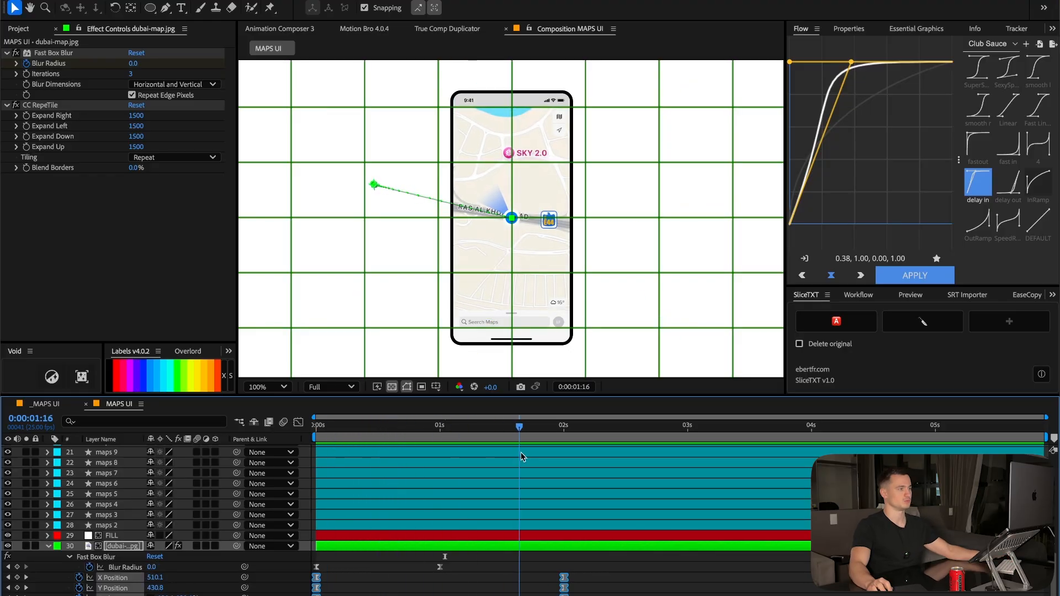
pyautogui.moveTo(521, 452); pyautogui.dragTo(563, 471)
# Move the BALL and LIGHT layers beneath the BORDER layer and collapse BORDER's expanded Scale property.
pyautogui.scroll(10, 550, 470)
pyautogui.click(111, 460)
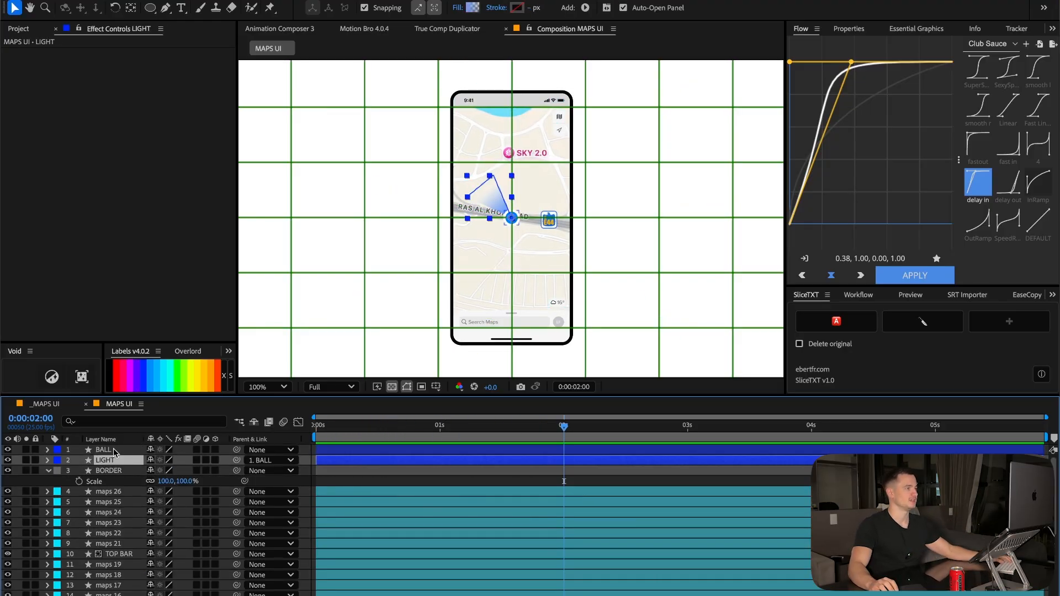
pyautogui.keyDown('shift'); pyautogui.click(113, 450); pyautogui.keyUp('shift')
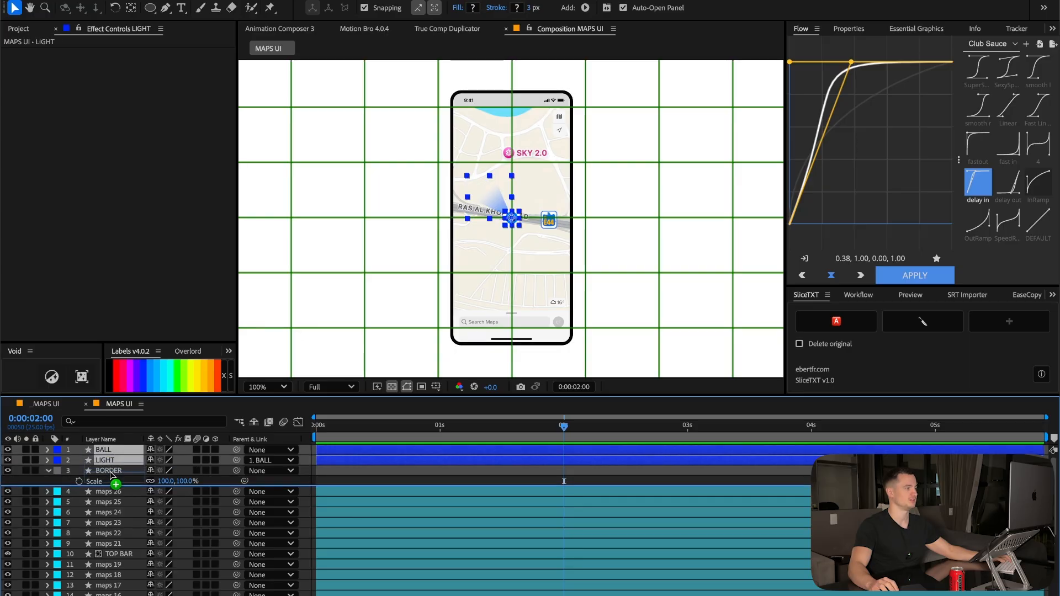
pyautogui.moveTo(110, 472); pyautogui.dragTo(110, 472)
pyautogui.click(109, 449)
pyautogui.click(48, 450)
# Reveal the BALL layer's Scale and enlarge it to about 1047% at 0:00:02:00, then clear the layer selection.
pyautogui.click(112, 460)
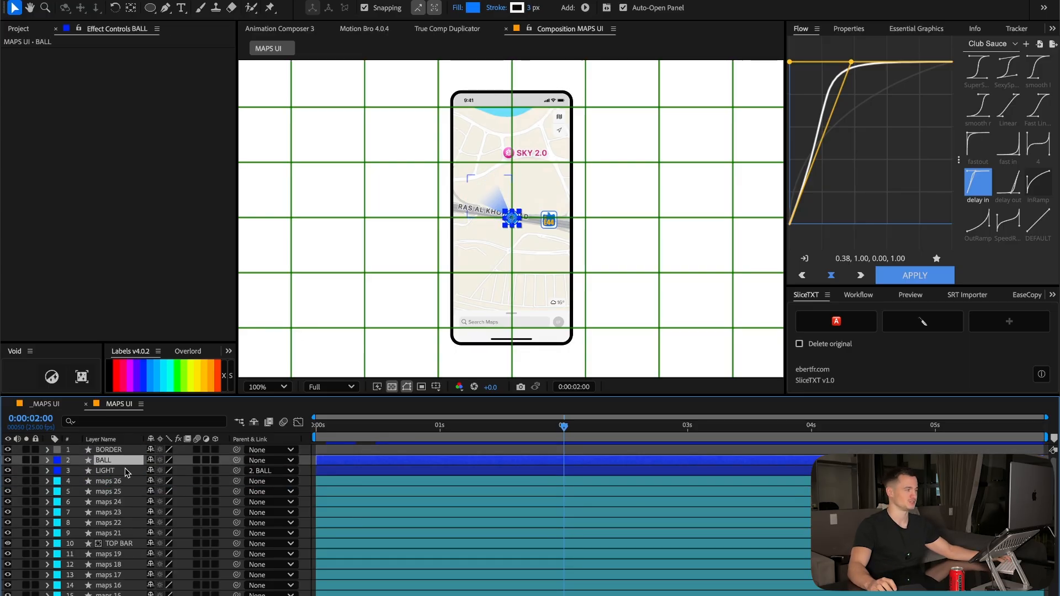
pyautogui.press('s')
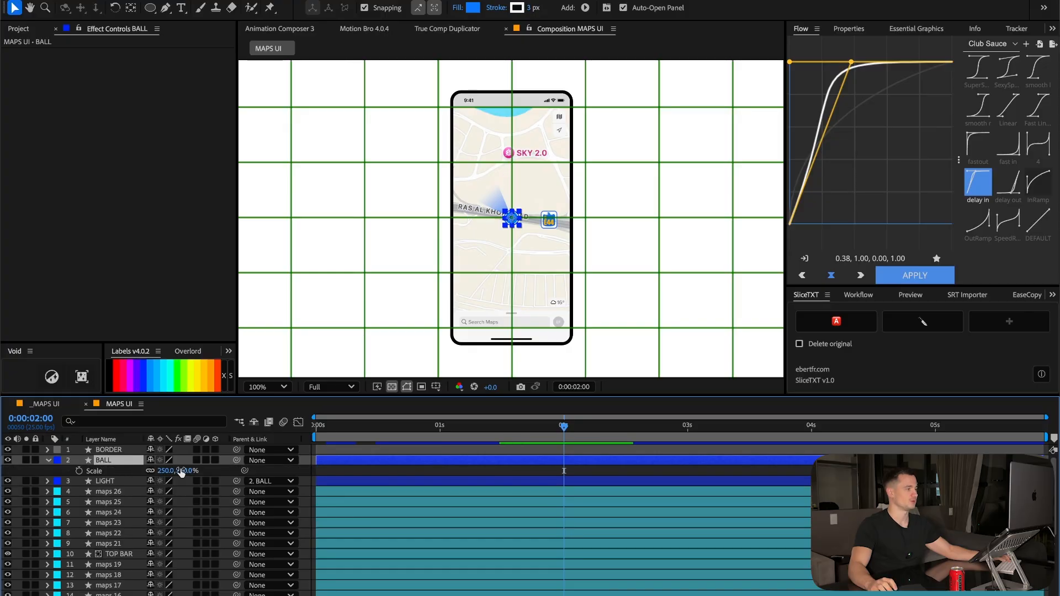
pyautogui.moveTo(181, 473); pyautogui.dragTo(128, 484)
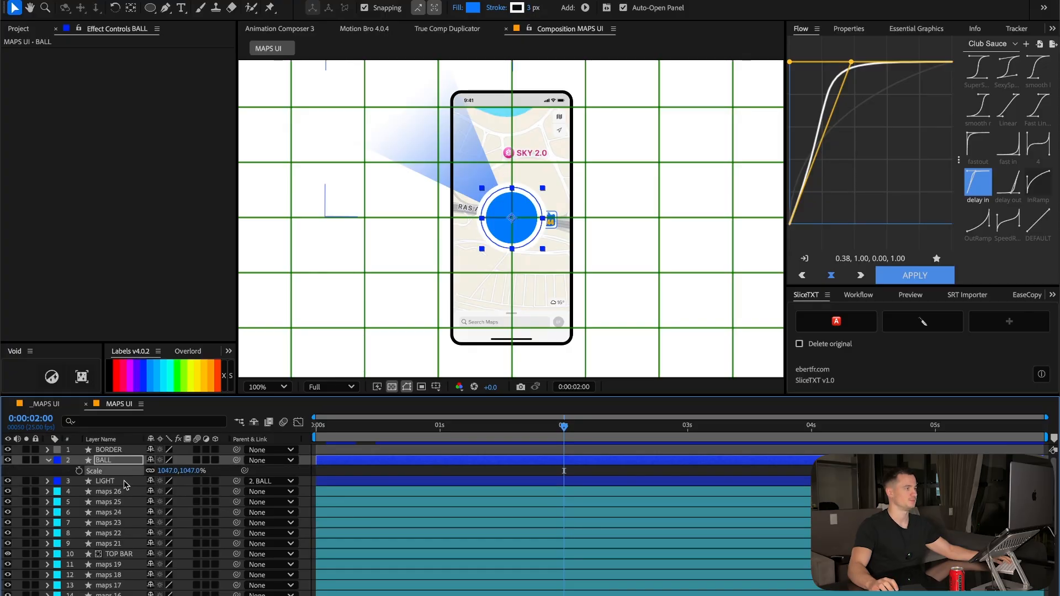
pyautogui.keyDown('shift'); pyautogui.click(123, 480); pyautogui.keyUp('shift')
pyautogui.press('F2')
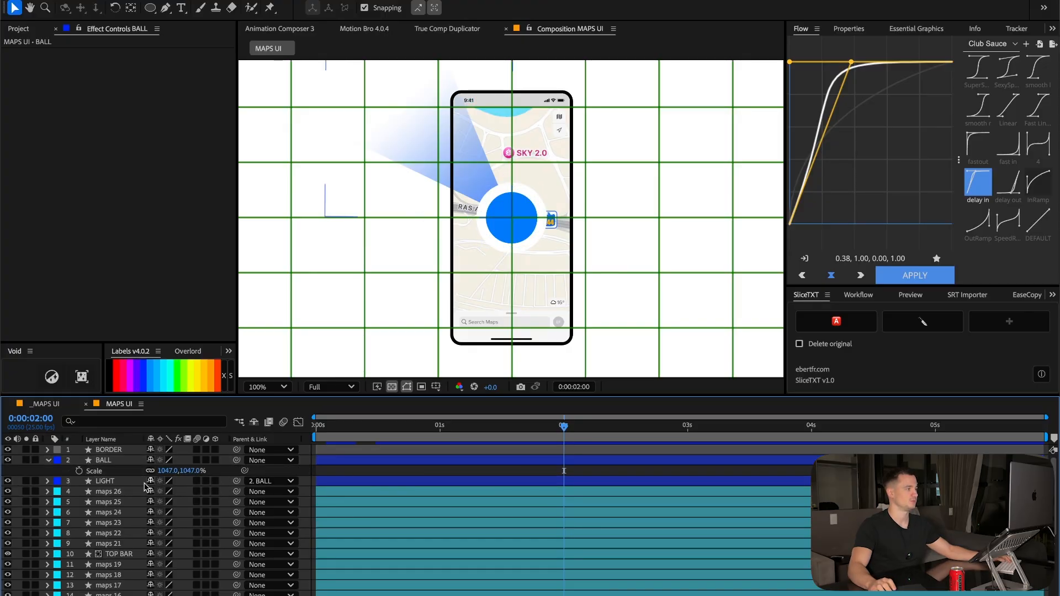
# Show the track matte options and set layer 31 as the LIGHT layer's track matte.
pyautogui.click(184, 480)
pyautogui.press('F4')
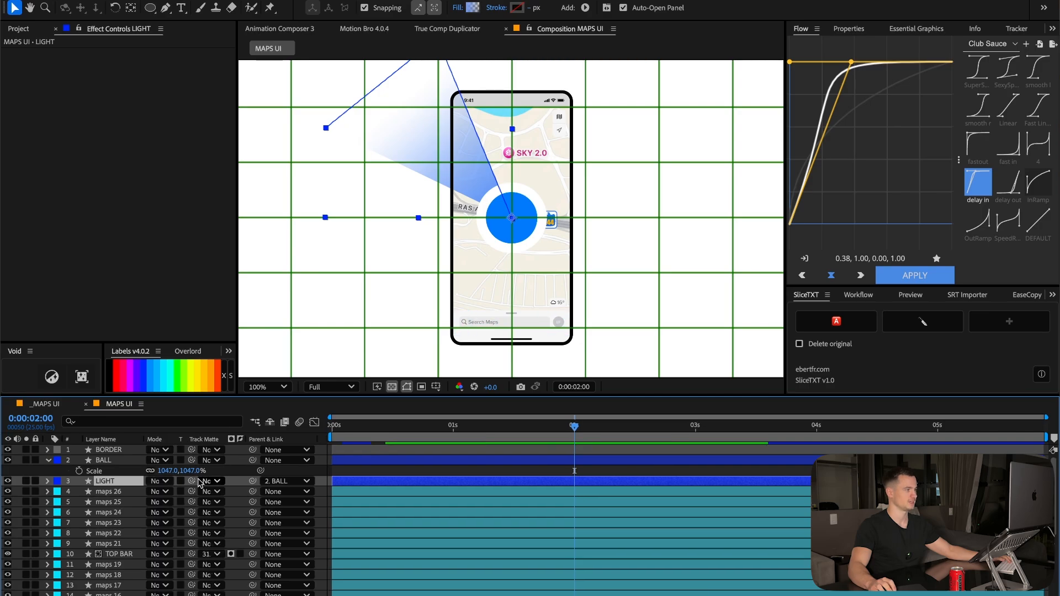
pyautogui.moveTo(188, 509); pyautogui.dragTo(129, 594)
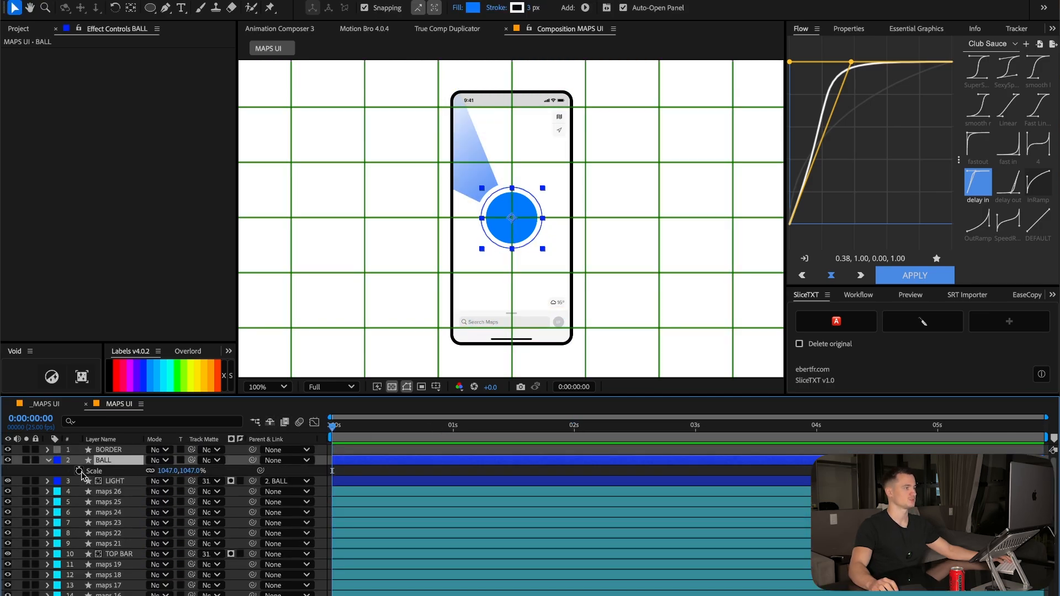
# Add Scale, Rotation and Position keyframes to the BALL layer at 0:00:00:00 and reveal all its modified properties.
pyautogui.click(79, 471)
pyautogui.press('r')
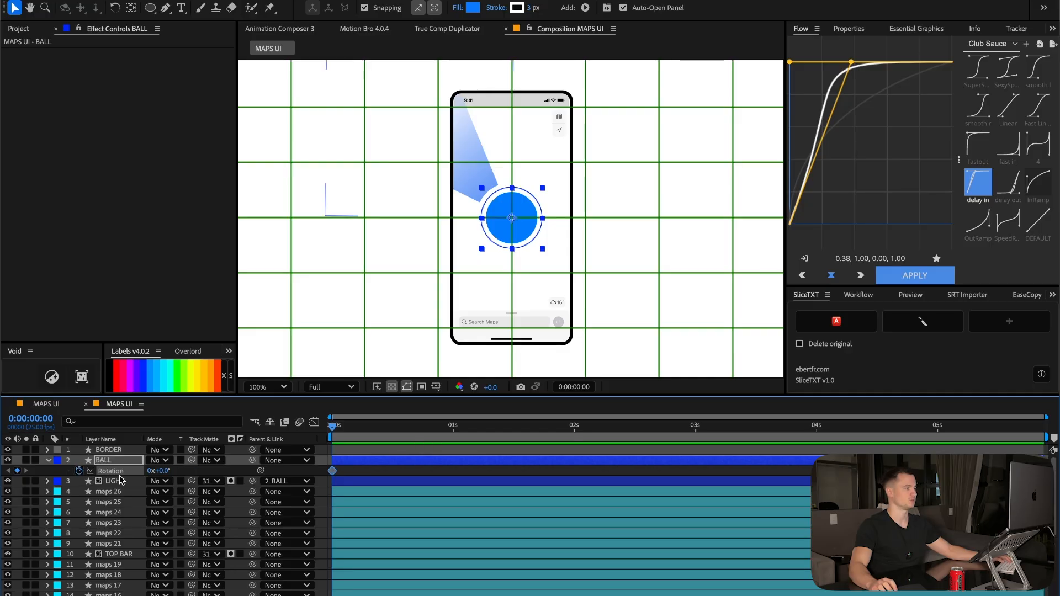
pyautogui.press('u')
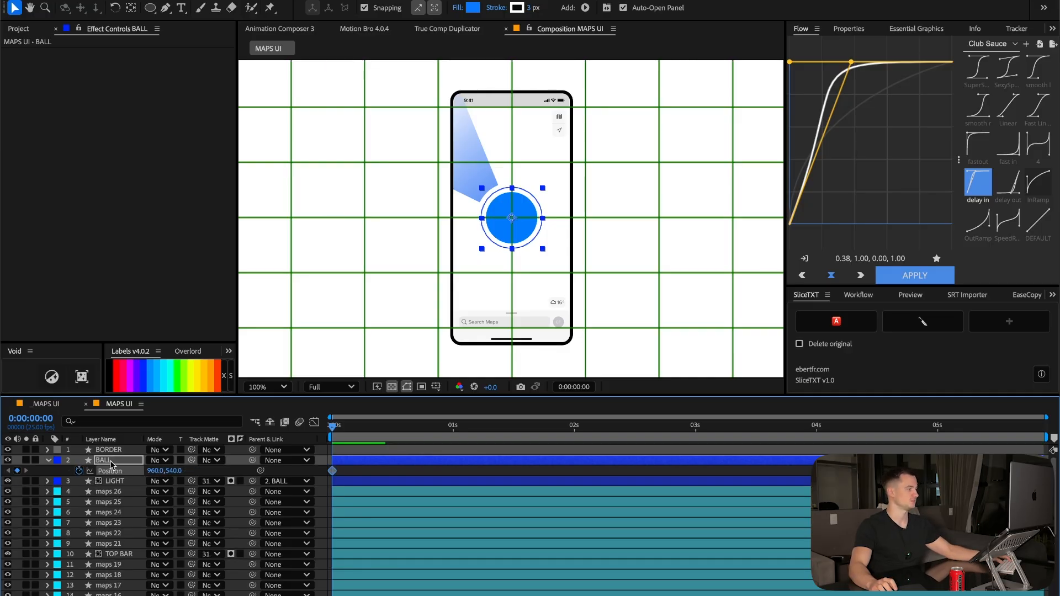
pyautogui.hotkey('alt', 'shift', 'p')
pyautogui.press('u')
pyautogui.press('u')
# Separate the BALL layer's Position into X and Y dimensions and list only its keyframed properties.
pyautogui.rightClick(119, 564)
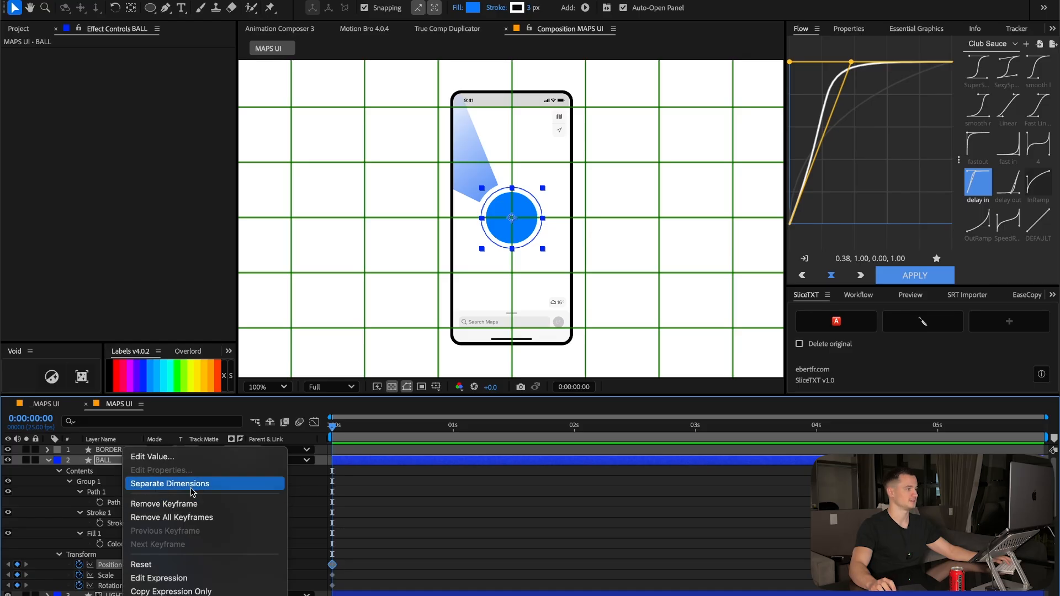
pyautogui.click(190, 488)
pyautogui.click(103, 460)
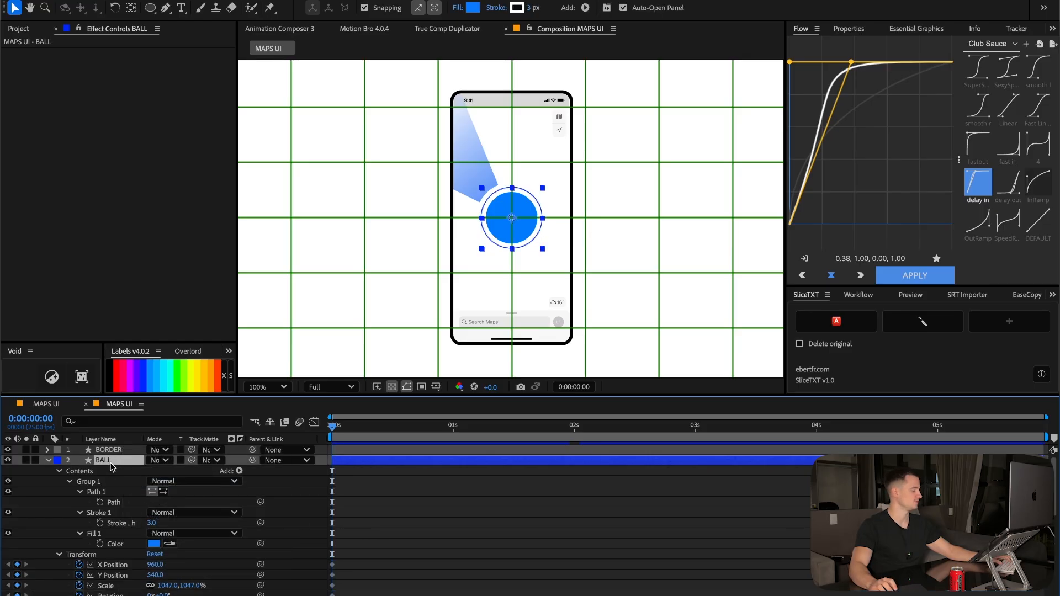
pyautogui.press('u')
pyautogui.click(355, 480)
pyautogui.click(106, 462)
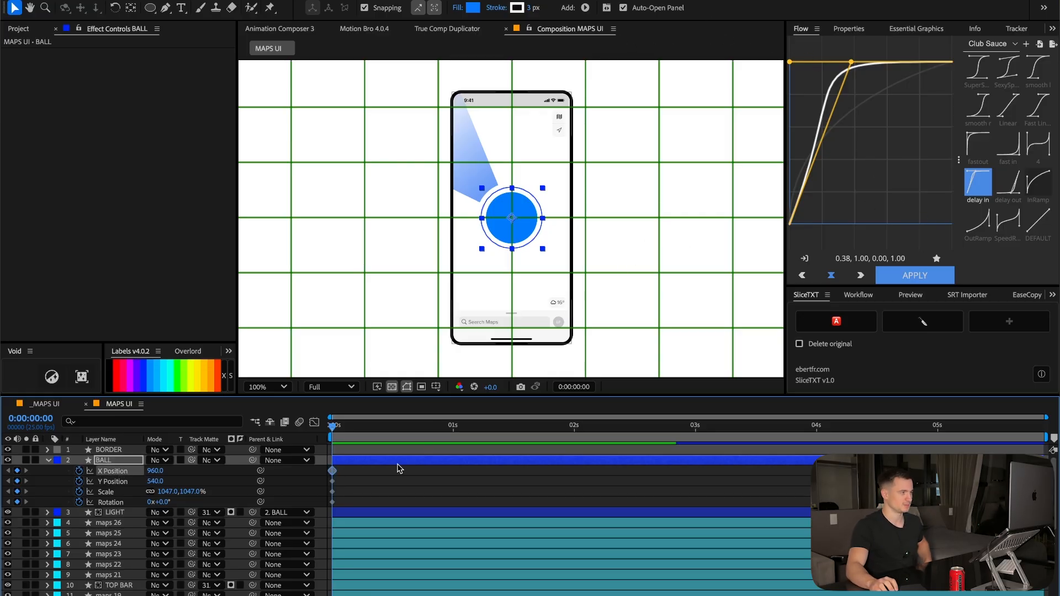
# Set layer 31 as the BALL layer's track matte and set its starting Scale to 1500%.
pyautogui.click(350, 473)
pyautogui.press('super+z')
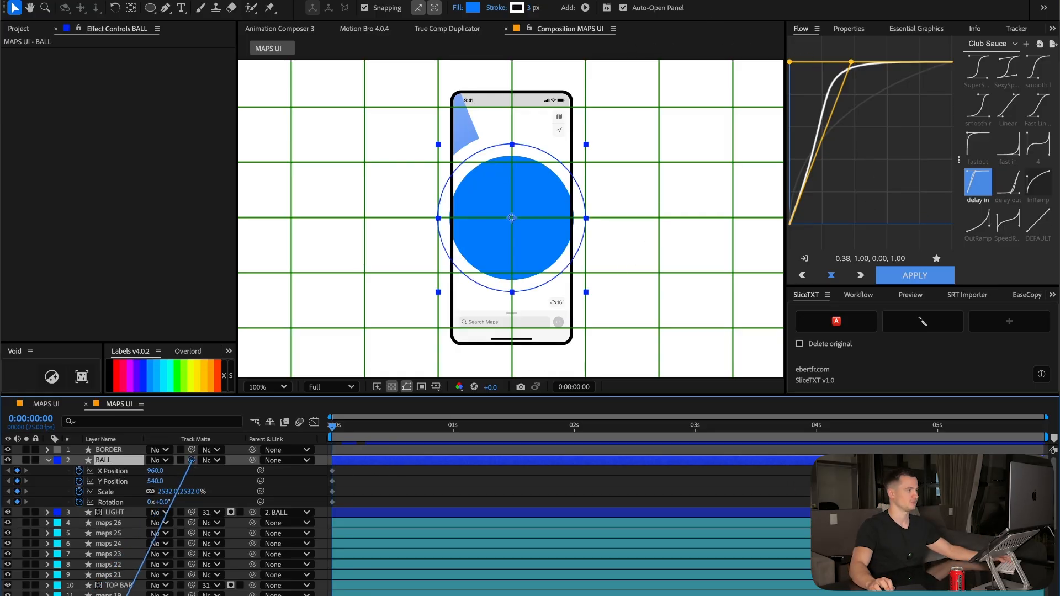
pyautogui.moveTo(128, 595)
pyautogui.mouseDown()
pyautogui.moveTo(146, 595)
pyautogui.moveTo(131, 595)
pyautogui.mouseUp()
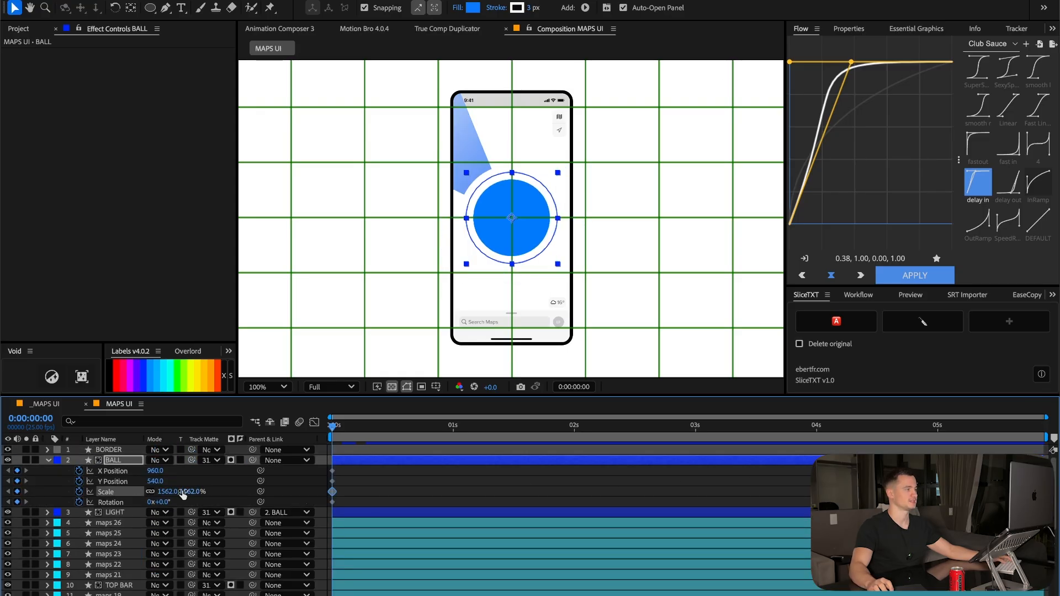
pyautogui.click(182, 492)
pyautogui.write('1500')
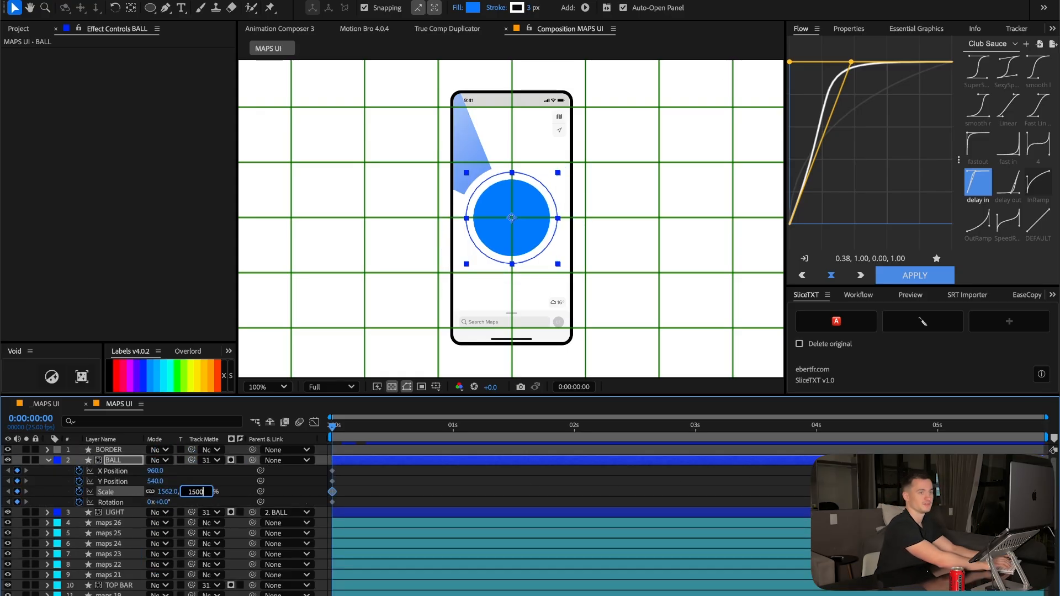
pyautogui.press('Return')
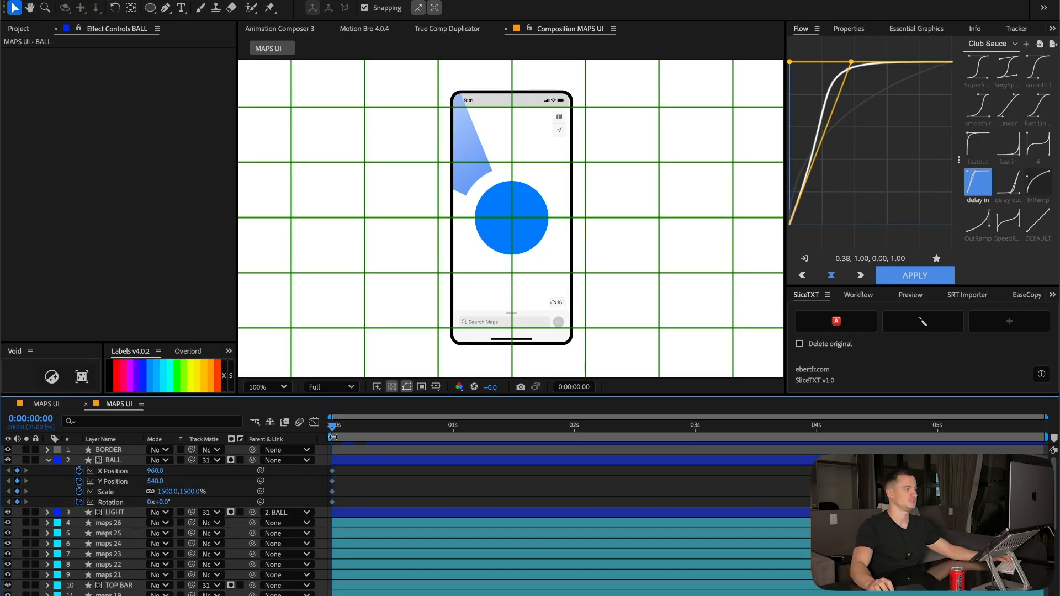
# At 0:00:02:00, keyframe the BALL layer's Rotation at 1x+325° and its Scale at 291%.
pyautogui.click(574, 427)
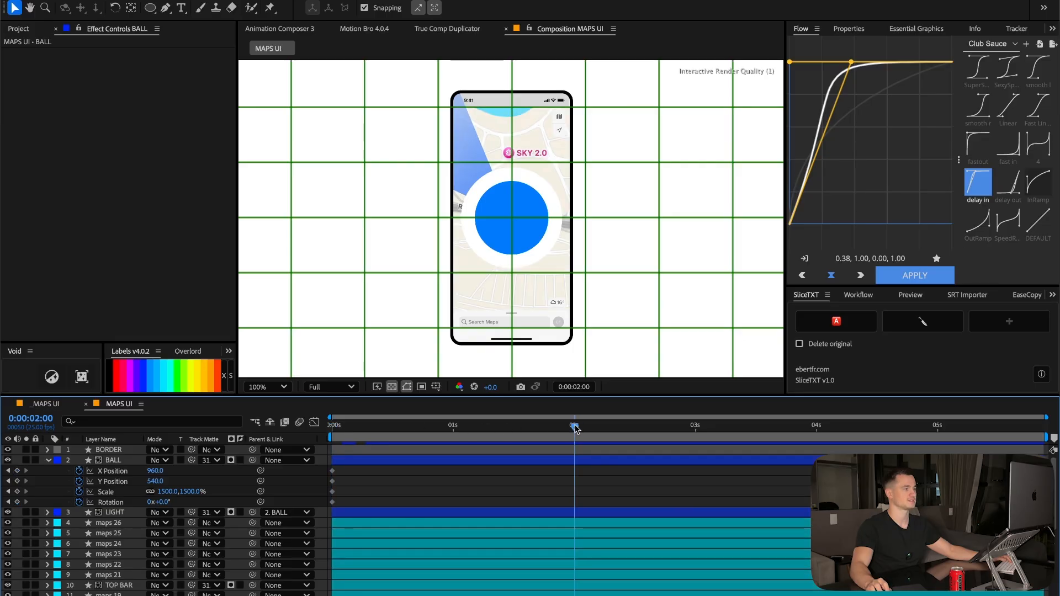
pyautogui.click(150, 502)
pyautogui.write('2')
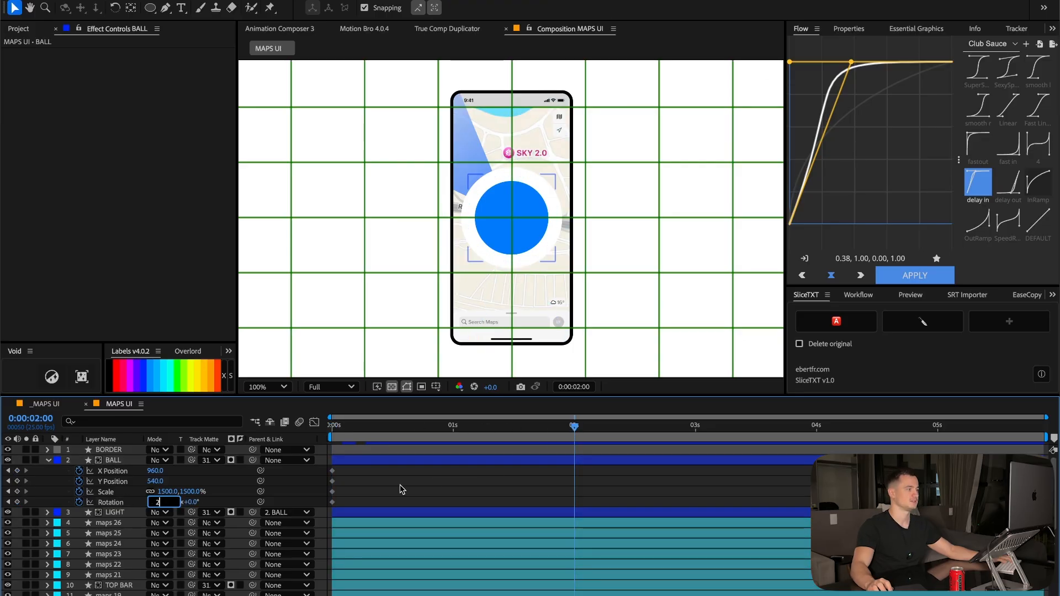
pyautogui.moveTo(164, 503); pyautogui.dragTo(140, 501)
pyautogui.moveTo(187, 492)
pyautogui.mouseDown()
pyautogui.moveTo(123, 502)
pyautogui.moveTo(183, 493)
pyautogui.mouseUp()
pyautogui.scroll(2, 486, 222)
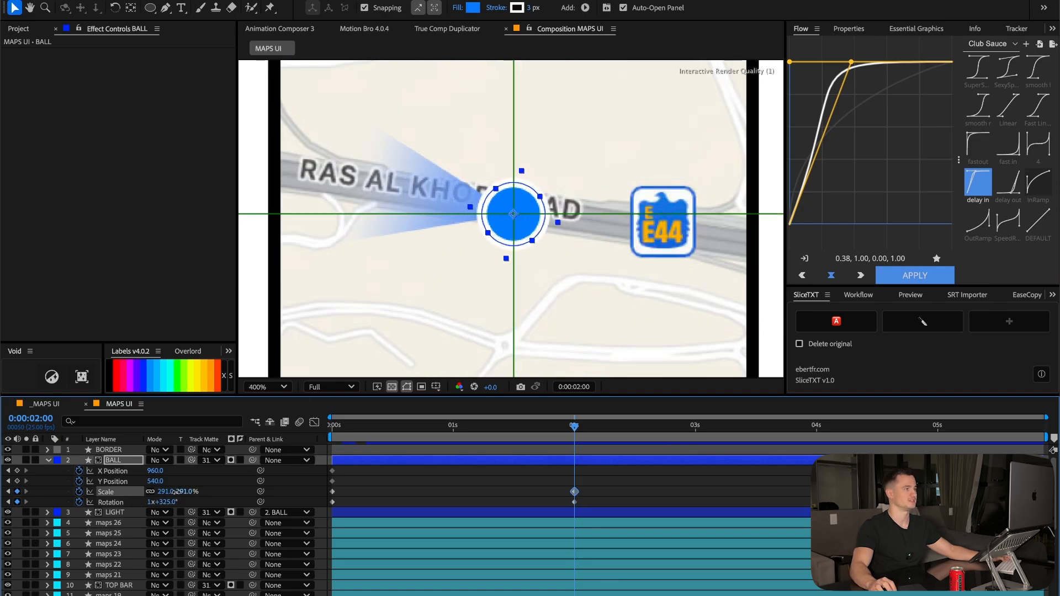
pyautogui.hotkey('shift', '/')
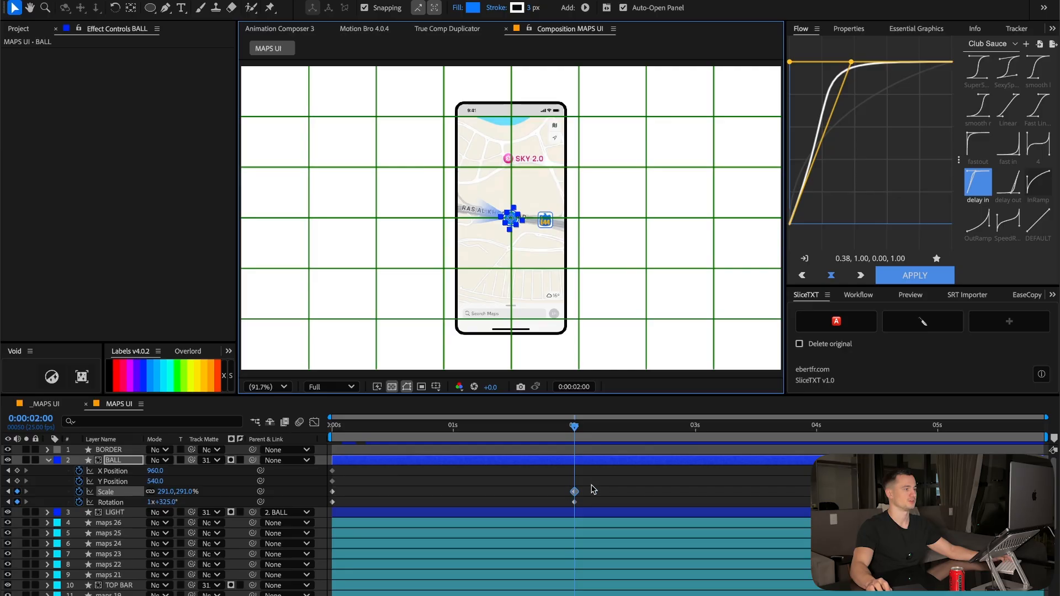
# Remove all X and Y Position keyframes from the BALL layer and collapse its properties.
pyautogui.hotkey('alt', 'shift', 'p')
pyautogui.click(376, 476)
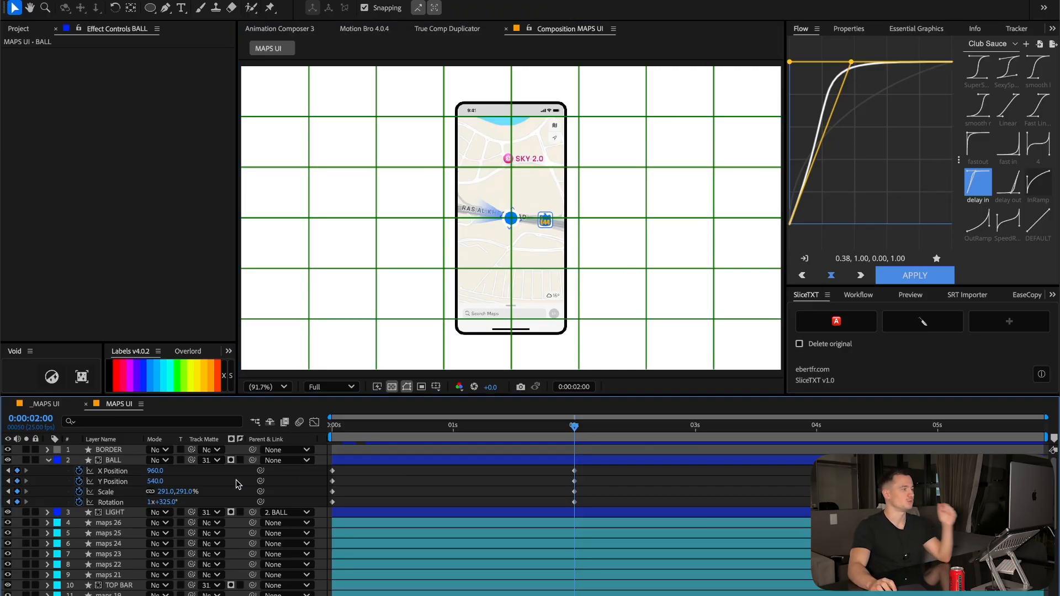
pyautogui.moveTo(594, 471); pyautogui.dragTo(322, 481)
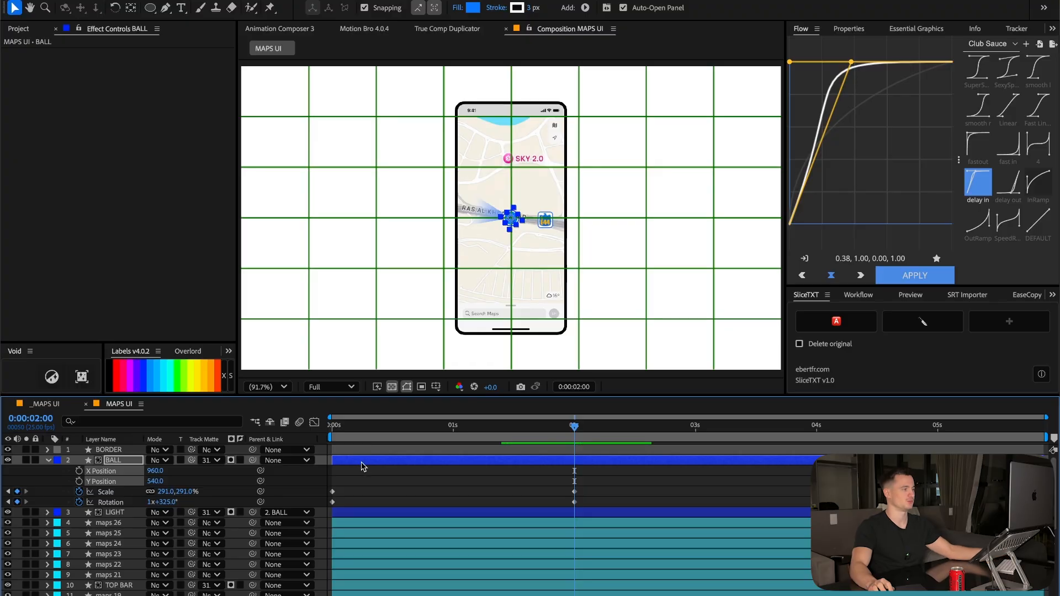
pyautogui.press('Delete')
pyautogui.press('u')
pyautogui.press('u')
pyautogui.press('u')
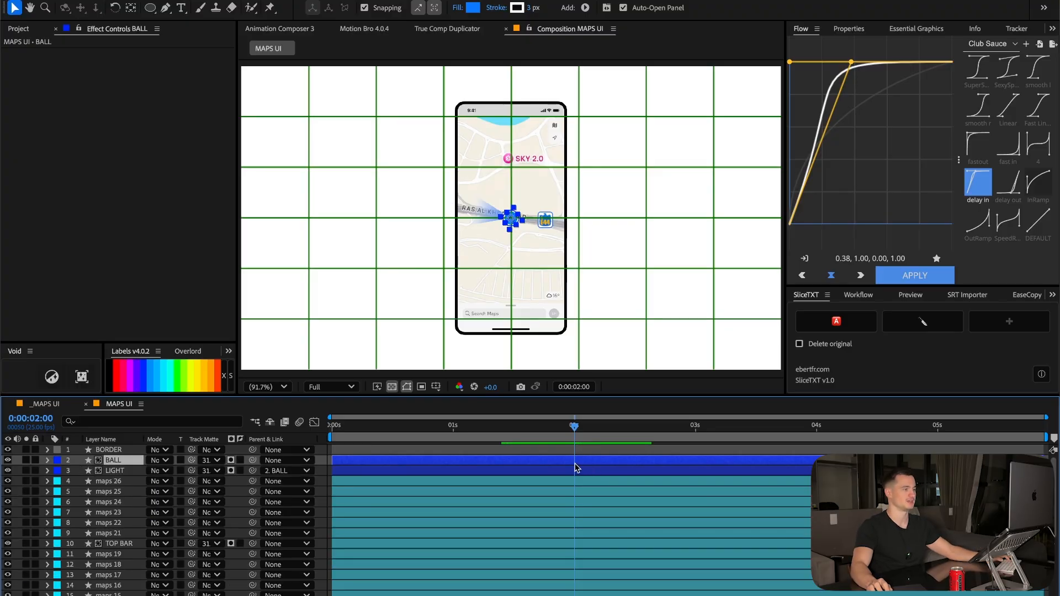
# Ease BALL's Scale and Rotation keyframes with the 0.50, 0.00, 0.00, 1.00 curve, preview them, and return to 0:00:02:00.
pyautogui.press('u')
pyautogui.moveTo(589, 468); pyautogui.dragTo(369, 490)
pyautogui.press('space')
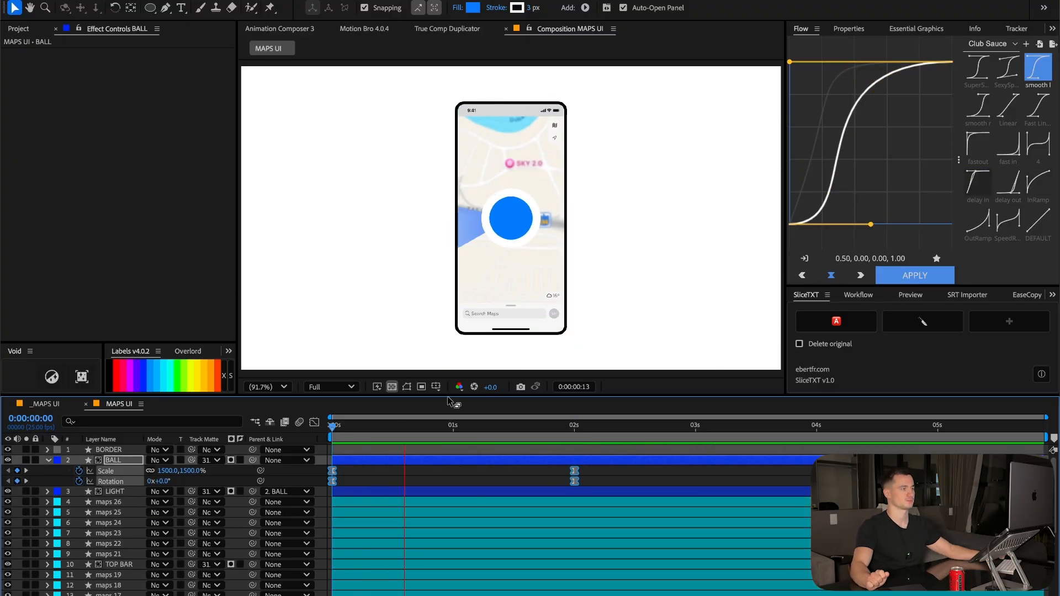
pyautogui.press('super+shift+a')
pyautogui.moveTo(505, 425); pyautogui.dragTo(574, 426)
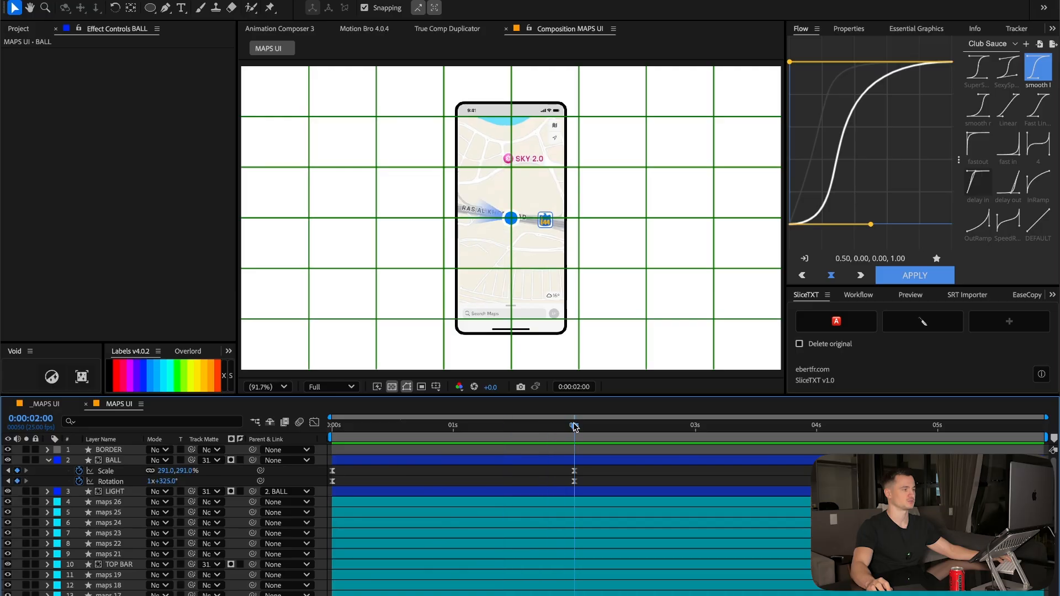
# Place the BALL and LIGHT layers between maps 2 and FILL, and move BALL's end keyframes to 0:00:01:00 with linear interpolation.
pyautogui.click(443, 490)
pyautogui.click(618, 476)
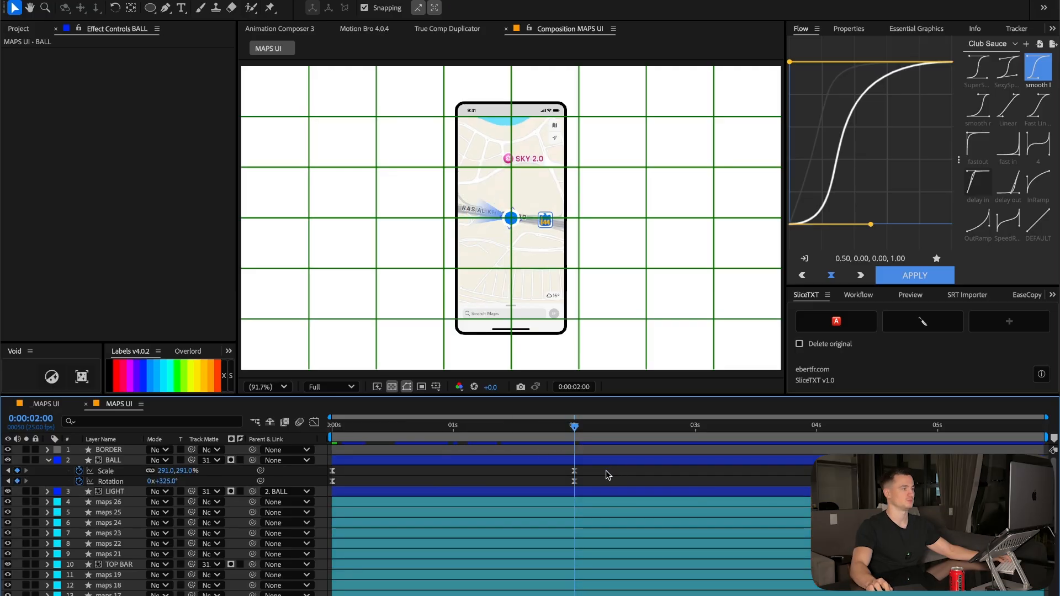
pyautogui.keyDown('shift'); pyautogui.click(126, 470); pyautogui.keyUp('shift')
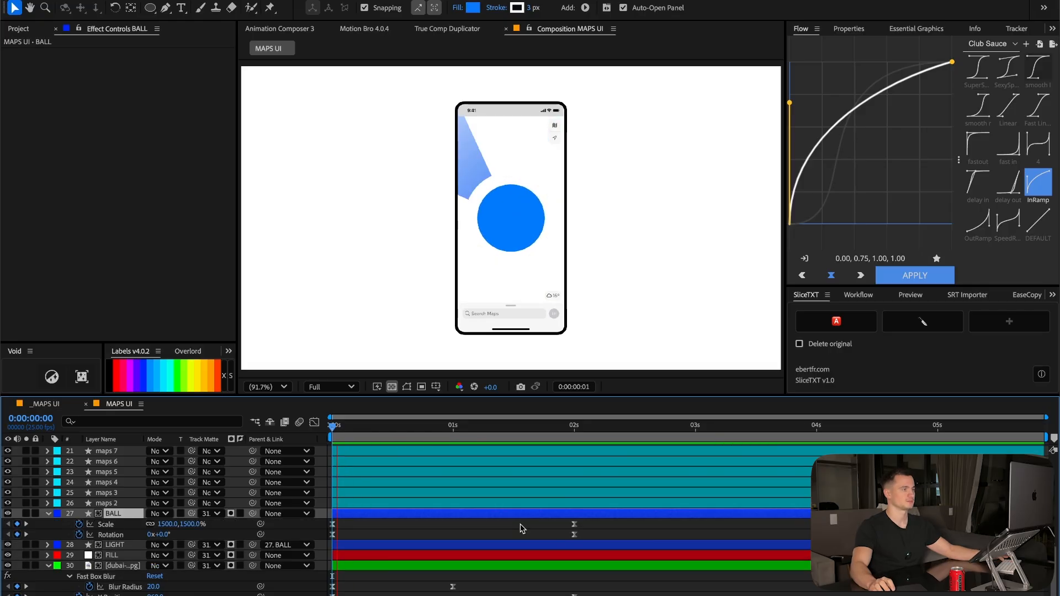
pyautogui.moveTo(449, 533); pyautogui.dragTo(454, 533)
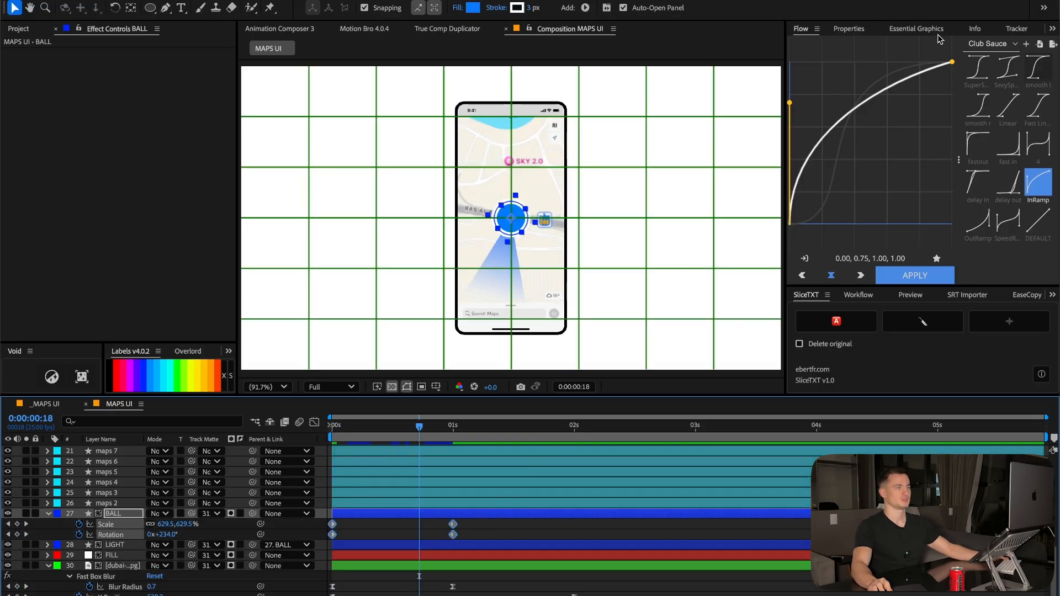
# Open BOUNCr, choose Rotation as its property, and select only the BALL layer's Rotation keyframes.
pyautogui.click(1052, 28)
pyautogui.click(1003, 134)
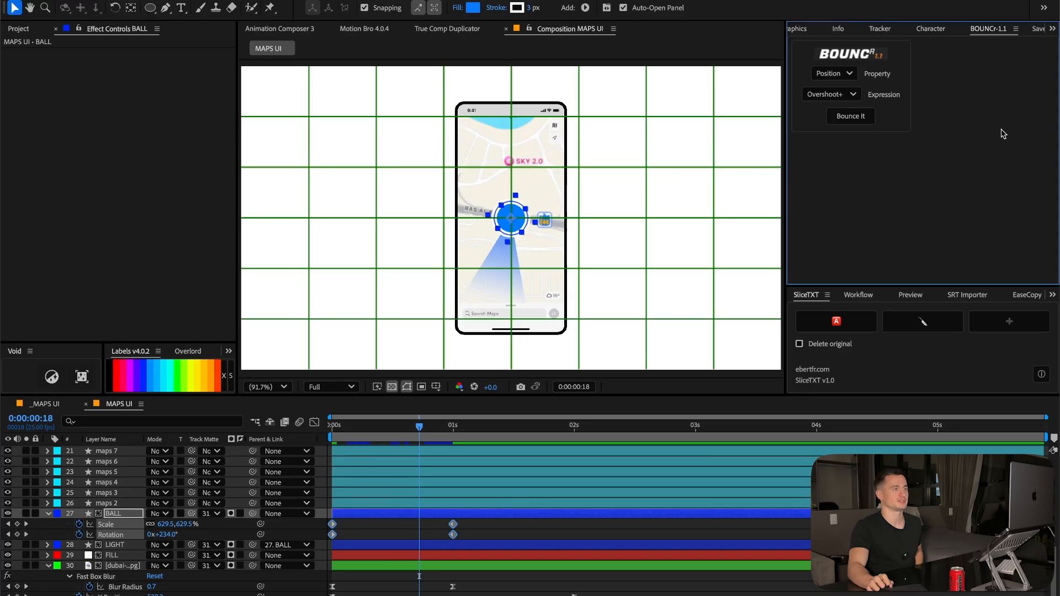
pyautogui.click(849, 74)
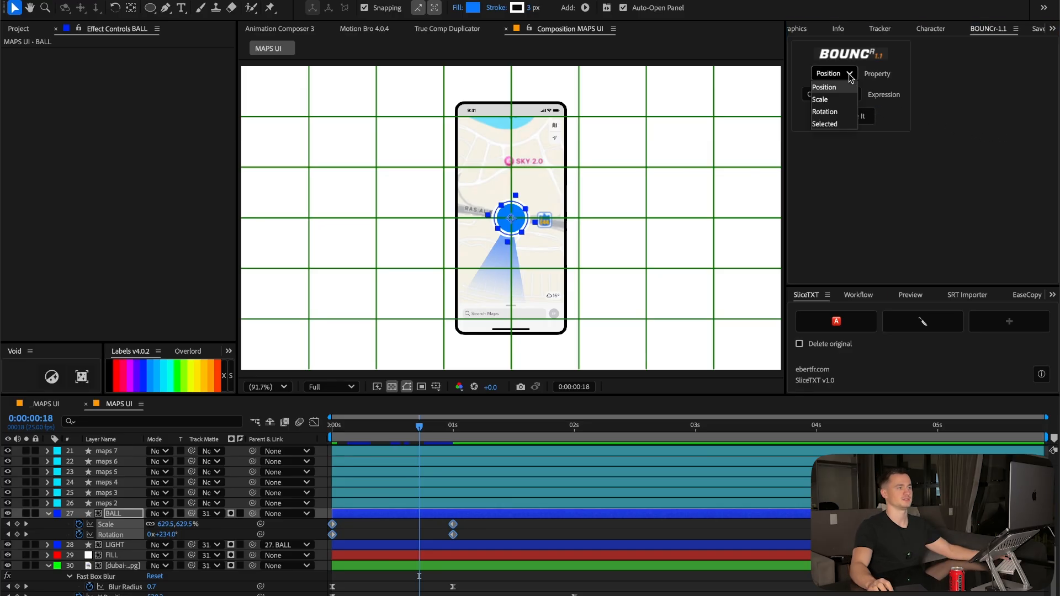
pyautogui.click(847, 111)
pyautogui.click(397, 520)
pyautogui.click(849, 121)
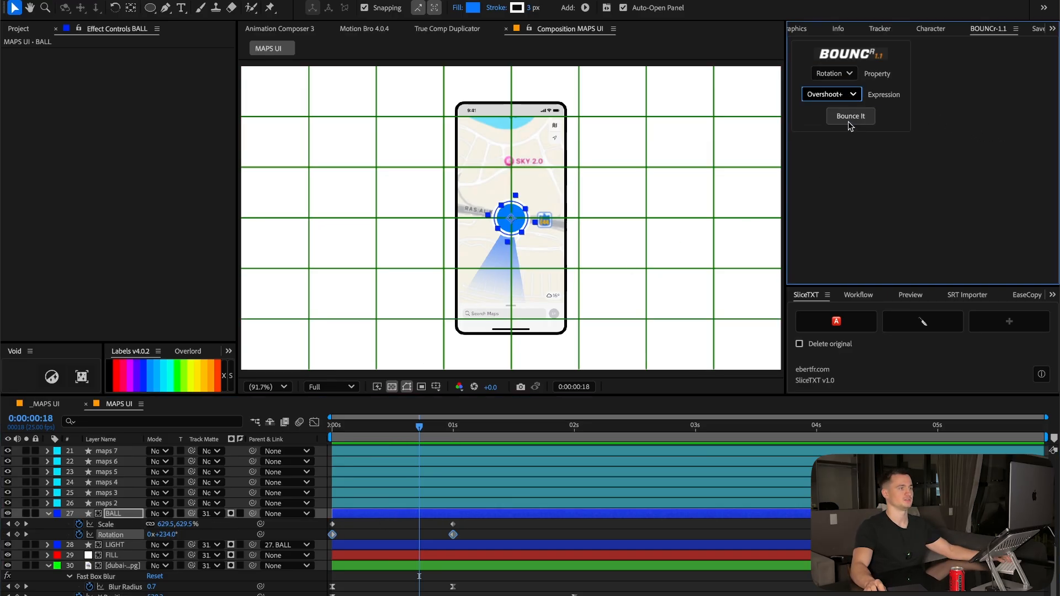
pyautogui.click(850, 116)
# Apply BOUNCr's Overshoot+ expression to the BALL layer's Rotation.
pyautogui.press('space')
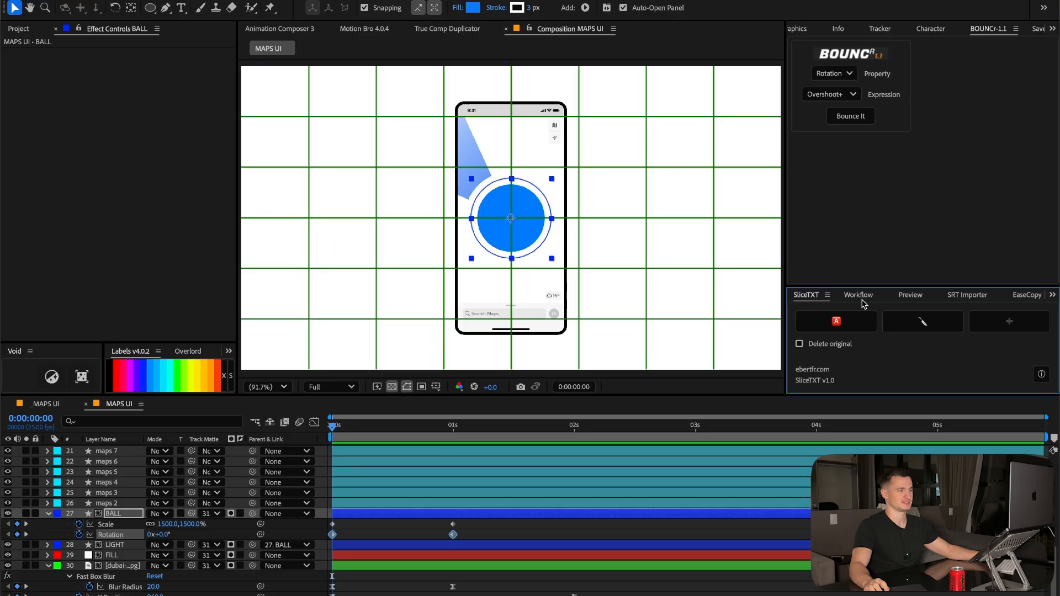
pyautogui.click(816, 297)
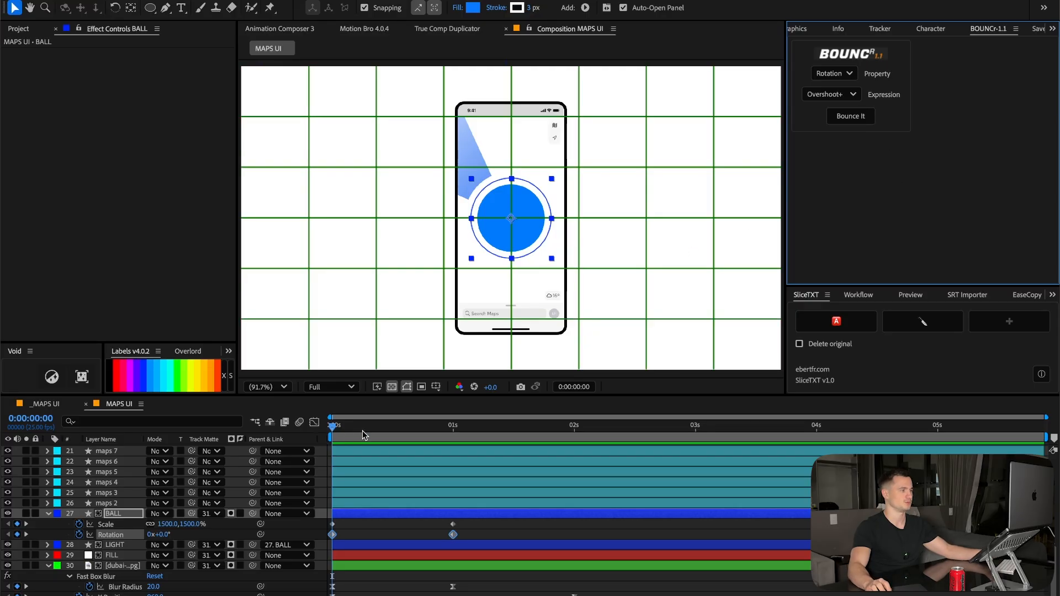
pyautogui.moveTo(362, 430); pyautogui.dragTo(409, 433)
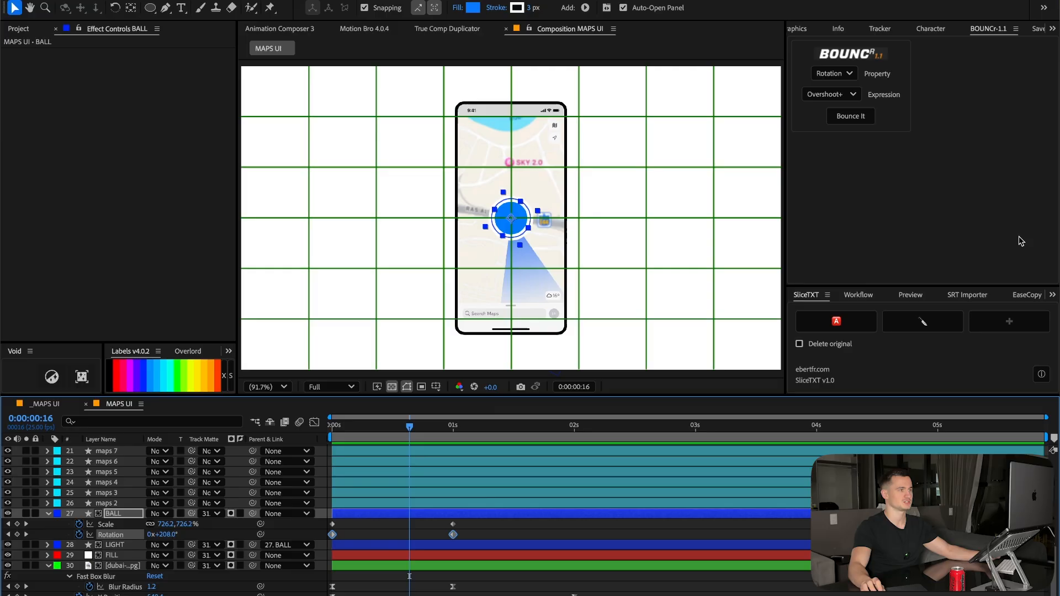
pyautogui.click(834, 74)
pyautogui.click(837, 114)
pyautogui.click(830, 95)
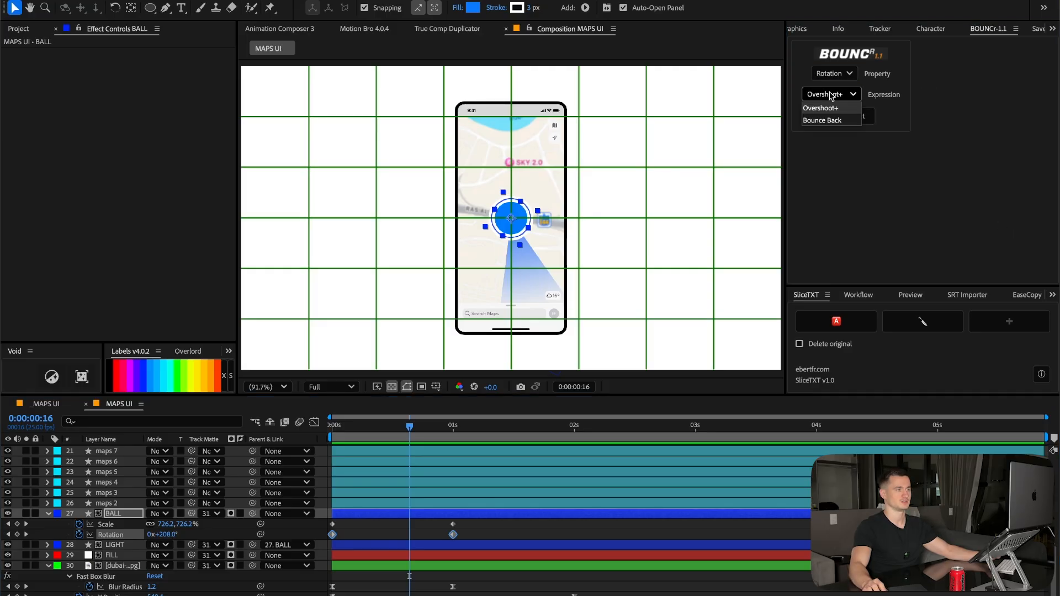
pyautogui.click(890, 103)
pyautogui.click(853, 118)
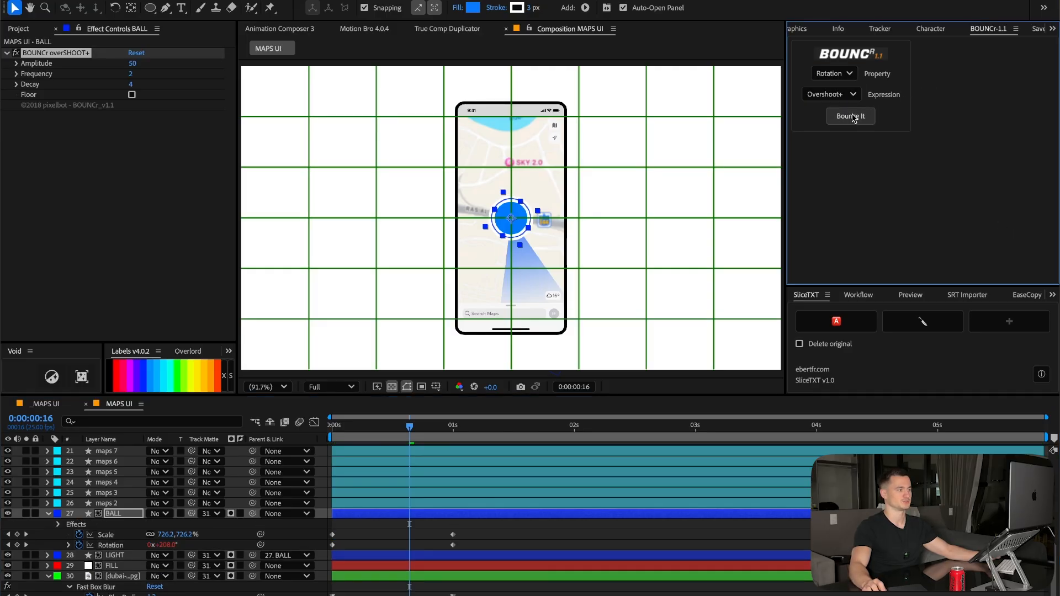
# Preview the rotation overshoot and move the current time to the end keyframes at 0:00:01:00.
pyautogui.moveTo(356, 431); pyautogui.dragTo(313, 438)
pyautogui.press('space')
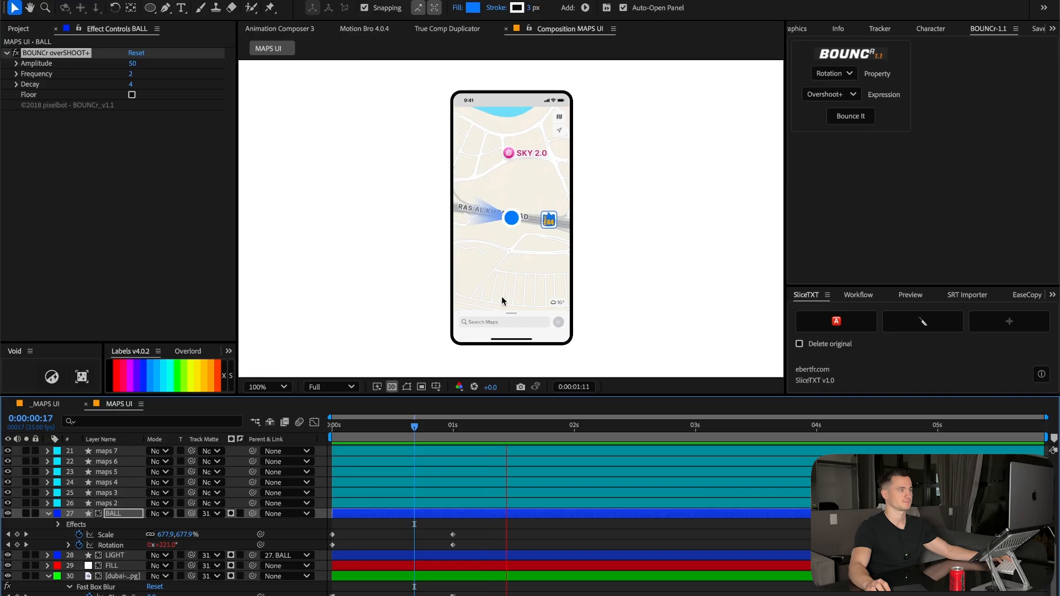
pyautogui.click(454, 433)
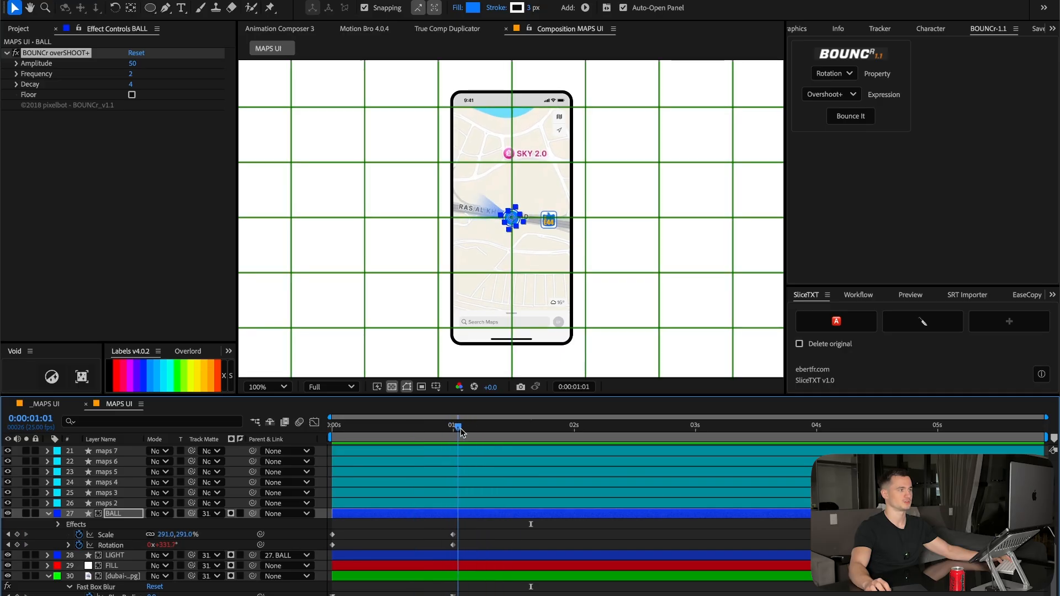
pyautogui.moveTo(479, 431); pyautogui.dragTo(453, 431)
# Apply BOUNCr's Overshoot+ expression to the BALL layer's Scale keyframes and preview from the start.
pyautogui.moveTo(475, 532); pyautogui.dragTo(340, 537)
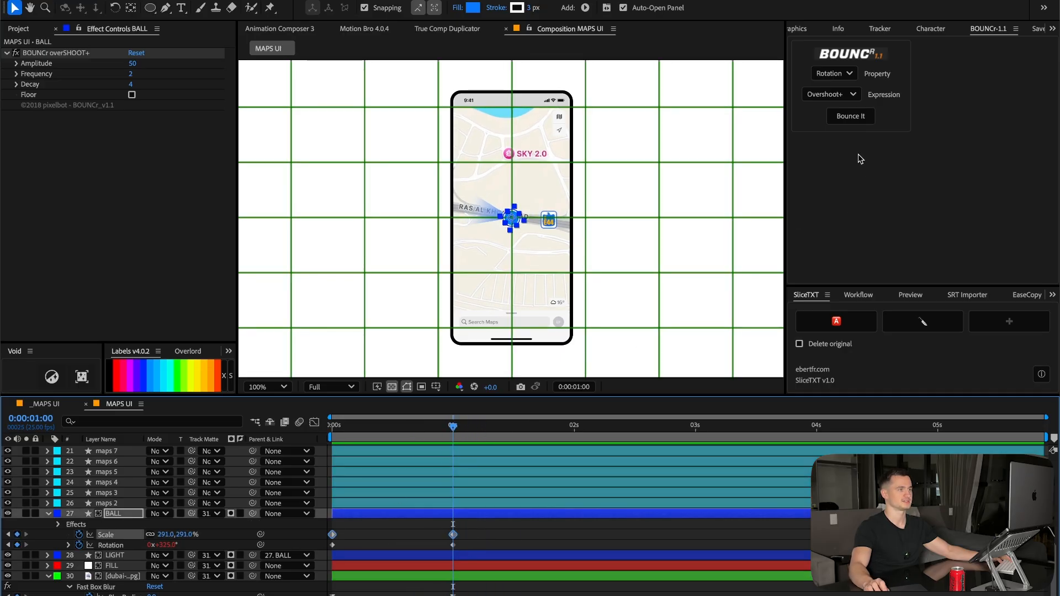
pyautogui.click(839, 75)
pyautogui.click(834, 99)
pyautogui.click(850, 117)
pyautogui.press('Home')
pyautogui.press('space')
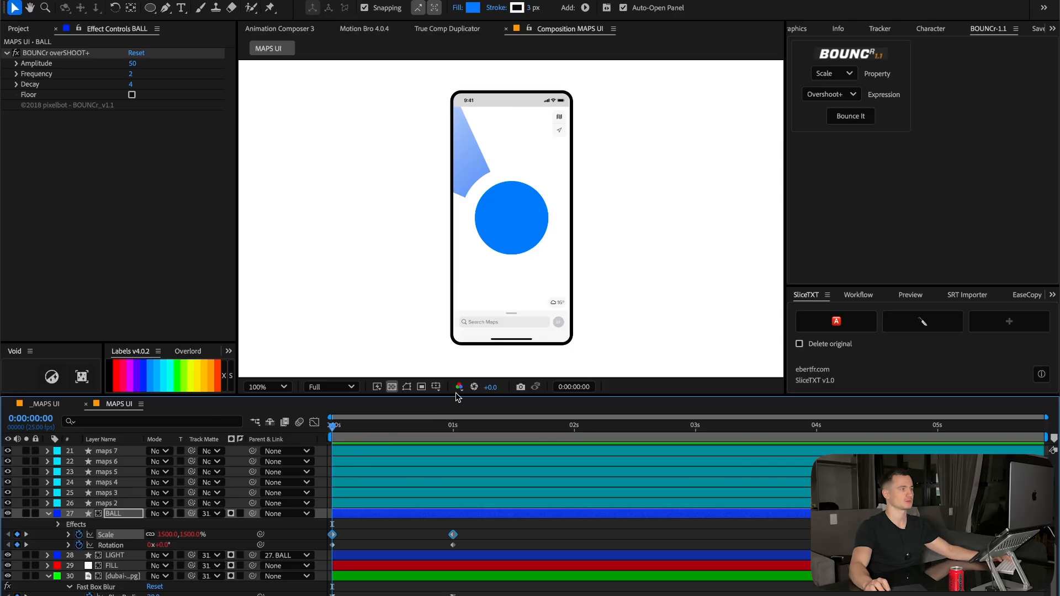
# Show the layer switches and enable motion blur on all layers of the MAPS UI composition.
pyautogui.press('space')
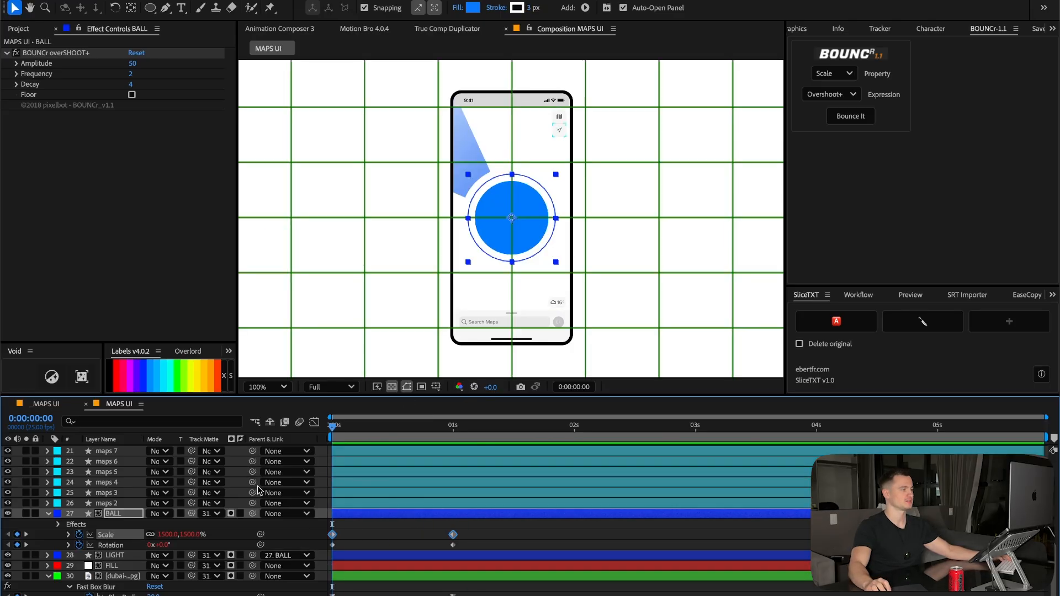
pyautogui.press('F4')
pyautogui.hotkey('ctrl', 'a')
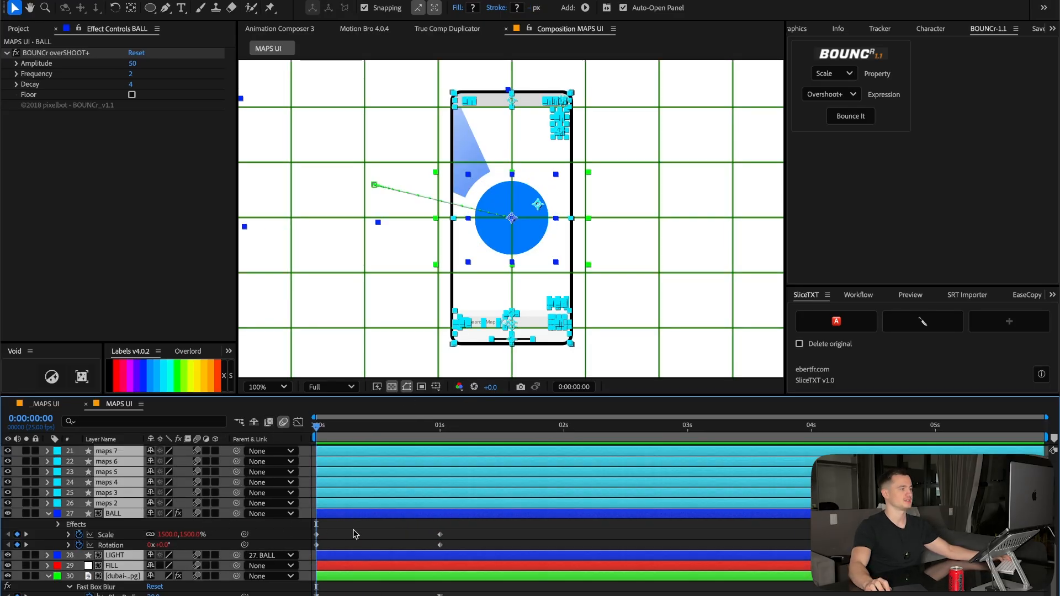
pyautogui.press('F2')
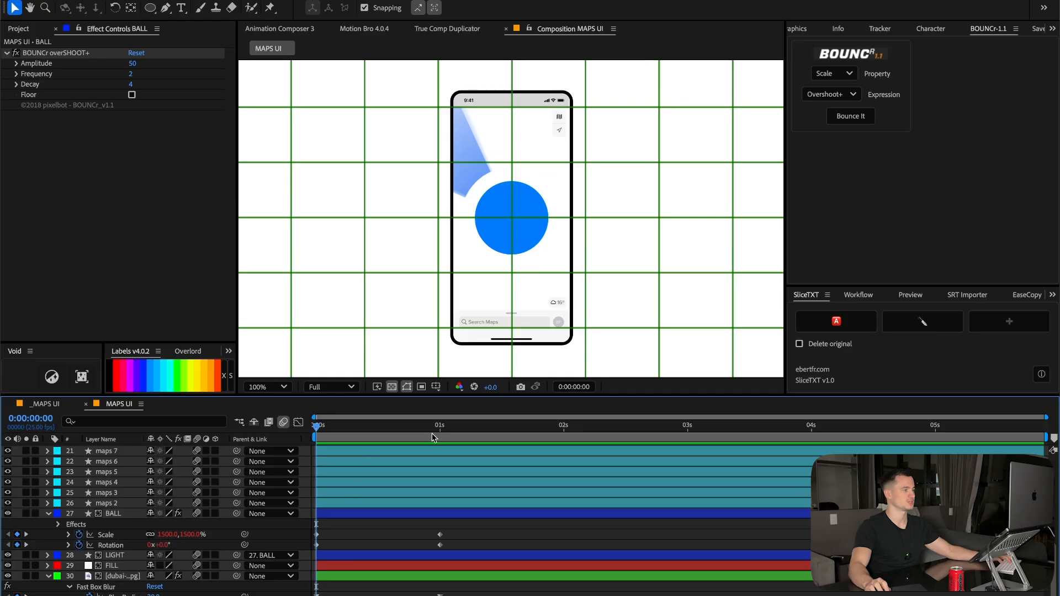
# Preview the location dot's shrink and rotation with motion blur from the start.
pyautogui.click(439, 433)
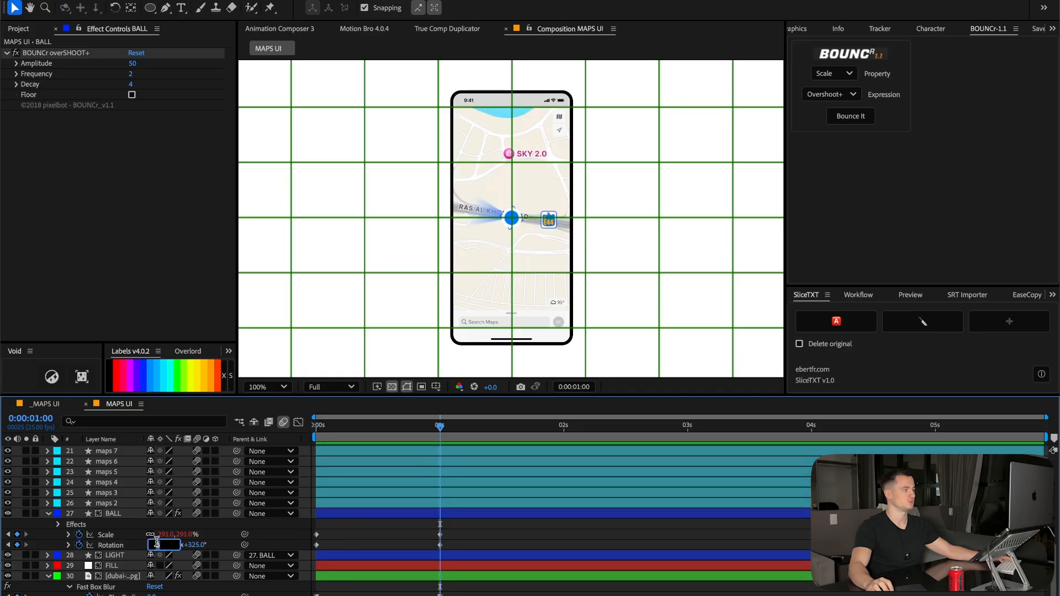
pyautogui.moveTo(436, 430); pyautogui.dragTo(313, 435)
pyautogui.press('space')
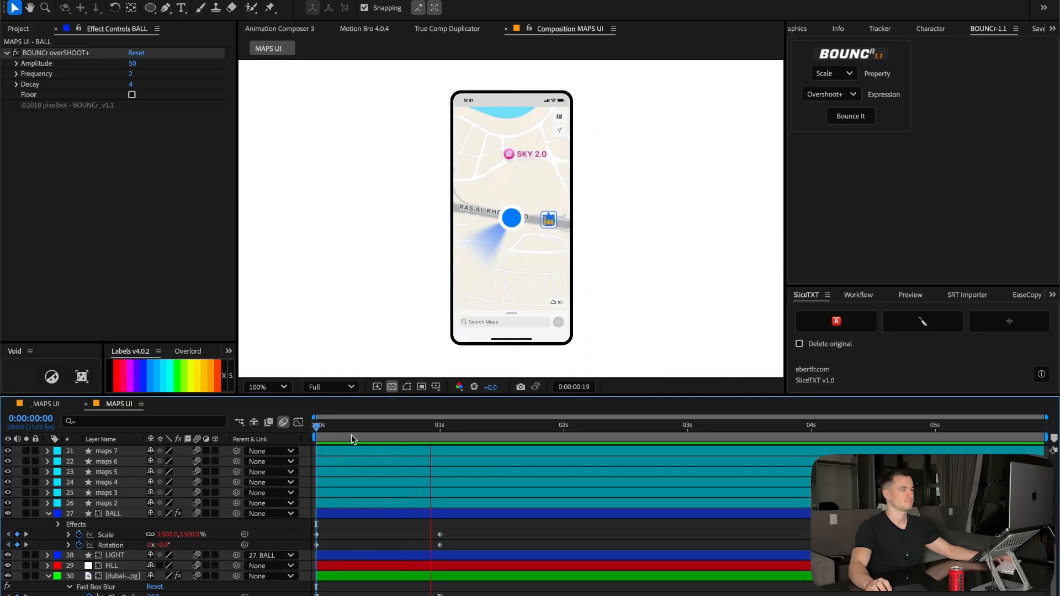
pyautogui.press('space')
pyautogui.press('k')
pyautogui.press('j')
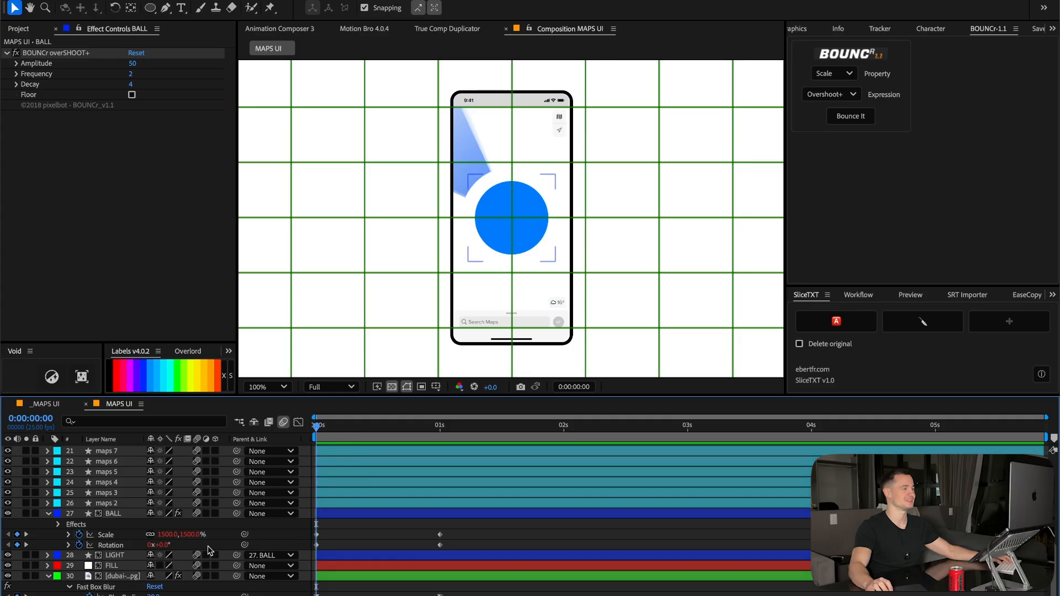
# Set the BALL layer's starting Rotation at 0:00:00:00 to about -135° and preview the animation.
pyautogui.moveTo(160, 545); pyautogui.dragTo(91, 555)
pyautogui.press('space')
pyautogui.press('space')
# Collapse the expanded properties of all layers and clear the selection.
pyautogui.press('super+a')
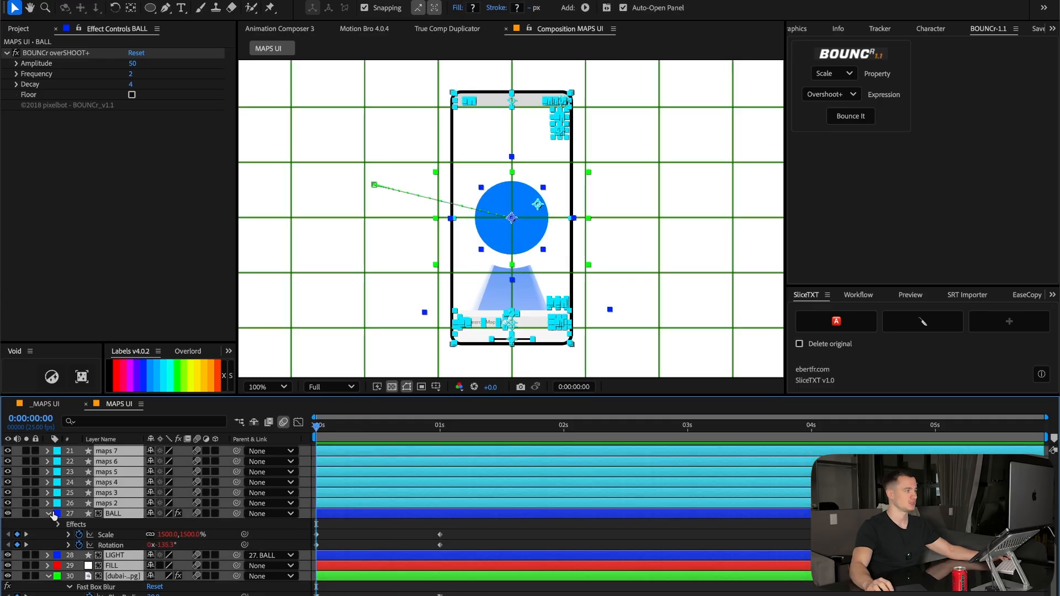
pyautogui.click(48, 515)
pyautogui.press('super+shift+a')
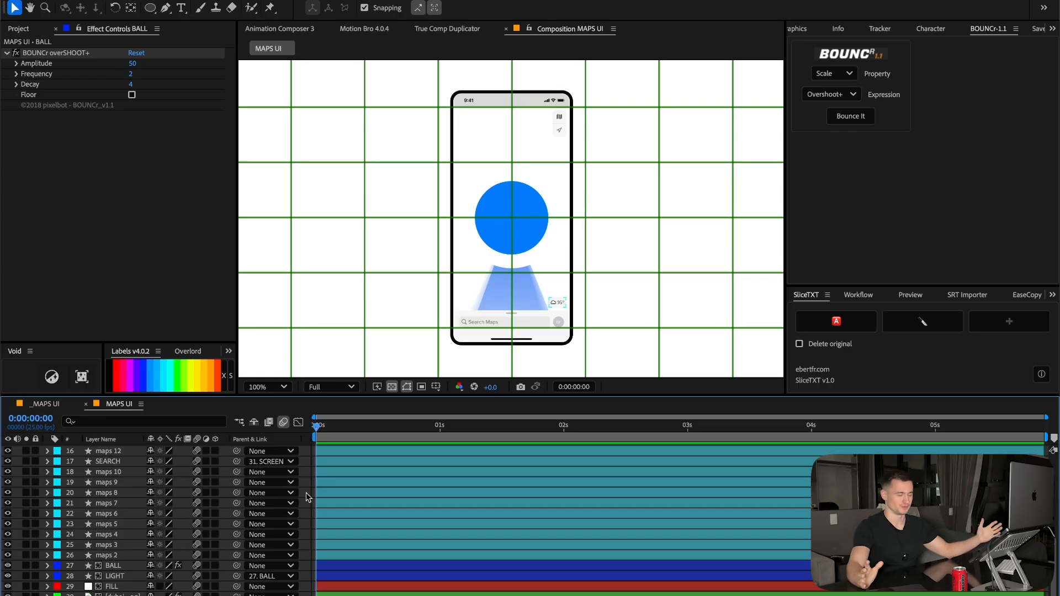
# Add a new null object above the BORDER layer in the MAPS UI composition.
pyautogui.scroll(5, 312, 490)
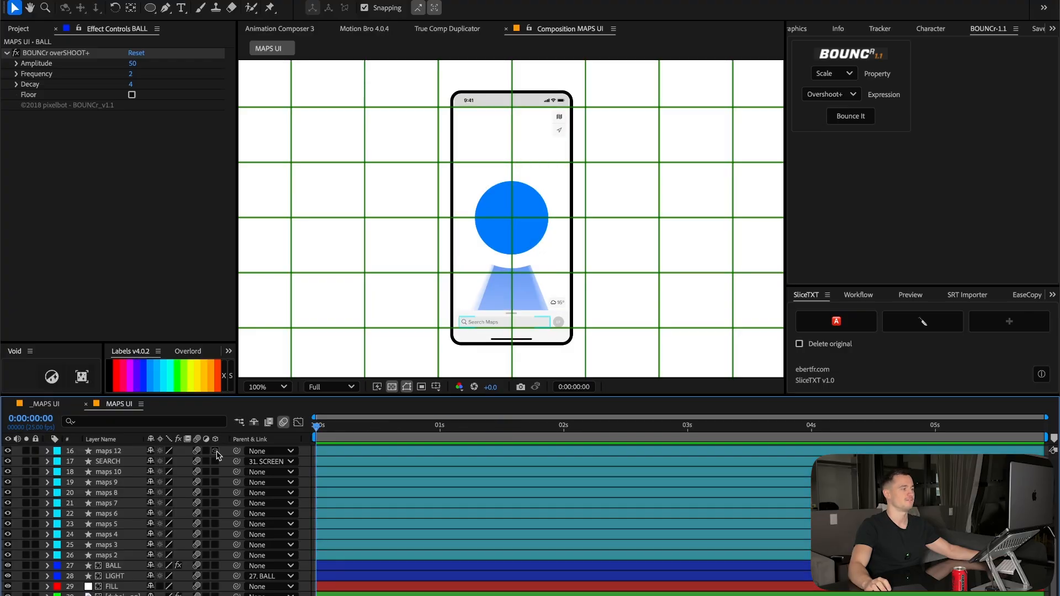
pyautogui.scroll(5, 242, 458)
pyautogui.rightClick(308, 459)
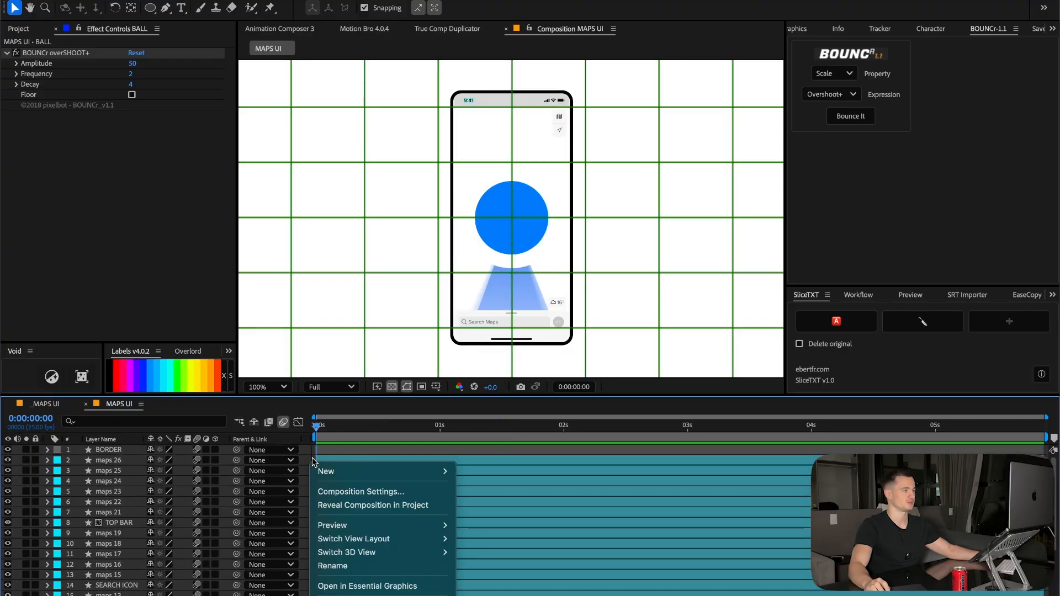
pyautogui.moveTo(376, 471)
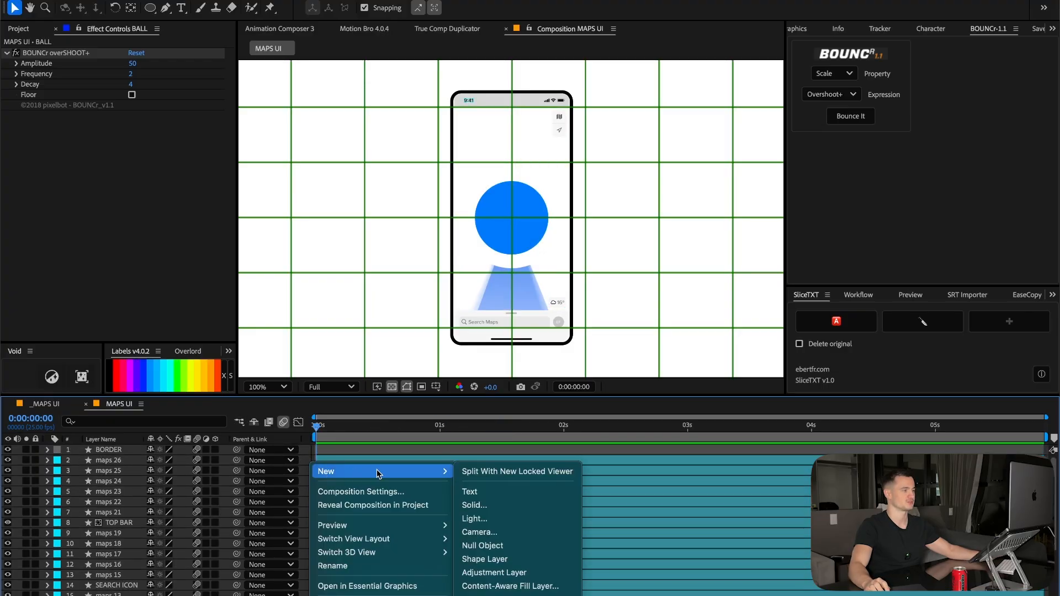
pyautogui.click(523, 545)
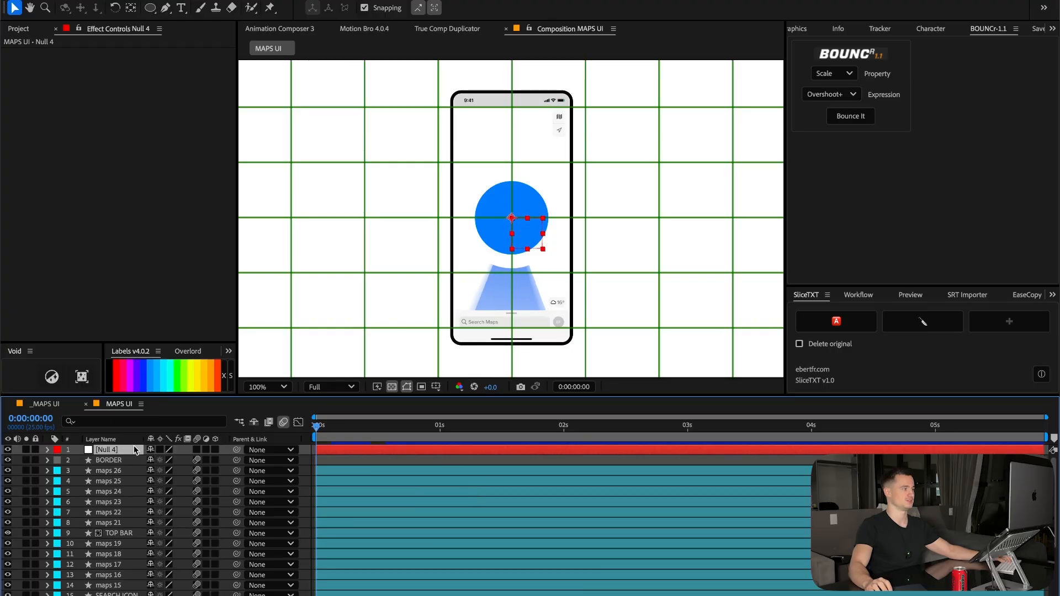
# Rename the new null PHONE and give it a magenta label color.
pyautogui.press('Return')
pyautogui.write('P')
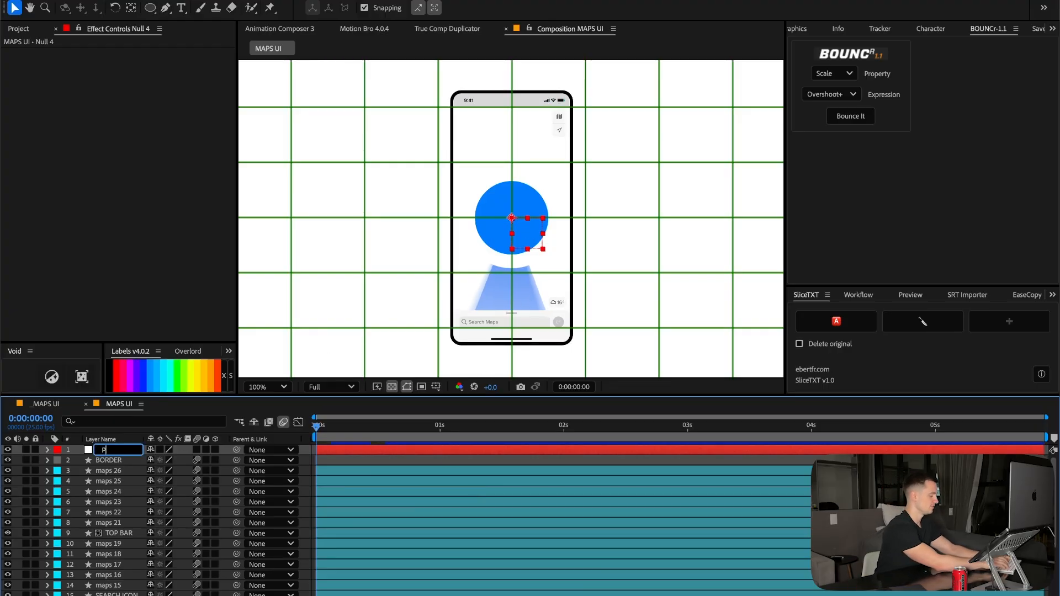
pyautogui.write('HONE')
pyautogui.press('Return')
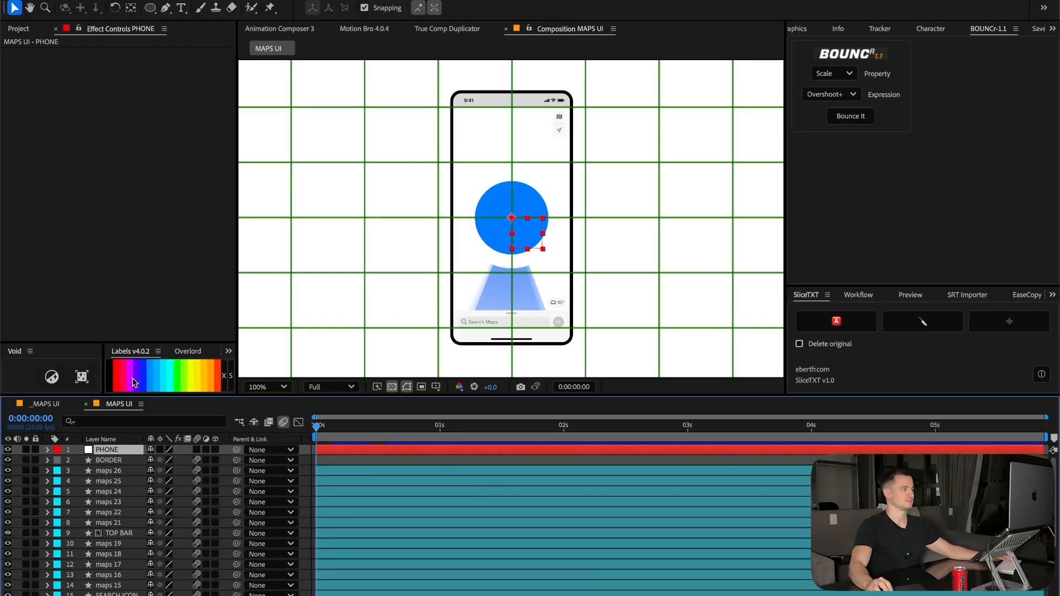
pyautogui.click(133, 381)
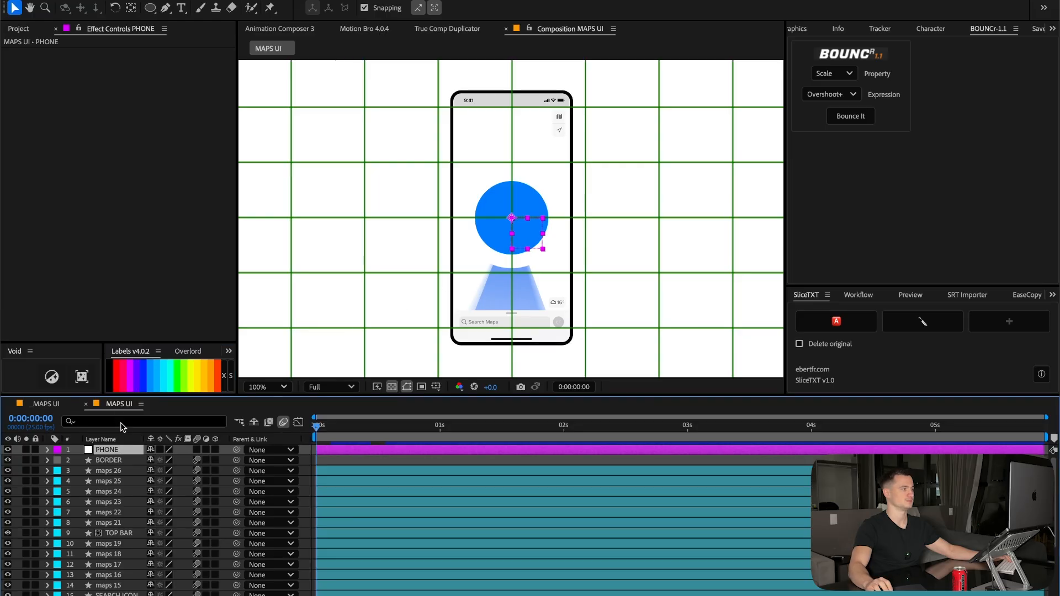
pyautogui.click(111, 459)
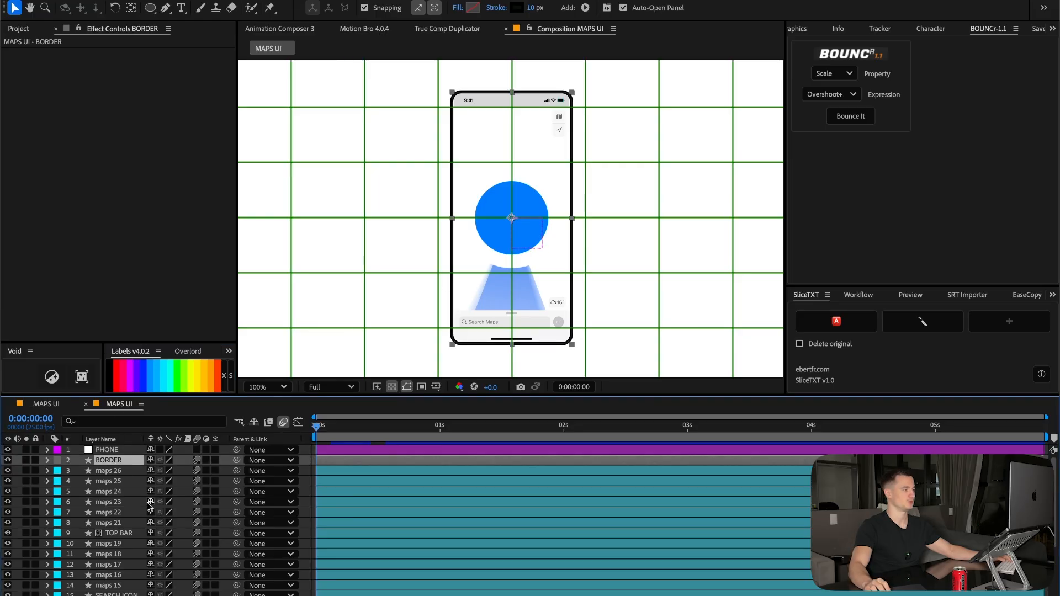
pyautogui.scroll(-5, 145, 513)
pyautogui.keyDown('shift'); pyautogui.click(127, 593); pyautogui.keyUp('shift')
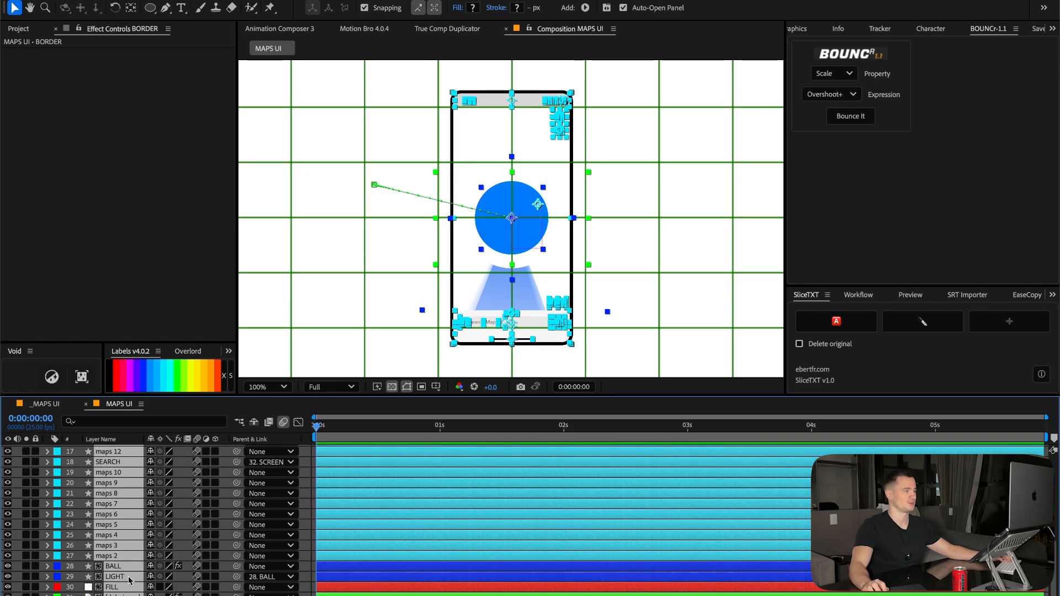
pyautogui.keyDown('super'); pyautogui.click(128, 580); pyautogui.keyUp('super')
# Detach the SEARCH layer from SCREEN by setting its parent to None.
pyautogui.scroll(1, 130, 573)
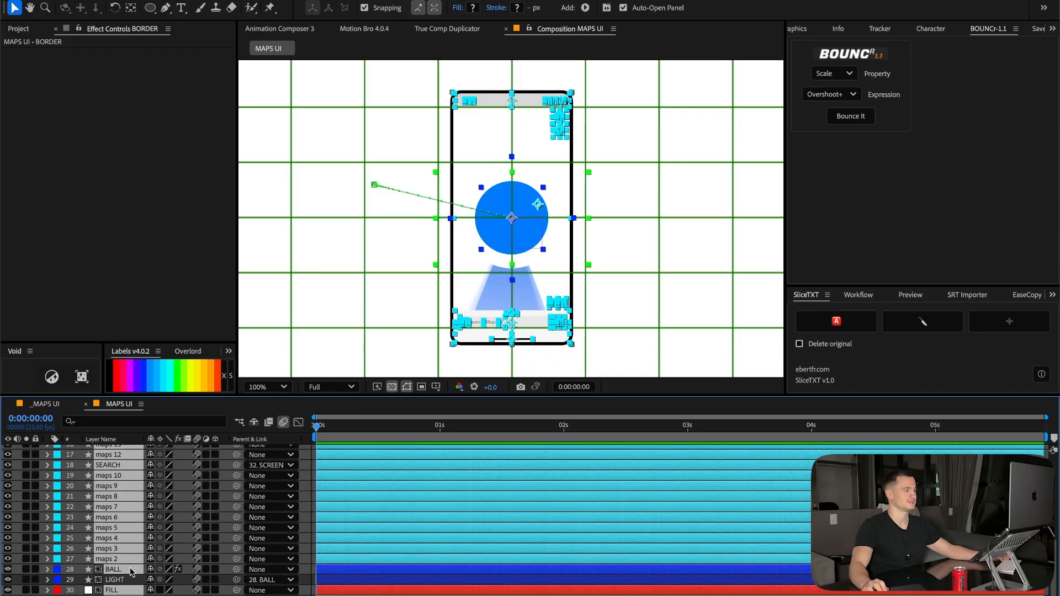
pyautogui.keyDown('super'); pyautogui.click(116, 467); pyautogui.keyUp('super')
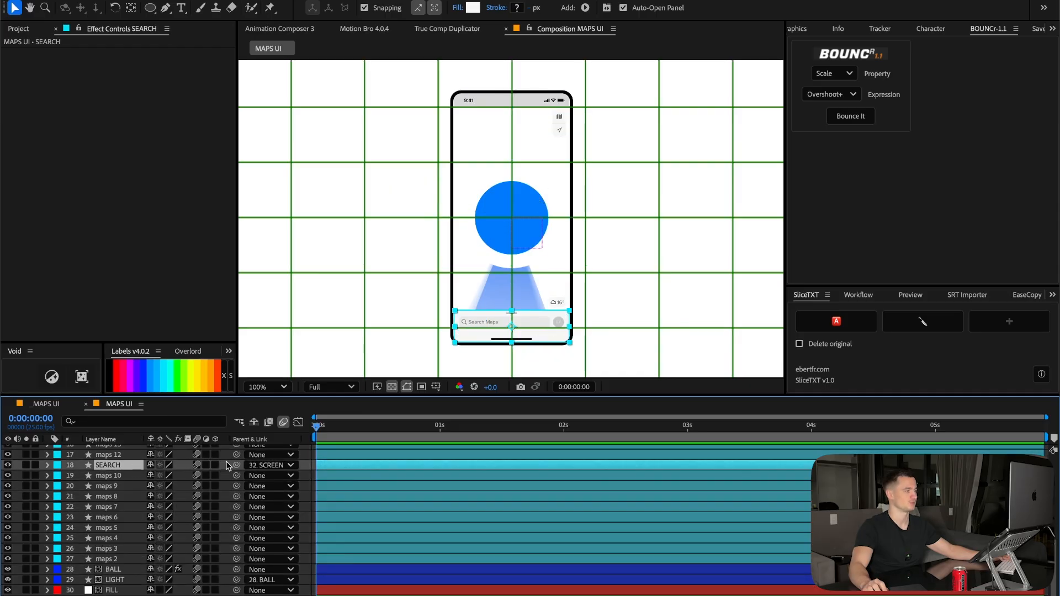
pyautogui.click(270, 465)
pyautogui.click(259, 165)
pyautogui.click(259, 166)
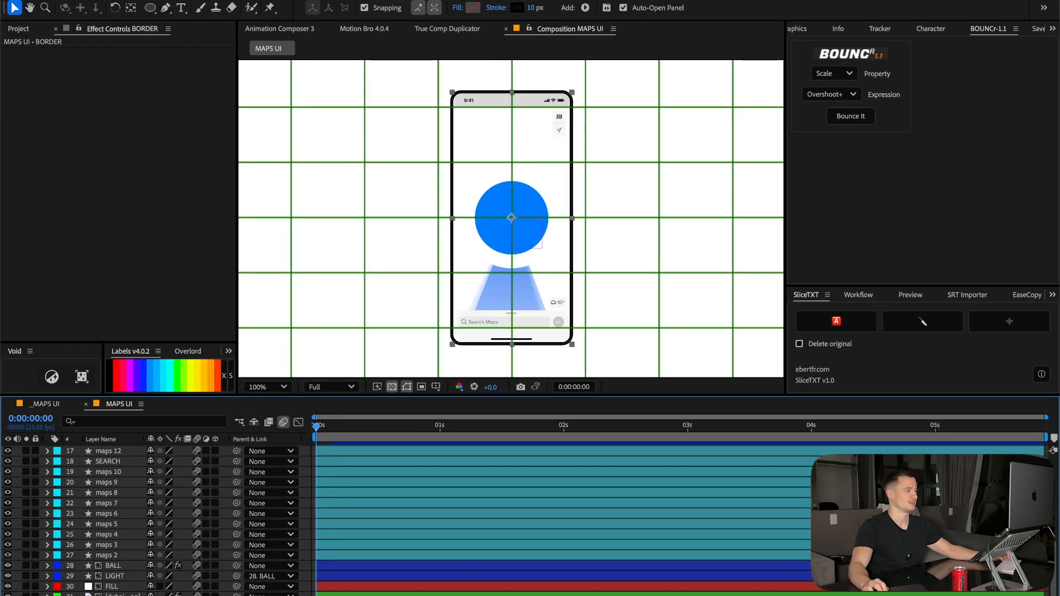
# Parent every layer below PHONE except LIGHT to the PHONE null.
pyautogui.press('super+a')
pyautogui.keyDown('super'); pyautogui.click(116, 577); pyautogui.keyUp('super')
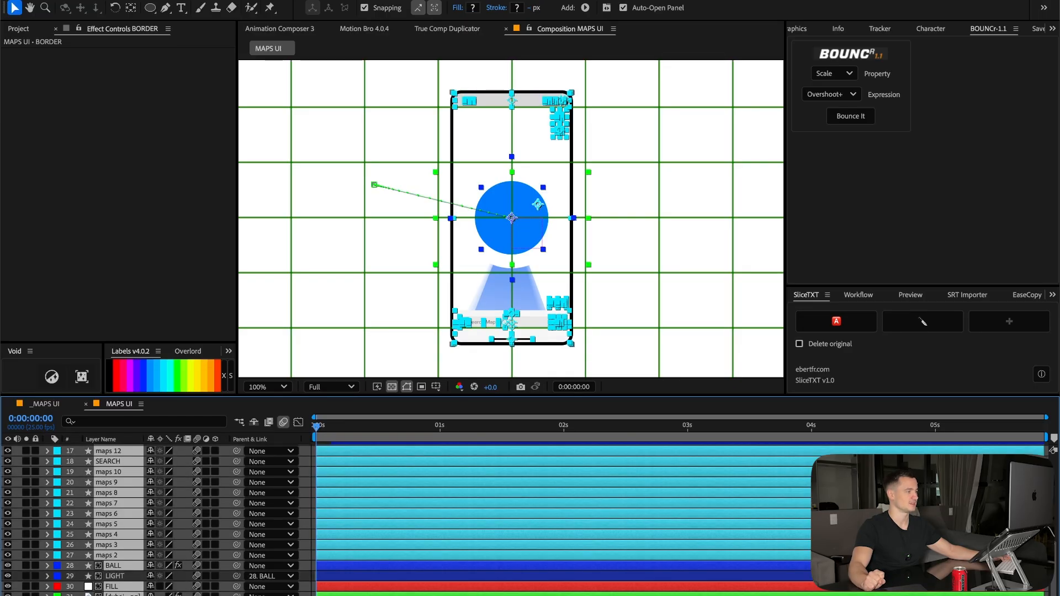
pyautogui.scroll(5, 241, 513)
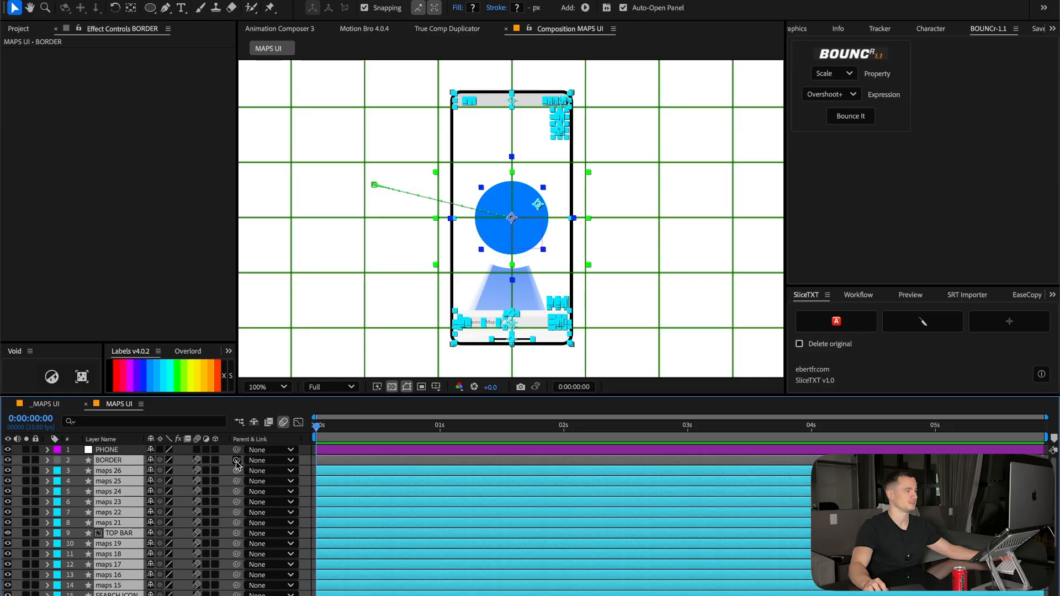
pyautogui.moveTo(126, 454); pyautogui.dragTo(116, 452)
# Add Position, Scale and Rotation keyframes to PHONE at 0:00:00:00 and separate its Position into X and Y dimensions.
pyautogui.click(115, 450)
pyautogui.press('r')
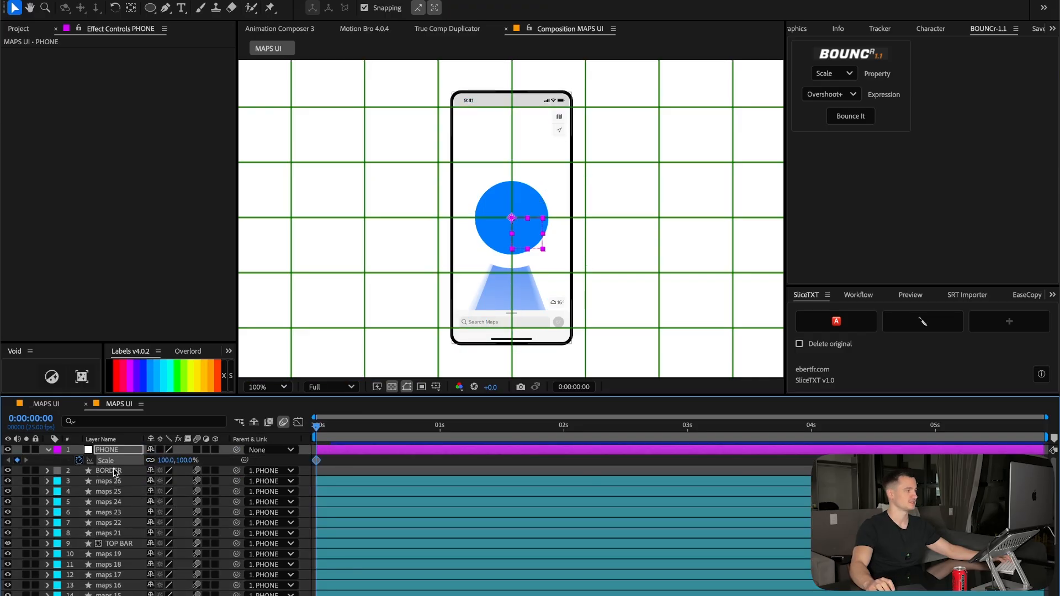
pyautogui.press('p')
pyautogui.hotkey('alt', 'shift', 's')
pyautogui.hotkey('alt', 'shift', 'r')
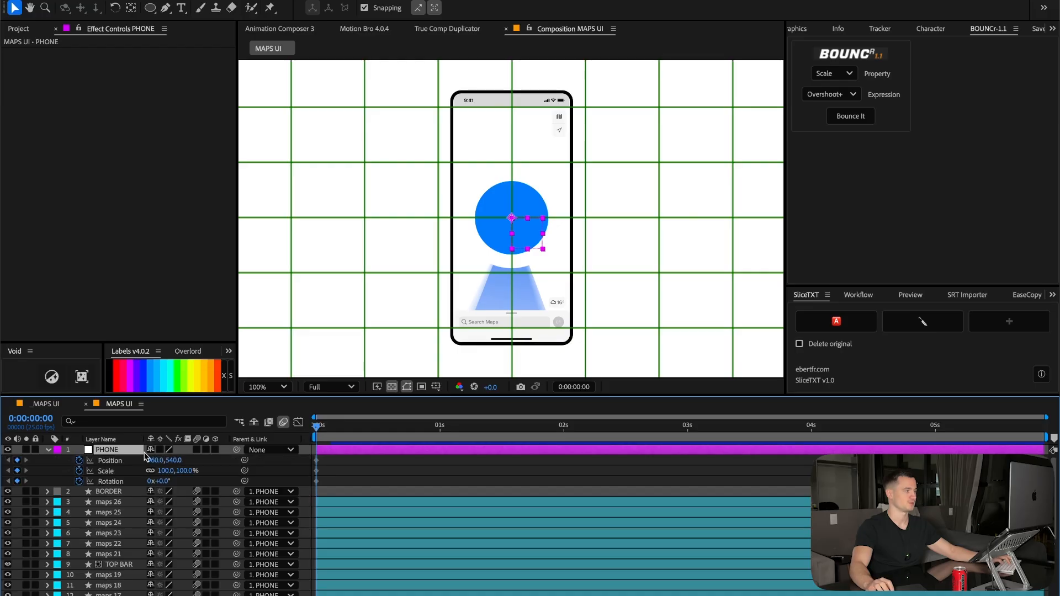
pyautogui.rightClick(120, 462)
pyautogui.click(212, 481)
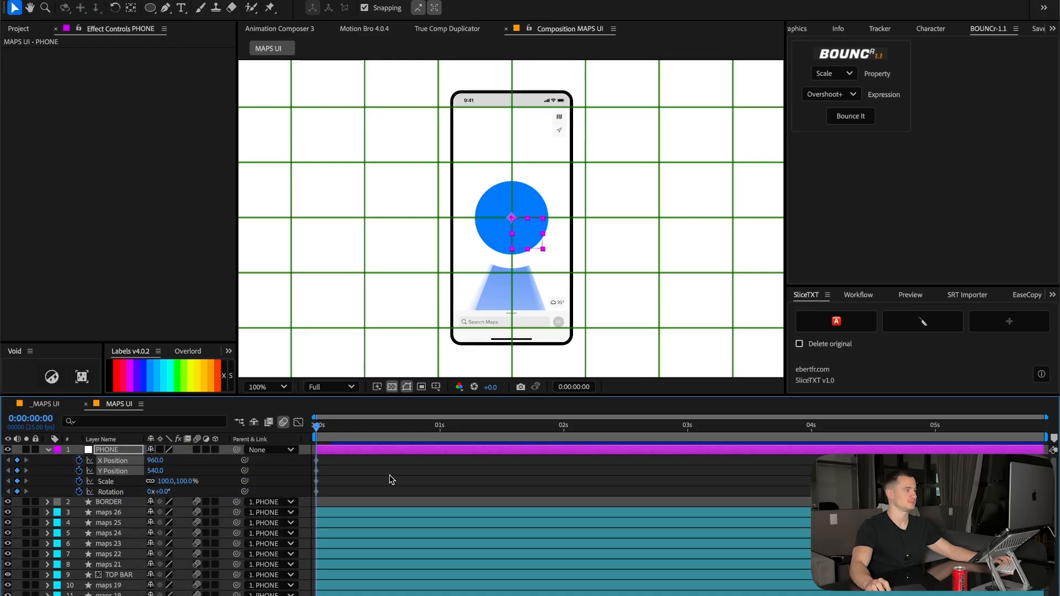
# Shift all of PHONE's transform keyframes to 0:00:01:00 and return the current time to the start.
pyautogui.moveTo(307, 431); pyautogui.dragTo(439, 430)
pyautogui.moveTo(341, 458); pyautogui.dragTo(439, 461)
pyautogui.press('Home')
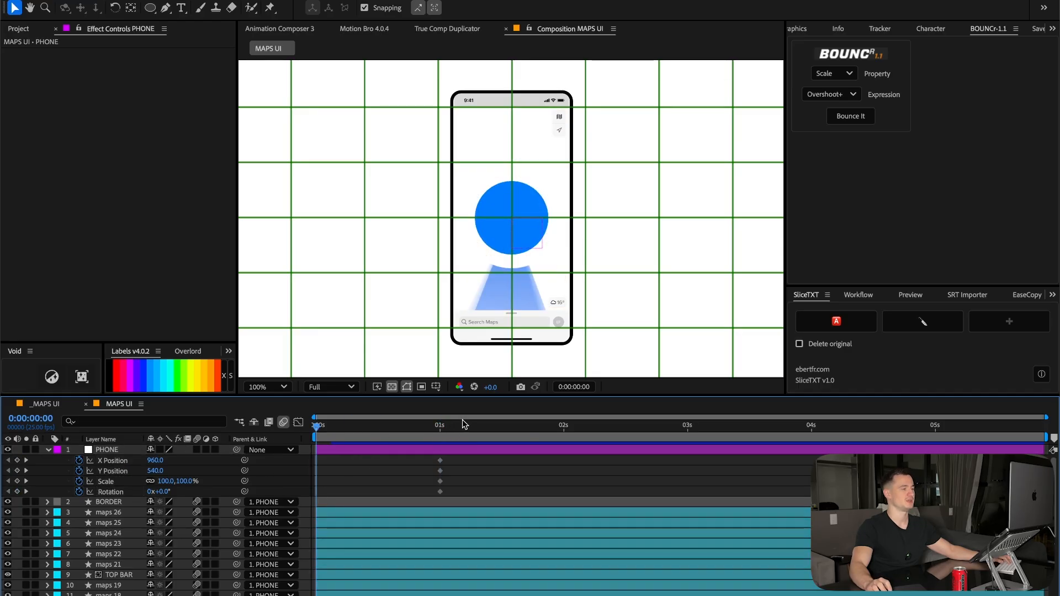
# Add a Rotation keyframe of -90° to PHONE at 0:00:03:00.
pyautogui.moveTo(464, 426); pyautogui.dragTo(571, 425)
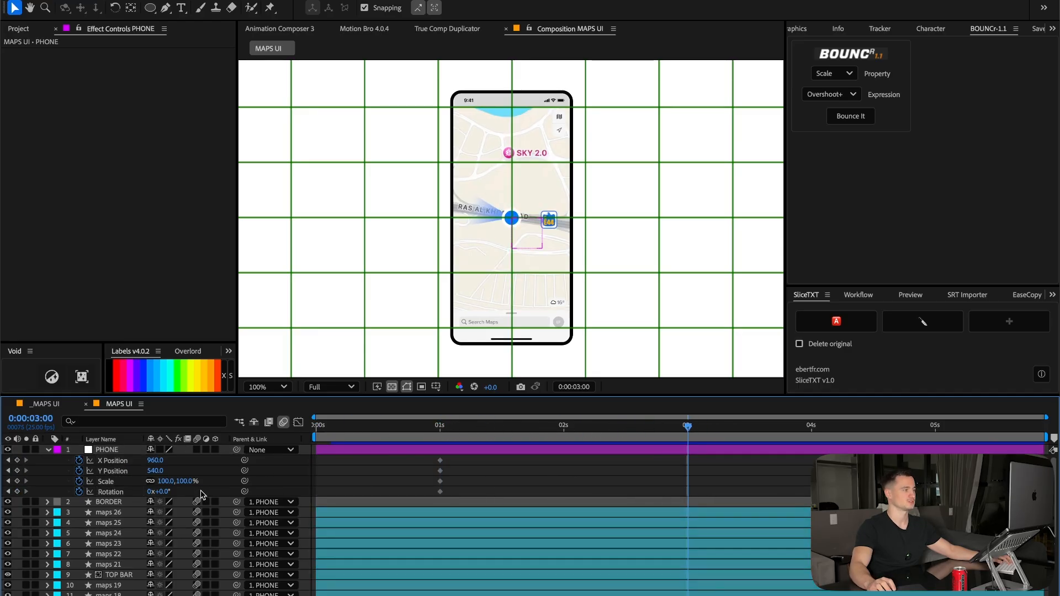
pyautogui.moveTo(162, 494); pyautogui.dragTo(111, 492)
pyautogui.click(166, 491)
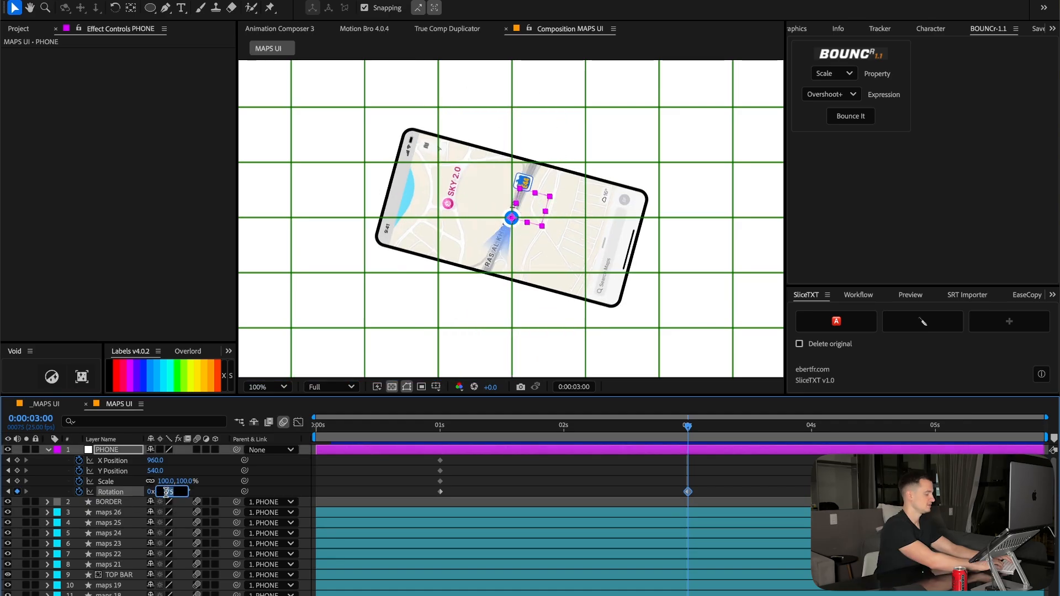
pyautogui.write('-80')
pyautogui.press('Return')
# Add a Scale keyframe to PHONE at 0:00:03:00, enlarging it to 287%.
pyautogui.moveTo(182, 480); pyautogui.dragTo(262, 493)
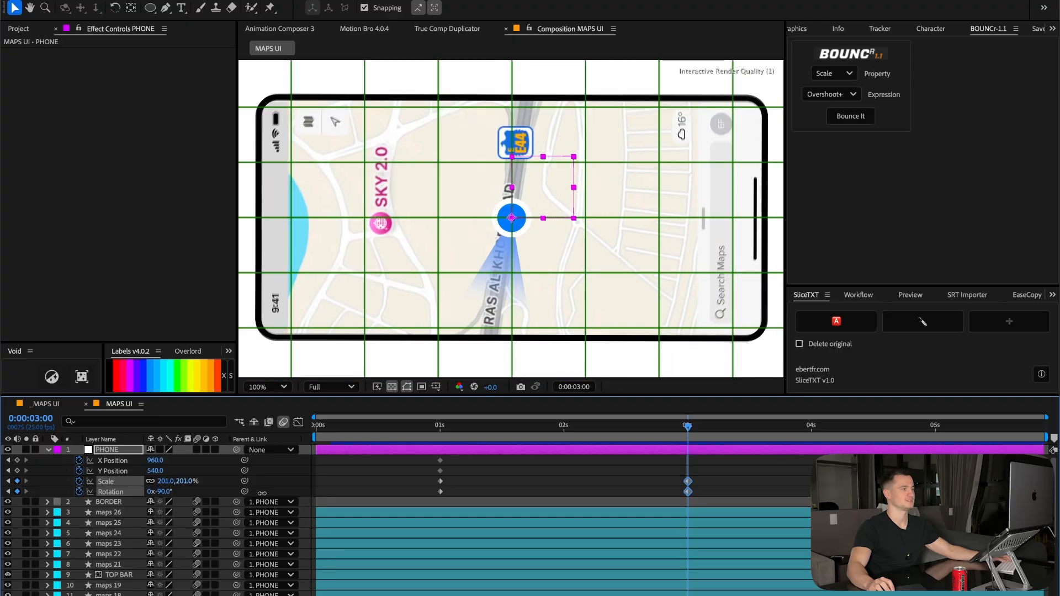
pyautogui.hotkey('shift', '/')
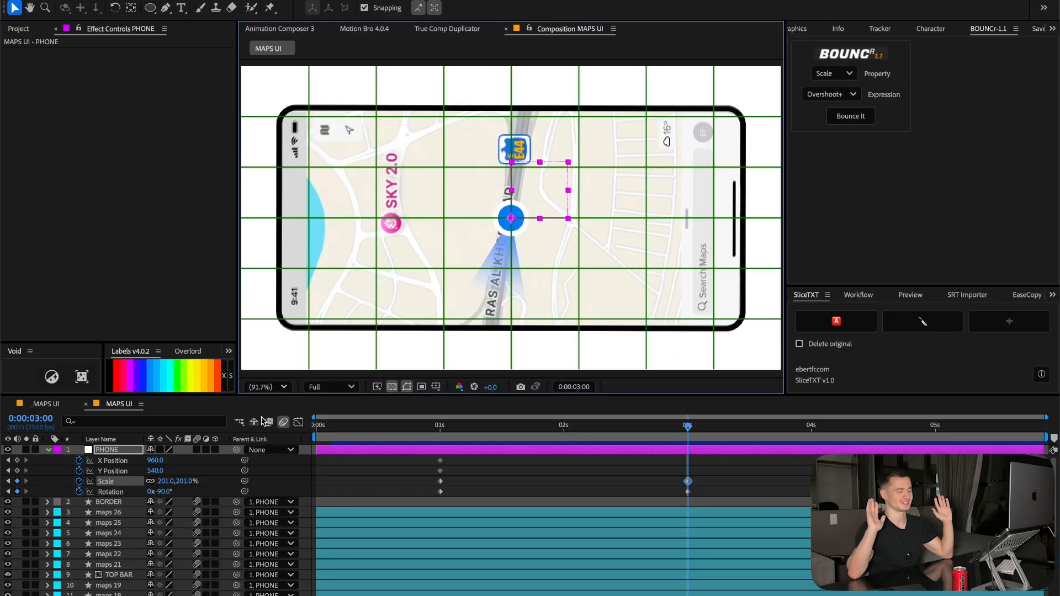
pyautogui.click(529, 473)
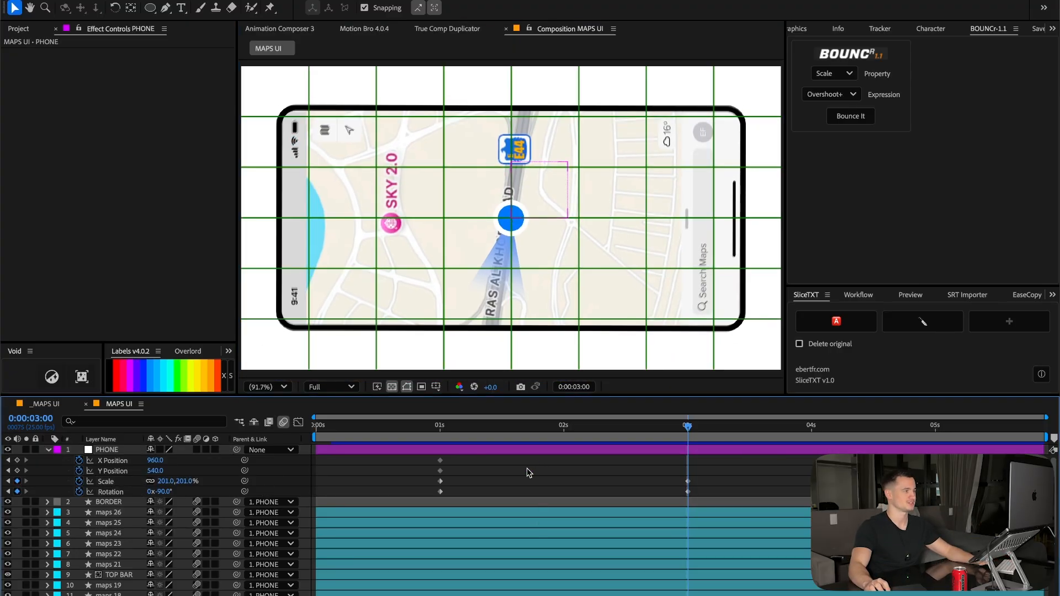
pyautogui.moveTo(177, 481); pyautogui.dragTo(266, 462)
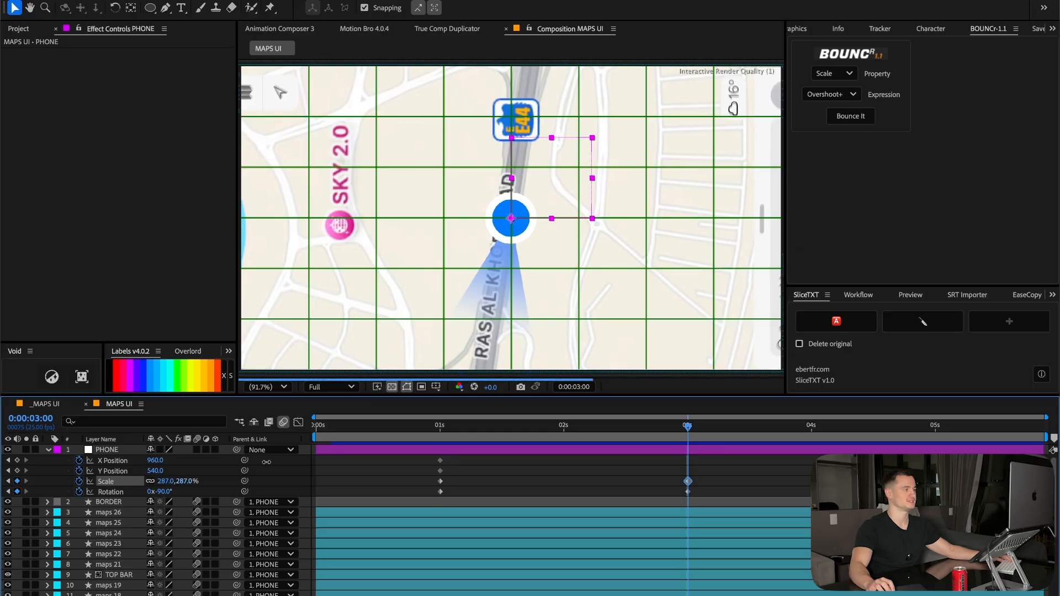
pyautogui.click(761, 243)
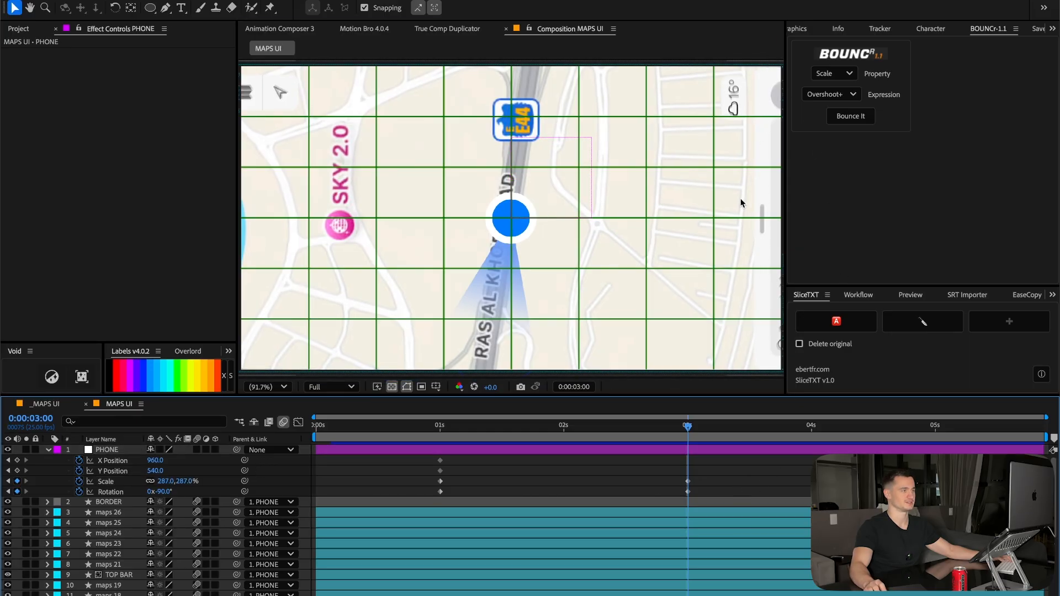
pyautogui.click(754, 177)
# Move PHONE's ending Scale and Rotation keyframes to 0:00:04:00 and return the current time to the start.
pyautogui.click(694, 452)
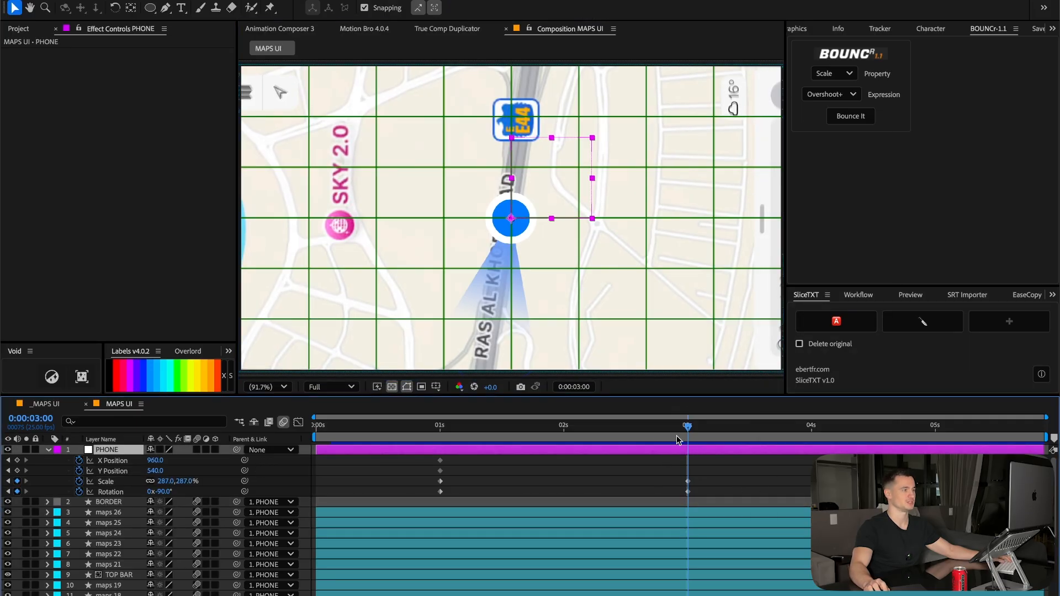
pyautogui.moveTo(680, 468); pyautogui.dragTo(706, 501)
pyautogui.moveTo(687, 490); pyautogui.dragTo(810, 491)
pyautogui.moveTo(811, 428); pyautogui.dragTo(313, 434)
pyautogui.click(325, 486)
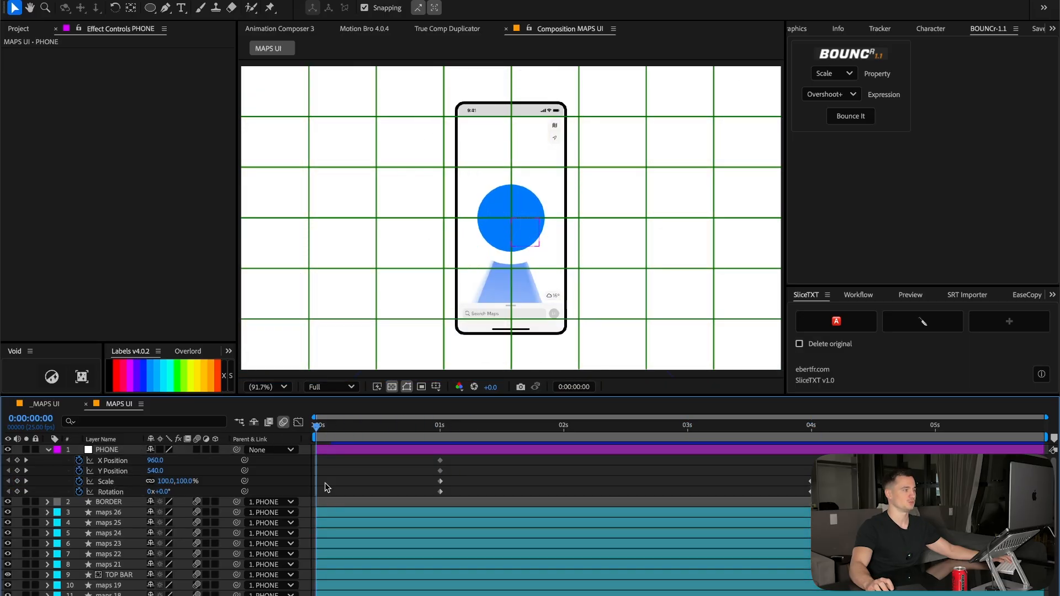
# Animate PHONE in with starting Scale and Rotation keyframes at 0:00:00:00, check the opening at 0:00:00:15, and save the project.
pyautogui.moveTo(162, 490)
pyautogui.mouseDown()
pyautogui.moveTo(182, 493)
pyautogui.moveTo(161, 496)
pyautogui.mouseUp()
pyautogui.click(384, 462)
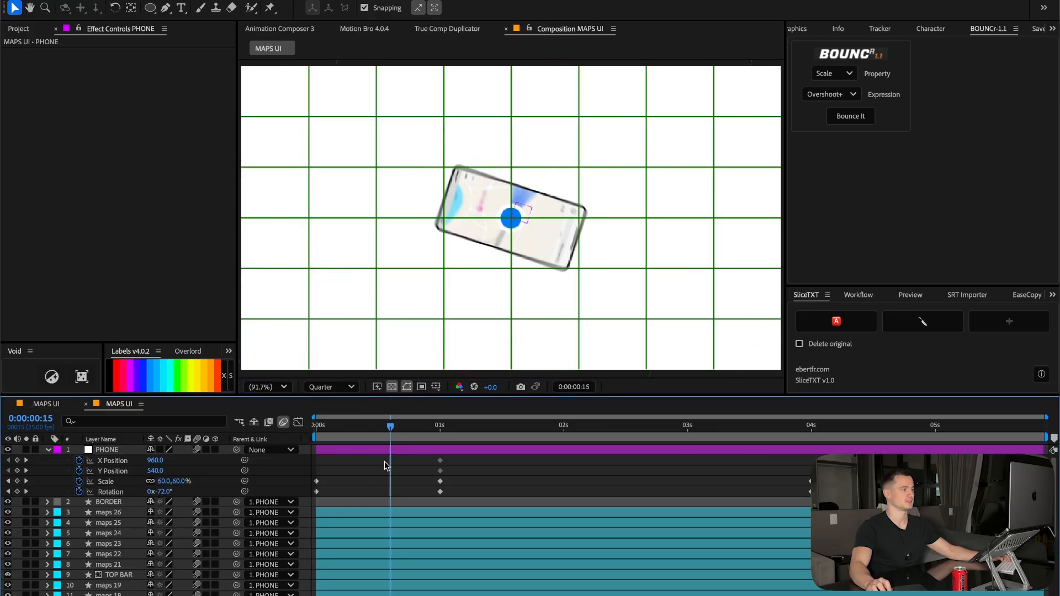
pyautogui.press('super+s')
# Purge all cache and scrub through the opening of the phone animation.
pyautogui.click(167, 1)
pyautogui.moveTo(124, 1)
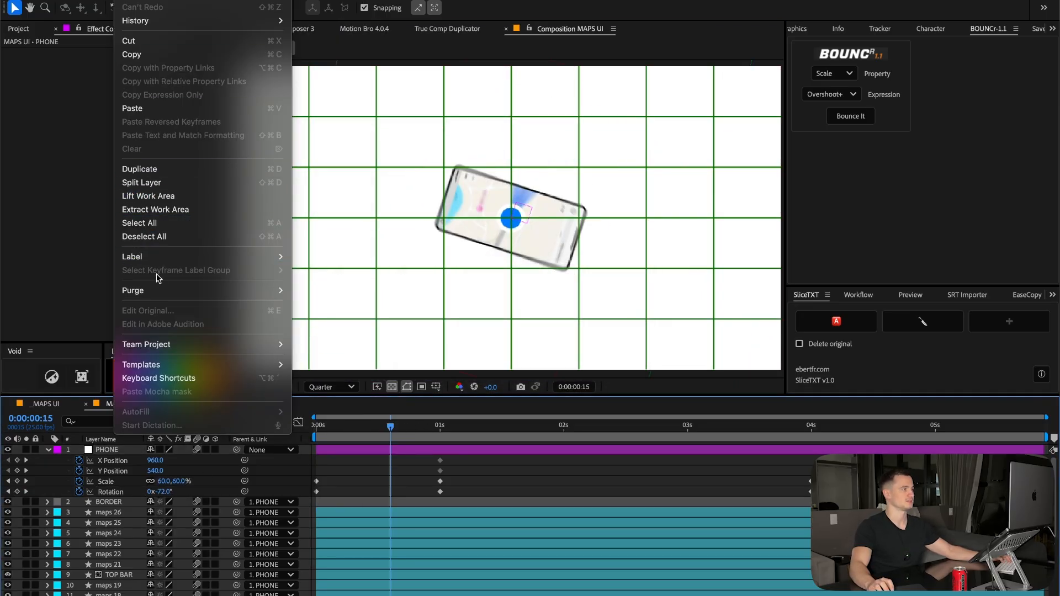
pyautogui.moveTo(165, 286)
pyautogui.click(311, 287)
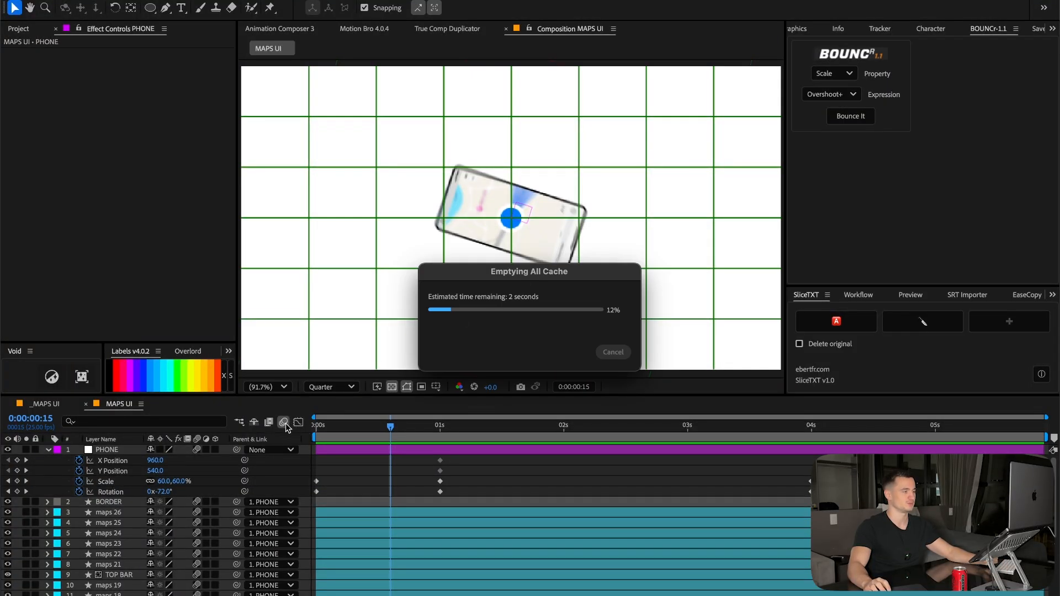
pyautogui.moveTo(331, 436); pyautogui.dragTo(431, 442)
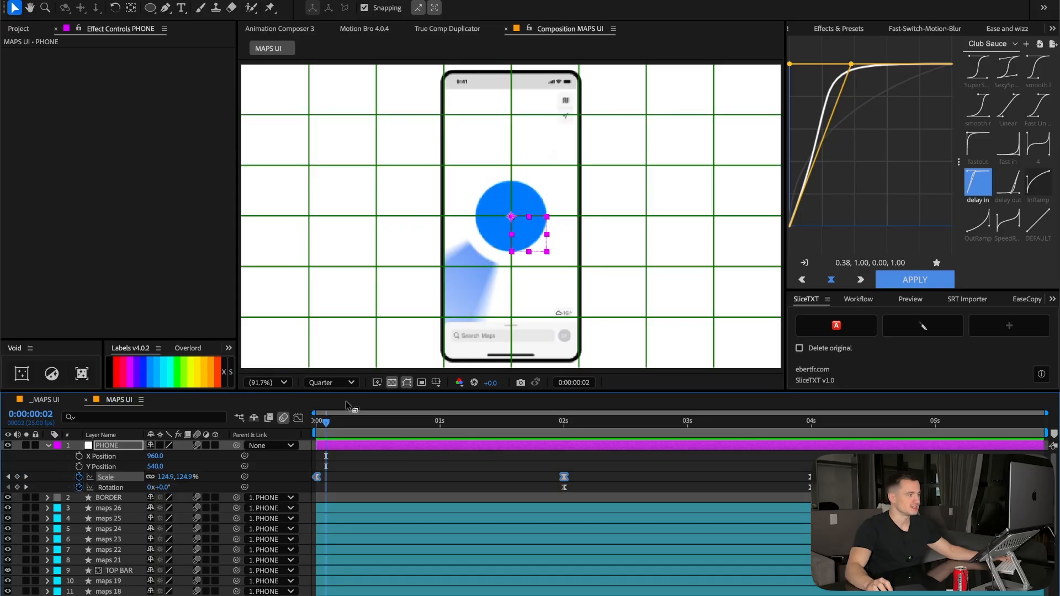
# Set PHONE's starting Scale at 0:00:00:00 to 250% and preview the animation.
pyautogui.press('Home')
pyautogui.press('F2')
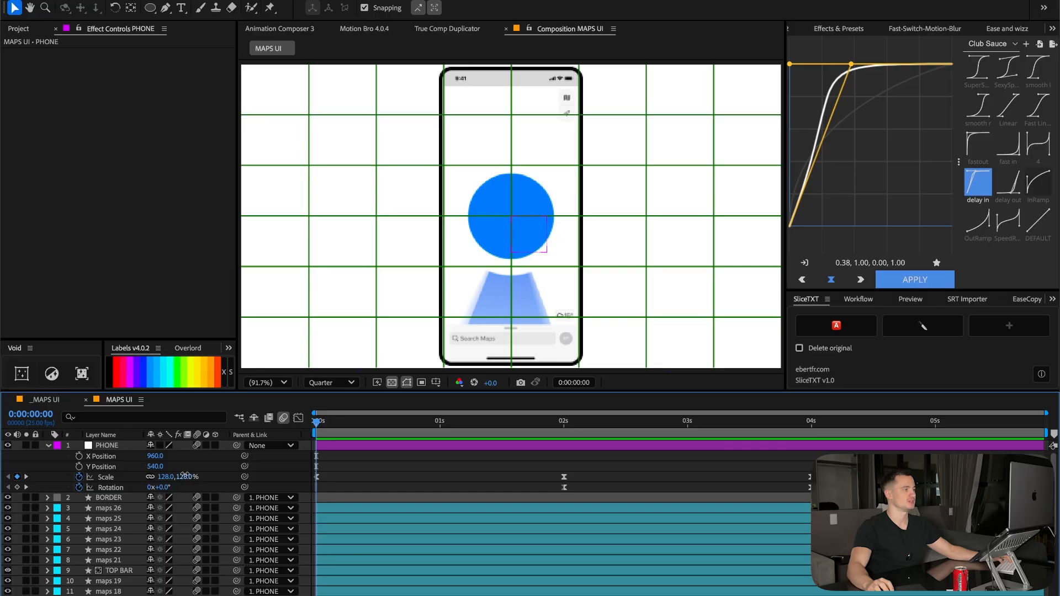
pyautogui.moveTo(184, 476); pyautogui.dragTo(222, 480)
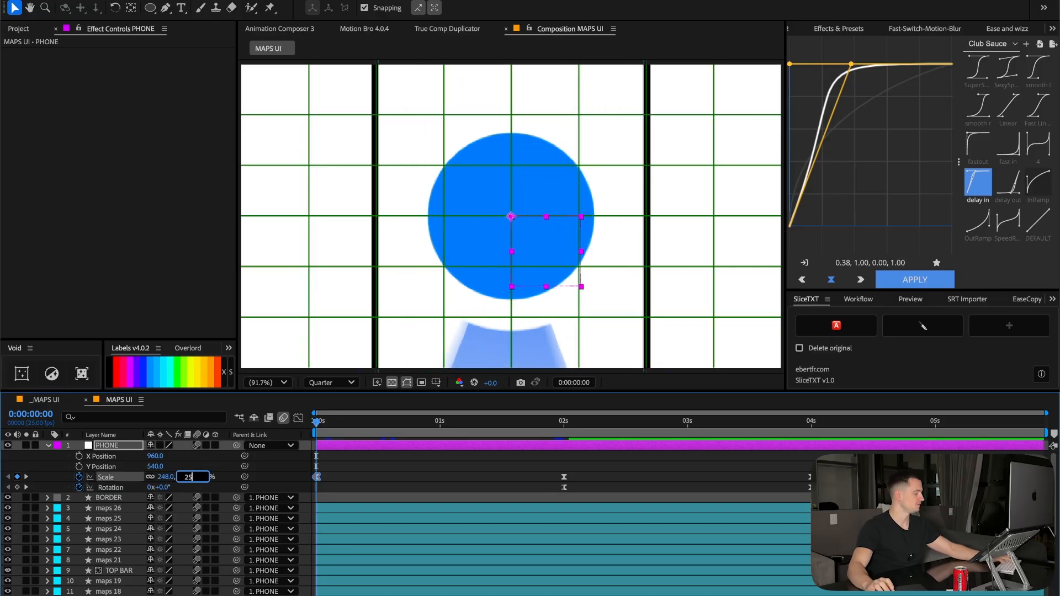
pyautogui.write('0')
pyautogui.press('Return')
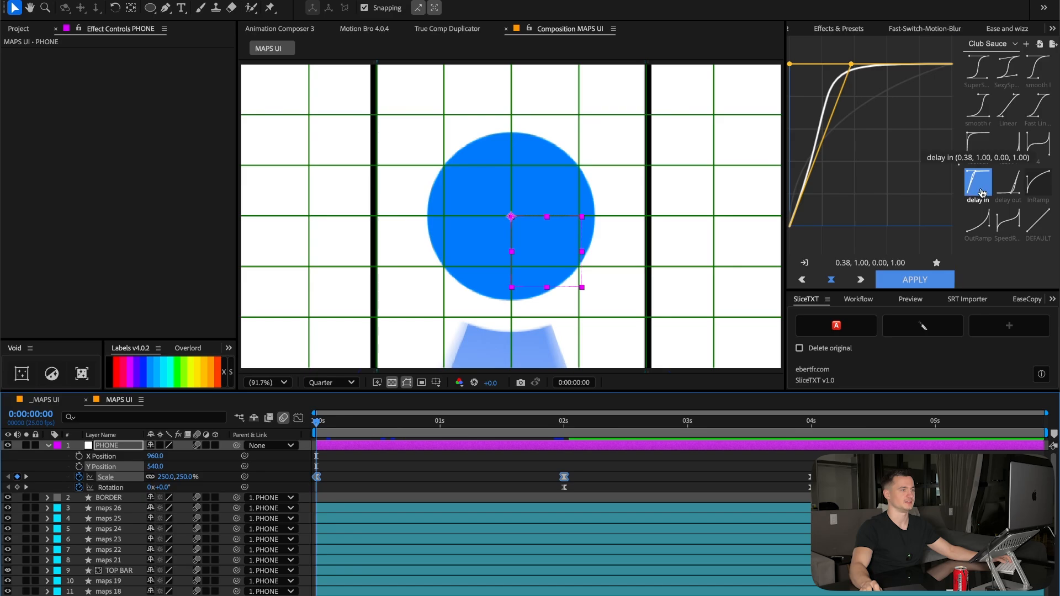
pyautogui.press('space')
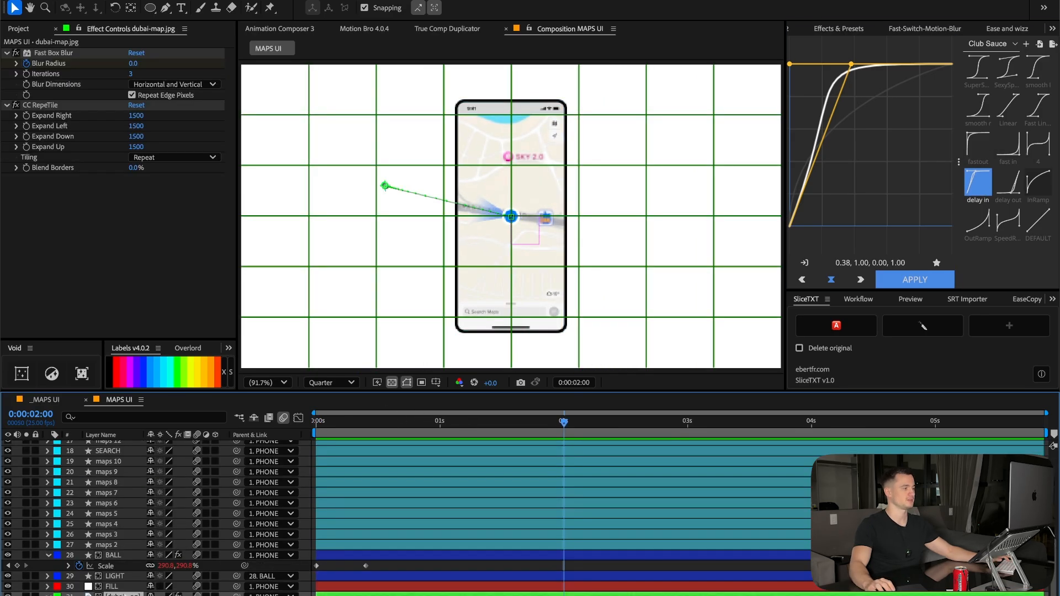
# Set the parent of dubai-map.jpg to None at 0:00:02:00 and preview the animation.
pyautogui.press('u')
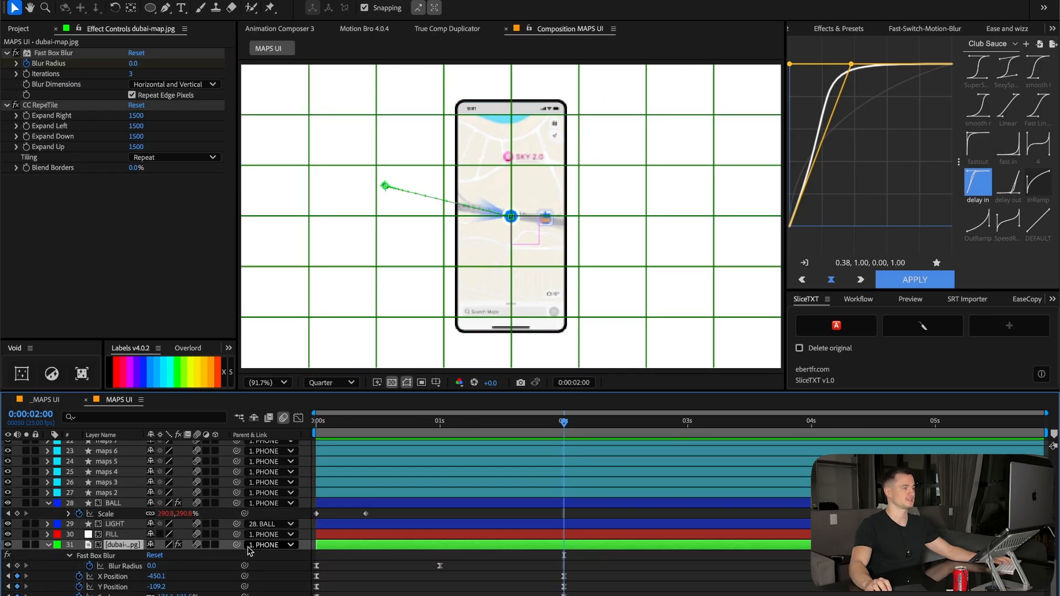
pyautogui.click(268, 545)
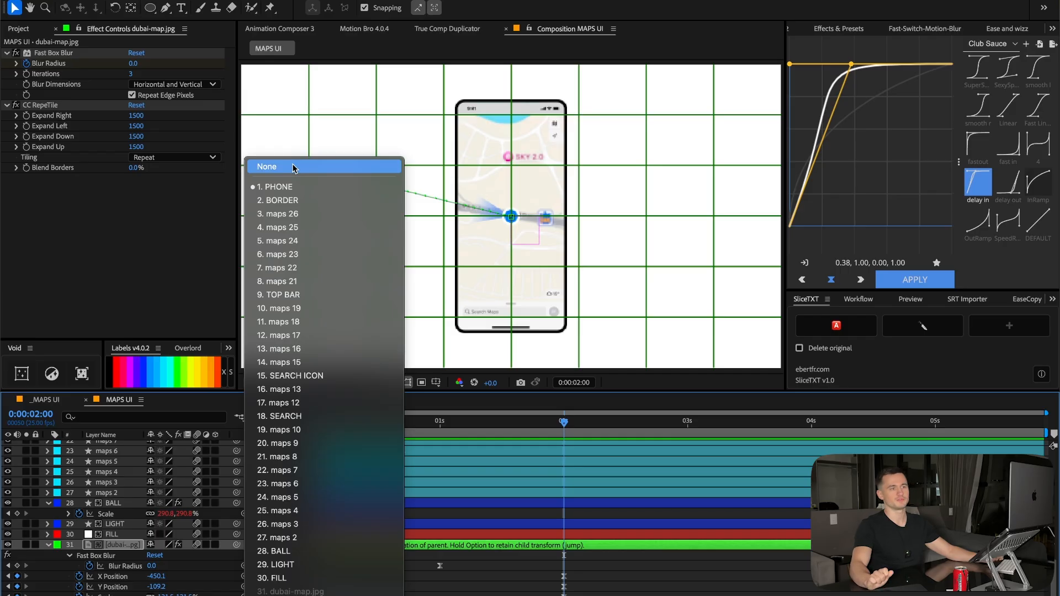
pyautogui.click(293, 166)
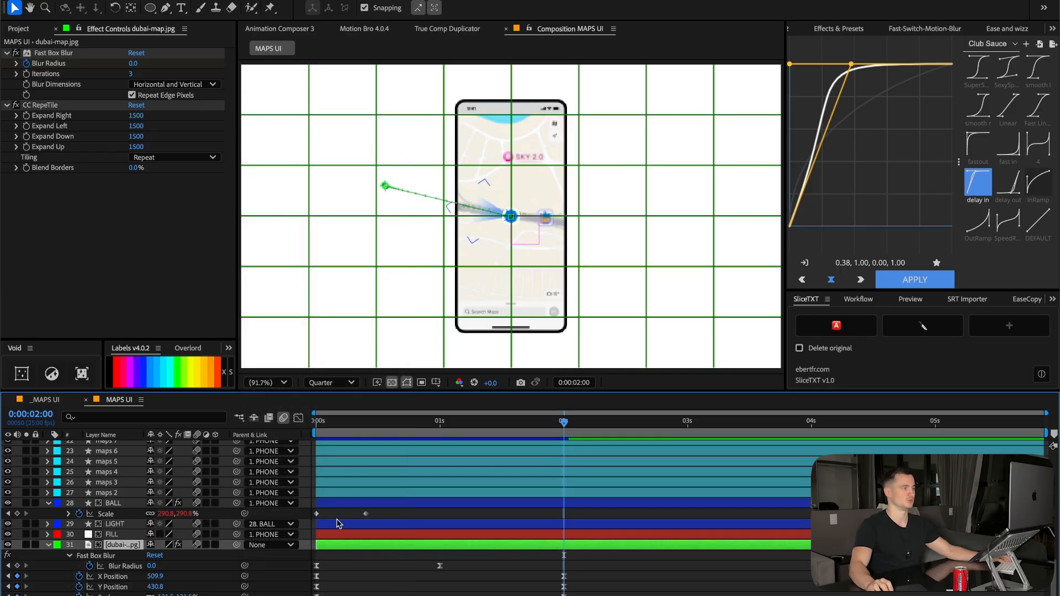
pyautogui.press('space')
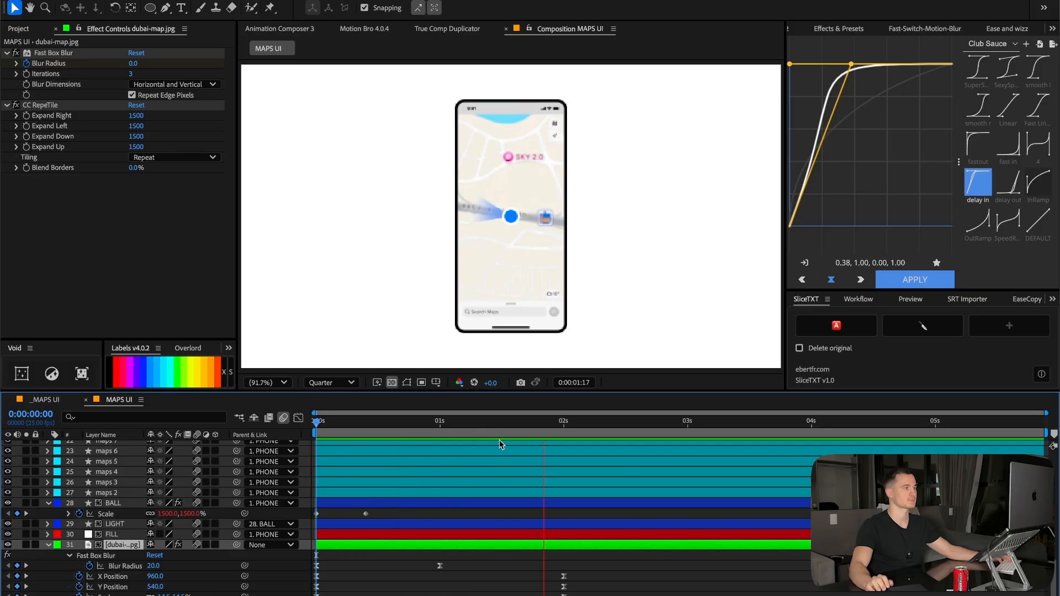
# Unlink BALL from PHONE at 0:00:02:00 by setting its parent to None, and play the animation.
pyautogui.click(564, 425)
pyautogui.click(119, 524)
pyautogui.keyDown('ctrl'); pyautogui.click(126, 503); pyautogui.keyUp('ctrl')
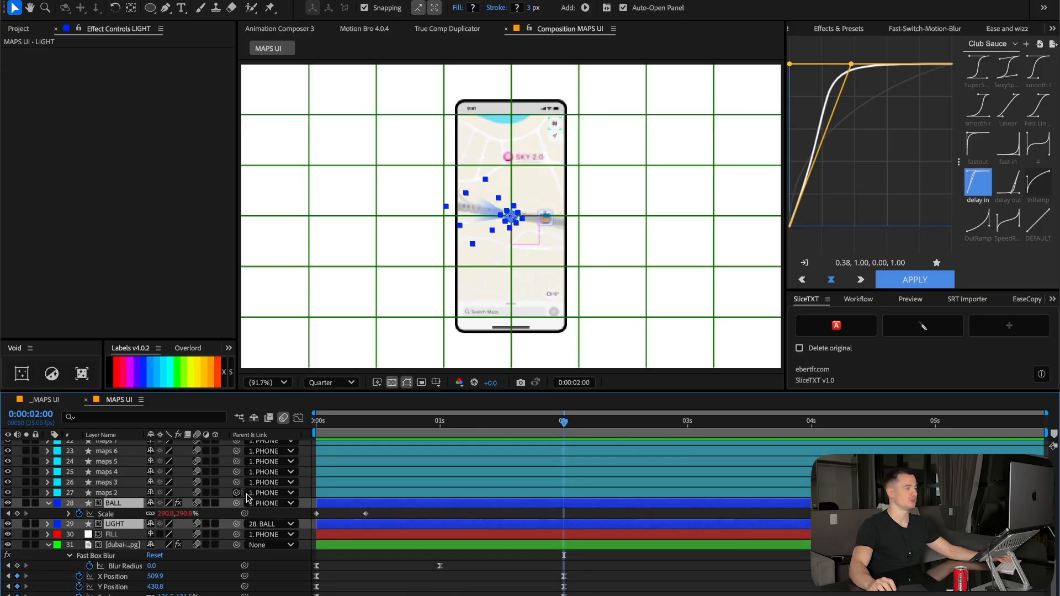
pyautogui.click(268, 502)
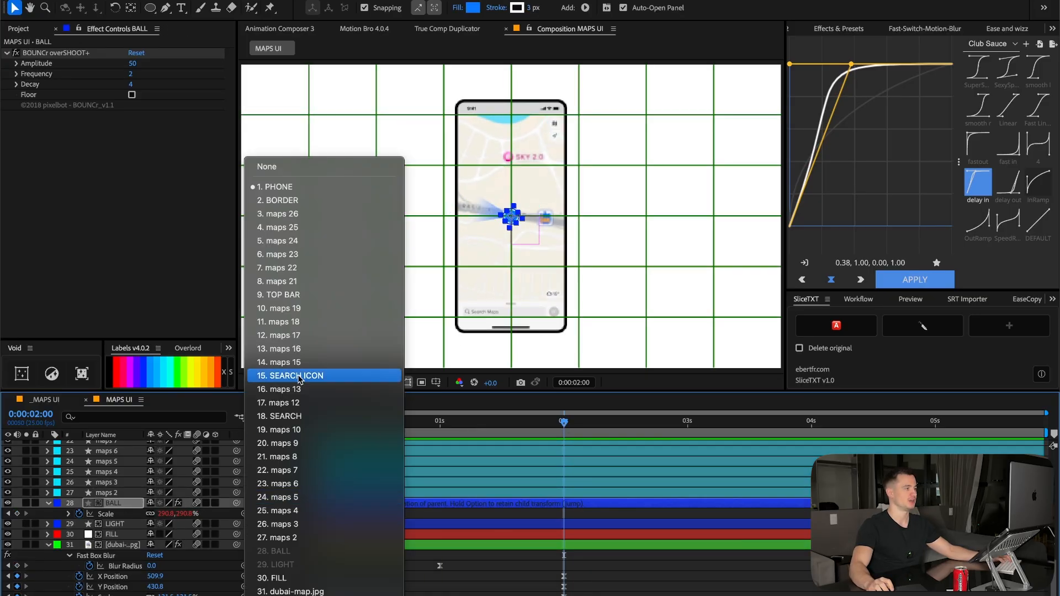
pyautogui.click(303, 167)
pyautogui.press('space')
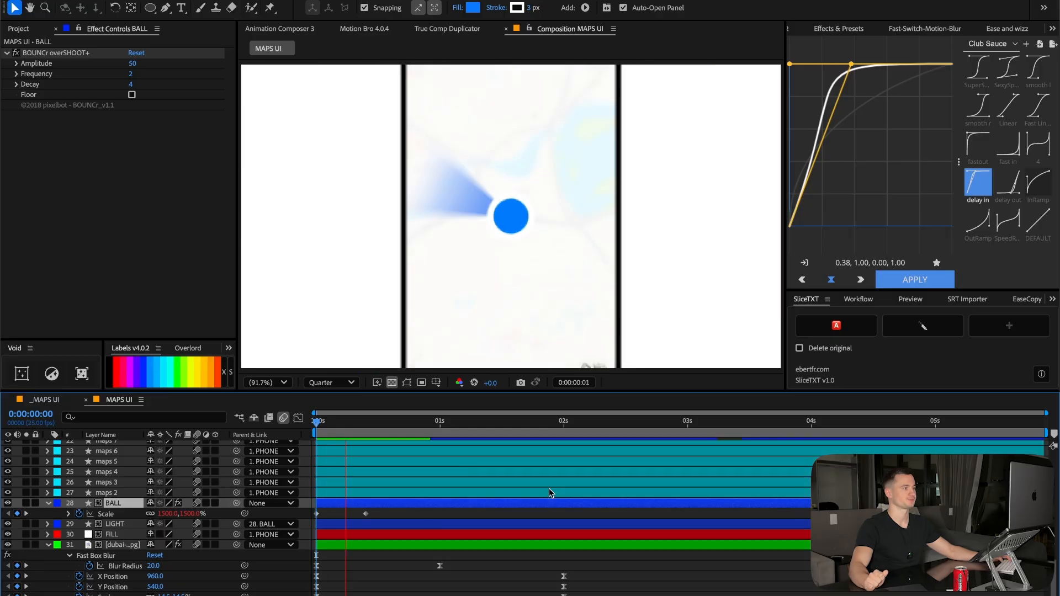
# Set BALL's starting Scale keyframe at 0:00:00:00 to 2500% and preview the result.
pyautogui.press('space')
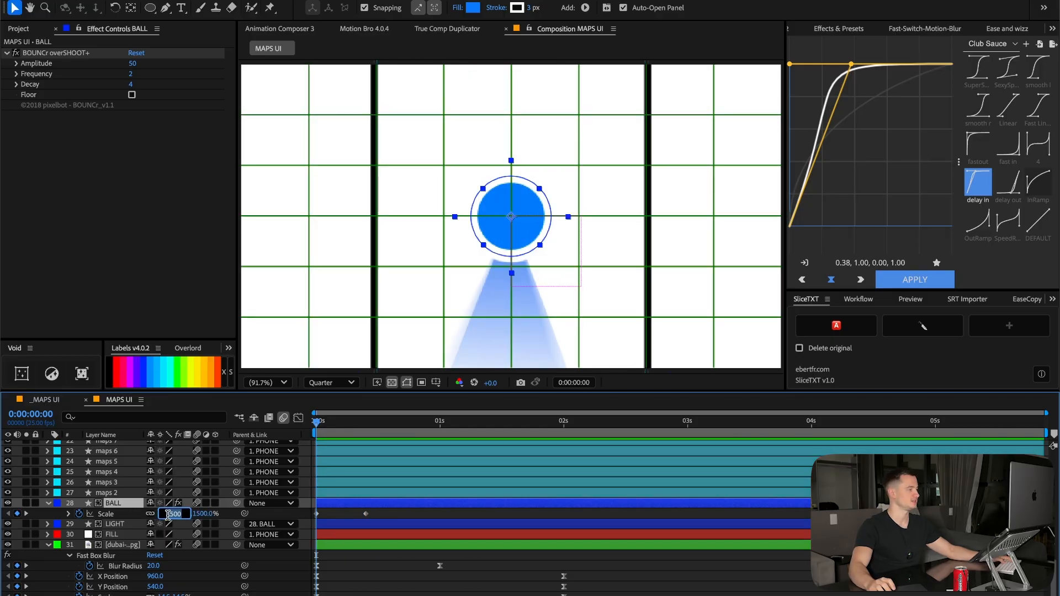
pyautogui.write('2500')
pyautogui.press('Return')
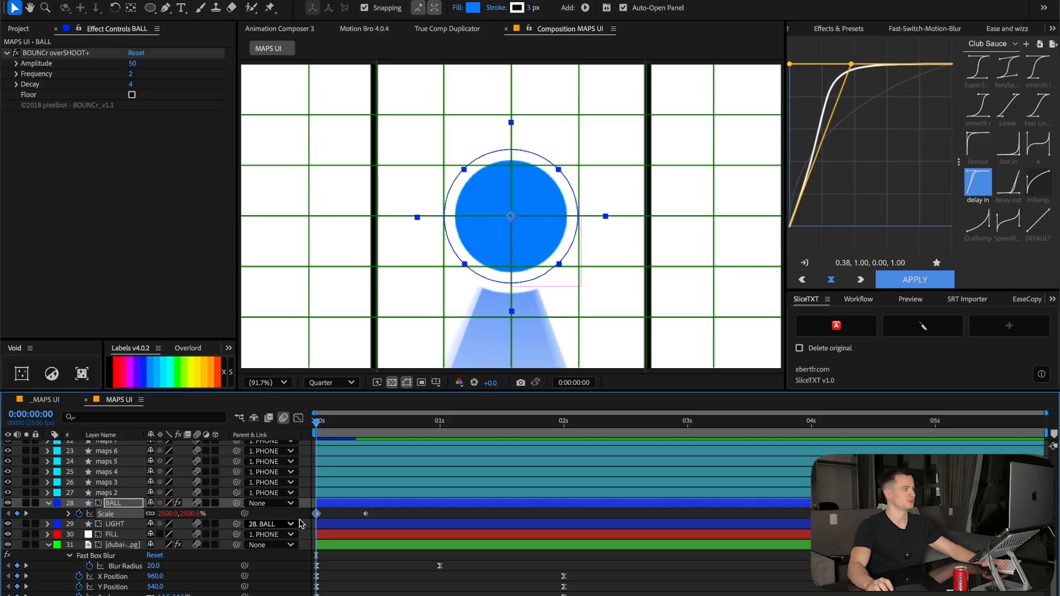
pyautogui.press('space')
pyautogui.press('space')
# Collapse the properties of all layers, deselect everything, and scrub through the animation.
pyautogui.hotkey('ctrl', 'a')
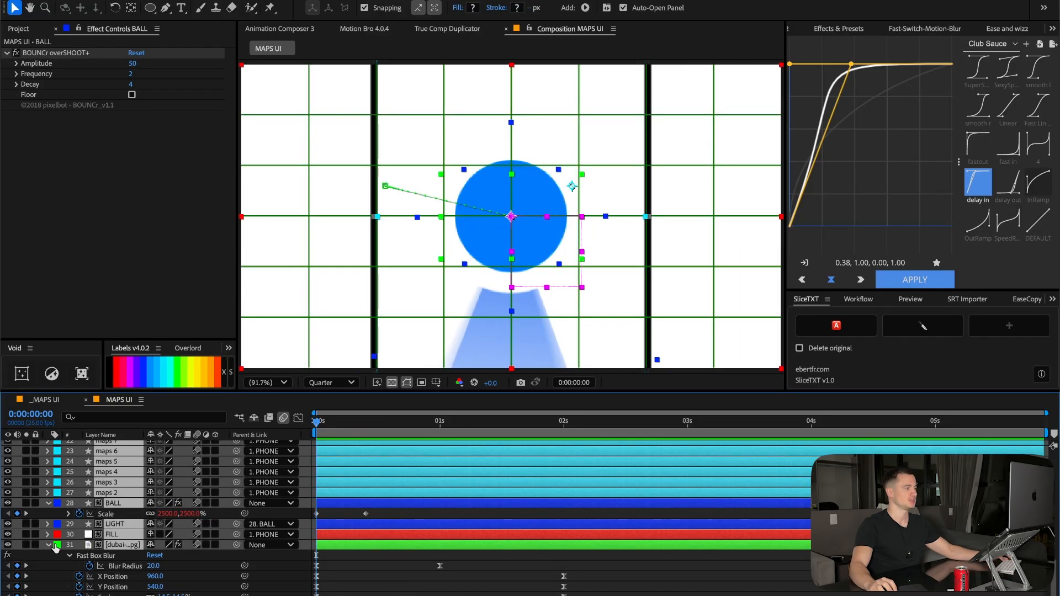
pyautogui.click(49, 545)
pyautogui.press('F2')
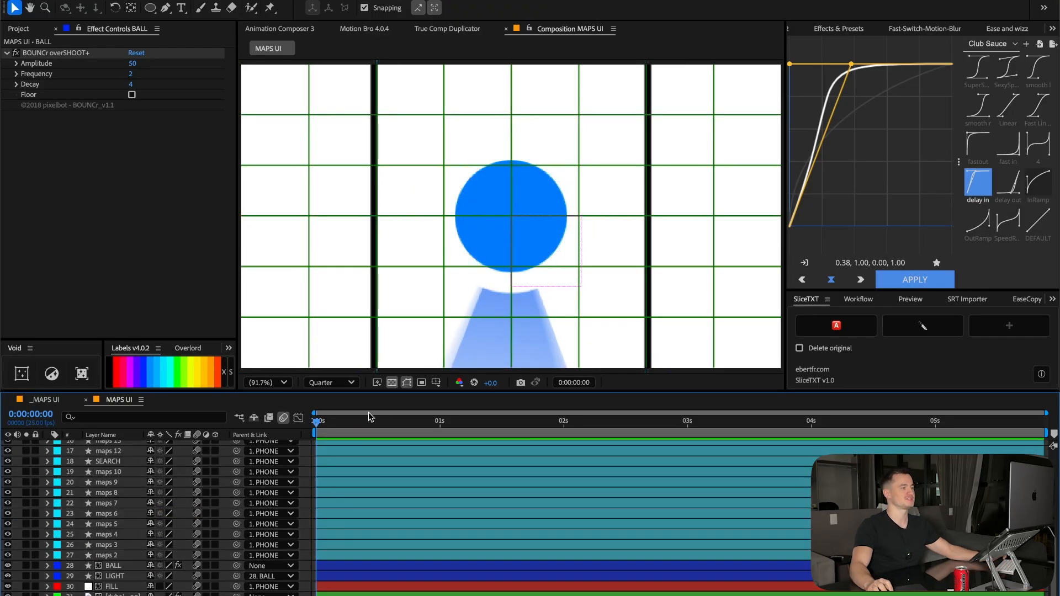
pyautogui.moveTo(369, 420)
pyautogui.mouseDown()
pyautogui.moveTo(780, 423)
pyautogui.moveTo(762, 422)
pyautogui.mouseUp()
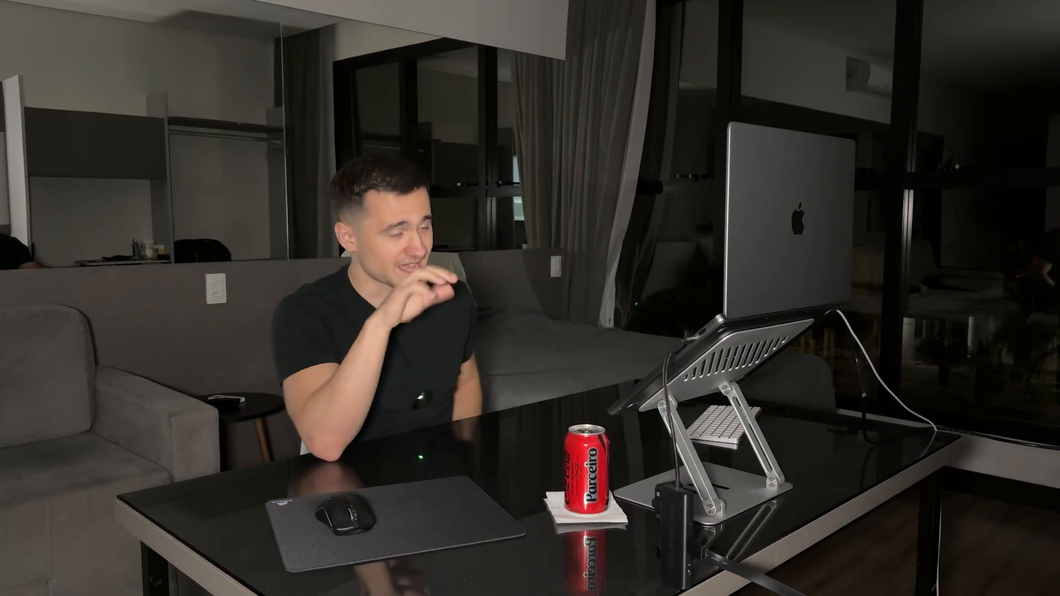
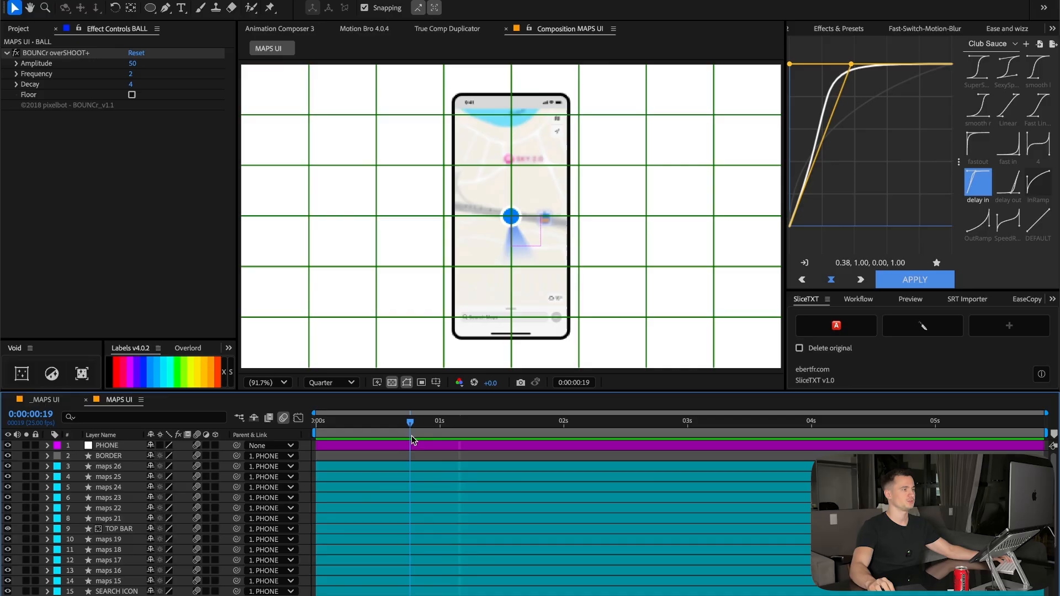
# Examine which interface elements maps 2, maps 16 and maps 3 are by selecting those layers at 0:00:01:07.
pyautogui.moveTo(412, 436); pyautogui.dragTo(473, 432)
pyautogui.scroll(-5, 449, 513)
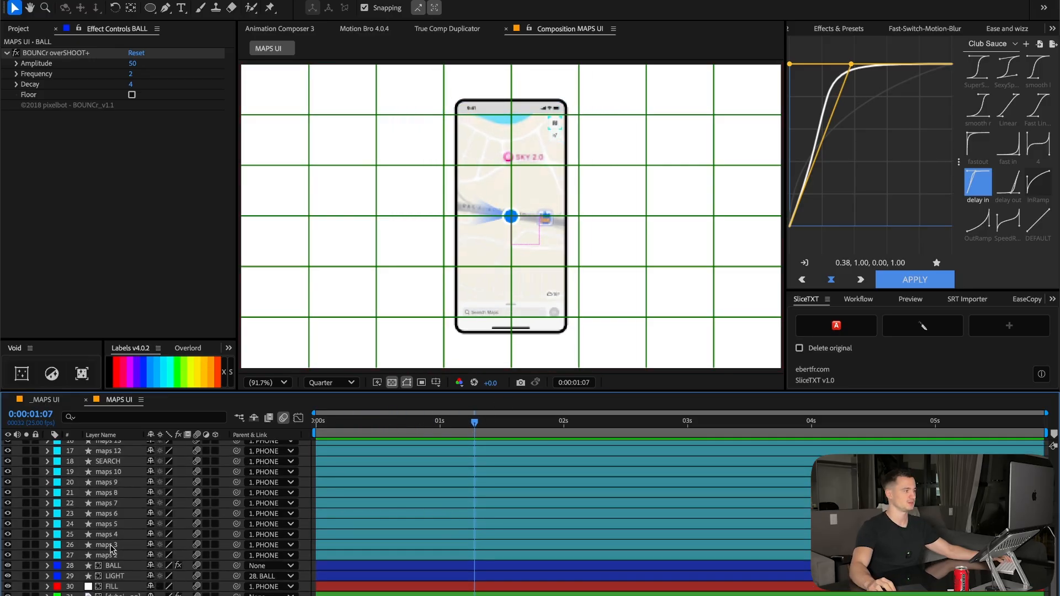
pyautogui.click(104, 555)
pyautogui.scroll(5, 127, 538)
pyautogui.click(126, 527)
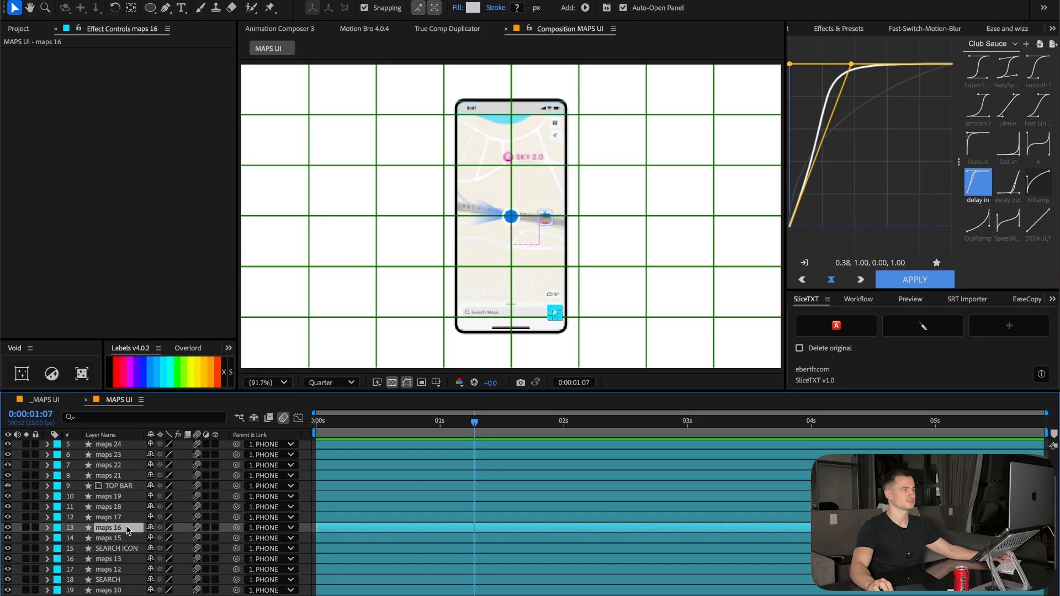
pyautogui.scroll(-5, 128, 541)
pyautogui.click(128, 543)
# Set the composition's preview resolution to Full and turn off its motion blur.
pyautogui.click(331, 383)
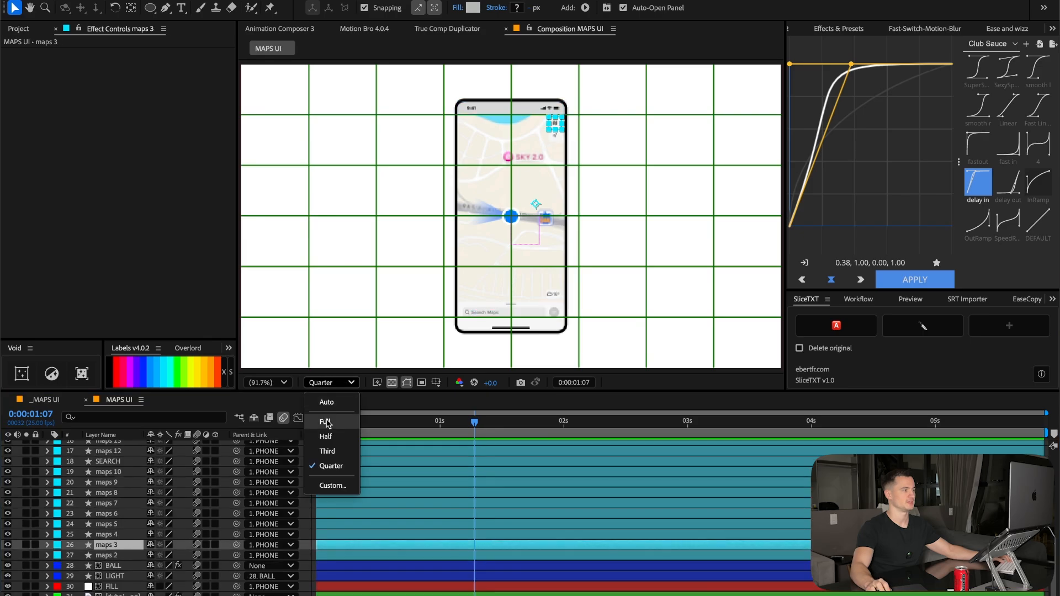
pyautogui.click(326, 422)
pyautogui.click(310, 461)
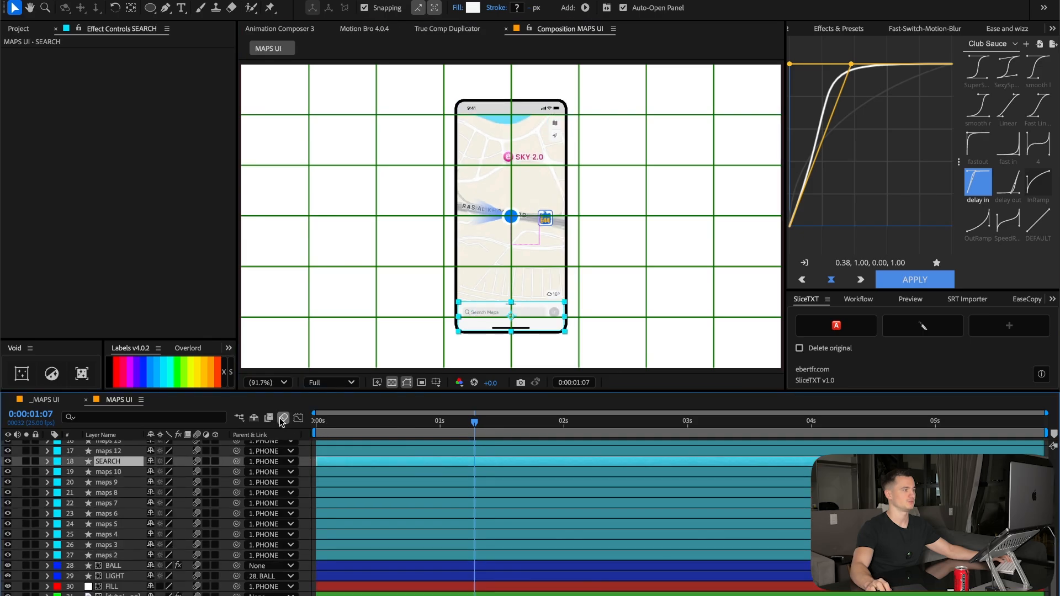
pyautogui.click(282, 419)
pyautogui.press('super+shift+a')
pyautogui.scroll(1, 609, 222)
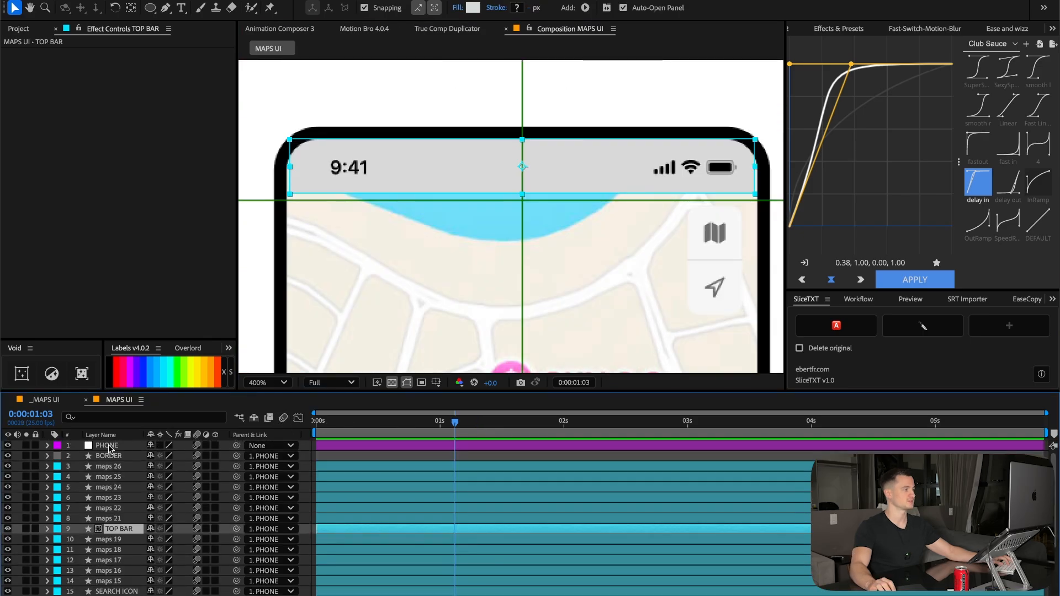
# Separate TOP BAR's Position dimensions and add a Y Position keyframe at PHONE's middle keyframes, 0:00:02:00.
pyautogui.click(108, 446)
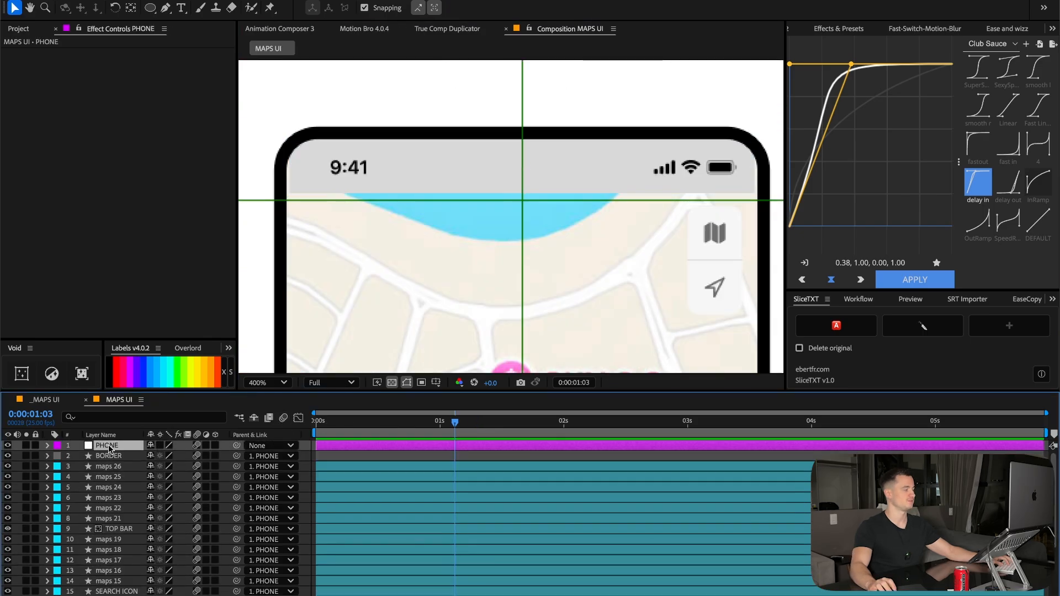
pyautogui.press('u')
pyautogui.press('k')
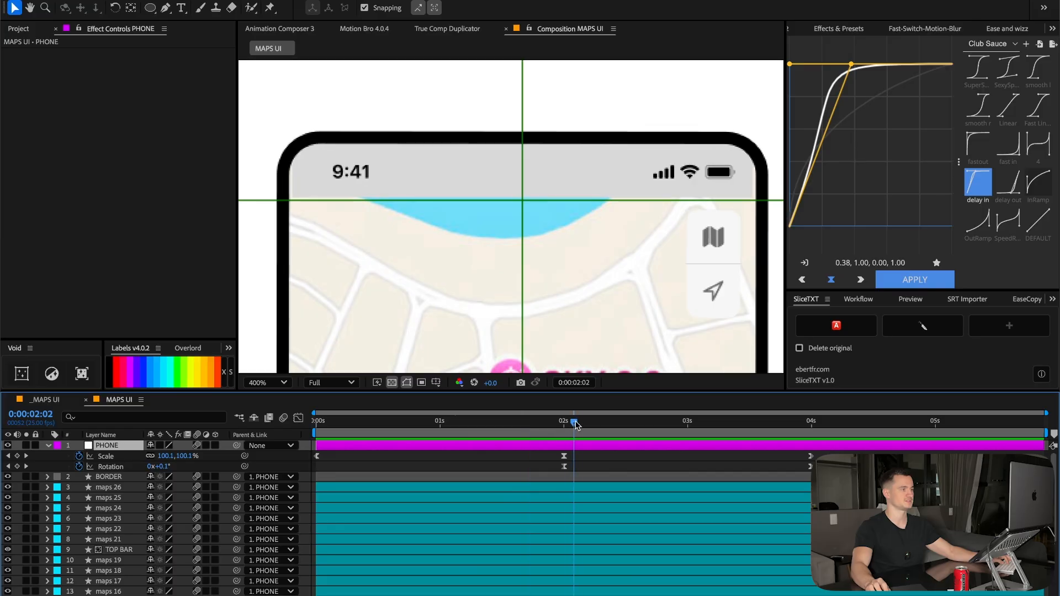
pyautogui.click(112, 549)
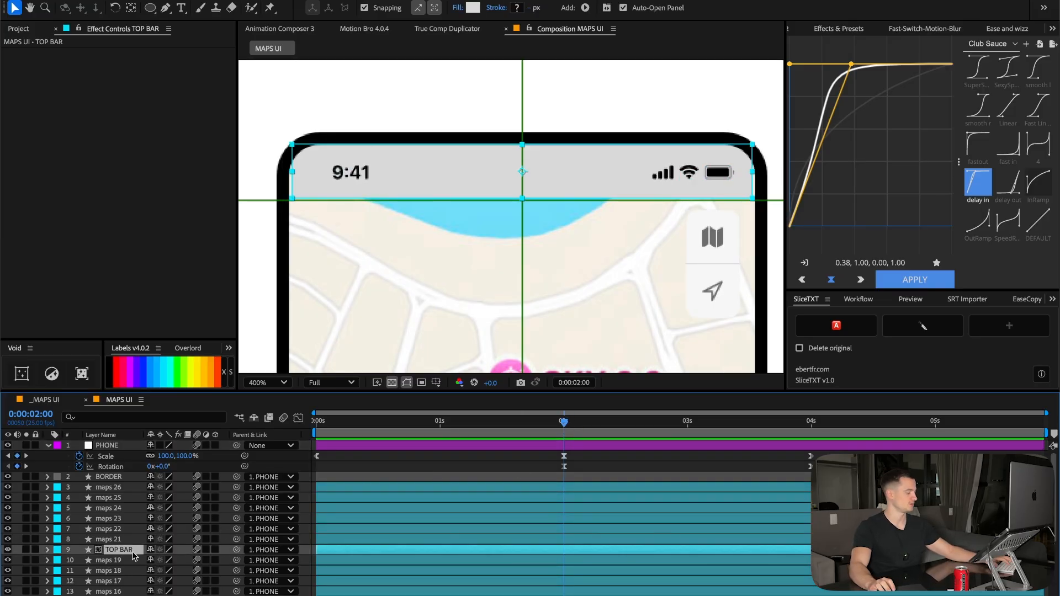
pyautogui.press('p')
pyautogui.rightClick(117, 565)
pyautogui.click(166, 482)
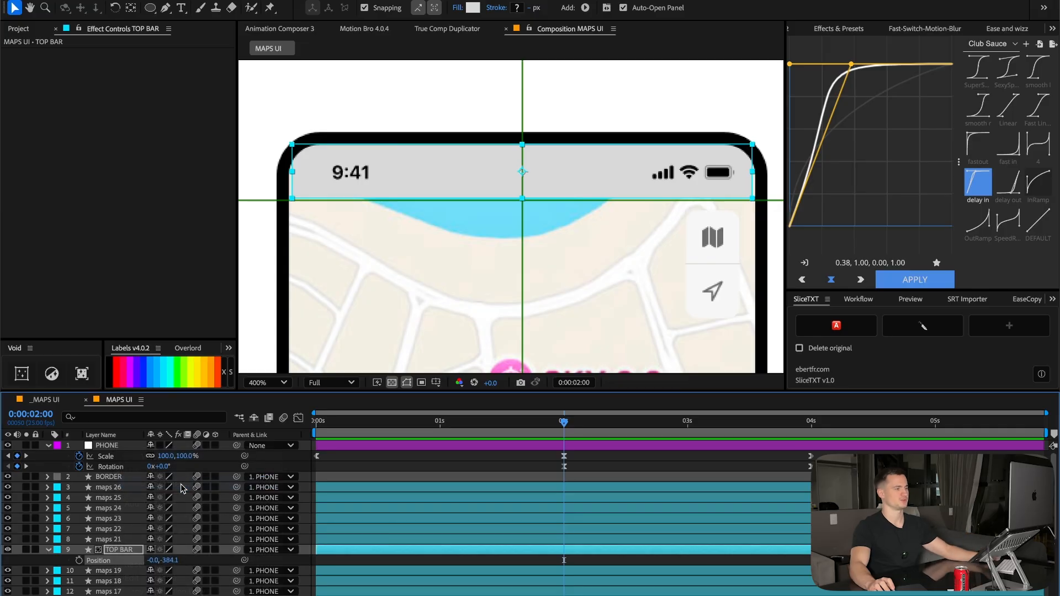
pyautogui.click(79, 559)
pyautogui.click(79, 570)
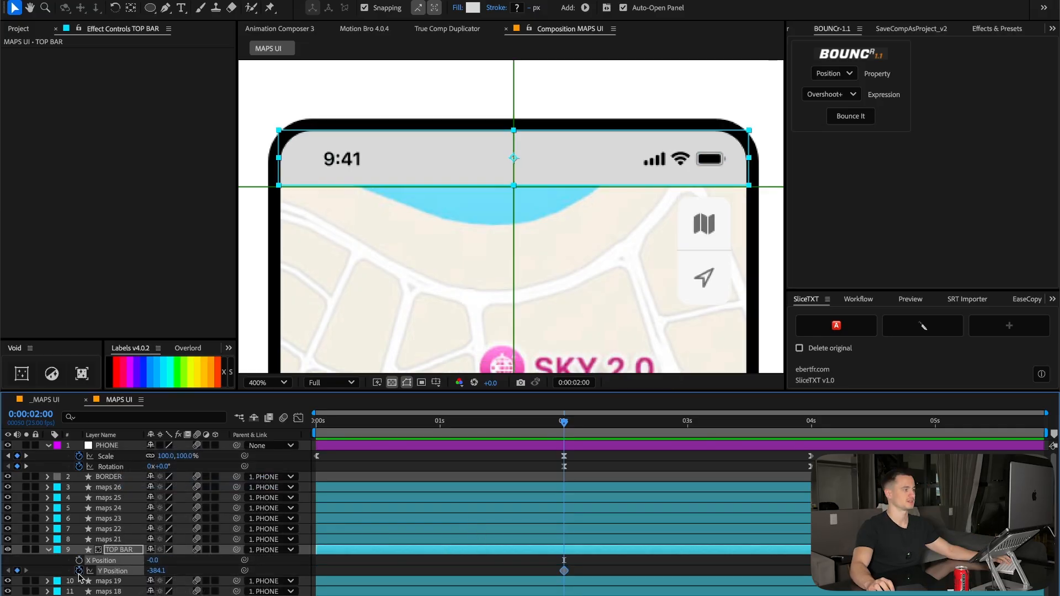
# Move TOP BAR's Y Position keyframe to about 0:00:02:18 and set Y Position at 0:00:02:00 to -430.6, above the phone screen.
pyautogui.moveTo(564, 571); pyautogui.dragTo(652, 571)
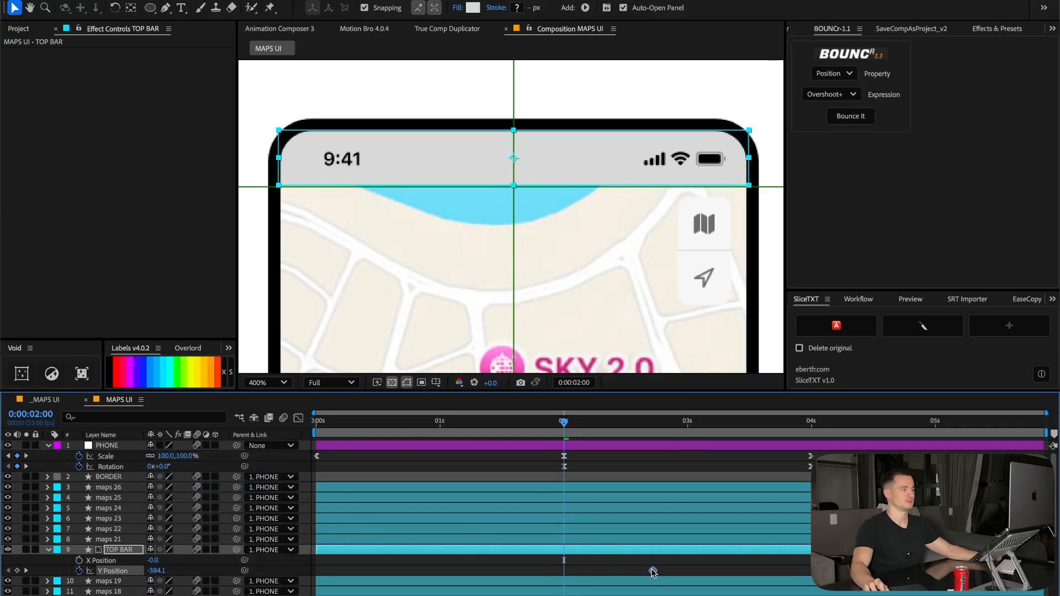
pyautogui.press('F2')
pyautogui.moveTo(156, 574); pyautogui.dragTo(3, 572)
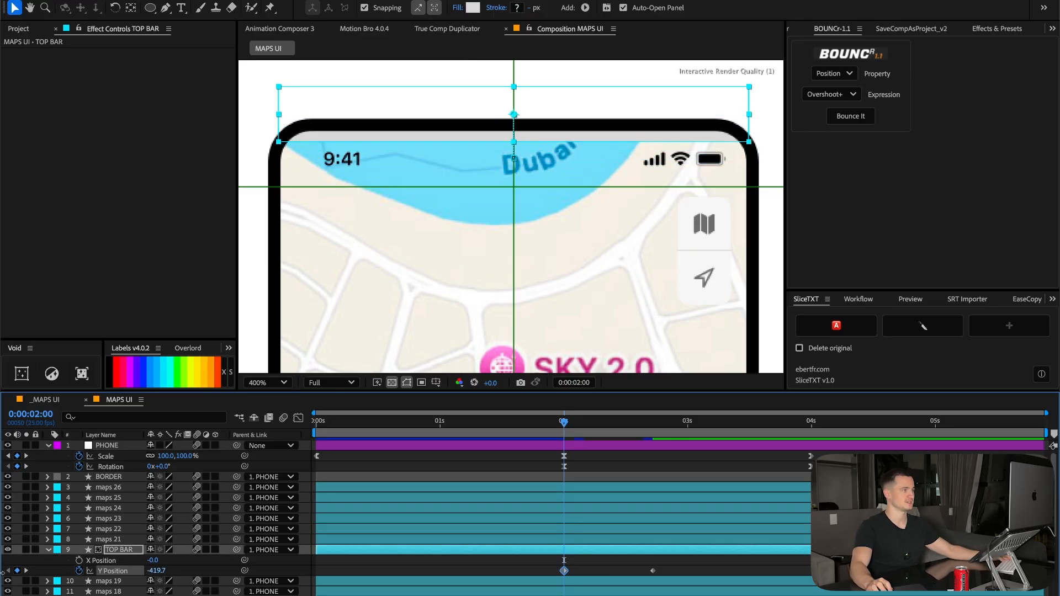
pyautogui.moveTo(149, 570); pyautogui.dragTo(141, 570)
pyautogui.press('F2')
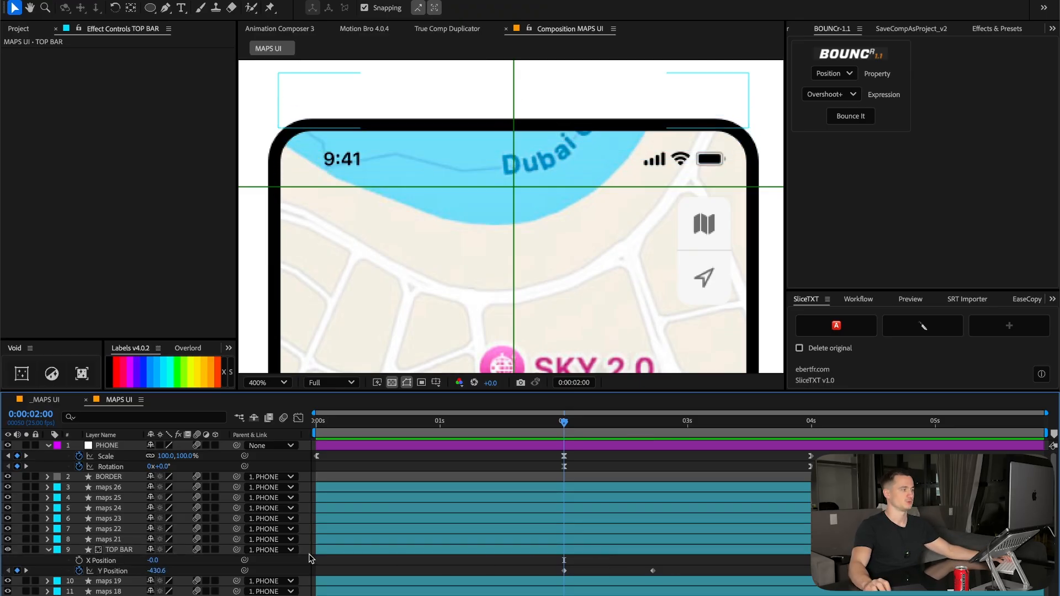
# Separate the Position dimensions of layers maps 26 through maps 21 and add Y Position keyframes at 0:00:02:00.
pyautogui.click(121, 540)
pyautogui.keyDown('shift'); pyautogui.click(120, 488); pyautogui.keyUp('shift')
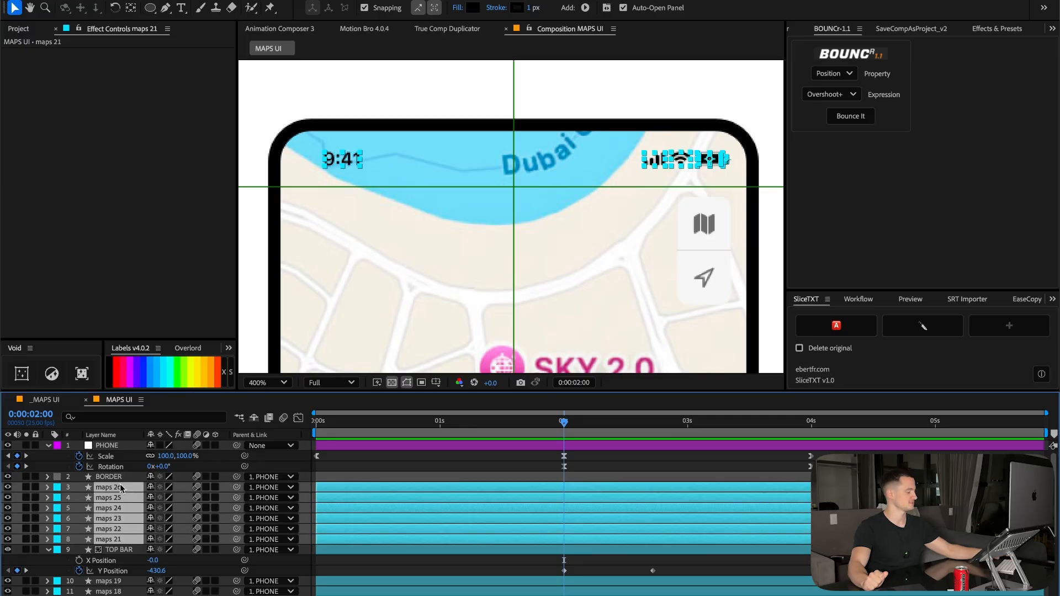
pyautogui.press('p')
pyautogui.press('F2')
pyautogui.click(111, 498)
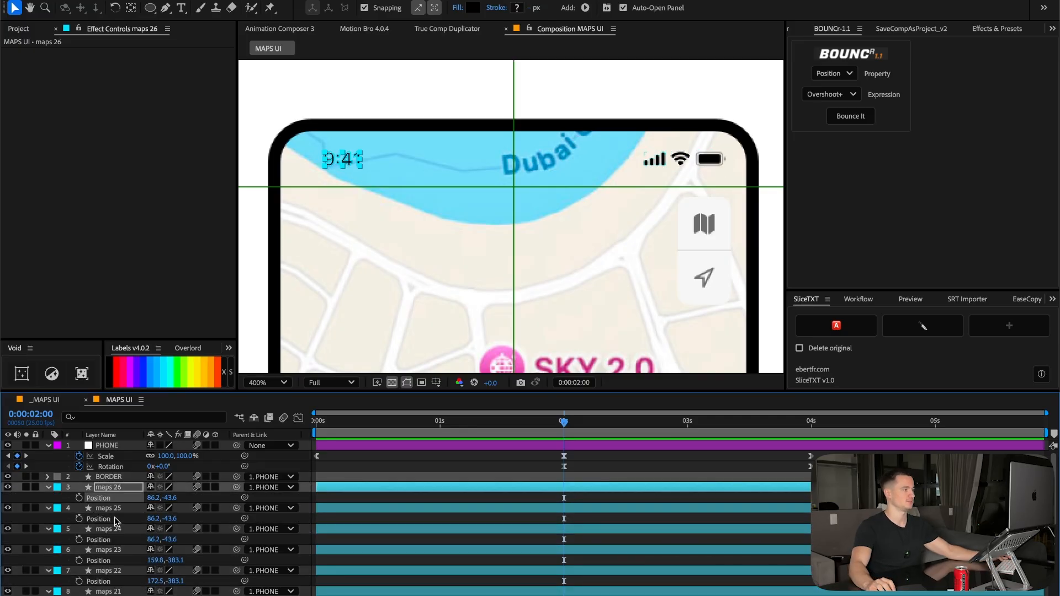
pyautogui.keyDown('super'); pyautogui.click(113, 520); pyautogui.keyUp('super')
pyautogui.keyDown('super'); pyautogui.click(111, 543); pyautogui.keyUp('super')
pyautogui.keyDown('super'); pyautogui.click(108, 562); pyautogui.keyUp('super')
pyautogui.keyDown('super'); pyautogui.click(104, 582); pyautogui.keyUp('super')
pyautogui.click(93, 582)
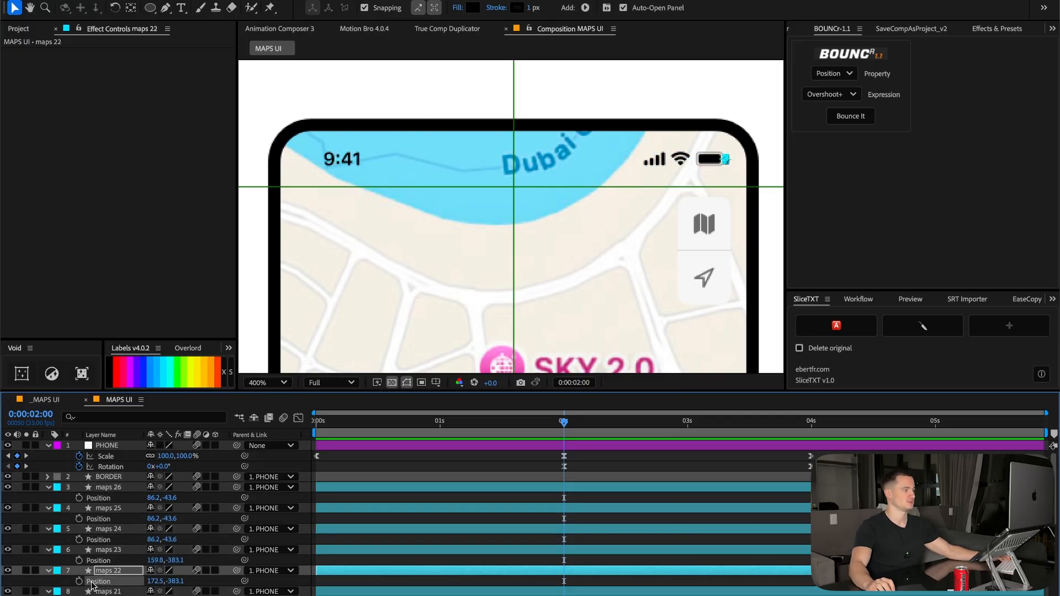
pyautogui.keyDown('super'); pyautogui.click(93, 595); pyautogui.keyUp('super')
pyautogui.rightClick(100, 518)
pyautogui.click(127, 480)
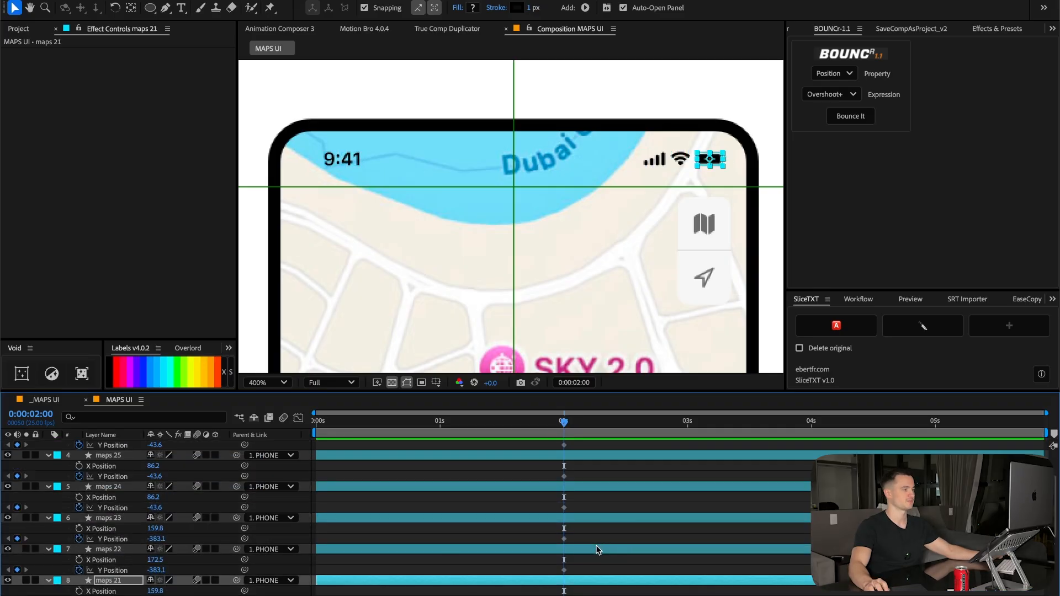
# Move the Y Position keyframes of maps 26 through maps 21 to about 0:00:02:18, matching TOP BAR.
pyautogui.scroll(-2, 576, 583)
pyautogui.moveTo(581, 554); pyautogui.dragTo(653, 504)
pyautogui.scroll(-5, 580, 514)
pyautogui.click(592, 488)
pyautogui.scroll(2, 592, 489)
# Raise maps 26 through maps 21 at 0:00:02:00, with Y Position -75.6 for maps 26 to 24 and -415.1 for maps 23 and 22.
pyautogui.click(125, 529)
pyautogui.scroll(5, 122, 508)
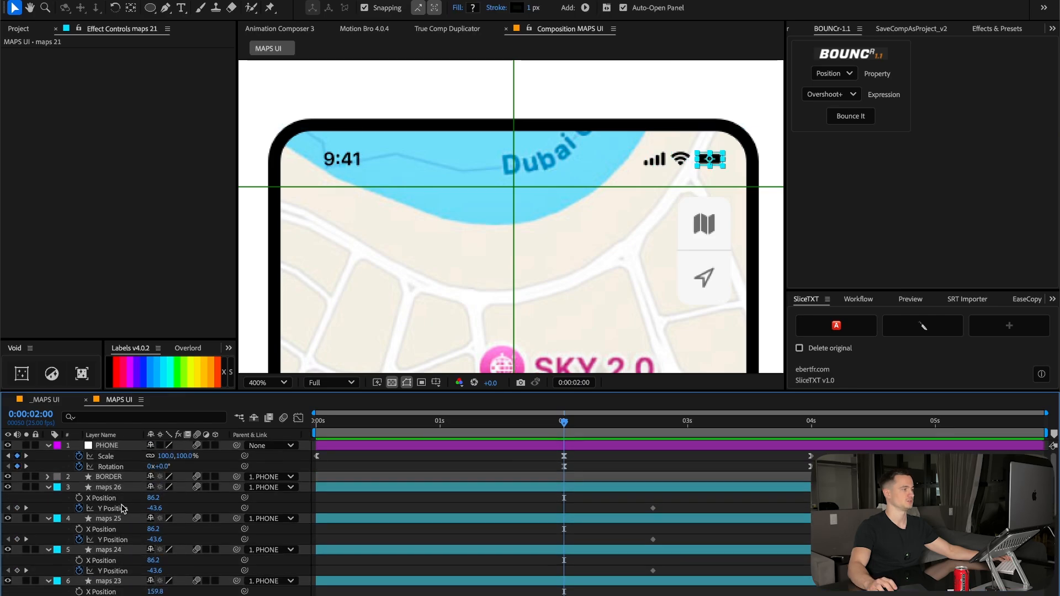
pyautogui.keyDown('shift'); pyautogui.click(121, 488); pyautogui.keyUp('shift')
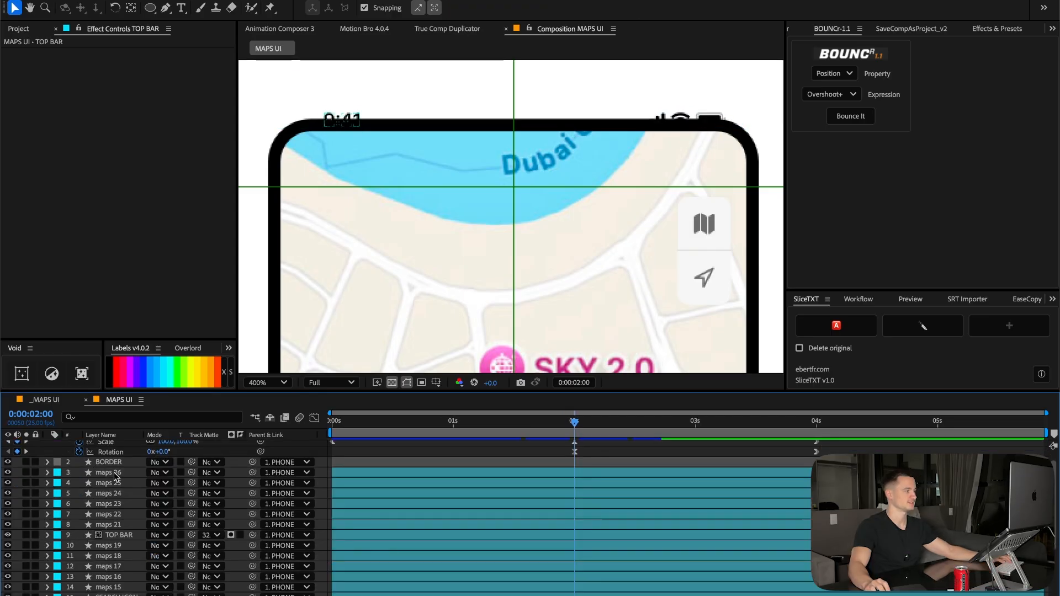
# Set layer 32 as the track matte for maps 26 through maps 2, leaving TOP BAR out of the selection.
pyautogui.click(115, 475)
pyautogui.scroll(-5, 125, 546)
pyautogui.keyDown('shift'); pyautogui.click(125, 553); pyautogui.keyUp('shift')
pyautogui.scroll(5, 125, 554)
pyautogui.keyDown('super'); pyautogui.click(125, 552); pyautogui.keyUp('super')
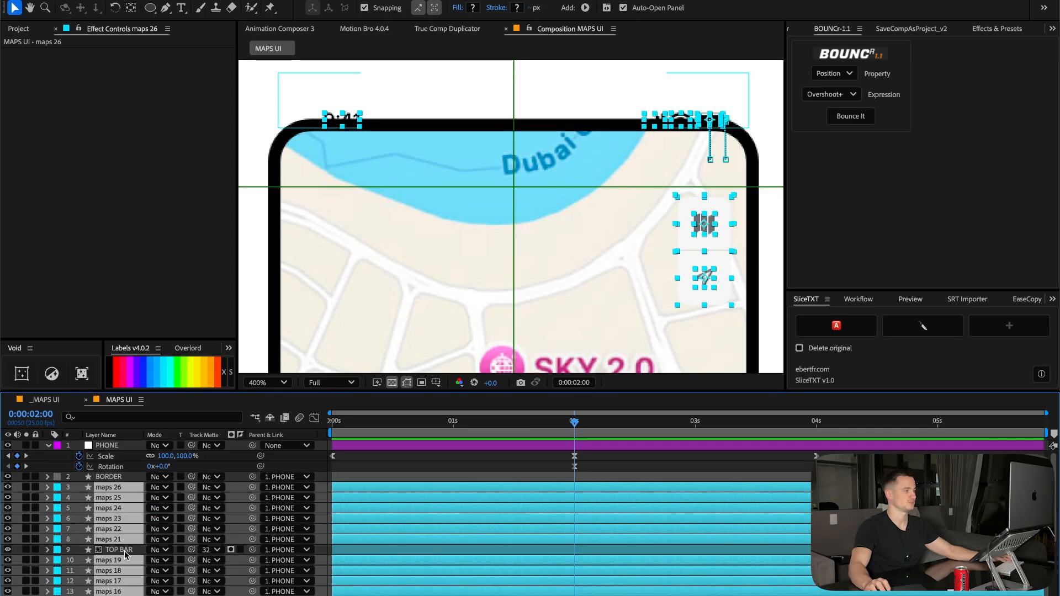
pyautogui.scroll(-5, 153, 533)
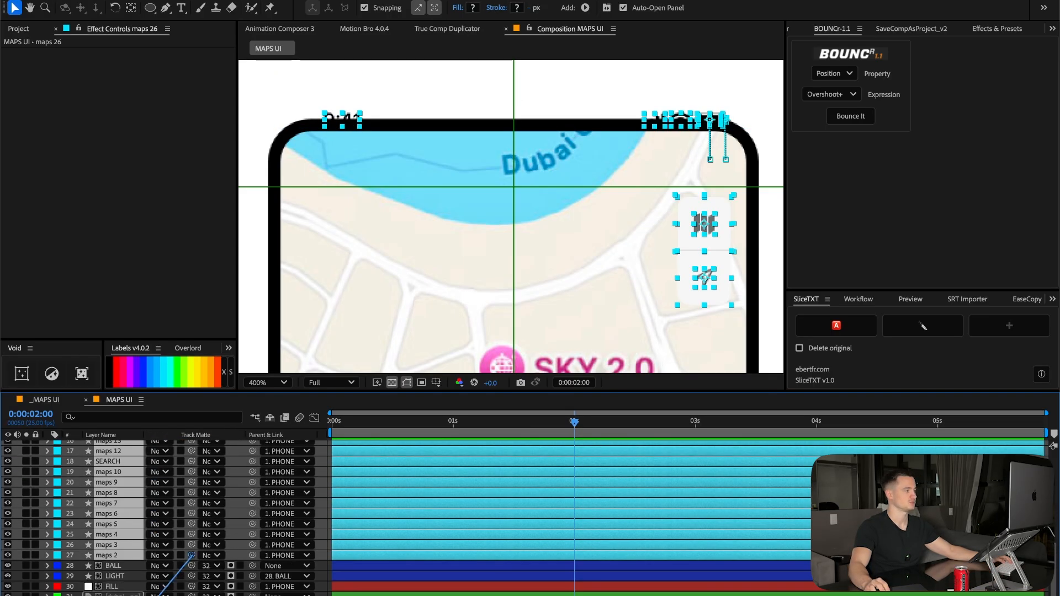
pyautogui.moveTo(192, 555); pyautogui.dragTo(158, 595)
pyautogui.scroll(5, 130, 516)
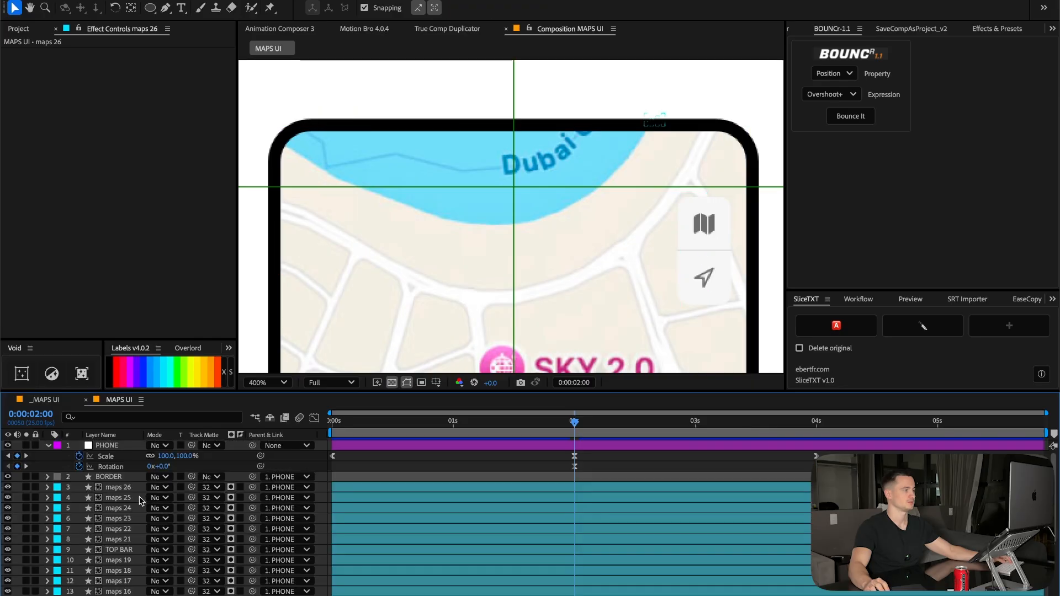
# Change the label colour of maps 26 through maps 21 and TOP BAR to yellow.
pyautogui.keyDown('shift'); pyautogui.click(112, 548); pyautogui.keyUp('shift')
pyautogui.press('u')
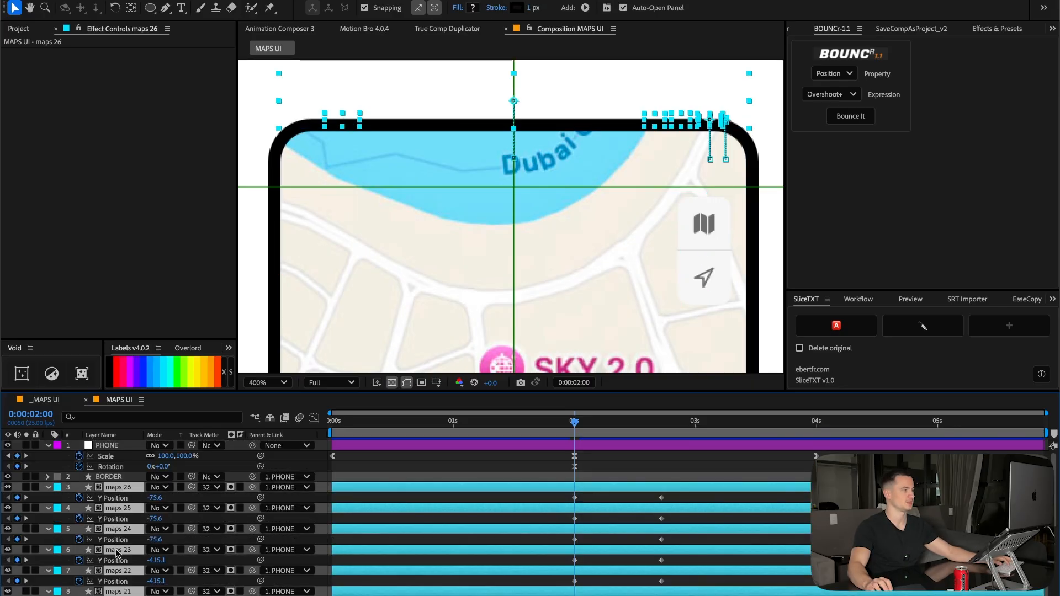
pyautogui.scroll(-2, 120, 552)
pyautogui.press('u')
pyautogui.scroll(3, 130, 489)
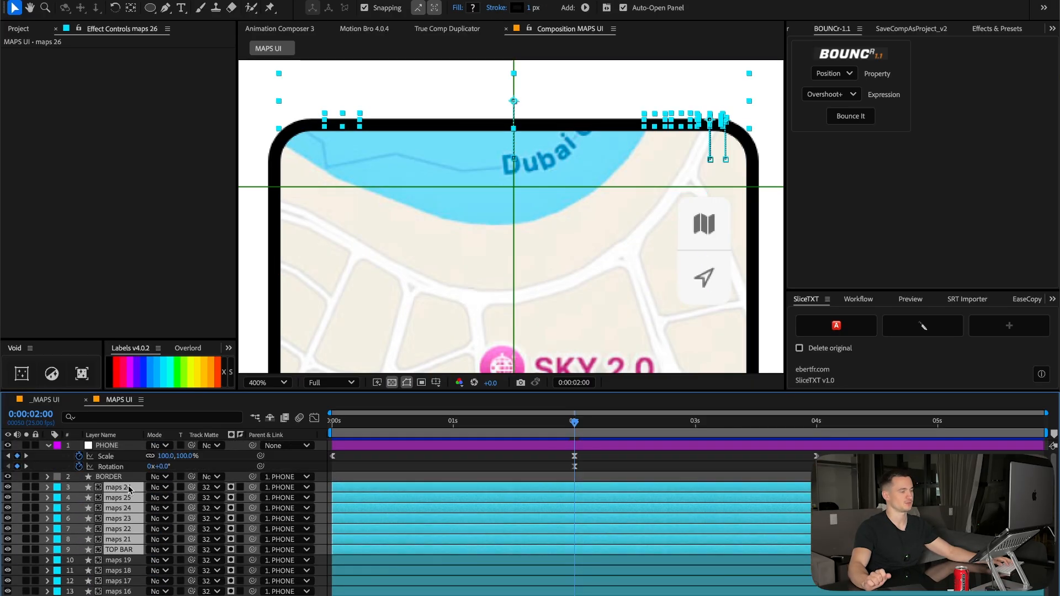
pyautogui.click(191, 372)
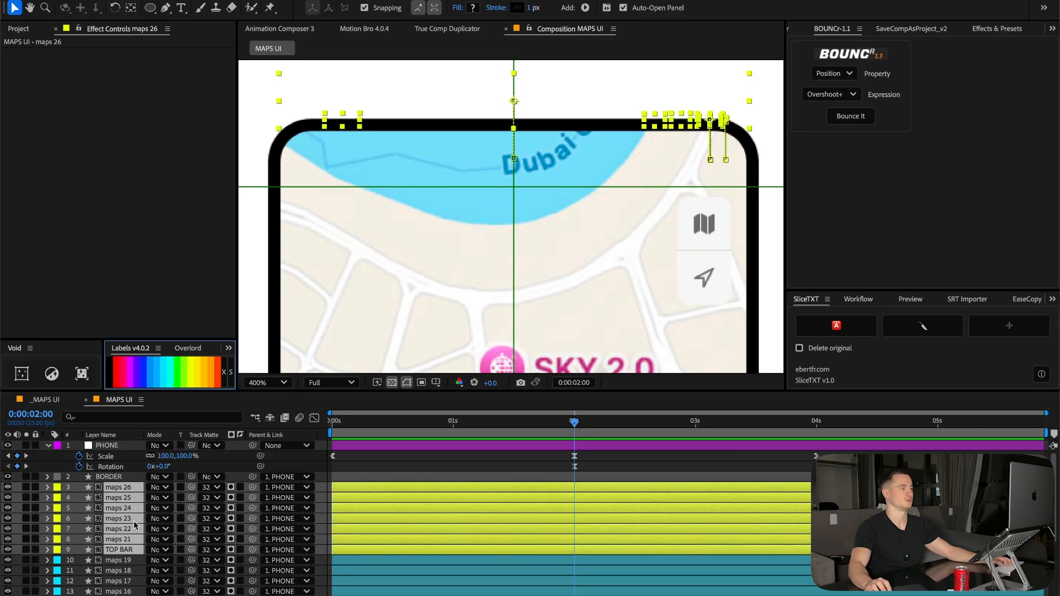
# Move the yellow layers' Y Position keyframes so the first sits at 0:00:00:00 and the second at 0:00:02:00.
pyautogui.press('u')
pyautogui.moveTo(575, 498); pyautogui.dragTo(473, 591)
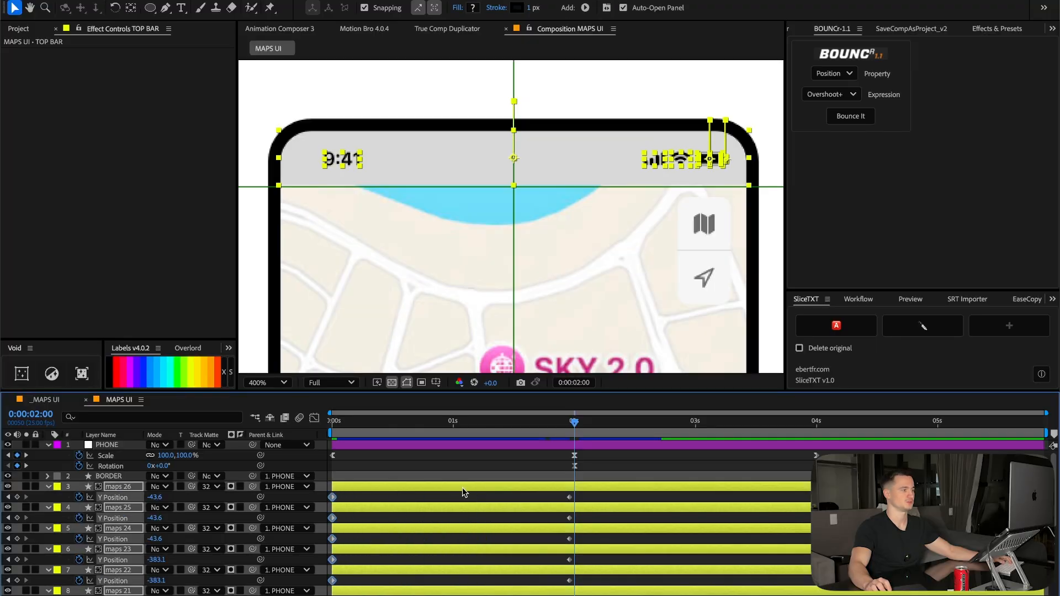
pyautogui.moveTo(590, 495); pyautogui.dragTo(292, 594)
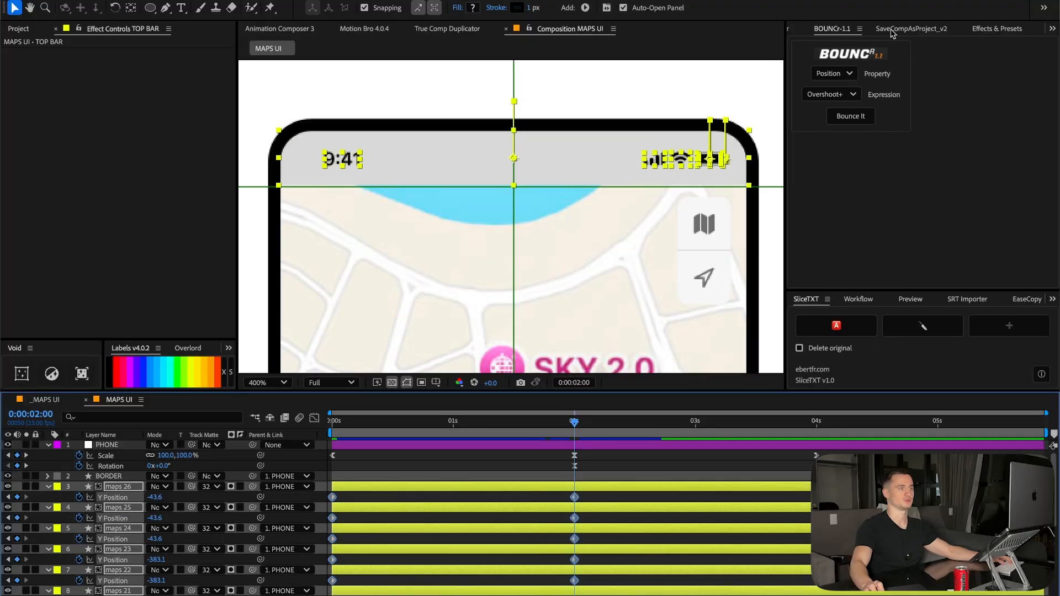
# Apply Flow's smooth easing preset with curve 0.50, 0.00, 0.00, 1.00 to the Y Position keyframes and preview the motion.
pyautogui.scroll(5, 891, 34)
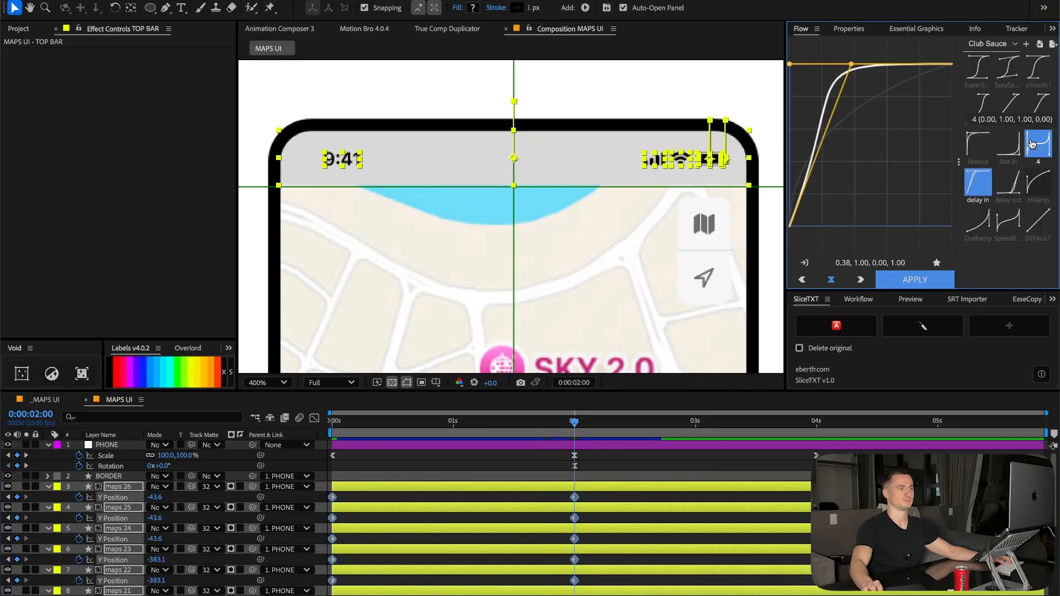
pyautogui.click(1039, 68)
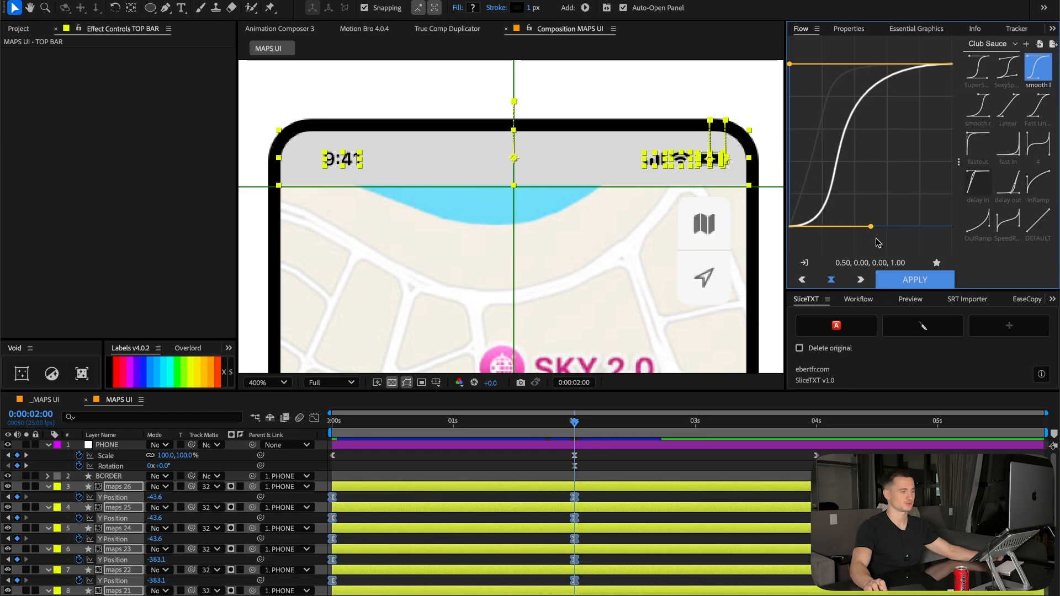
pyautogui.press('Home')
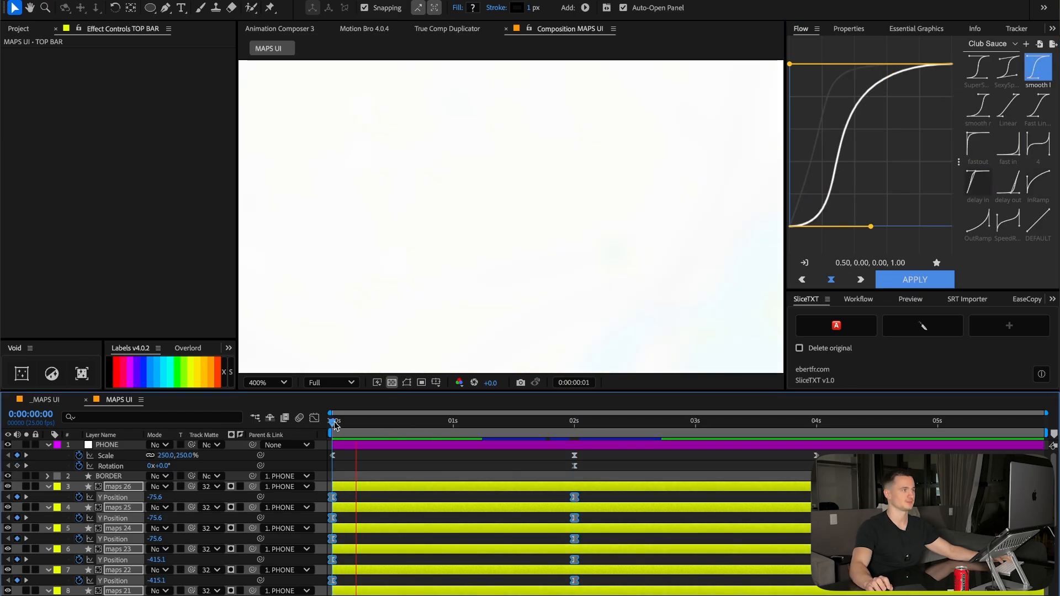
pyautogui.moveTo(334, 425); pyautogui.dragTo(492, 424)
# Fit the composition in the viewer and collapse the revealed properties of all layers.
pyautogui.click(269, 383)
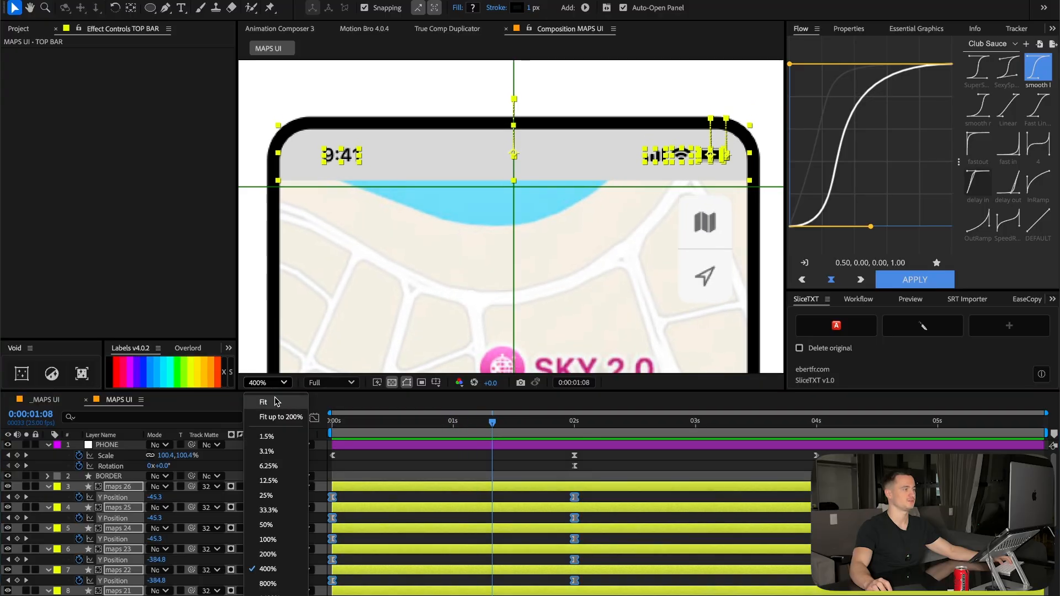
pyautogui.click(275, 404)
pyautogui.click(391, 498)
pyautogui.click(370, 489)
pyautogui.press('super+a')
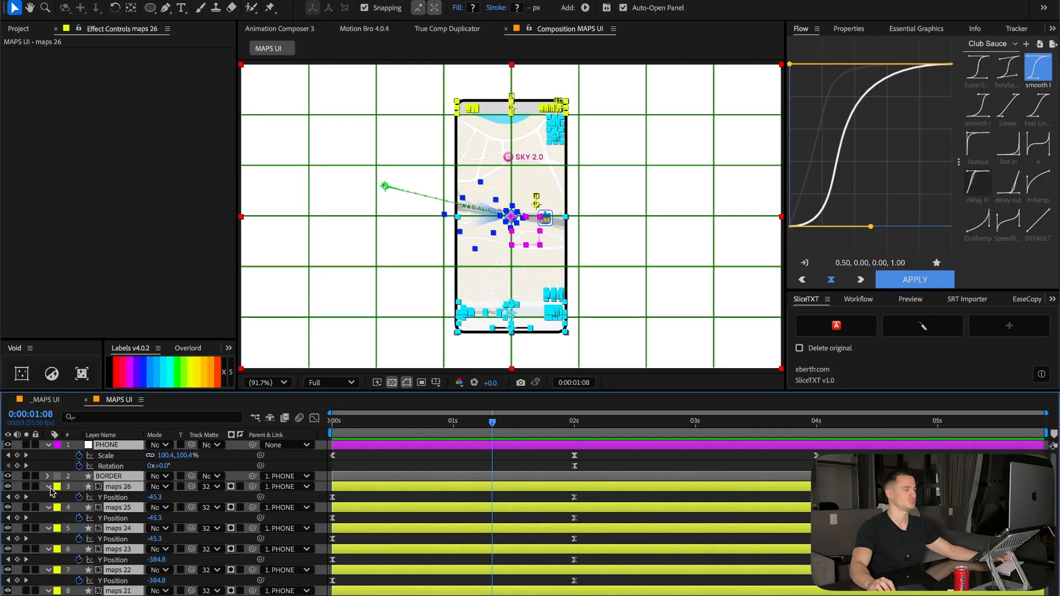
pyautogui.click(50, 487)
# Try to stagger the start times of the layers from maps 26 down to TOP BAR.
pyautogui.click(354, 468)
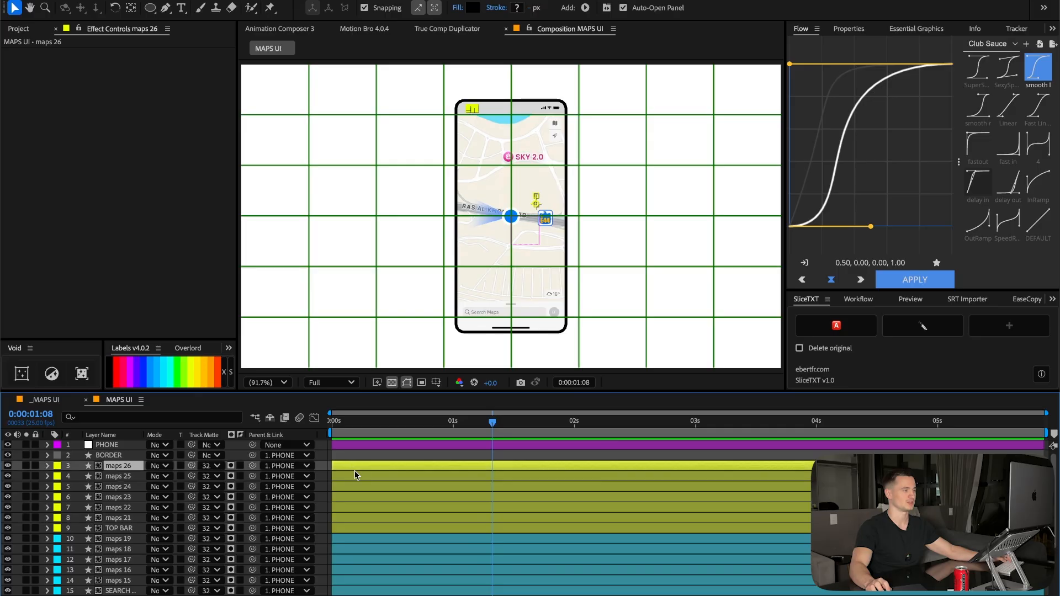
pyautogui.keyDown('shift'); pyautogui.click(350, 527); pyautogui.keyUp('shift')
pyautogui.moveTo(355, 428); pyautogui.dragTo(410, 422)
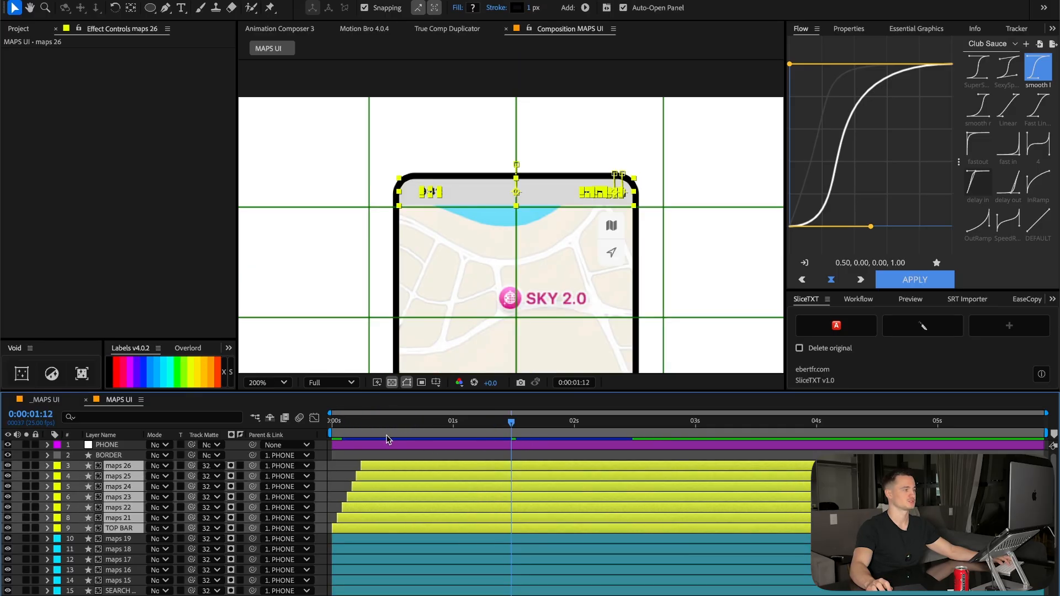
pyautogui.press('super+z')
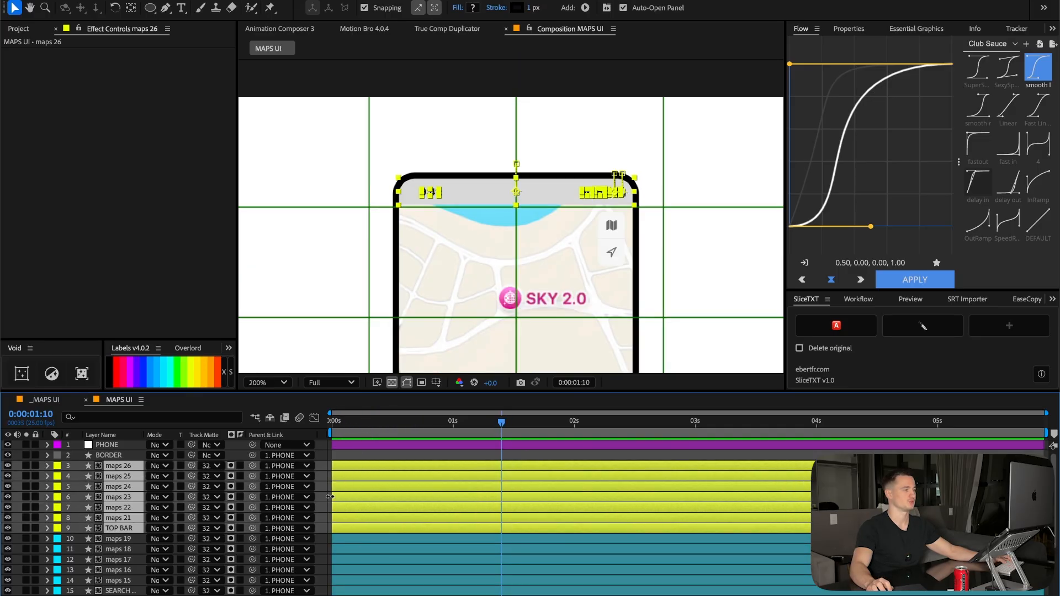
pyautogui.press('super+z')
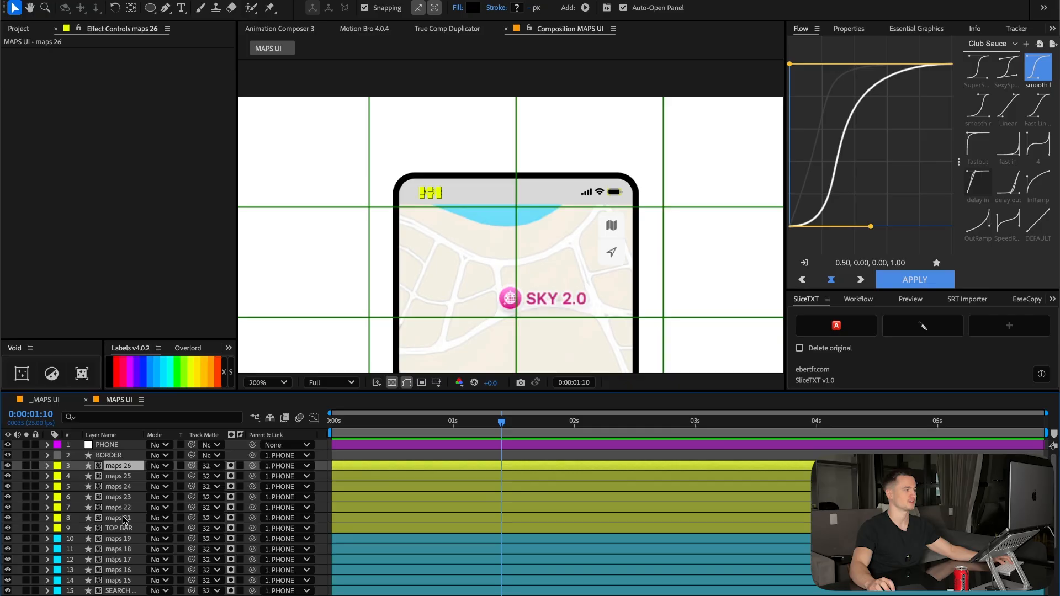
pyautogui.keyDown('shift'); pyautogui.click(122, 519); pyautogui.keyUp('shift')
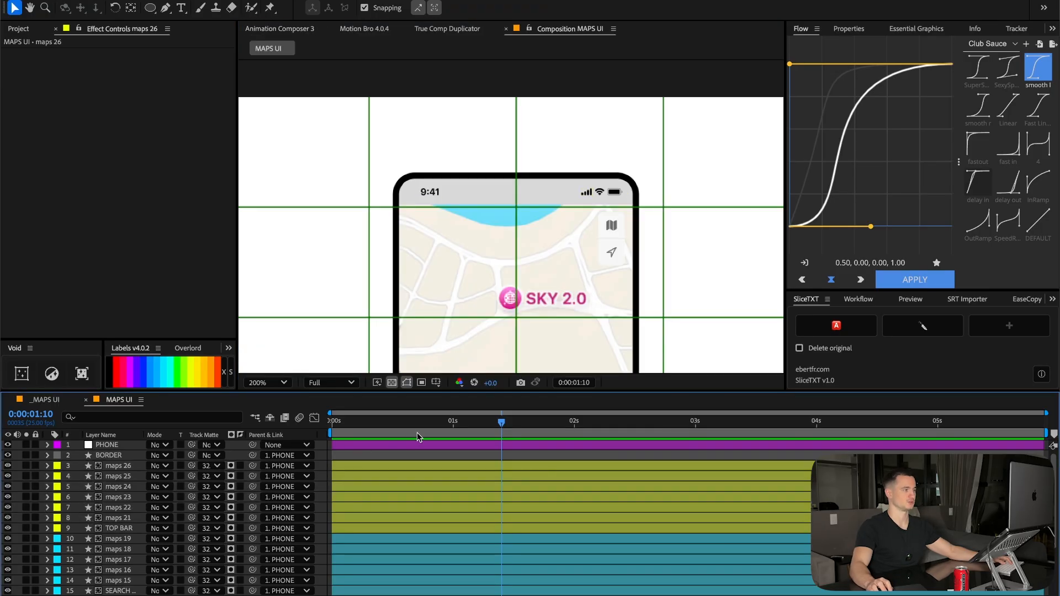
# Rename the layer maps 26, the status bar clock, as TIME.
pyautogui.click(530, 422)
pyautogui.scroll(2, 551, 213)
pyautogui.scroll(-1, 558, 193)
pyautogui.moveTo(483, 179); pyautogui.dragTo(530, 235)
pyautogui.click(123, 467)
pyautogui.press('Return')
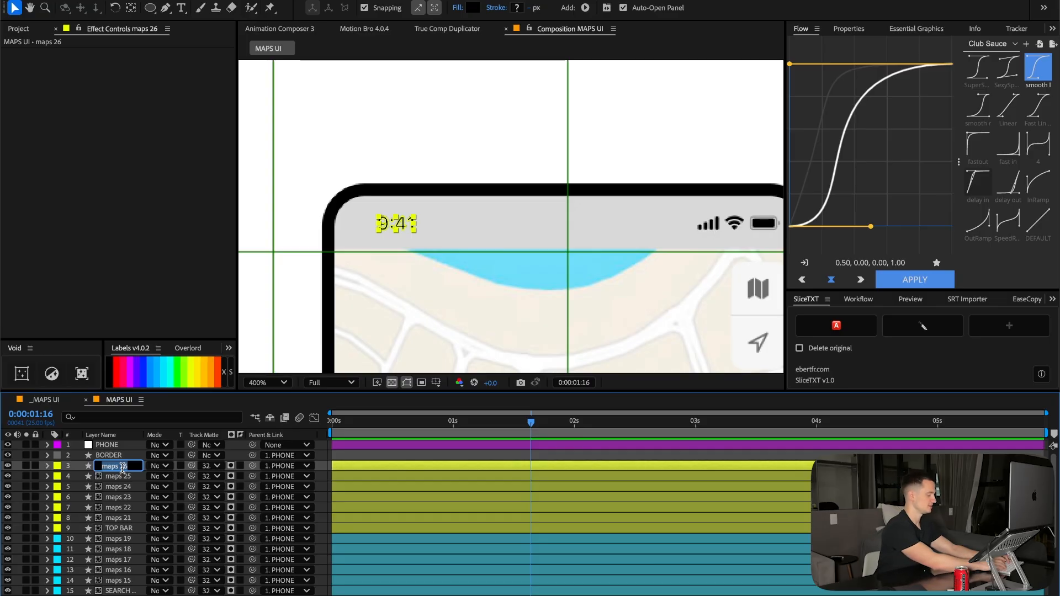
pyautogui.write('TIME')
# Rename the layer maps 25 as CELLULAR and maps 24 as WIFI.
pyautogui.click(124, 478)
pyautogui.press('Return')
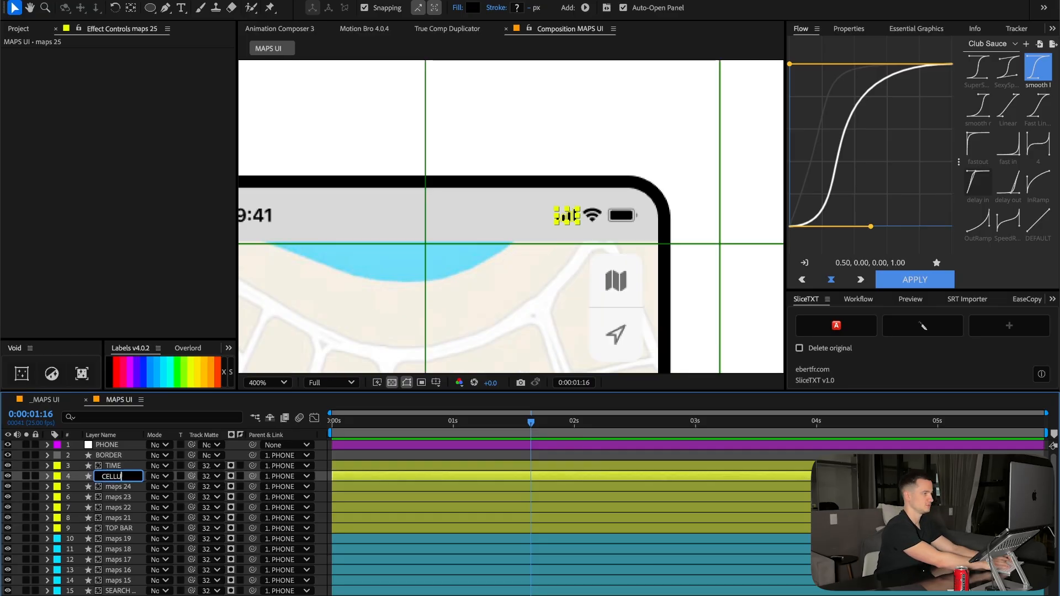
pyautogui.write('CELLULAR')
pyautogui.press('Tab')
pyautogui.write('WIFI')
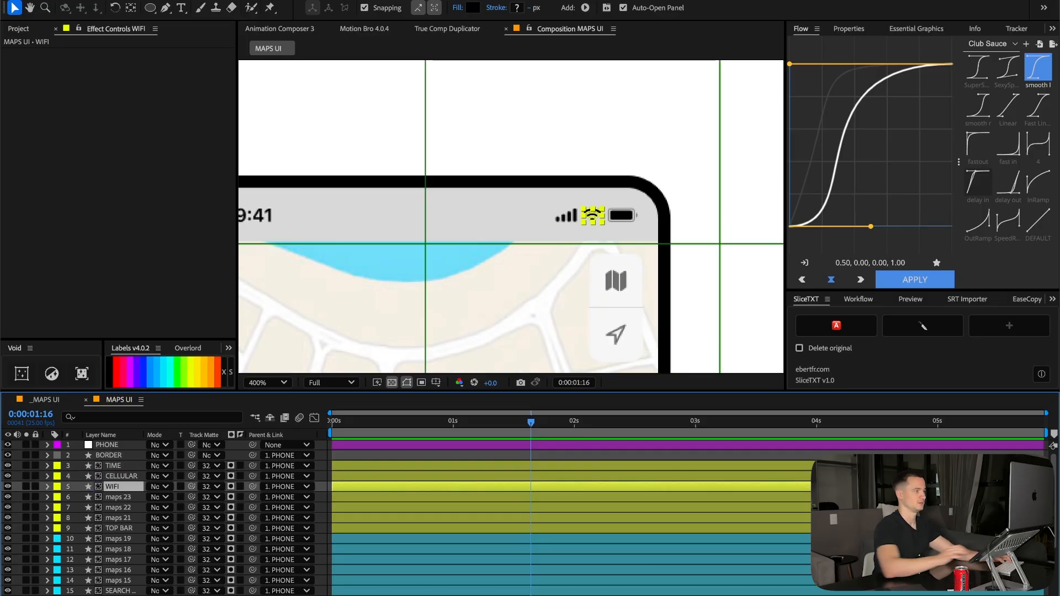
# Rename the layer maps 23 as BATTERY and maps 22 as BATTERY 2.
pyautogui.press('Tab')
pyautogui.write('BATTERY')
pyautogui.press('Tab')
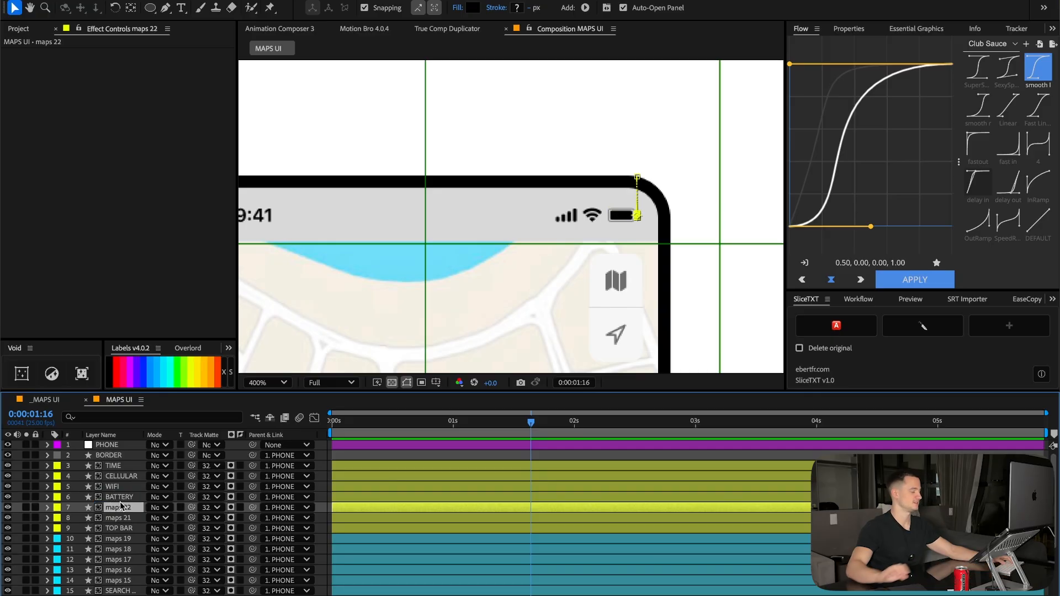
pyautogui.write('BATTERY 2')
pyautogui.press('Return')
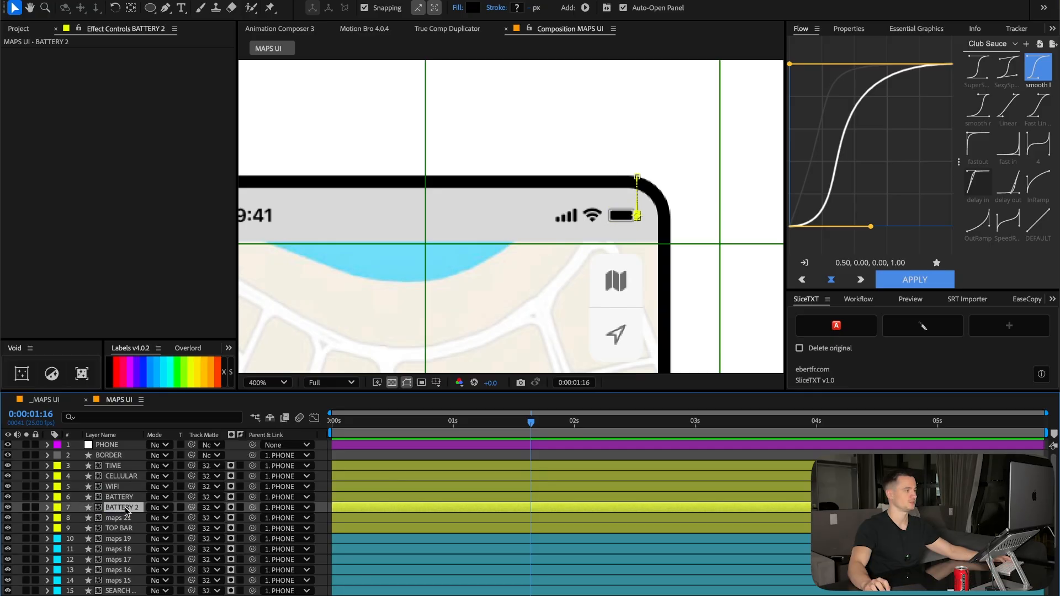
# Parent the BATTERY 2 layer to BATTERY.
pyautogui.click(271, 508)
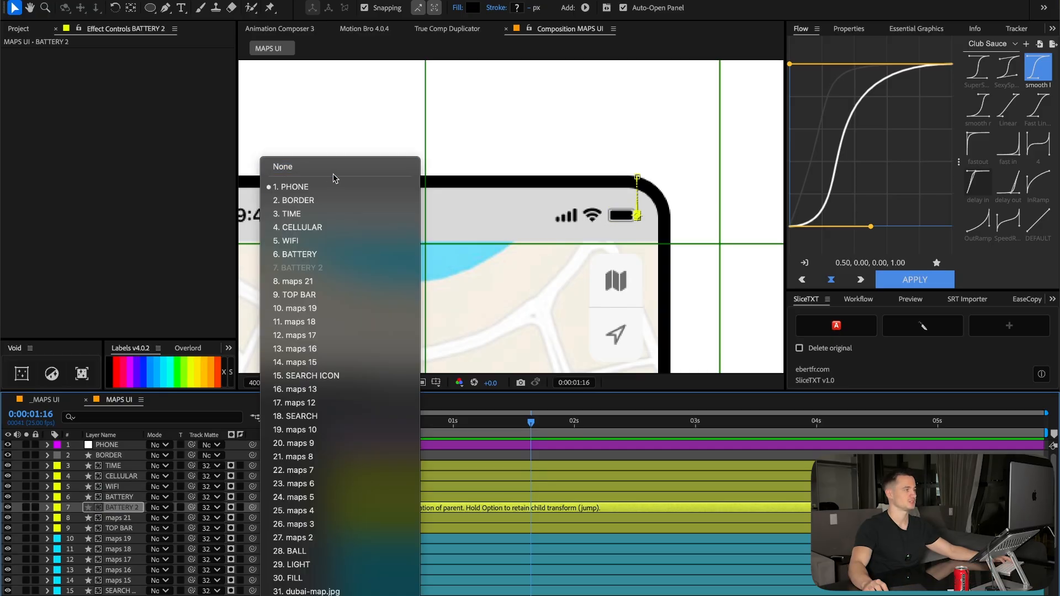
pyautogui.click(113, 512)
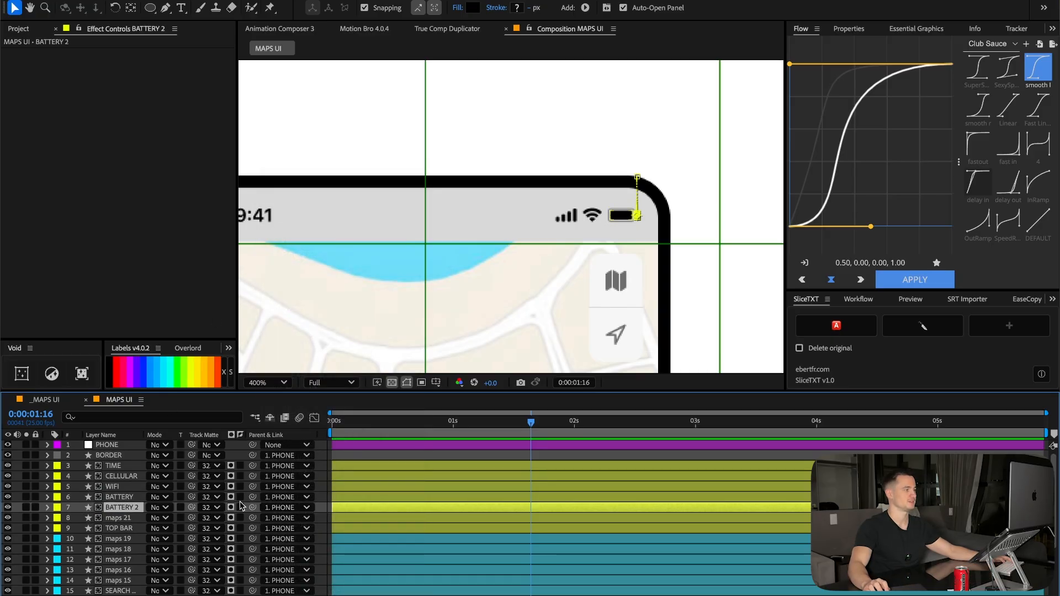
pyautogui.moveTo(136, 499); pyautogui.dragTo(111, 499)
pyautogui.click(119, 465)
pyautogui.keyDown('shift'); pyautogui.click(122, 497); pyautogui.keyUp('shift')
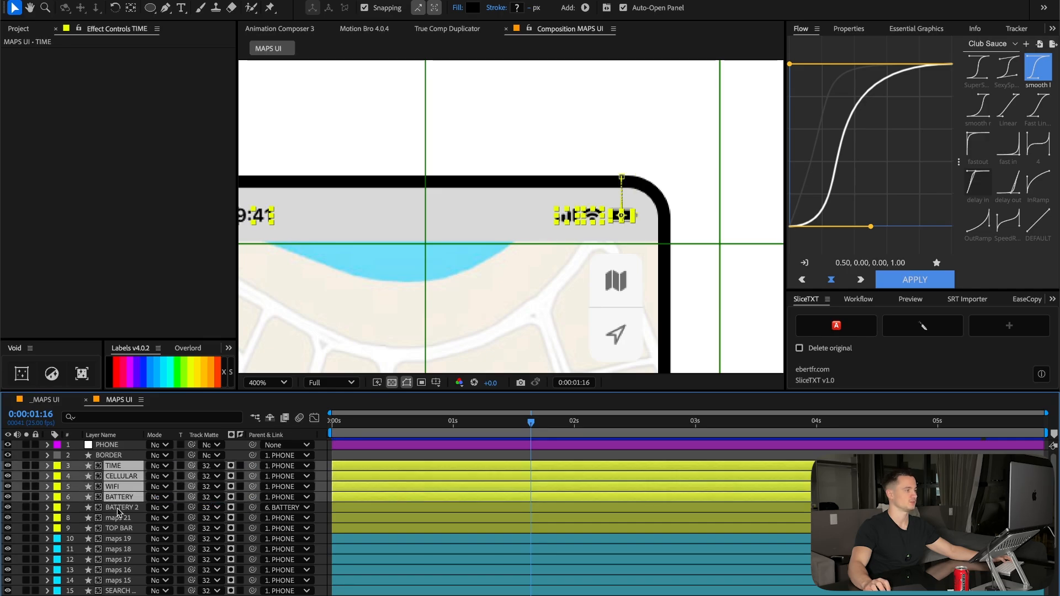
# Remove BATTERY 2's own Y Position keyframes and collapse its properties.
pyautogui.click(120, 507)
pyautogui.press('u')
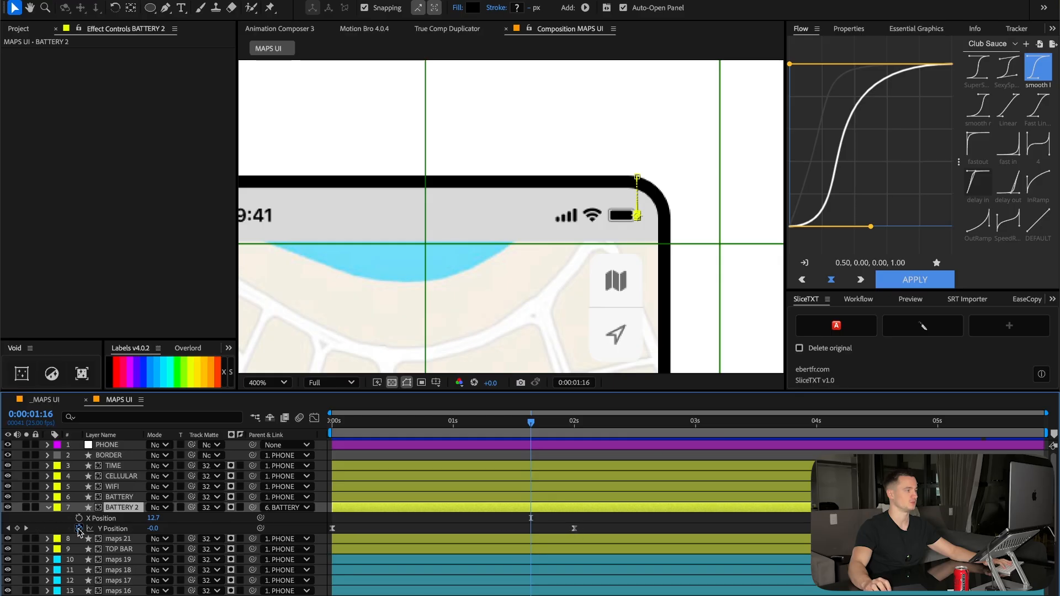
pyautogui.press('u')
pyautogui.hotkey('ctrl', 'Up')
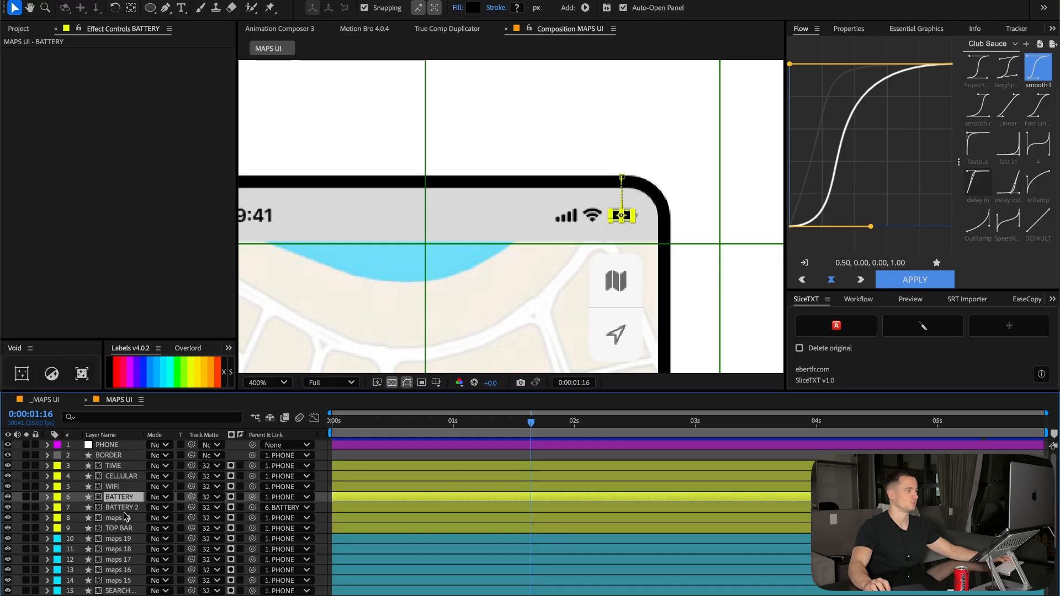
# Rename the BATTERY layer as CHARGE.
pyautogui.keyDown('shift'); pyautogui.click(125, 516); pyautogui.keyUp('shift')
pyautogui.click(131, 501)
pyautogui.press('Return')
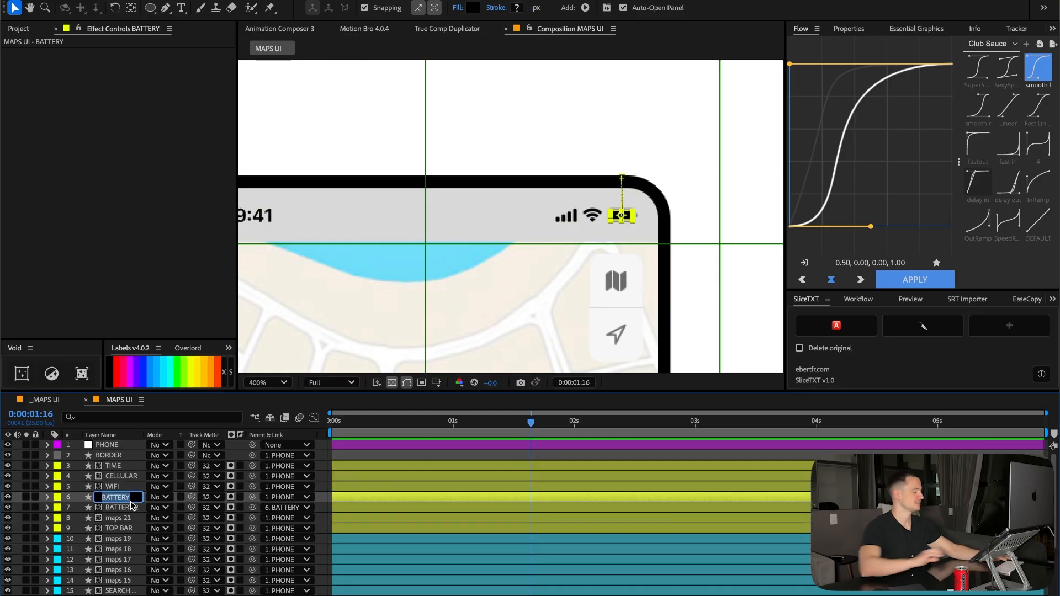
pyautogui.write('CHARGE')
pyautogui.press('Return')
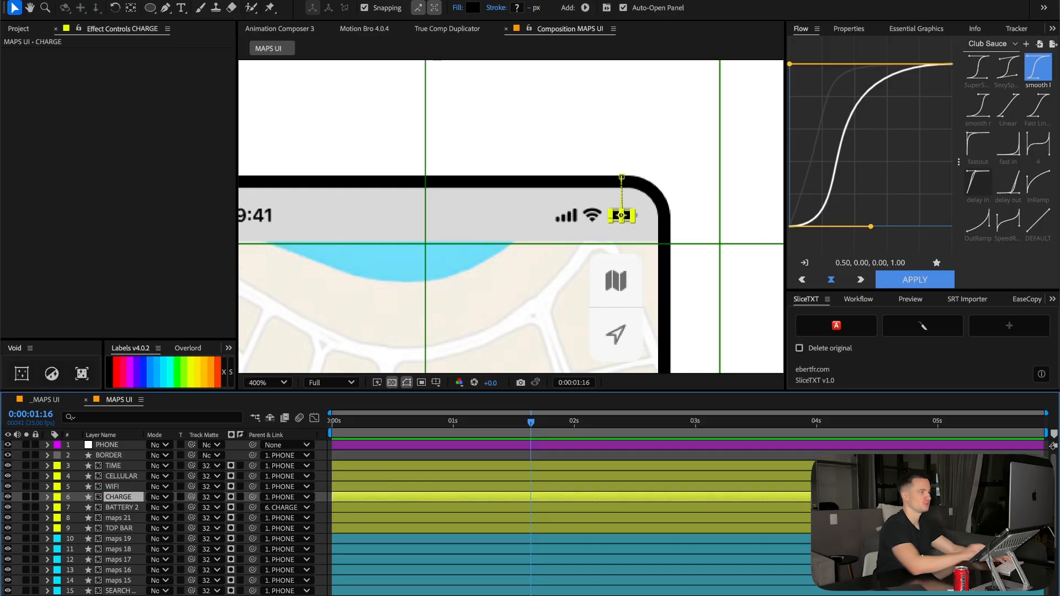
# Rename BATTERY 2 as BATTERY1 and maps 21 as BATTERY2, and parent both CHARGE and BATTERY1 to BATTERY2.
pyautogui.click(129, 508)
pyautogui.press('Return')
pyautogui.write('BATTERY1')
pyautogui.press('Return')
pyautogui.click(124, 518)
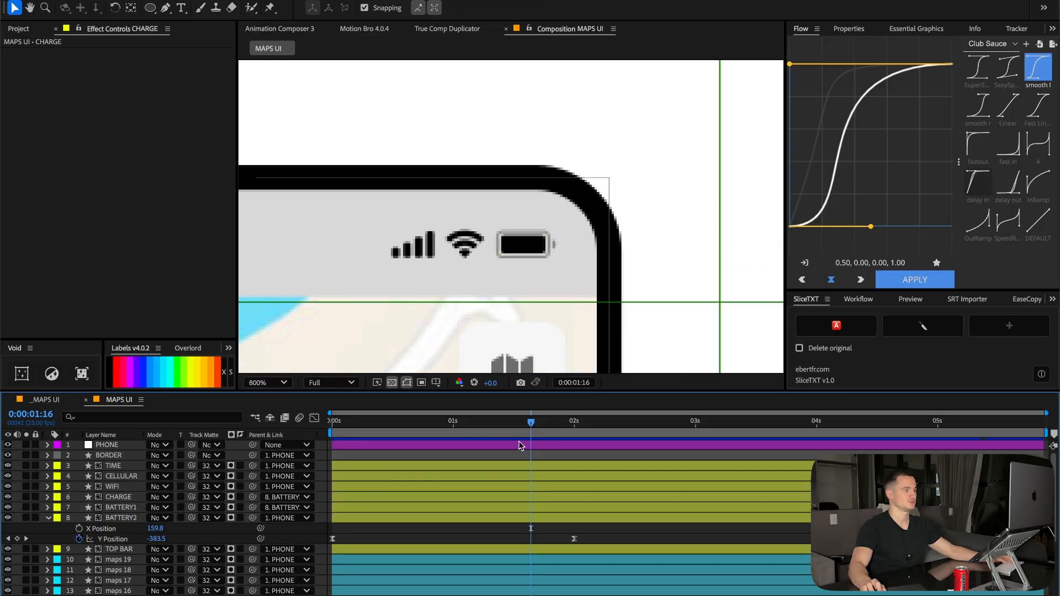
# Move the CHARGE layer's anchor point to the middle of its left edge.
pyautogui.moveTo(526, 426); pyautogui.dragTo(564, 433)
pyautogui.press('.')
pyautogui.click(129, 500)
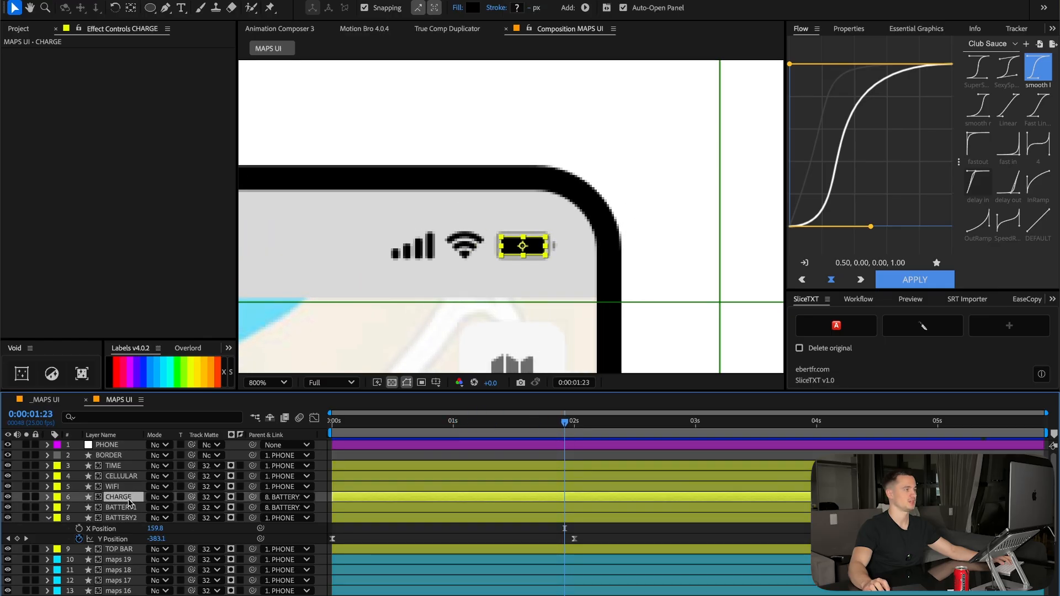
pyautogui.scroll(1, 561, 236)
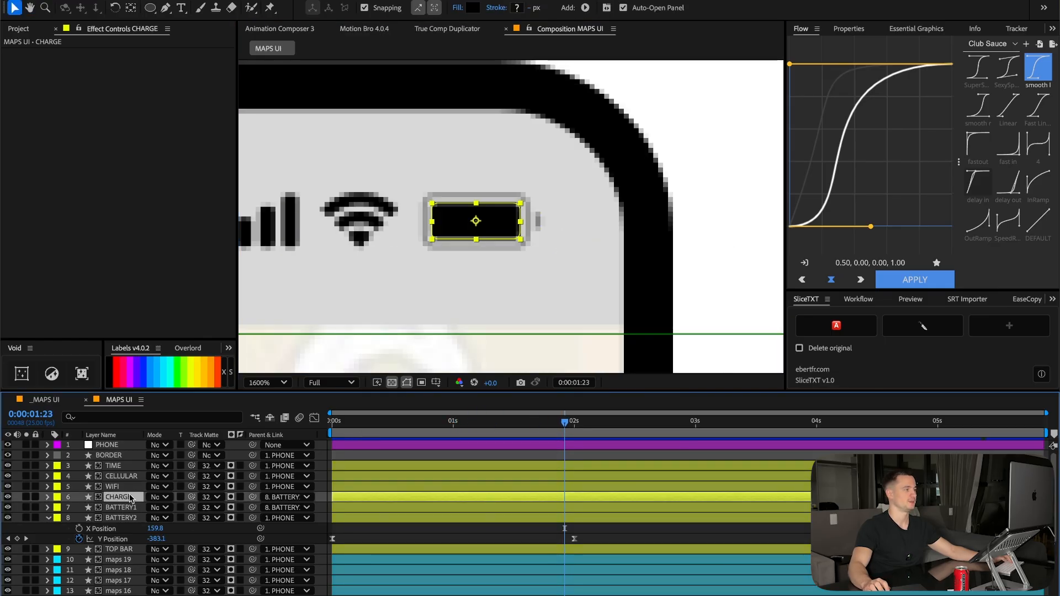
pyautogui.press('y')
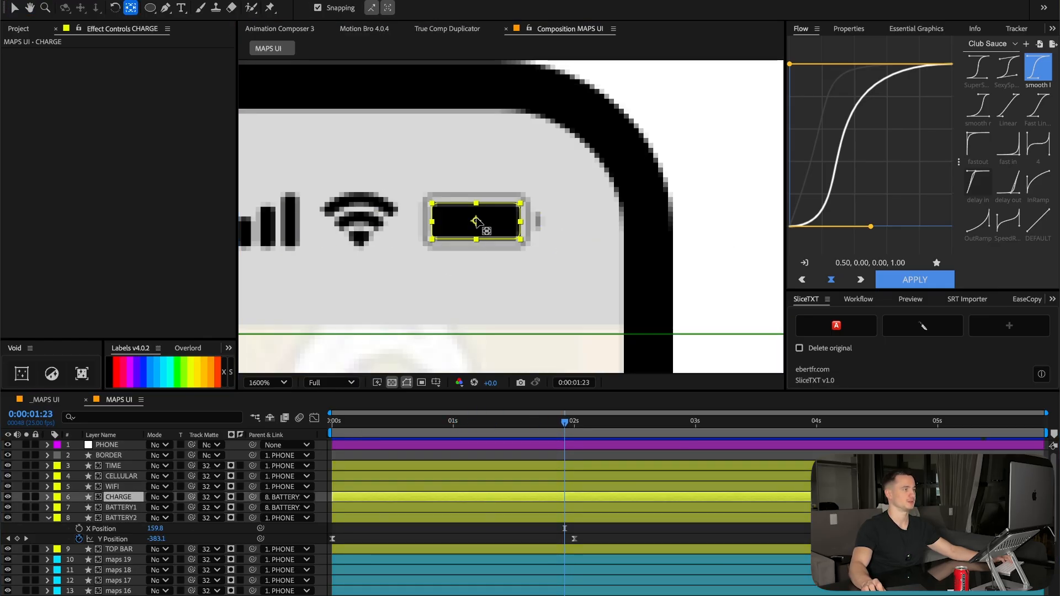
pyautogui.moveTo(476, 221); pyautogui.dragTo(438, 225)
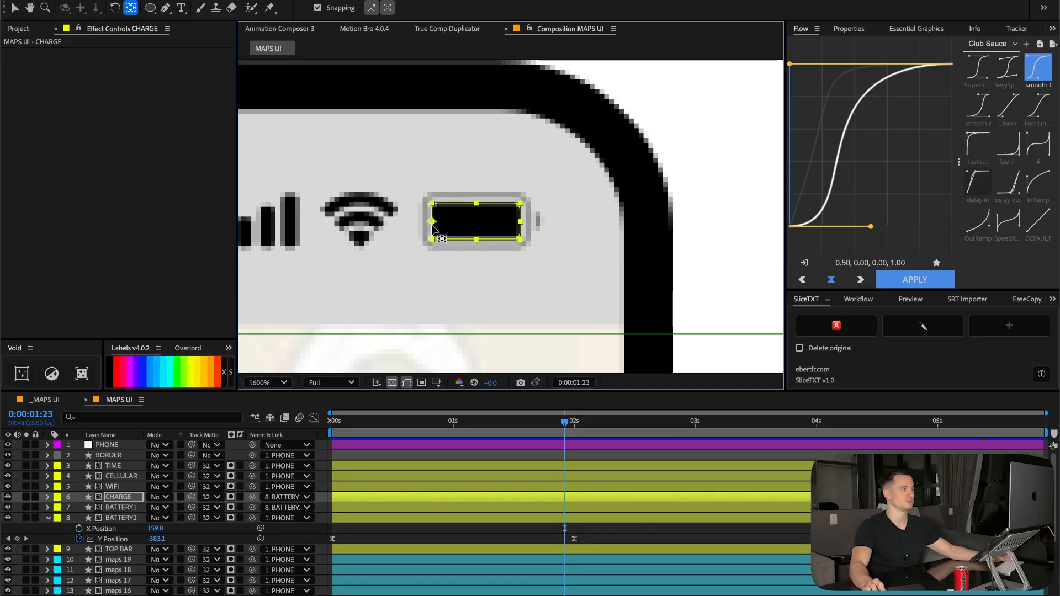
pyautogui.click(15, 8)
# Add a Scale keyframe of 100% to the CHARGE layer and place it at 2 seconds.
pyautogui.click(422, 531)
pyautogui.click(422, 496)
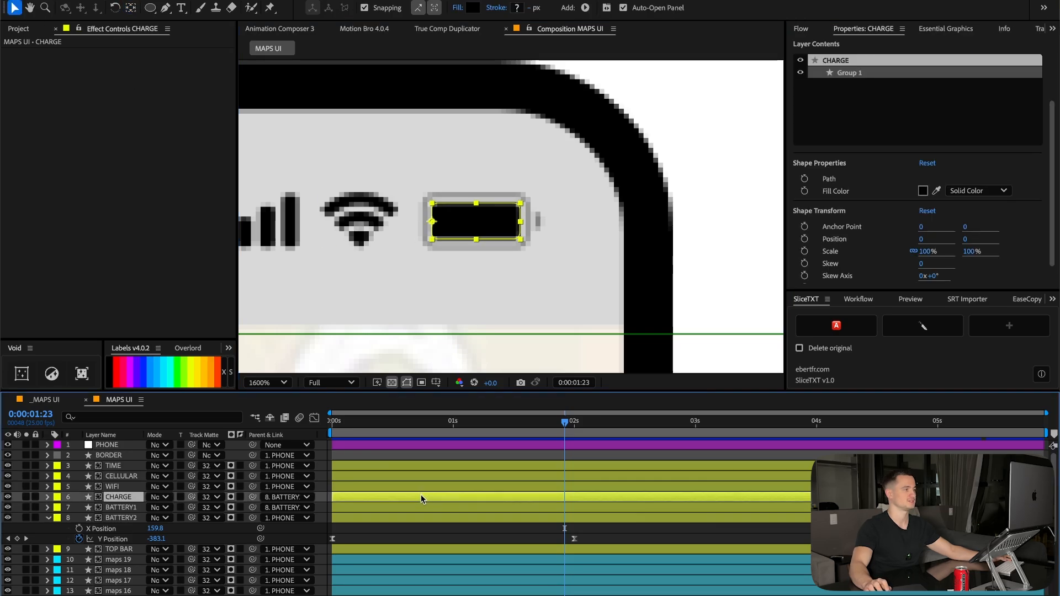
pyautogui.press('s')
pyautogui.press('Home')
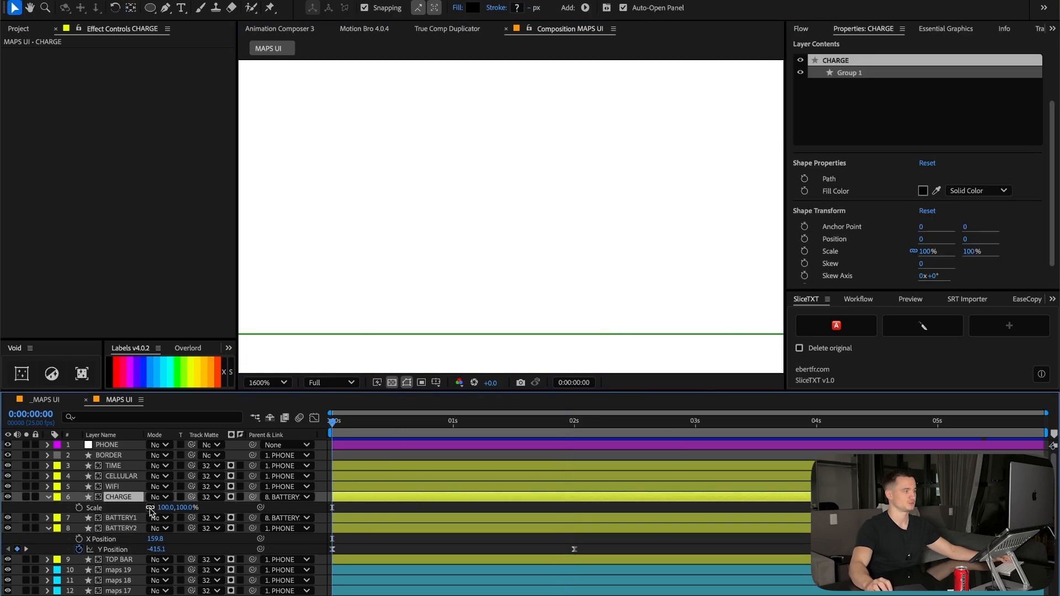
pyautogui.click(79, 507)
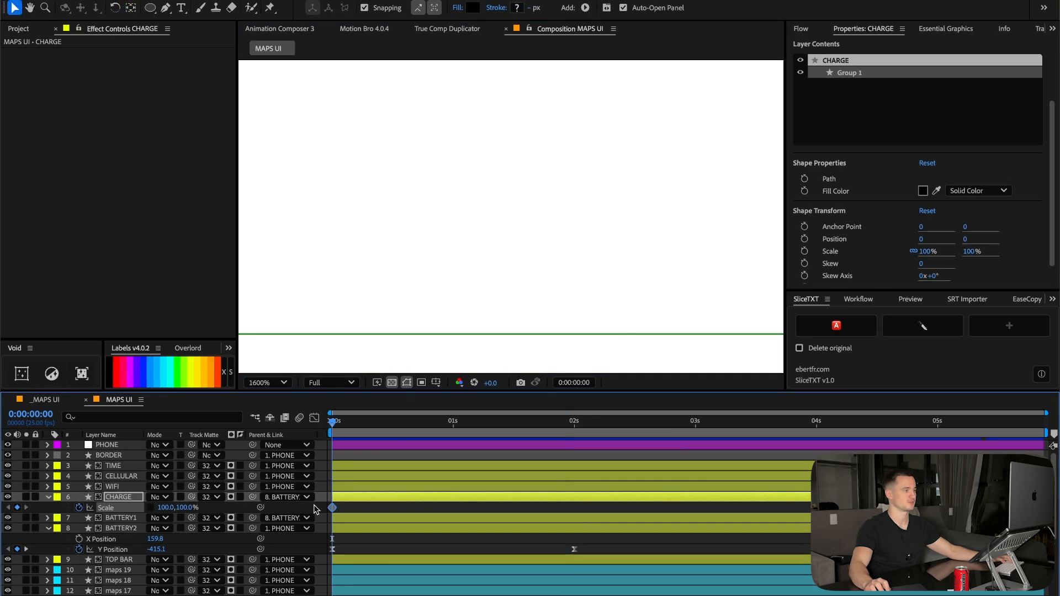
pyautogui.moveTo(332, 507); pyautogui.dragTo(588, 514)
# Keyframe CHARGE's horizontal scale at 0% with the height kept at 100%, move that keyframe to 0 seconds, and preview the fill.
pyautogui.click(472, 420)
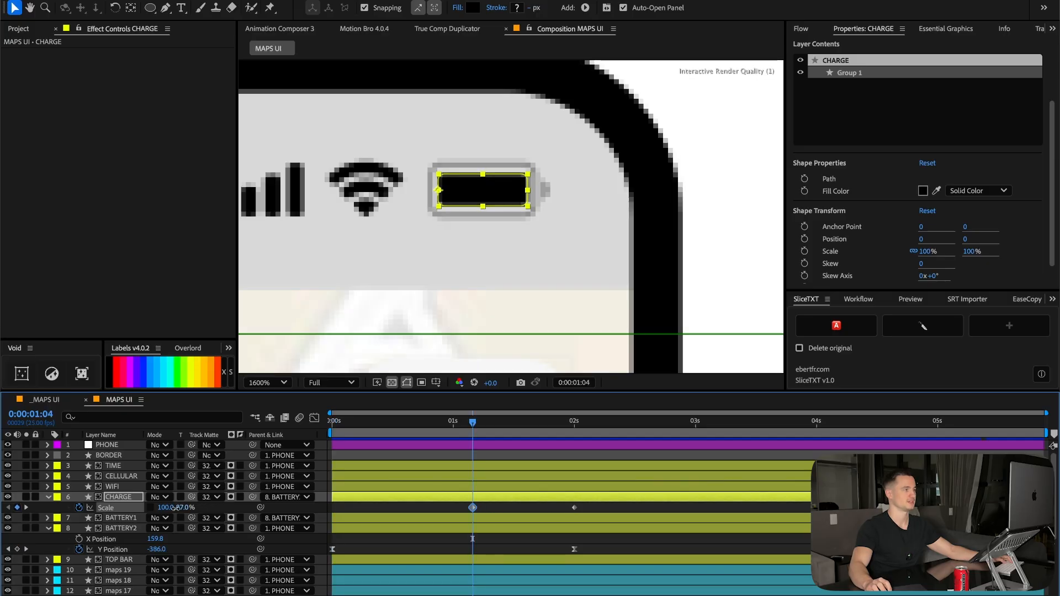
pyautogui.moveTo(164, 507); pyautogui.dragTo(118, 516)
pyautogui.click(164, 508)
pyautogui.write('0')
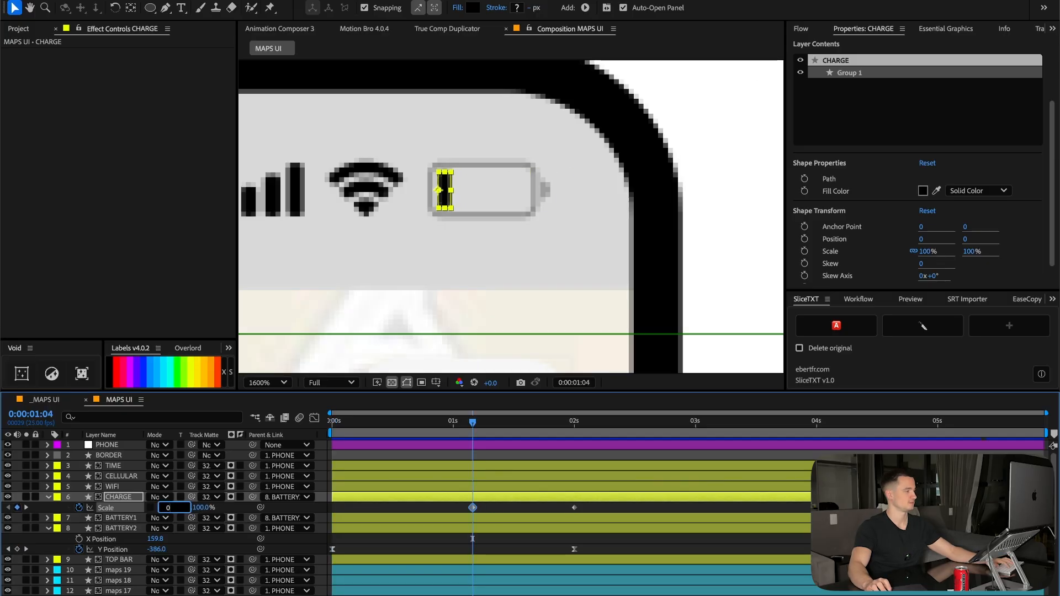
pyautogui.press('Return')
pyautogui.click(435, 546)
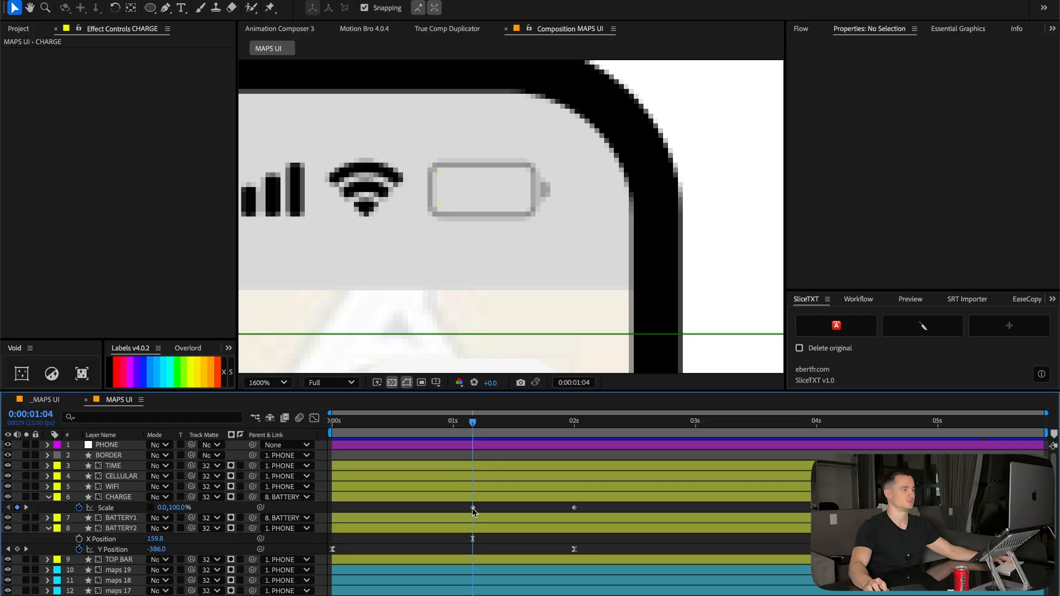
pyautogui.moveTo(473, 508); pyautogui.dragTo(332, 507)
pyautogui.moveTo(361, 424); pyautogui.dragTo(330, 424)
pyautogui.press('space')
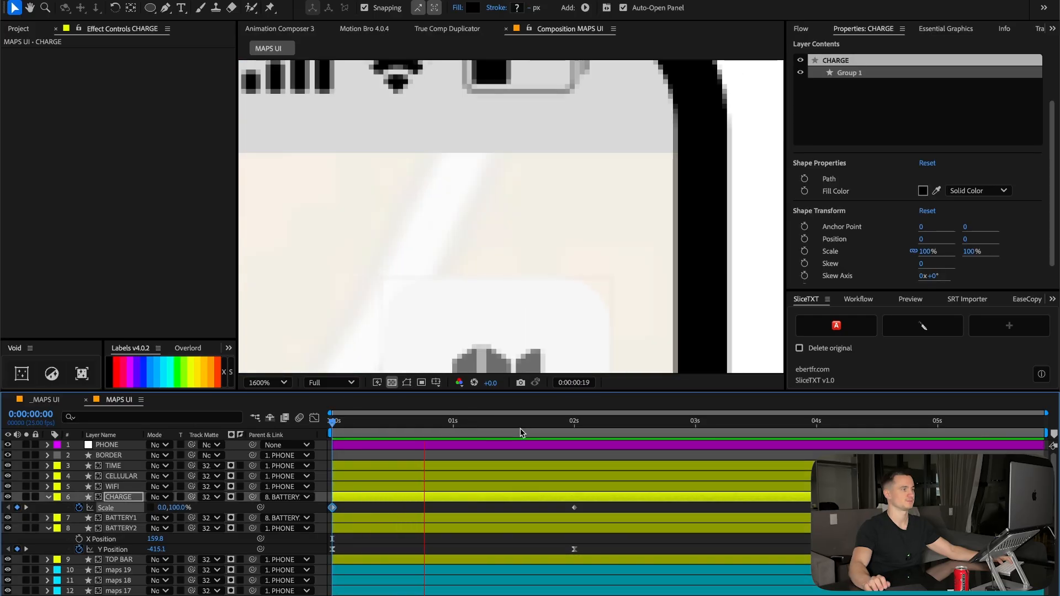
pyautogui.press('space')
# Apply the "smooth r" easing preset to both of CHARGE's Scale keyframes and frame the upper part of the phone.
pyautogui.hotkey('shift', '/')
pyautogui.moveTo(605, 511); pyautogui.dragTo(280, 501)
pyautogui.click(801, 29)
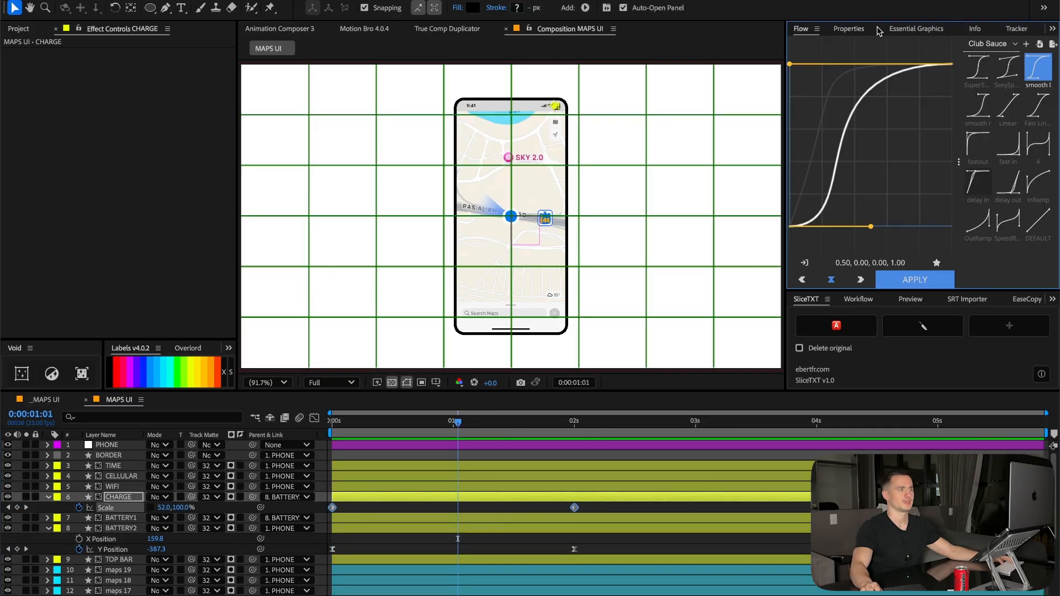
pyautogui.click(986, 110)
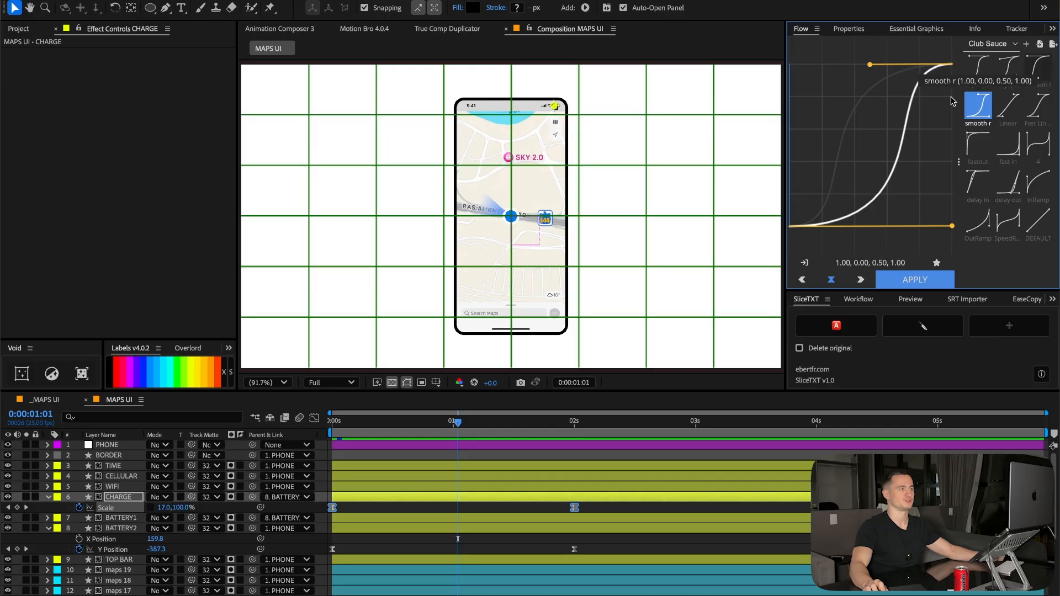
pyautogui.scroll(2, 619, 72)
pyautogui.moveTo(665, 123); pyautogui.dragTo(628, 305)
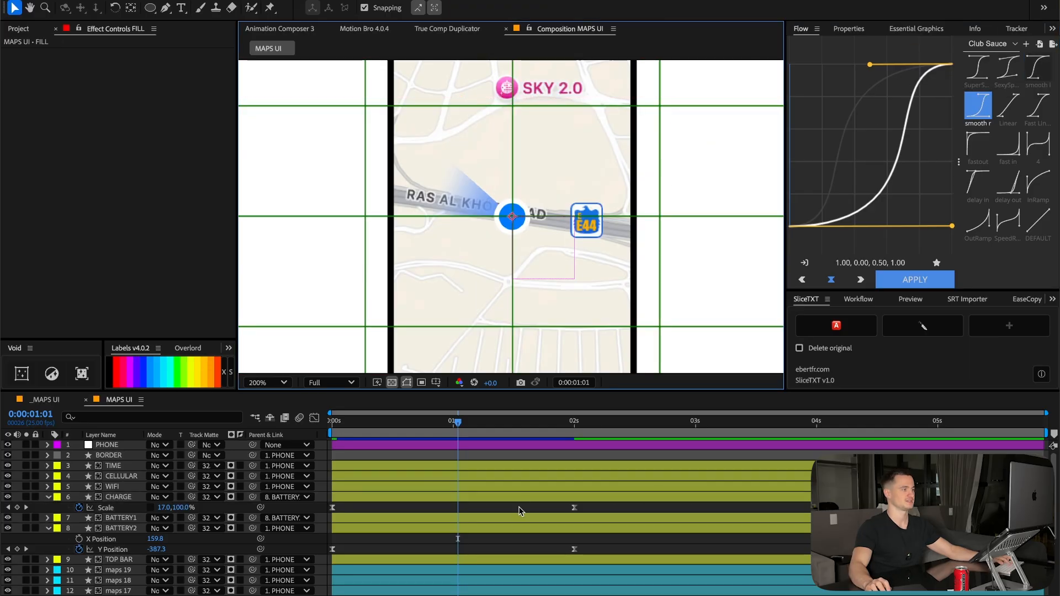
pyautogui.moveTo(595, 192); pyautogui.dragTo(535, 354)
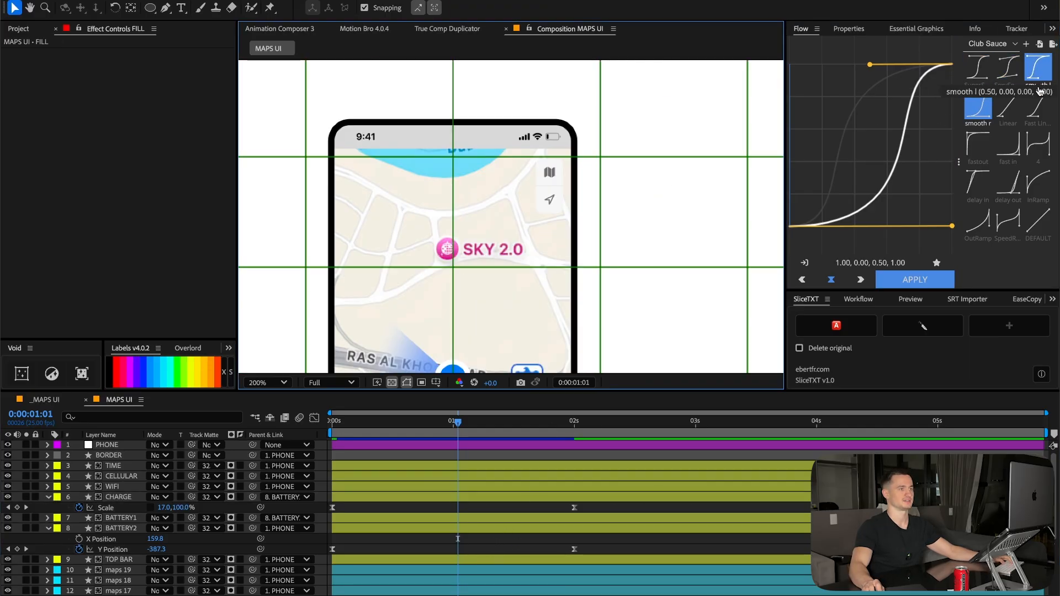
# Reshape the speed graph of CHARGE's Scale so the peak comes at about 1:07, and preview the animation.
pyautogui.moveTo(422, 421); pyautogui.dragTo(407, 517)
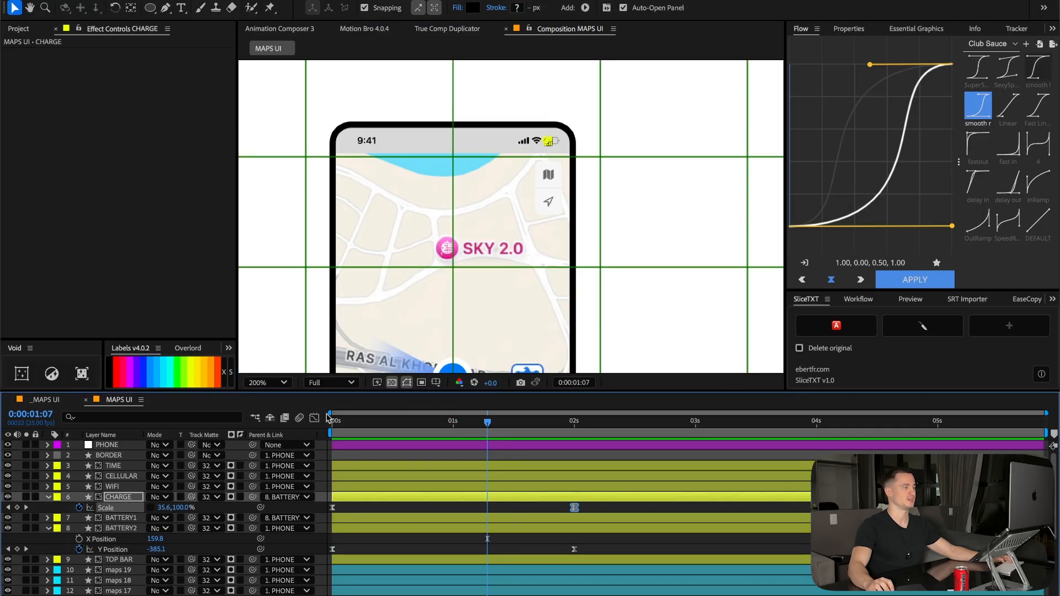
pyautogui.click(314, 418)
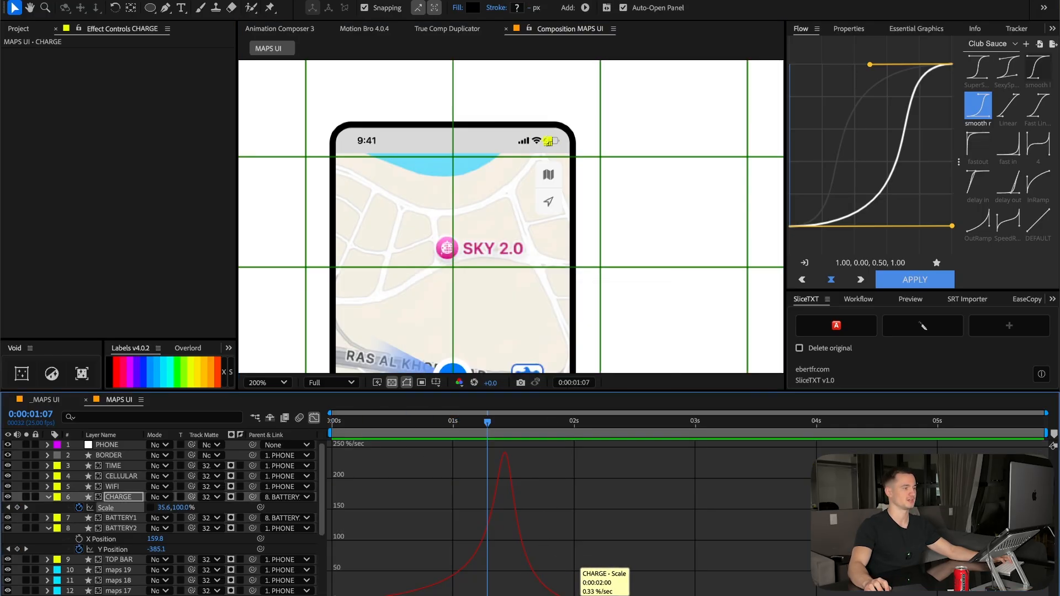
pyautogui.moveTo(513, 595); pyautogui.dragTo(493, 595)
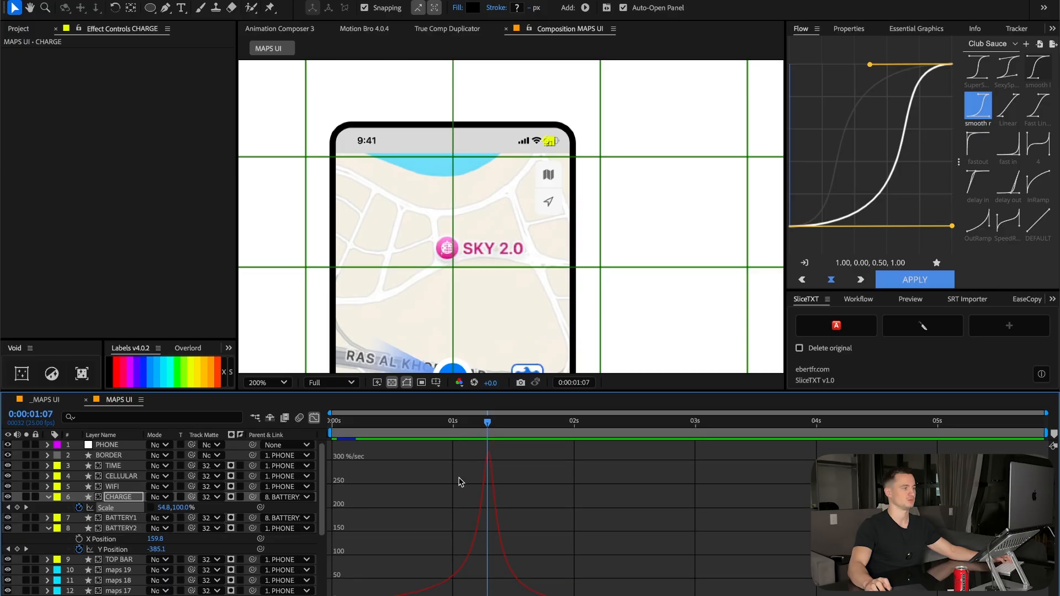
pyautogui.click(453, 423)
pyautogui.press('space')
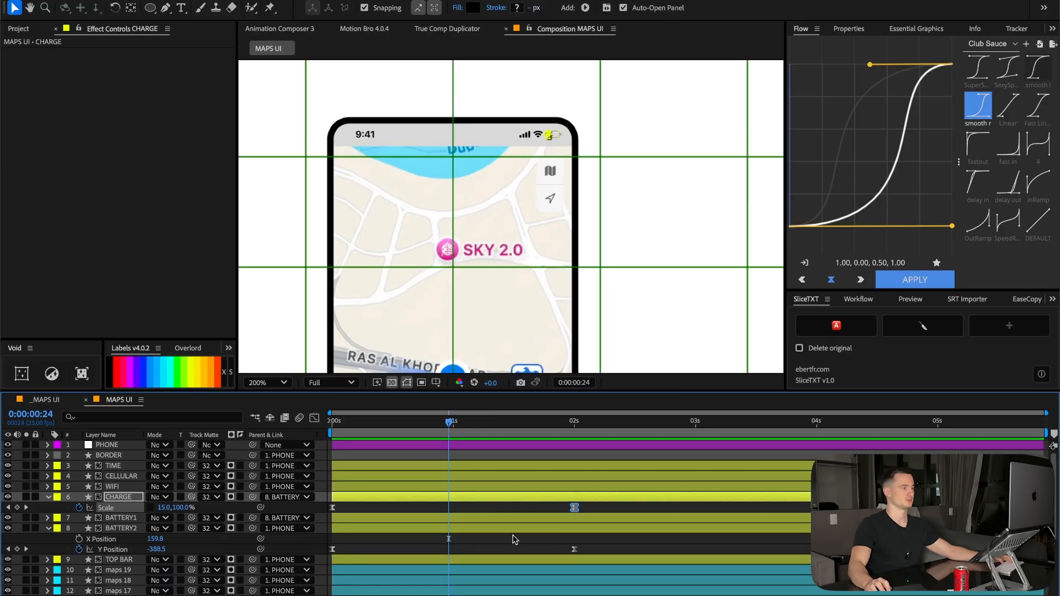
# Move the BATTERY2 layer above CHARGE, directly below WIFI.
pyautogui.click(512, 538)
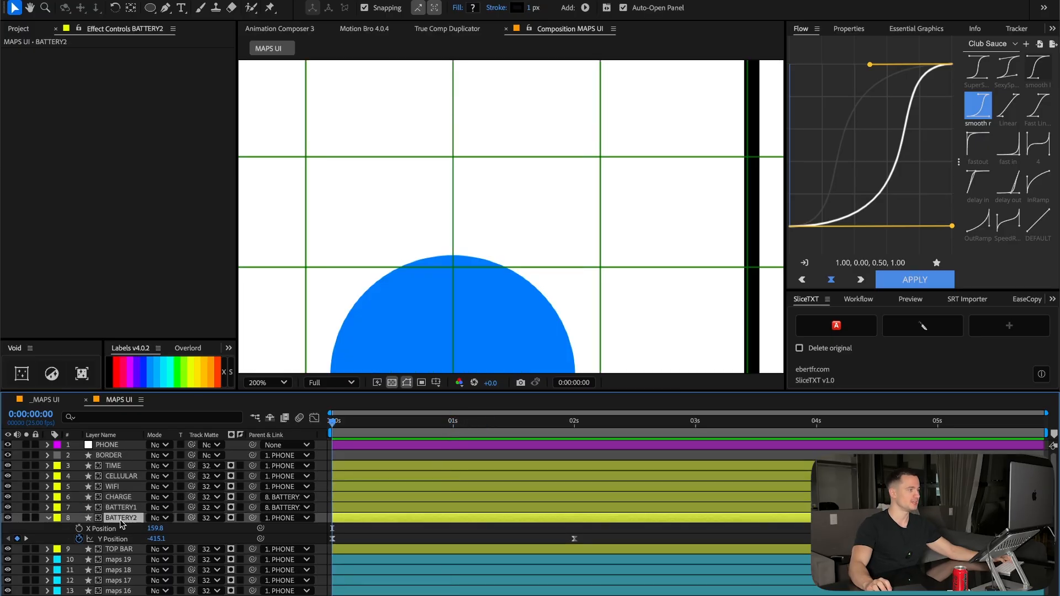
pyautogui.moveTo(418, 424); pyautogui.dragTo(536, 433)
pyautogui.moveTo(131, 516); pyautogui.dragTo(136, 487)
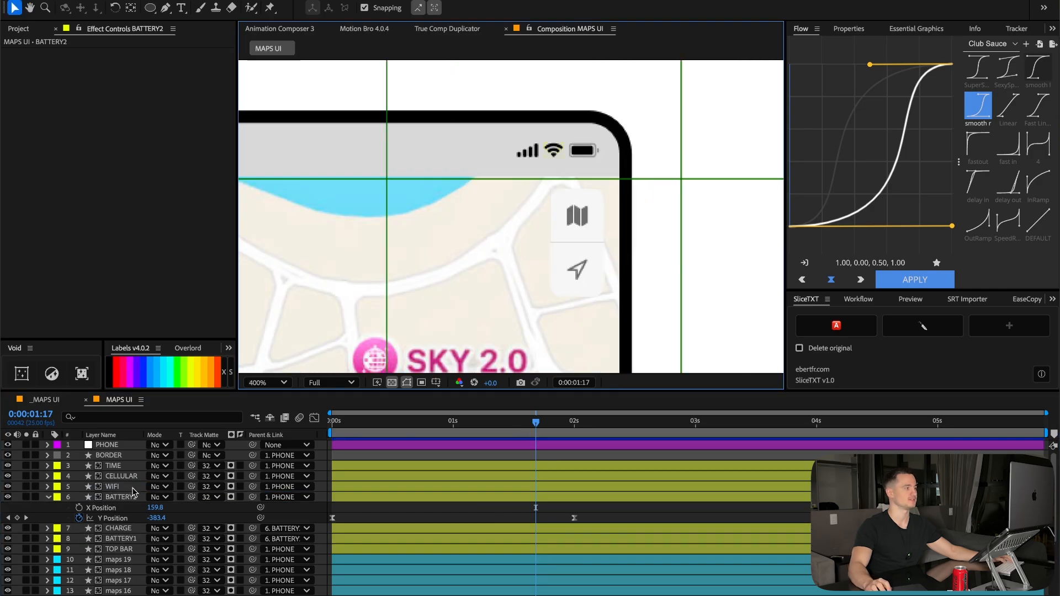
# Stagger the TIME, CELLULAR, WIFI and BATTERY2 layers with Stagger Descending in Animation Composer, offsetting each start by two frames.
pyautogui.click(119, 500)
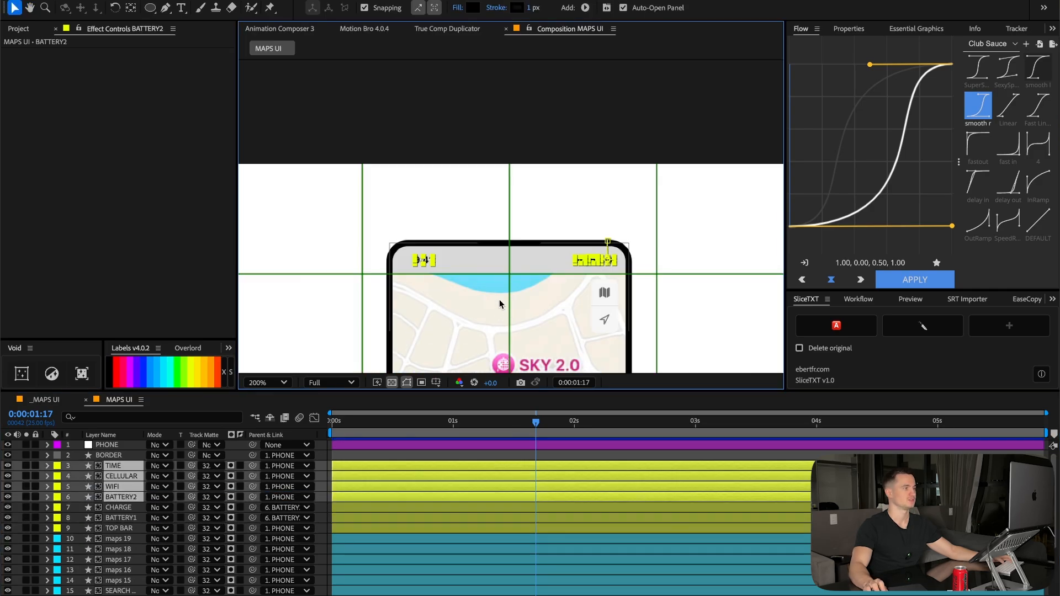
pyautogui.scroll(3, 497, 254)
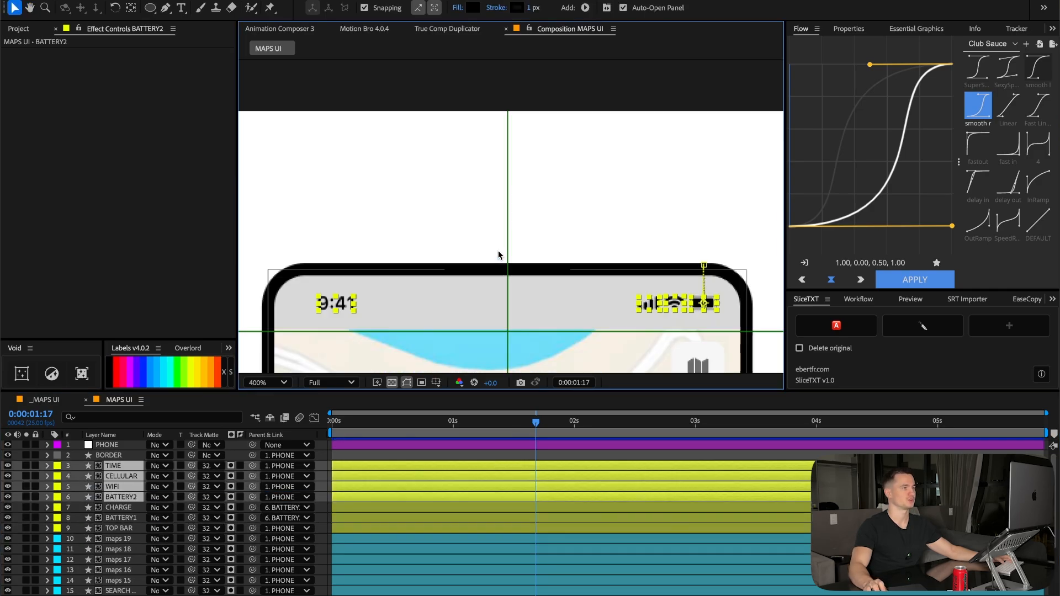
pyautogui.scroll(-3, 497, 257)
pyautogui.click(279, 28)
pyautogui.click(293, 49)
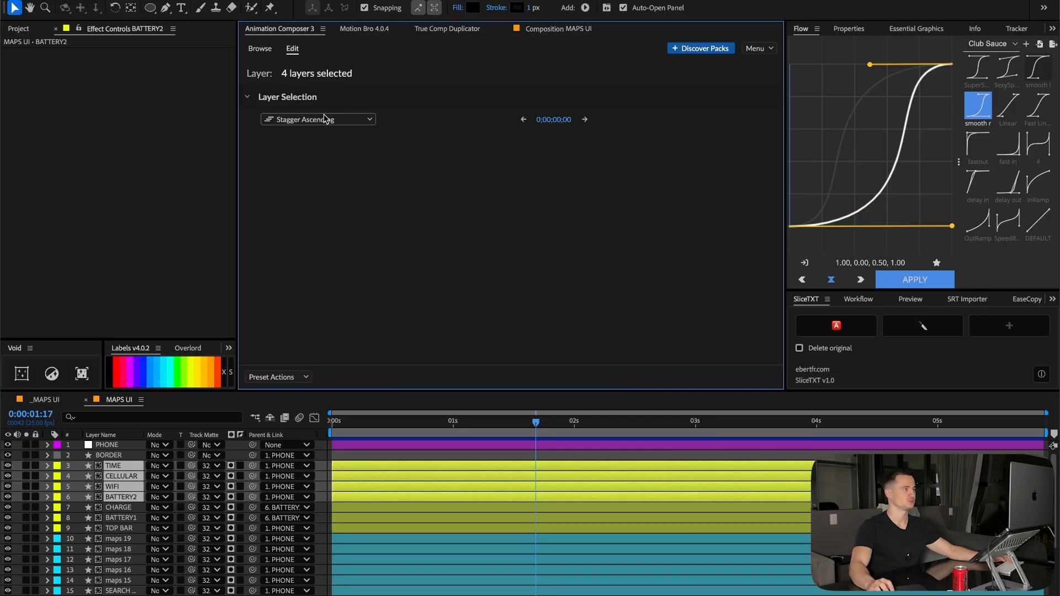
pyautogui.click(318, 119)
pyautogui.click(317, 145)
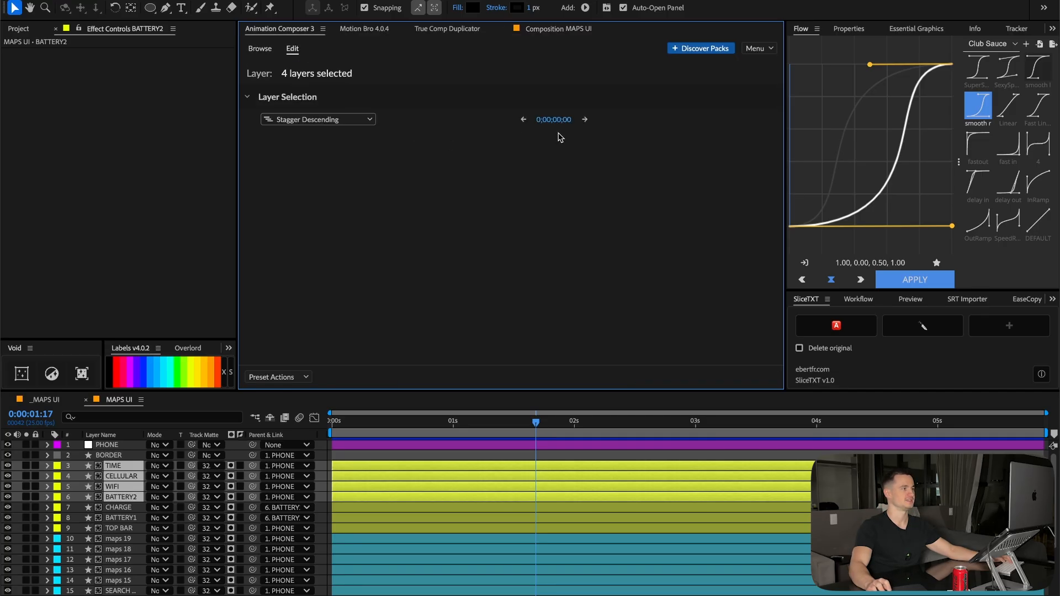
pyautogui.click(585, 120)
pyautogui.moveTo(554, 120); pyautogui.dragTo(557, 118)
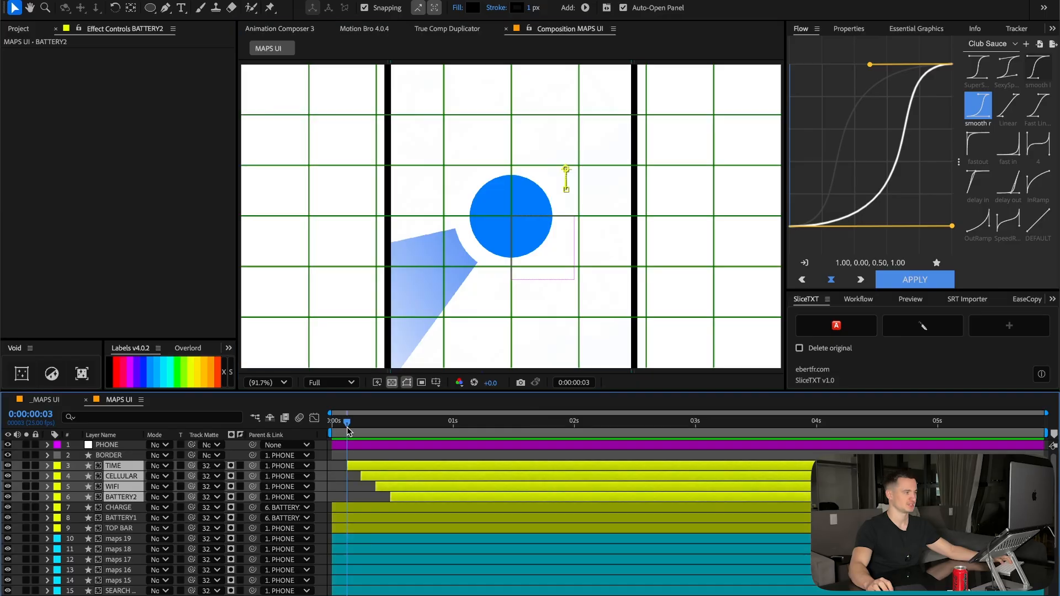
pyautogui.click(293, 28)
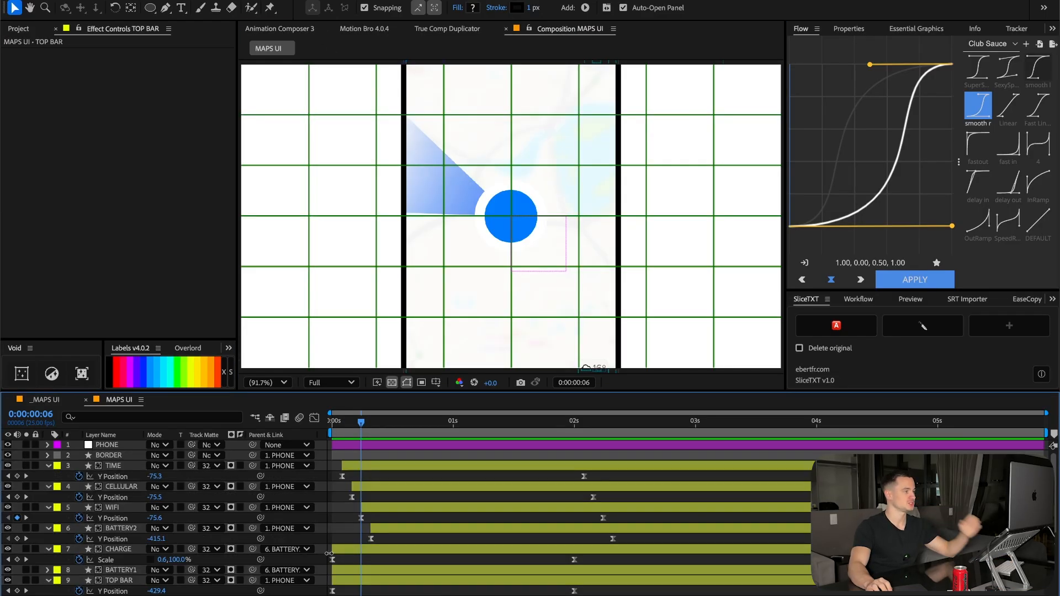
# Apply the "delay in" easing preset to the Y Position keyframes of TIME, CELLULAR, WIFI, BATTERY2 and TOP BAR, and preview it.
pyautogui.click(331, 422)
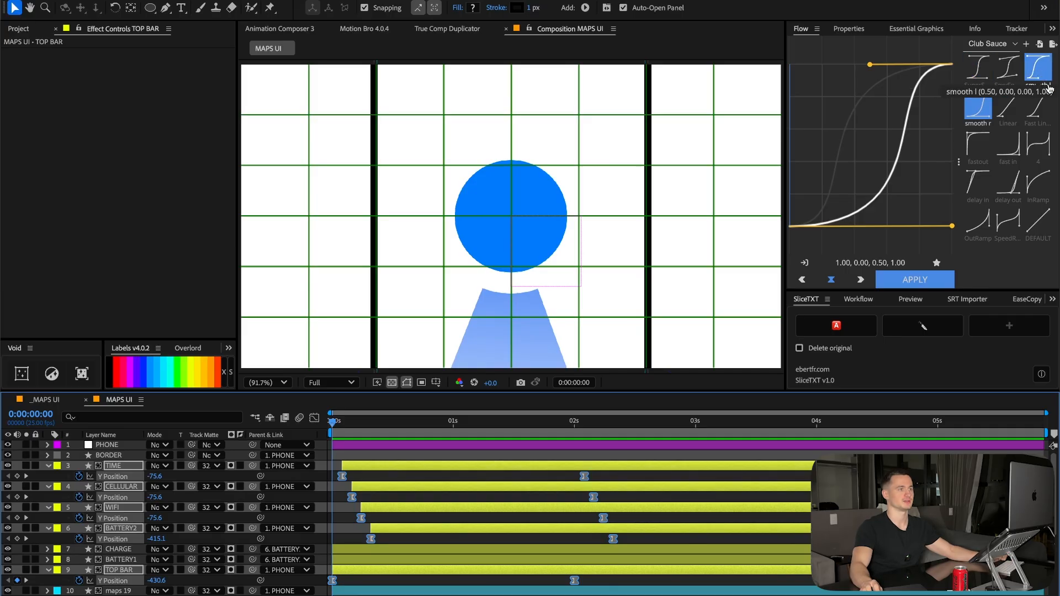
pyautogui.click(1037, 181)
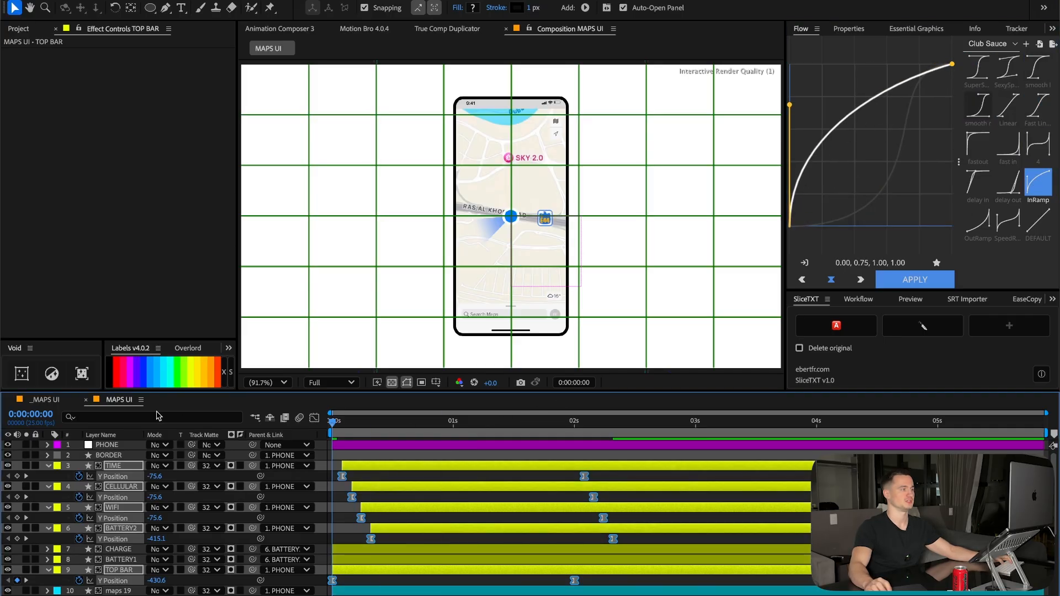
pyautogui.press('space')
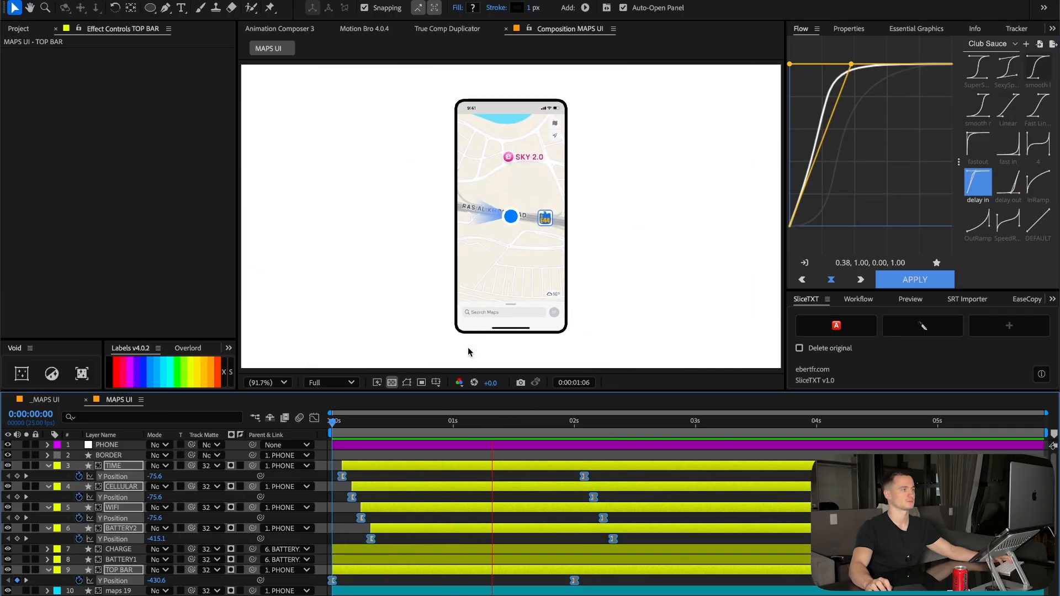
pyautogui.press('space')
pyautogui.click(977, 183)
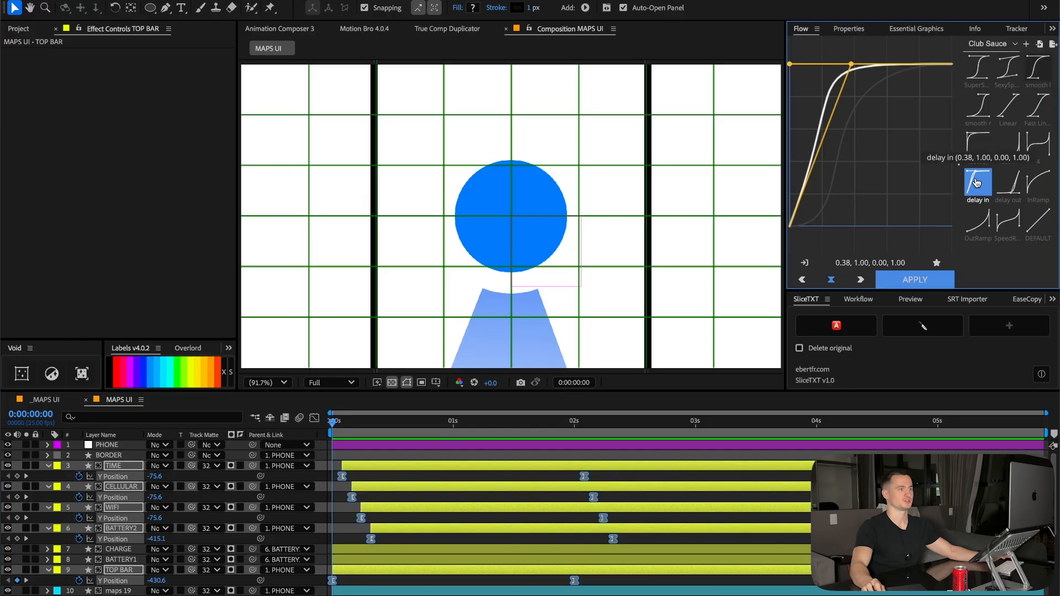
# Collapse the status bar layers' properties, go to 1:09, and select the maps 19 layer.
pyautogui.click(49, 465)
pyautogui.click(352, 486)
pyautogui.moveTo(483, 421); pyautogui.dragTo(498, 421)
pyautogui.click(123, 539)
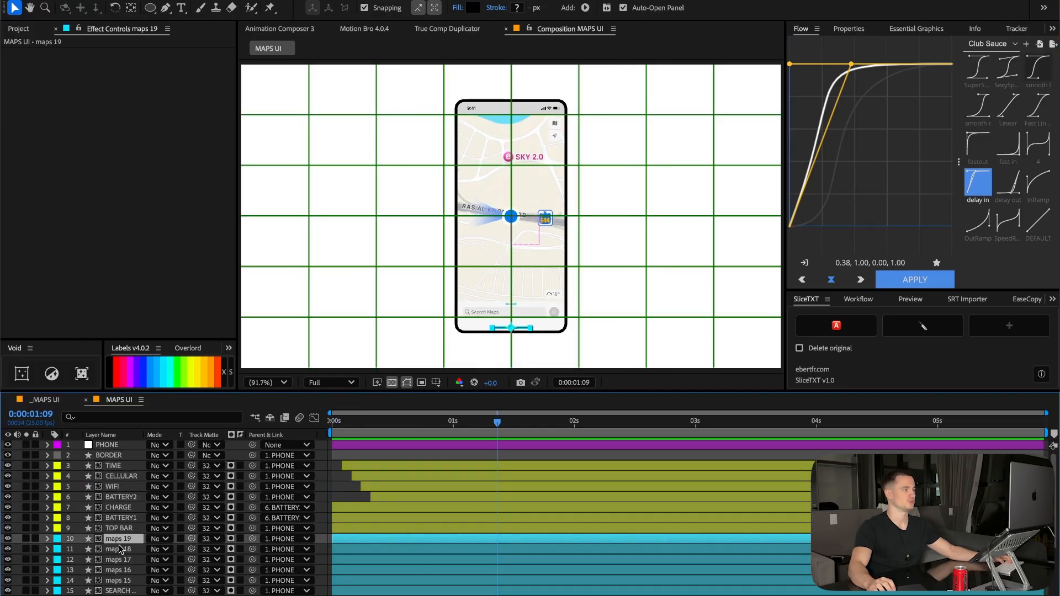
# Examine which bottom-menu elements the layers from maps 19 down to the search icon represent.
pyautogui.click(113, 550)
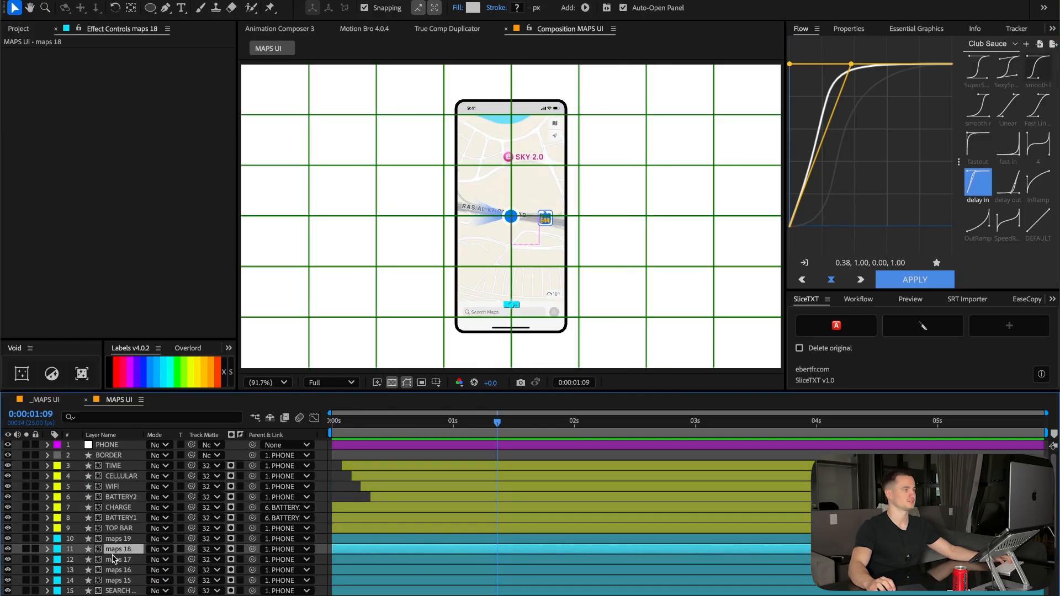
pyautogui.click(116, 539)
pyautogui.press('.')
pyautogui.moveTo(609, 304); pyautogui.dragTo(620, 216)
pyautogui.press('.')
pyautogui.moveTo(669, 246); pyautogui.dragTo(614, 219)
pyautogui.press('v')
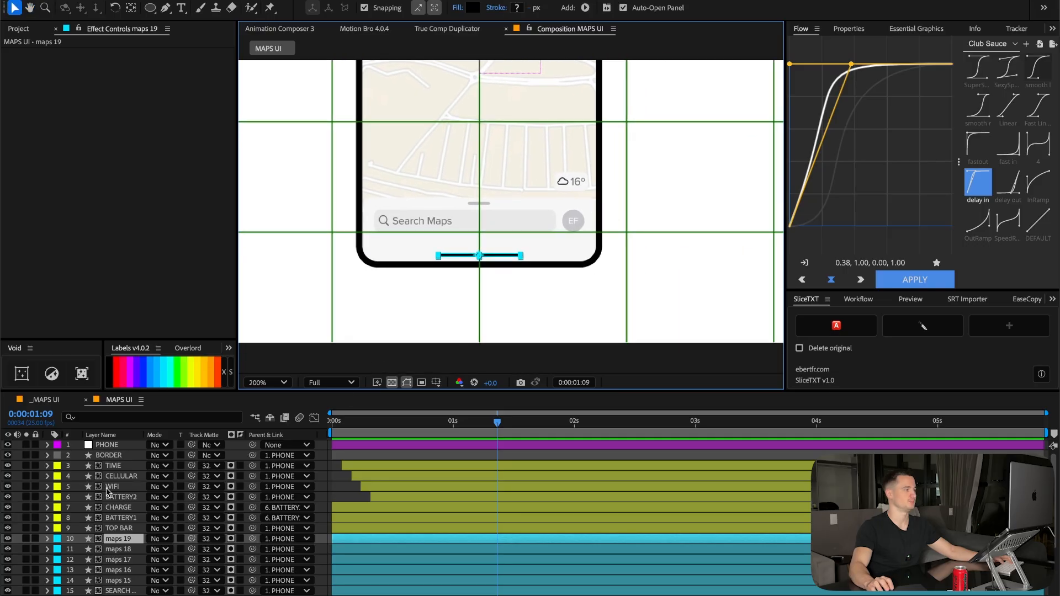
pyautogui.click(120, 550)
pyautogui.click(121, 570)
pyautogui.click(122, 581)
pyautogui.click(125, 591)
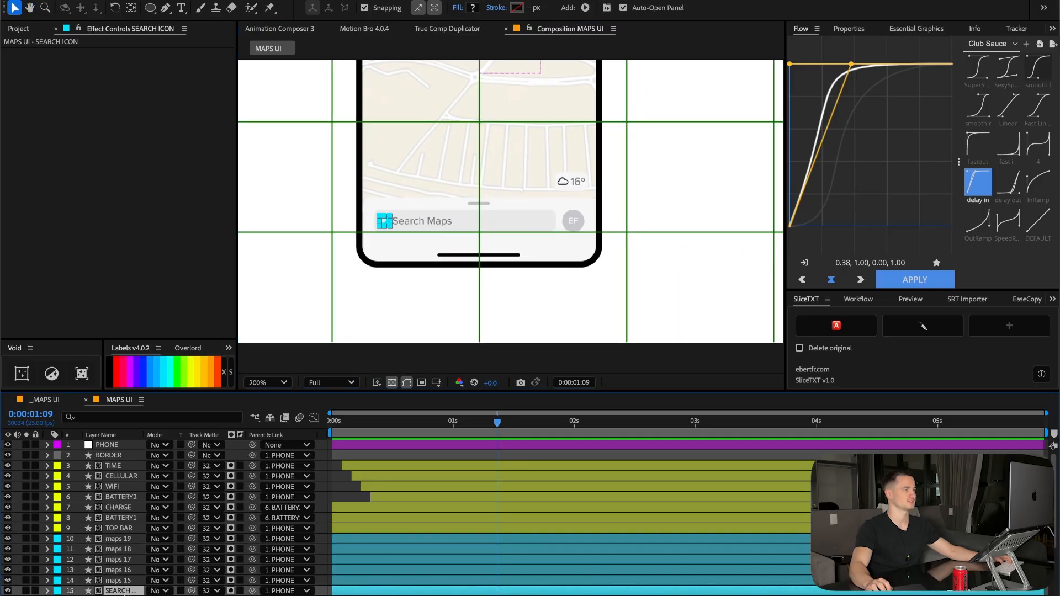
pyautogui.click(124, 595)
# Give all layers from maps 19 through maps 7 a purple label colour.
pyautogui.scroll(-4, 126, 590)
pyautogui.click(126, 587)
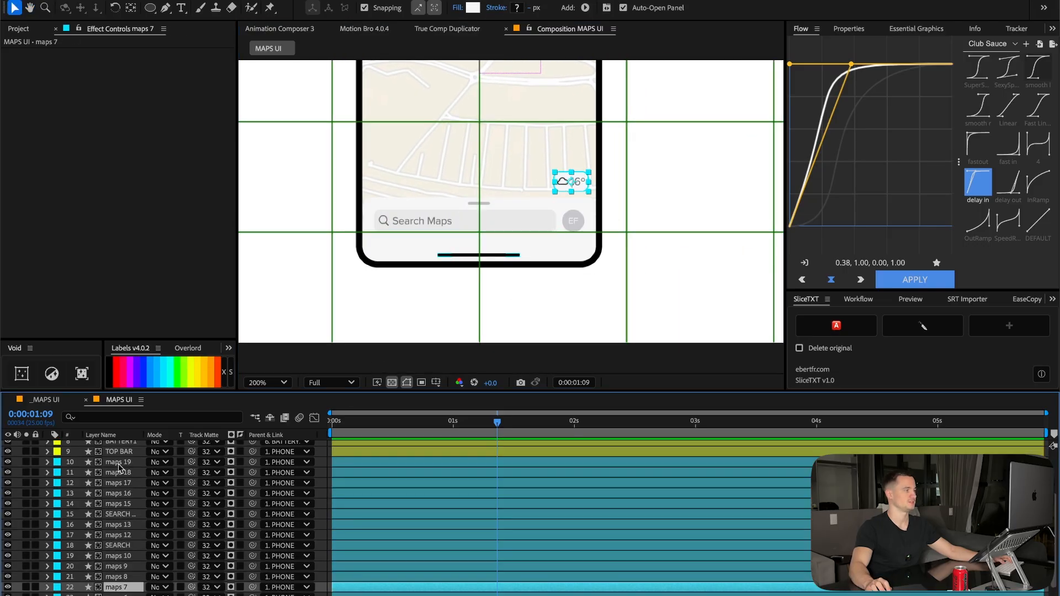
pyautogui.keyDown('shift'); pyautogui.click(132, 462); pyautogui.keyUp('shift')
pyautogui.click(135, 374)
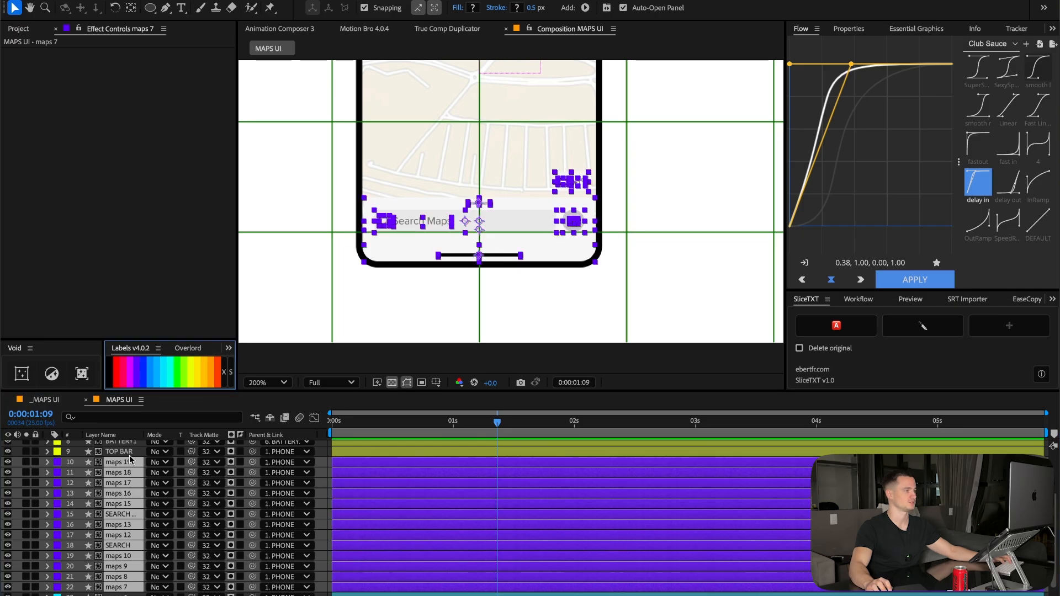
# Rename the maps 12 layer as MENU.
pyautogui.click(109, 536)
pyautogui.press('Return')
pyautogui.write('MENU')
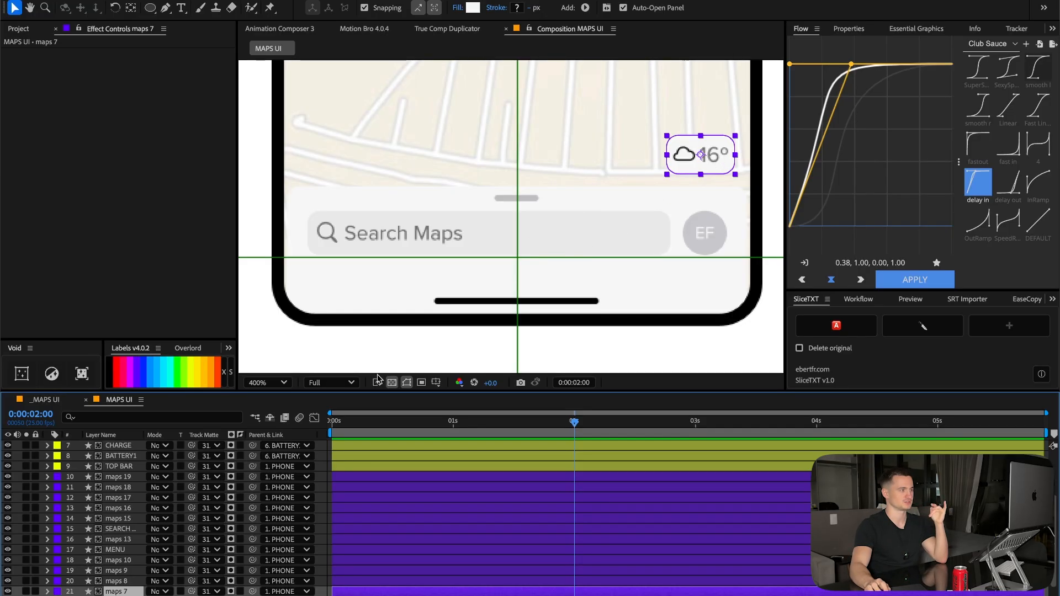
# Check which bottom-menu elements the maps 17 and maps 13 layers represent, and clear the selection.
pyautogui.click(326, 499)
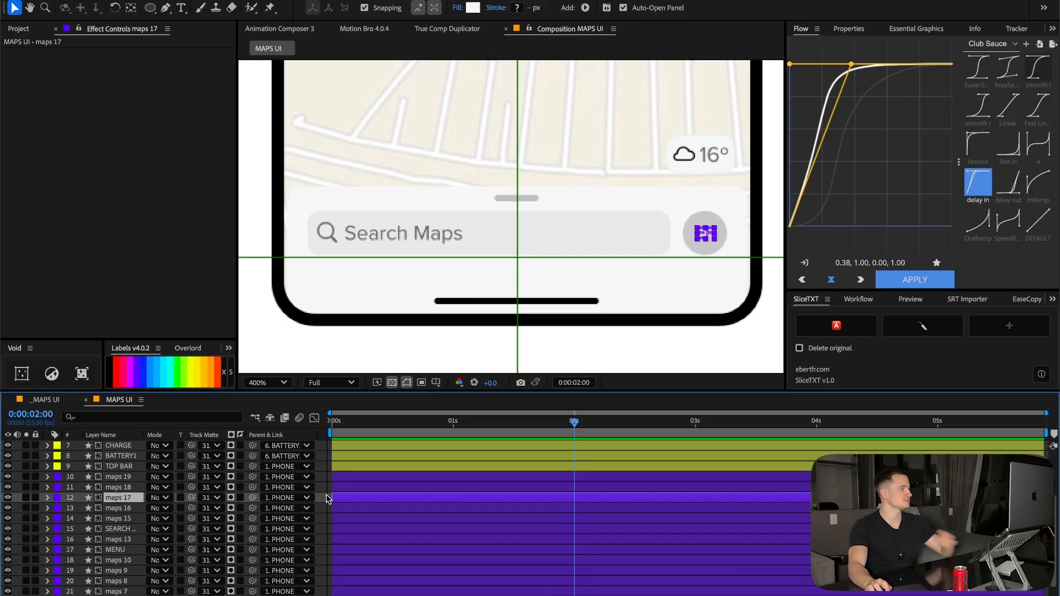
pyautogui.click(324, 539)
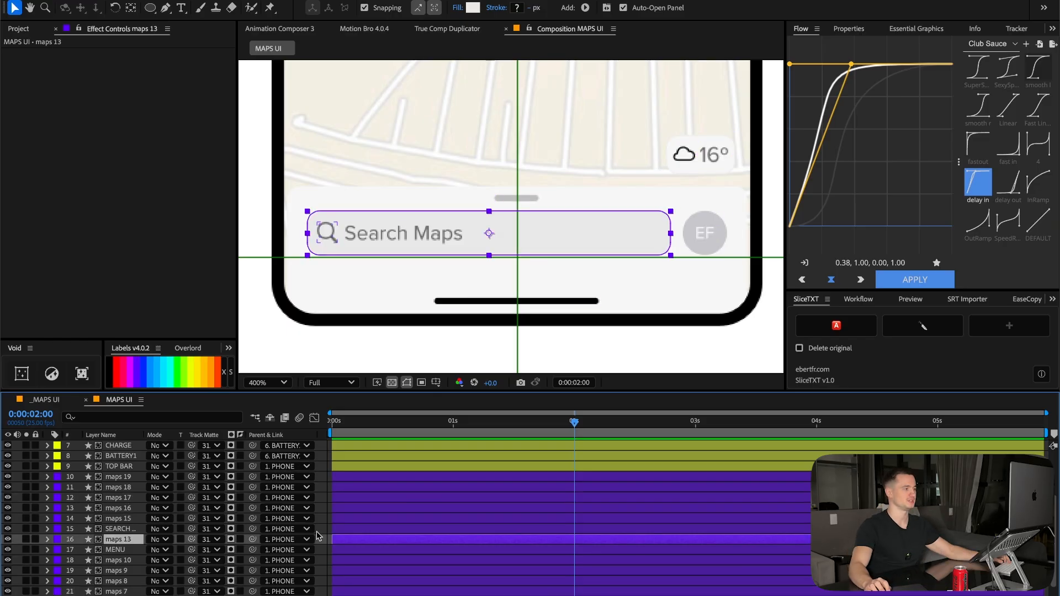
pyautogui.press('super+shift+a')
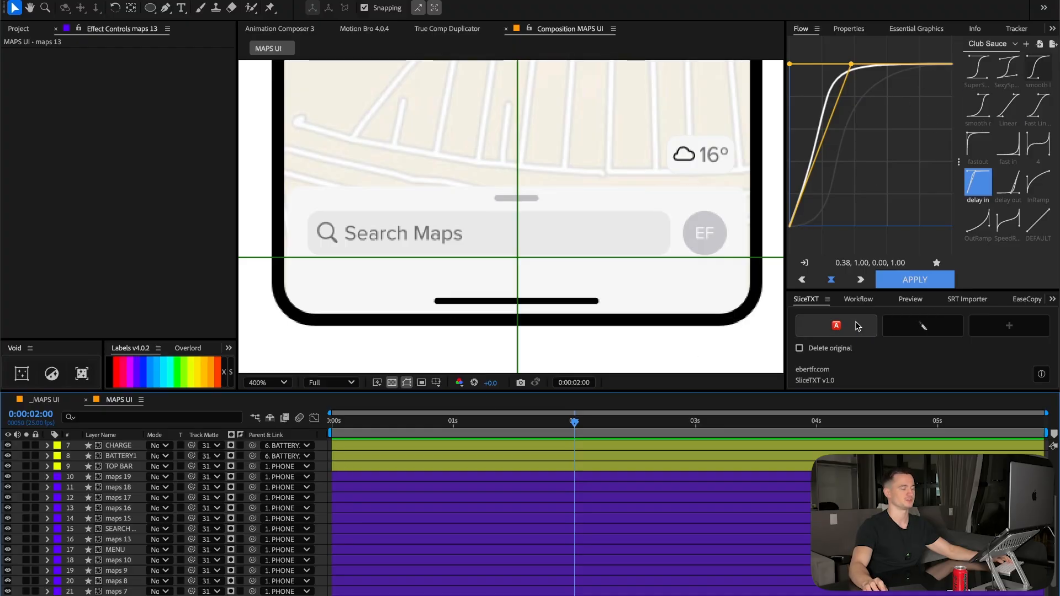
pyautogui.press(',')
pyautogui.moveTo(285, 390); pyautogui.dragTo(285, 389)
pyautogui.hotkey('shift', '/')
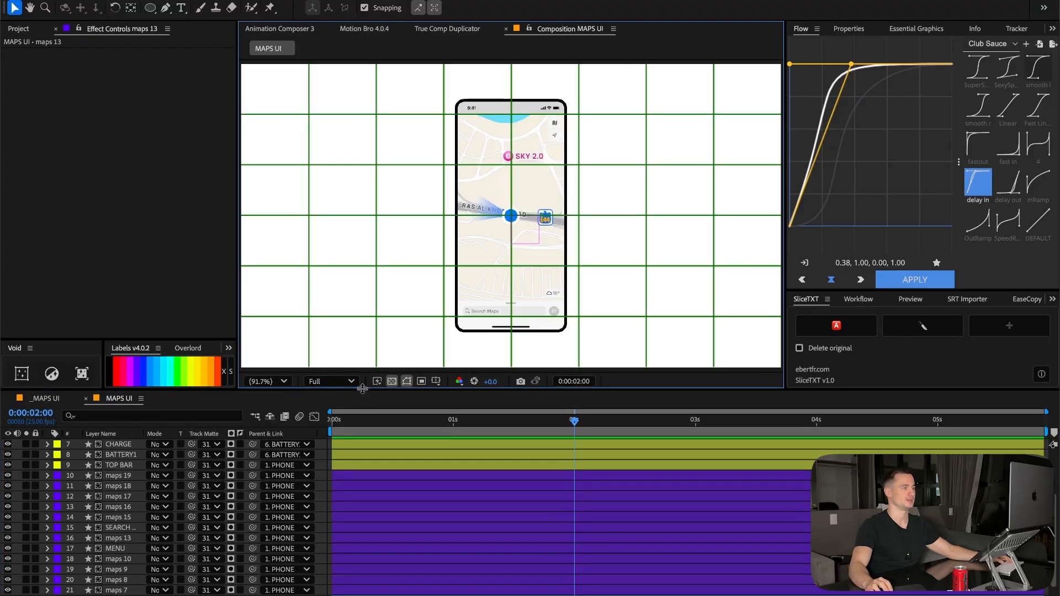
# Look through the SliceTXT plugin's information.
pyautogui.click(986, 334)
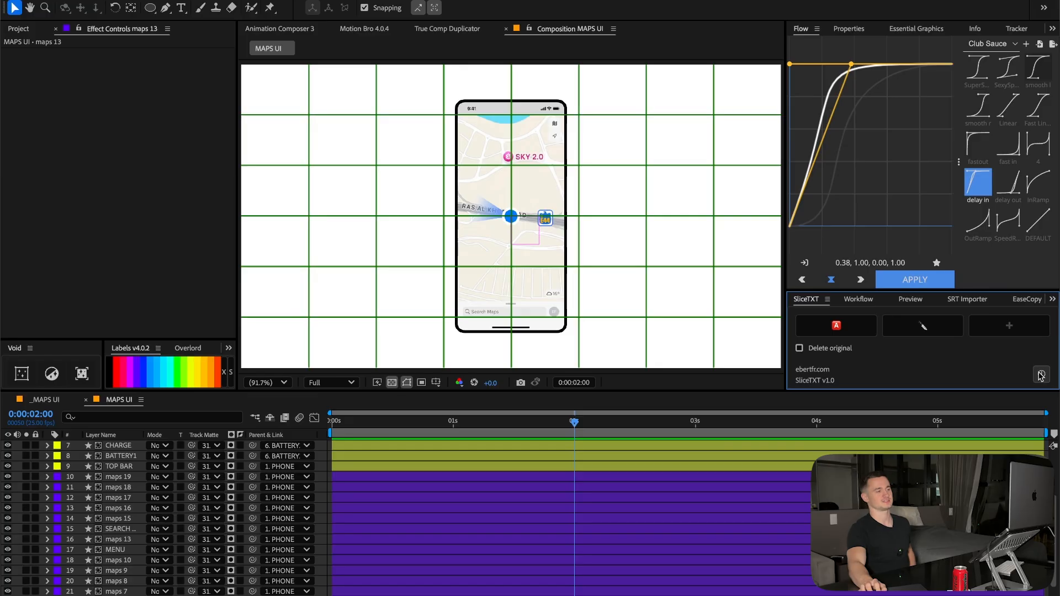
pyautogui.moveTo(459, 194); pyautogui.dragTo(661, 255)
pyautogui.click(606, 252)
pyautogui.click(703, 373)
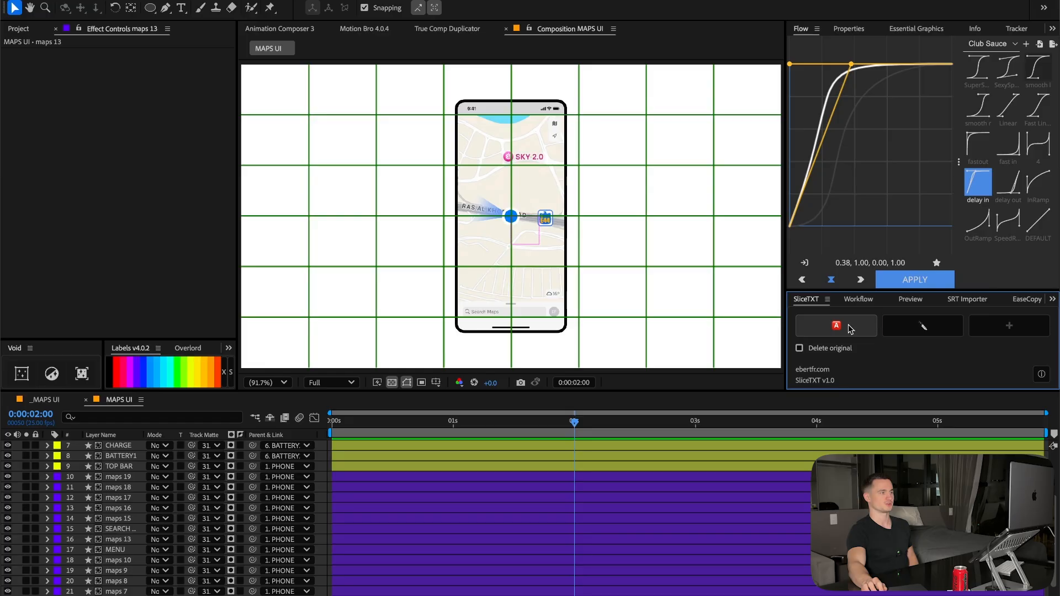
# Create a new centered text layer with SliceTXT and scale it to 27%.
pyautogui.click(850, 329)
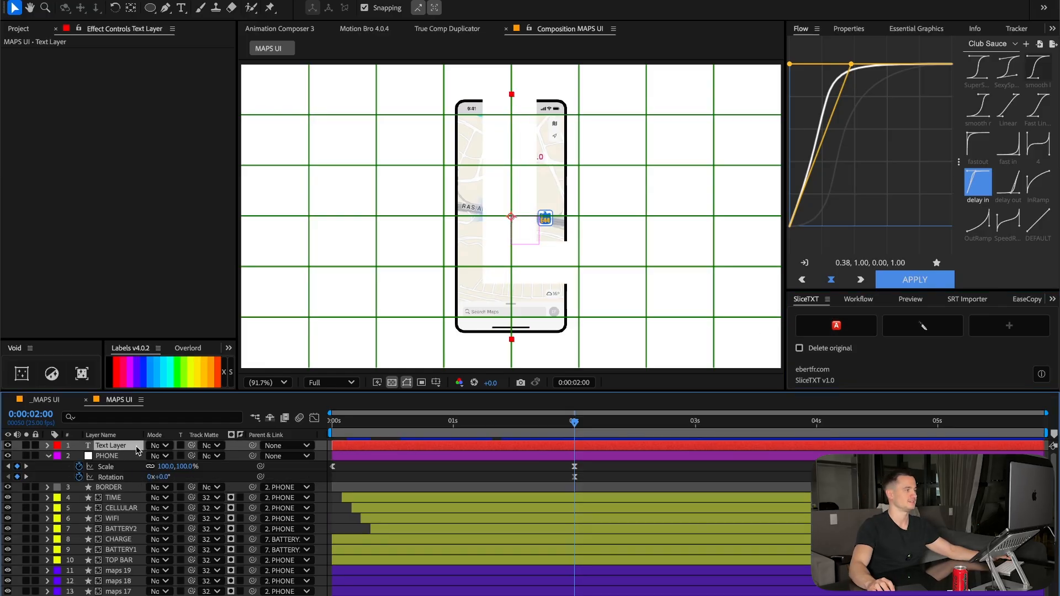
pyautogui.press('s')
pyautogui.moveTo(174, 456); pyautogui.dragTo(143, 464)
# Set the new text layer's fill to black (000000) and replace its text with "Dubai".
pyautogui.click(850, 30)
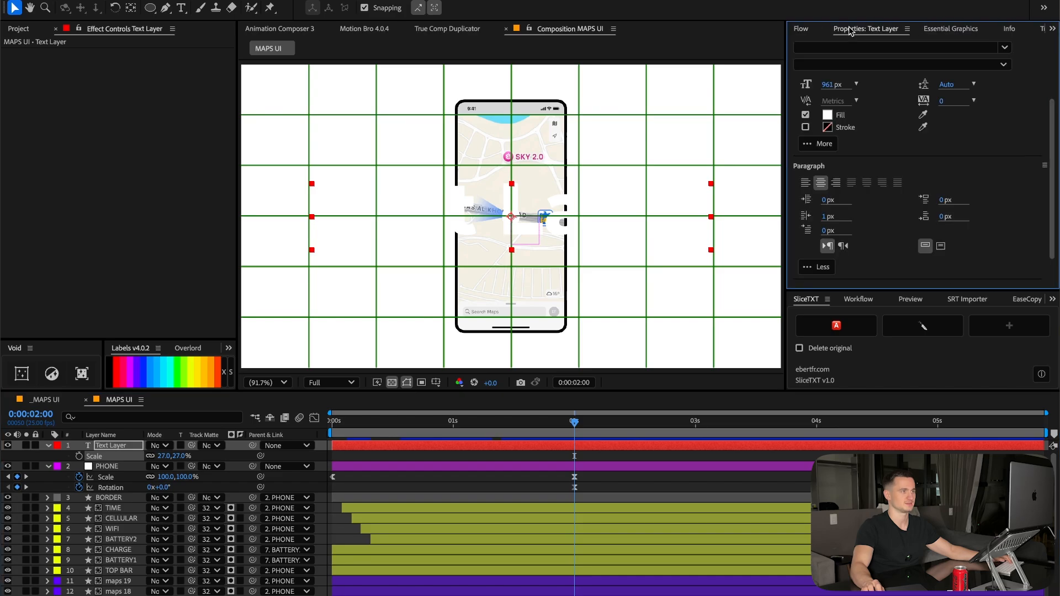
pyautogui.click(828, 115)
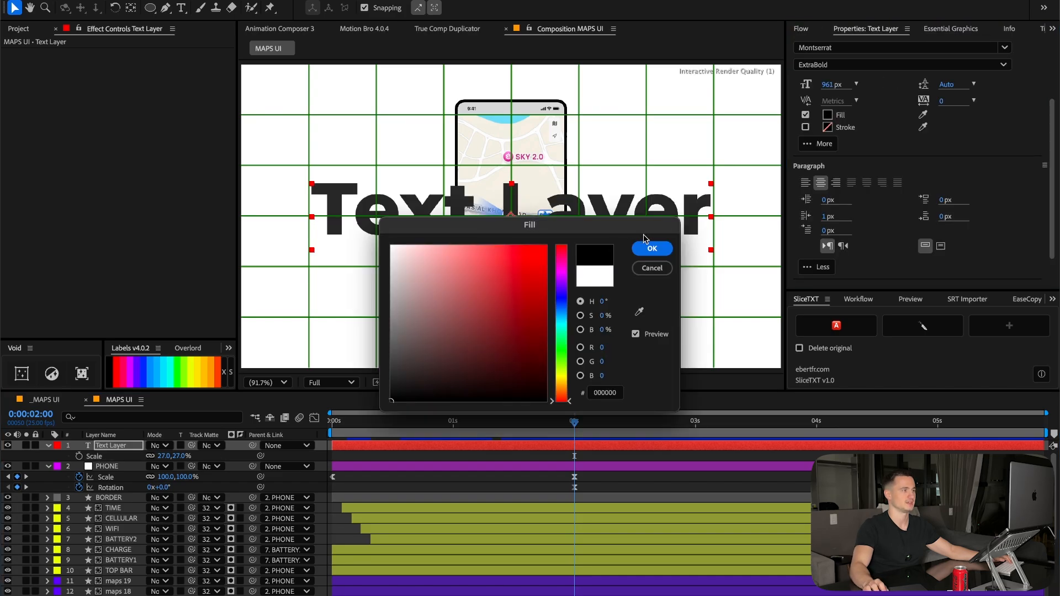
pyautogui.click(652, 248)
pyautogui.doubleClick(652, 210)
pyautogui.write('Dubai')
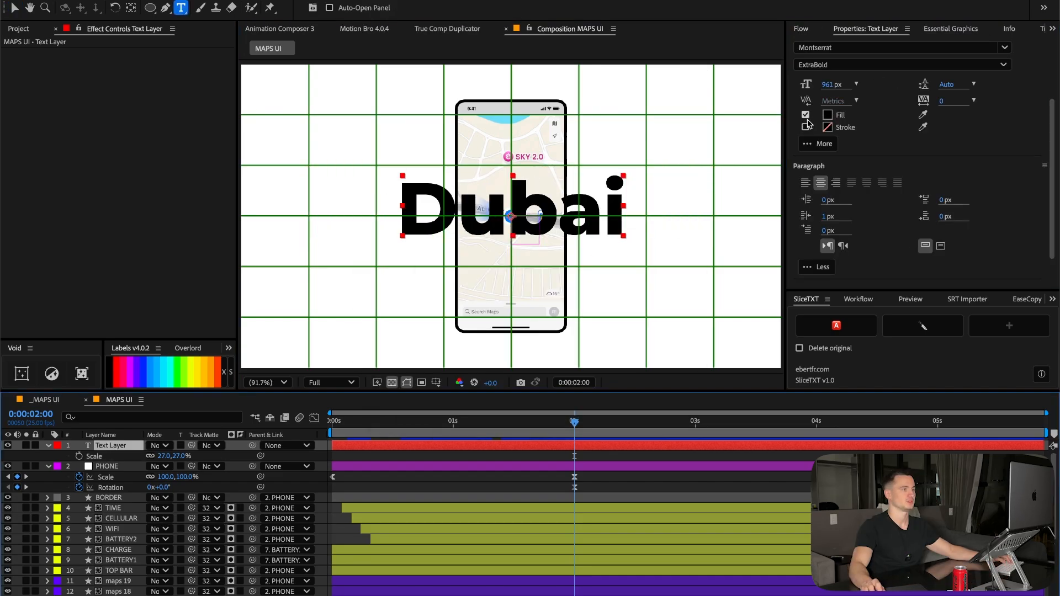
# Change the Dubai text's font to Proxima Nova Medium and return to the Selection tool.
pyautogui.click(850, 47)
pyautogui.write('proxima')
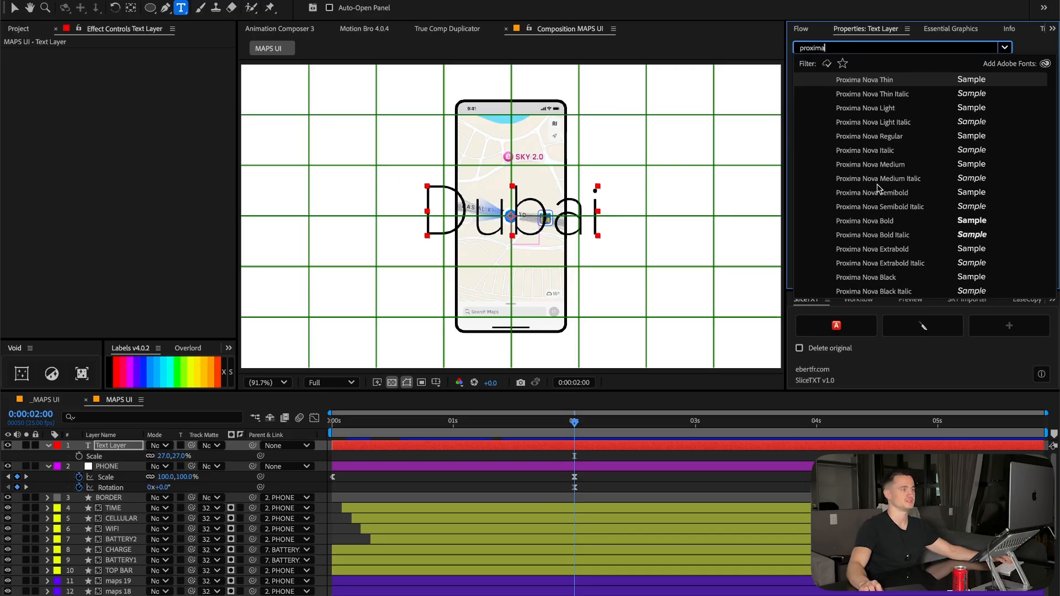
pyautogui.click(874, 165)
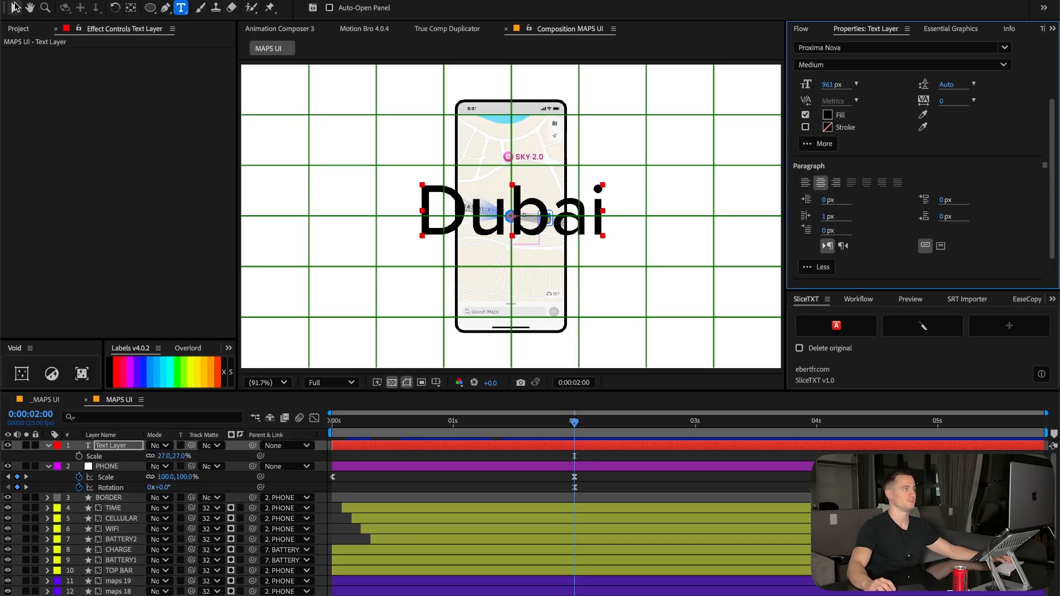
pyautogui.click(15, 7)
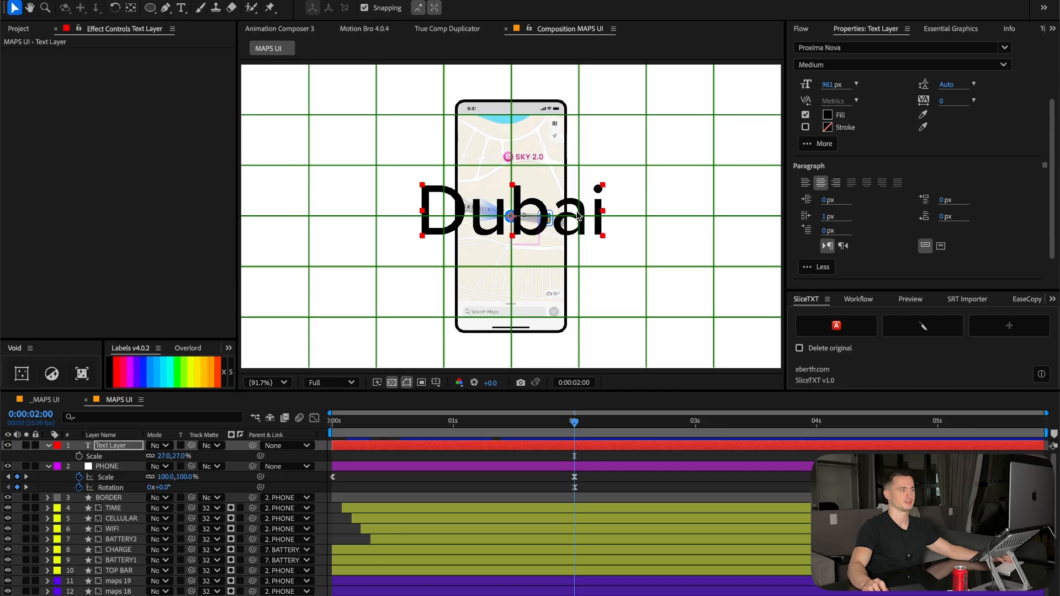
# Try off-centre placements of the Dubai text and recenter it in the composition with SliceTXT.
pyautogui.moveTo(521, 227); pyautogui.dragTo(633, 270)
pyautogui.press('y')
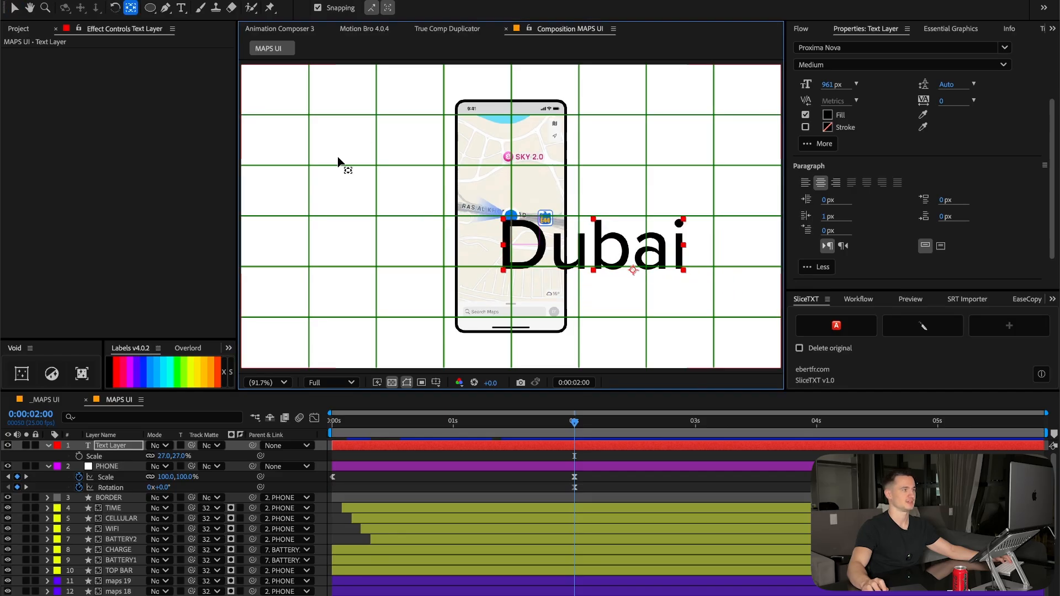
pyautogui.click(14, 7)
pyautogui.click(1014, 331)
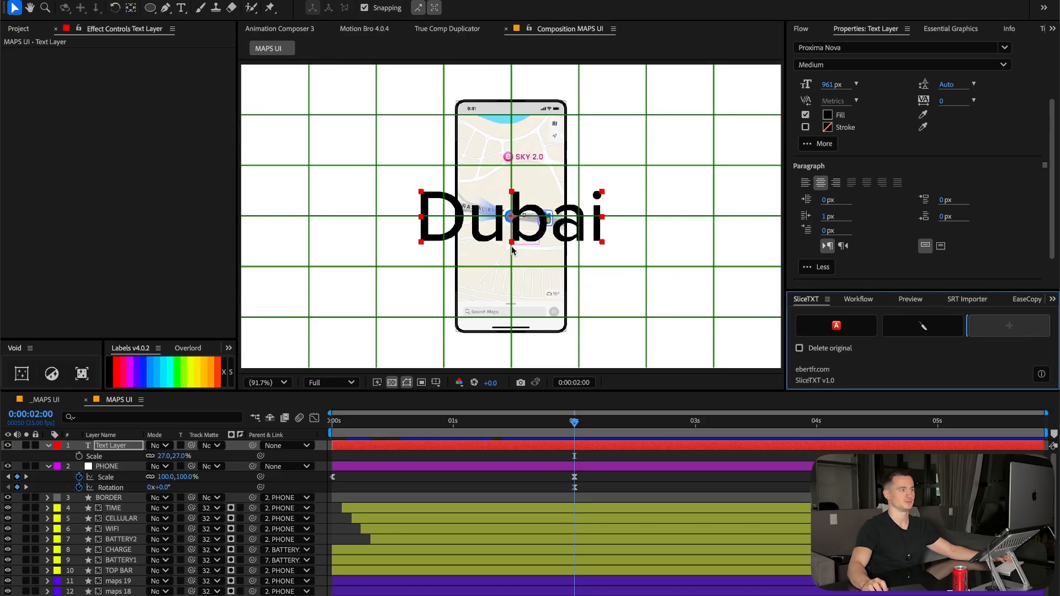
pyautogui.scroll(3, 630, 263)
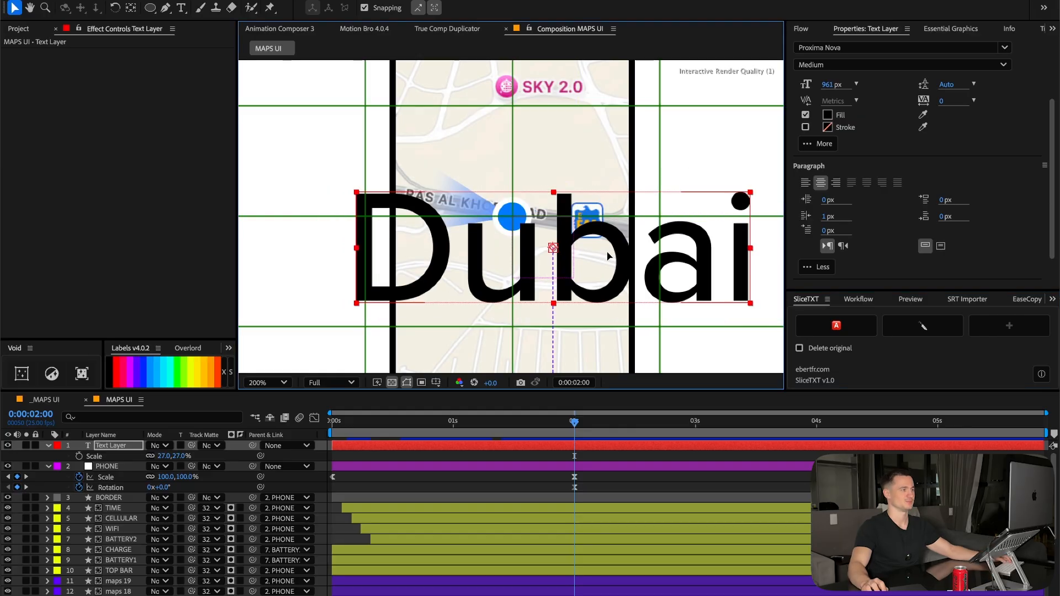
pyautogui.moveTo(607, 256); pyautogui.dragTo(567, 239)
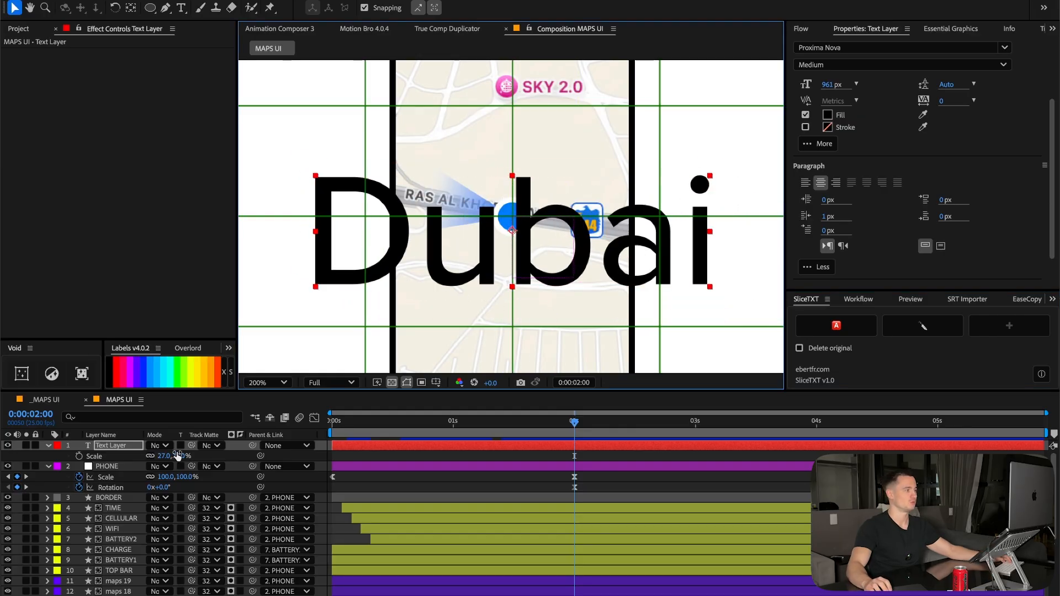
# Read the SliceTXT usage notes on creating, slicing and recentering text layers, and close them.
pyautogui.click(1040, 374)
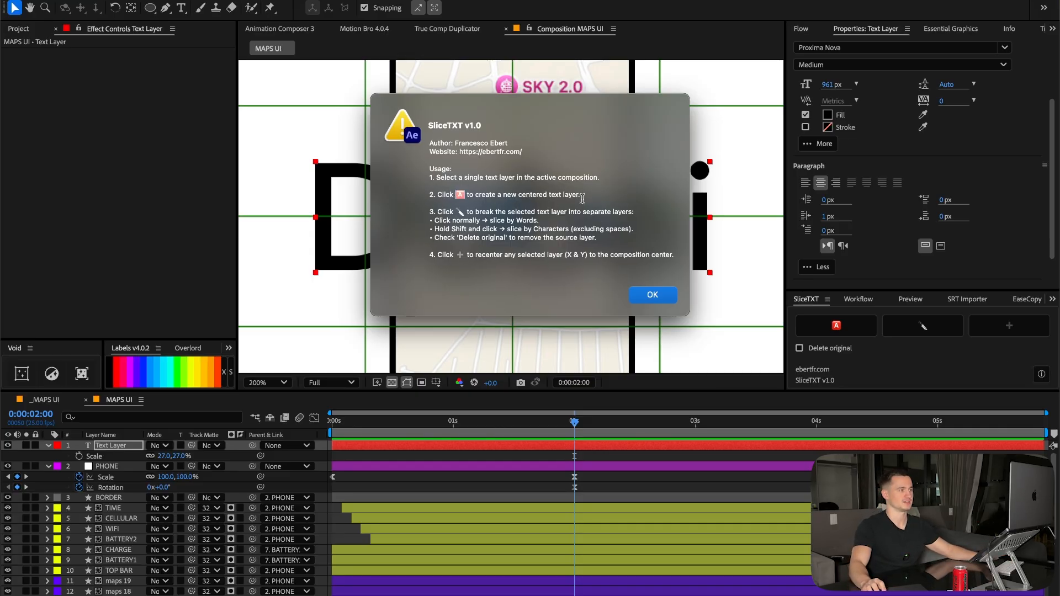
pyautogui.moveTo(582, 198); pyautogui.dragTo(352, 199)
pyautogui.click(457, 214)
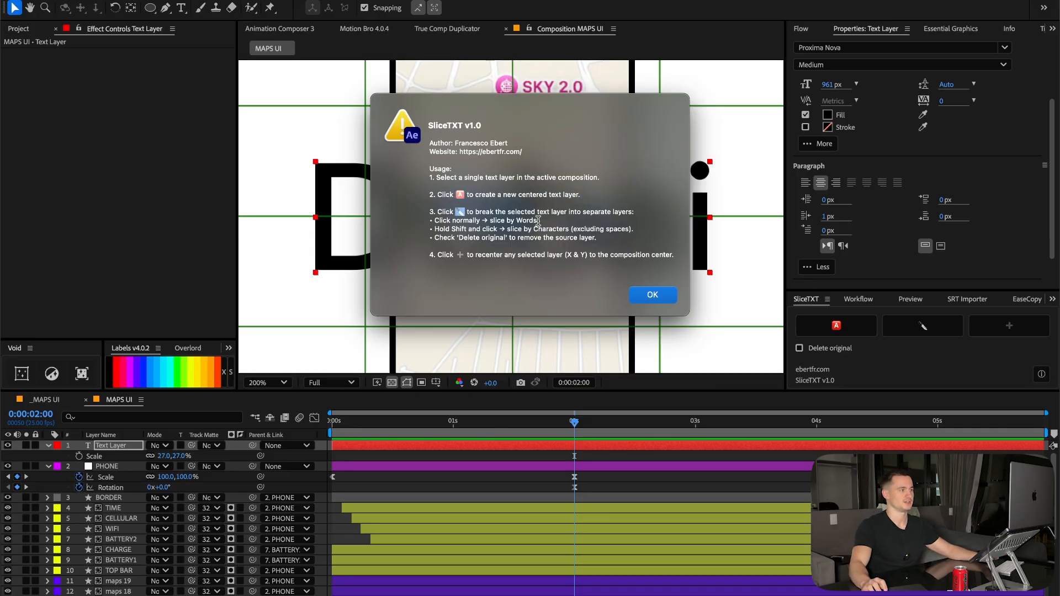
pyautogui.moveTo(546, 215); pyautogui.dragTo(401, 212)
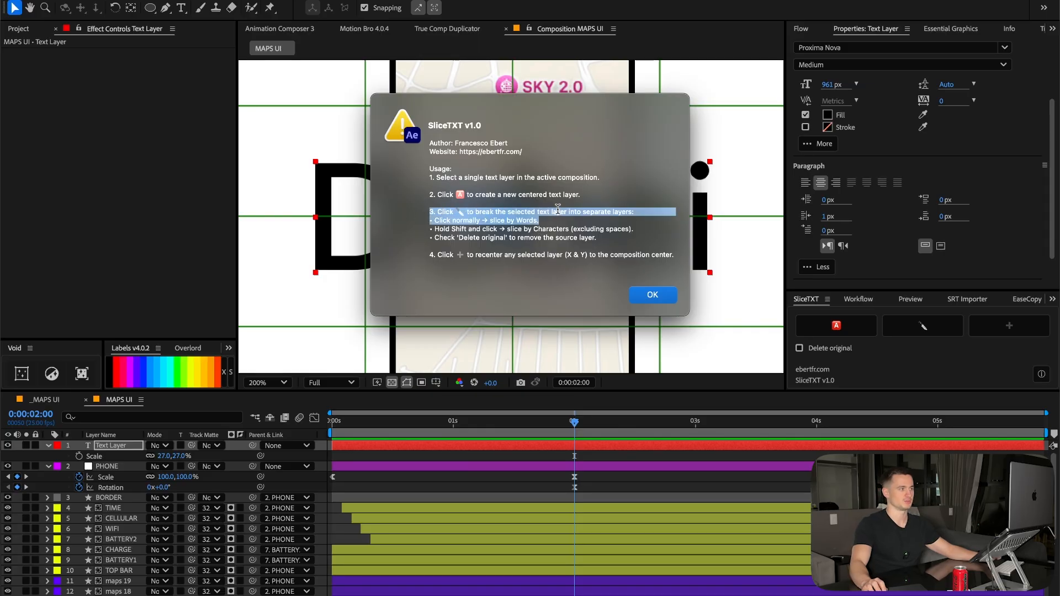
pyautogui.click(526, 216)
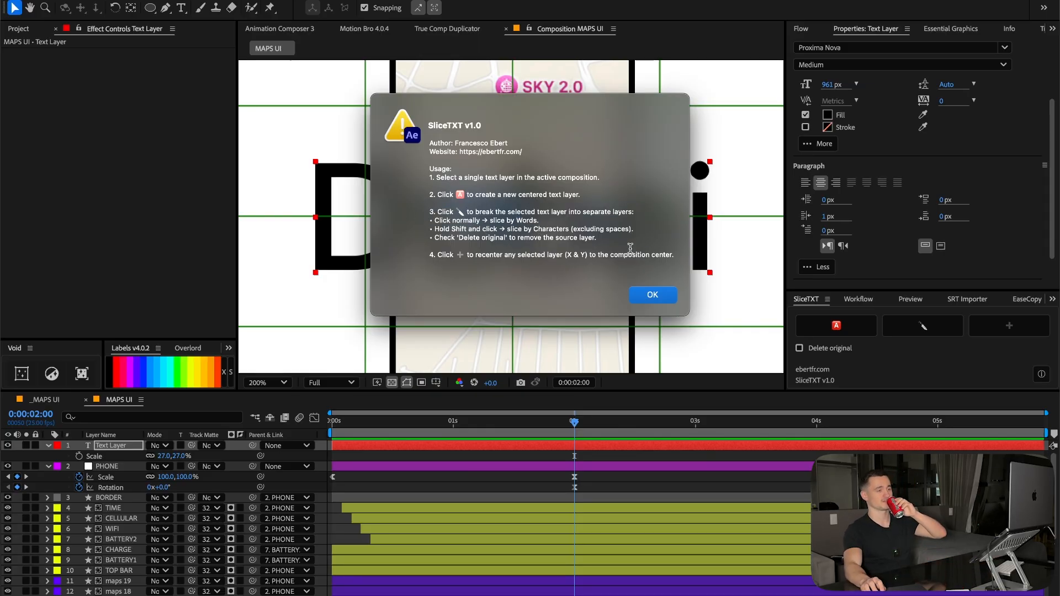
pyautogui.click(650, 295)
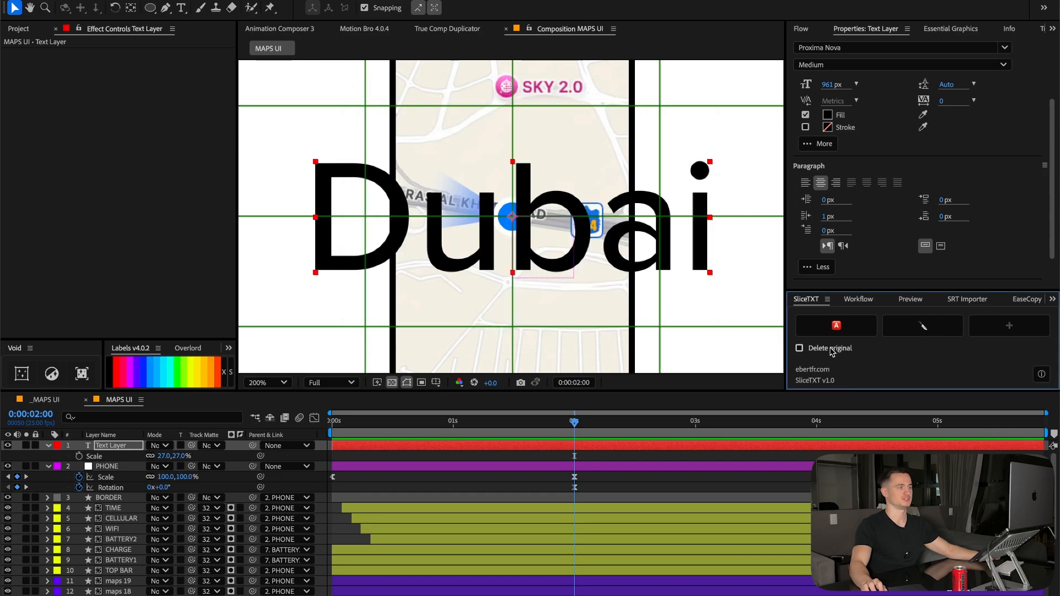
# Scale the Dubai text to 3% and place it just below the Search Maps text in the bottom menu.
pyautogui.click(132, 445)
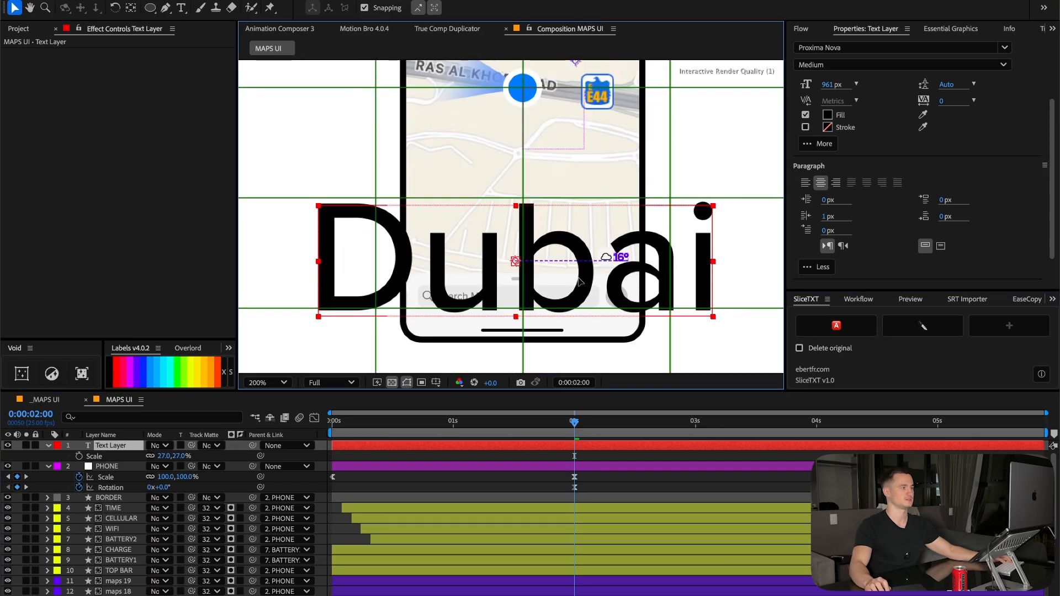
pyautogui.moveTo(620, 253); pyautogui.dragTo(619, 266)
pyautogui.moveTo(178, 456); pyautogui.dragTo(168, 456)
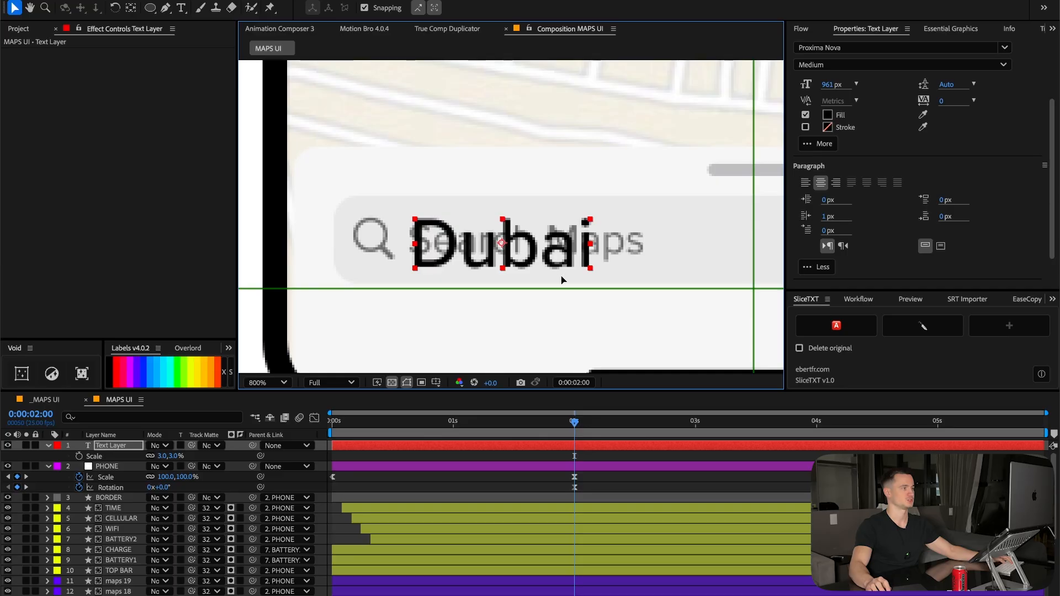
pyautogui.moveTo(588, 245); pyautogui.dragTo(603, 293)
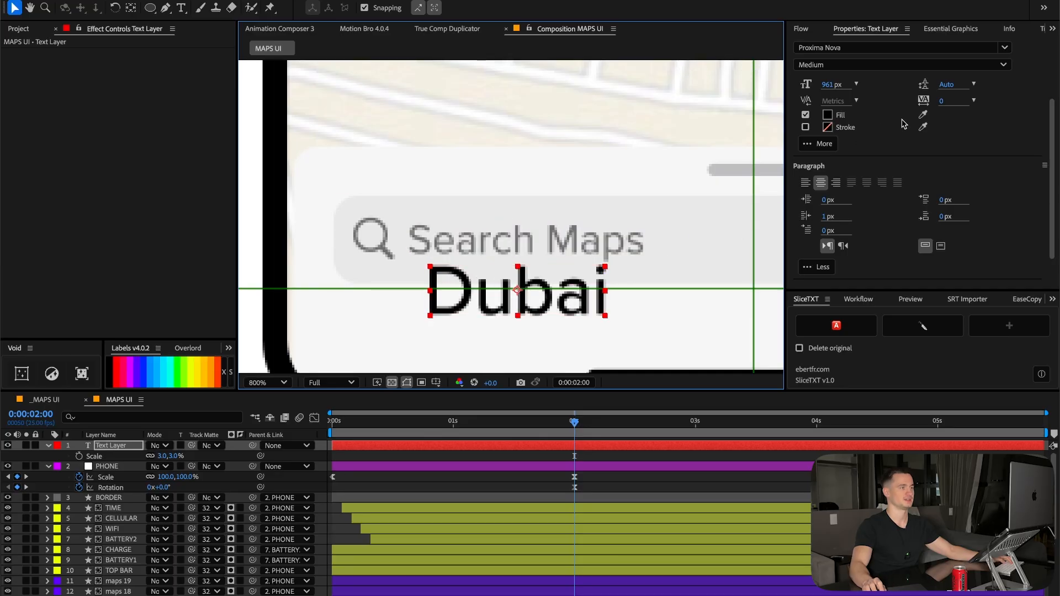
# Set the Dubai text's fill to the grey 888888 sampled from the Search Maps lettering.
pyautogui.click(827, 114)
pyautogui.click(809, 428)
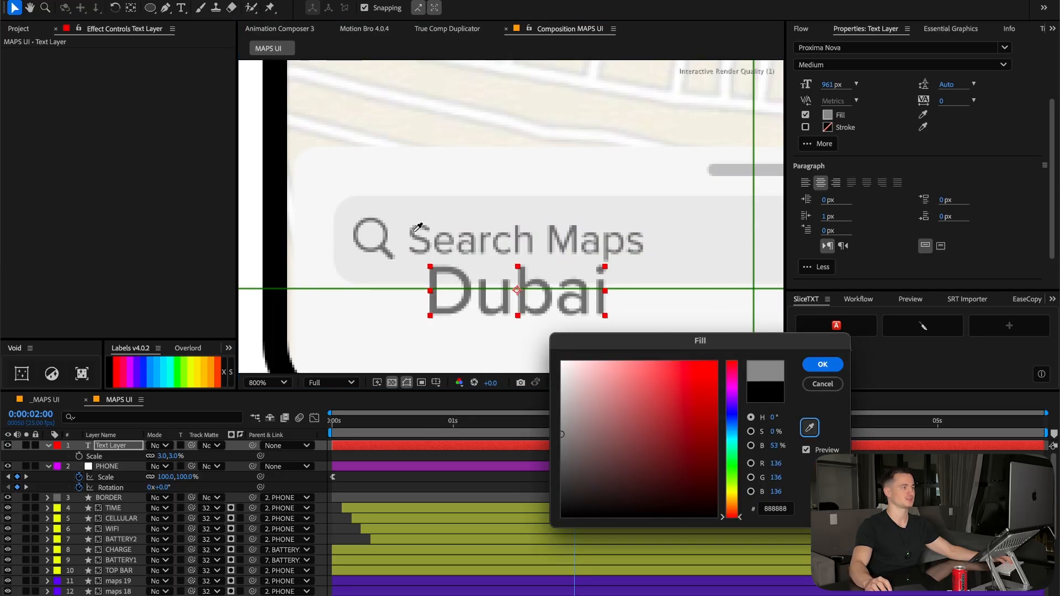
pyautogui.click(417, 227)
pyautogui.click(823, 364)
# Change the Dubai text's font style to Regular and select its layer.
pyautogui.click(883, 64)
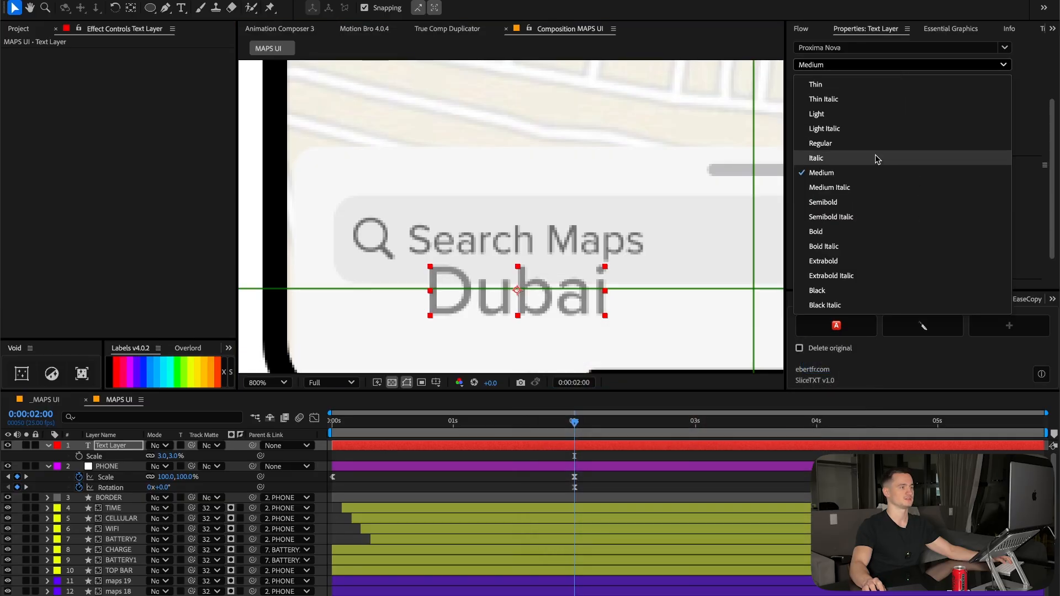
pyautogui.click(847, 144)
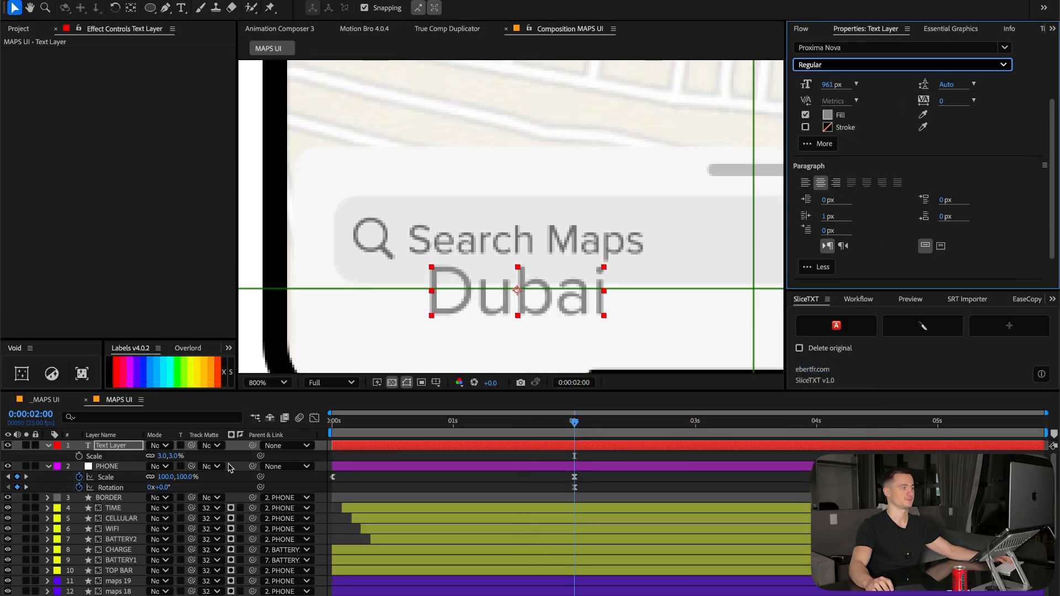
pyautogui.click(121, 451)
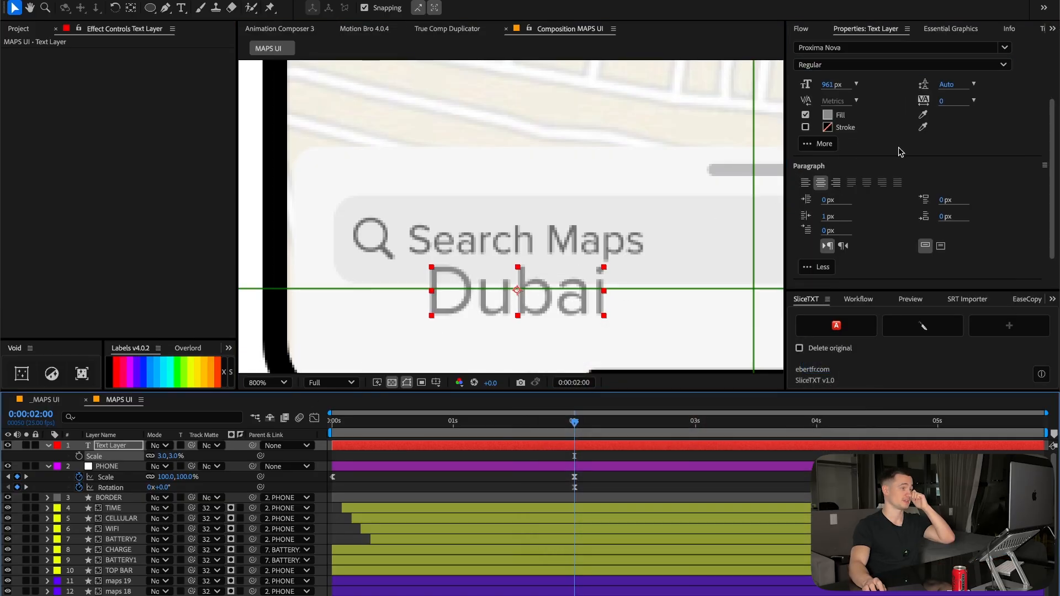
# Set the Dubai text's font style to Medium and its fill to black 000000.
pyautogui.click(826, 114)
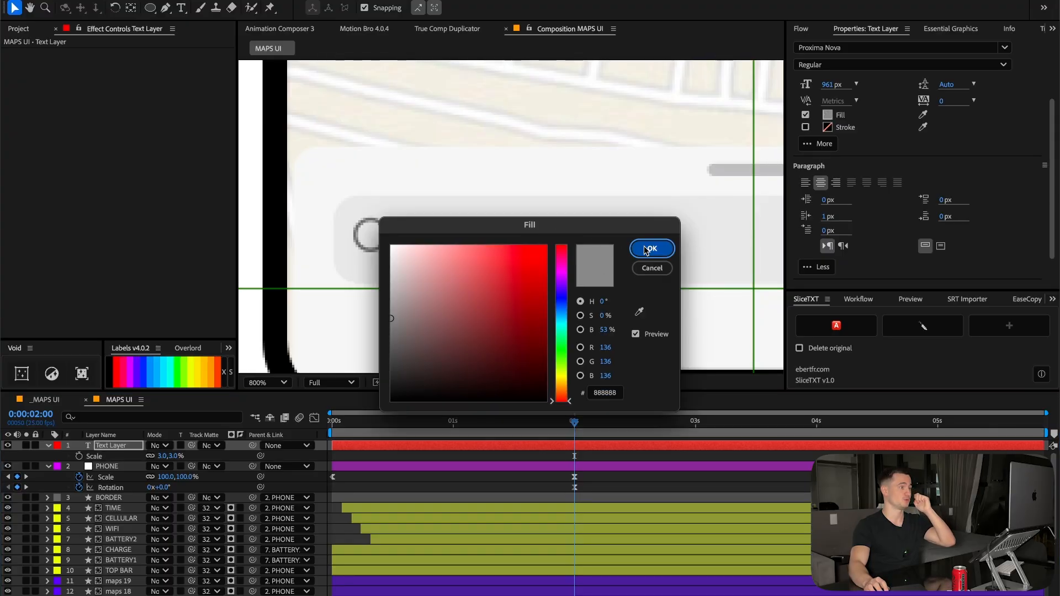
pyautogui.click(652, 249)
pyautogui.click(872, 64)
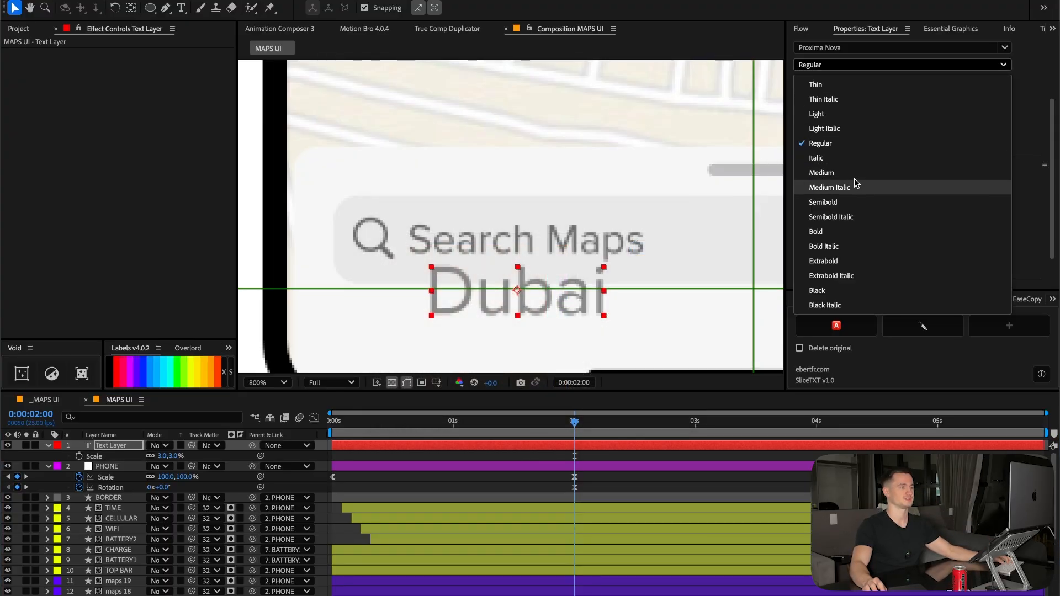
pyautogui.click(854, 175)
pyautogui.click(826, 115)
pyautogui.moveTo(773, 354); pyautogui.dragTo(773, 435)
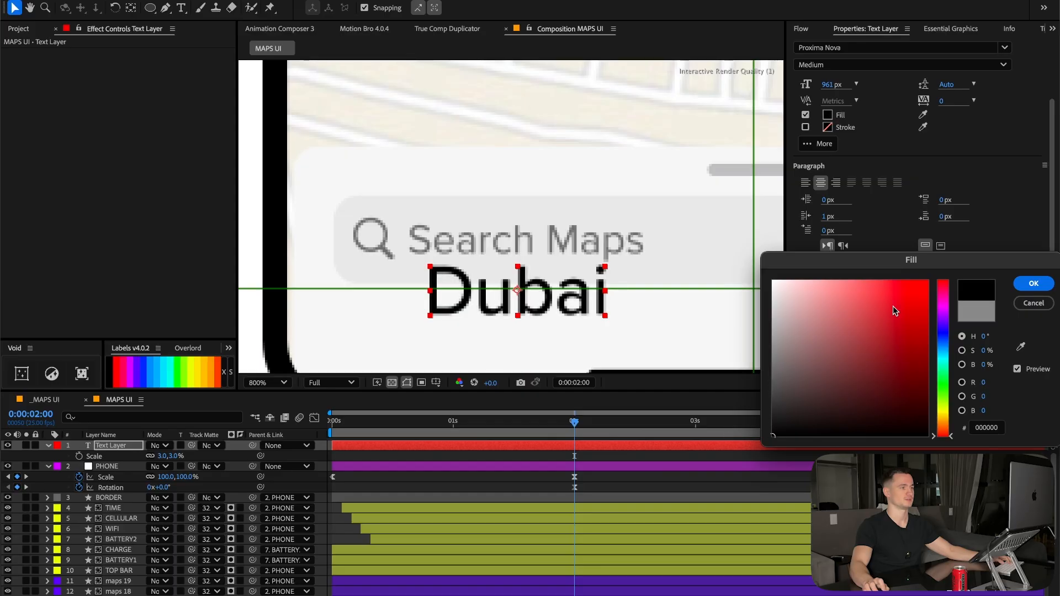
pyautogui.click(1033, 283)
pyautogui.click(139, 446)
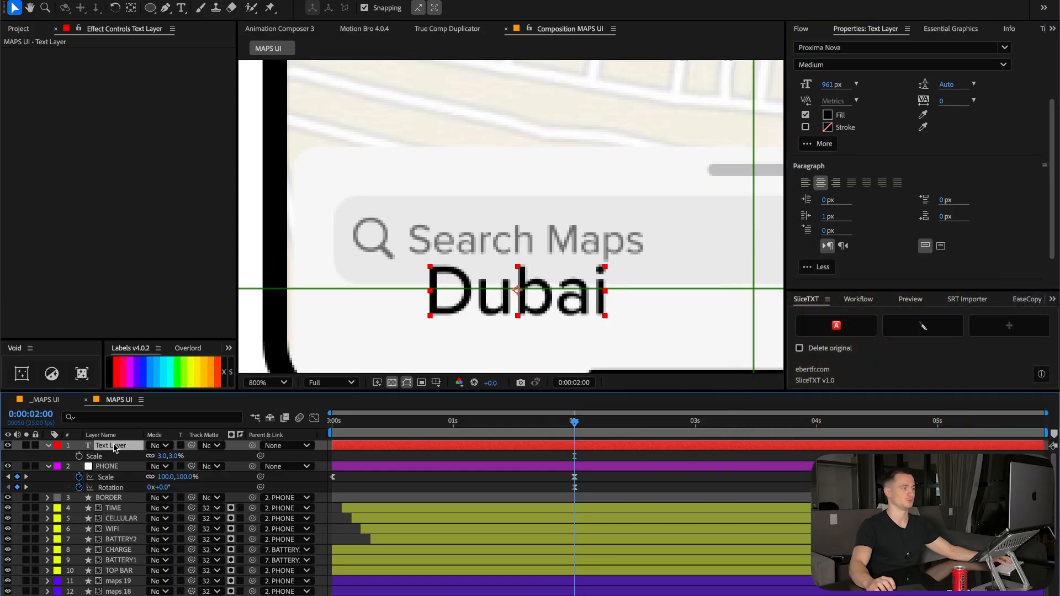
# Set the Dubai text to 200 px, fit it over the Search Maps lettering, and move its layer among the purple menu layers.
pyautogui.moveTo(831, 84); pyautogui.dragTo(832, 84)
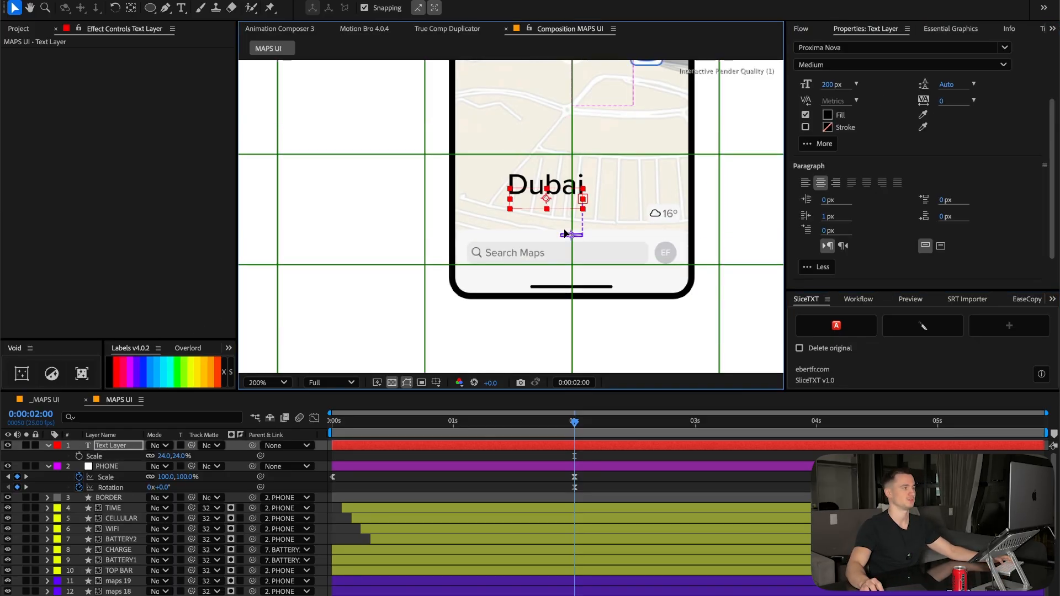
pyautogui.scroll(3, 550, 245)
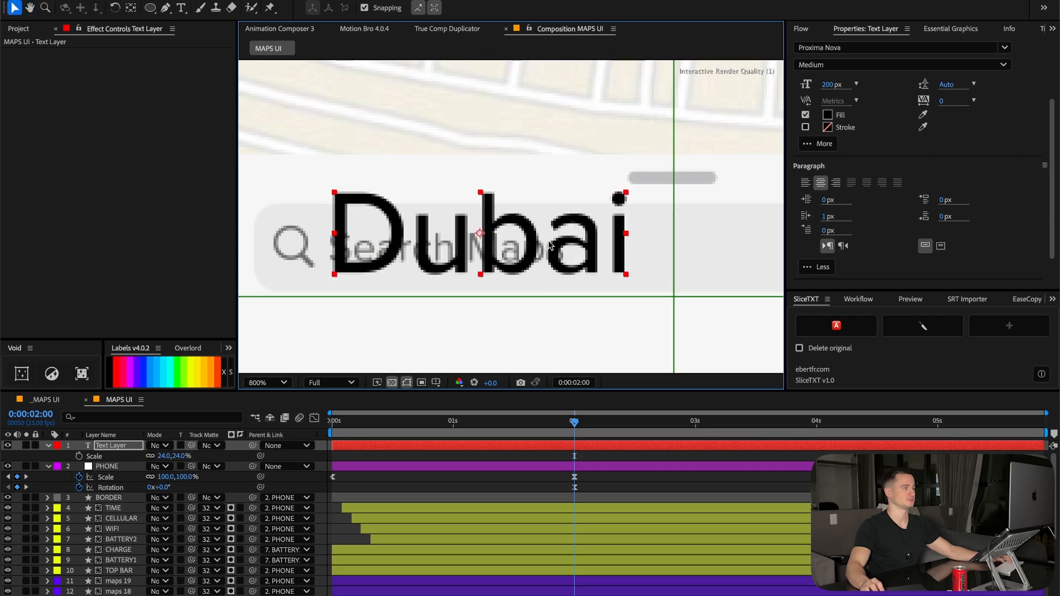
pyautogui.scroll(-5, 127, 458)
pyautogui.moveTo(125, 449); pyautogui.dragTo(130, 498)
pyautogui.click(121, 534)
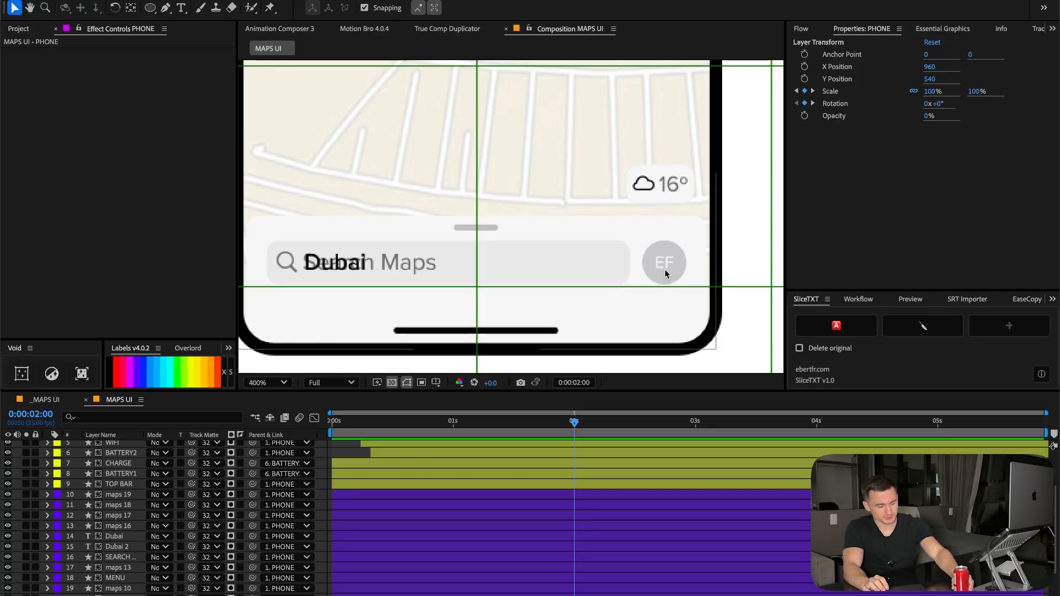
# Assign an orange label to the weather widget layers, maps 10 through maps 7.
pyautogui.moveTo(439, 280); pyautogui.dragTo(491, 277)
pyautogui.scroll(-5, 132, 514)
pyautogui.click(124, 523)
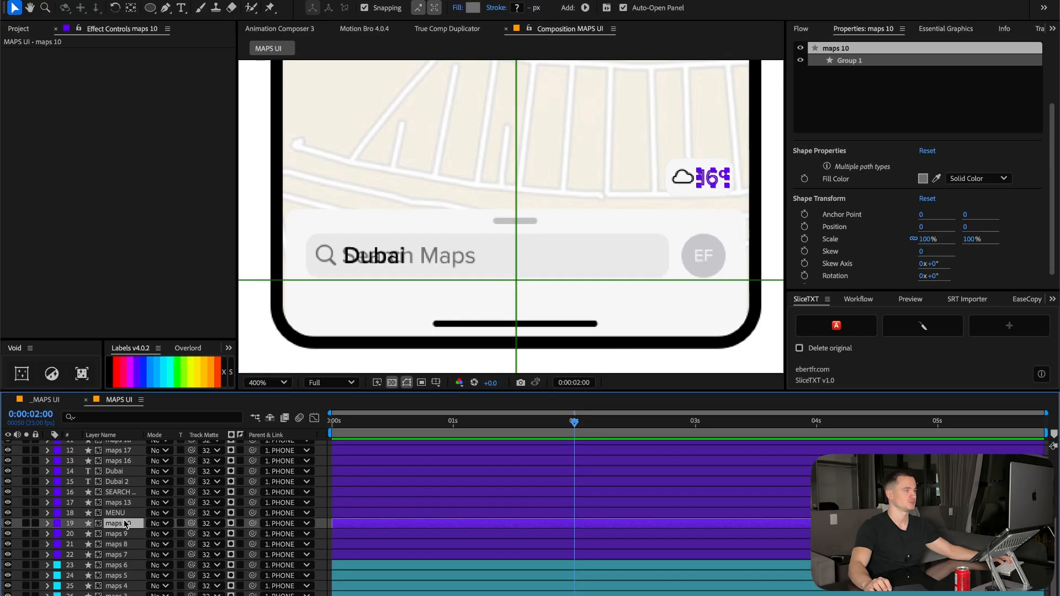
pyautogui.keyDown('shift'); pyautogui.click(119, 554); pyautogui.keyUp('shift')
pyautogui.click(123, 374)
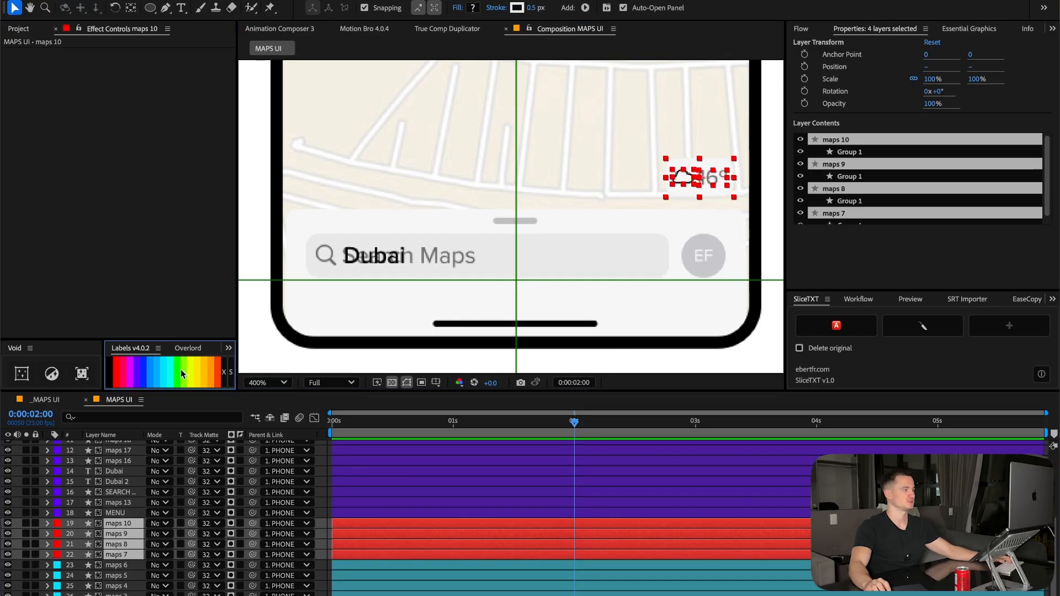
pyautogui.click(211, 377)
# Examine the theme options in the Labels settings.
pyautogui.click(135, 513)
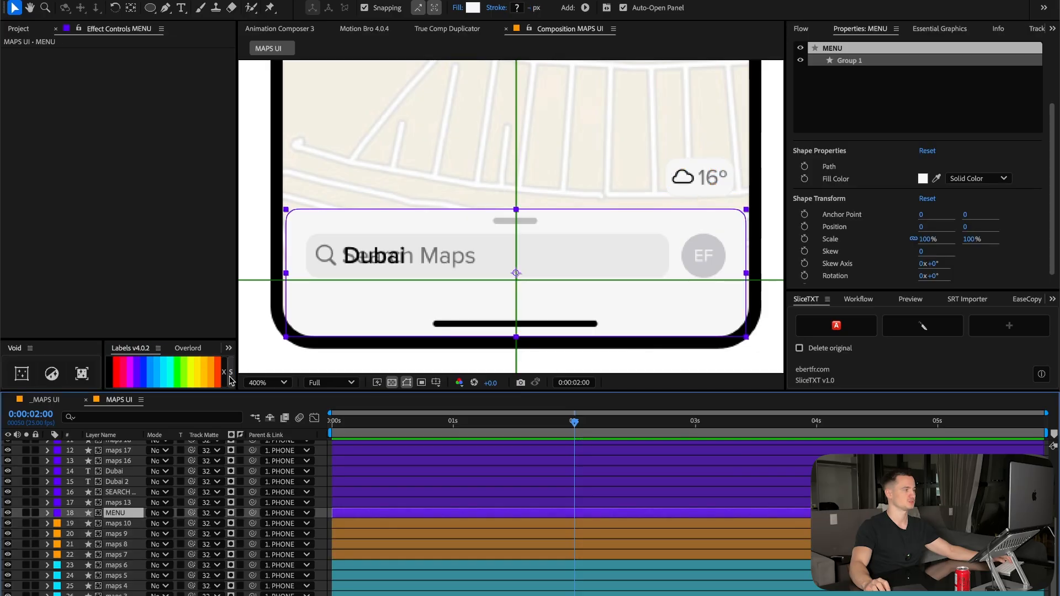
pyautogui.click(230, 372)
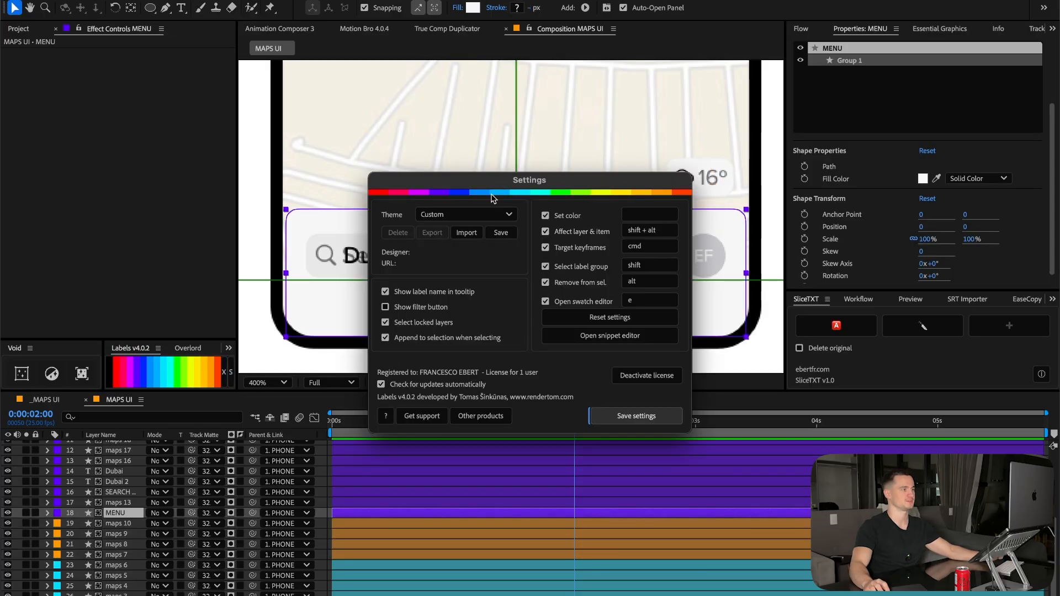
pyautogui.click(462, 215)
pyautogui.click(436, 228)
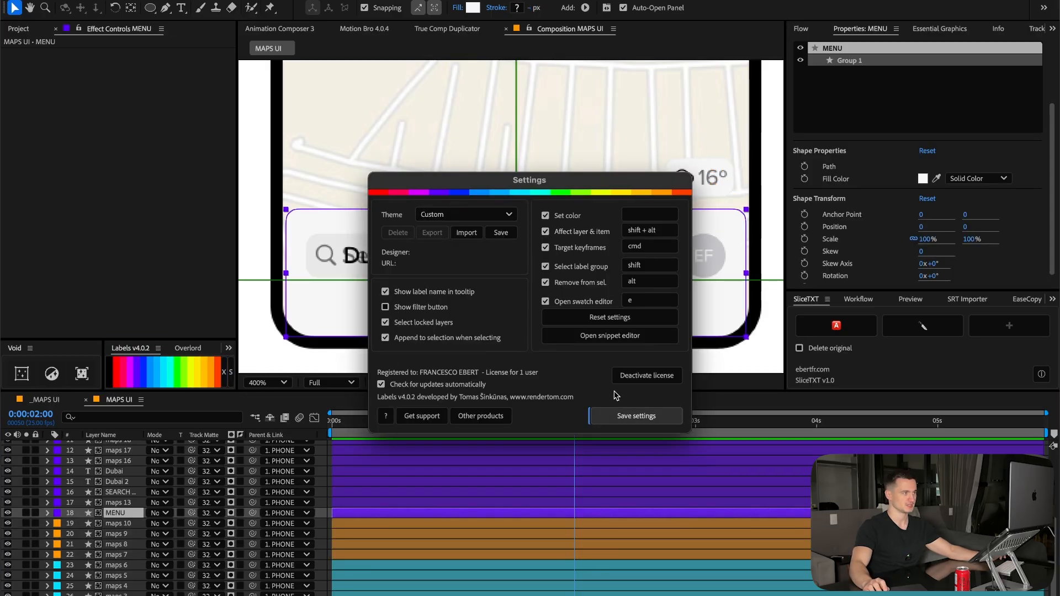
pyautogui.click(463, 210)
pyautogui.click(435, 223)
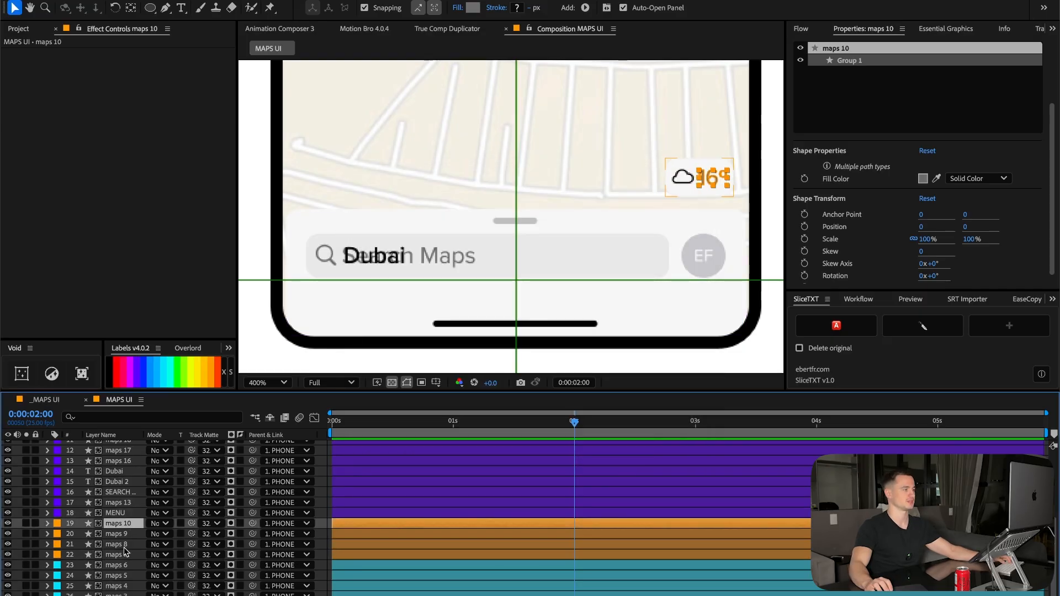
# Parent maps 10, 9 and 8 to WEATHER and keyframe WEATHER's position sliding from X 229.1 to 149.5 over about the first two seconds.
pyautogui.keyDown('shift'); pyautogui.click(125, 546); pyautogui.keyUp('shift')
pyautogui.moveTo(252, 524); pyautogui.dragTo(115, 554)
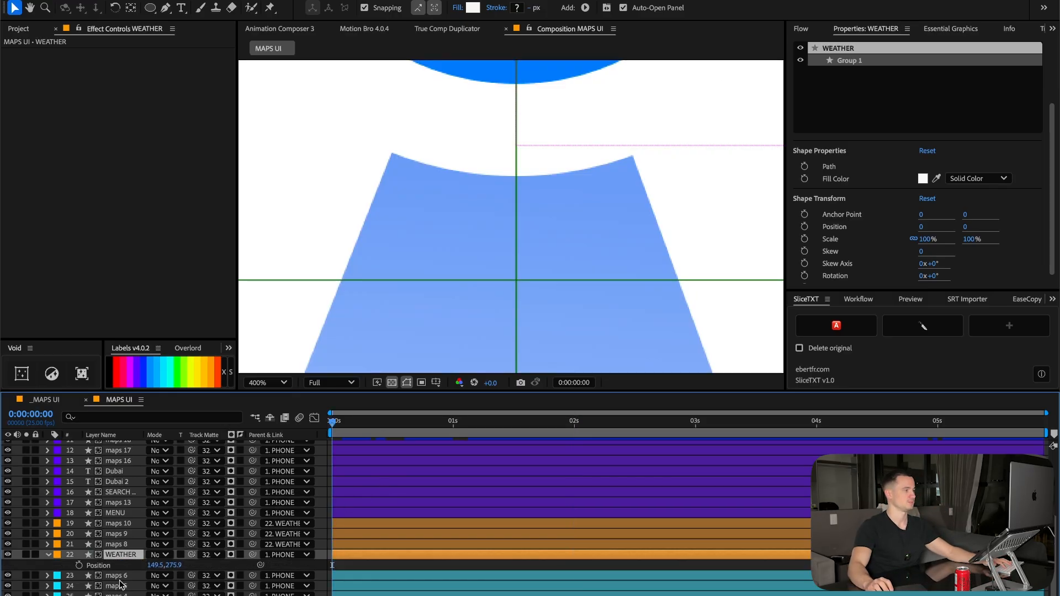
pyautogui.click(79, 565)
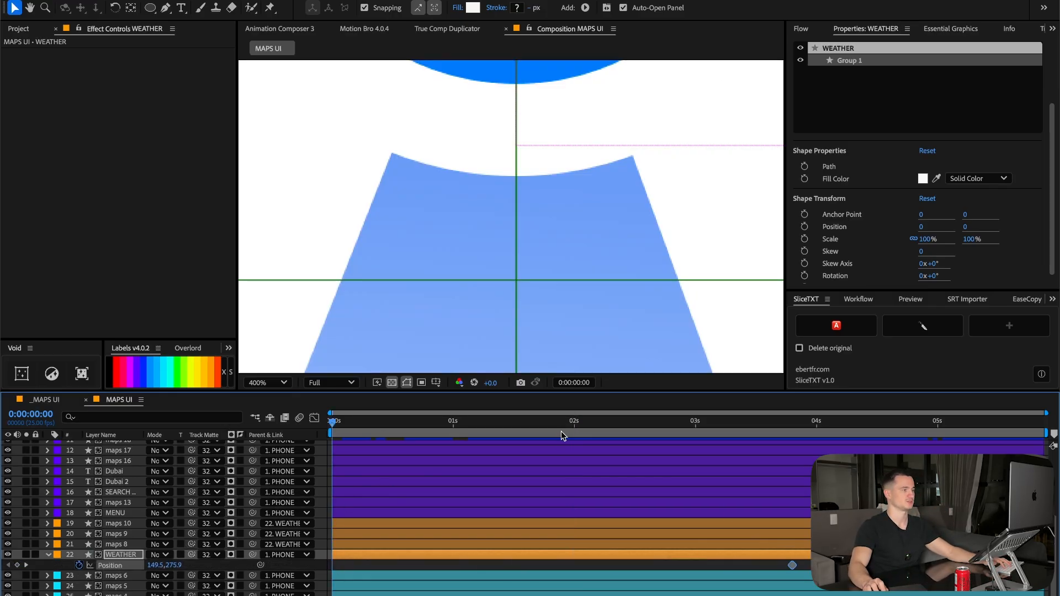
pyautogui.click(574, 425)
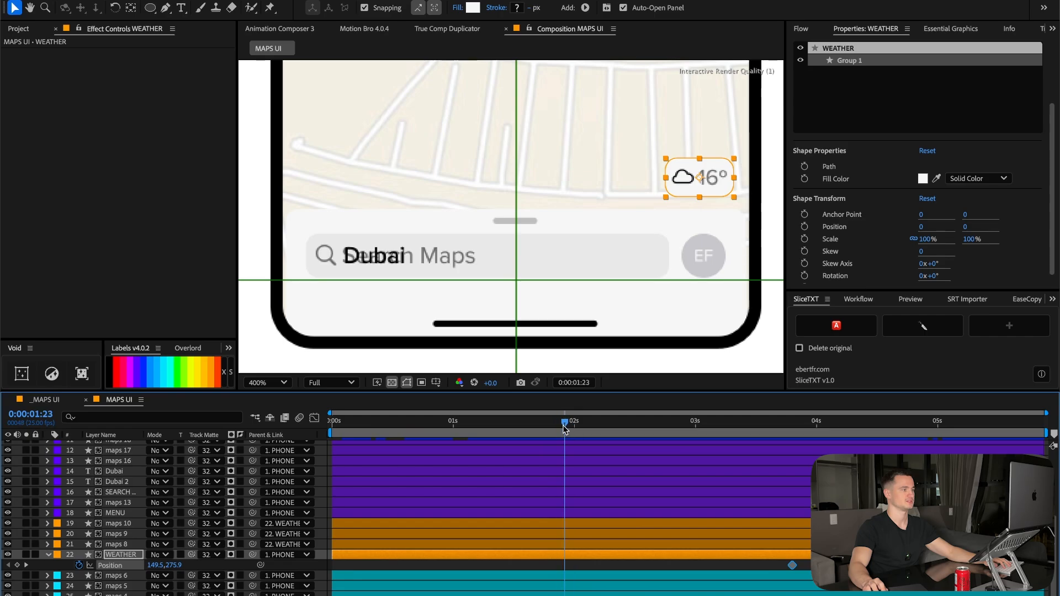
pyautogui.moveTo(157, 565); pyautogui.dragTo(187, 561)
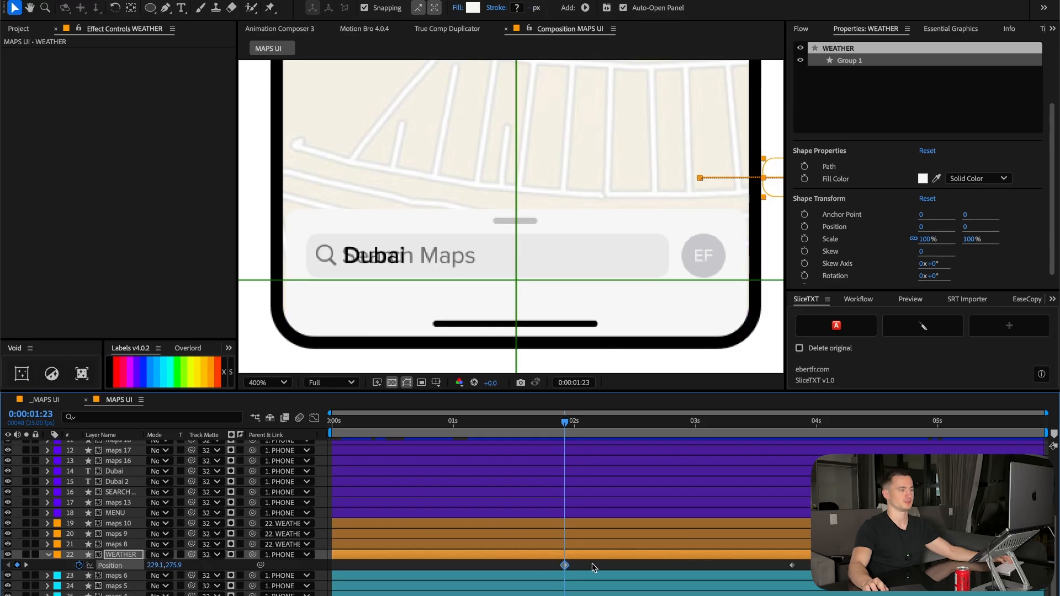
pyautogui.moveTo(564, 565); pyautogui.dragTo(334, 576)
pyautogui.moveTo(792, 567); pyautogui.dragTo(550, 574)
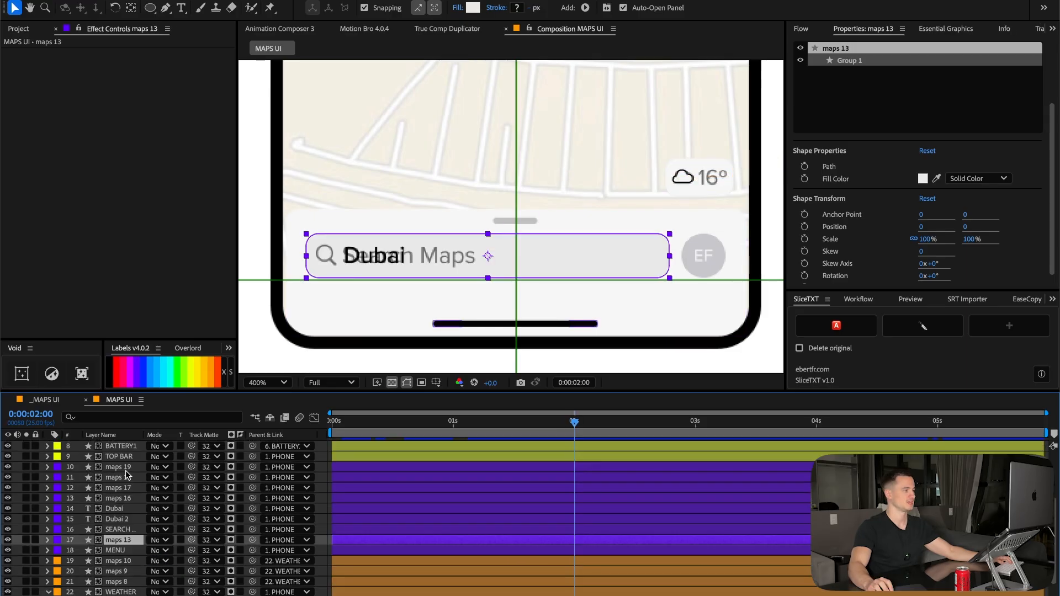
# Parent maps 13 through maps 19 to MENU and keyframe MENU's position rising from Y 464.9 at 0 s to 353.9 at 2 s.
pyautogui.keyDown('shift'); pyautogui.click(127, 468); pyautogui.keyUp('shift')
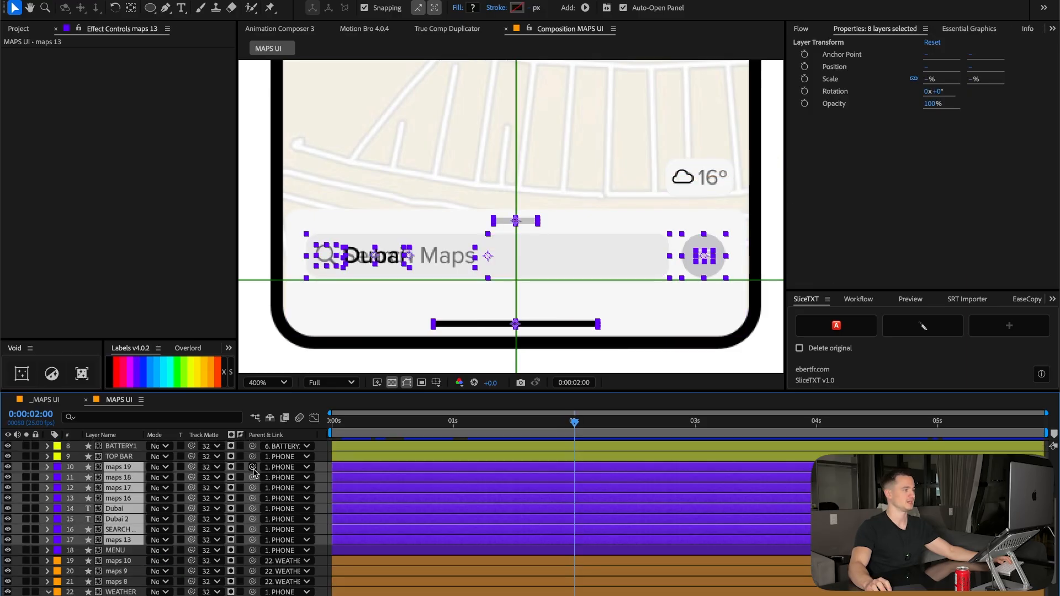
pyautogui.moveTo(253, 466); pyautogui.dragTo(131, 554)
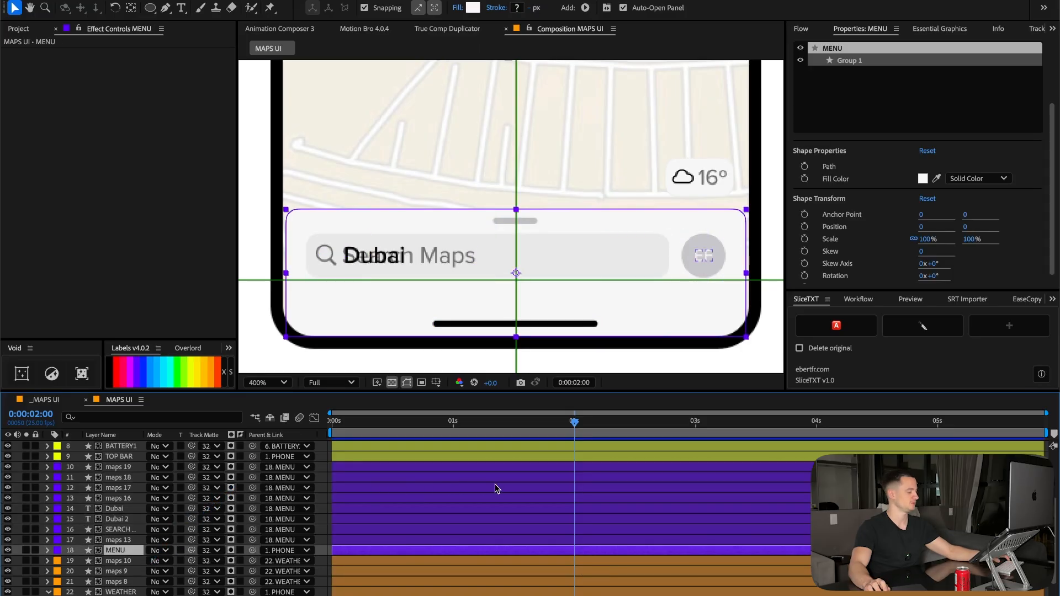
pyautogui.press('p')
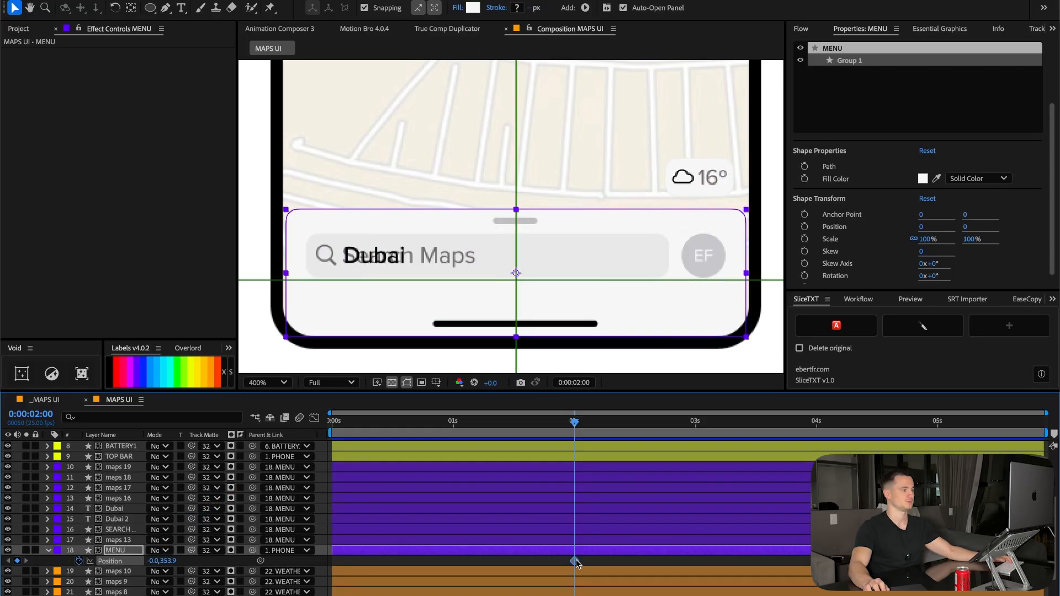
pyautogui.moveTo(170, 561); pyautogui.dragTo(231, 561)
pyautogui.rightClick(331, 561)
pyautogui.moveTo(375, 595)
pyautogui.click(512, 595)
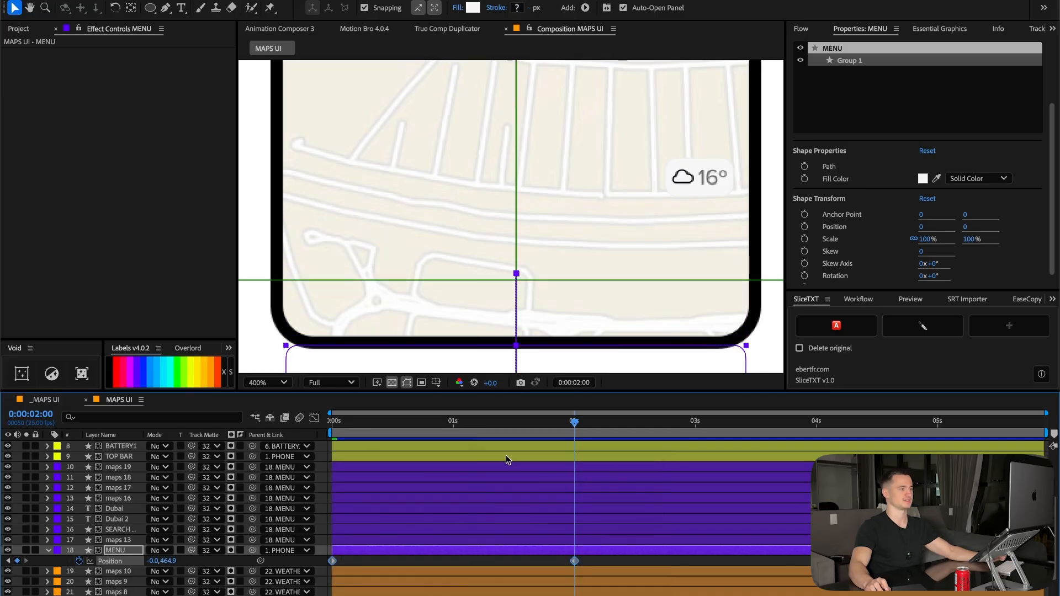
# Rename the Dubai 2 text layer as Search Maps.
pyautogui.click(114, 508)
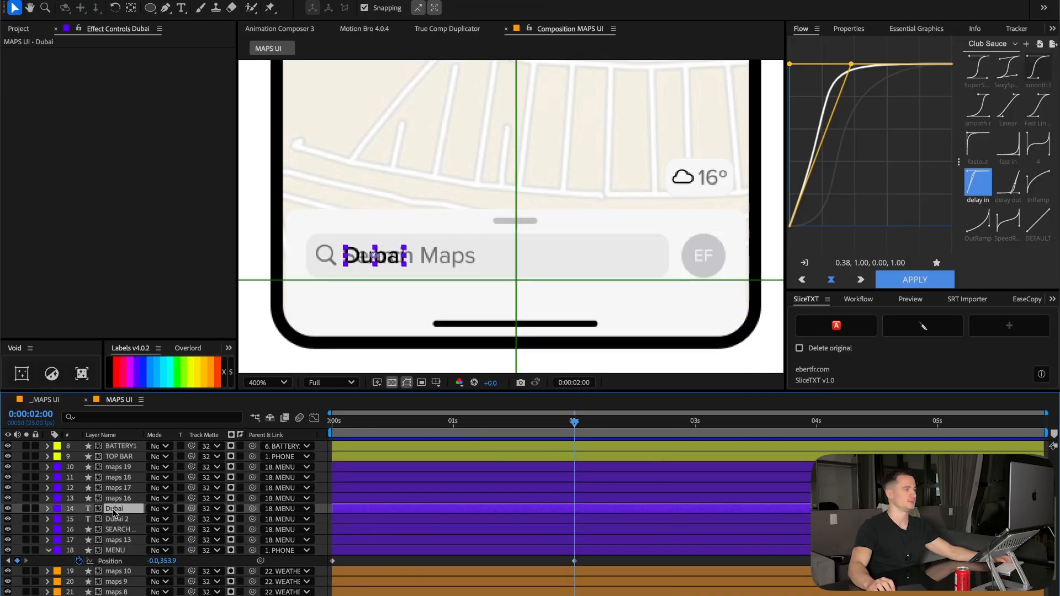
pyautogui.click(117, 519)
pyautogui.click(118, 509)
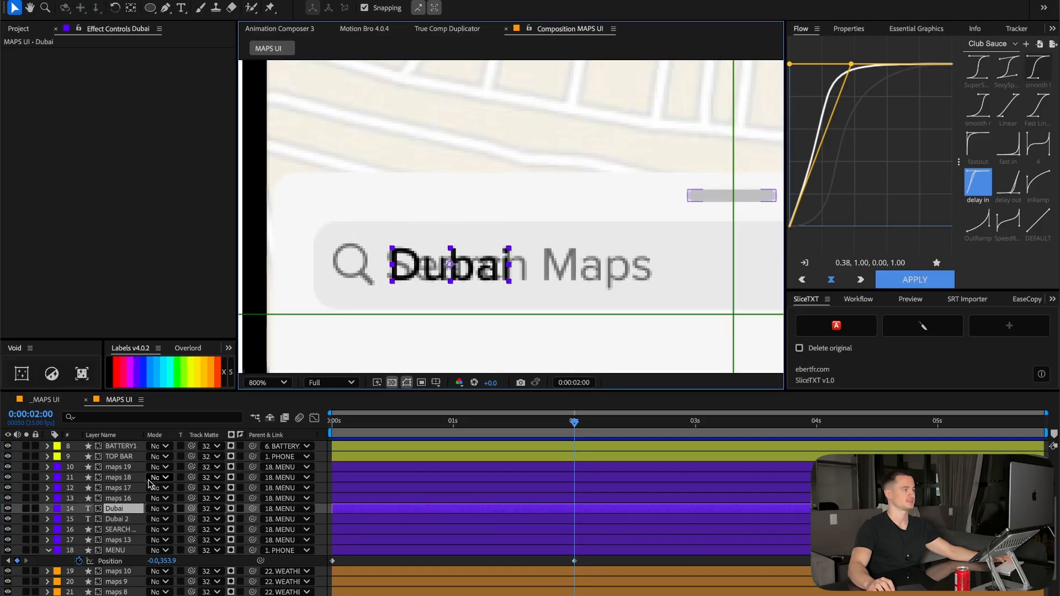
pyautogui.click(118, 520)
pyautogui.click(122, 529)
pyautogui.click(112, 519)
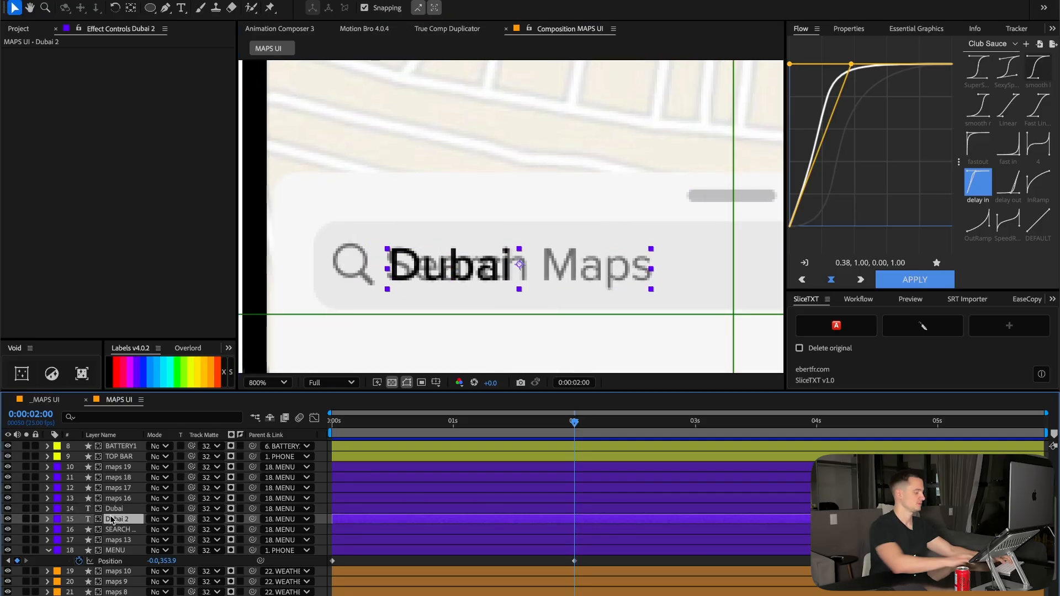
pyautogui.write('Search Maps')
pyautogui.press('Return')
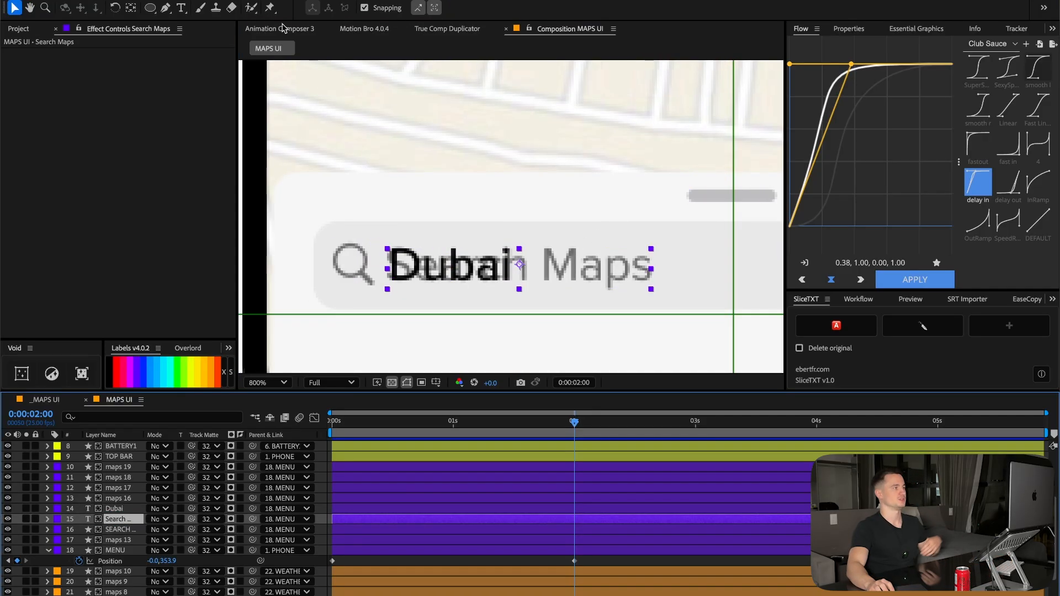
# Apply a character transition from Animation Composer's Text Presets to the Search Maps layer as an In animation.
pyautogui.click(280, 29)
pyautogui.click(253, 68)
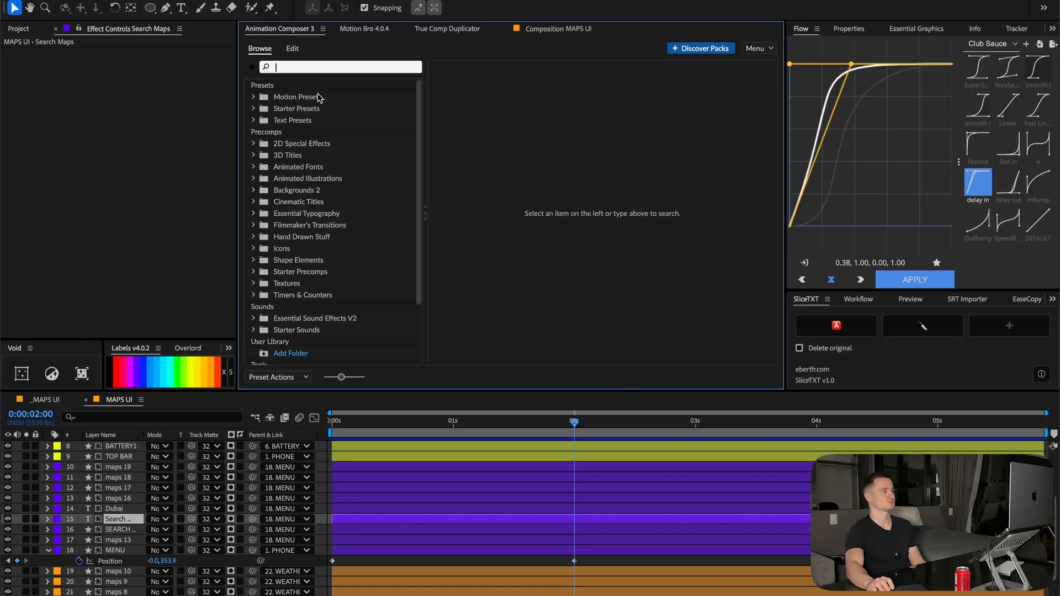
pyautogui.click(253, 120)
pyautogui.click(321, 131)
pyautogui.click(265, 132)
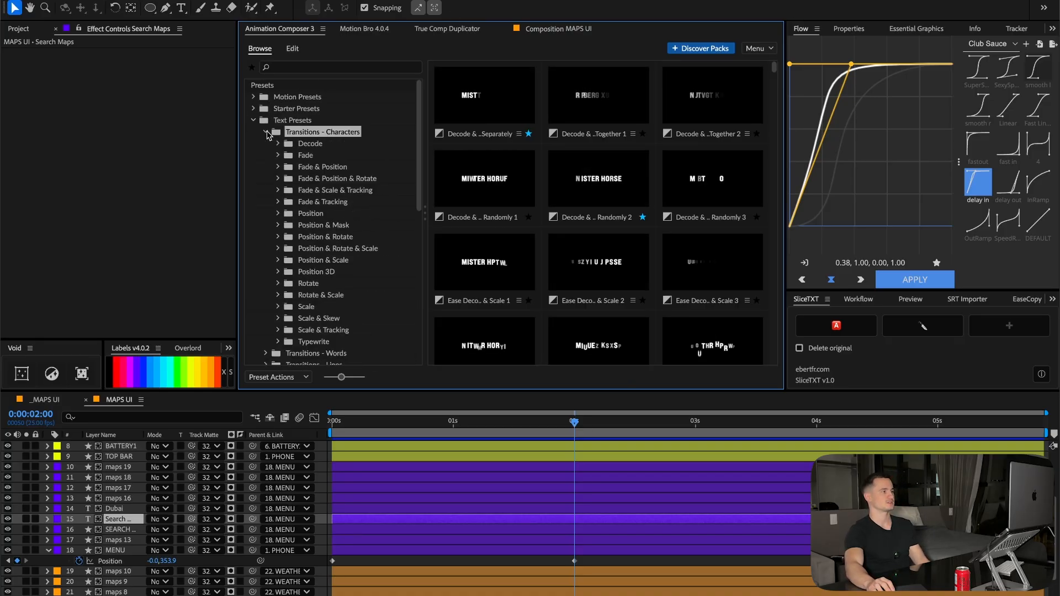
pyautogui.scroll(-5, 662, 276)
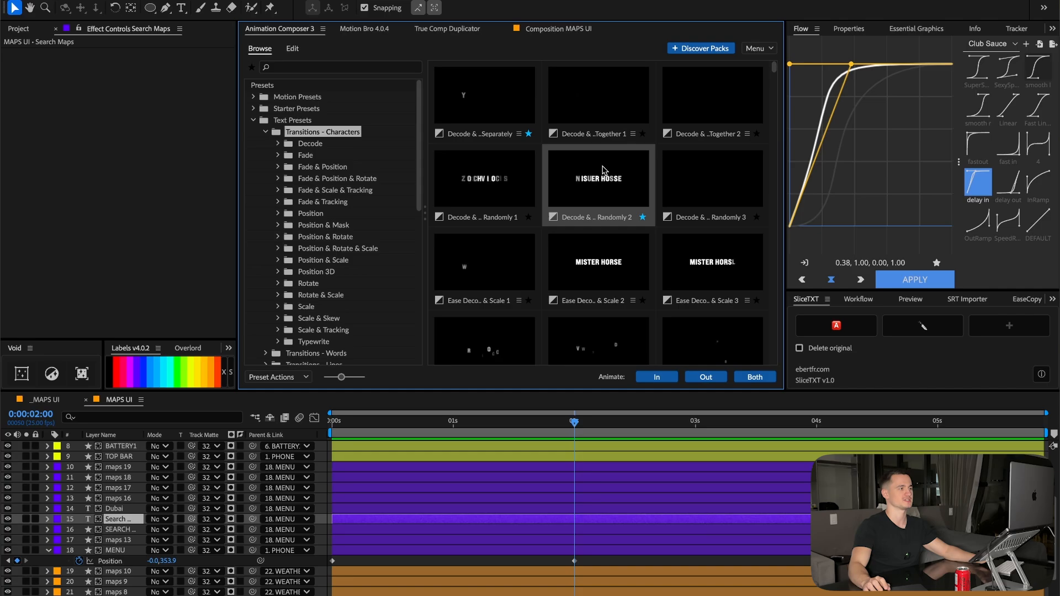
pyautogui.click(657, 377)
# Try starting the Search Maps layer at about 1.3 s and inspect the settings of its In transition preset.
pyautogui.moveTo(574, 423); pyautogui.dragTo(526, 436)
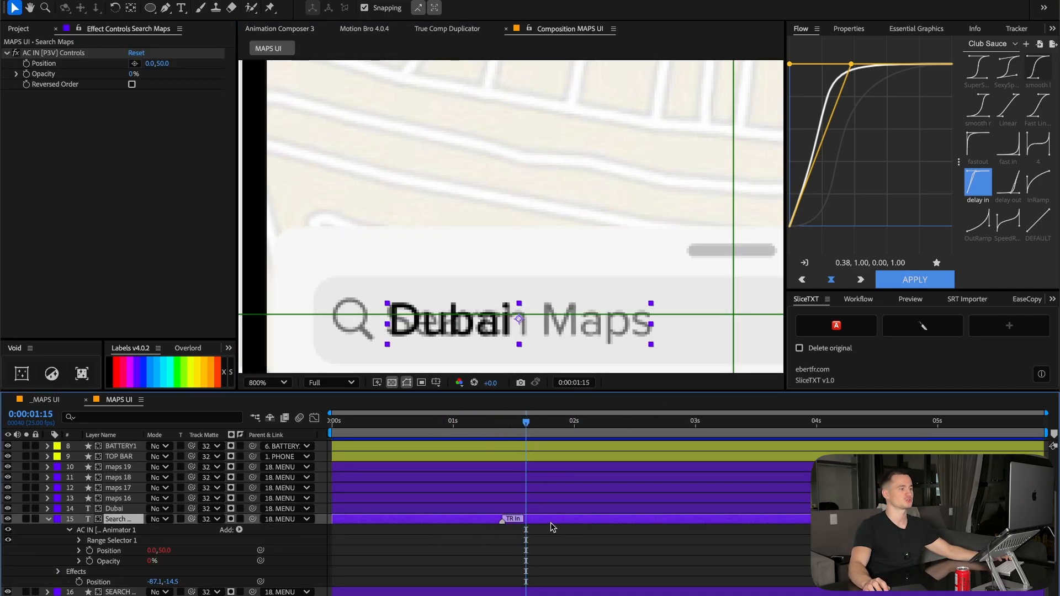
pyautogui.moveTo(551, 521); pyautogui.dragTo(706, 520)
pyautogui.moveTo(535, 433)
pyautogui.mouseDown()
pyautogui.moveTo(522, 434)
pyautogui.moveTo(572, 434)
pyautogui.moveTo(540, 434)
pyautogui.mouseUp()
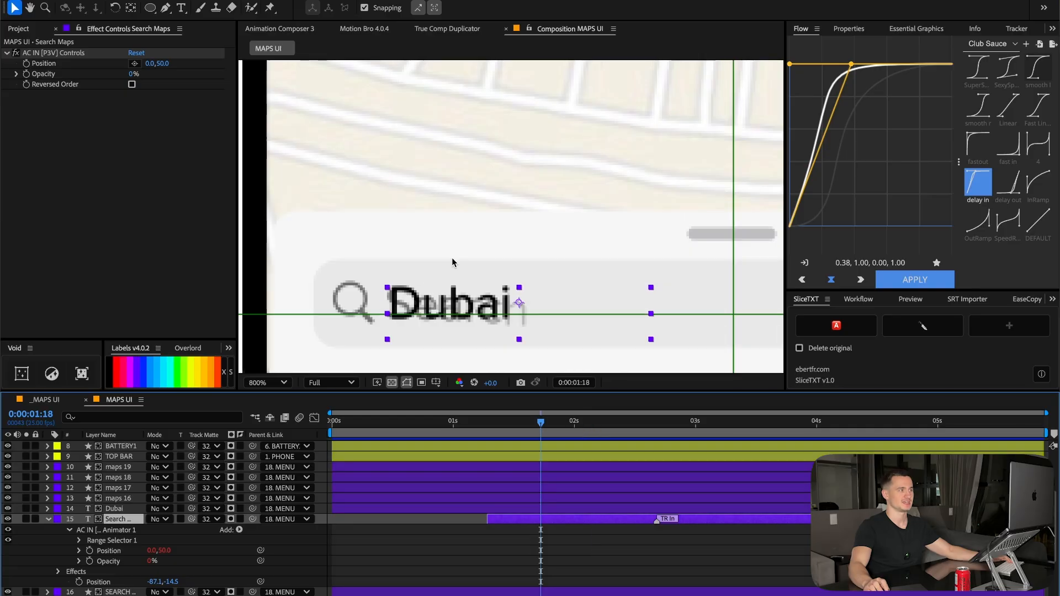
pyautogui.click(278, 30)
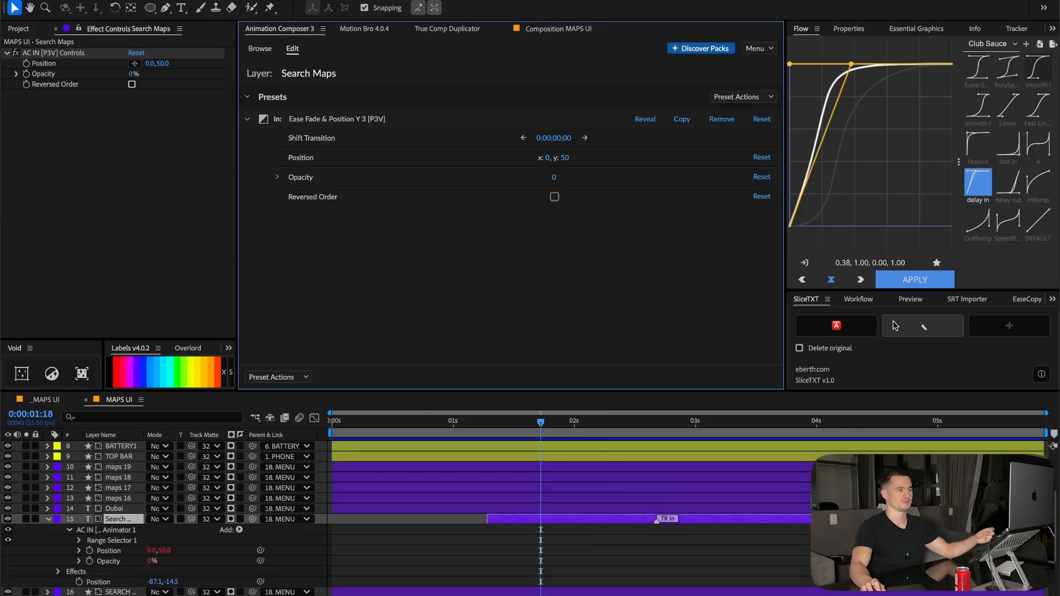
pyautogui.moveTo(546, 519); pyautogui.dragTo(391, 526)
# Set the Dubai text's fill to the grey 6C6C6C and preview it at 2 s.
pyautogui.moveTo(535, 425); pyautogui.dragTo(574, 424)
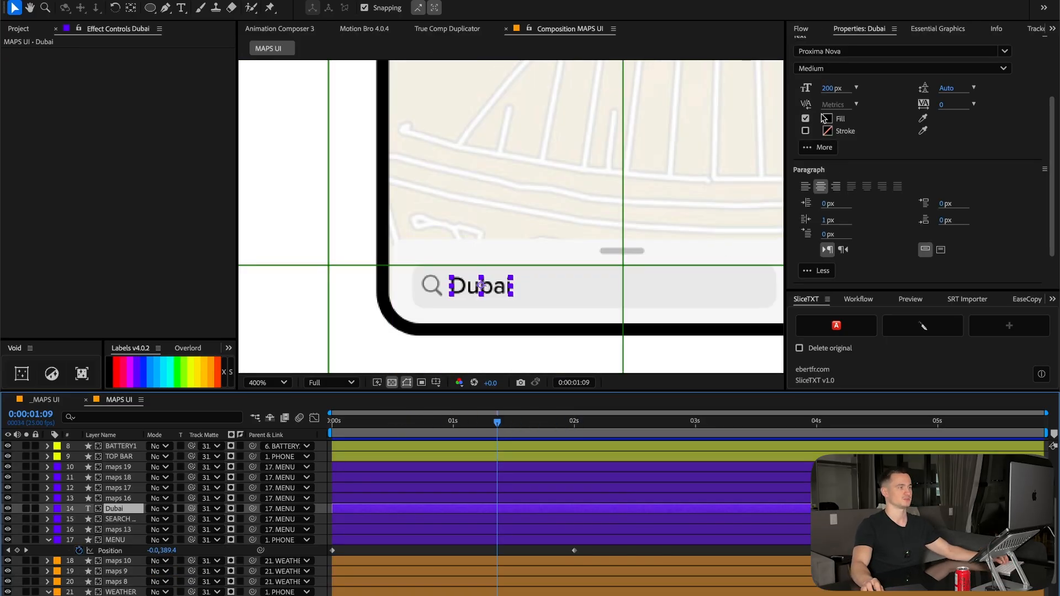
pyautogui.click(826, 118)
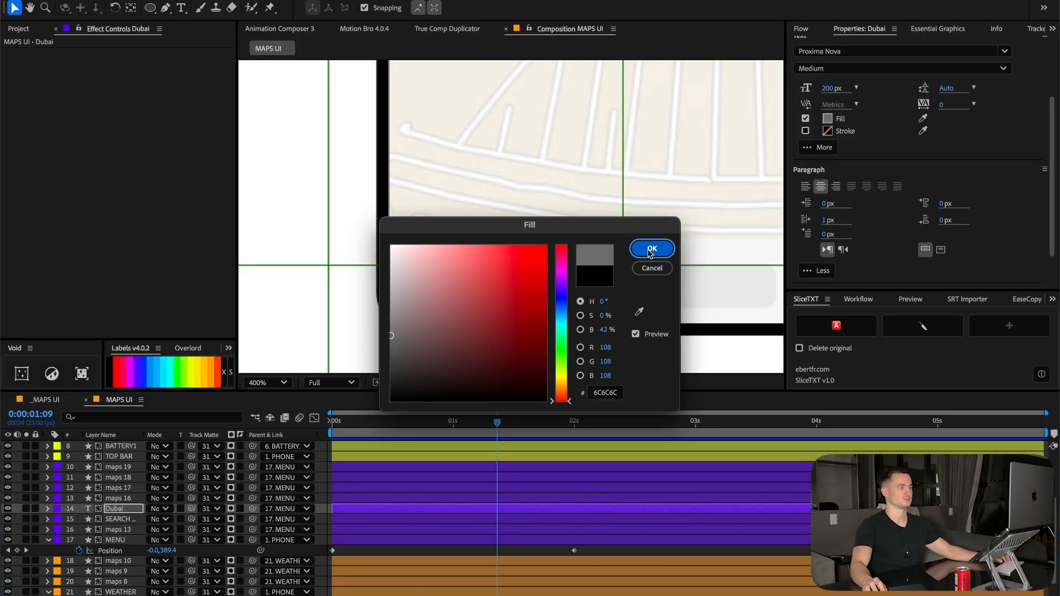
pyautogui.click(643, 246)
pyautogui.moveTo(604, 425); pyautogui.dragTo(574, 431)
pyautogui.click(937, 365)
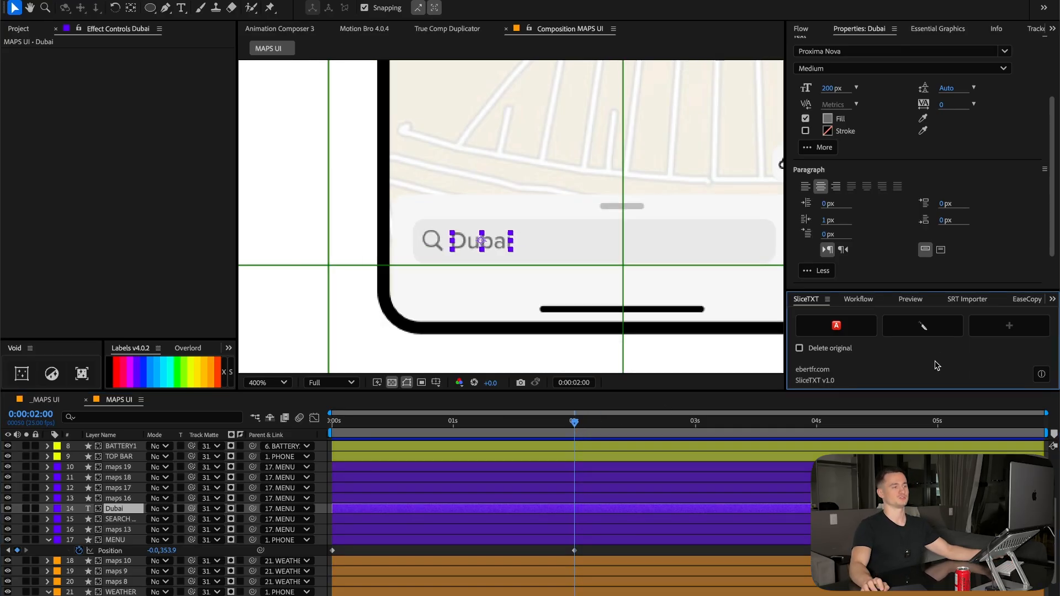
# Split the Dubai text into separate letter layers with SliceTXT, collapse all layer properties, and delete the original Dubai layer.
pyautogui.click(924, 326)
pyautogui.click(74, 481)
pyautogui.hotkey('ctrl', 'a')
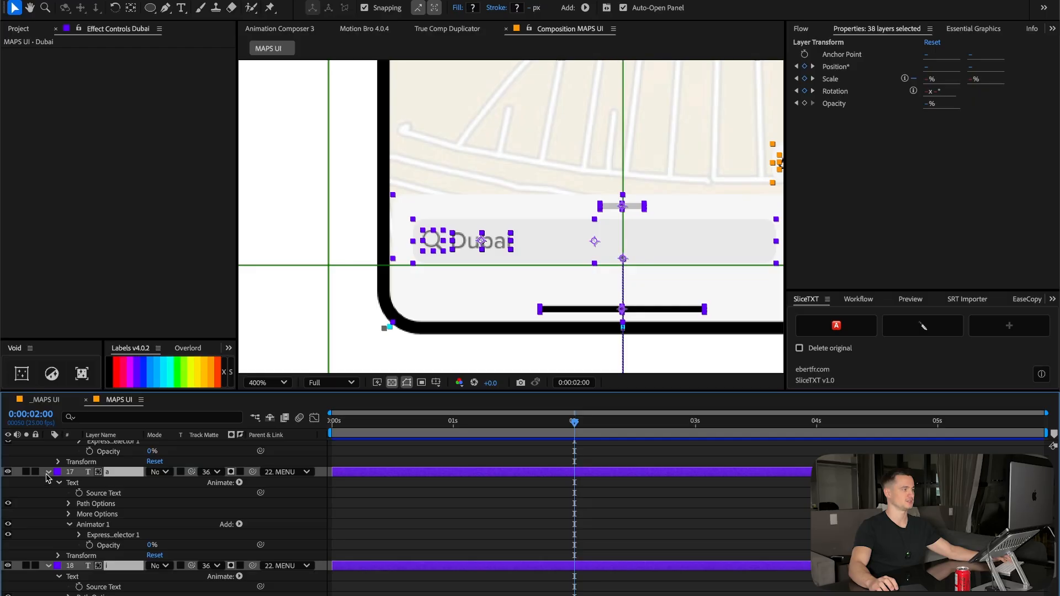
pyautogui.click(47, 473)
pyautogui.hotkey('ctrl', 'shift', 'a')
pyautogui.scroll(8, 355, 497)
pyautogui.click(115, 595)
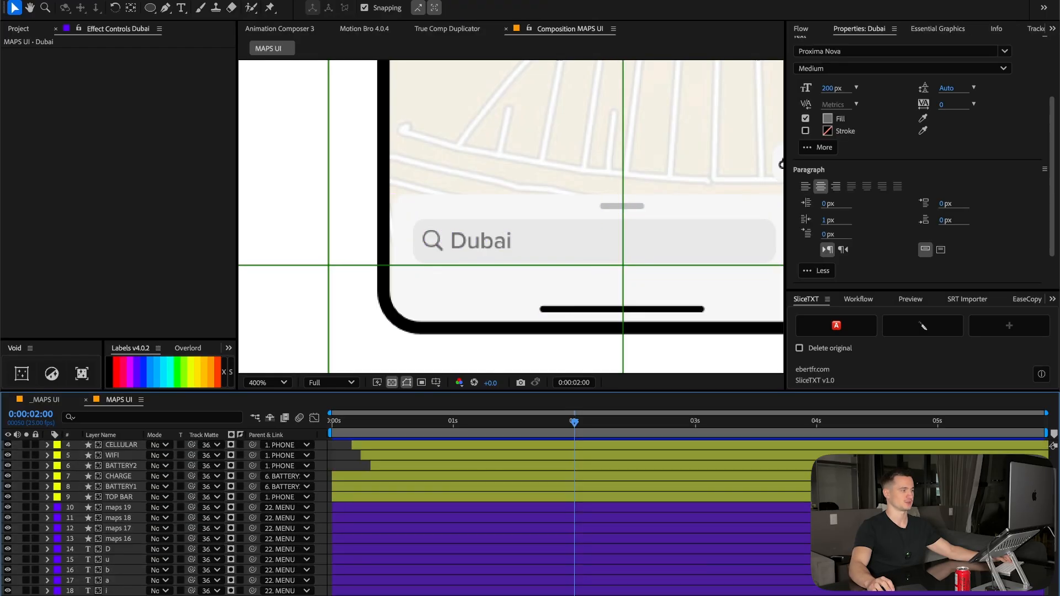
pyautogui.press('Delete')
# Reverse the stacking order of the letter layers so they run i, a, b, u, D downward.
pyautogui.click(118, 549)
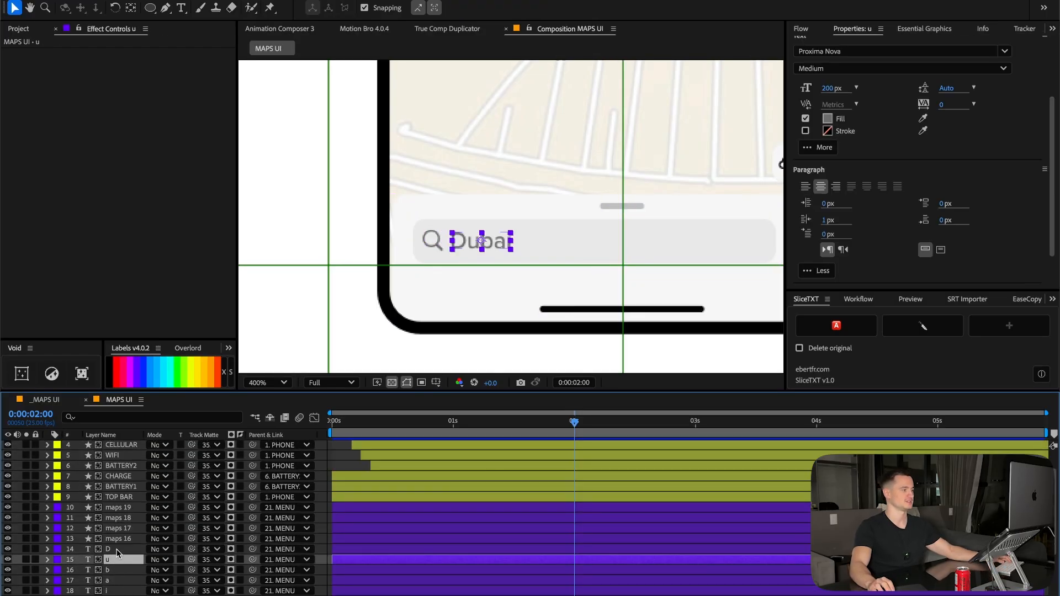
pyautogui.moveTo(1041, 413); pyautogui.dragTo(649, 412)
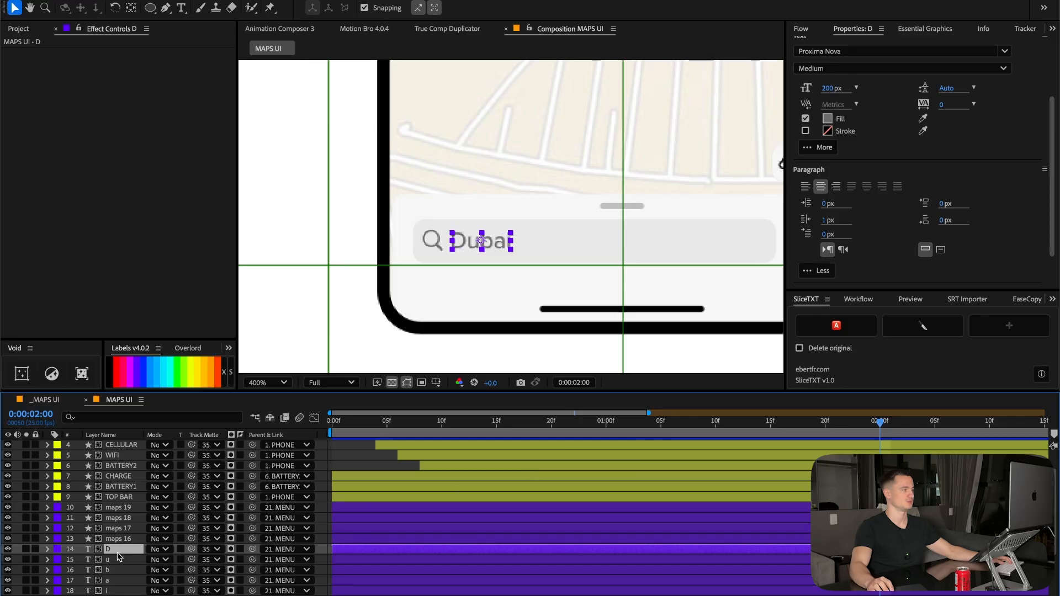
pyautogui.moveTo(118, 553); pyautogui.dragTo(121, 588)
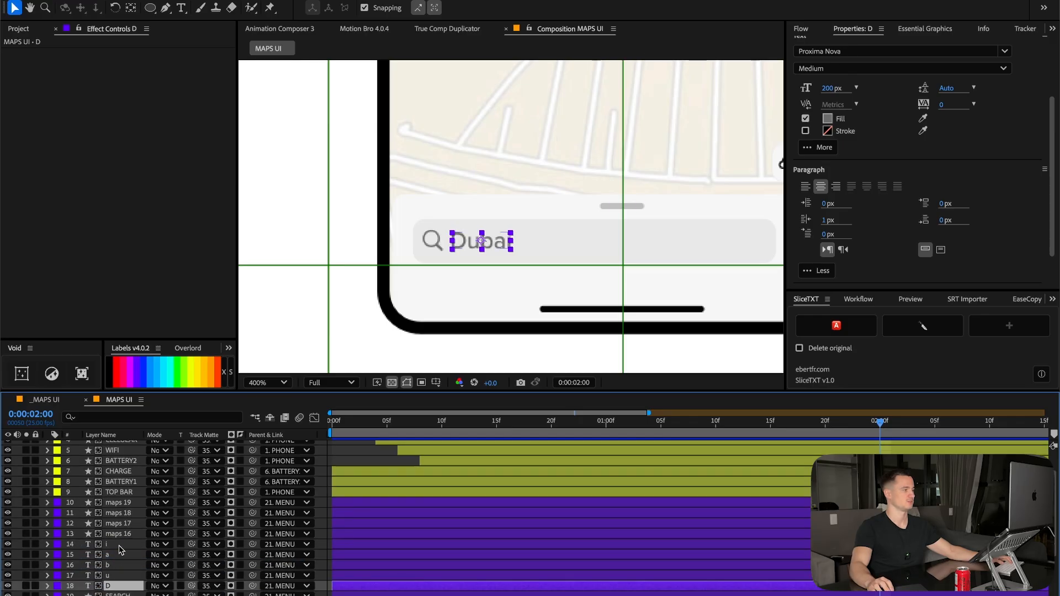
# Apply Animation Composer's favourite Overshoot Position 1 preset, Bottom variant, to all five letter layers as an In animation.
pyautogui.keyDown('shift'); pyautogui.click(119, 546); pyautogui.keyUp('shift')
pyautogui.click(298, 31)
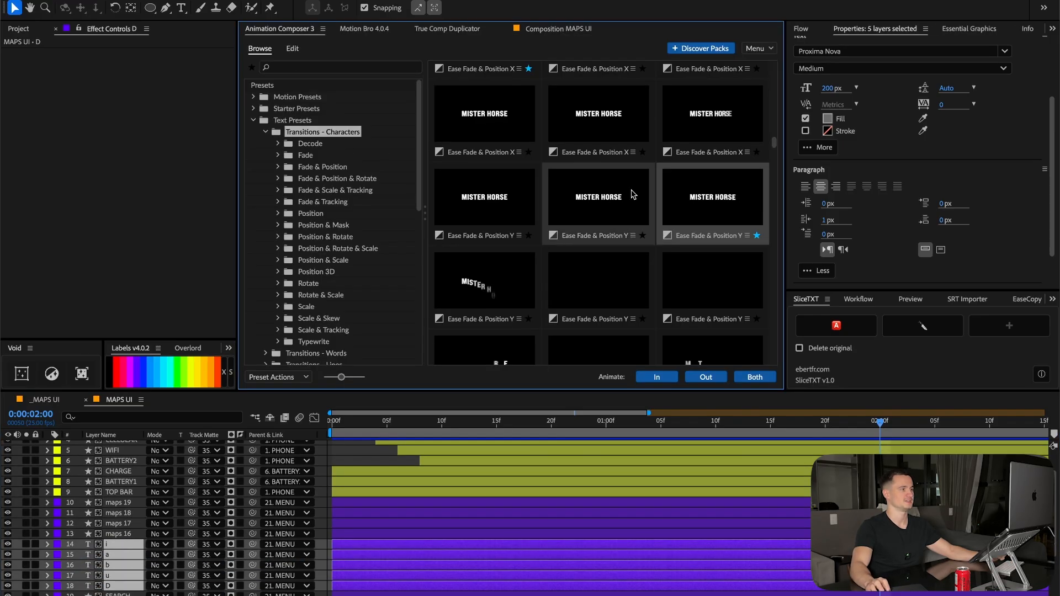
pyautogui.scroll(15, 600, 123)
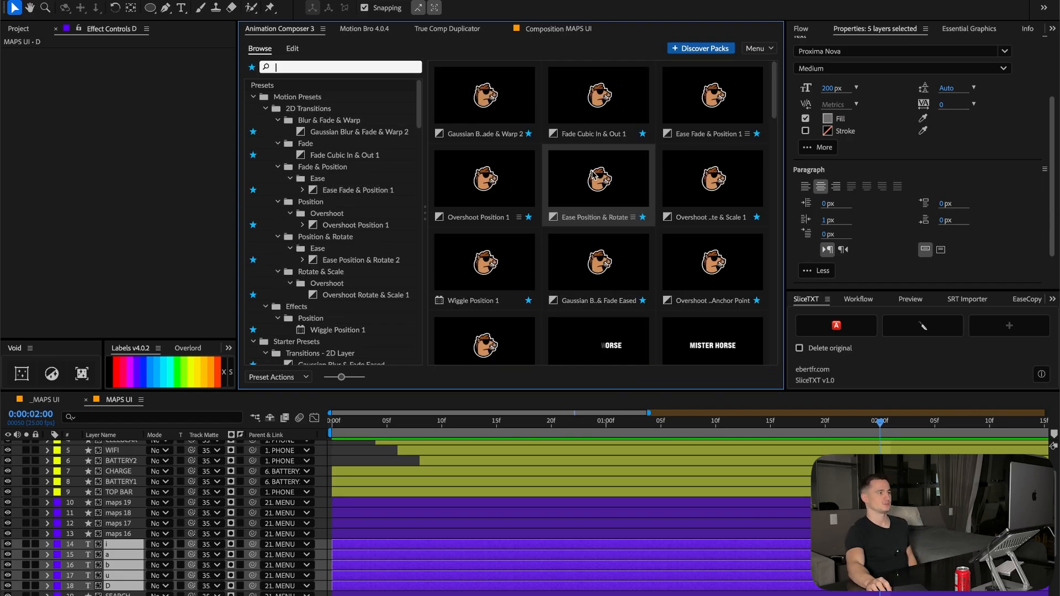
pyautogui.click(593, 175)
pyautogui.click(508, 207)
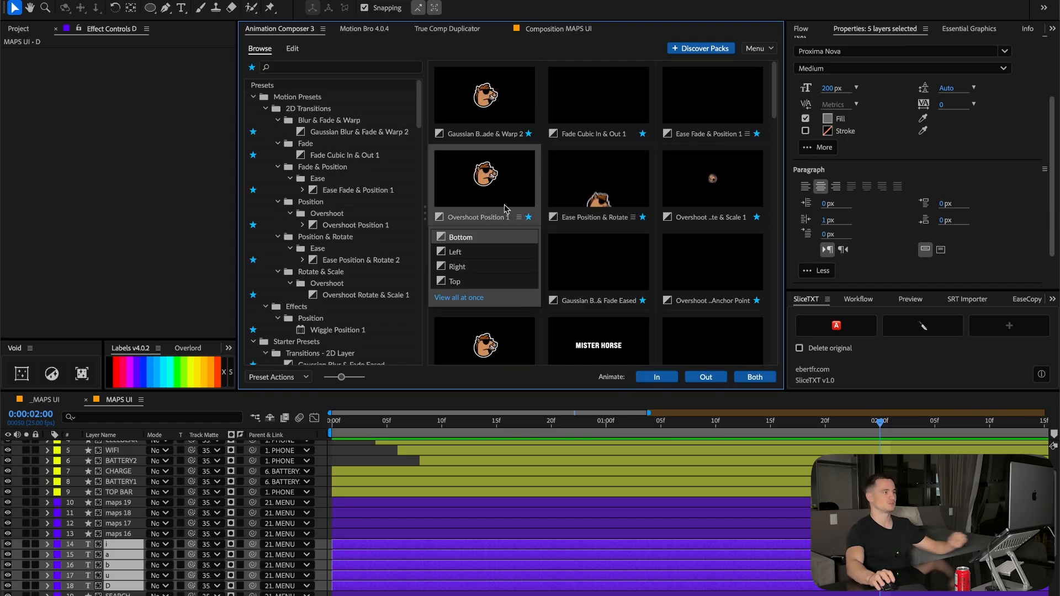
pyautogui.click(482, 252)
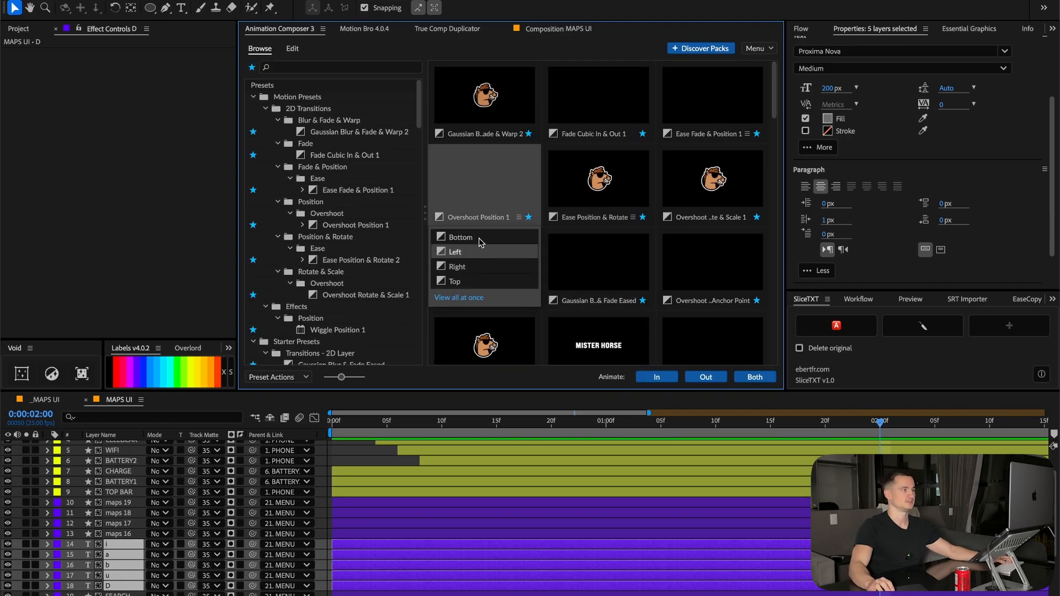
pyautogui.click(480, 237)
pyautogui.click(656, 377)
# Shift the five letter layers in time to start at about frame 22.
pyautogui.moveTo(420, 433); pyautogui.dragTo(580, 434)
pyautogui.moveTo(485, 546); pyautogui.dragTo(648, 544)
pyautogui.hotkey('ctrl', 'shift', 'a')
pyautogui.click(527, 584)
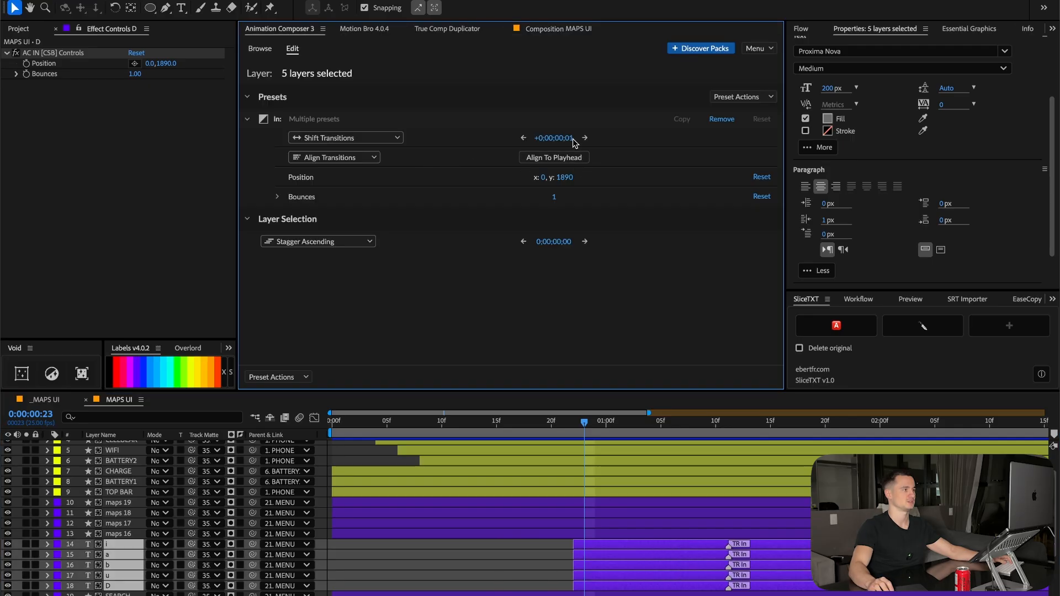
# Set the In transition's Bounces to 2, stagger the letter layers ascending by 2 frames, and preview the animation.
pyautogui.click(554, 196)
pyautogui.press('Up')
pyautogui.moveTo(554, 245); pyautogui.dragTo(555, 242)
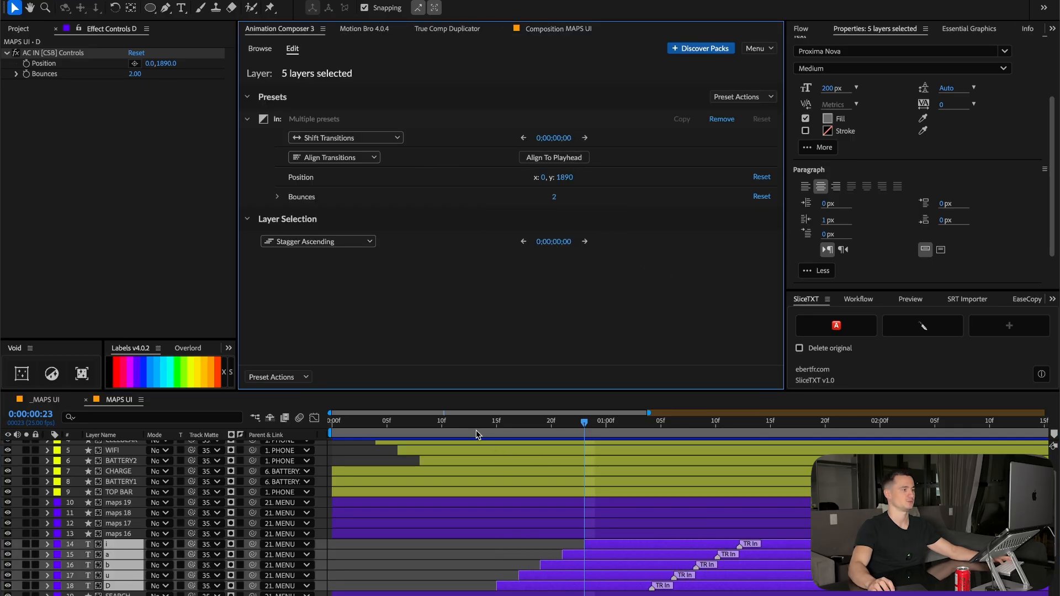
pyautogui.press('space')
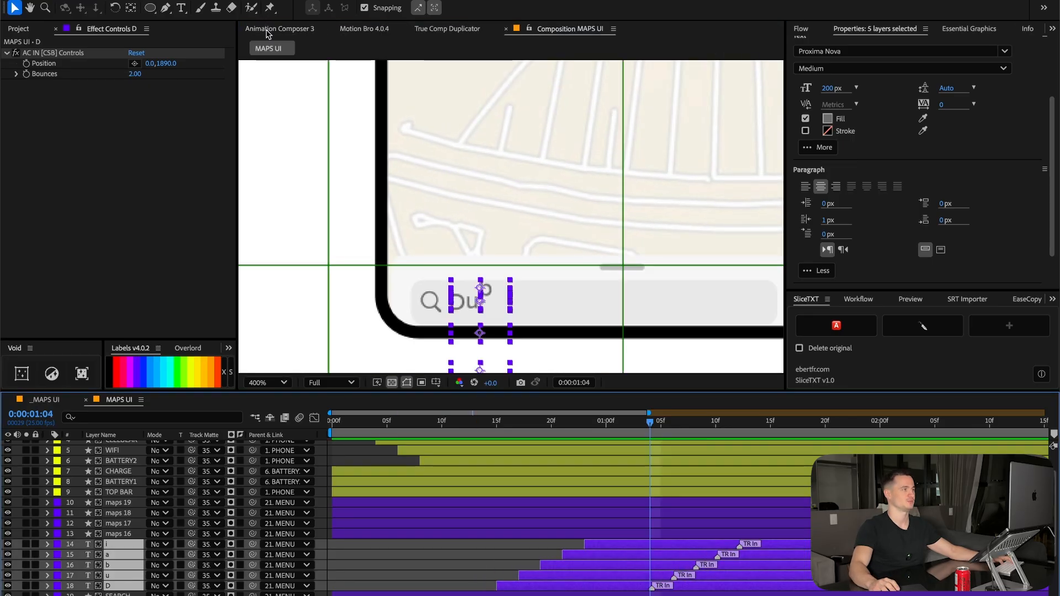
# Set the letters' In transition y position to 50, start the staggered layers from about 1 s 20 frames, and preview them.
pyautogui.click(266, 30)
pyautogui.click(565, 179)
pyautogui.write('50')
pyautogui.press('Return')
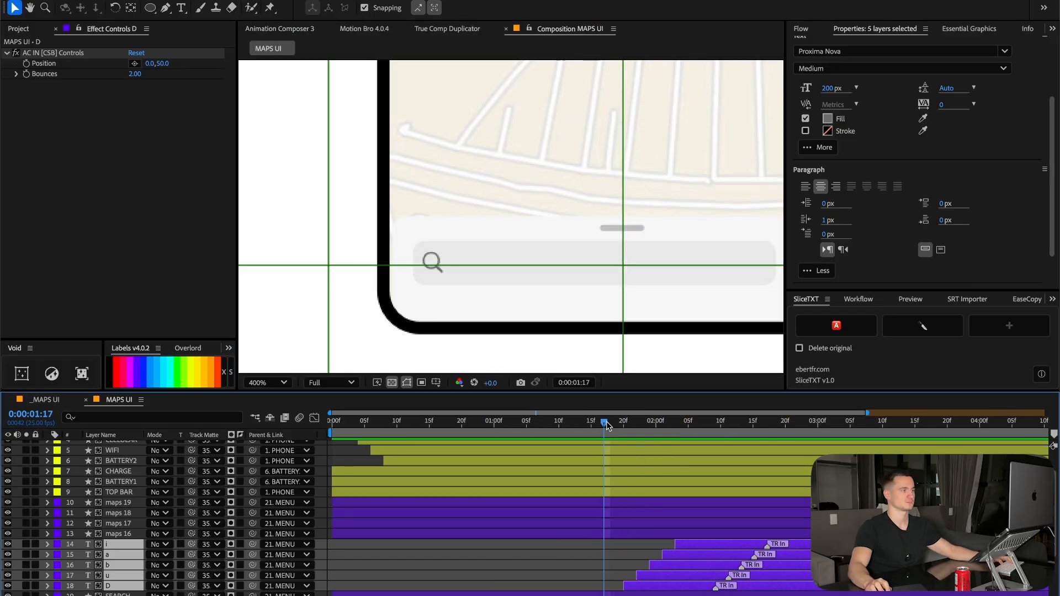
pyautogui.press('space')
pyautogui.click(608, 424)
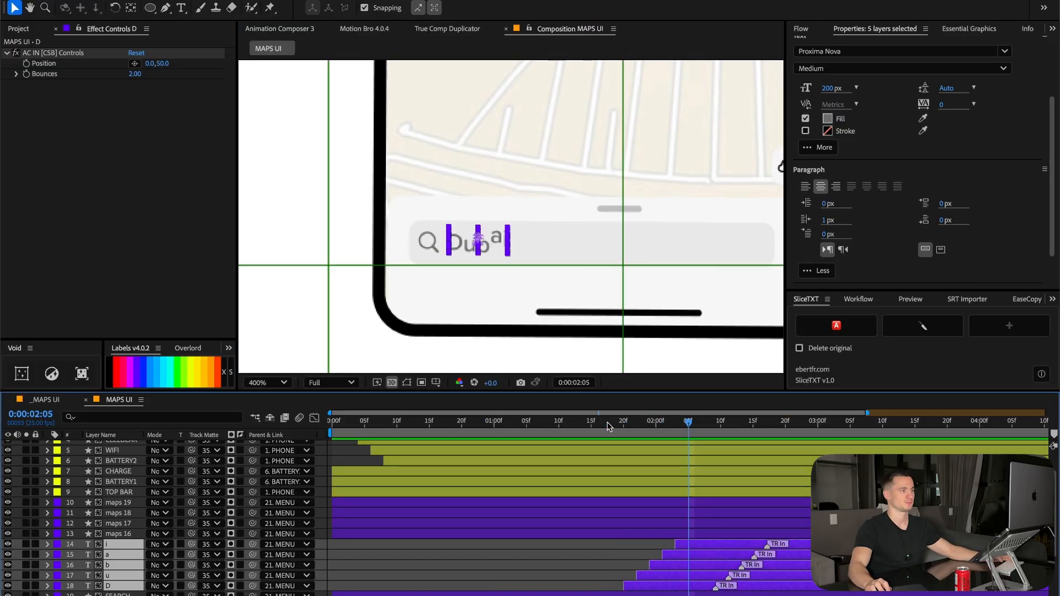
# Try starting the D and u letter layers earlier, at about 1:12 and 1:16, preview, and undo the shifts.
pyautogui.click(666, 581)
pyautogui.moveTo(663, 584); pyautogui.dragTo(610, 585)
pyautogui.moveTo(657, 577); pyautogui.dragTo(618, 576)
pyautogui.click(548, 426)
pyautogui.press('space')
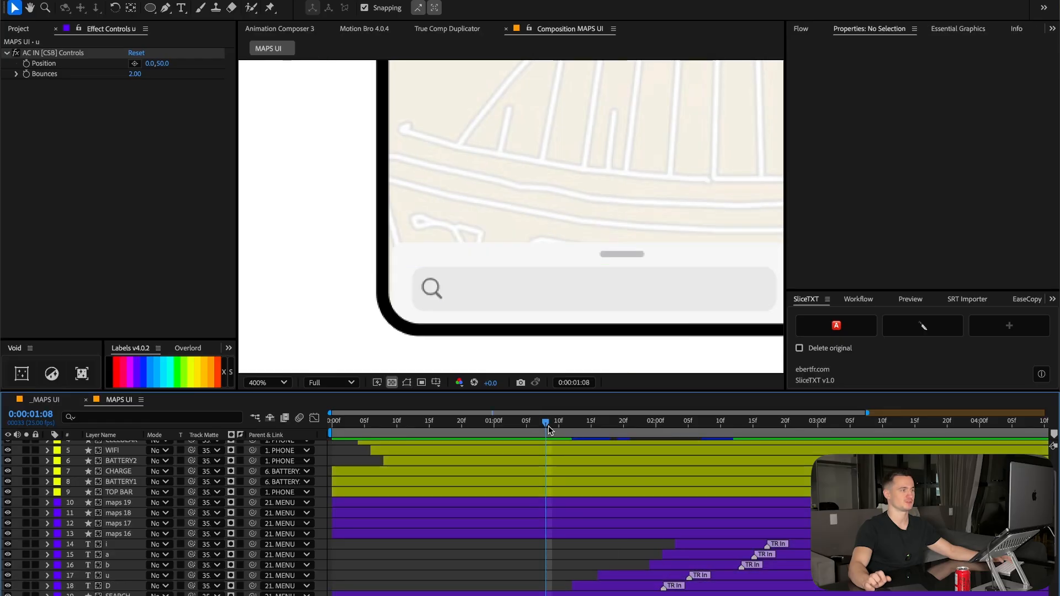
pyautogui.press('super+z')
pyautogui.press('super+z')
pyautogui.press('super+z')
# Go to 0:00:02:01 in the letter animation and select the search bar's background shape.
pyautogui.click(665, 518)
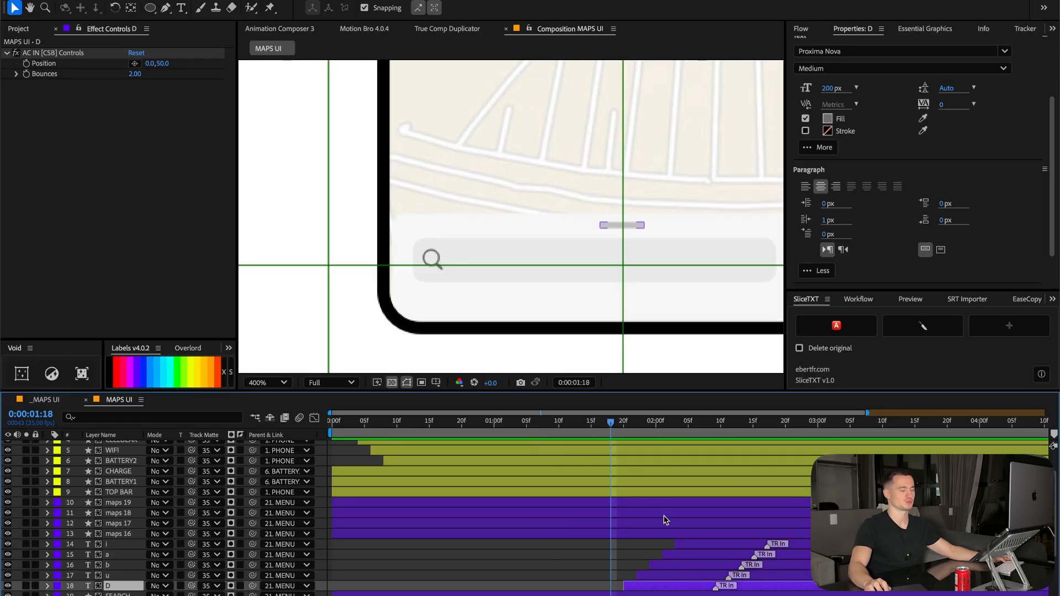
pyautogui.click(462, 503)
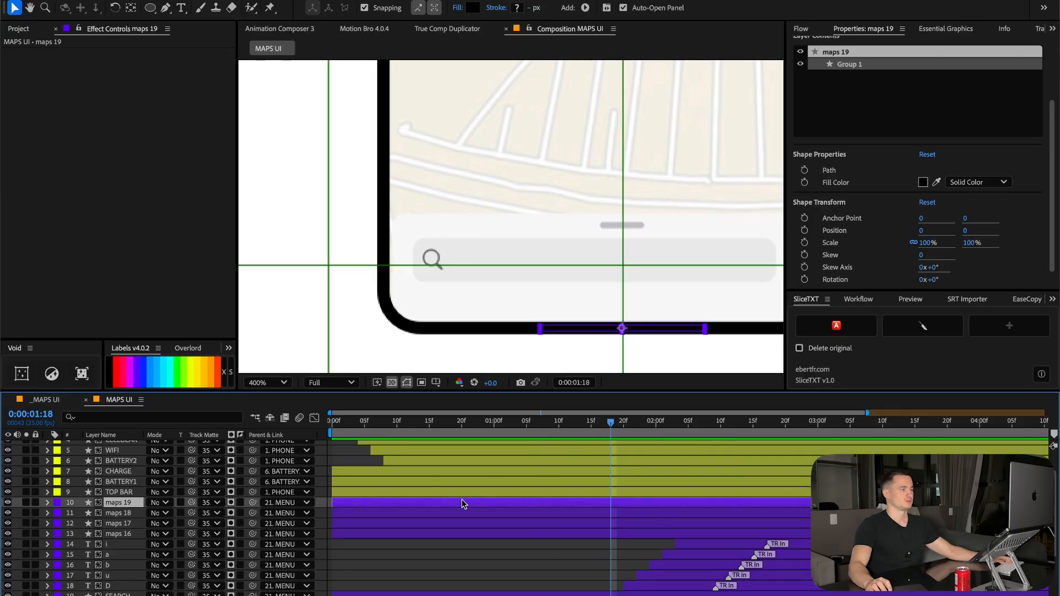
pyautogui.moveTo(617, 428); pyautogui.dragTo(663, 430)
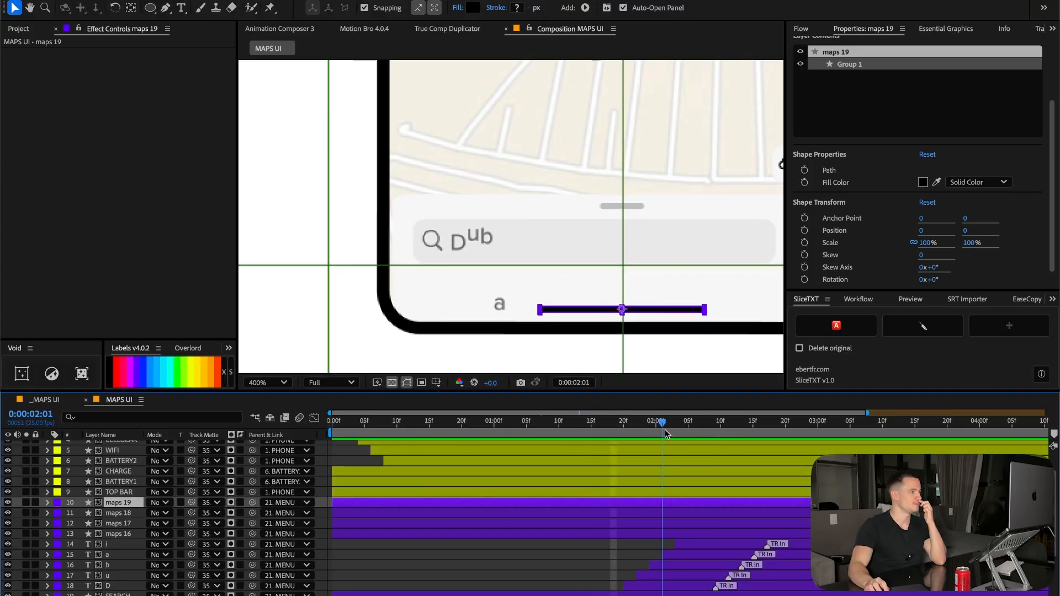
pyautogui.click(432, 241)
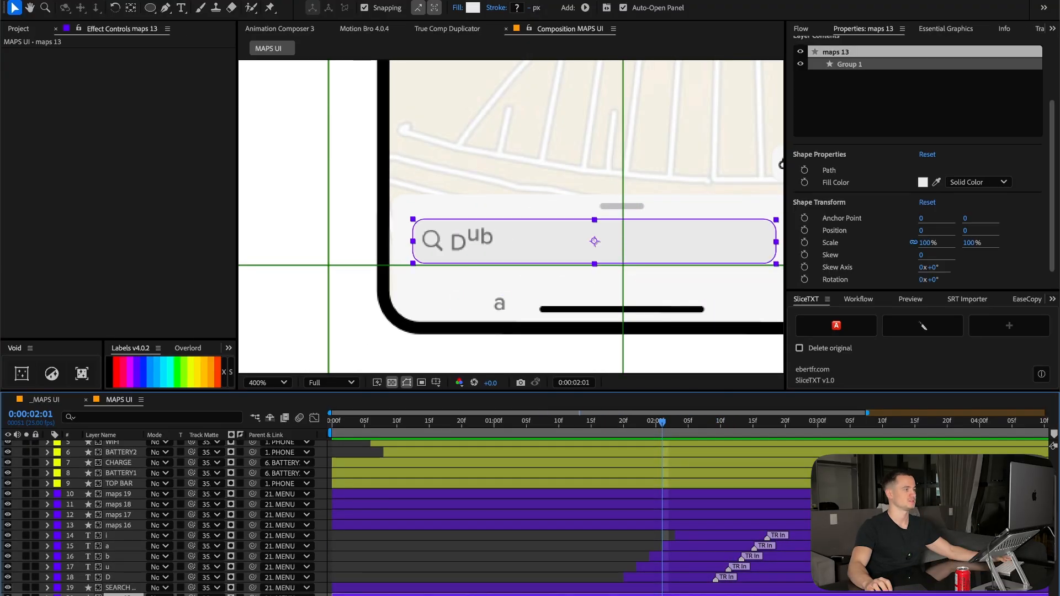
# Rename the maps 13 layer, the grey search field shape, as BAR.
pyautogui.click(119, 578)
pyautogui.keyDown('shift'); pyautogui.click(682, 537); pyautogui.keyUp('shift')
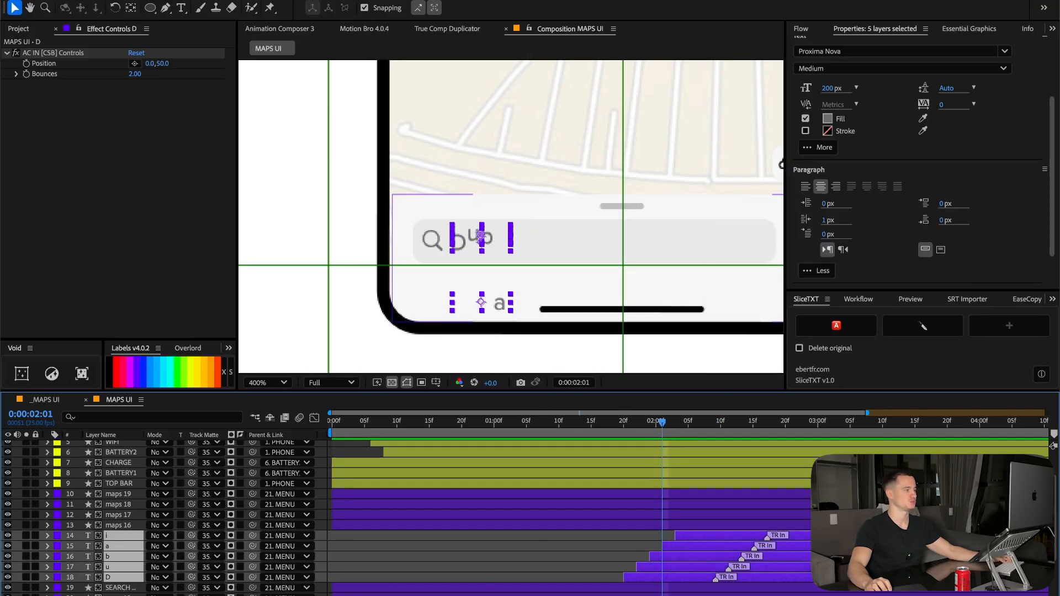
pyautogui.click(113, 594)
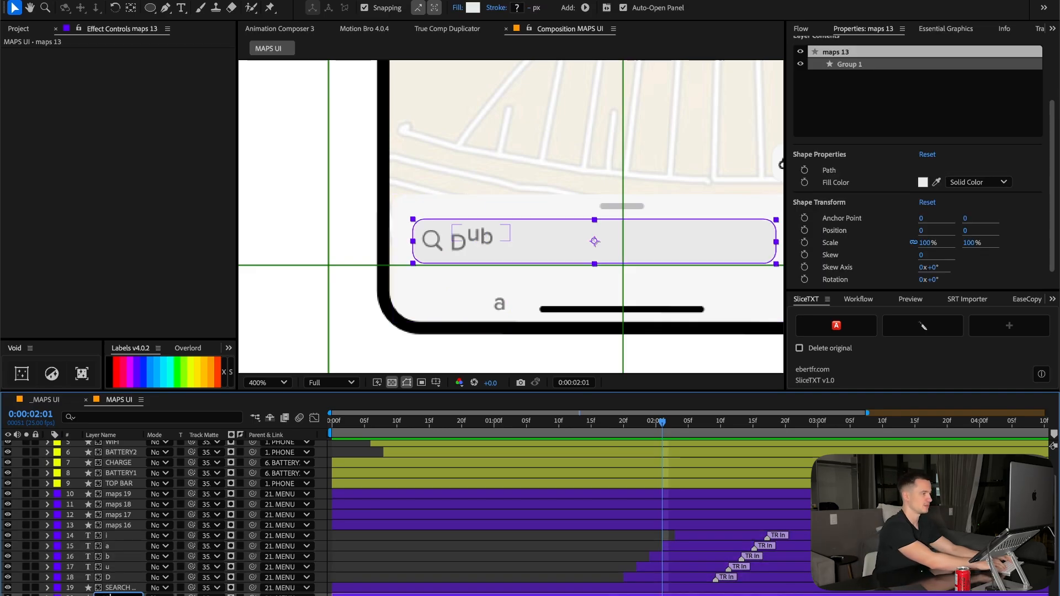
pyautogui.write('BAR')
pyautogui.press('Return')
# Set the BAR layer as track matte for the five Dubai letter layers and the search icon layer, and preview the animation.
pyautogui.click(120, 577)
pyautogui.keyDown('shift'); pyautogui.click(124, 536); pyautogui.keyUp('shift')
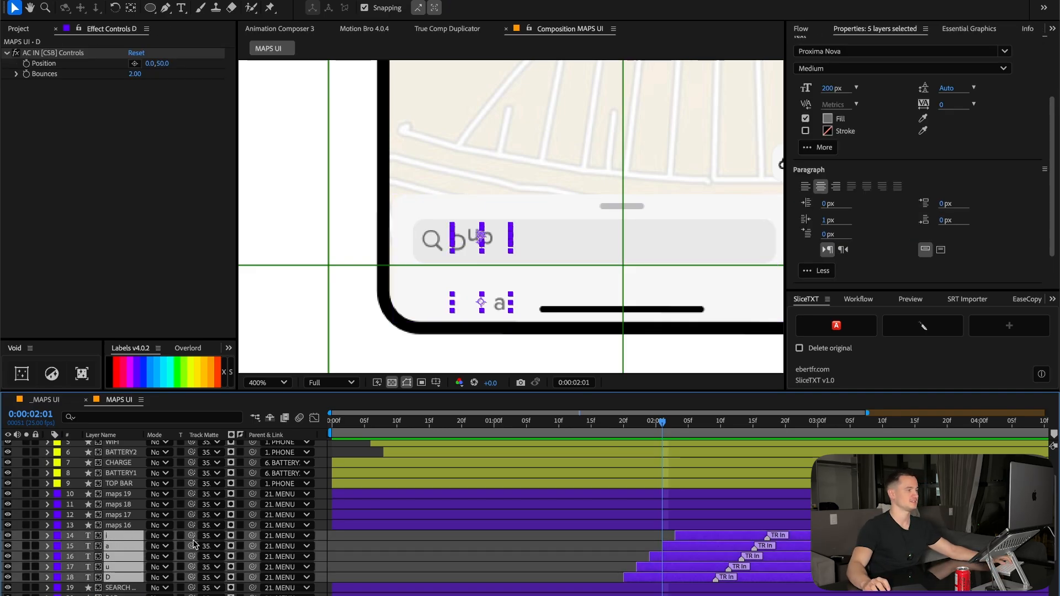
pyautogui.keyDown('ctrl'); pyautogui.click(133, 587); pyautogui.keyUp('ctrl')
pyautogui.moveTo(191, 557); pyautogui.dragTo(184, 566)
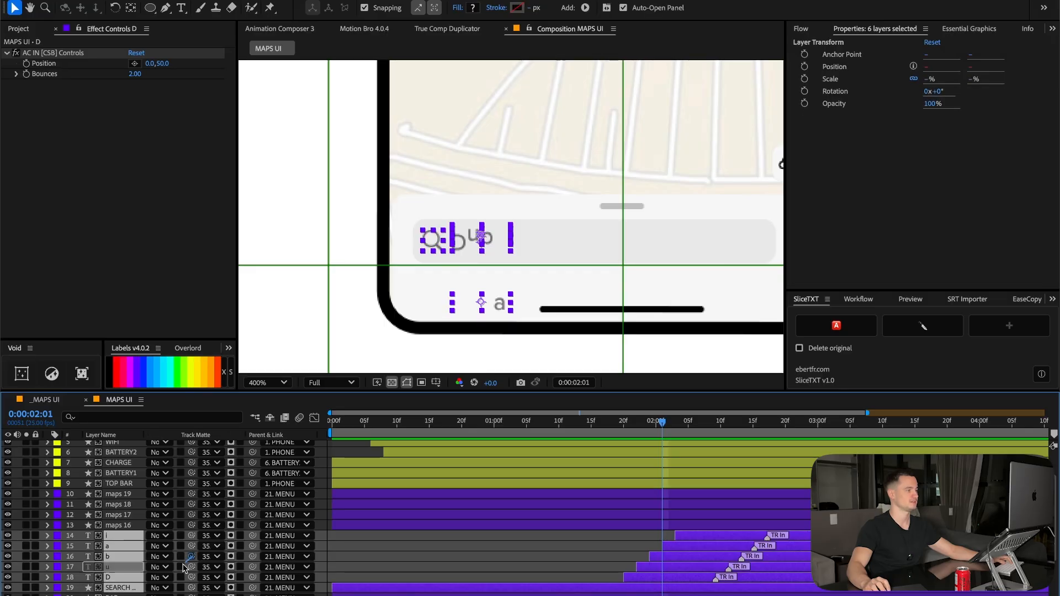
pyautogui.moveTo(130, 595); pyautogui.dragTo(126, 595)
pyautogui.click(573, 547)
pyautogui.press('space')
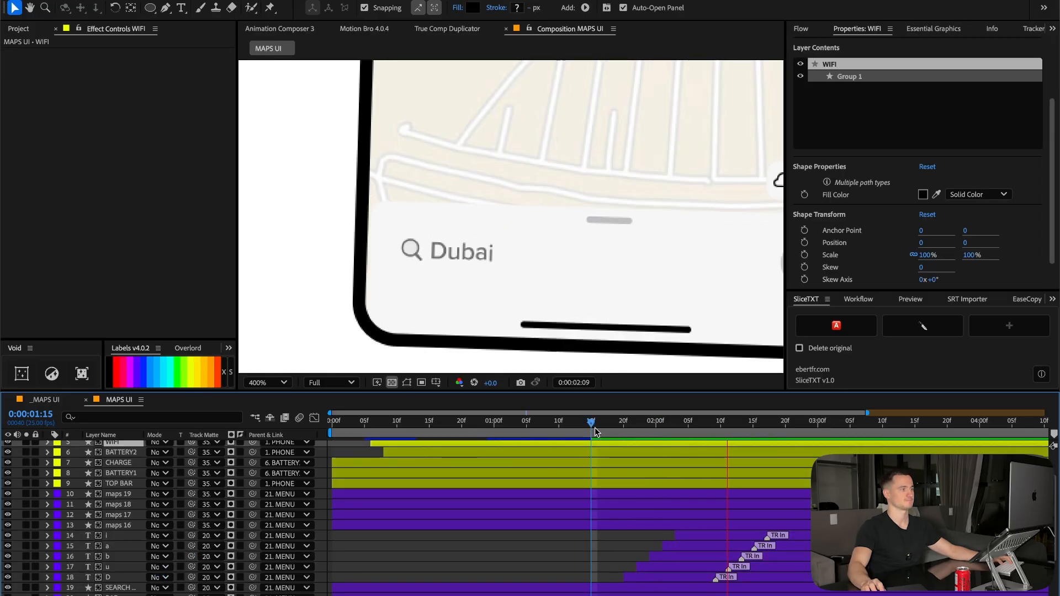
pyautogui.click(596, 424)
pyautogui.press('space')
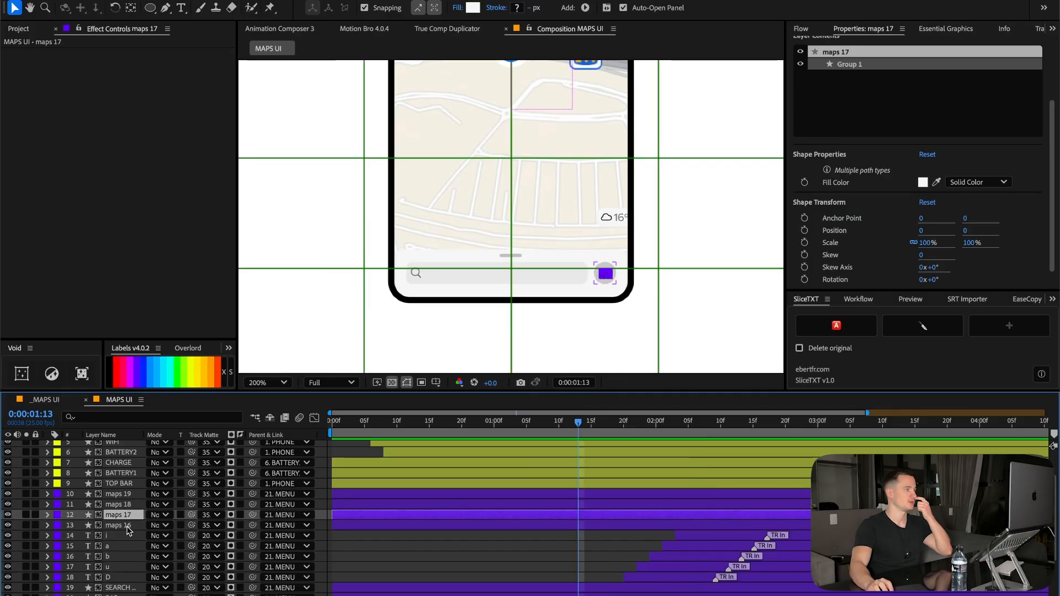
# Rename the avatar circle layer maps 16 as "name" and parent the maps 17 initials layer to it.
pyautogui.click(127, 527)
pyautogui.press('Return')
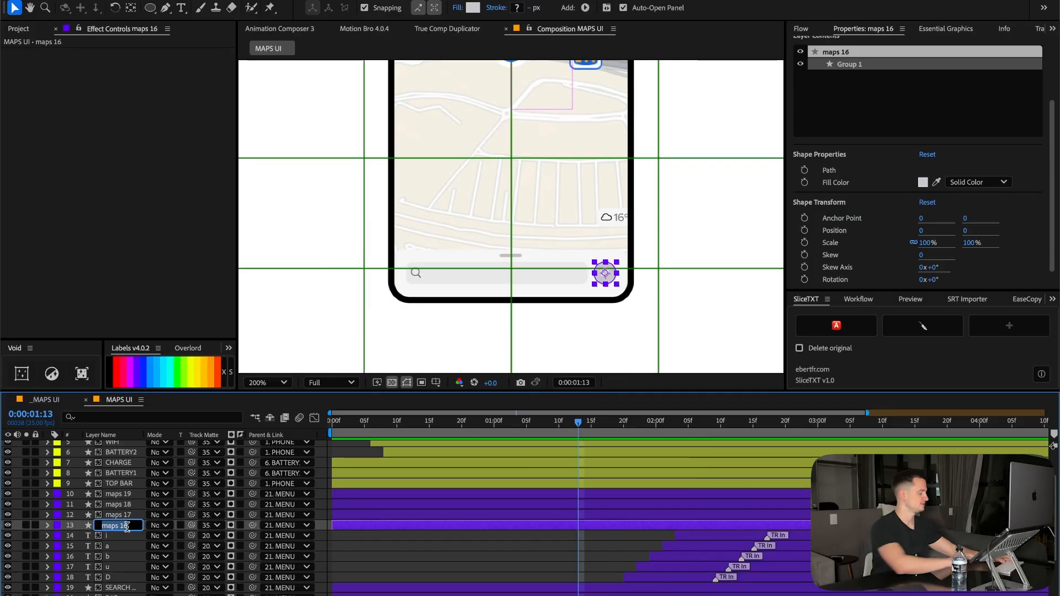
pyautogui.write('name')
pyautogui.press('Return')
pyautogui.click(257, 519)
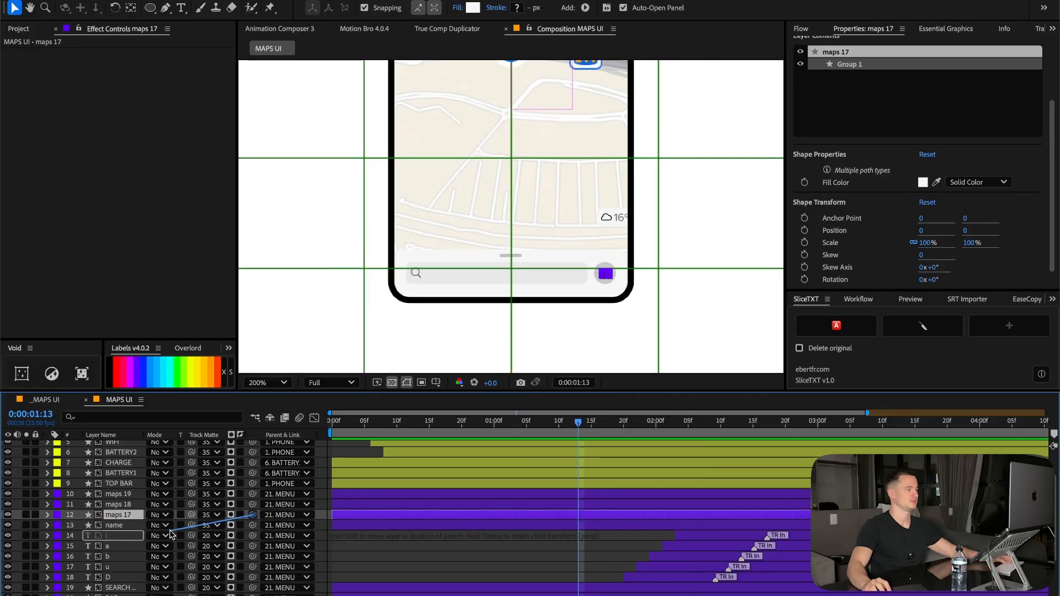
pyautogui.moveTo(171, 534); pyautogui.dragTo(117, 525)
pyautogui.click(133, 504)
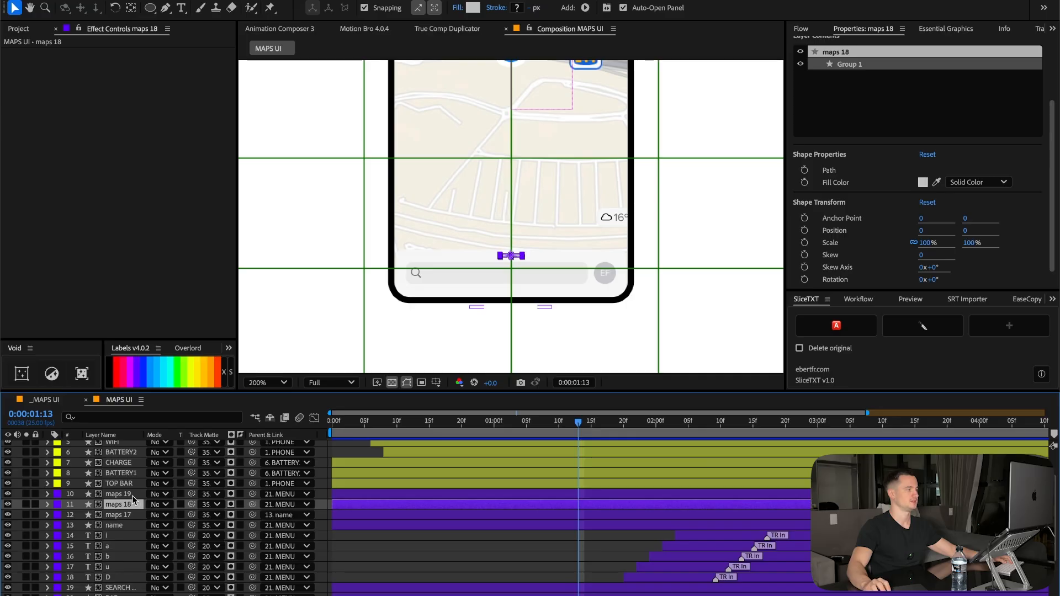
pyautogui.keyDown('shift'); pyautogui.click(131, 494); pyautogui.keyUp('shift')
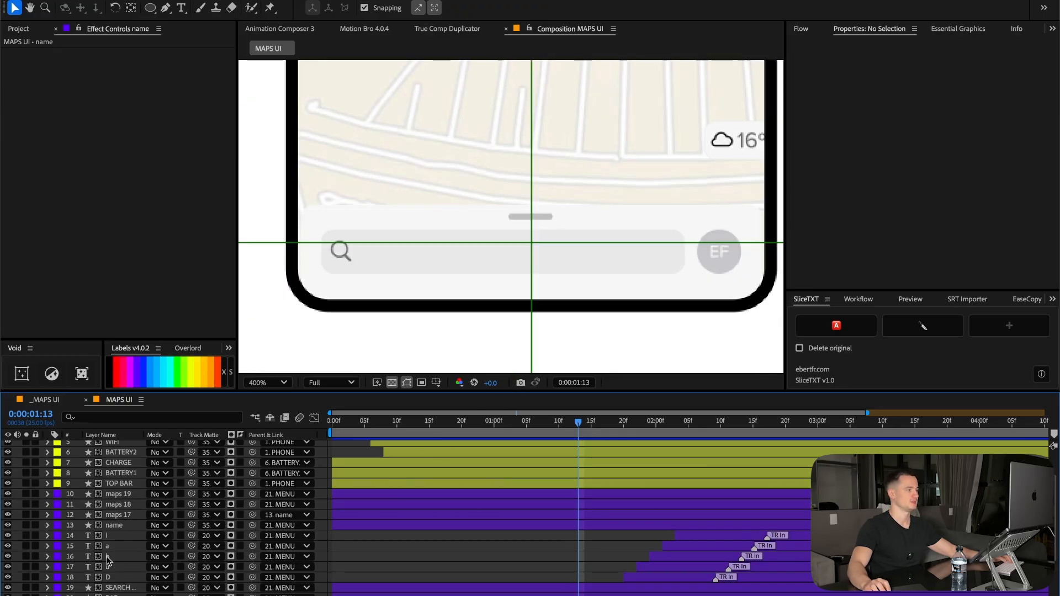
# Copy the letter D's presets and apply the Overshoot Position 1 transition to the search icon layer as an In animation.
pyautogui.click(121, 588)
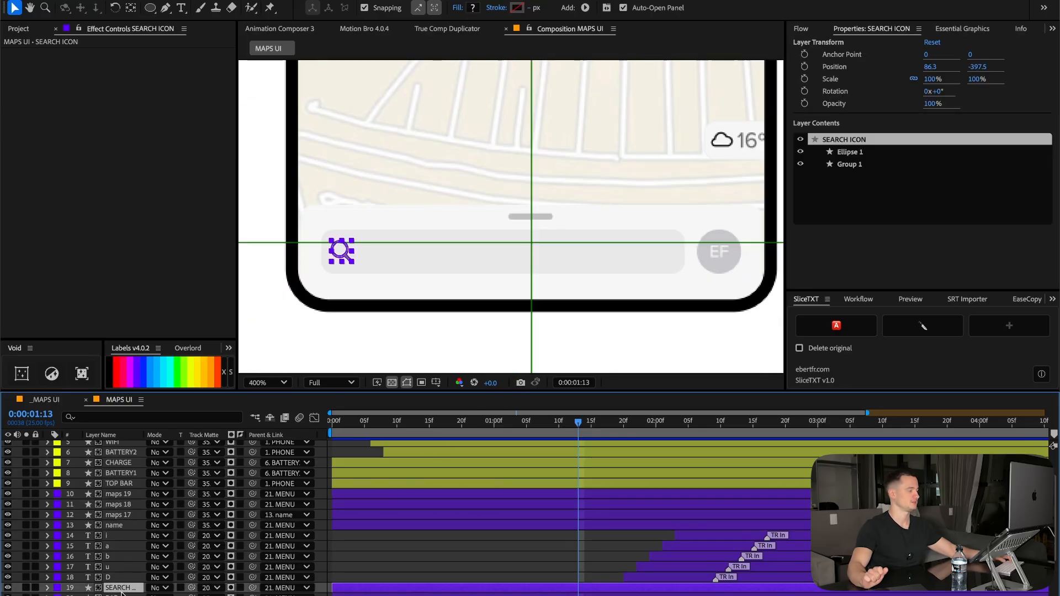
pyautogui.click(648, 576)
pyautogui.click(750, 98)
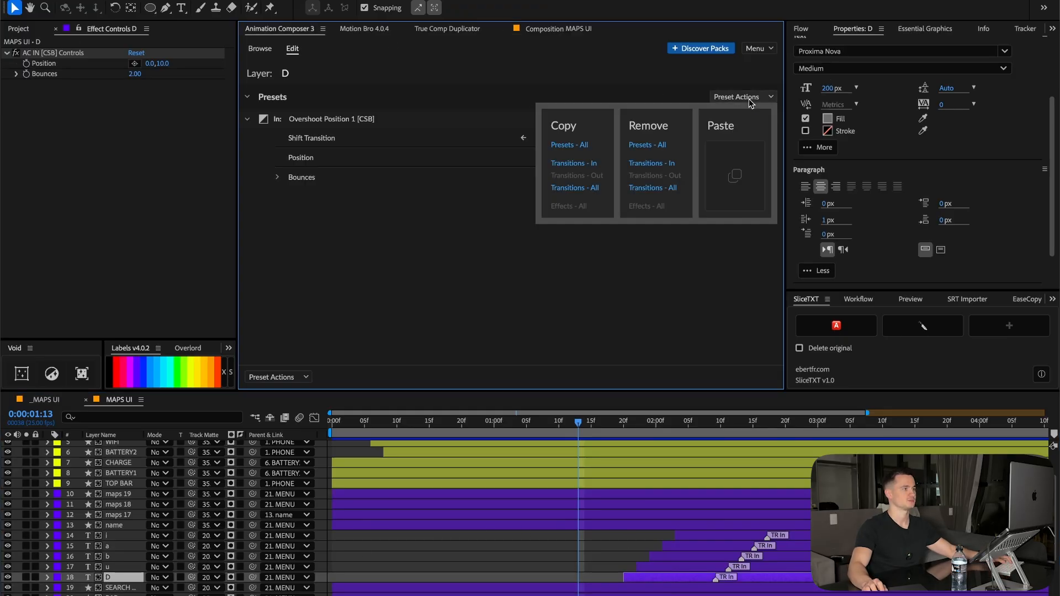
pyautogui.click(579, 145)
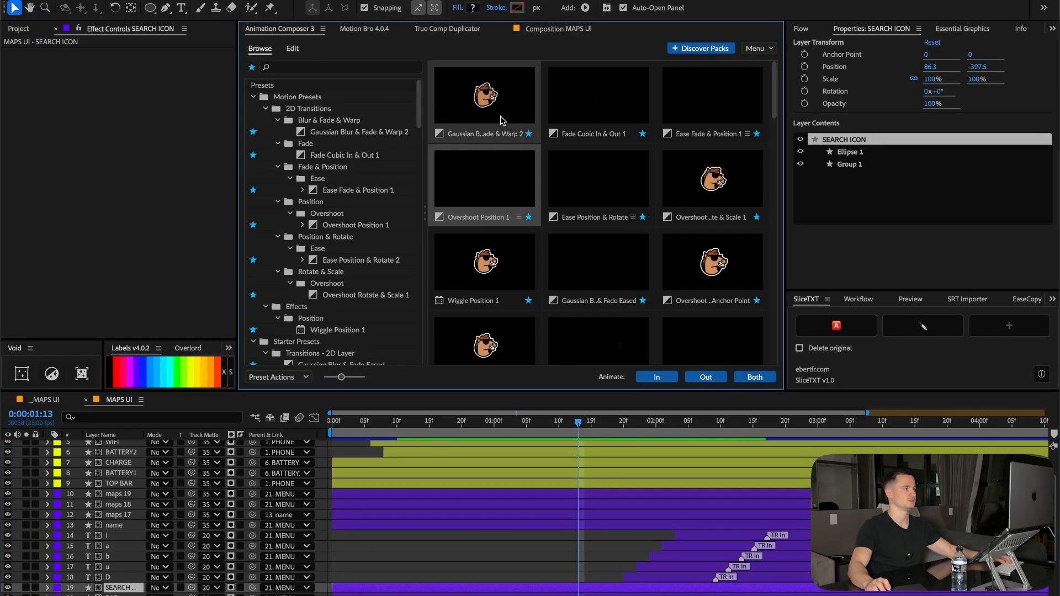
pyautogui.click(657, 377)
pyautogui.click(570, 28)
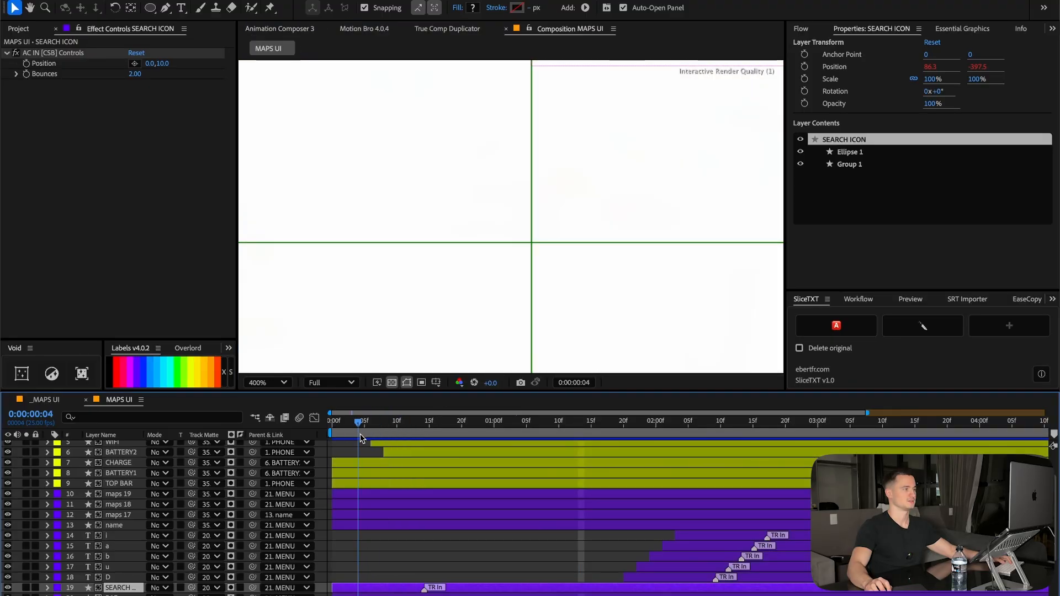
# Shift the layers in time so the search icon starts at about 1:03 and the staggered Dubai letters start at about 1:09.
pyautogui.moveTo(553, 425); pyautogui.dragTo(505, 423)
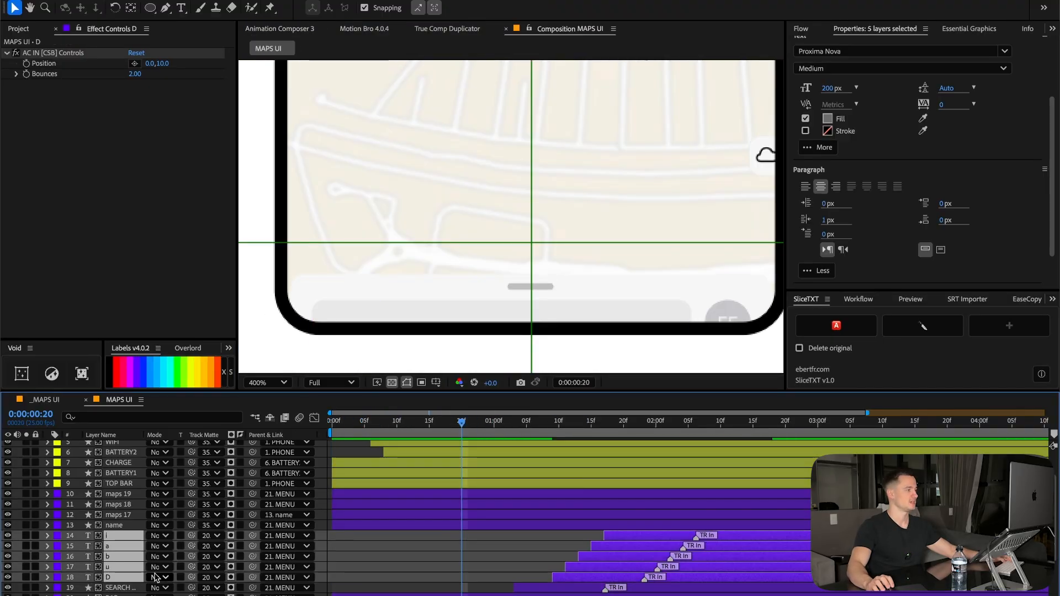
pyautogui.click(438, 532)
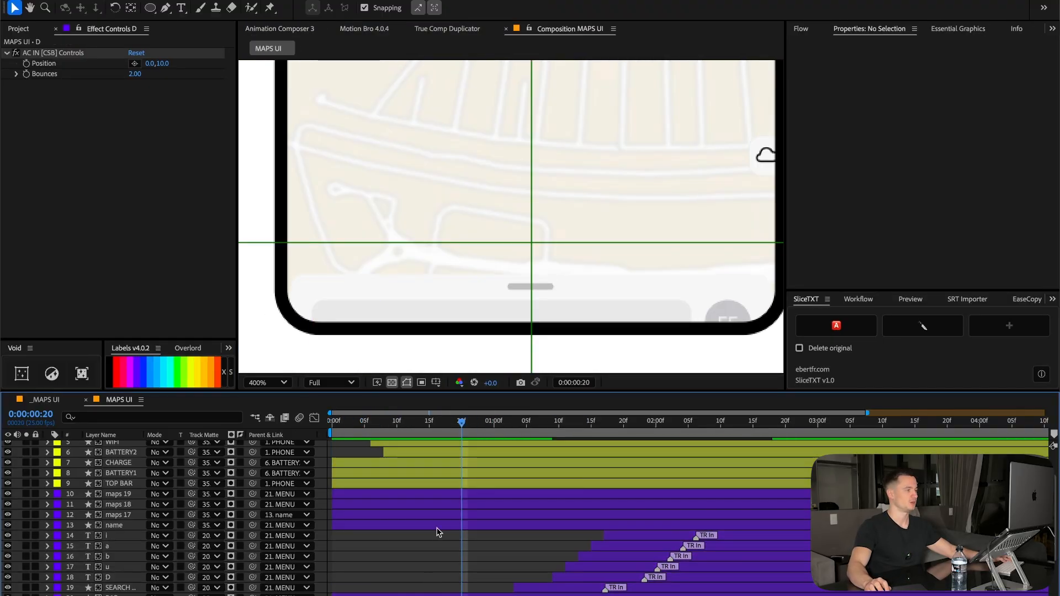
pyautogui.click(428, 498)
pyautogui.click(495, 438)
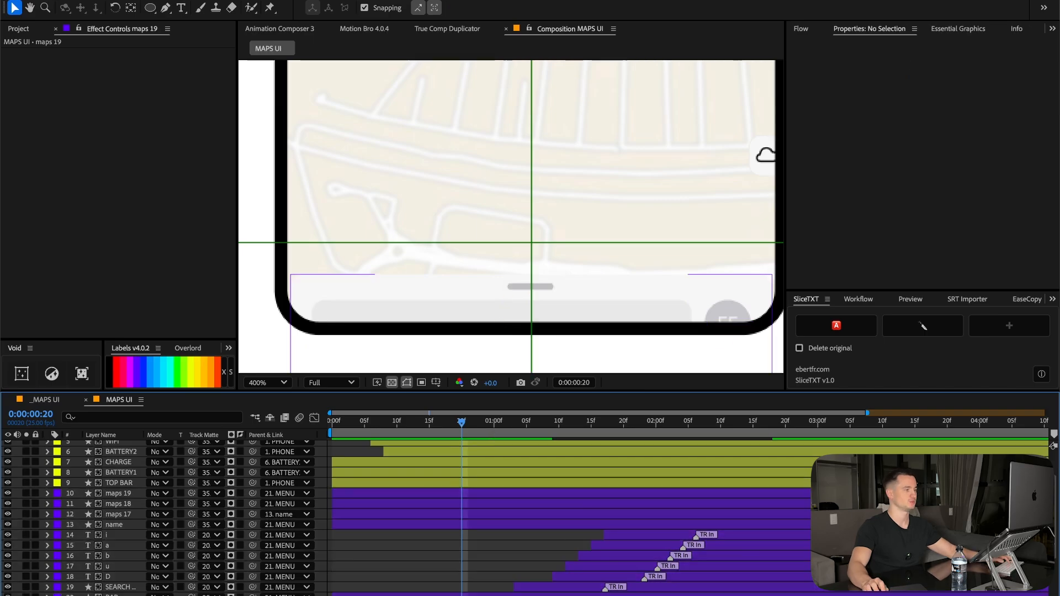
# Ease the MENU layer's position keyframes with the Flow preset smooth at 0.50, 0.00, 0.00, 1.00, and preview the motion.
pyautogui.click(629, 291)
pyautogui.scroll(4, 684, 424)
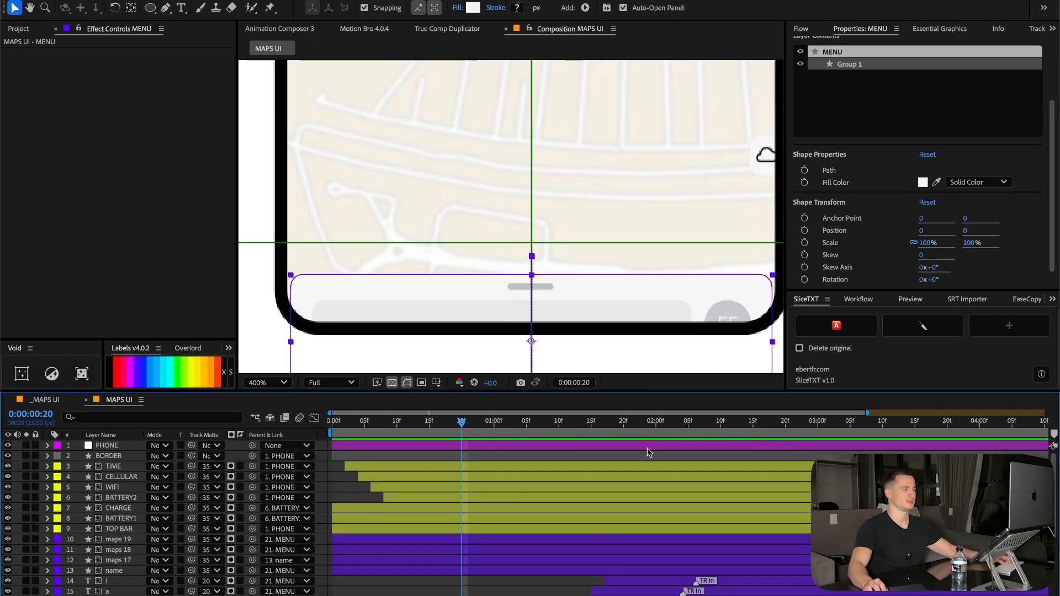
pyautogui.click(648, 447)
pyautogui.click(656, 422)
pyautogui.scroll(-5, 680, 548)
pyautogui.scroll(3, 678, 550)
pyautogui.click(678, 552)
pyautogui.click(875, 29)
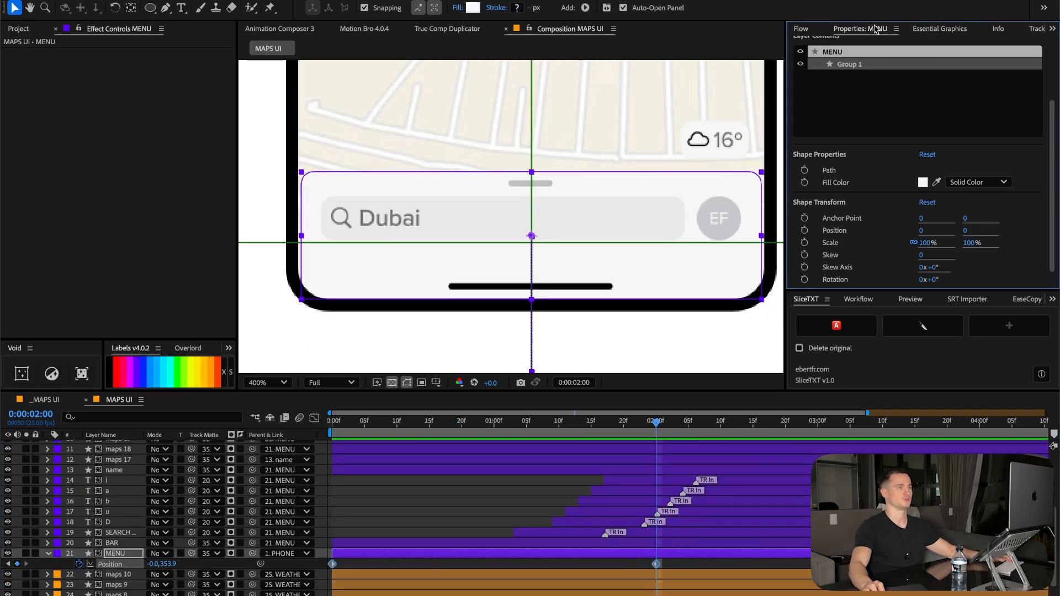
pyautogui.click(800, 28)
pyautogui.click(1038, 68)
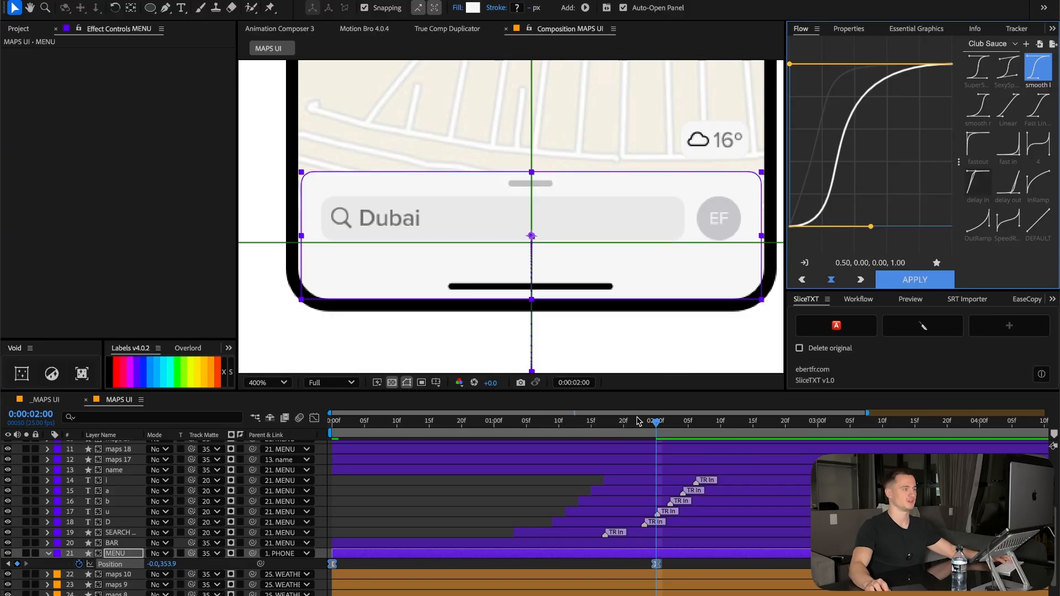
pyautogui.press('space')
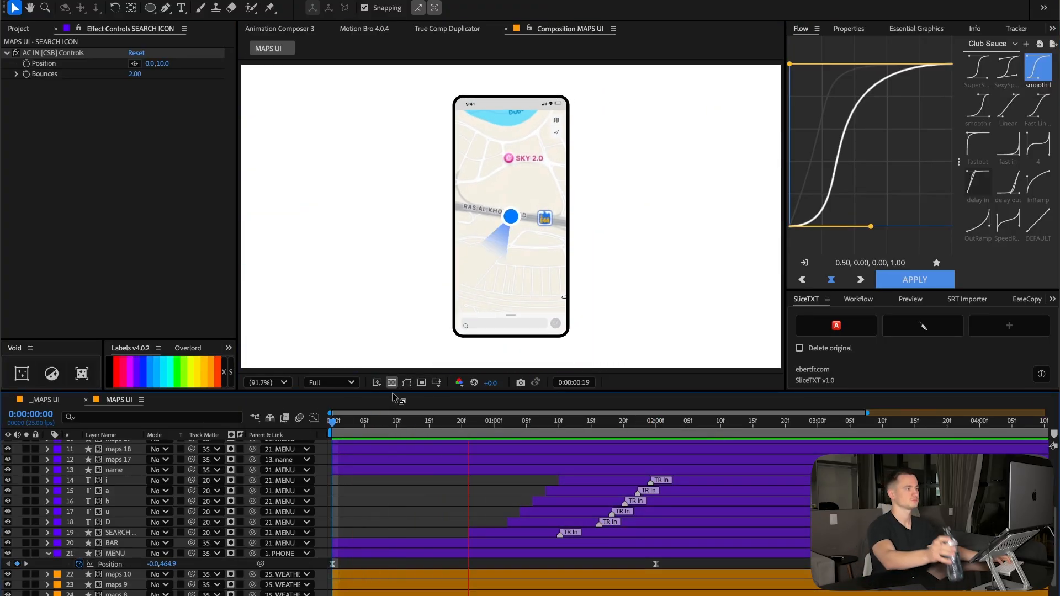
# Apply the same 0.50, 0.00, 0.00, 1.00 Flow easing to the WEATHER layer's position keyframes and preview it.
pyautogui.scroll(2, 127, 514)
pyautogui.click(124, 516)
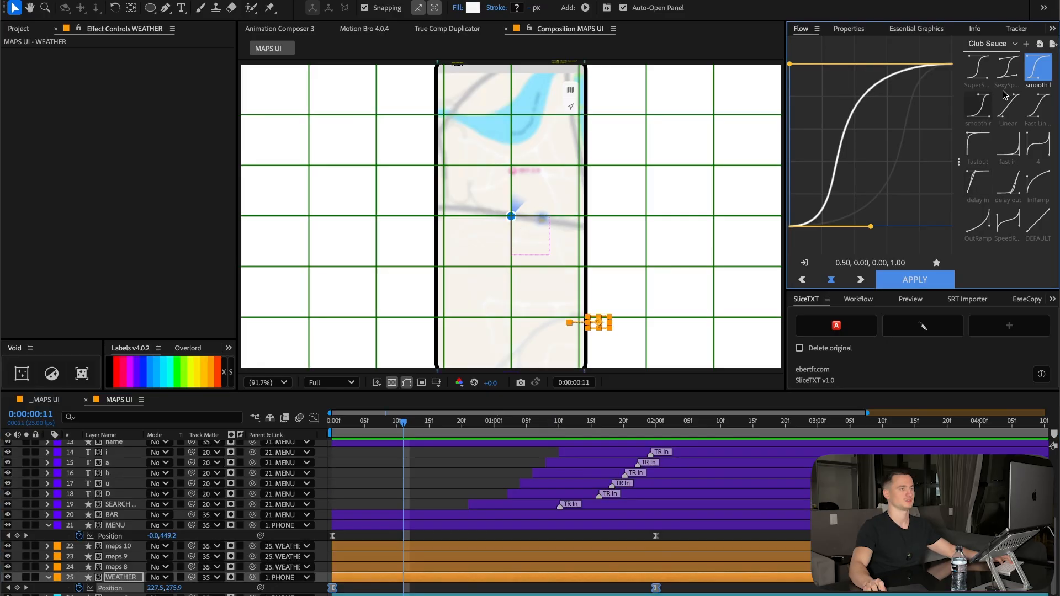
pyautogui.press('space')
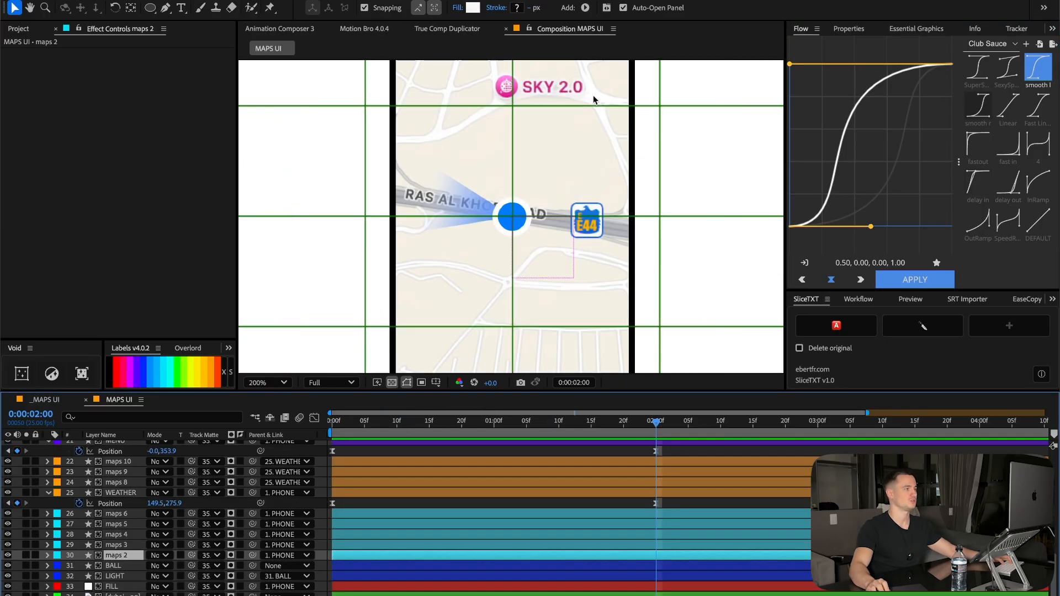
# Check which layers form the two map buttons and rename the upper button's background layer maps 2 as MAP.
pyautogui.scroll(2, 638, 319)
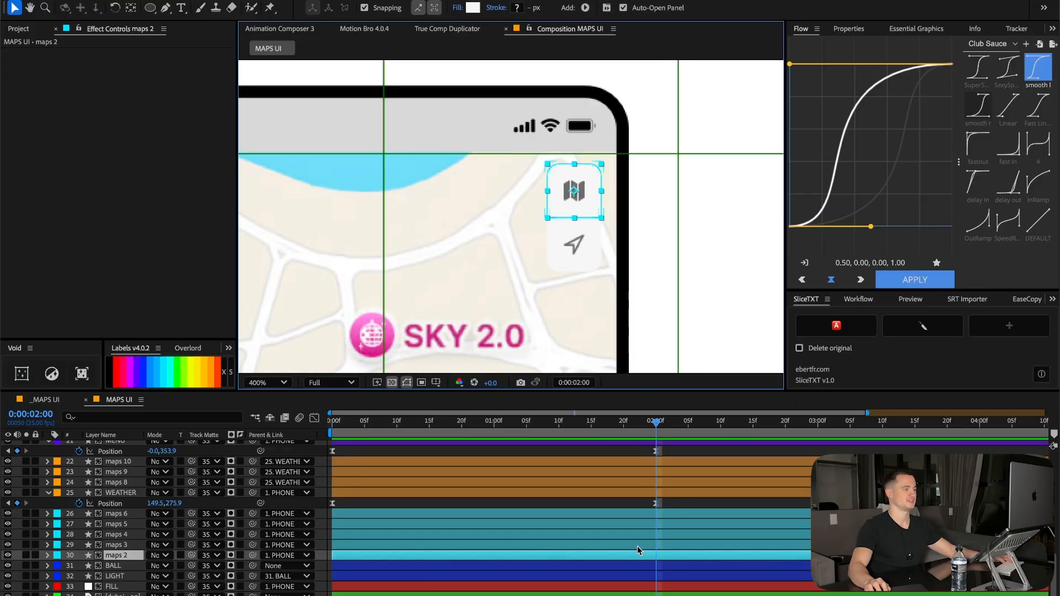
pyautogui.hotkey('ctrl', 'Up')
pyautogui.hotkey('ctrl', 'Up')
pyautogui.hotkey('ctrl', 'Up')
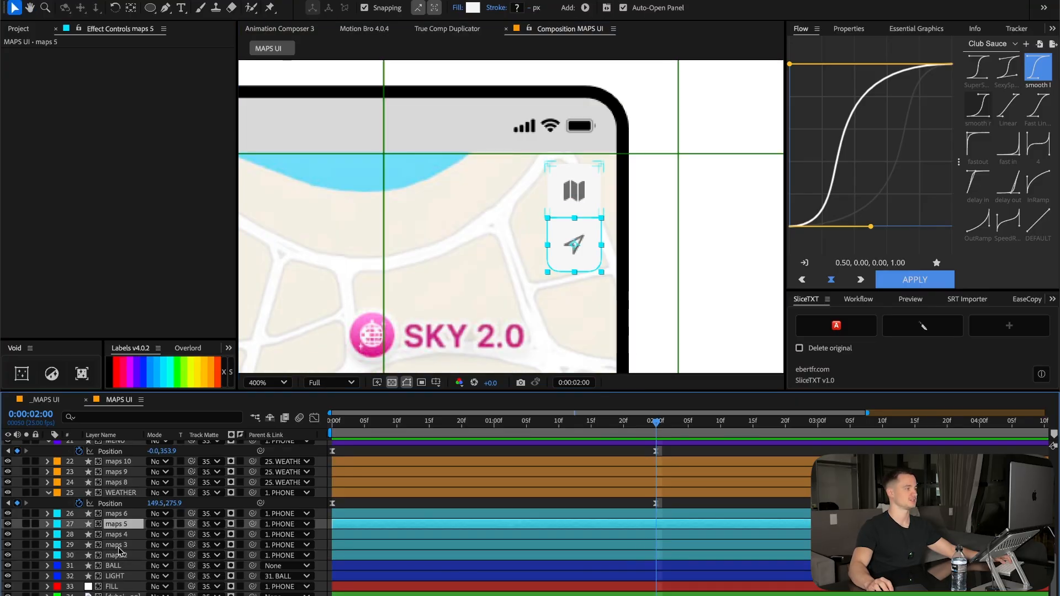
pyautogui.hotkey('ctrl', 'Down')
pyautogui.hotkey('ctrl', 'Down')
pyautogui.hotkey('ctrl', 'Down')
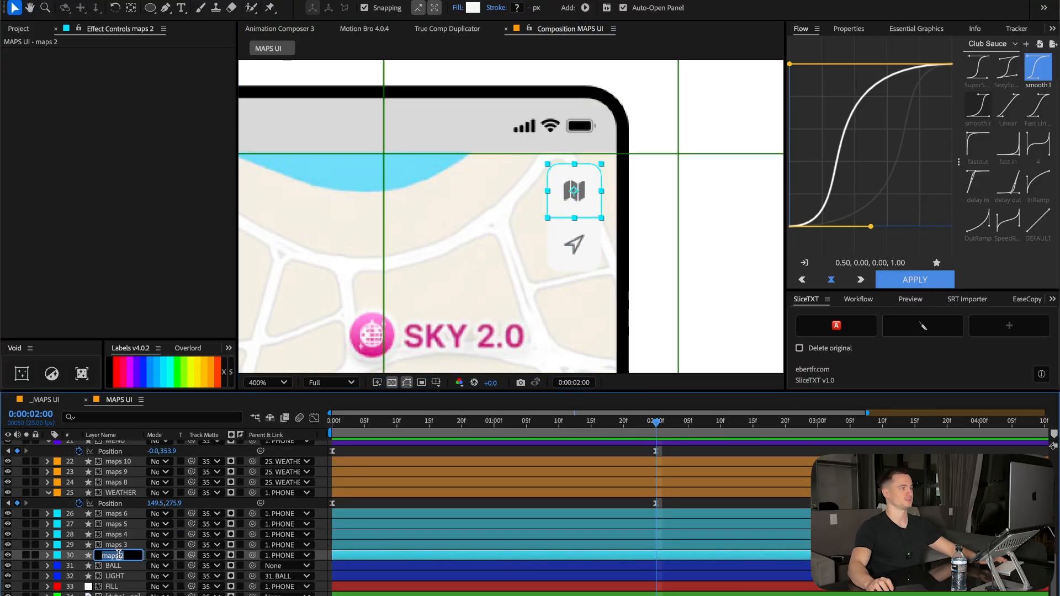
pyautogui.click(119, 513)
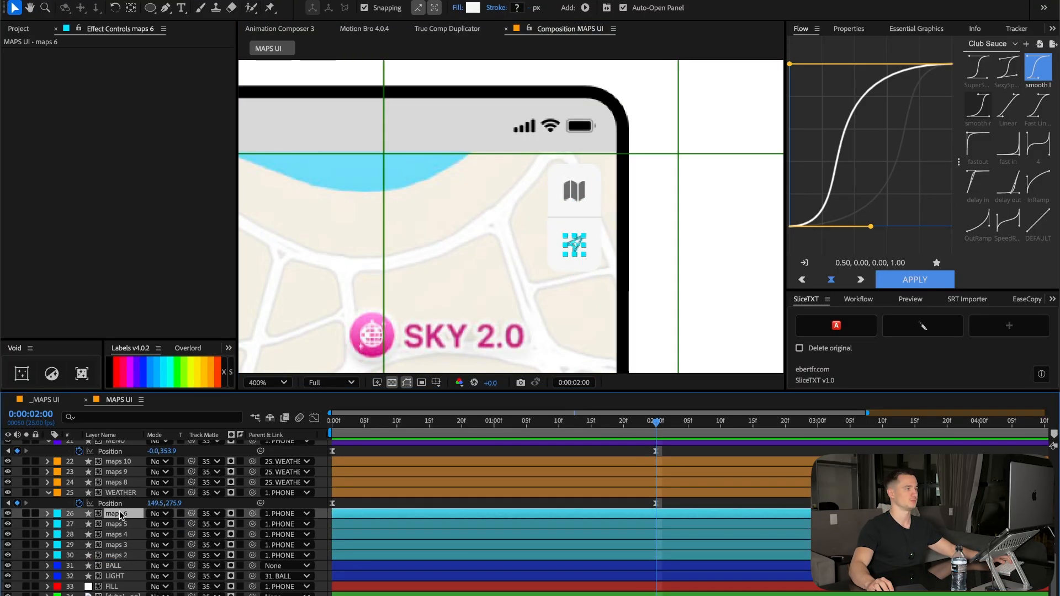
pyautogui.click(119, 555)
pyautogui.press('Return')
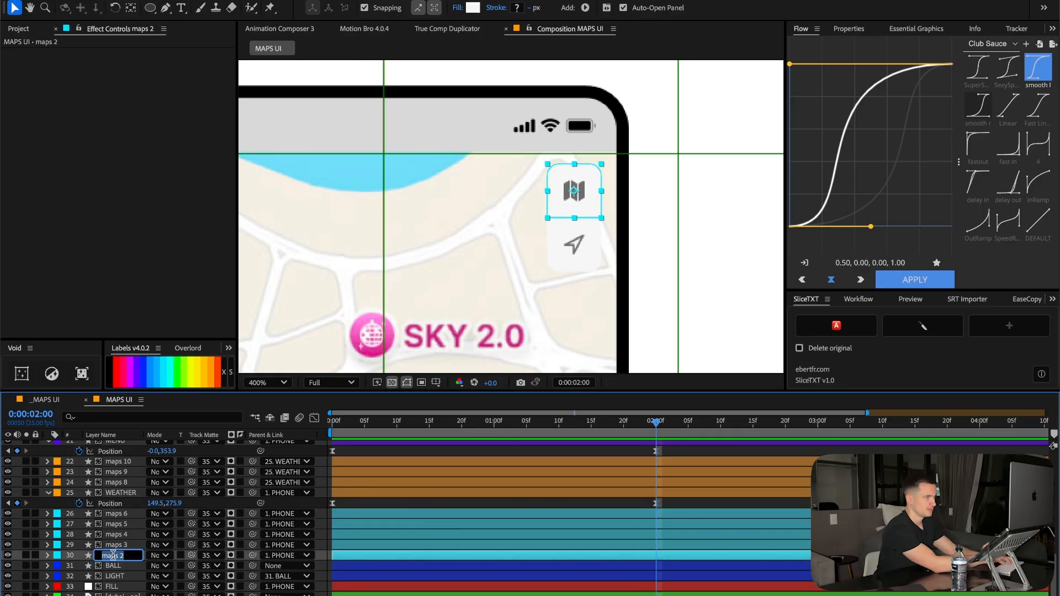
pyautogui.write('MAP')
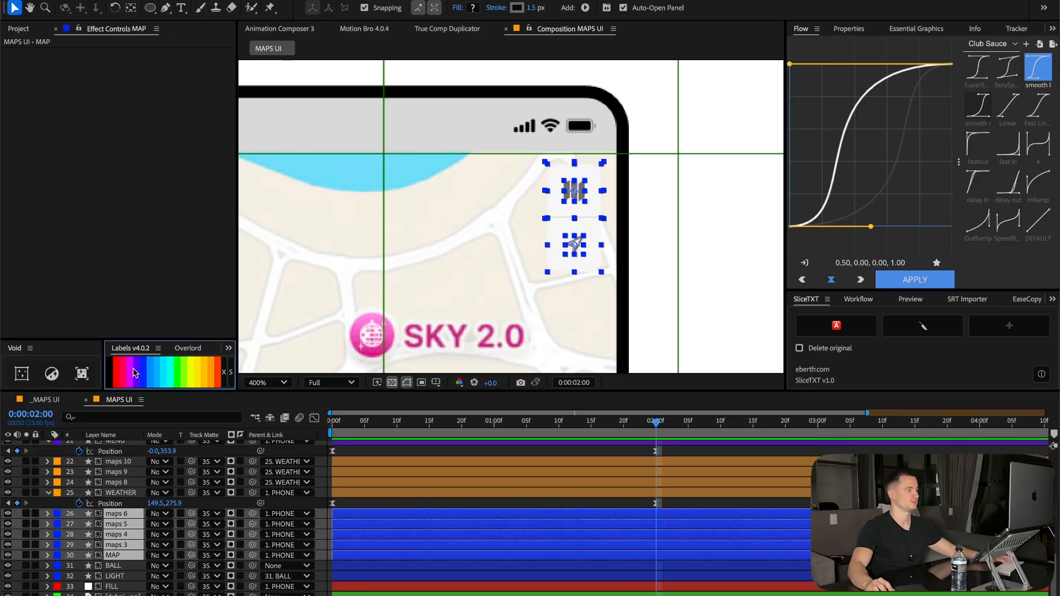
# Give the five map button layers a magenta label and parent the maps 3 to maps 6 layers to MAP.
pyautogui.click(131, 369)
pyautogui.click(122, 513)
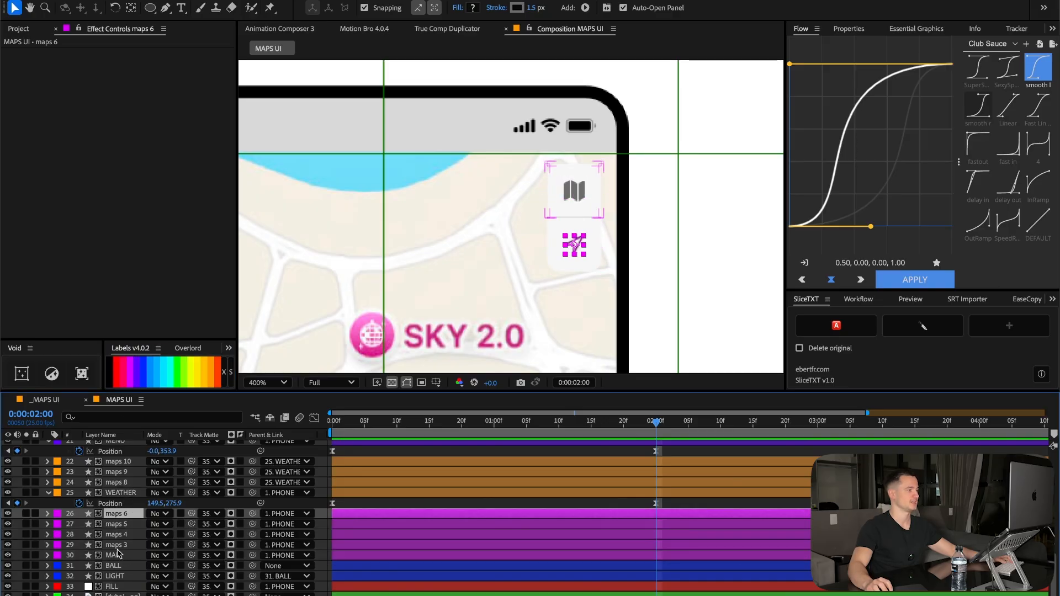
pyautogui.keyDown('shift'); pyautogui.click(119, 545); pyautogui.keyUp('shift')
pyautogui.moveTo(254, 514); pyautogui.dragTo(113, 555)
# Keyframe the MAP layer's position at 2:00 and at the composition start, and apply Easy Ease to the keyframes.
pyautogui.click(113, 555)
pyautogui.press('p')
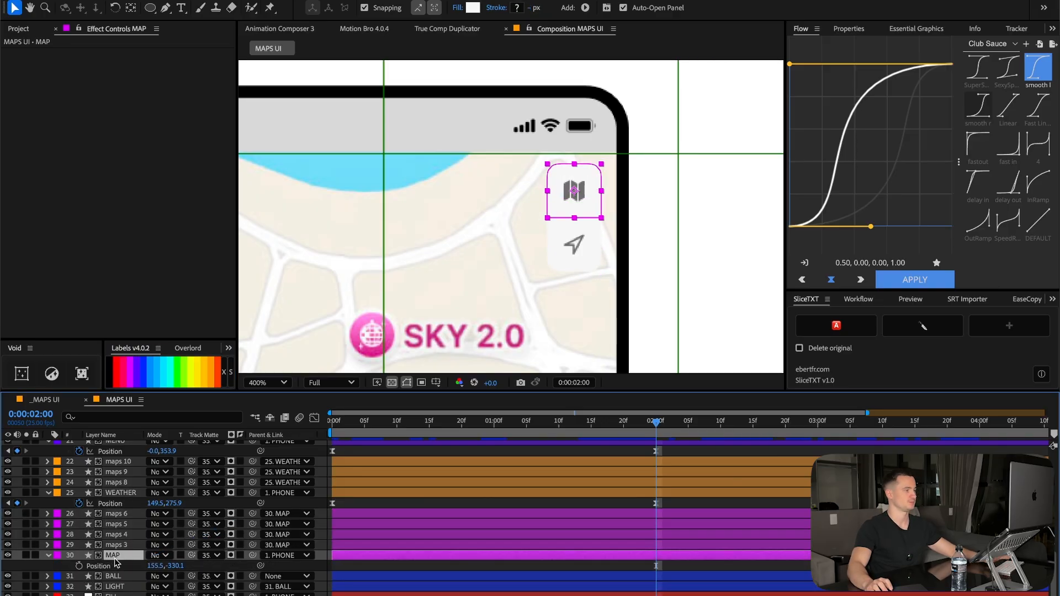
pyautogui.click(78, 566)
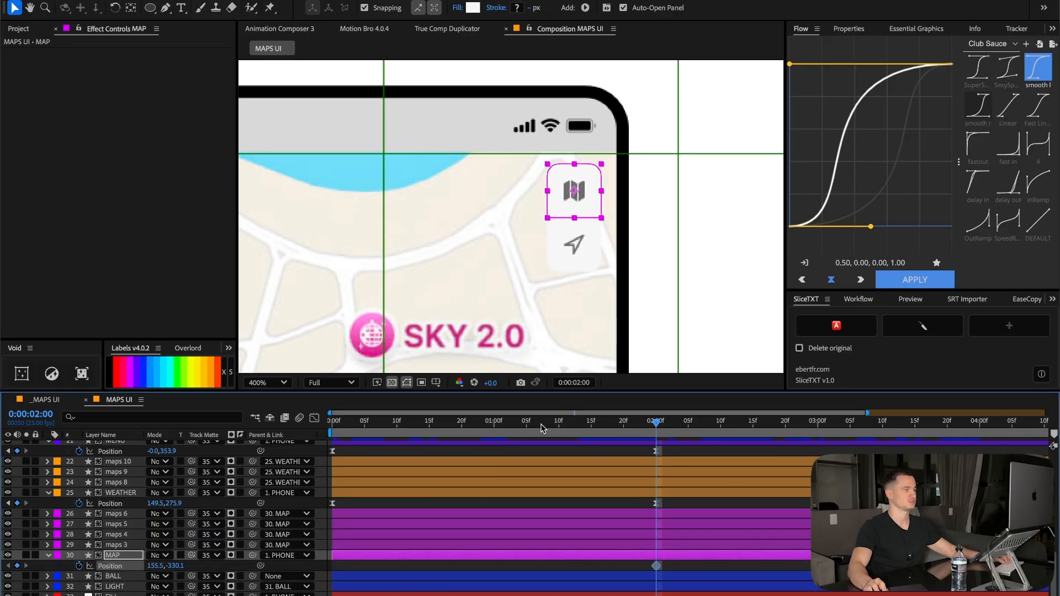
pyautogui.moveTo(585, 424); pyautogui.dragTo(329, 583)
pyautogui.moveTo(673, 570); pyautogui.dragTo(330, 497)
pyautogui.press('F9')
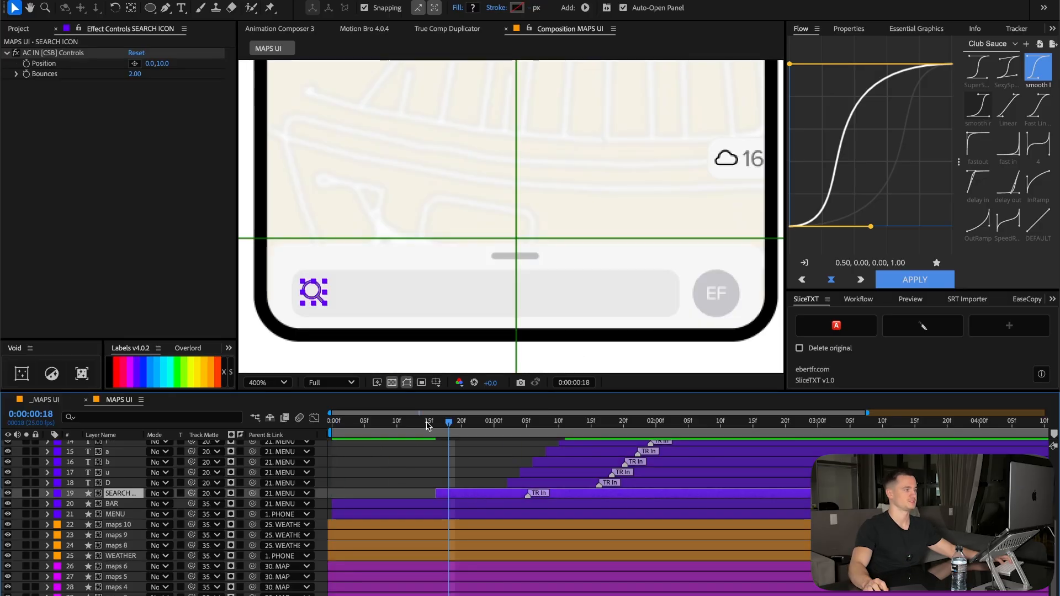
# Move the D, u, b, a and i letter layers earlier to follow the search icon layer, with b, a and i starting together.
pyautogui.moveTo(429, 426); pyautogui.dragTo(463, 457)
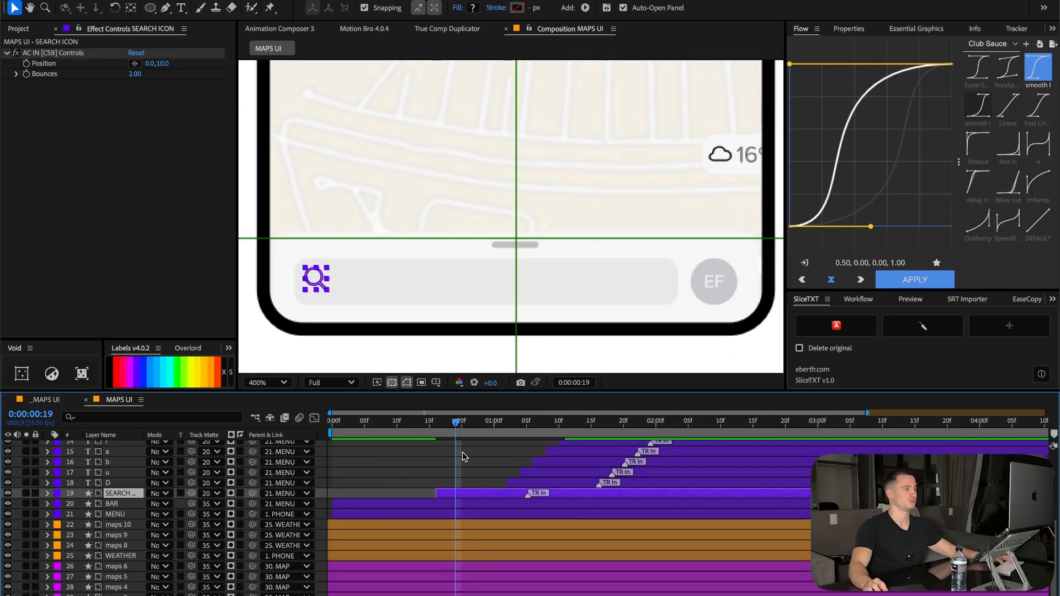
pyautogui.click(585, 524)
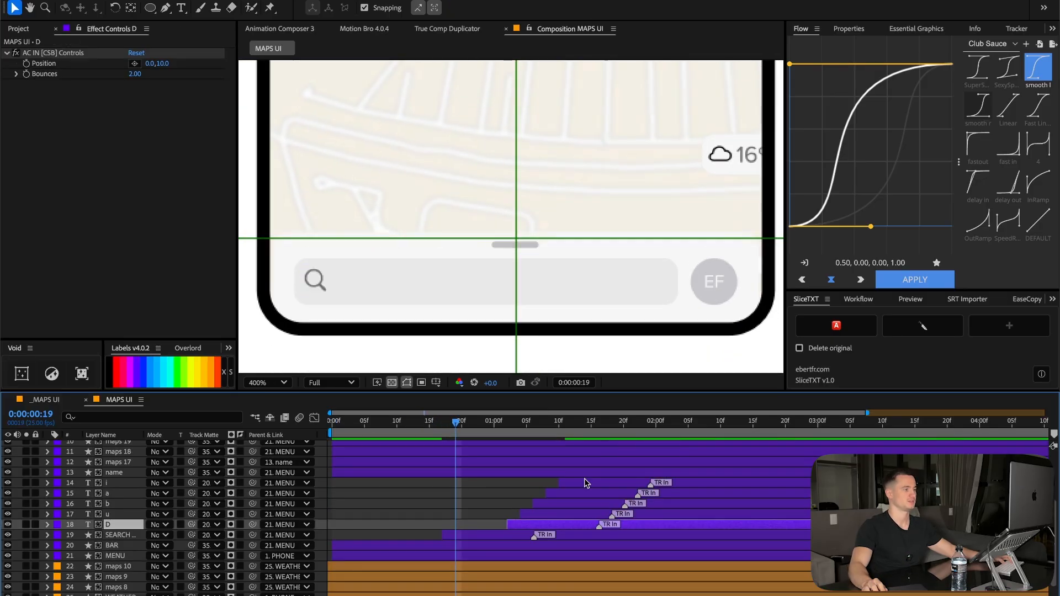
pyautogui.keyDown('shift'); pyautogui.click(589, 483); pyautogui.keyUp('shift')
pyautogui.press('super+shift+a')
pyautogui.click(574, 485)
pyautogui.moveTo(457, 426); pyautogui.dragTo(475, 450)
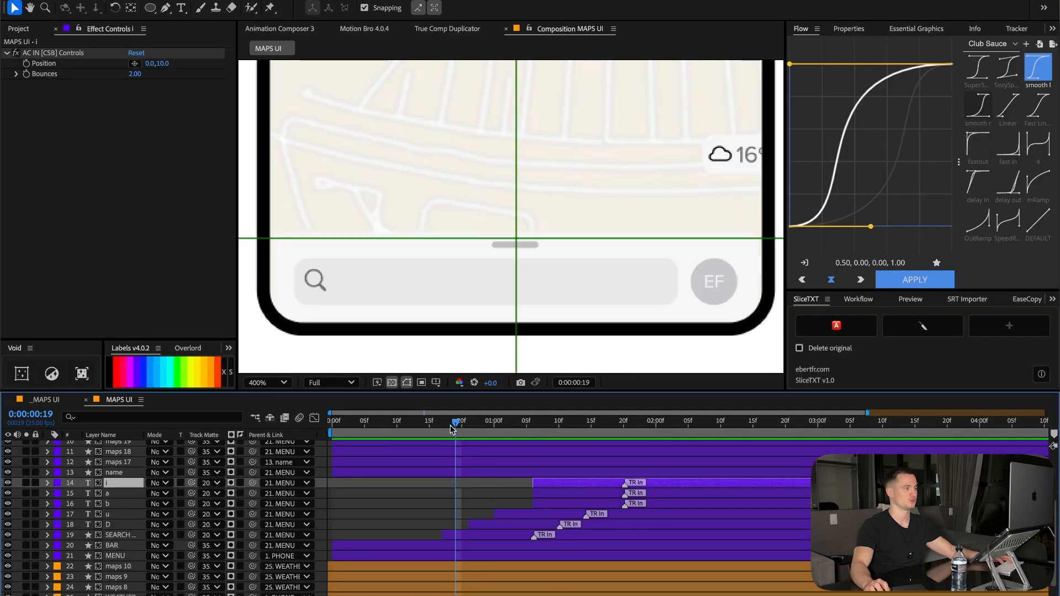
# Play back the animation and check the timing of the search icon and letters in the menu's search bar.
pyautogui.moveTo(453, 430); pyautogui.dragTo(416, 424)
pyautogui.hotkey('shift', '/')
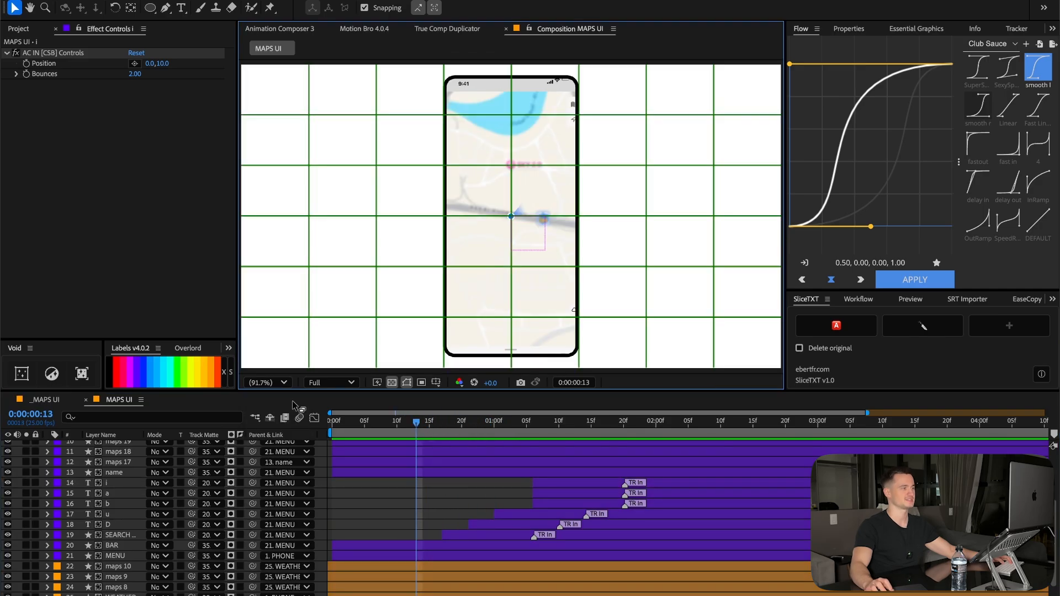
pyautogui.press('space')
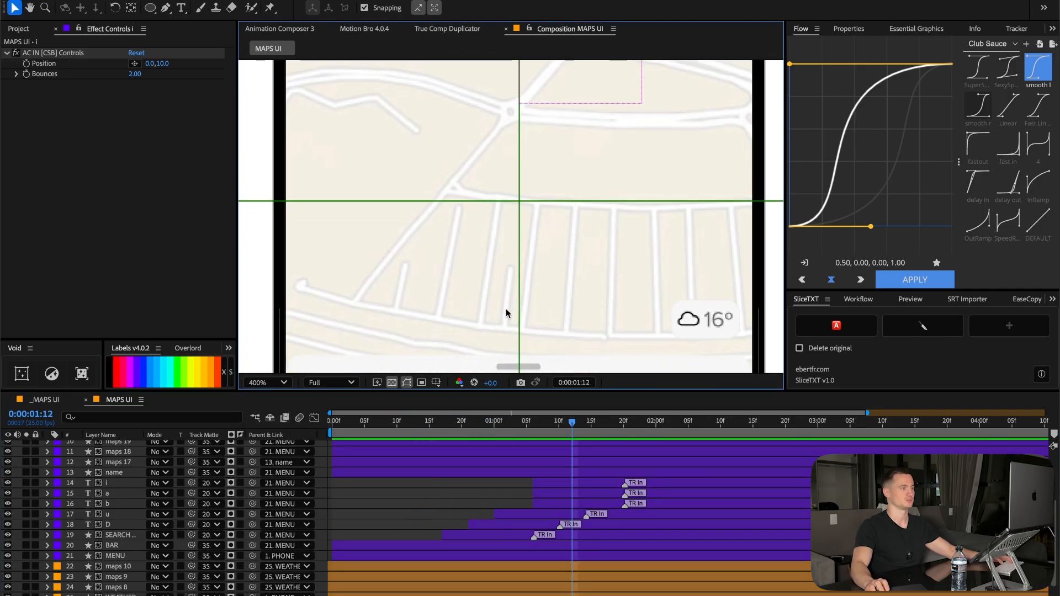
pyautogui.moveTo(506, 313); pyautogui.dragTo(508, 204)
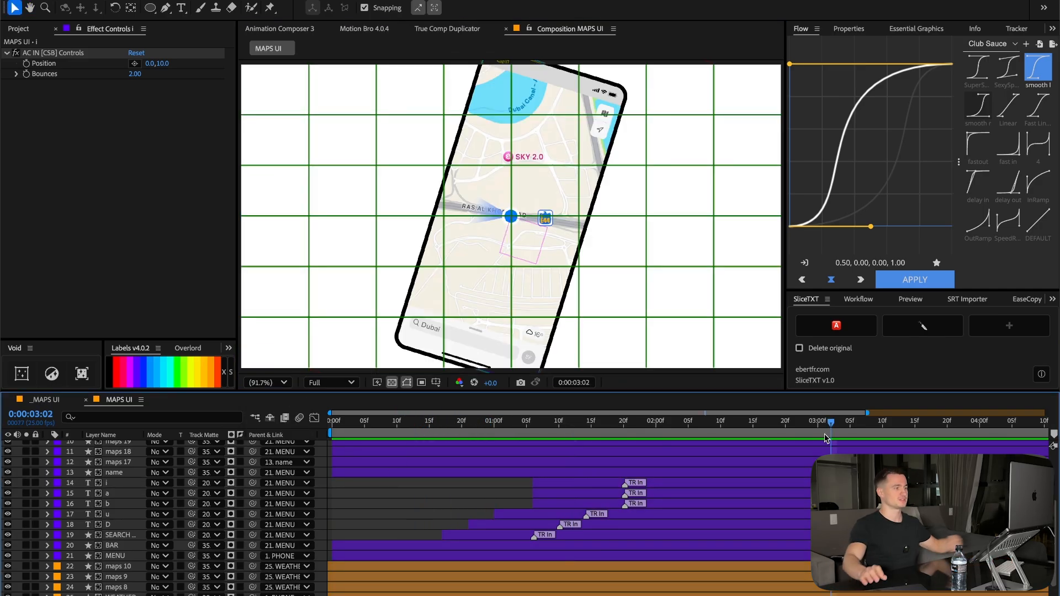
# Add a closing WEATHER position keyframe of 229.1, 275.9 at 4:05, eased with Easy Ease and the 0.50, 0.00, 0.00, 1.00 Flow curve.
pyautogui.click(997, 420)
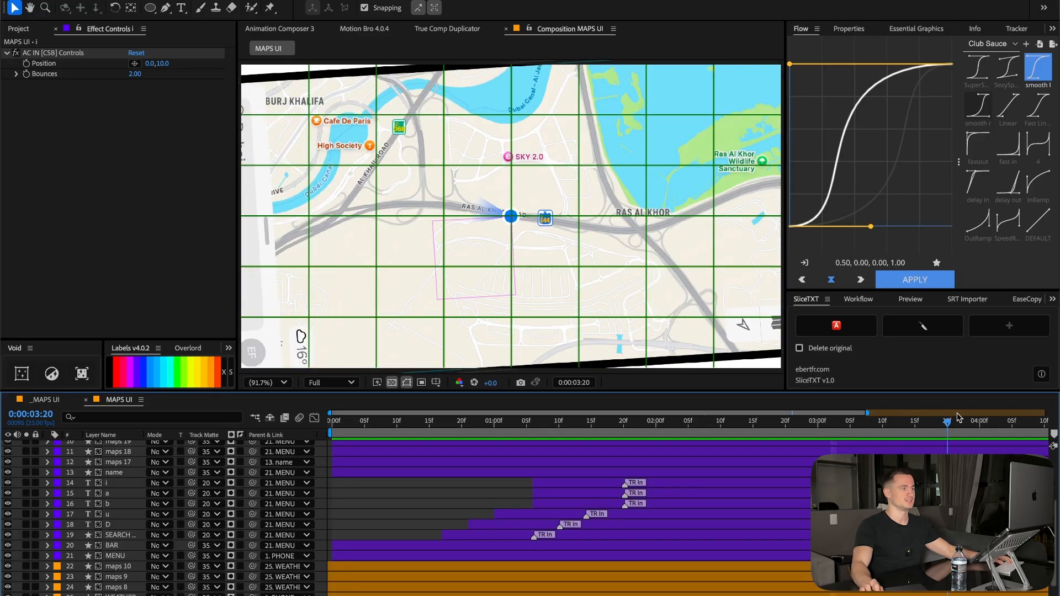
pyautogui.scroll(3, 676, 536)
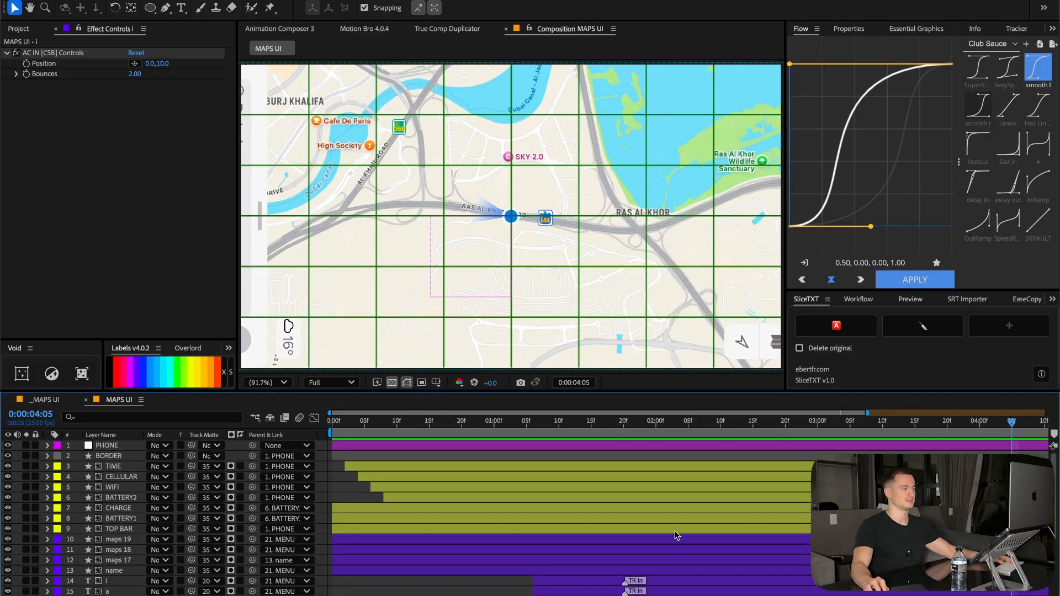
pyautogui.scroll(-6, 114, 531)
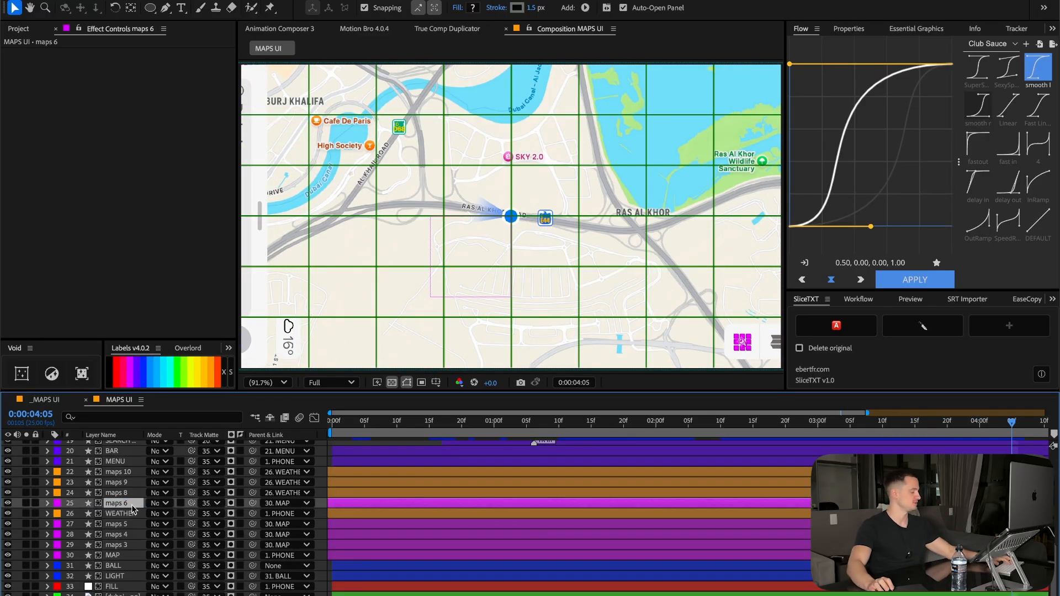
pyautogui.click(131, 505)
pyautogui.press('p')
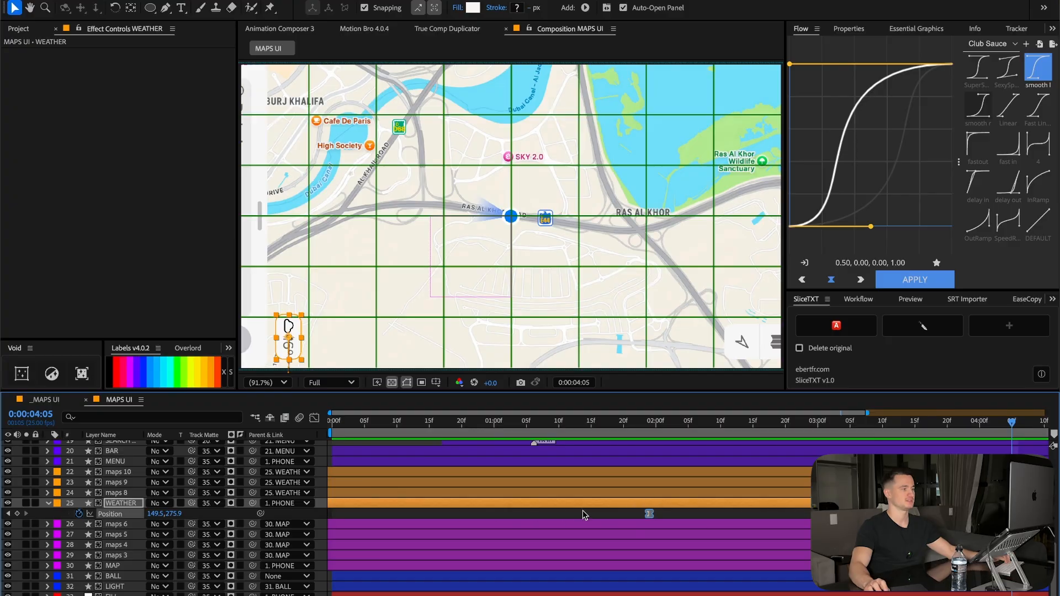
pyautogui.moveTo(933, 594)
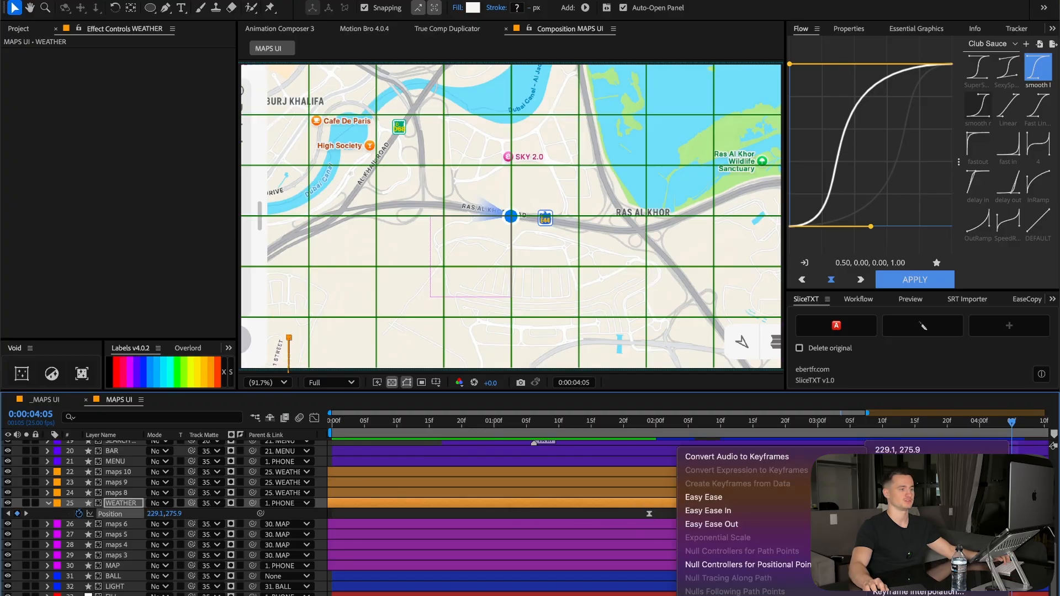
pyautogui.click(828, 590)
pyautogui.press('-')
pyautogui.click(1035, 77)
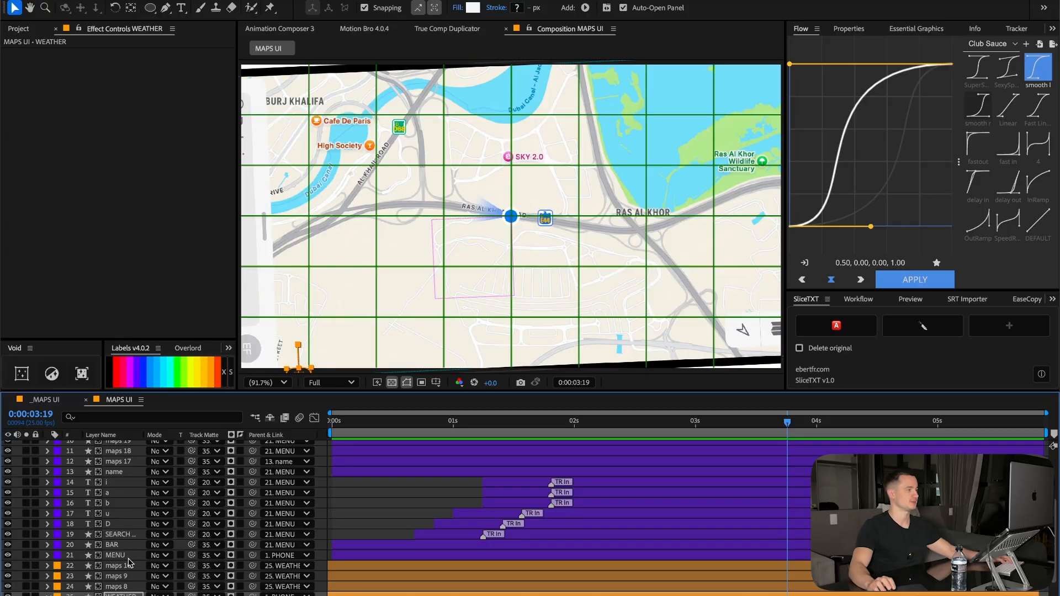
# Copy the MAP layer's off-screen position keyframe to the end of the animation so the map buttons slide back out.
pyautogui.click(127, 556)
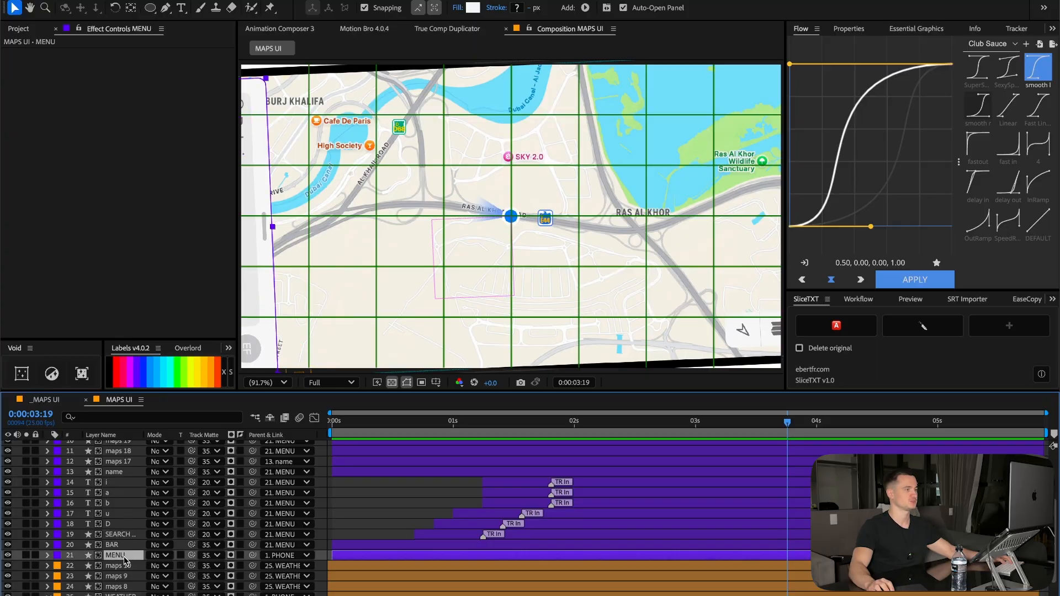
pyautogui.scroll(-5, 124, 574)
pyautogui.click(125, 548)
pyautogui.click(119, 565)
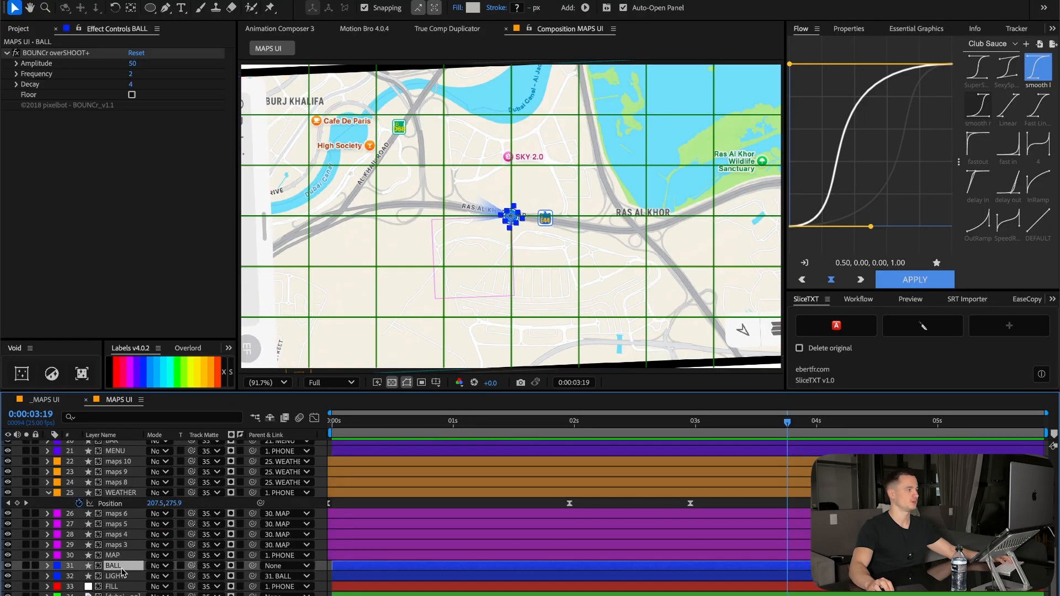
pyautogui.click(117, 556)
pyautogui.press('u')
pyautogui.click(554, 566)
pyautogui.press('super+c')
pyautogui.press('super+v')
pyautogui.rightClick(787, 565)
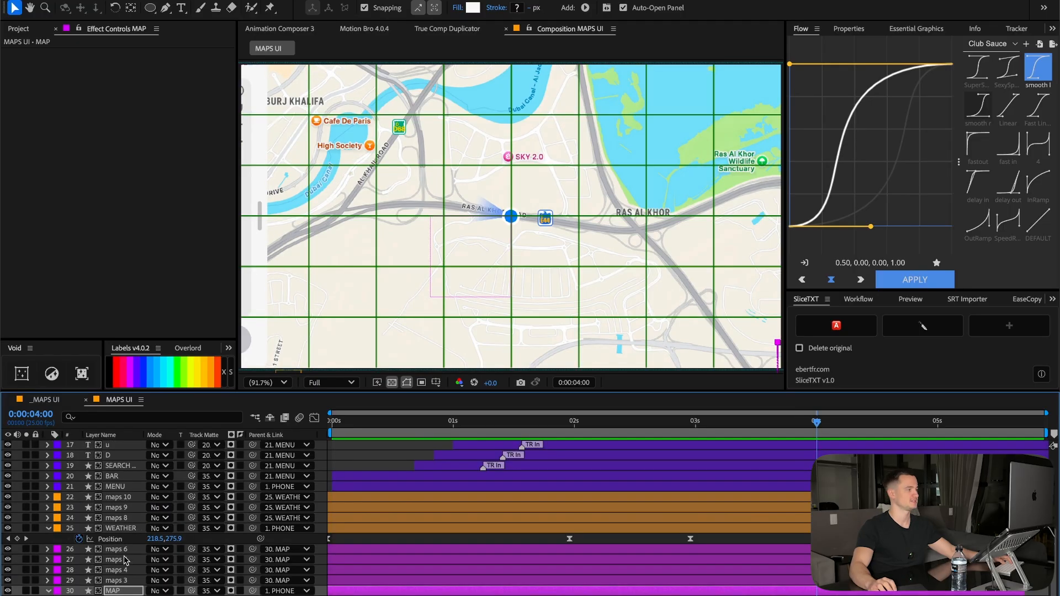
# Paste the MENU layer's -0.0, 464.9 position keyframe at 4:00 and apply the 0.50, 0.00, 0.00, 1.00 Flow easing.
pyautogui.click(116, 486)
pyautogui.press('u')
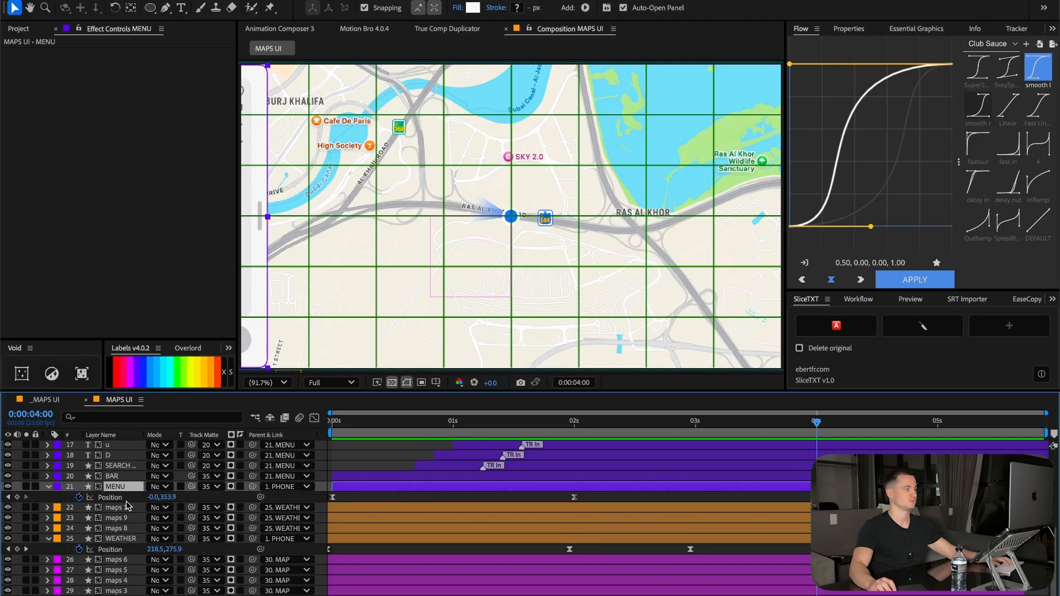
pyautogui.press('super+c')
pyautogui.press('super+v')
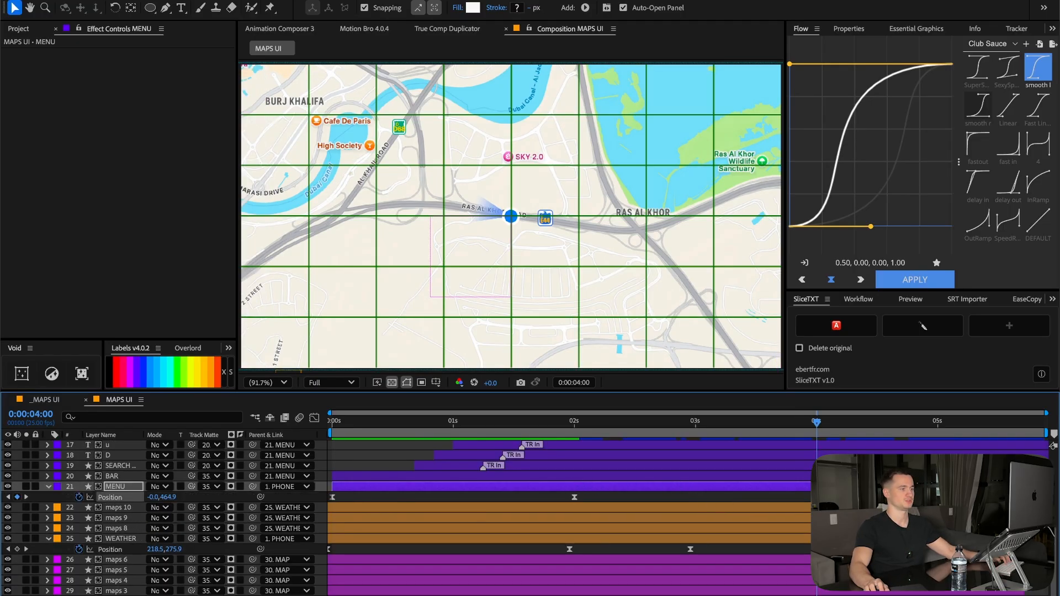
pyautogui.rightClick(816, 497)
pyautogui.click(679, 595)
pyautogui.click(1034, 73)
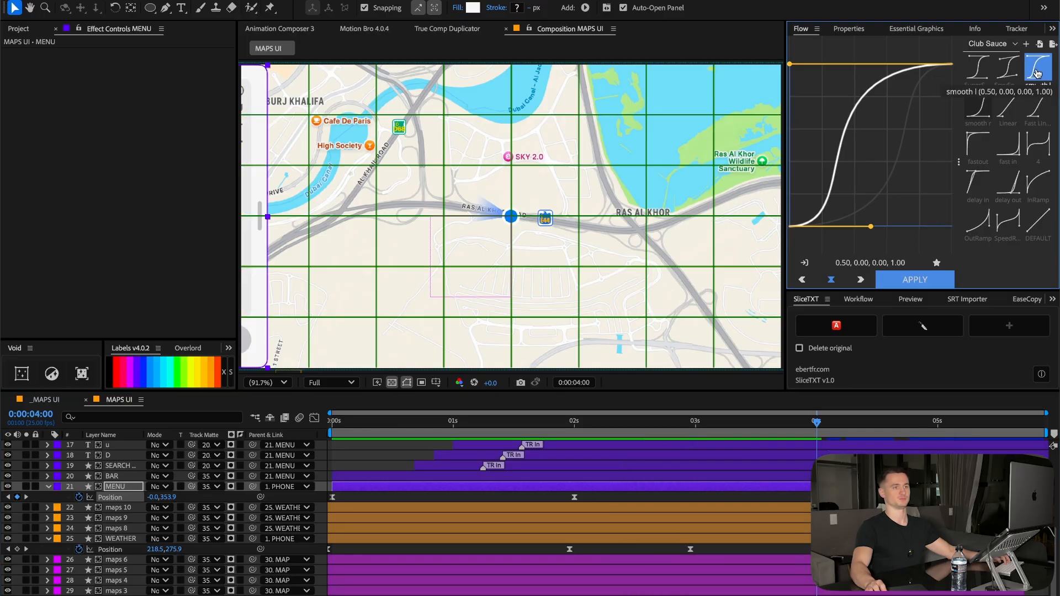
# Preview the slide-in and slide-out animation and collapse the keyframed properties of all layers.
pyautogui.press('space')
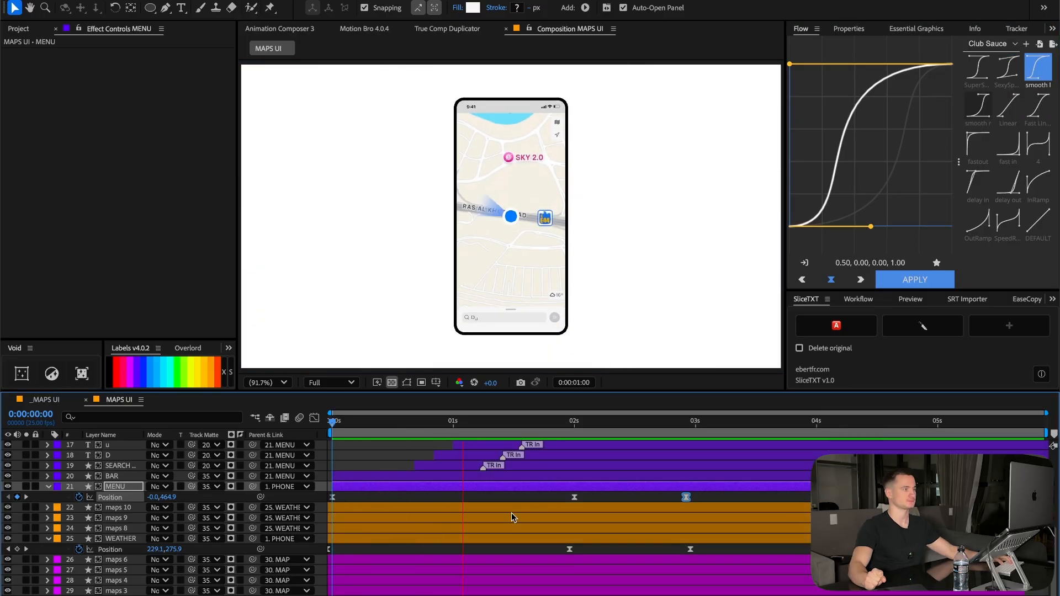
pyautogui.press('space')
pyautogui.press('super+a')
pyautogui.press('u')
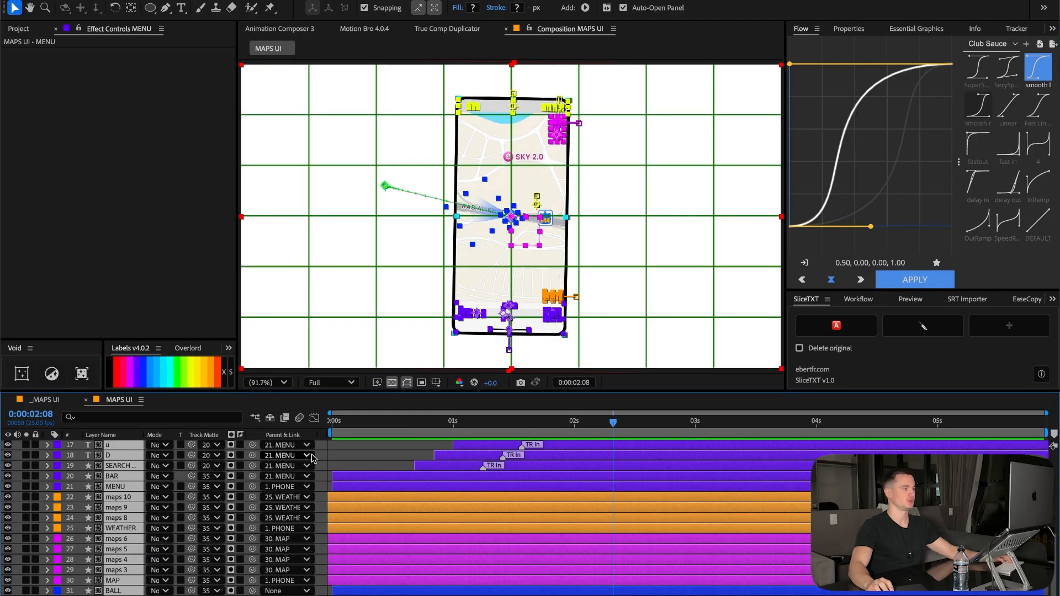
# Take the lyric "but I'm on go" from the Genius page in the browser into a new text layer with a black fill.
pyautogui.click(298, 455)
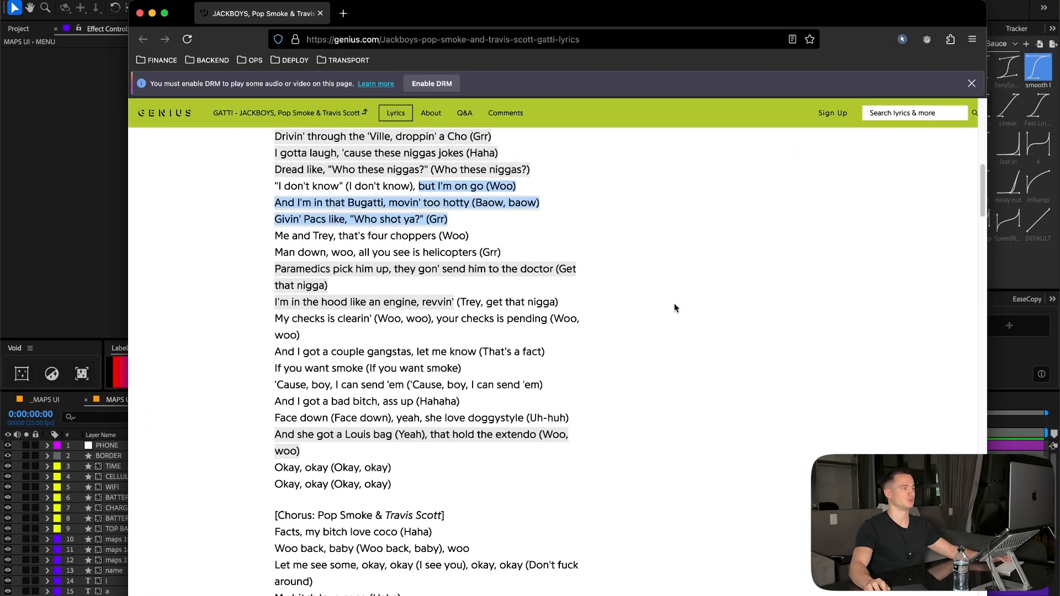
pyautogui.scroll(2, 674, 307)
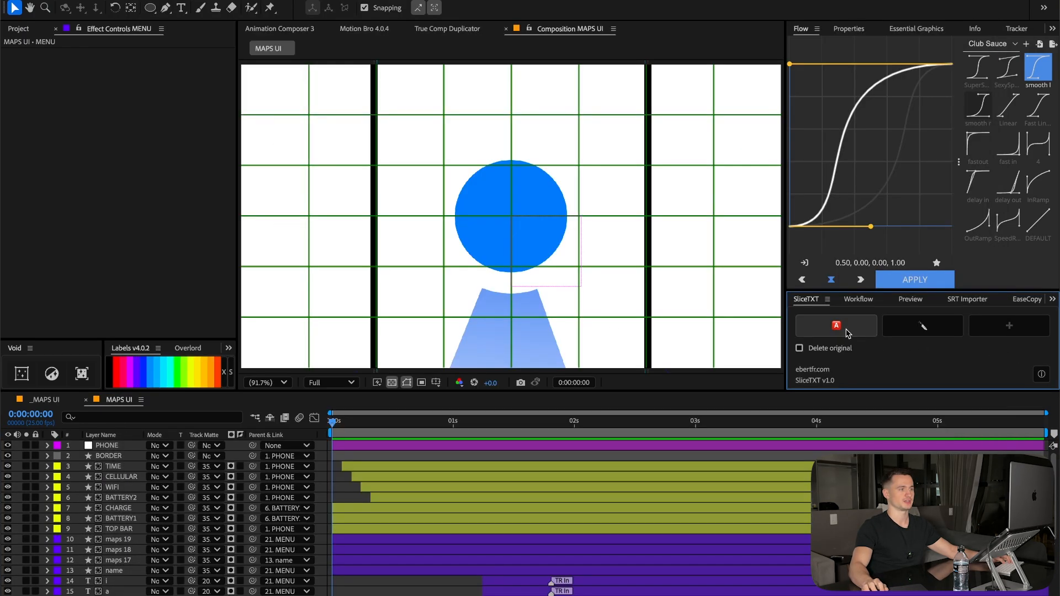
pyautogui.click(848, 333)
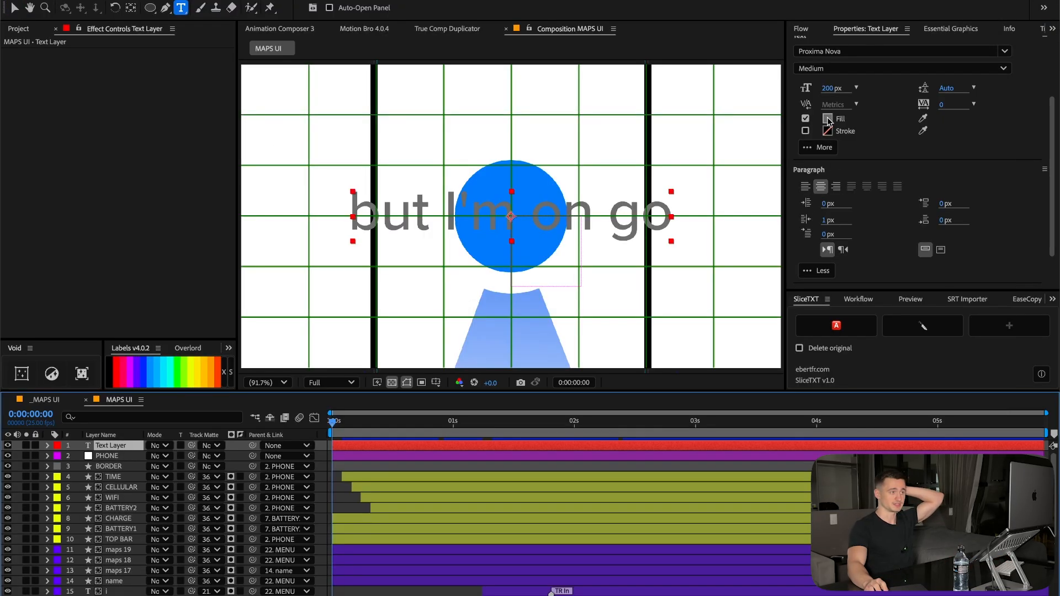
pyautogui.click(828, 120)
pyautogui.moveTo(475, 319); pyautogui.dragTo(387, 405)
pyautogui.click(653, 248)
# Set the lyric text's font to Clash Display Variable in the Semibold style.
pyautogui.click(859, 53)
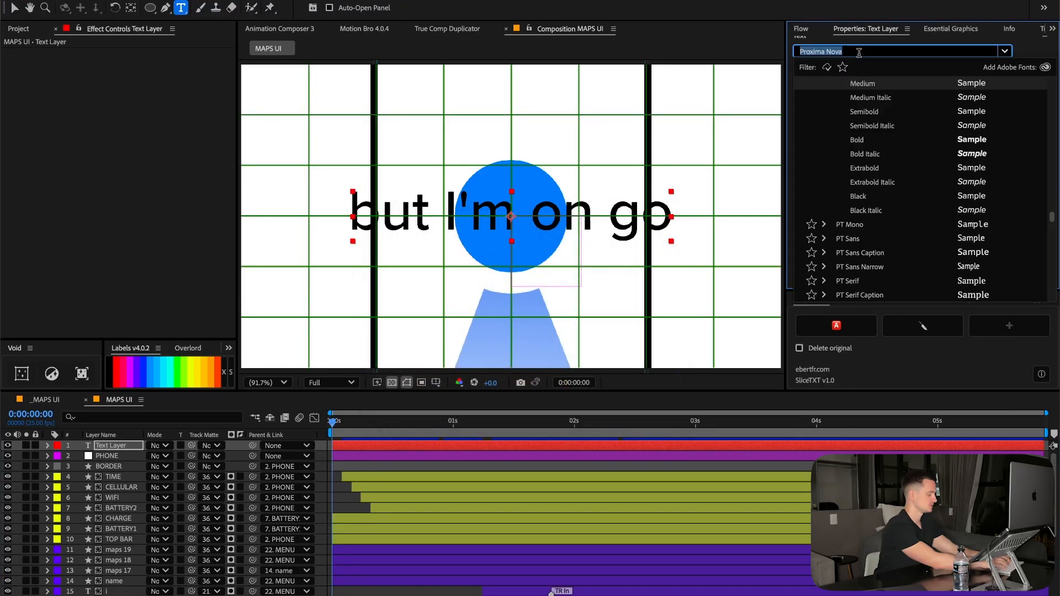
pyautogui.write('clash')
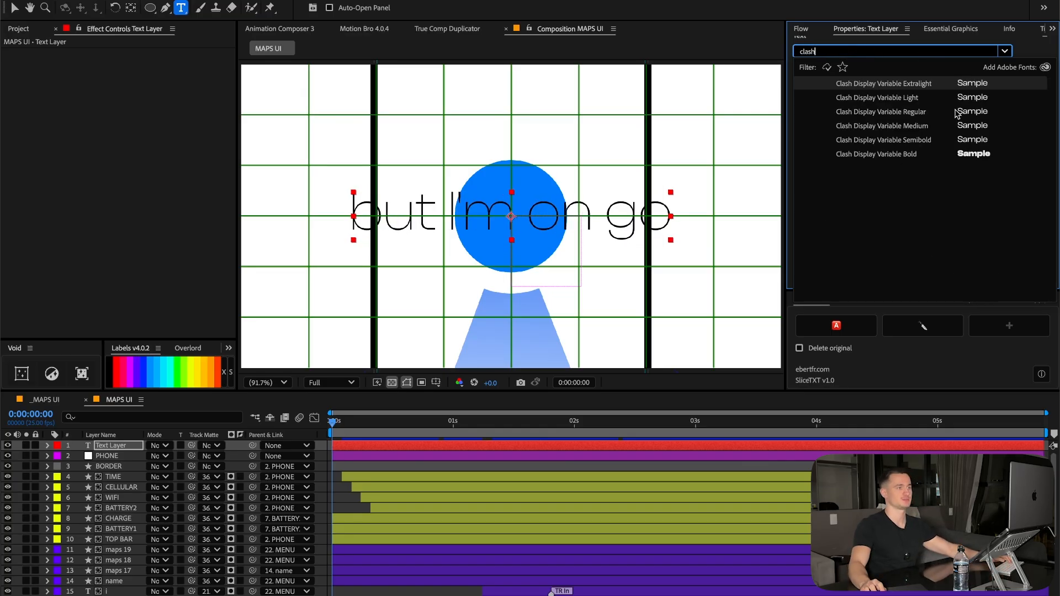
pyautogui.click(956, 113)
pyautogui.click(853, 68)
pyautogui.click(847, 146)
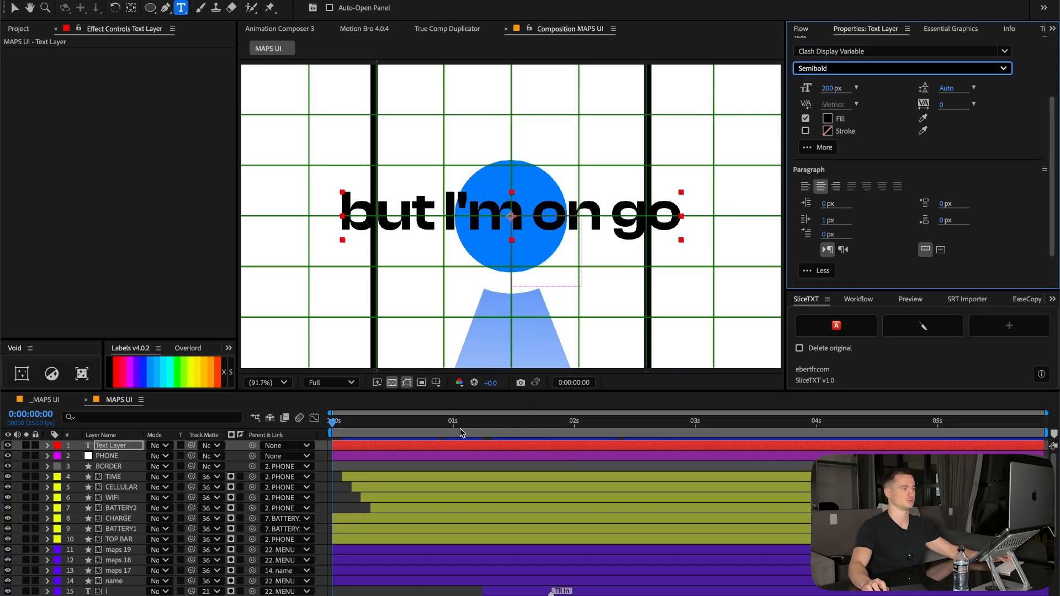
# Go to frame 0:24 and break the lyric text into two lines, "but I'm" and "on go".
pyautogui.click(435, 399)
pyautogui.press('space')
pyautogui.doubleClick(458, 445)
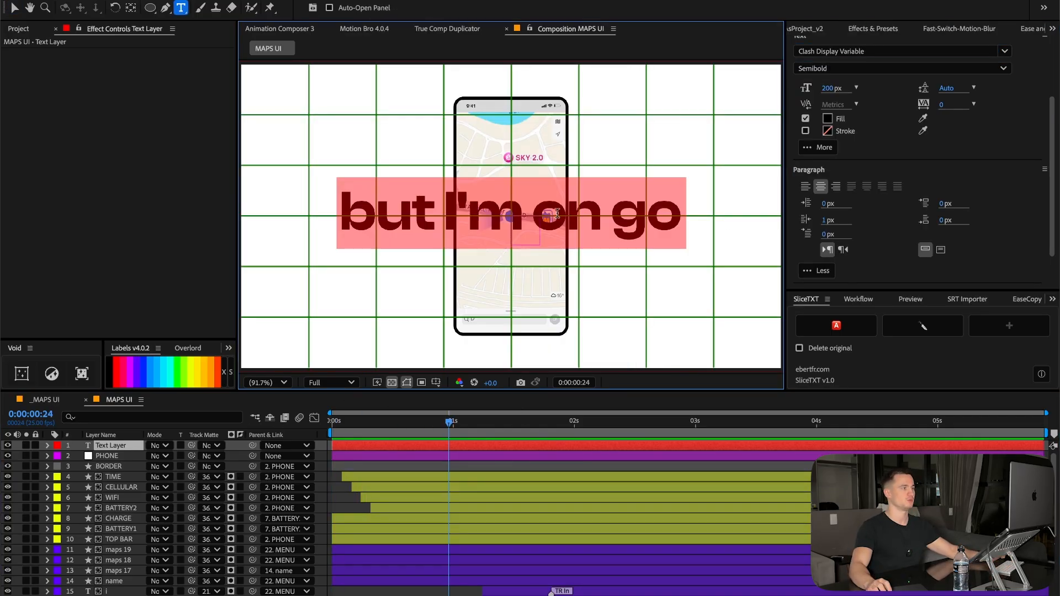
pyautogui.click(539, 211)
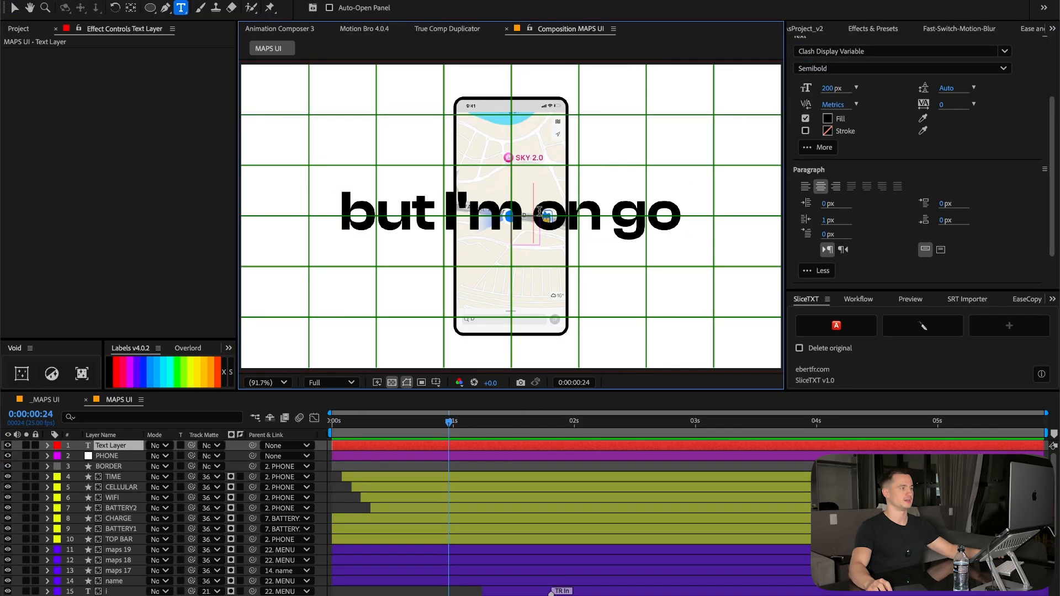
pyautogui.press('BackSpace')
pyautogui.press('Return')
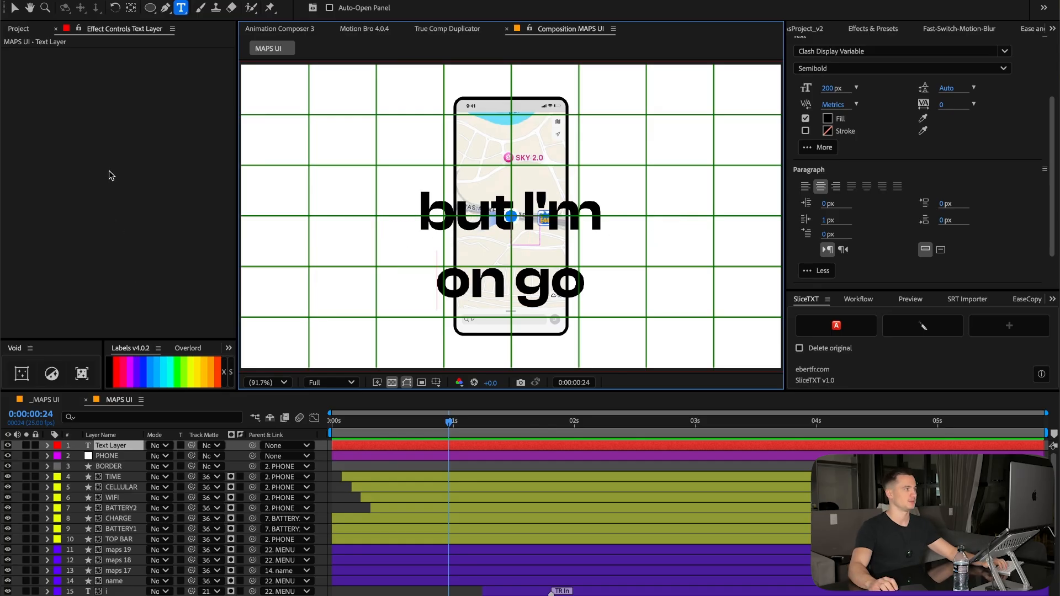
# Left-align the two-line lyric text and place it beside the phone's right edge.
pyautogui.click(13, 8)
pyautogui.scroll(2, 938, 138)
pyautogui.click(974, 127)
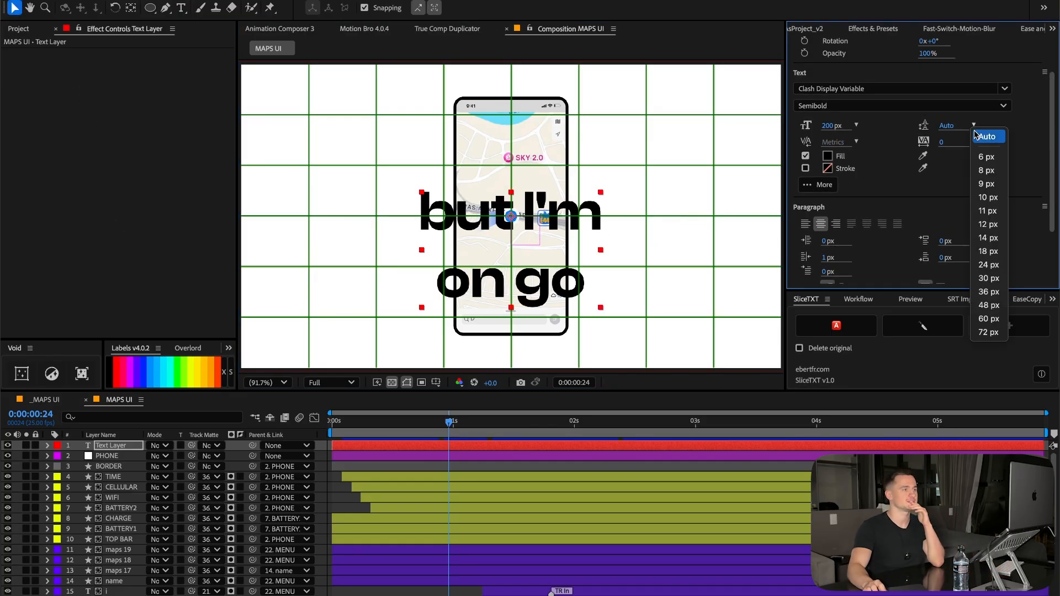
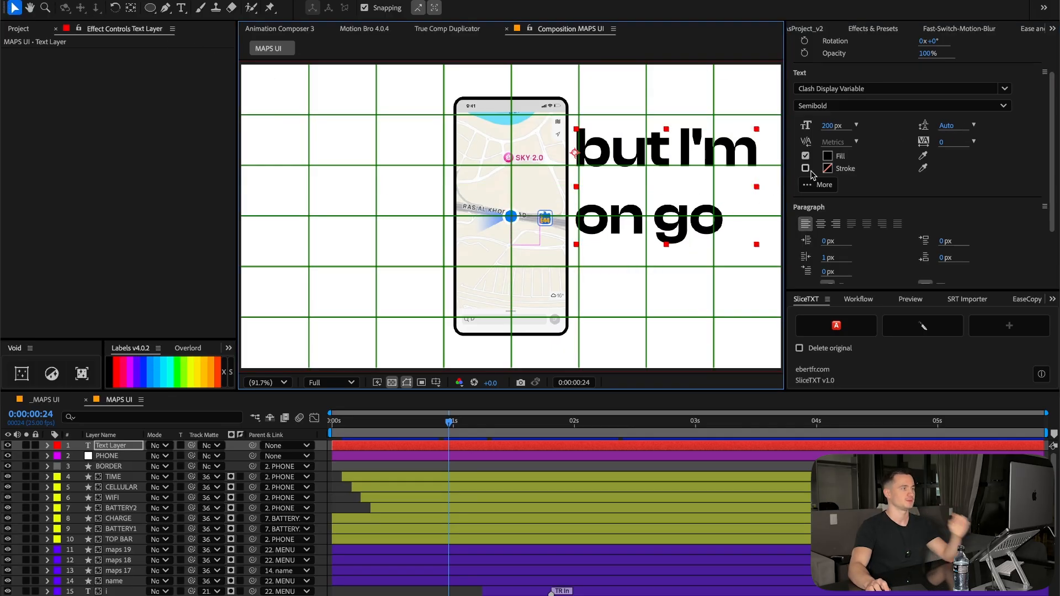
# Try a 250 px font size for the lyric text and set it back to 200 px.
pyautogui.click(830, 125)
pyautogui.write('250')
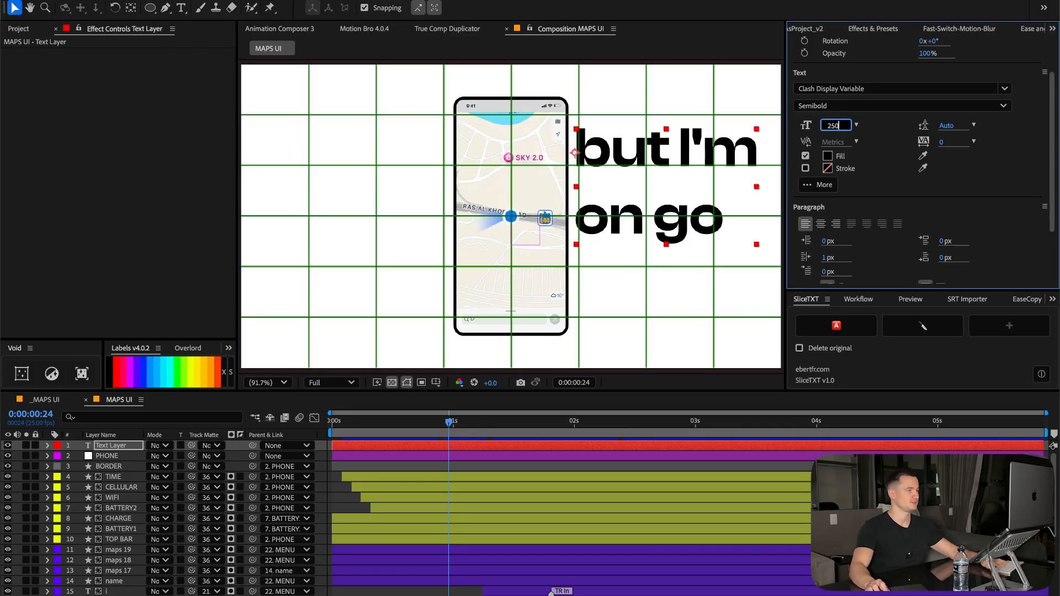
pyautogui.press('Return')
pyautogui.click(824, 130)
pyautogui.write('2')
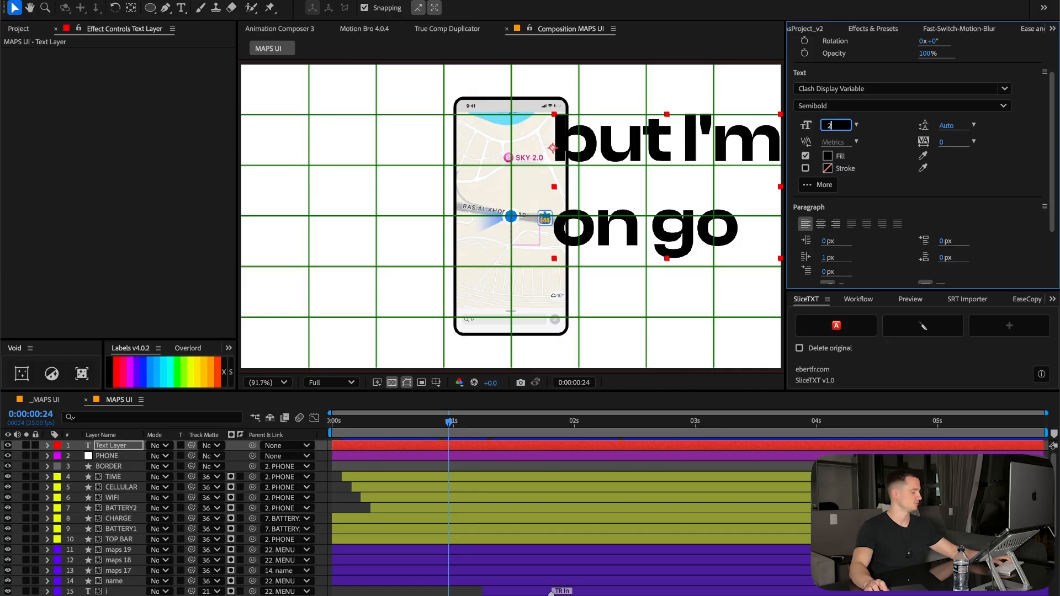
pyautogui.press('Return')
# Capitalize the first letter of the lyric text to read "But I'm" and tighten its leading to 146 px.
pyautogui.doubleClick(610, 150)
pyautogui.moveTo(610, 151); pyautogui.dragTo(574, 150)
pyautogui.write('B')
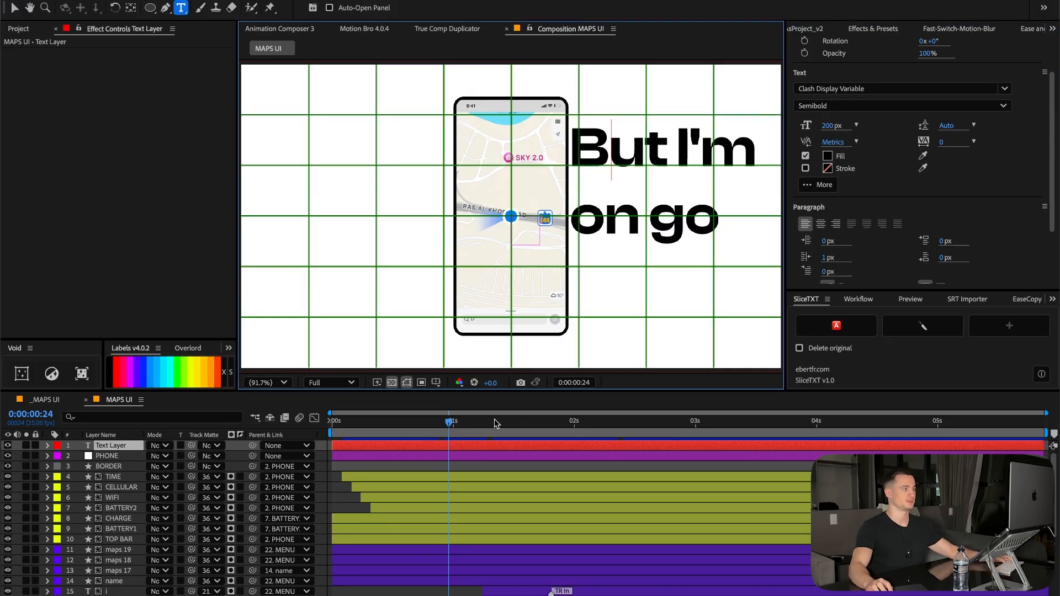
pyautogui.click(496, 445)
pyautogui.moveTo(946, 125)
pyautogui.mouseDown()
pyautogui.moveTo(1042, 135)
pyautogui.moveTo(963, 128)
pyautogui.mouseUp()
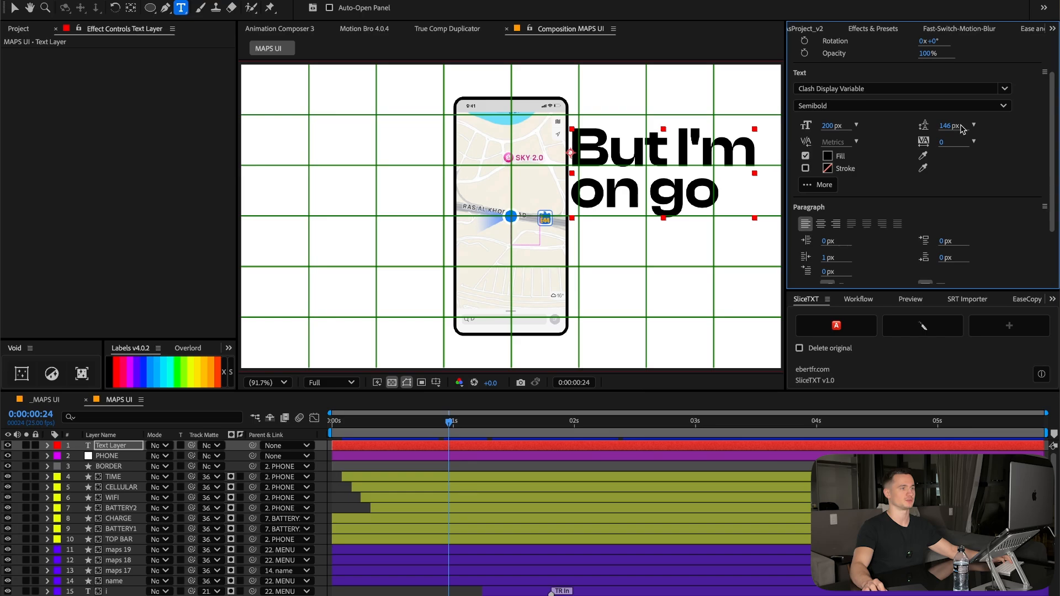
# Set the lyric text's leading to 150 px, center its anchor point, and reposition it beside the phone's upper right edge.
pyautogui.write('150')
pyautogui.press('Return')
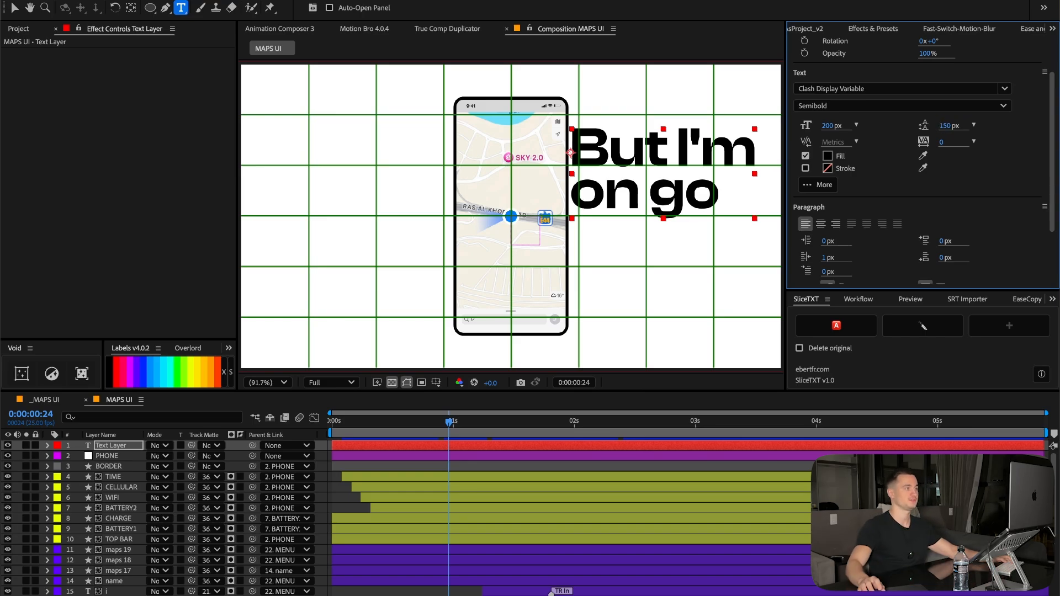
pyautogui.press('v')
pyautogui.click(1009, 333)
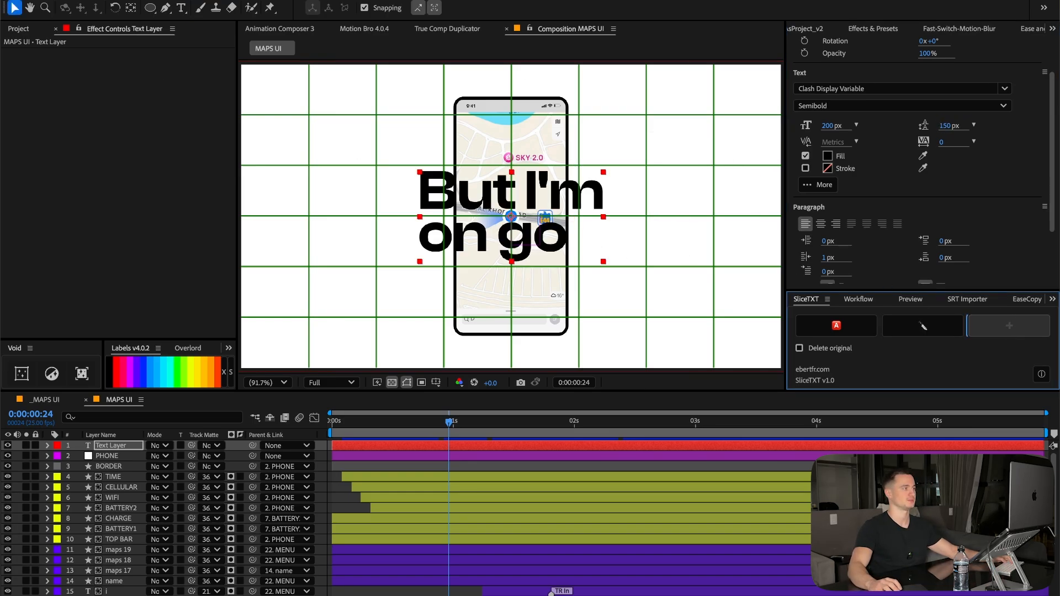
pyautogui.moveTo(537, 239); pyautogui.dragTo(690, 187)
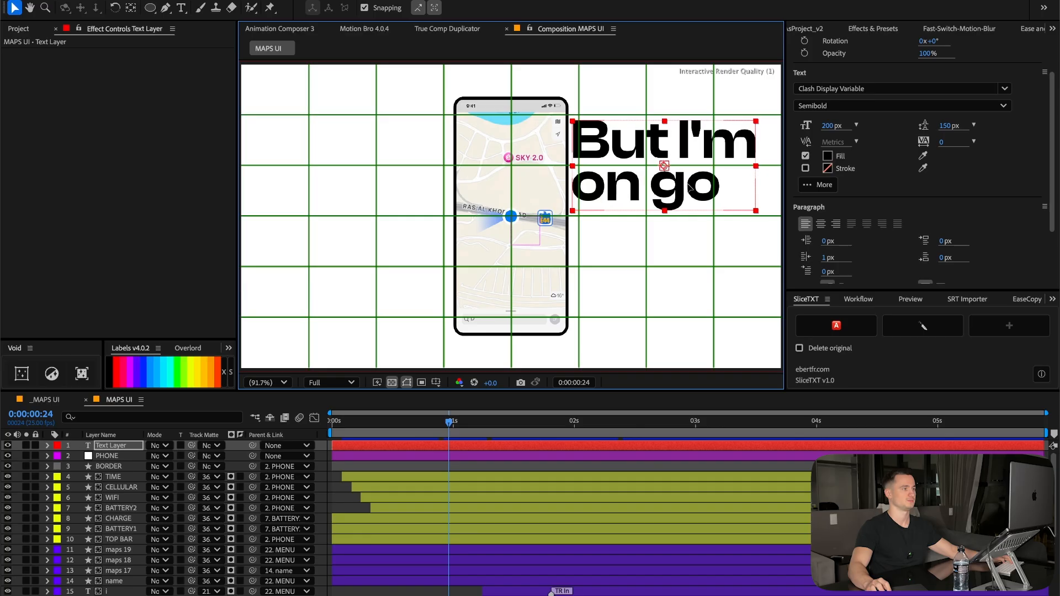
pyautogui.press('space')
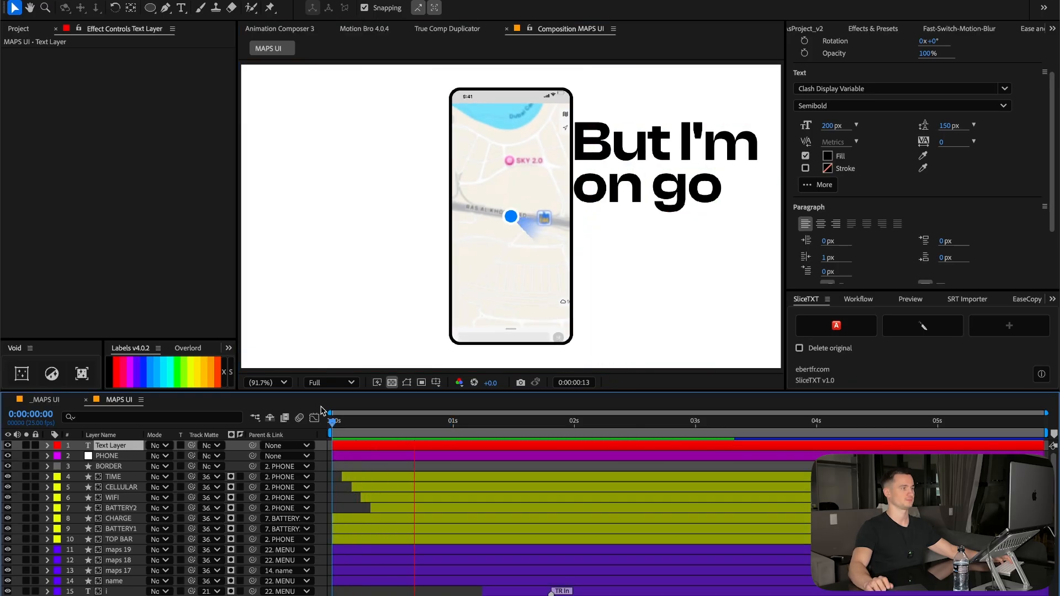
pyautogui.press('space')
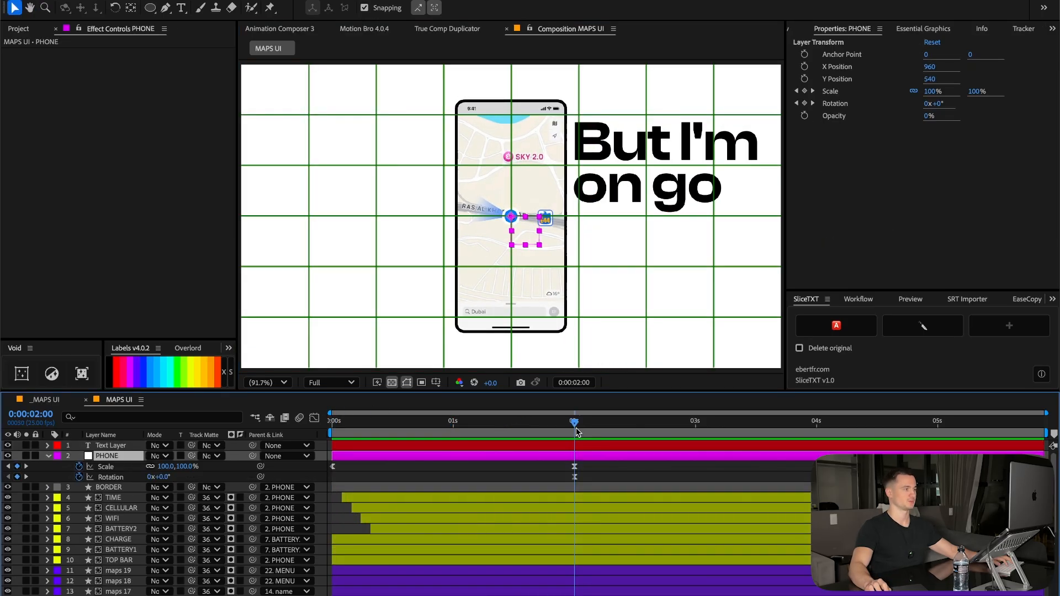
# Parent the lyric text layer to PHONE and split it into separate word layers with SliceTXT.
pyautogui.click(100, 456)
pyautogui.press('u')
pyautogui.moveTo(252, 445); pyautogui.dragTo(111, 456)
pyautogui.click(932, 331)
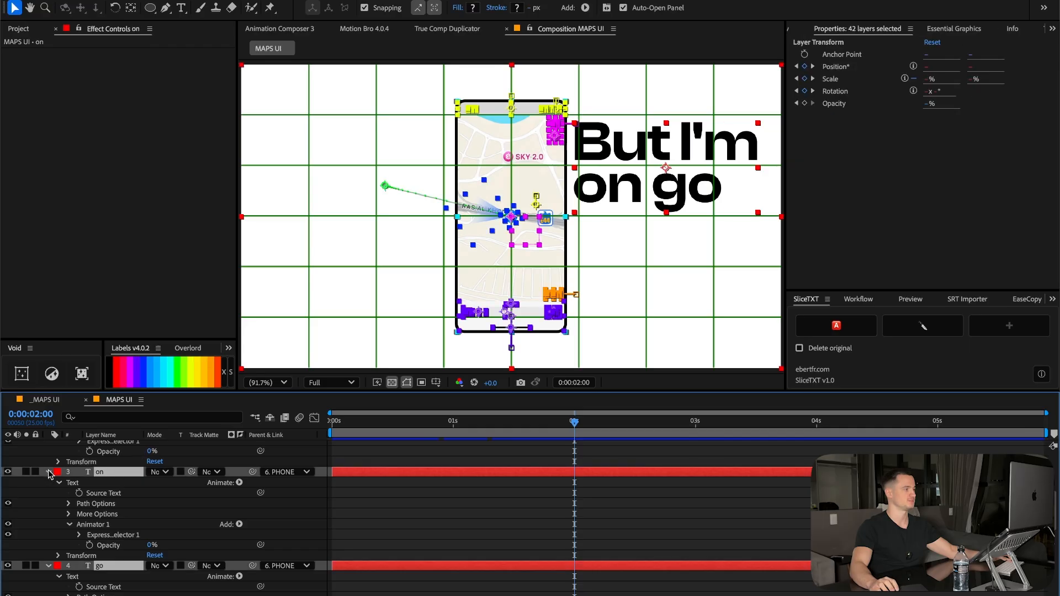
# Delete the original lyric text layer and reverse the order of the word layers so "go" comes first and "But" last.
pyautogui.click(49, 472)
pyautogui.scroll(5, 405, 487)
pyautogui.click(114, 447)
pyautogui.click(117, 487)
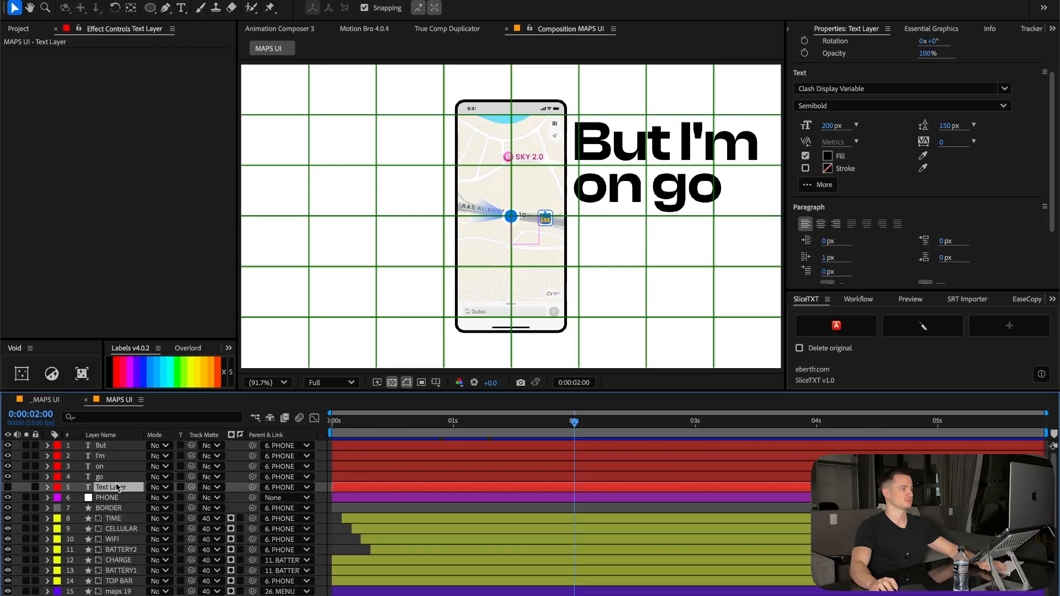
pyautogui.press('Delete')
pyautogui.click(114, 456)
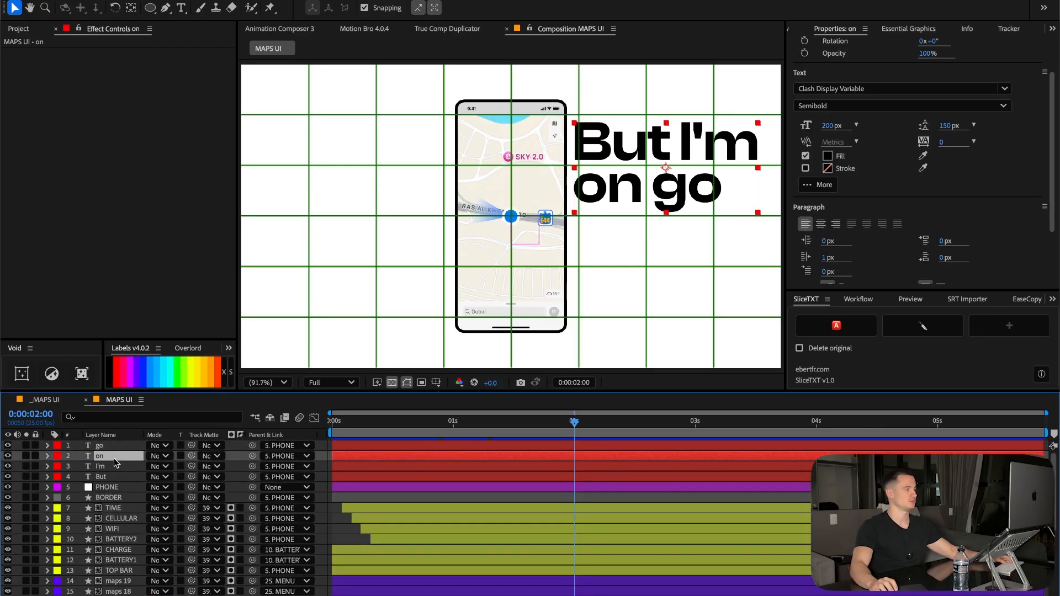
pyautogui.keyDown('shift'); pyautogui.click(142, 474); pyautogui.keyUp('shift')
# Reveal the PHONE layer's keyframes and place the playhead on the pair at 0:02:00.
pyautogui.press('pageup')
pyautogui.click(119, 486)
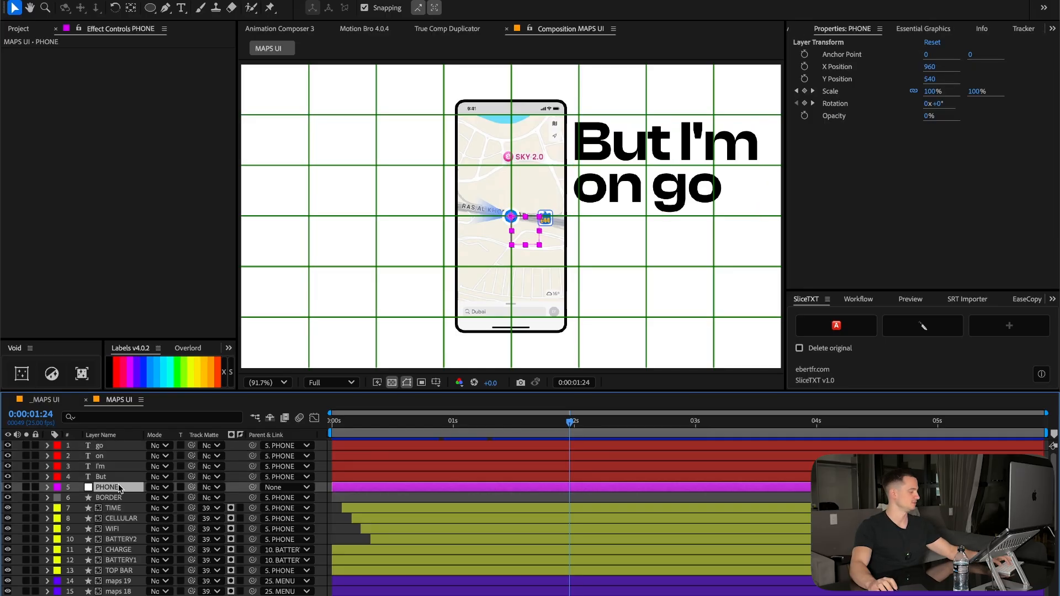
pyautogui.press('u')
pyautogui.press('pagedown')
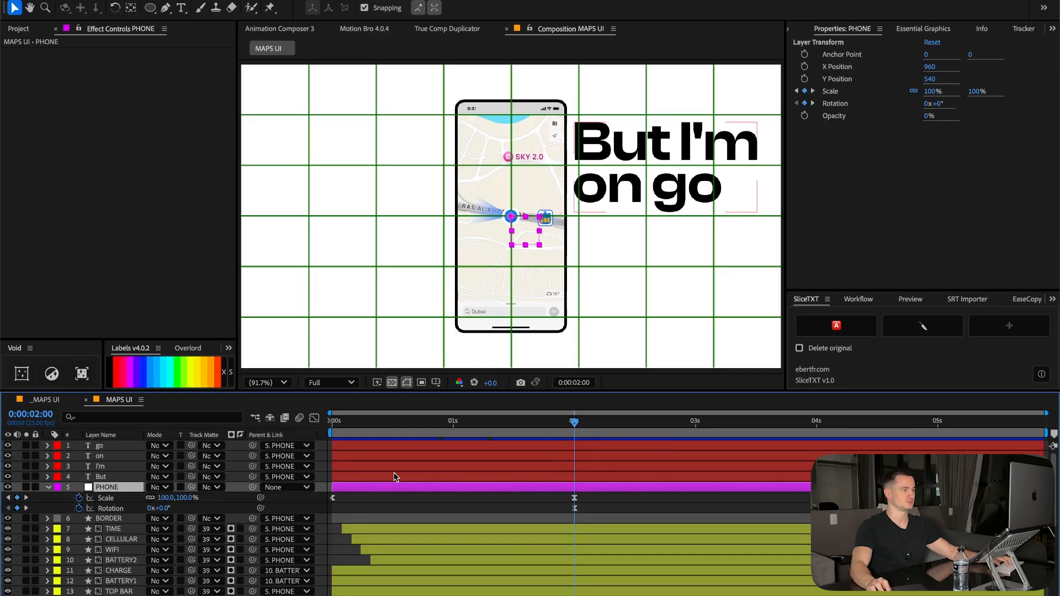
# Separate the Position dimensions of the word layers "go", "on", "I'm" and "But" into X and Y.
pyautogui.click(111, 477)
pyautogui.keyDown('shift'); pyautogui.click(131, 446); pyautogui.keyUp('shift')
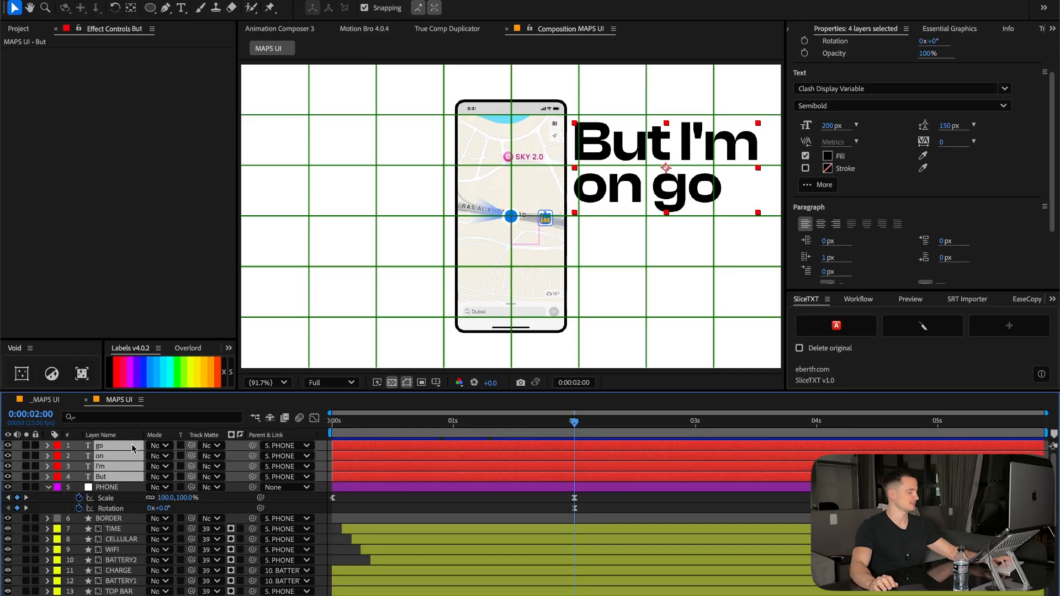
pyautogui.press('p')
pyautogui.rightClick(113, 488)
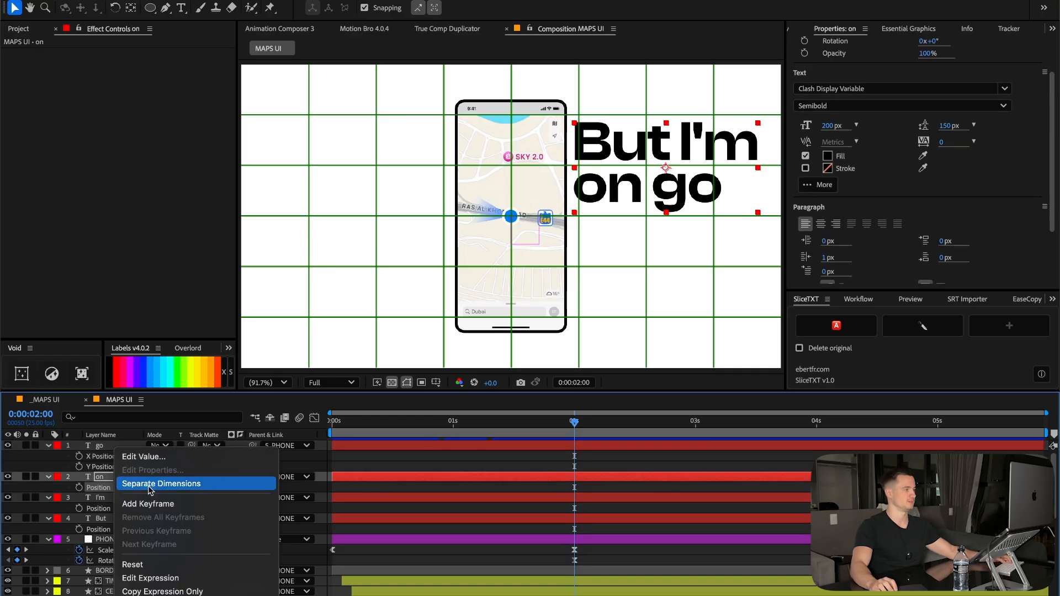
pyautogui.click(149, 483)
pyautogui.rightClick(111, 519)
pyautogui.click(149, 483)
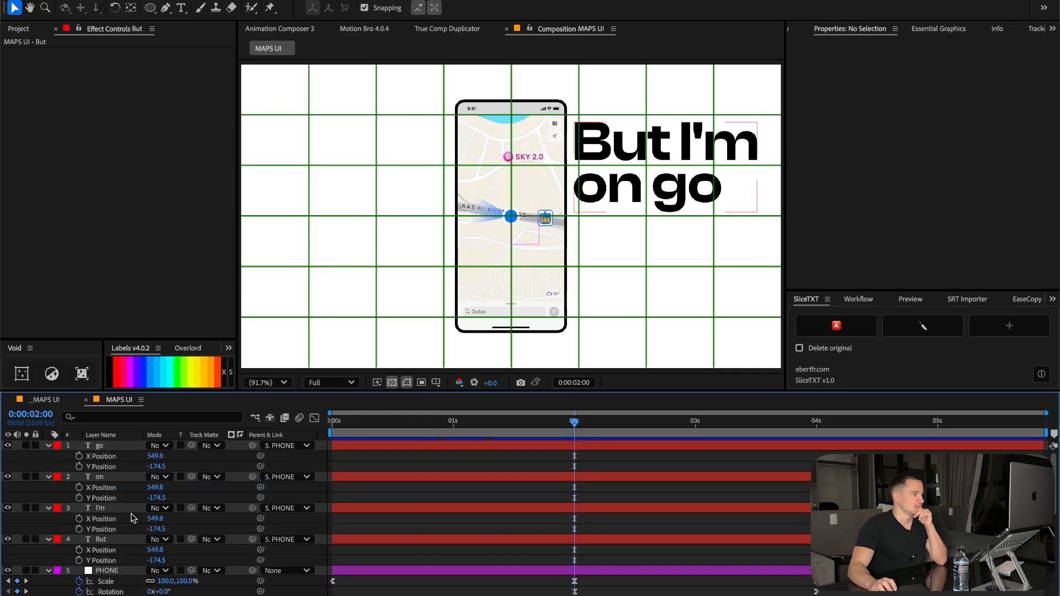
# Add X Position keyframes to all four word layers and move them to 0:03:00.
pyautogui.moveTo(156, 519); pyautogui.dragTo(218, 522)
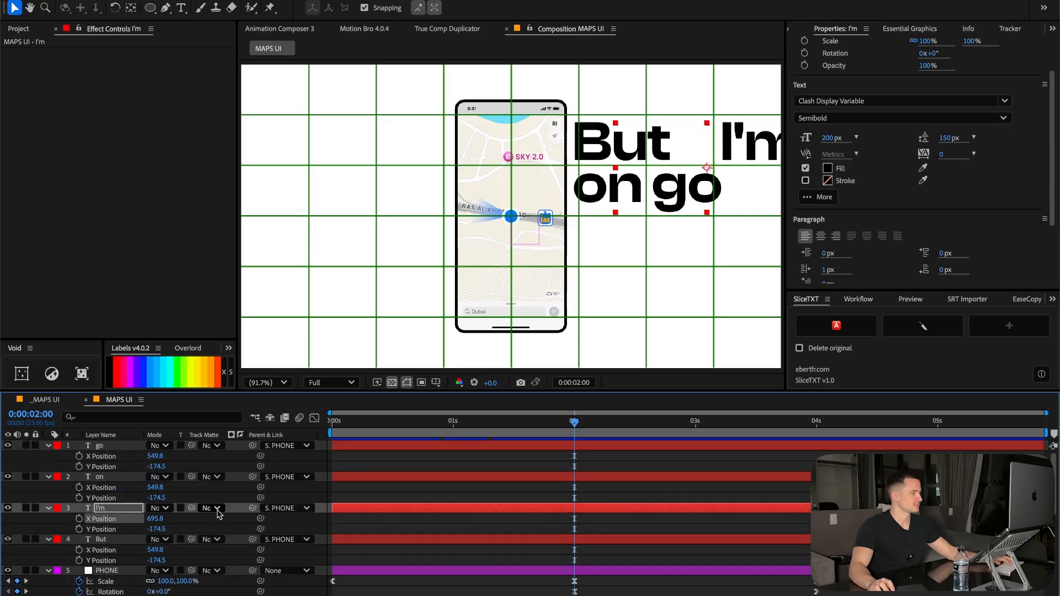
pyautogui.press('super+z')
pyautogui.click(79, 550)
pyautogui.click(79, 519)
pyautogui.click(78, 488)
pyautogui.click(79, 457)
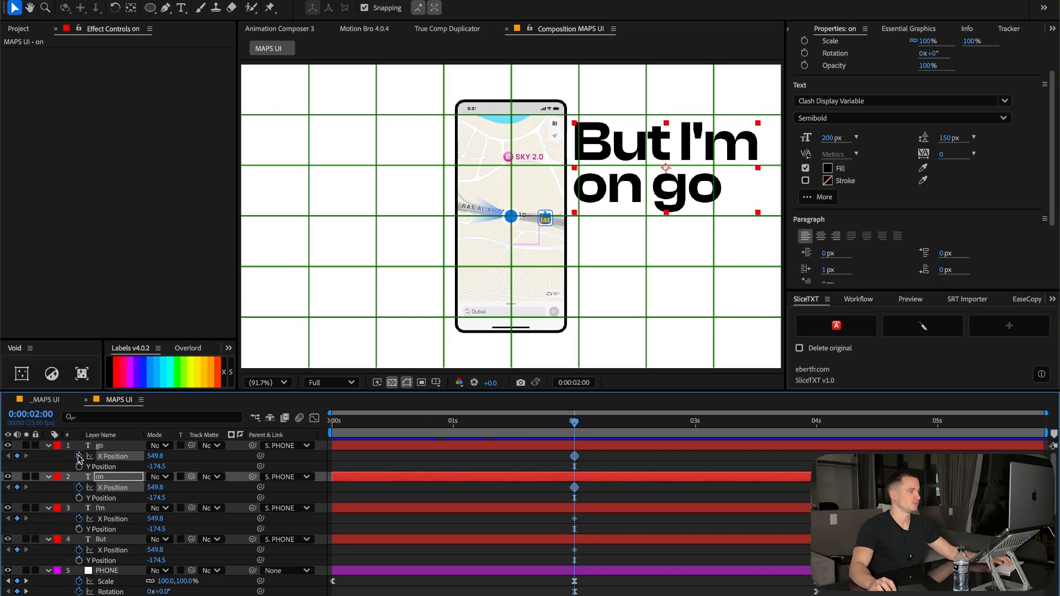
pyautogui.moveTo(585, 556); pyautogui.dragTo(727, 455)
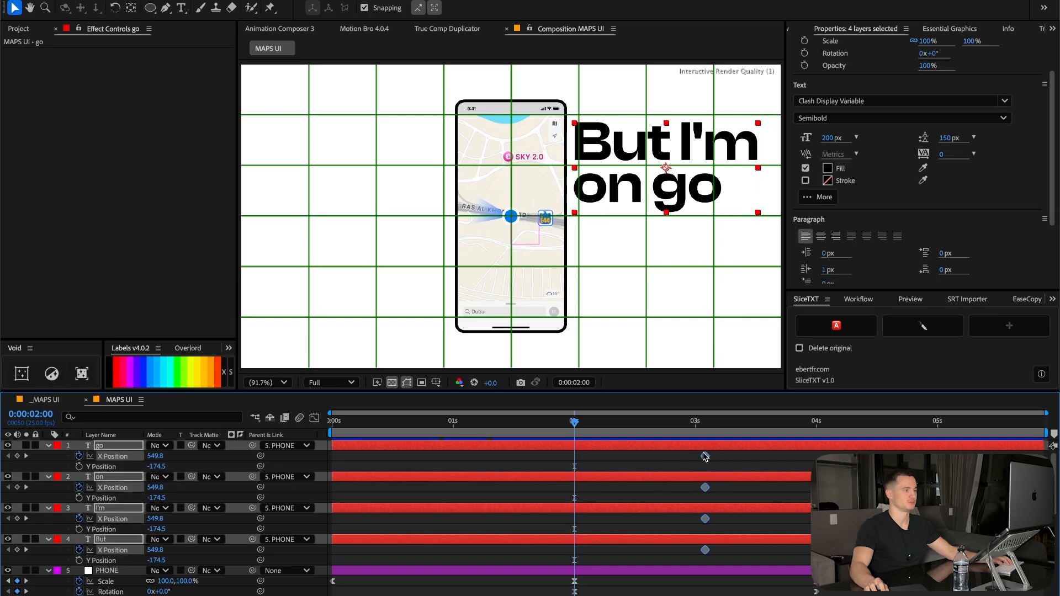
pyautogui.click(665, 468)
# At 0:02:00, set the X Position of all four word layers to 1249.8 so they start off-screen.
pyautogui.moveTo(155, 457); pyautogui.dragTo(204, 456)
pyautogui.press('super+z')
pyautogui.click(162, 457)
pyautogui.write('2500')
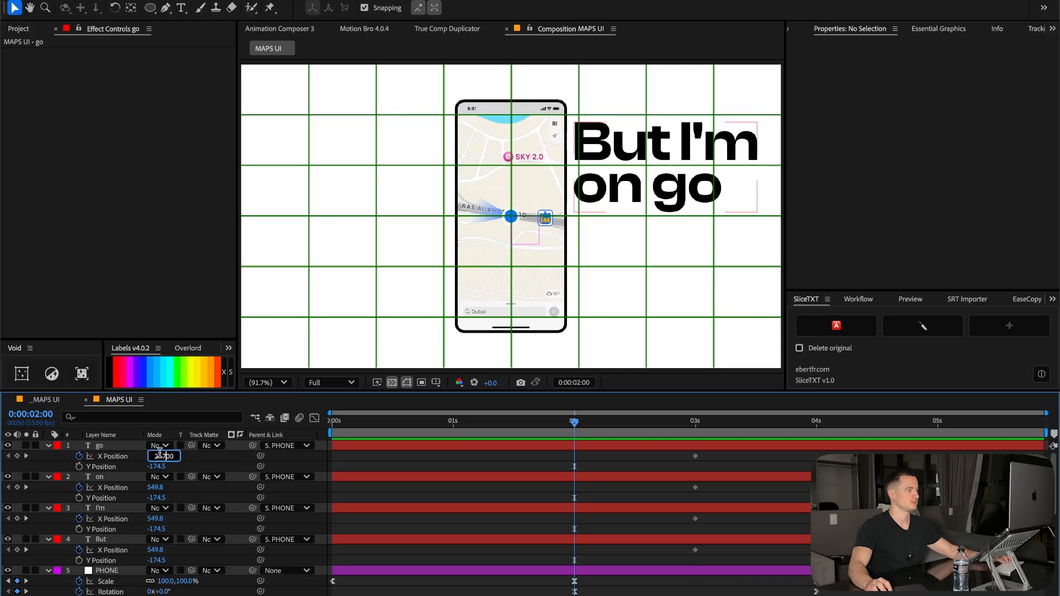
pyautogui.press('Return')
pyautogui.click(158, 487)
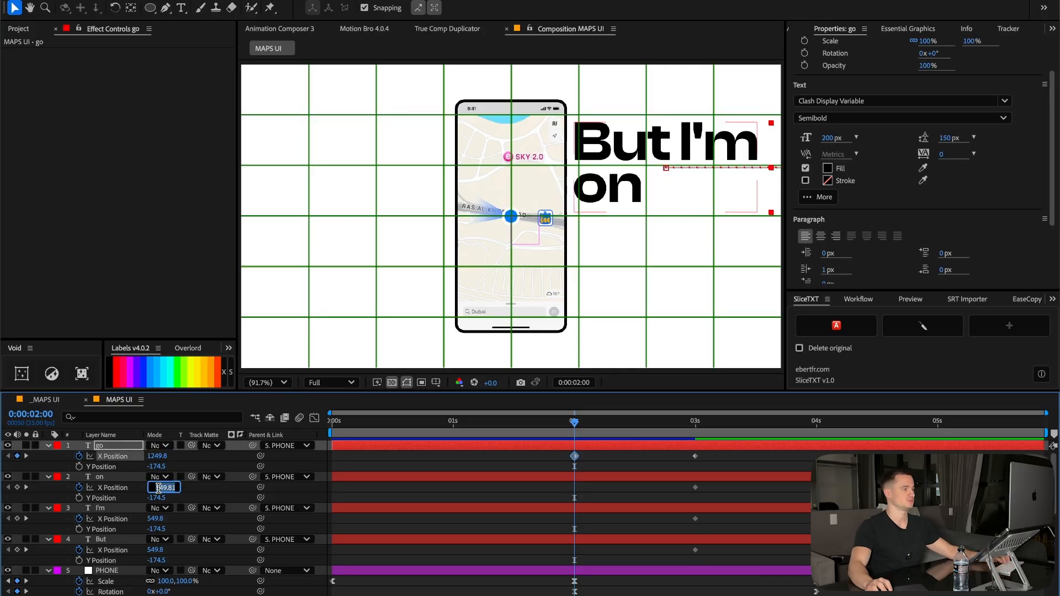
pyautogui.press('Return')
pyautogui.click(617, 446)
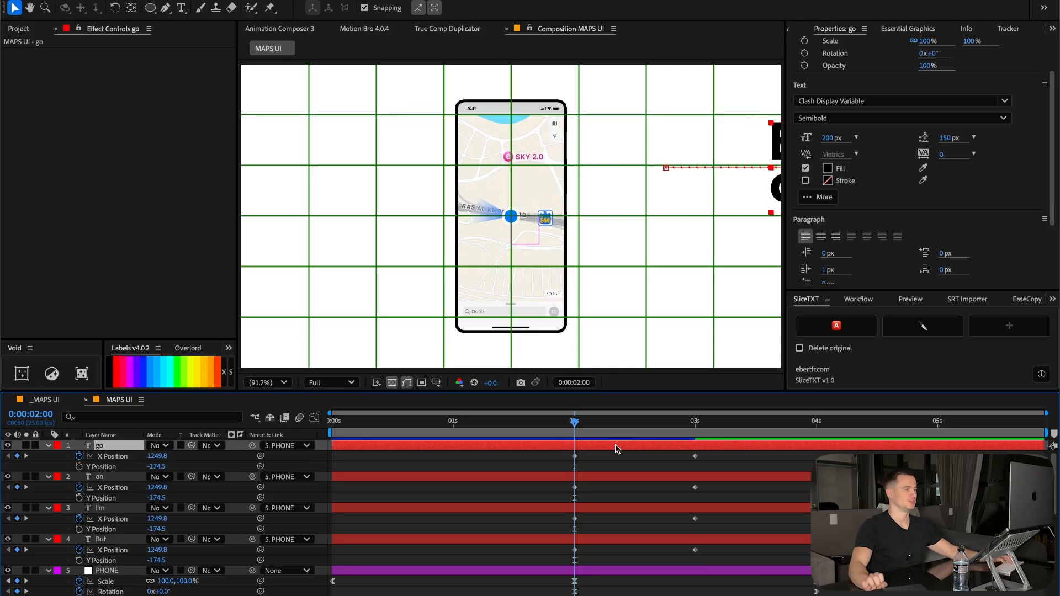
# Find the Fast Box Blur effect and apply it to the "go" layer.
pyautogui.scroll(-3, 994, 42)
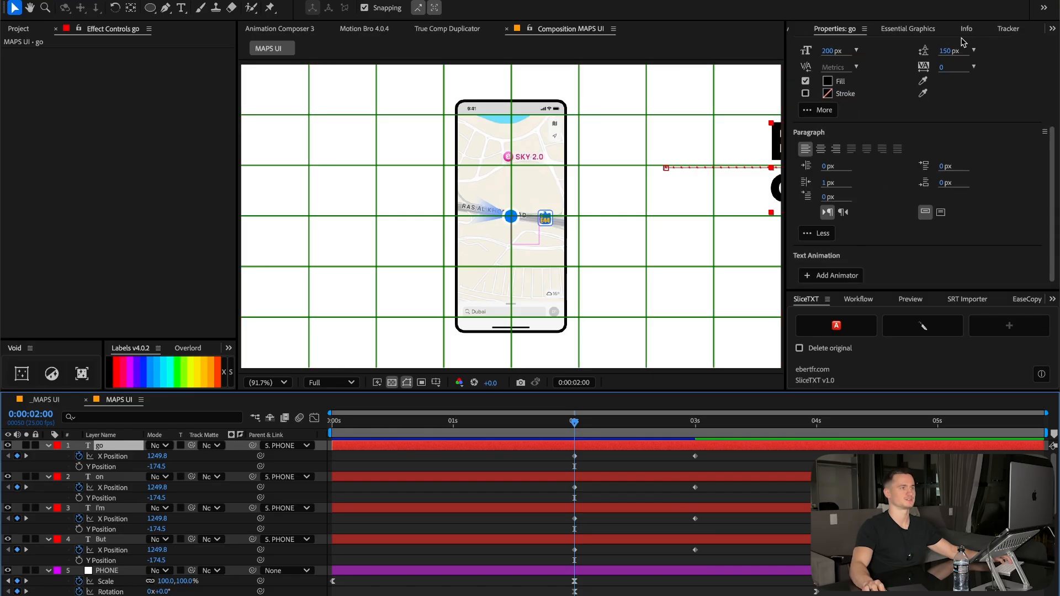
pyautogui.scroll(5, 966, 44)
pyautogui.scroll(-5, 997, 29)
pyautogui.click(844, 30)
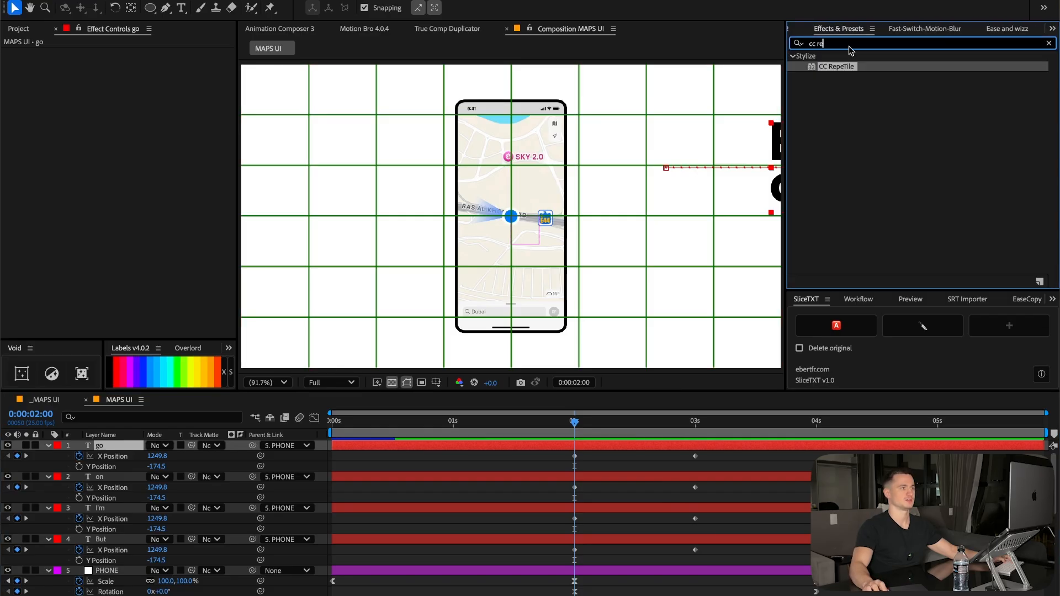
pyautogui.click(849, 46)
pyautogui.write('fast')
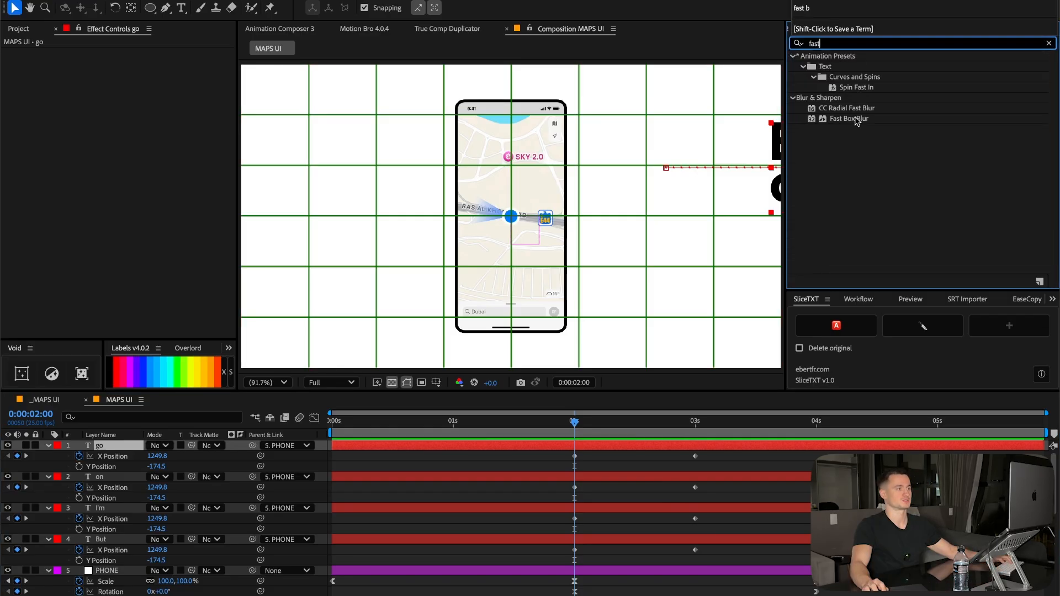
pyautogui.doubleClick(856, 119)
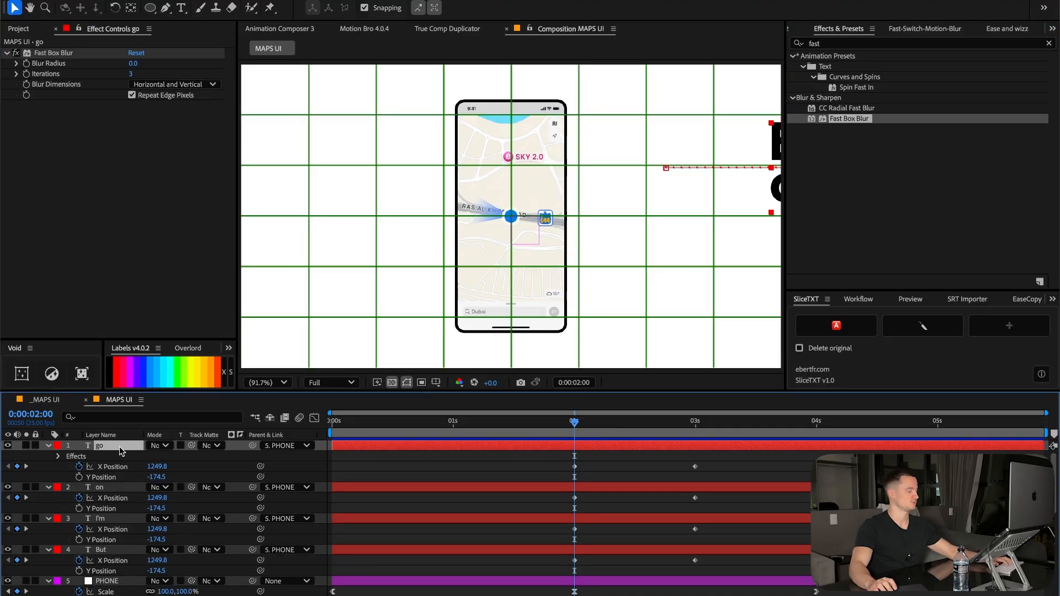
# Add a 100% Opacity keyframe to the "go" layer and move it to 0:03:00.
pyautogui.press('u')
pyautogui.press('u')
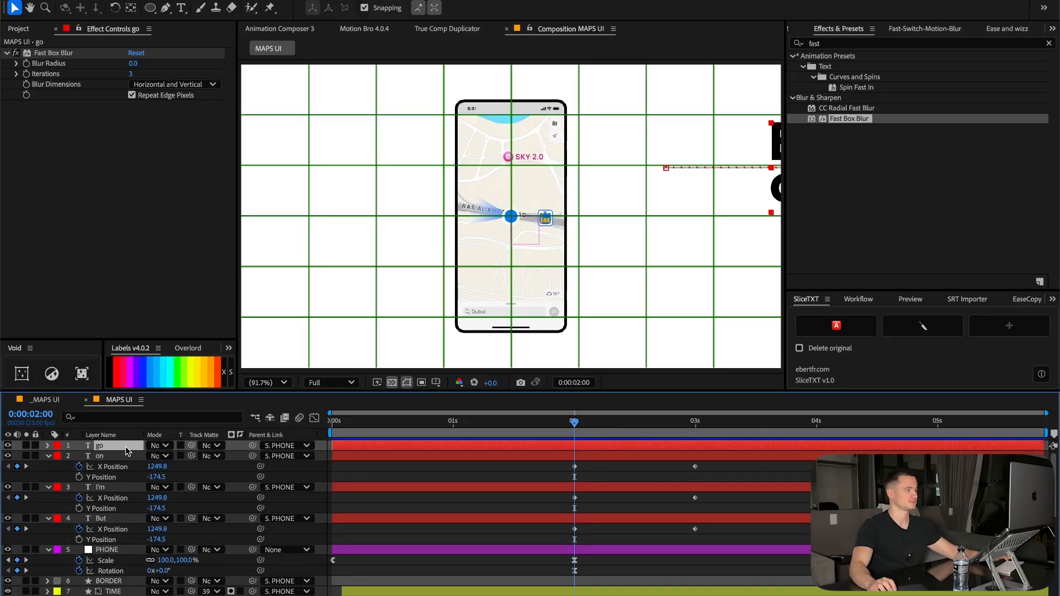
pyautogui.press('t')
pyautogui.click(78, 456)
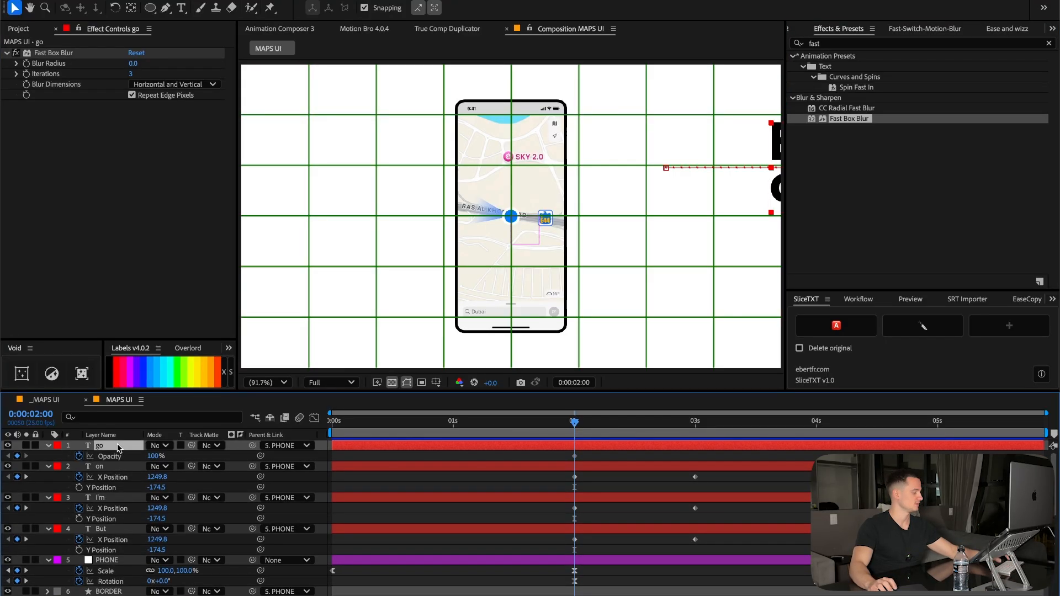
pyautogui.hotkey('shift', 'p')
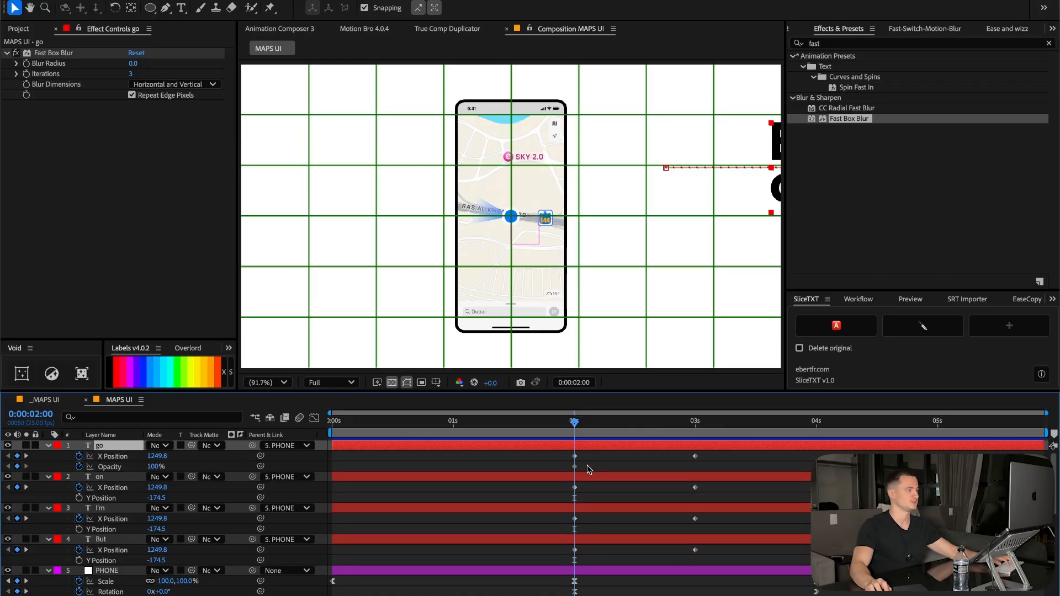
pyautogui.moveTo(574, 466); pyautogui.dragTo(671, 467)
pyautogui.click(653, 465)
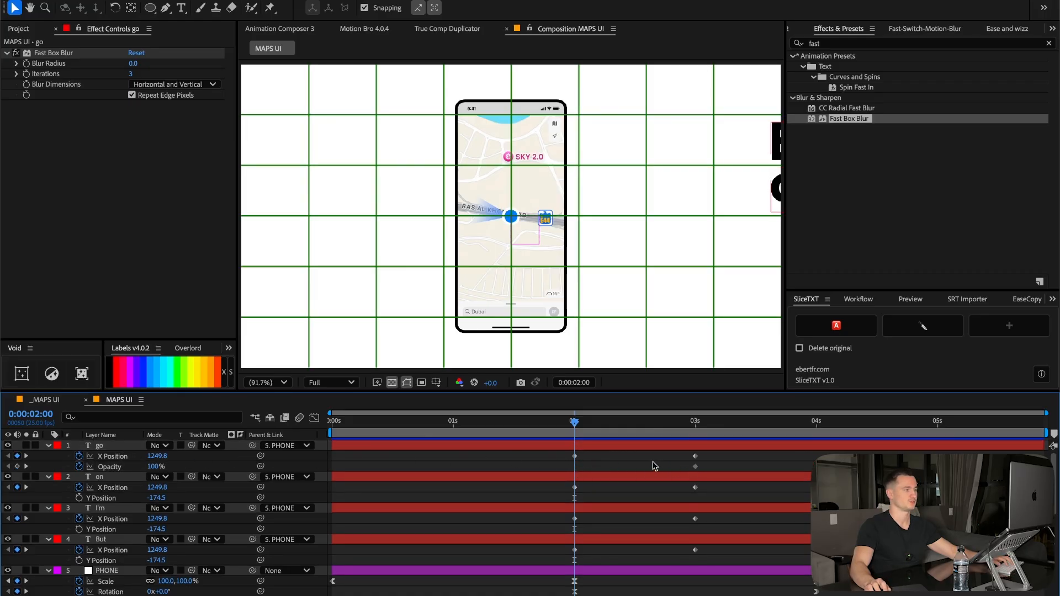
# Keyframe the "go" layer's Blur Radius at 0, placed at 0:03:00, and shift its X Position keyframes to 0:01:00 and 0:02:00.
pyautogui.click(26, 65)
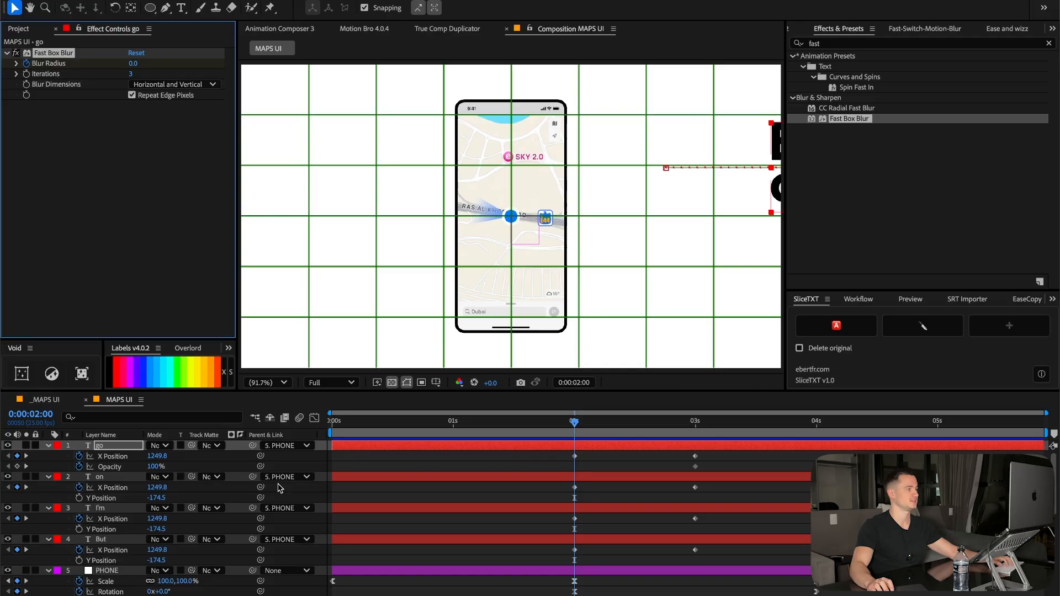
pyautogui.click(117, 445)
pyautogui.press('u')
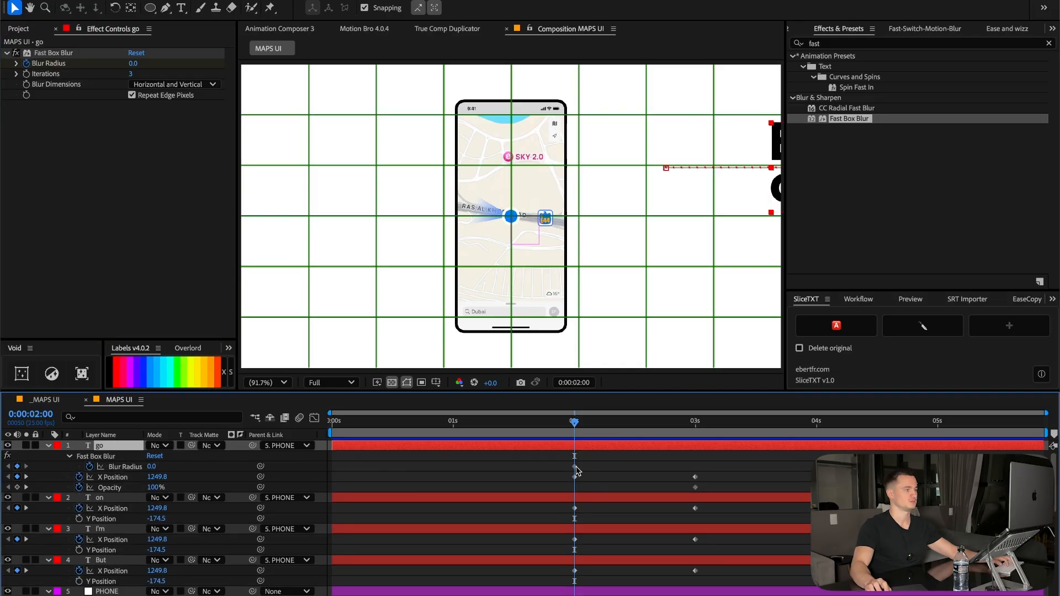
pyautogui.moveTo(575, 467); pyautogui.dragTo(453, 477)
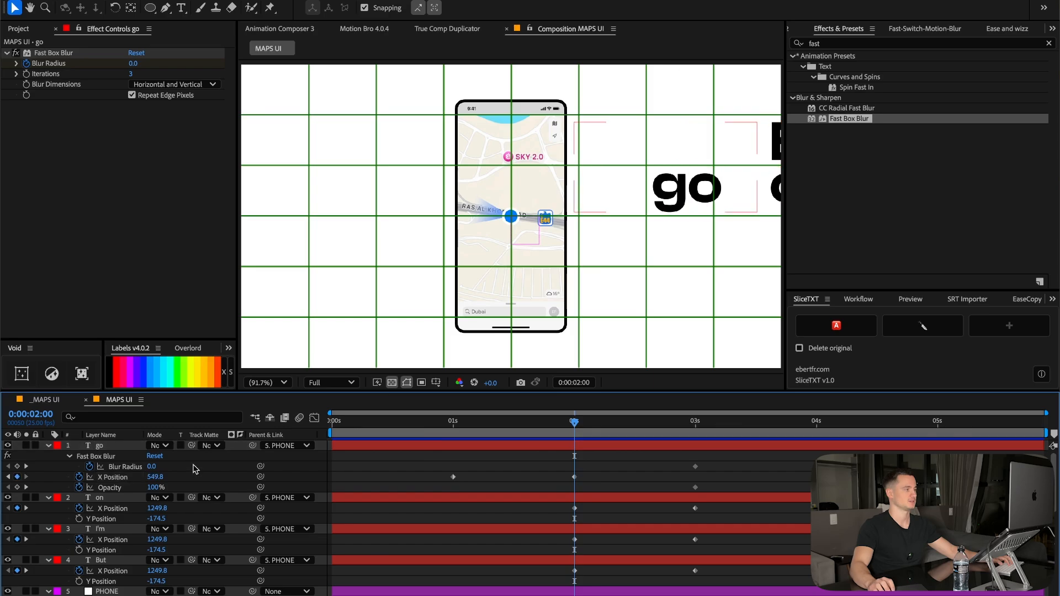
# At 0:02:00, set the "go" layer's Blur Radius to 25 and Opacity to 0%, and select its animation keyframes.
pyautogui.moveTo(151, 469); pyautogui.dragTo(163, 471)
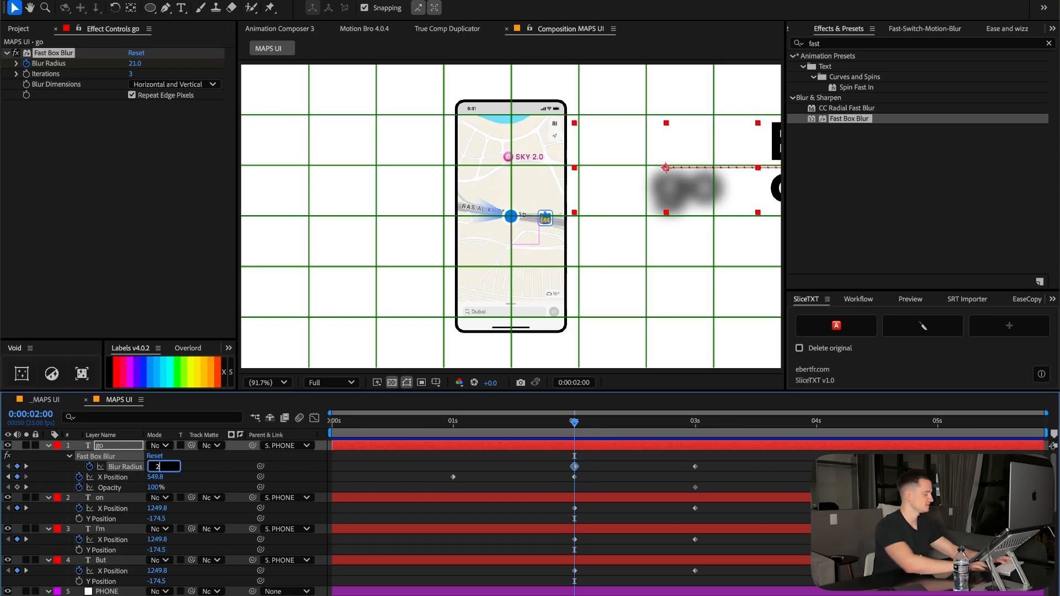
pyautogui.write('25')
pyautogui.press('Return')
pyautogui.moveTo(151, 489); pyautogui.dragTo(83, 489)
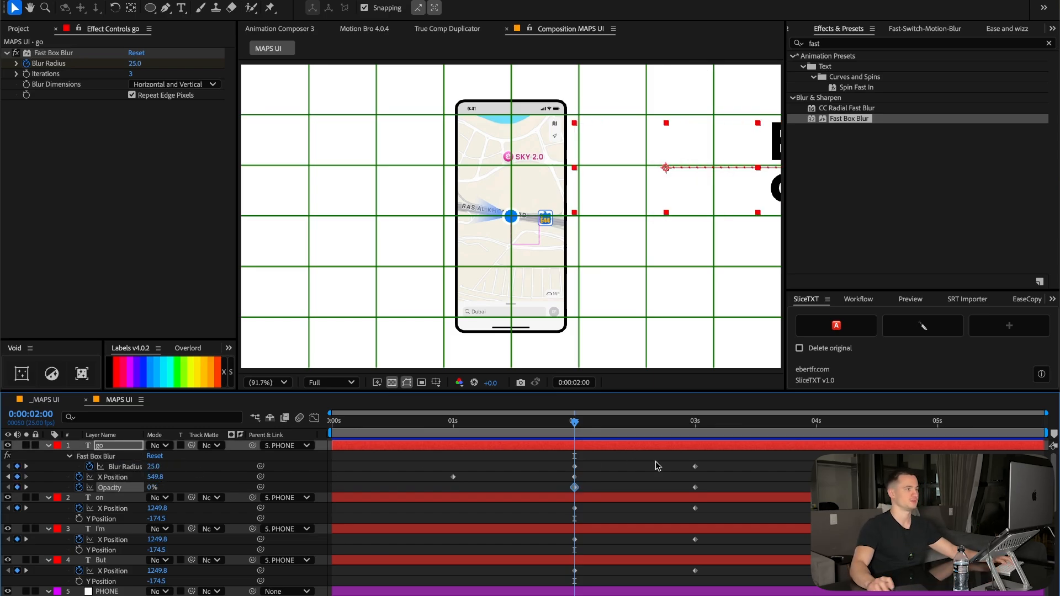
pyautogui.moveTo(736, 464); pyautogui.dragTo(447, 490)
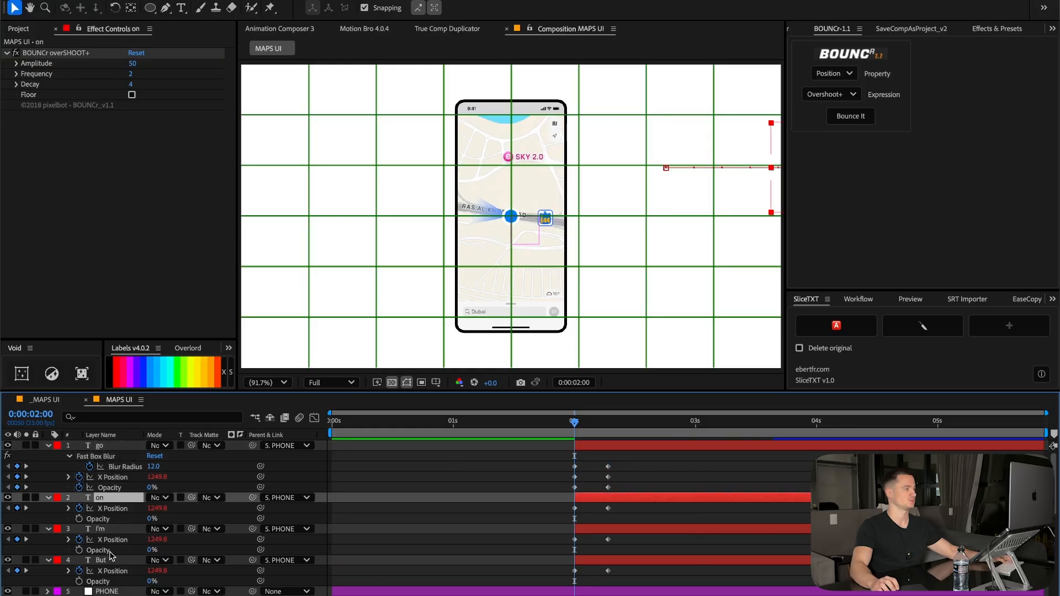
# Select the "go" layer's Blur Radius and Opacity keyframes and ease them with the smooth Flow preset.
pyautogui.keyDown('shift'); pyautogui.click(110, 558); pyautogui.keyUp('shift')
pyautogui.moveTo(627, 446)
pyautogui.mouseDown()
pyautogui.moveTo(601, 448)
pyautogui.moveTo(627, 445)
pyautogui.mouseUp()
pyautogui.moveTo(576, 422)
pyautogui.mouseDown()
pyautogui.moveTo(612, 421)
pyautogui.moveTo(595, 429)
pyautogui.mouseUp()
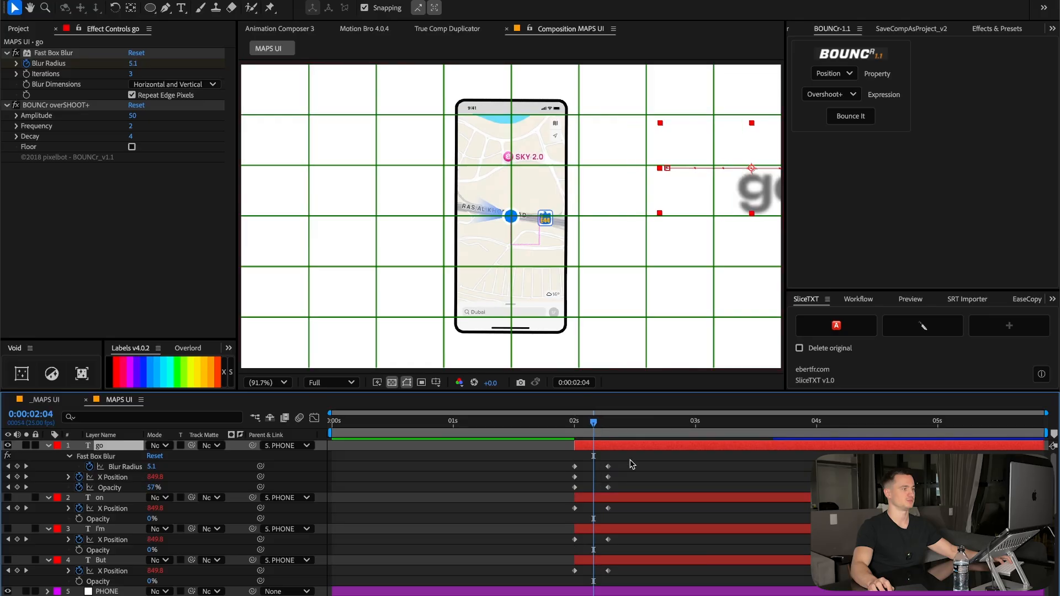
pyautogui.moveTo(632, 462); pyautogui.dragTo(551, 475)
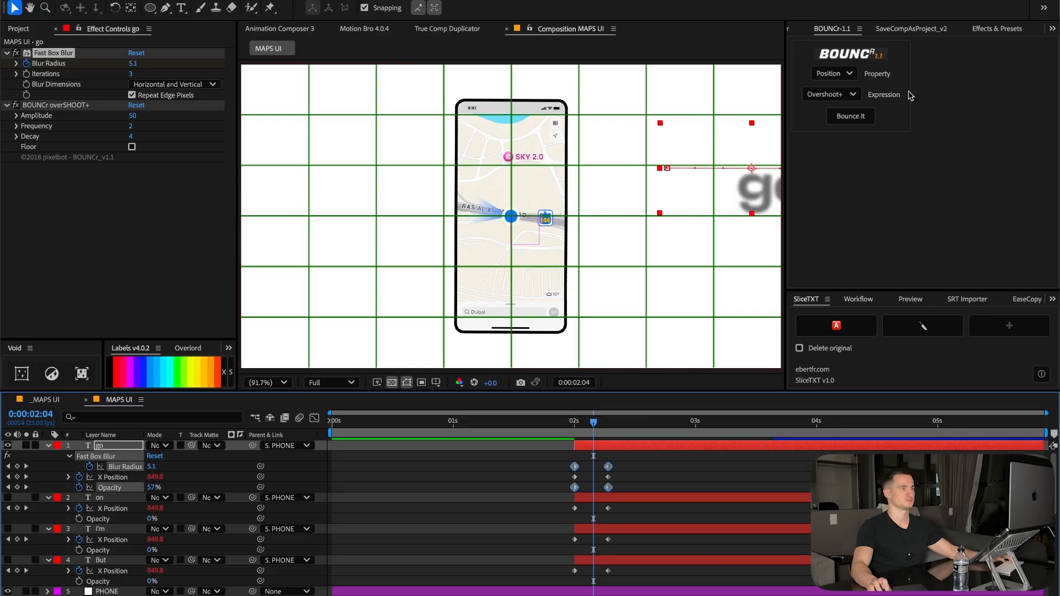
pyautogui.scroll(5, 899, 29)
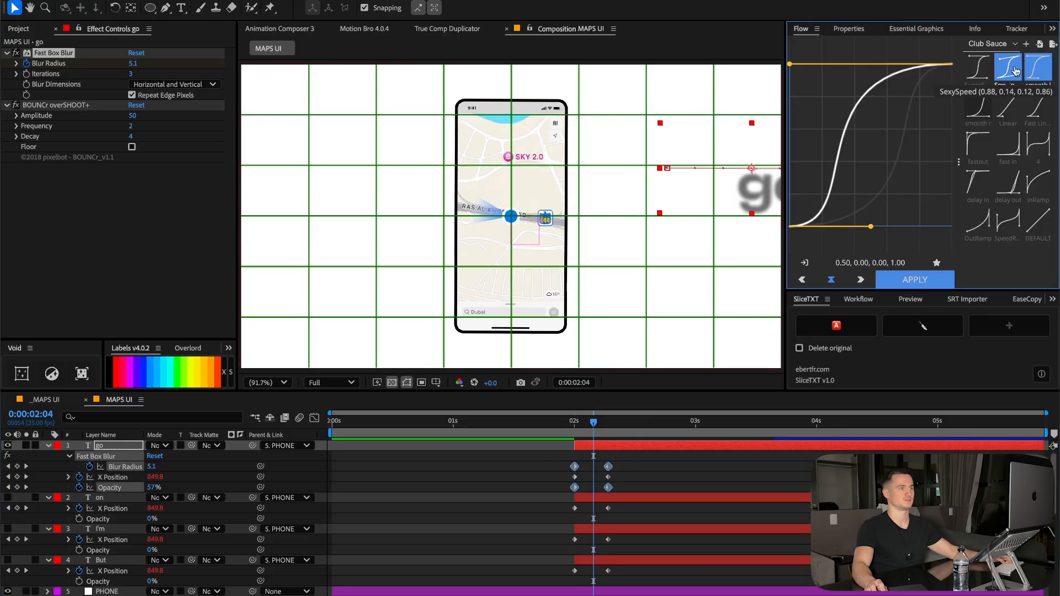
pyautogui.click(1036, 68)
# Set the "go" layer's starting Blur Radius to 30 and spread its blur and opacity keyframes from 0:01:22 to about 0:02:12.
pyautogui.click(160, 466)
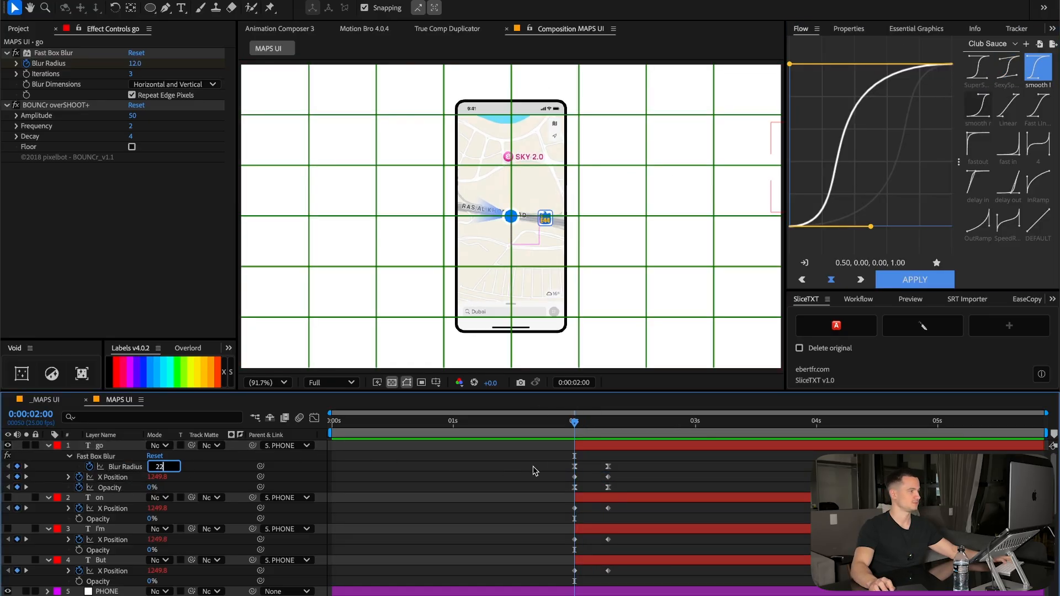
pyautogui.moveTo(574, 423); pyautogui.dragTo(584, 424)
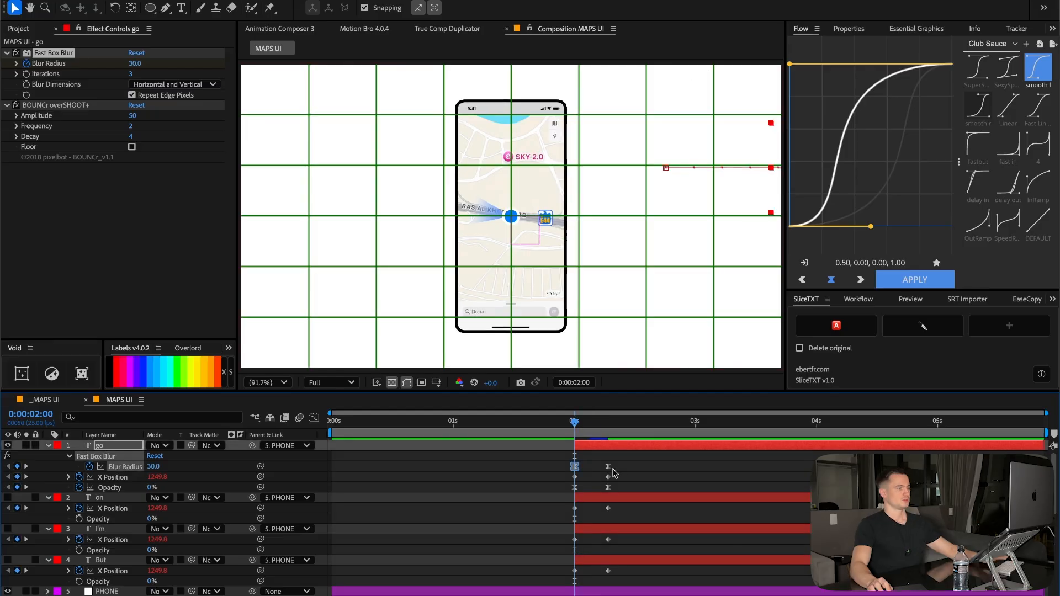
pyautogui.moveTo(623, 460); pyautogui.dragTo(568, 471)
pyautogui.moveTo(633, 494); pyautogui.dragTo(569, 482)
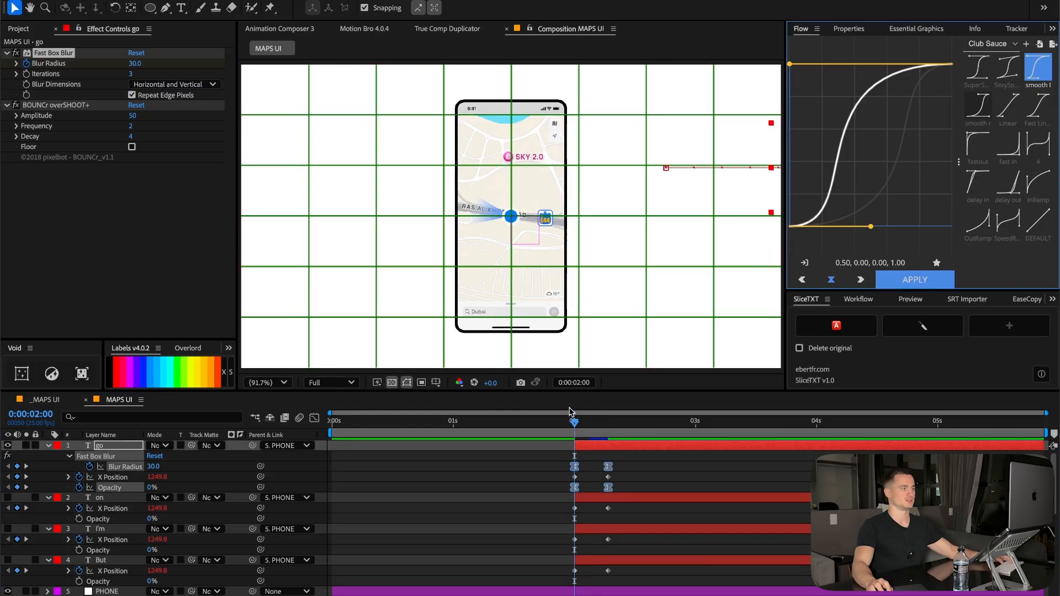
pyautogui.click(583, 423)
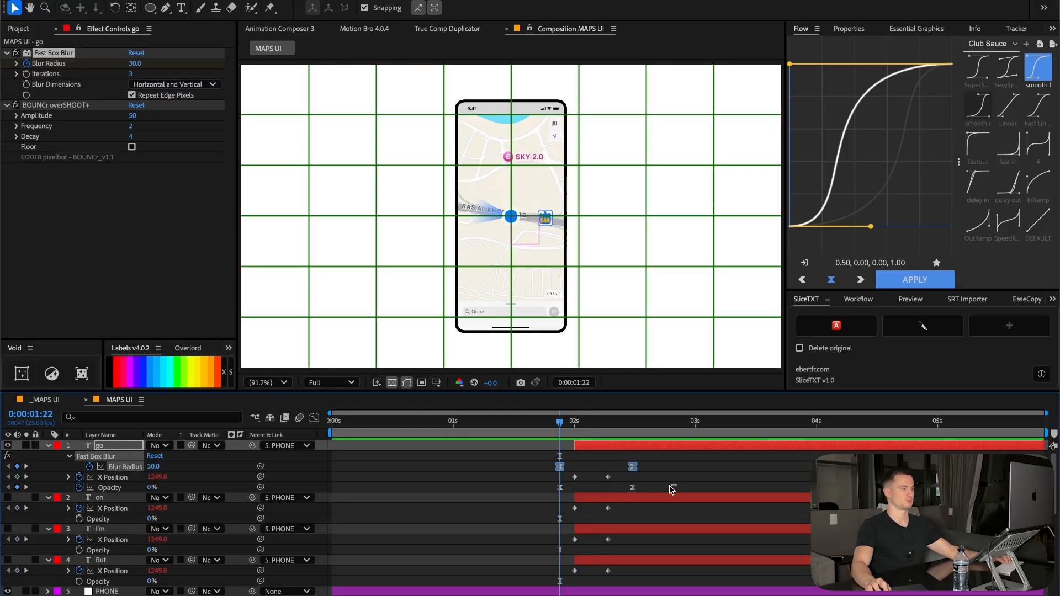
# Copy the "go" layer's Blur Radius and Opacity keyframes onto the "on", "I'm" and "But" layers.
pyautogui.moveTo(676, 486); pyautogui.dragTo(524, 492)
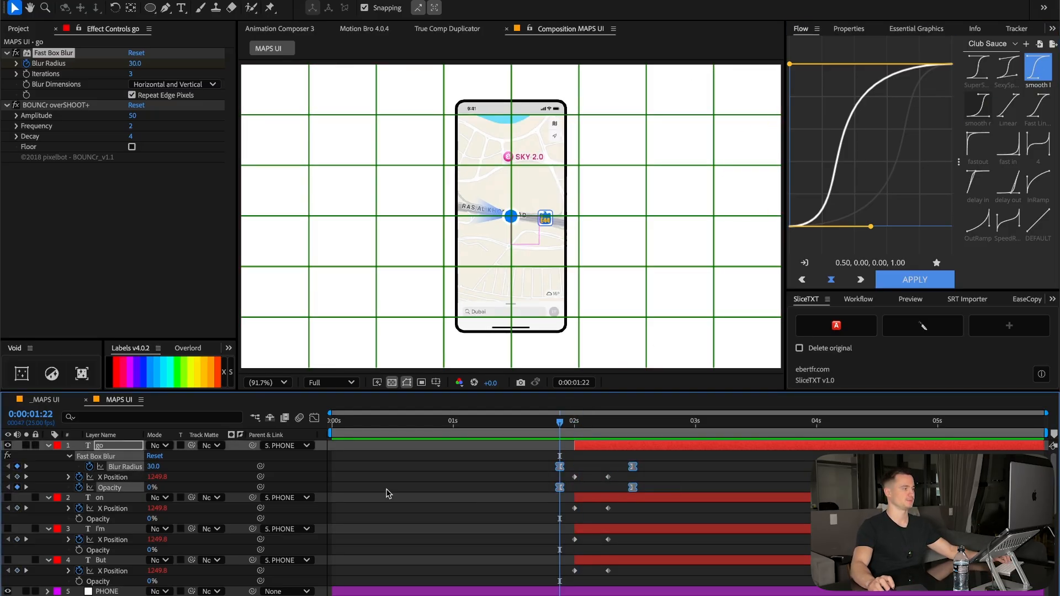
pyautogui.click(113, 501)
pyautogui.keyDown('ctrl'); pyautogui.click(113, 561); pyautogui.keyUp('ctrl')
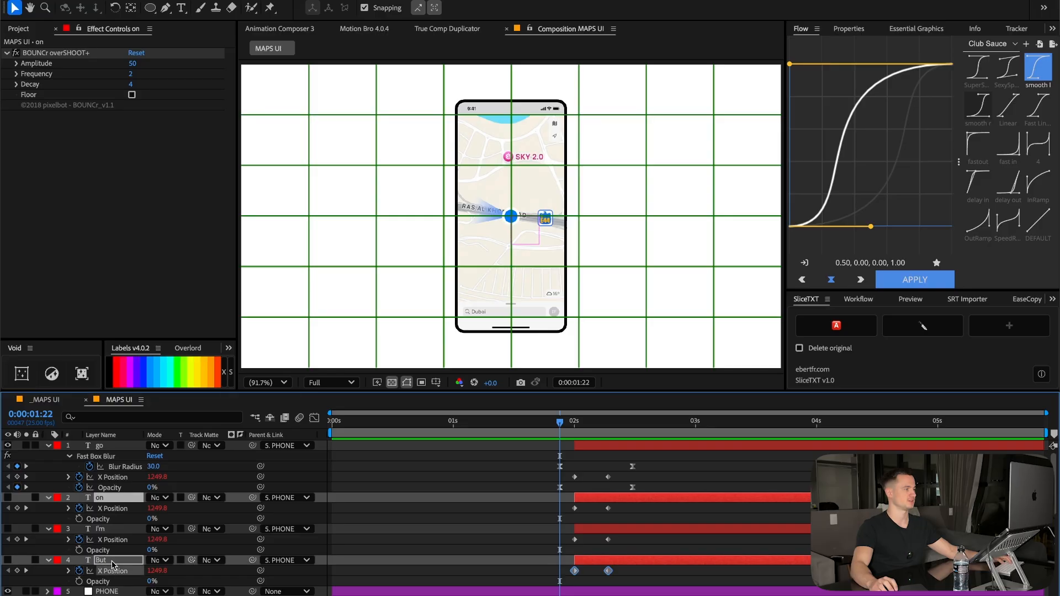
pyautogui.keyDown('ctrl'); pyautogui.click(113, 529); pyautogui.keyUp('ctrl')
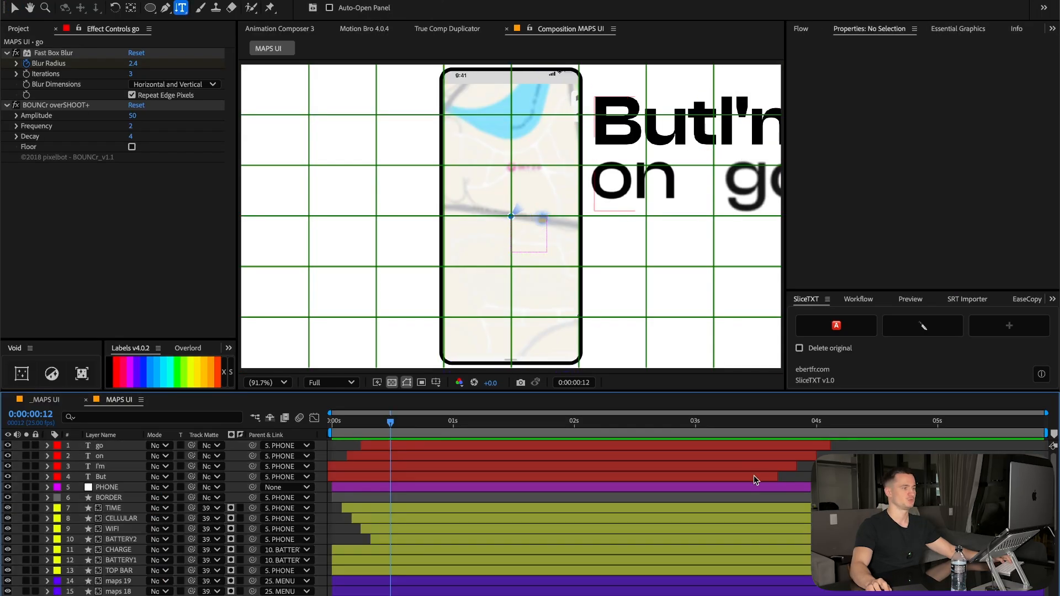
# Start an Opacity flicker on the "But" layer with keyframes at 0:00:18, 0:00:19 and 0:00:20, the last one at 75%.
pyautogui.click(753, 477)
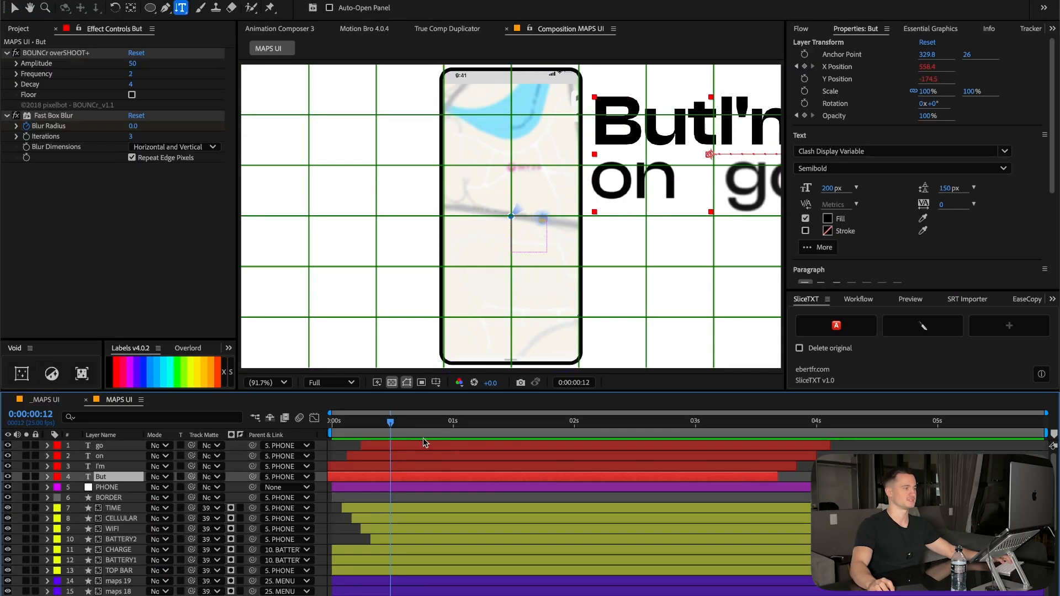
pyautogui.click(421, 439)
pyautogui.press('t')
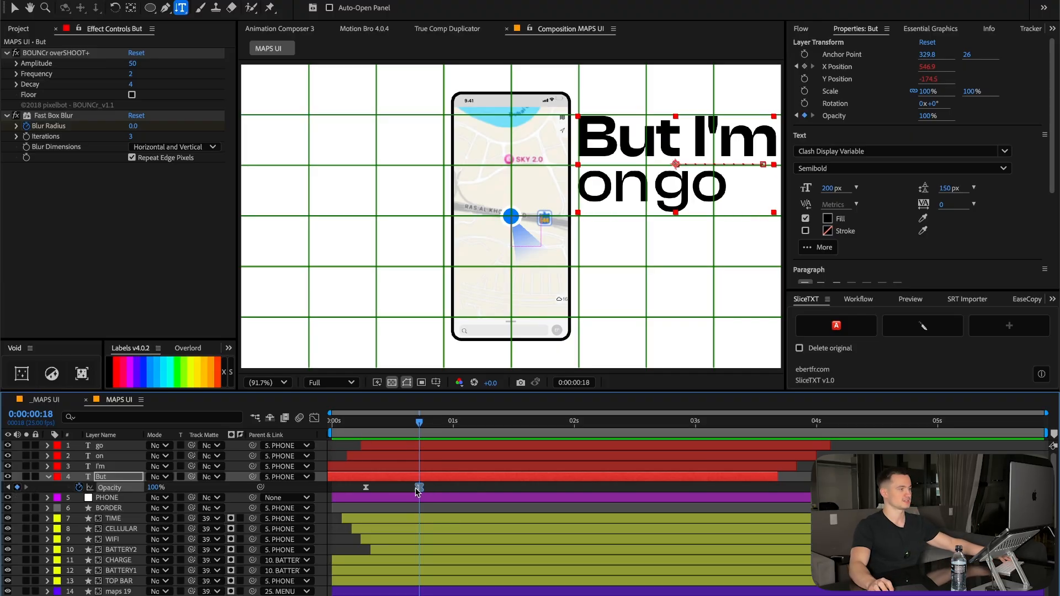
pyautogui.press('=')
pyautogui.press('=')
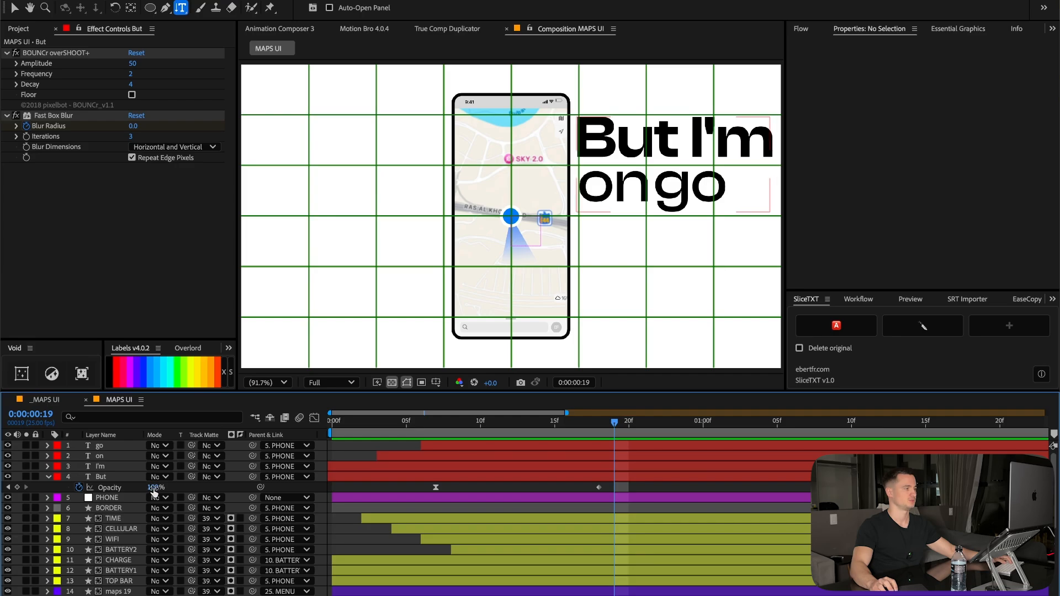
pyautogui.moveTo(154, 487); pyautogui.dragTo(7, 493)
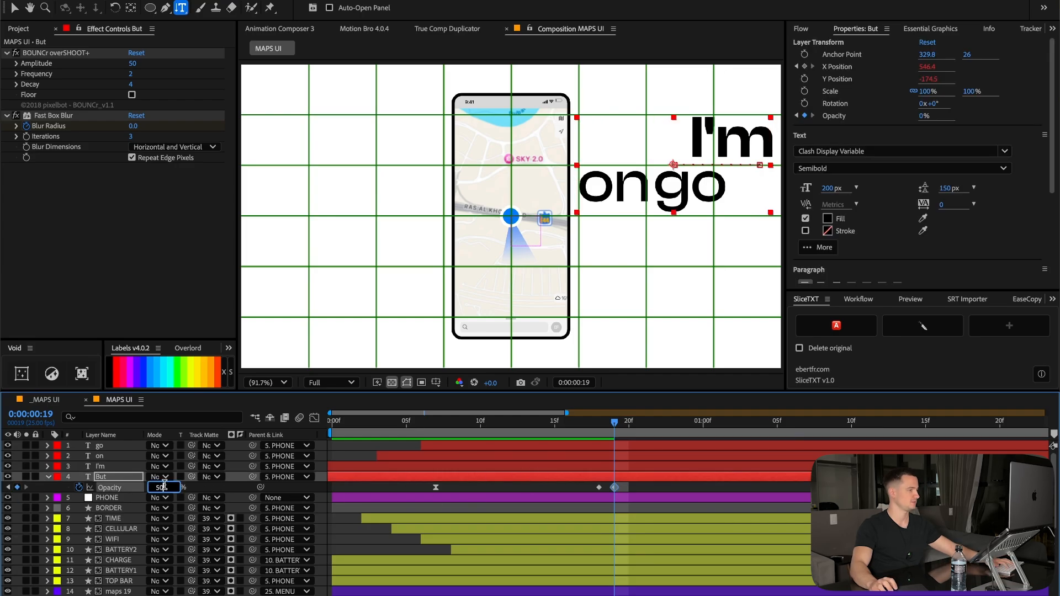
pyautogui.press('Return')
pyautogui.press('pagedown')
pyautogui.press('F2')
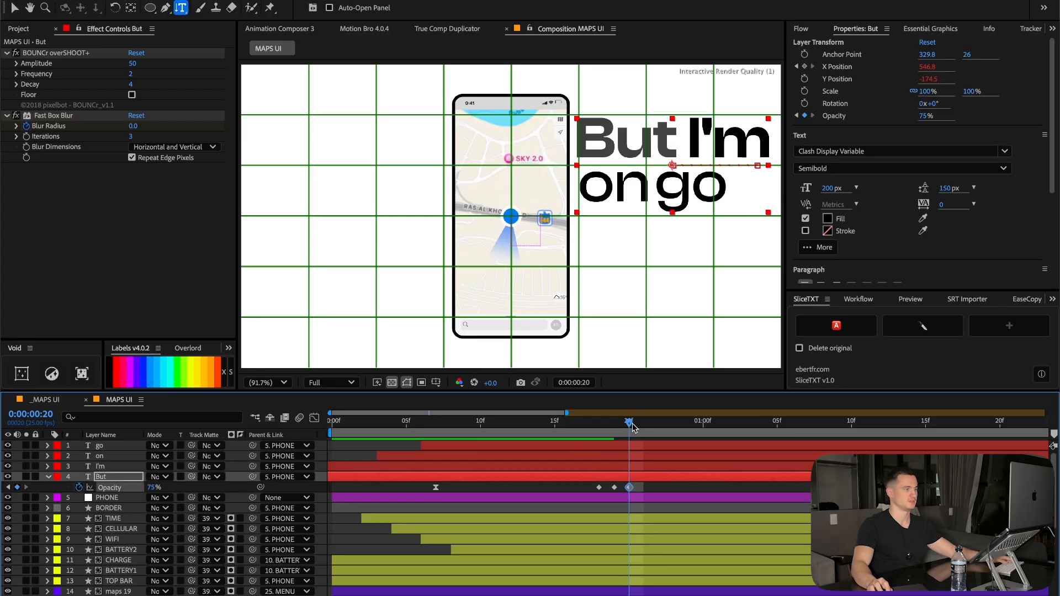
# Continue the "But" layer's Opacity flicker with 25% at 0:00:21 and further keyframes at 0:00:22 and 0:00:23.
pyautogui.moveTo(631, 423); pyautogui.dragTo(642, 423)
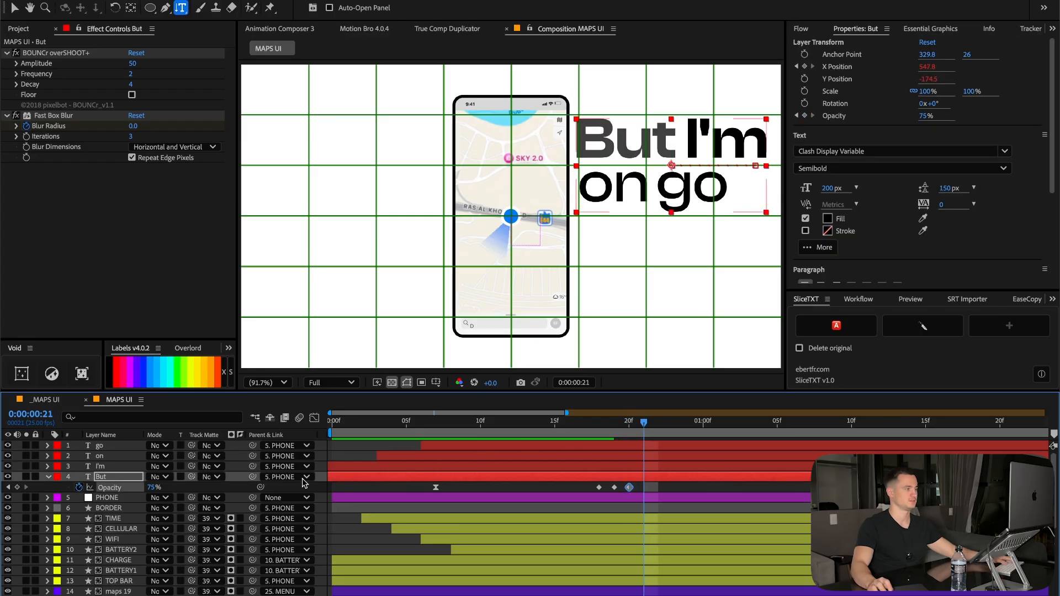
pyautogui.write('25')
pyautogui.press('Return')
pyautogui.press('pagedown')
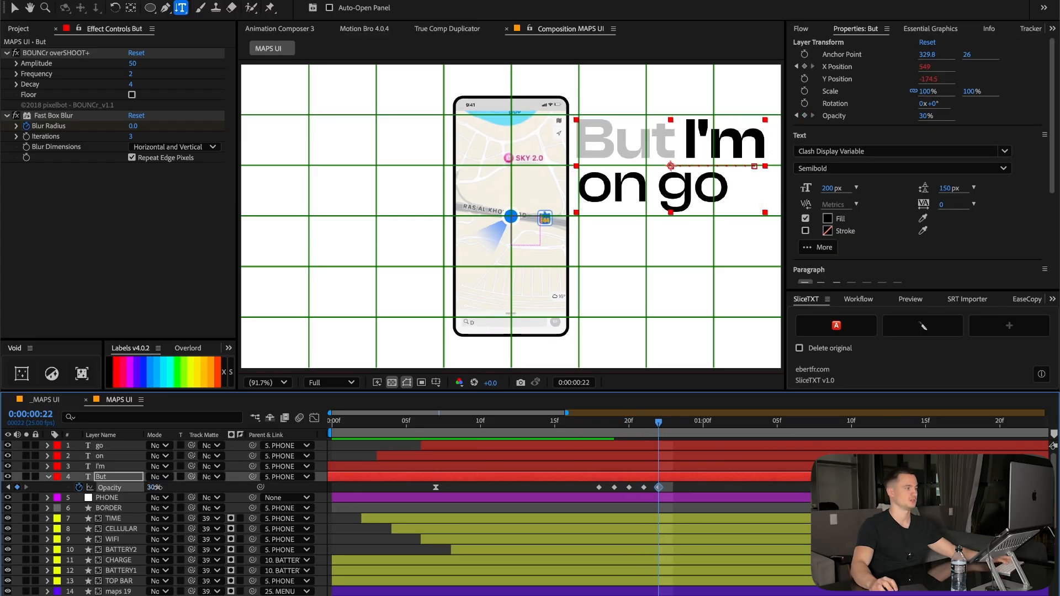
pyautogui.moveTo(158, 488); pyautogui.dragTo(196, 487)
pyautogui.press('pagedown')
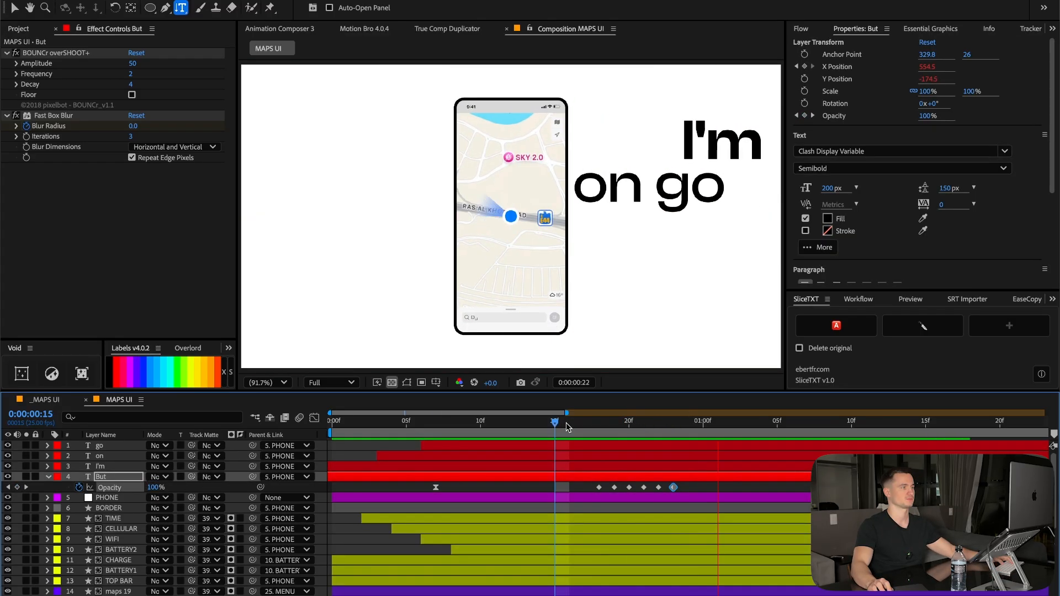
# Preview the flicker and move its first Opacity keyframe to 0:00:17 and its last one to 0:00:24.
pyautogui.click(572, 425)
pyautogui.moveTo(599, 487); pyautogui.dragTo(591, 491)
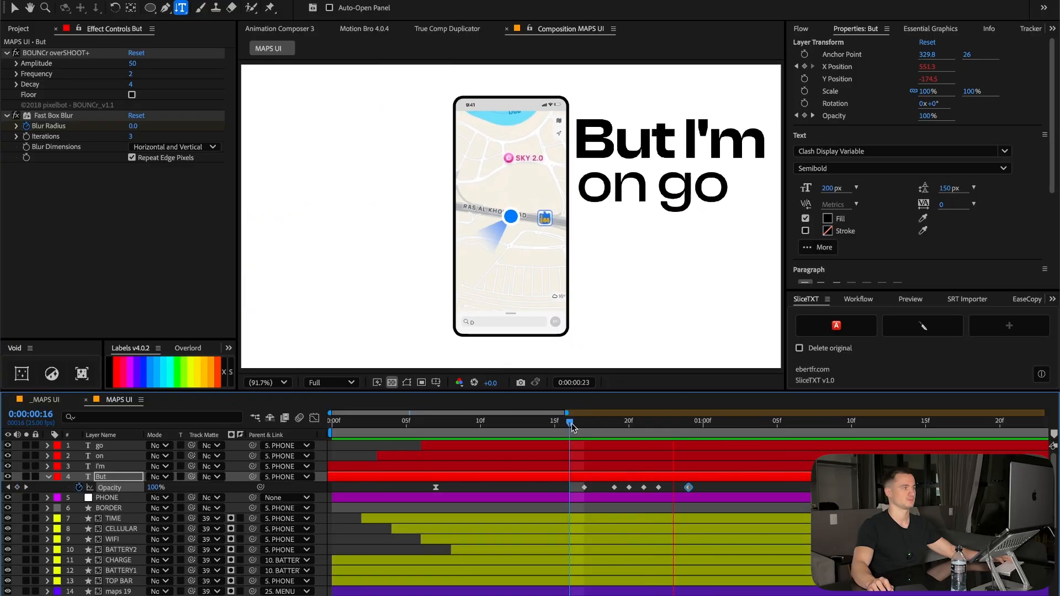
pyautogui.press('space')
pyautogui.moveTo(566, 413); pyautogui.dragTo(885, 413)
# Copy the "But" layer's flicker Opacity keyframes onto the "I'm", "on" and "go" layers, staggered in time.
pyautogui.moveTo(516, 495); pyautogui.dragTo(424, 490)
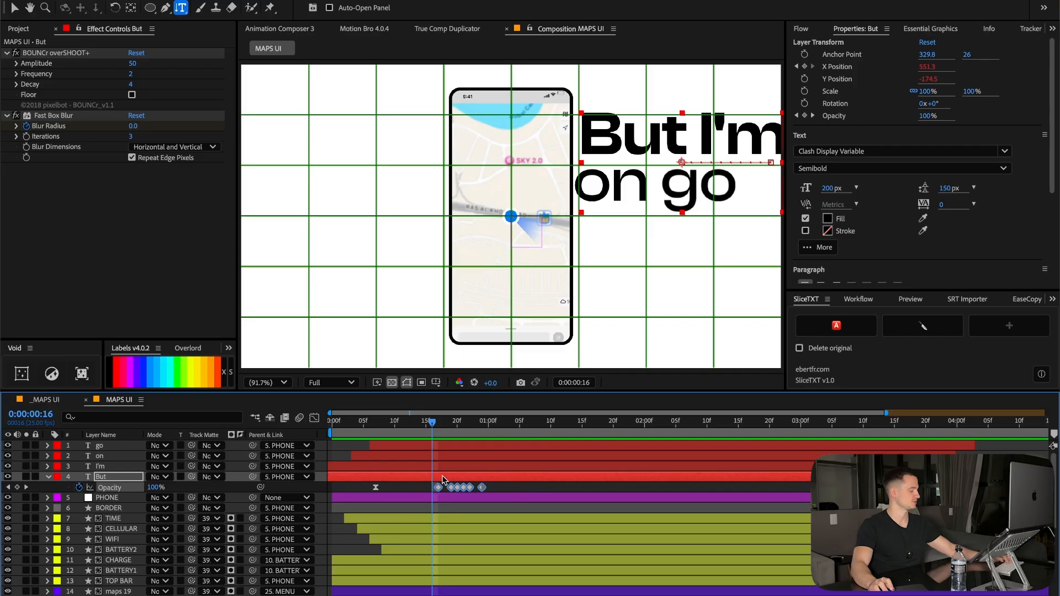
pyautogui.click(486, 466)
pyautogui.click(443, 430)
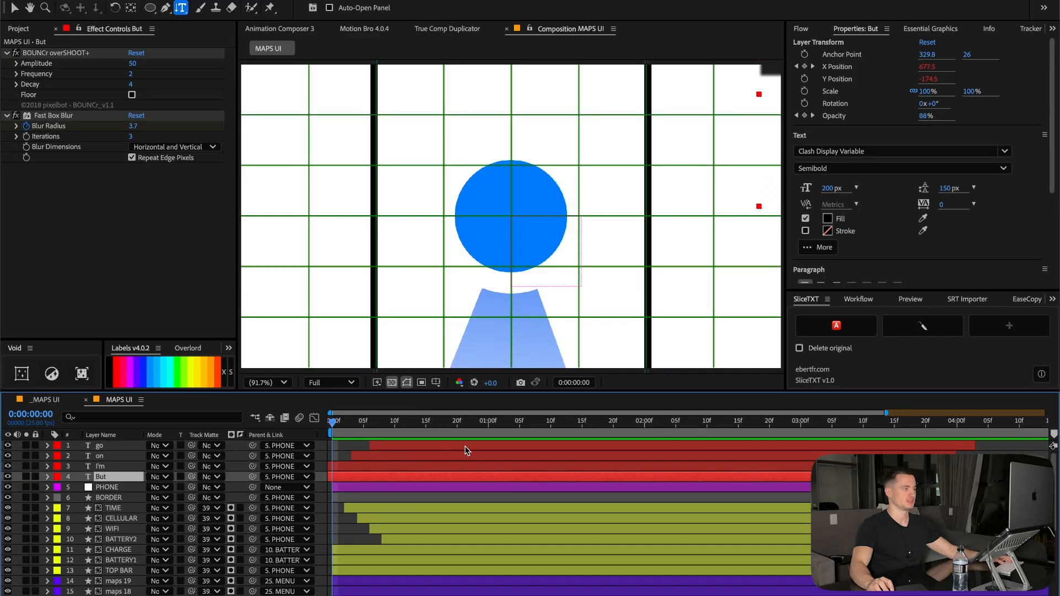
# Trim the "go", "on", "I'm" and "But" layers so each ends on its last Opacity keyframe, and collapse the layer properties.
pyautogui.keyDown('shift'); pyautogui.click(465, 449); pyautogui.keyUp('shift')
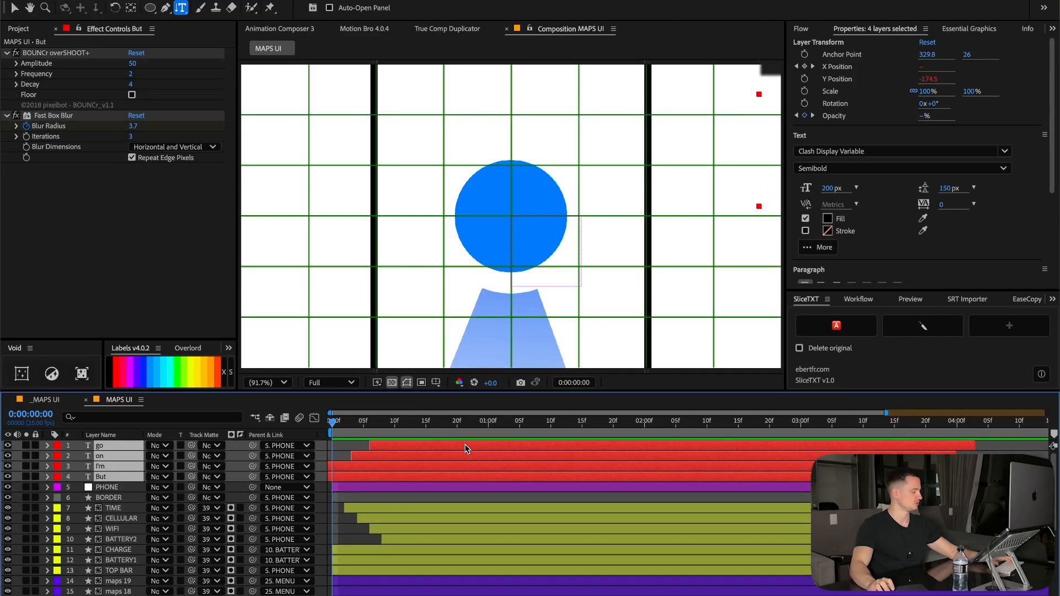
pyautogui.press('t')
pyautogui.moveTo(972, 447); pyautogui.dragTo(523, 456)
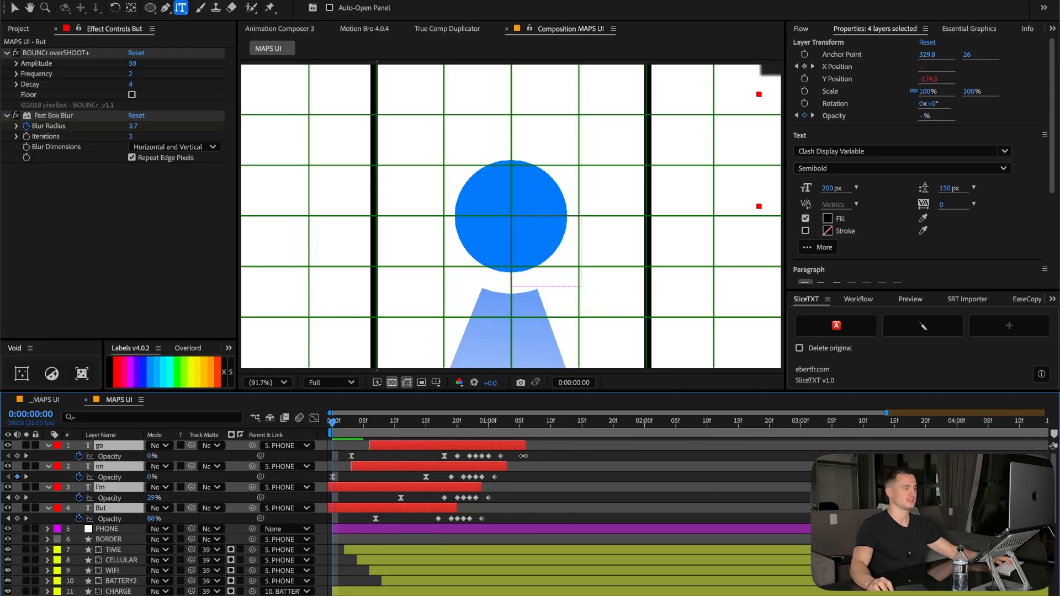
pyautogui.click(483, 508)
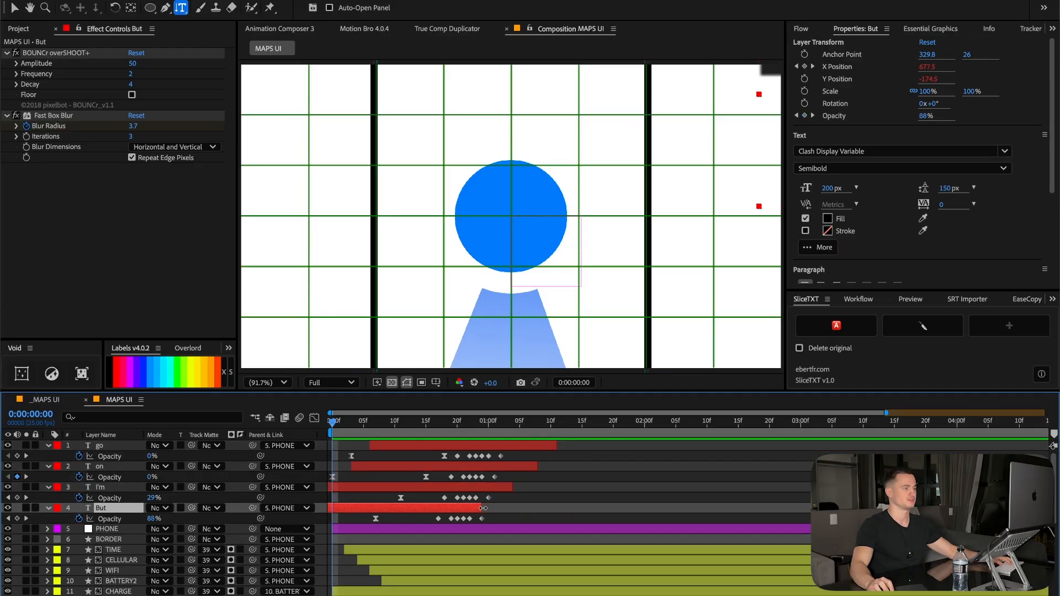
pyautogui.moveTo(487, 424); pyautogui.dragTo(495, 429)
pyautogui.hotkey('ctrl', 'a')
pyautogui.press('u')
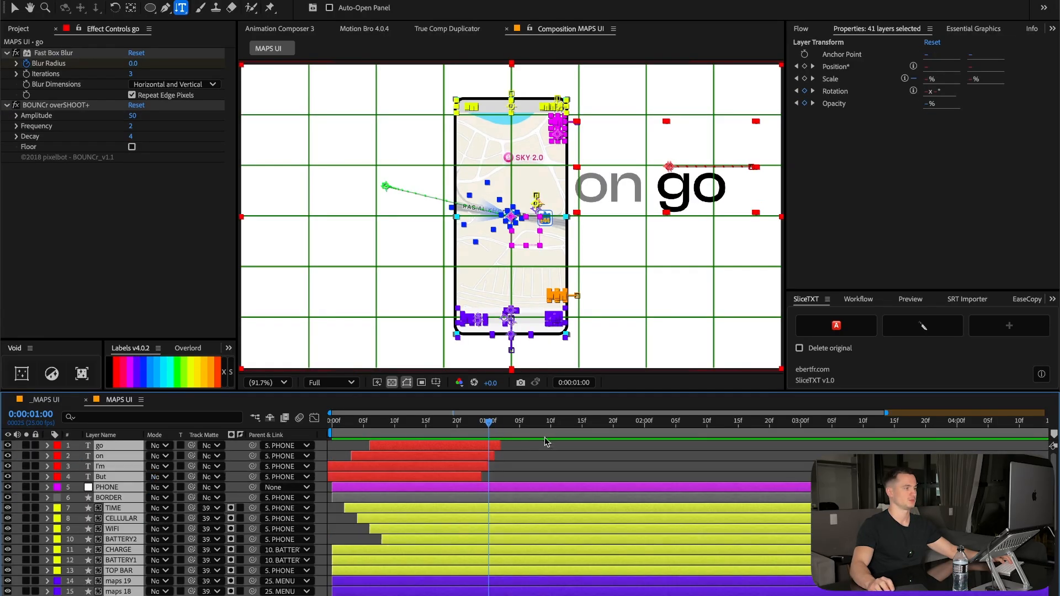
# Create three centred text layers reading "And", "I'm in that" and "Bugatti", following the lyric line on the Genius page.
pyautogui.hotkey('ctrl', 'alt', 'shift', 't')
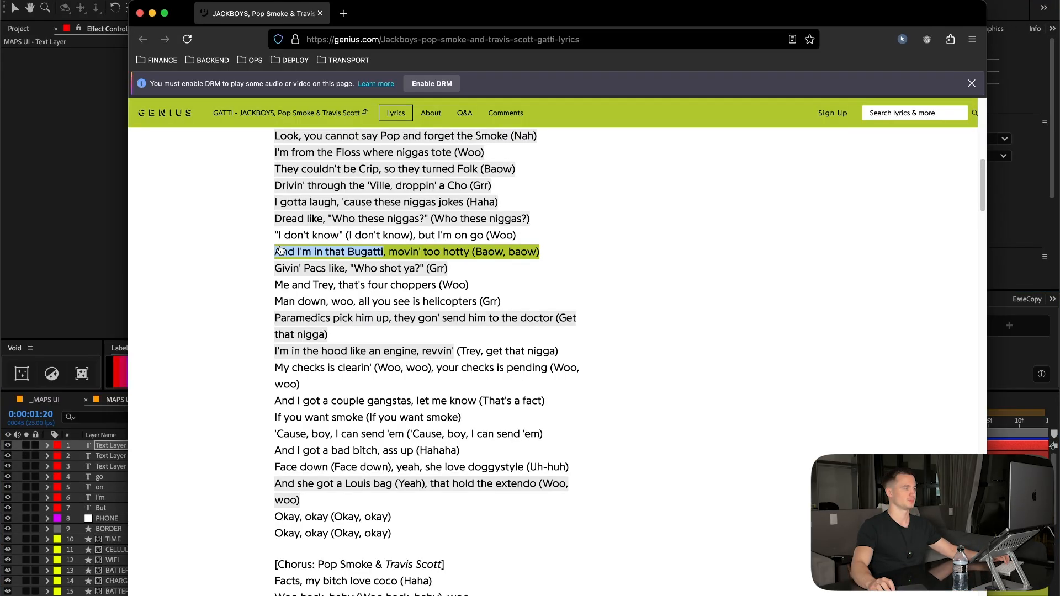
pyautogui.click(253, 256)
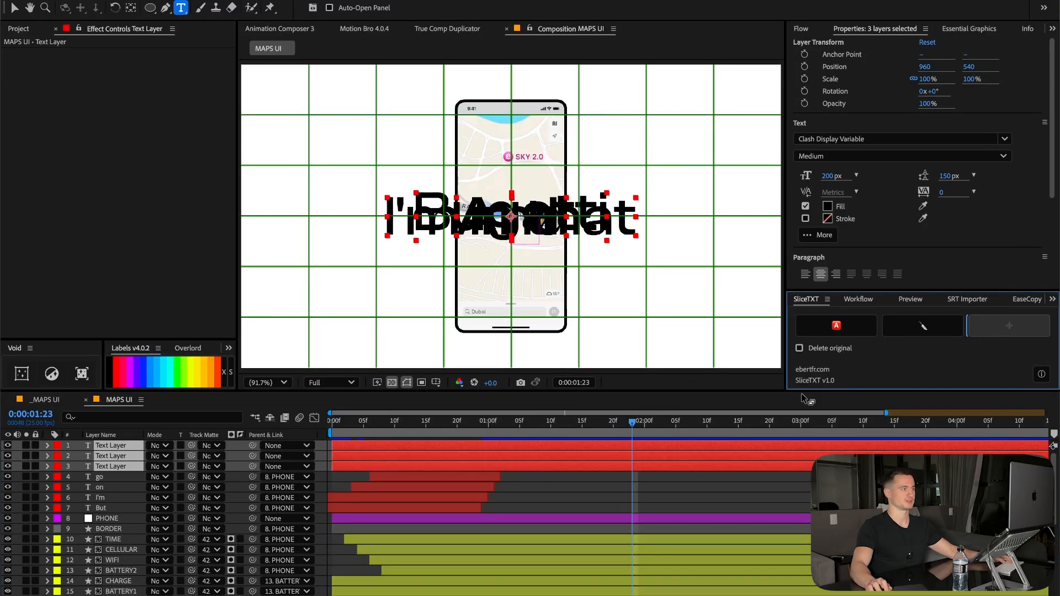
pyautogui.click(527, 479)
# Hide the top two new text layers and shift them to start at 0:03:00.
pyautogui.moveTo(65, 445); pyautogui.dragTo(65, 454)
pyautogui.click(6, 446)
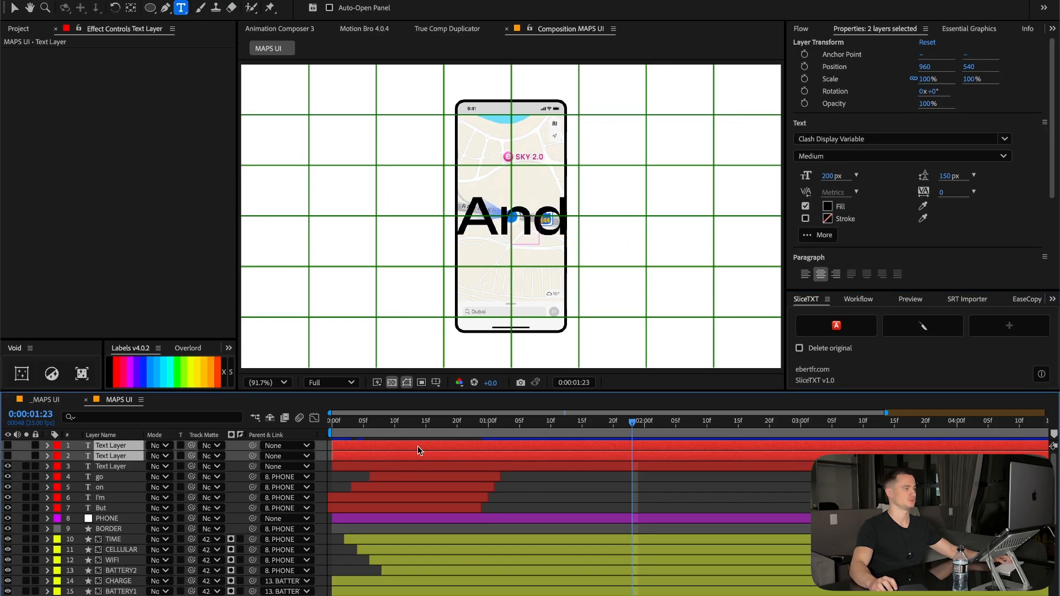
pyautogui.moveTo(417, 446); pyautogui.dragTo(886, 435)
# Select the "And" text layer, go to 0:01:02 and turn on All Caps for its text.
pyautogui.click(712, 466)
pyautogui.moveTo(600, 425); pyautogui.dragTo(500, 424)
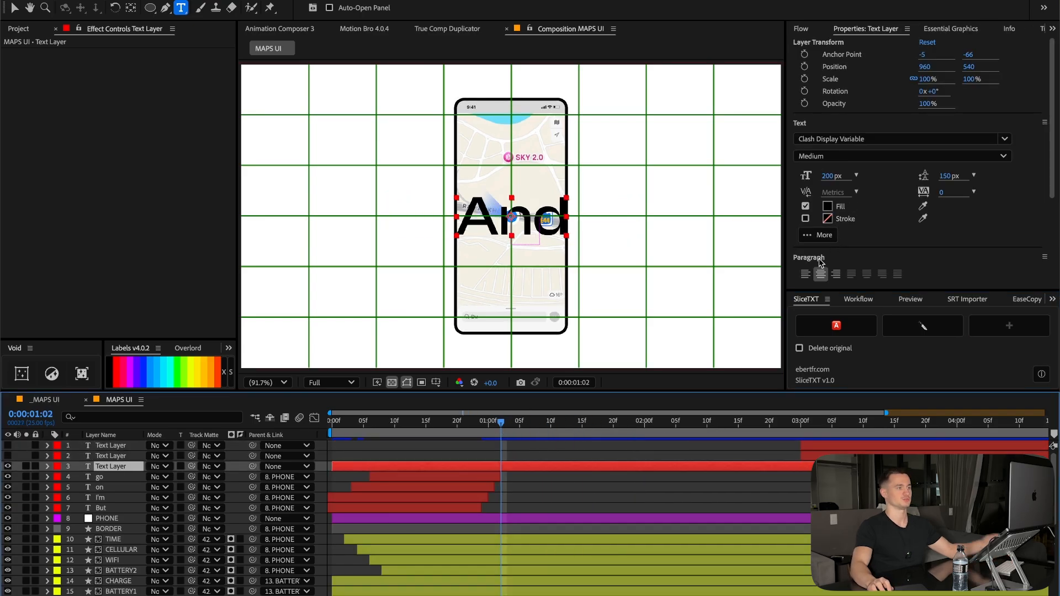
pyautogui.scroll(-2, 977, 226)
pyautogui.click(1052, 29)
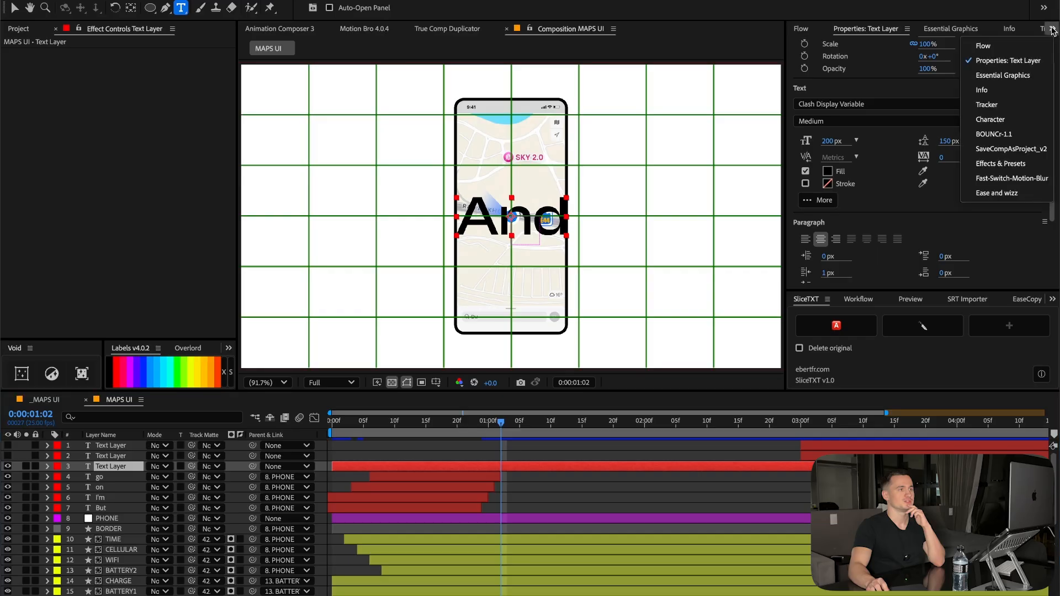
pyautogui.click(1023, 125)
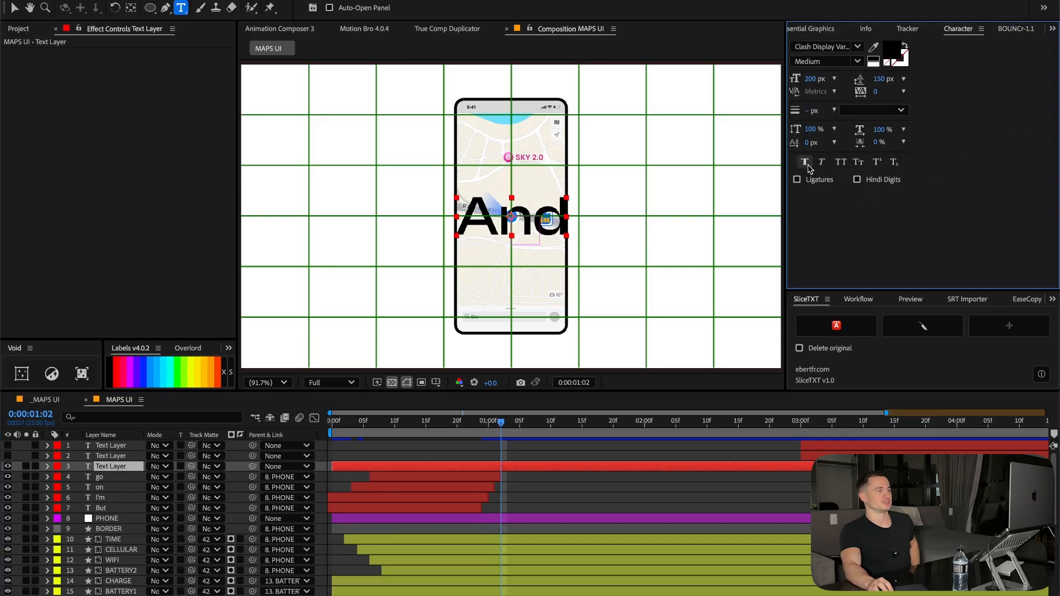
pyautogui.click(842, 163)
# Set the font weight of the "AND" text layer to Bold.
pyautogui.click(833, 29)
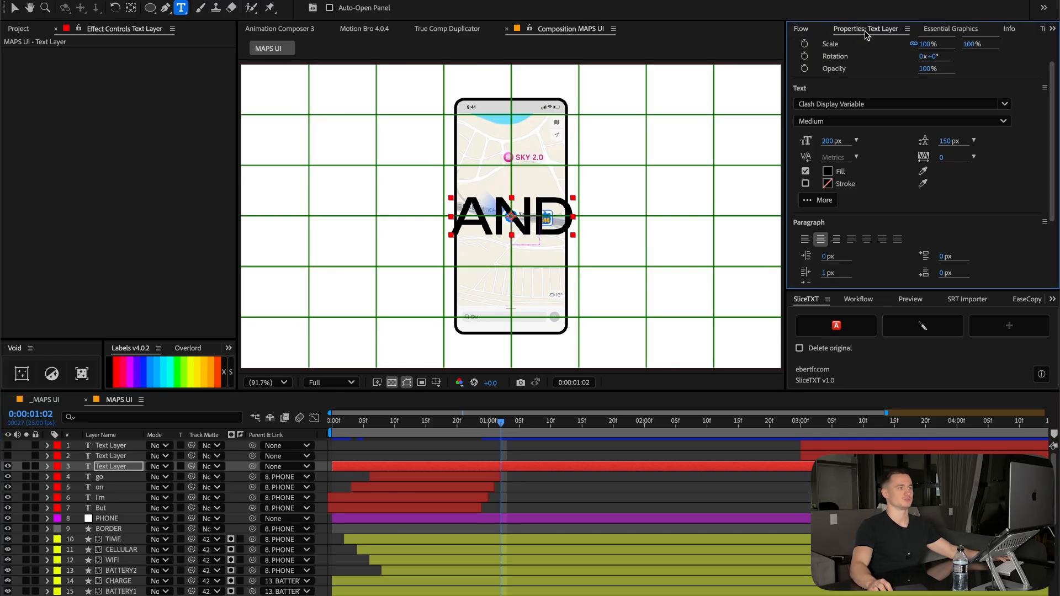
pyautogui.click(881, 121)
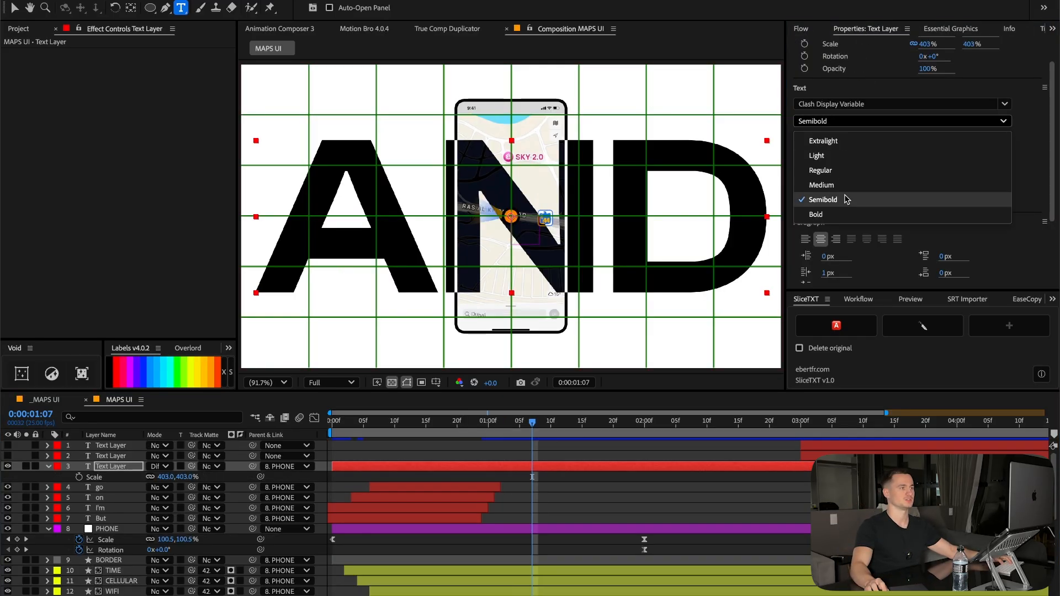
pyautogui.click(842, 214)
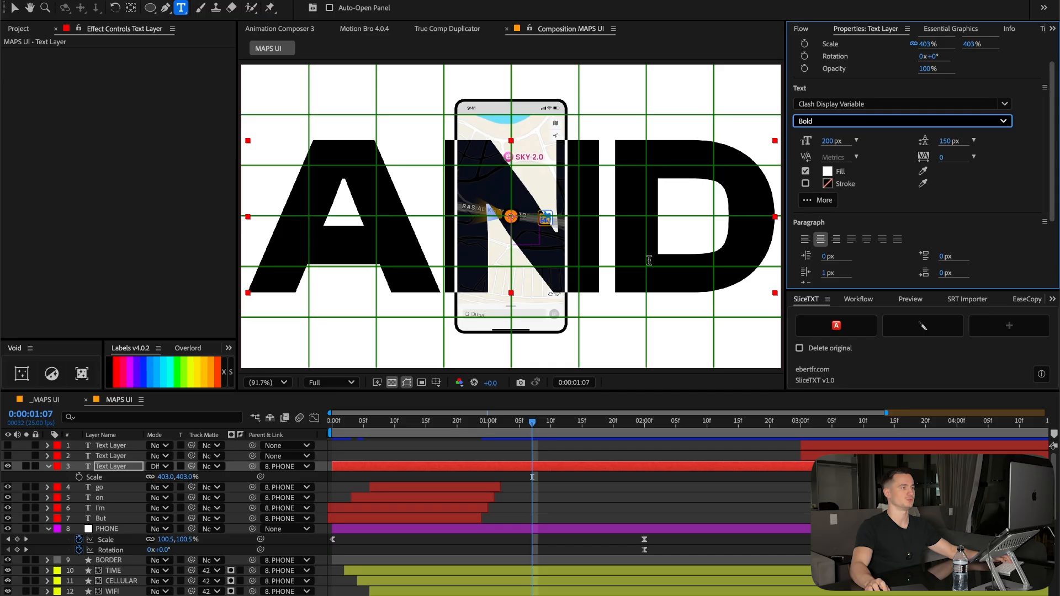
pyautogui.click(123, 468)
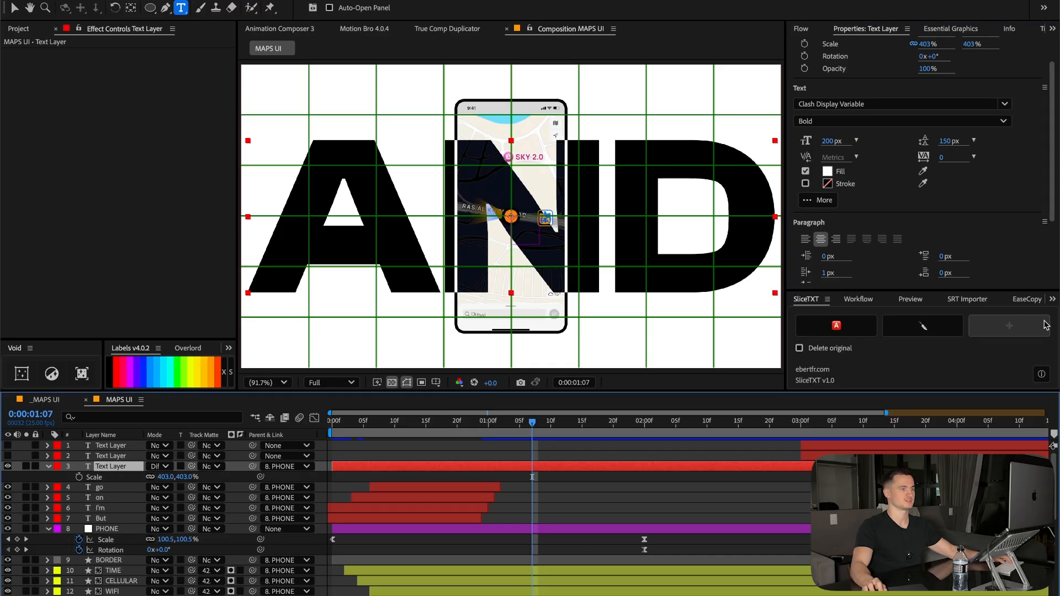
# Preview the "AND" text from the start and slice its text layer into separate letter layers.
pyautogui.press('Home')
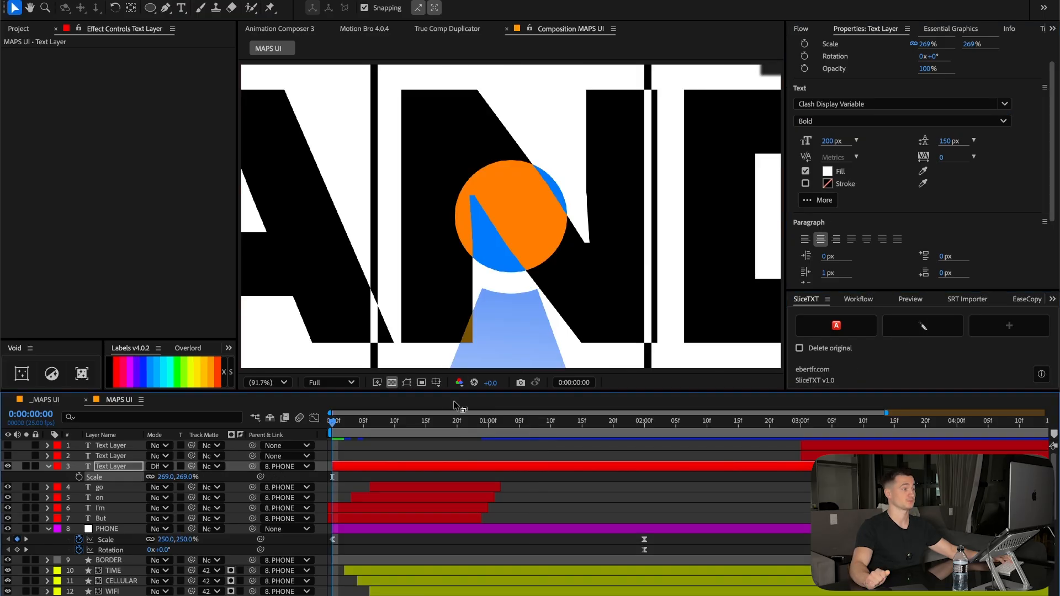
pyautogui.press('space')
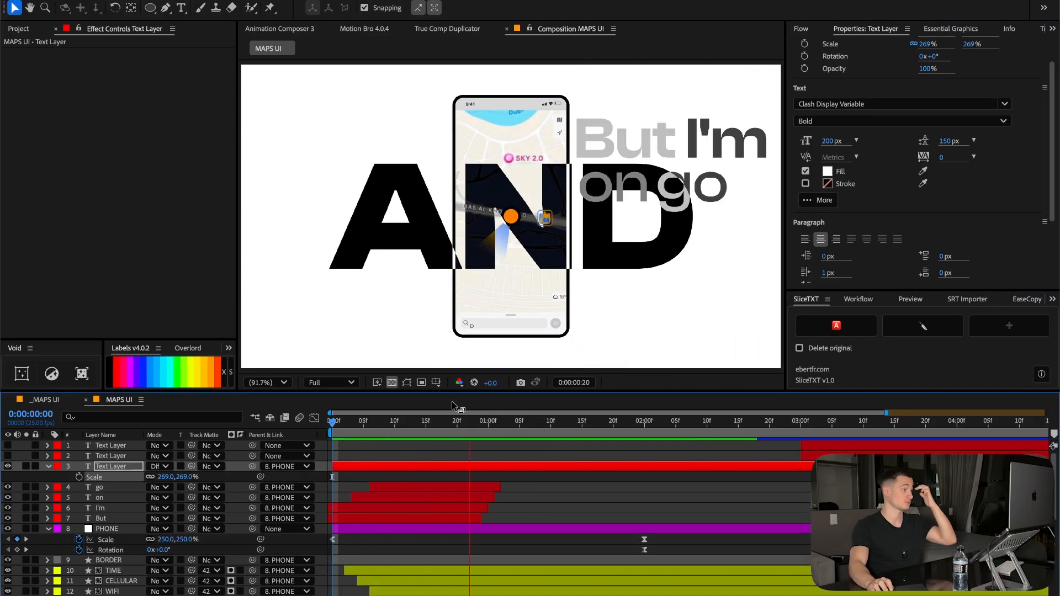
pyautogui.click(930, 329)
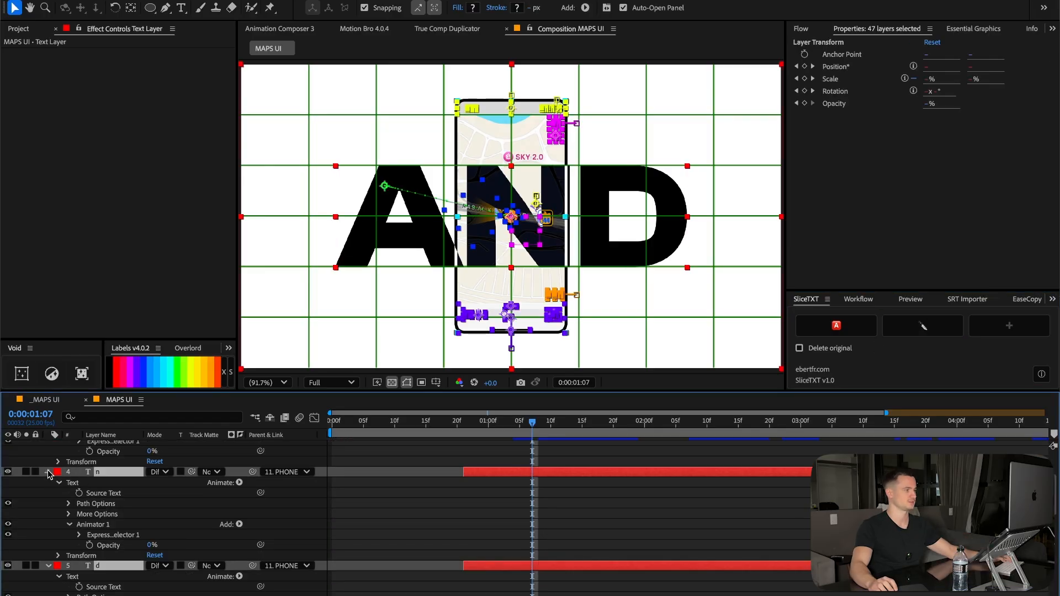
pyautogui.click(48, 472)
# Give the three letter layers an orange label and enable deleting the original when slicing text.
pyautogui.click(503, 467)
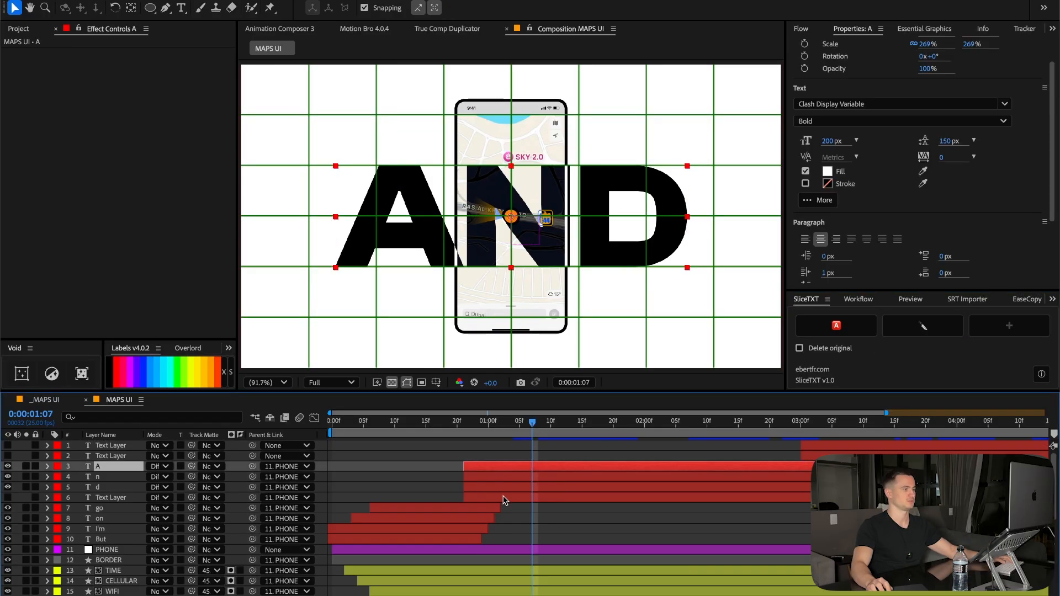
pyautogui.keyDown('shift'); pyautogui.click(502, 497); pyautogui.keyUp('shift')
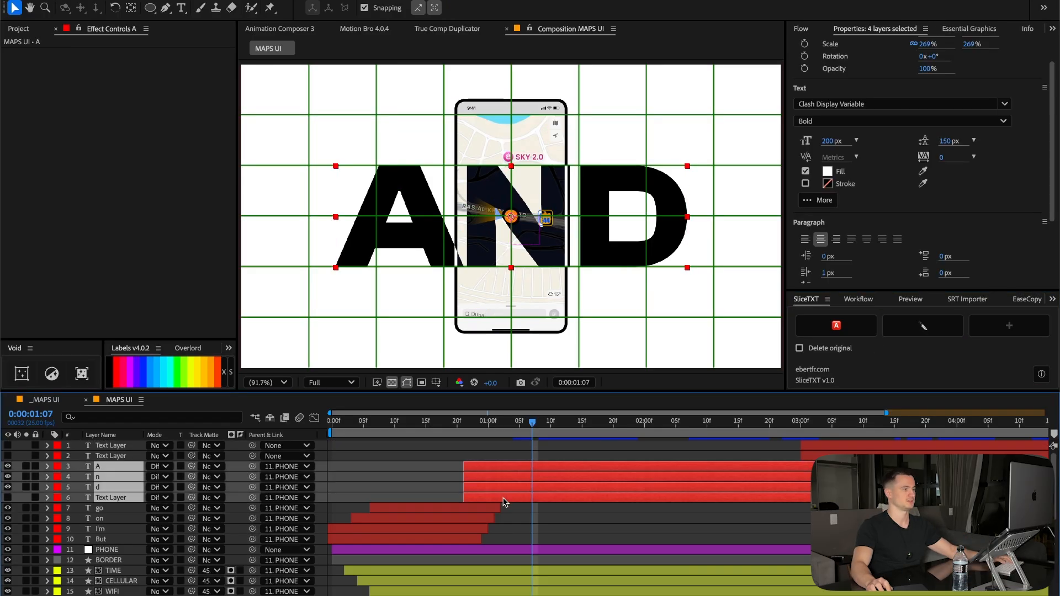
pyautogui.click(196, 369)
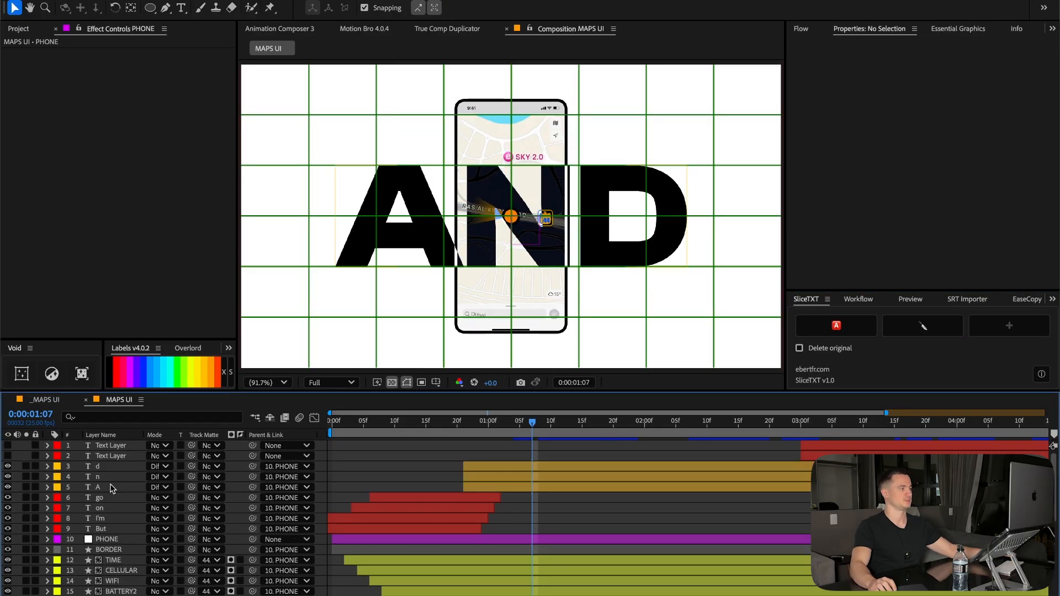
pyautogui.click(799, 348)
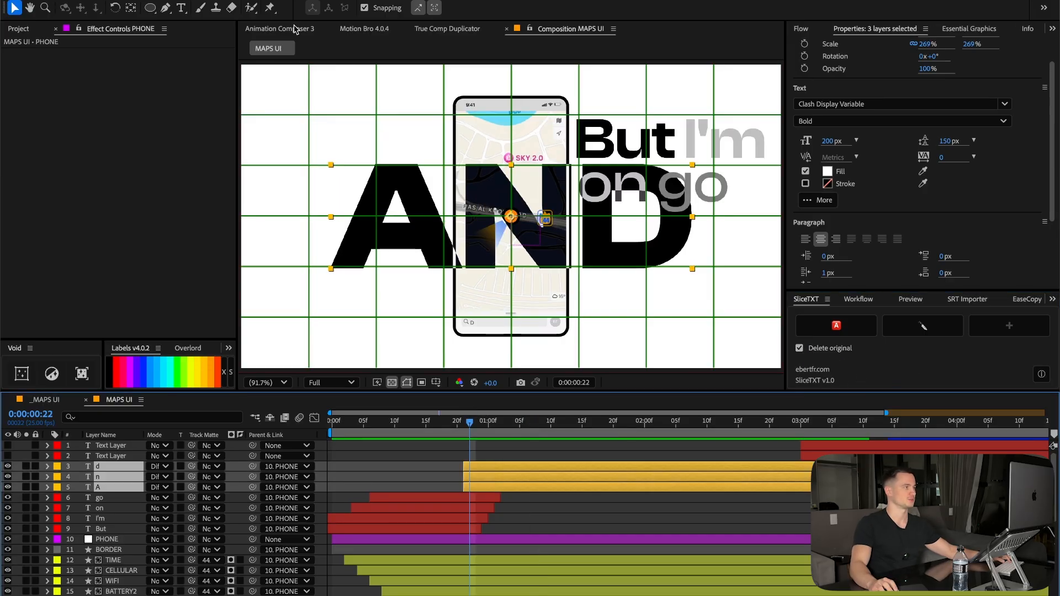
# Apply the Overshoot Position 1 preset in its Top variant as an In animation on the three letter layers.
pyautogui.click(279, 28)
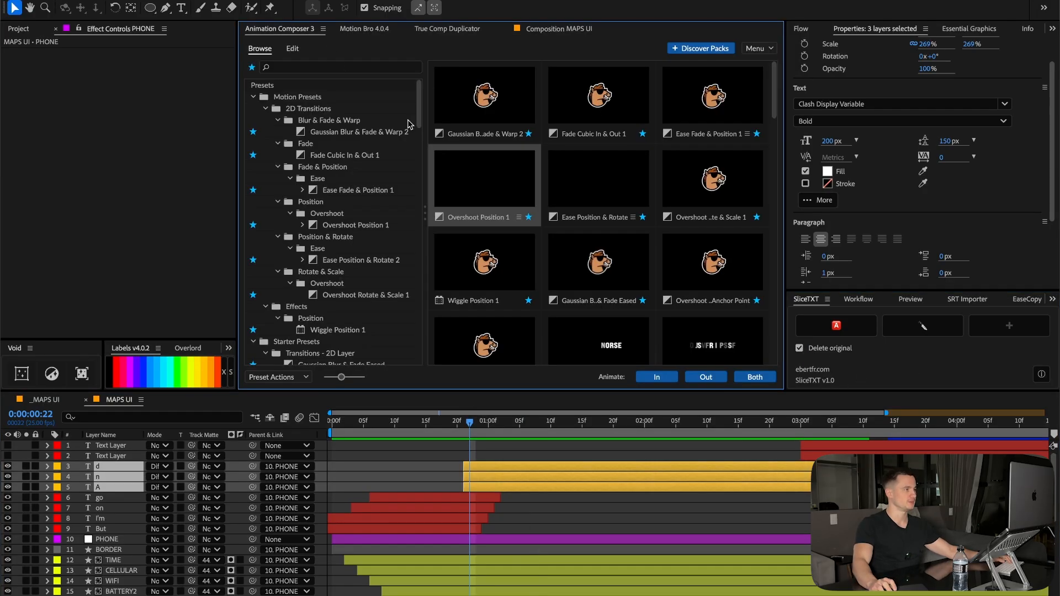
pyautogui.moveTo(472, 193)
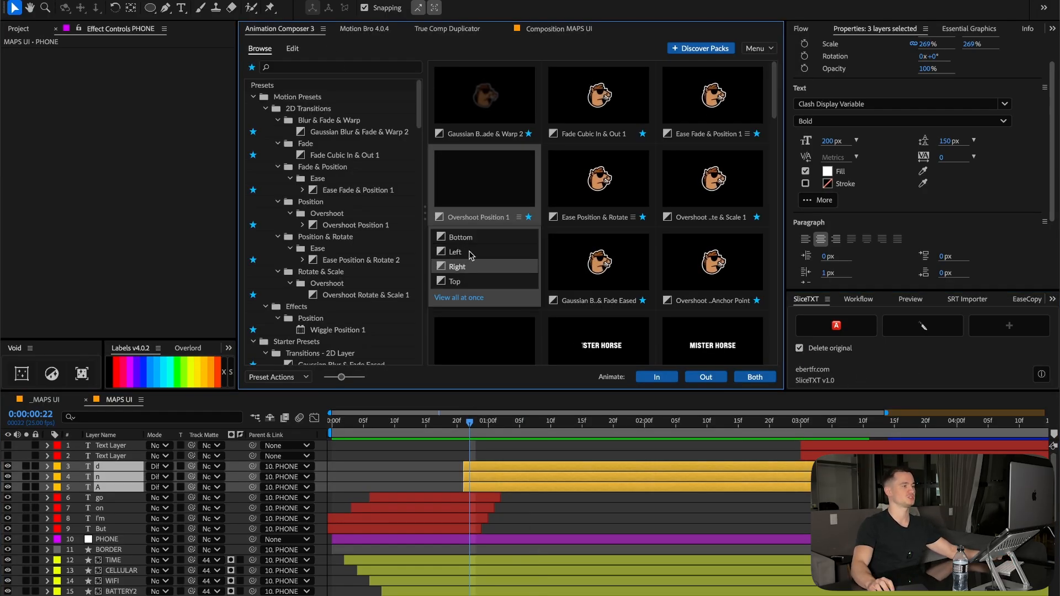
pyautogui.click(469, 281)
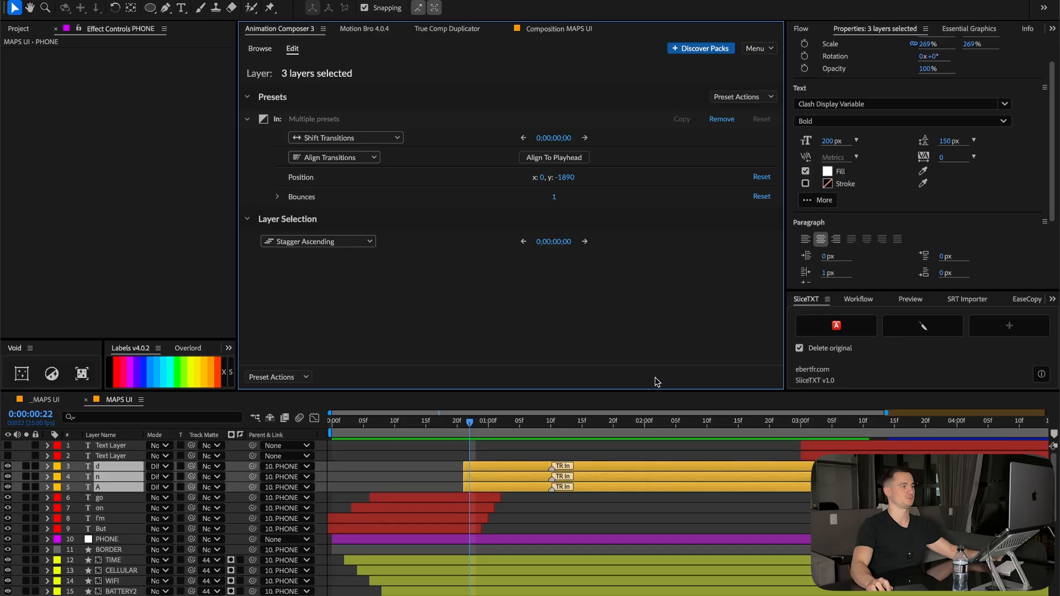
# Set the letters' overshoot preset to a Y position of -200 and 2 bounces, and preview the motion.
pyautogui.write('-20')
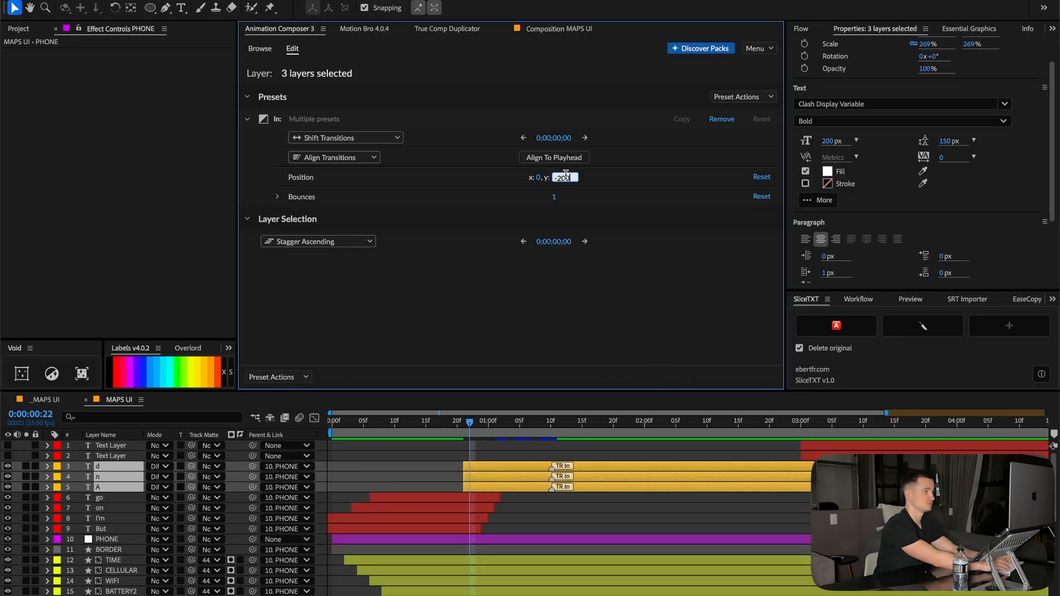
pyautogui.write('0')
pyautogui.press('Return')
pyautogui.click(557, 195)
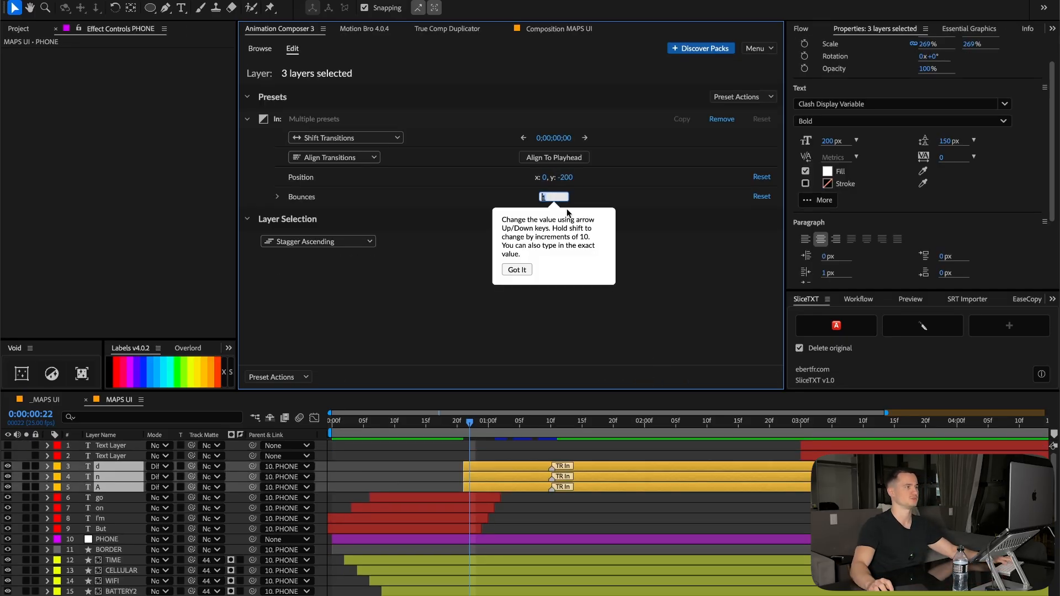
pyautogui.write('2')
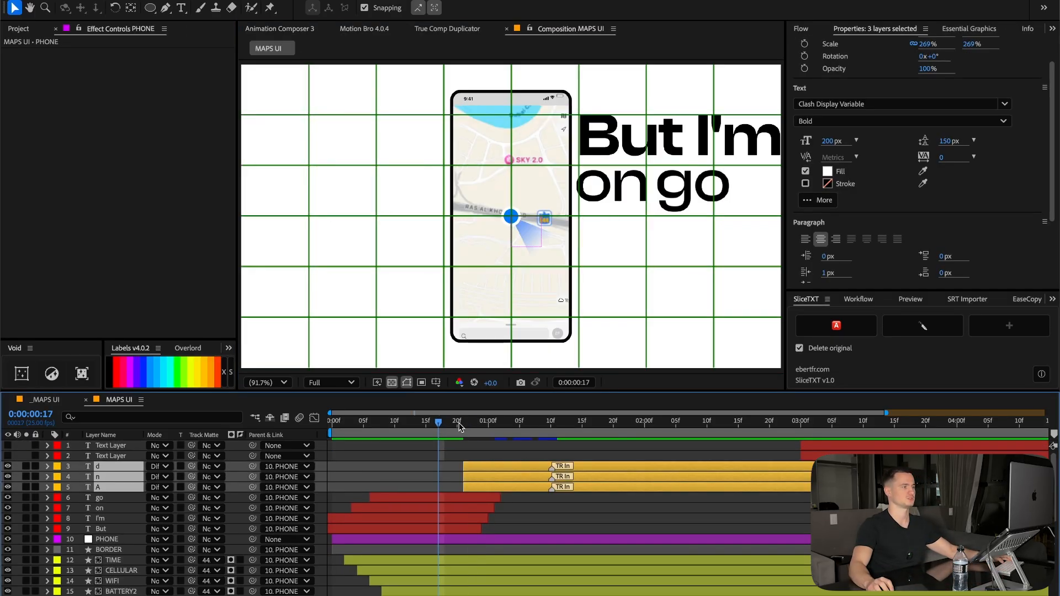
pyautogui.press('space')
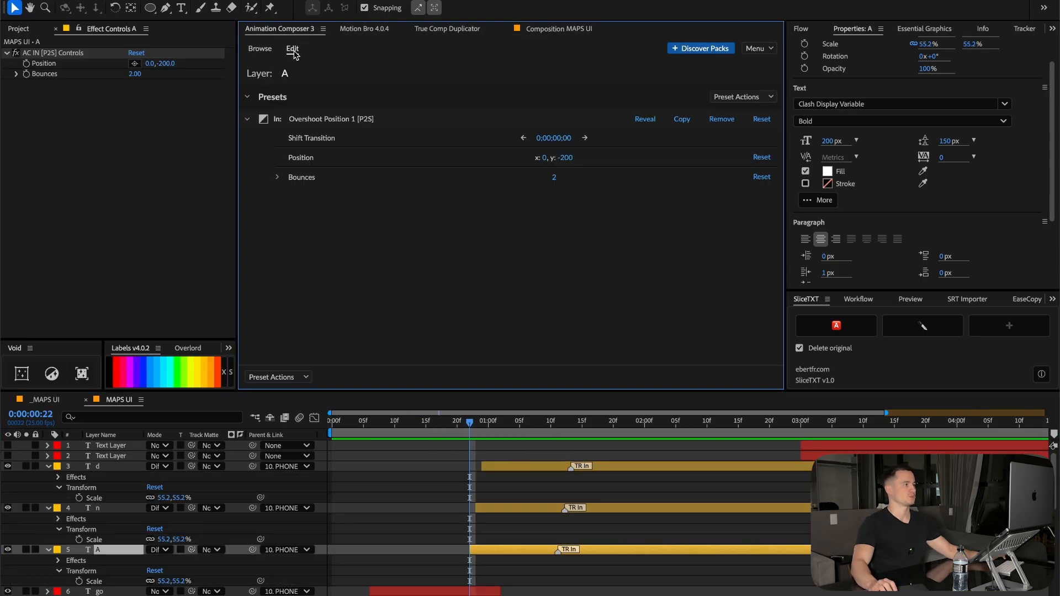
# Add the Gaussian Blur & Fade Eased In preset to the "A" layer and set its Blurriness to 10.
pyautogui.click(255, 49)
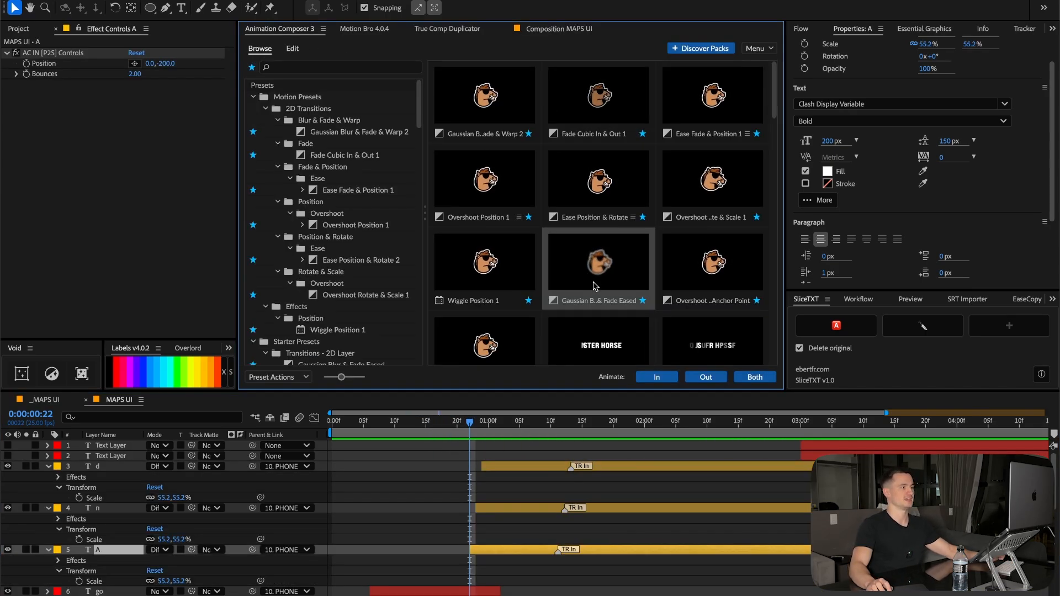
pyautogui.doubleClick(600, 266)
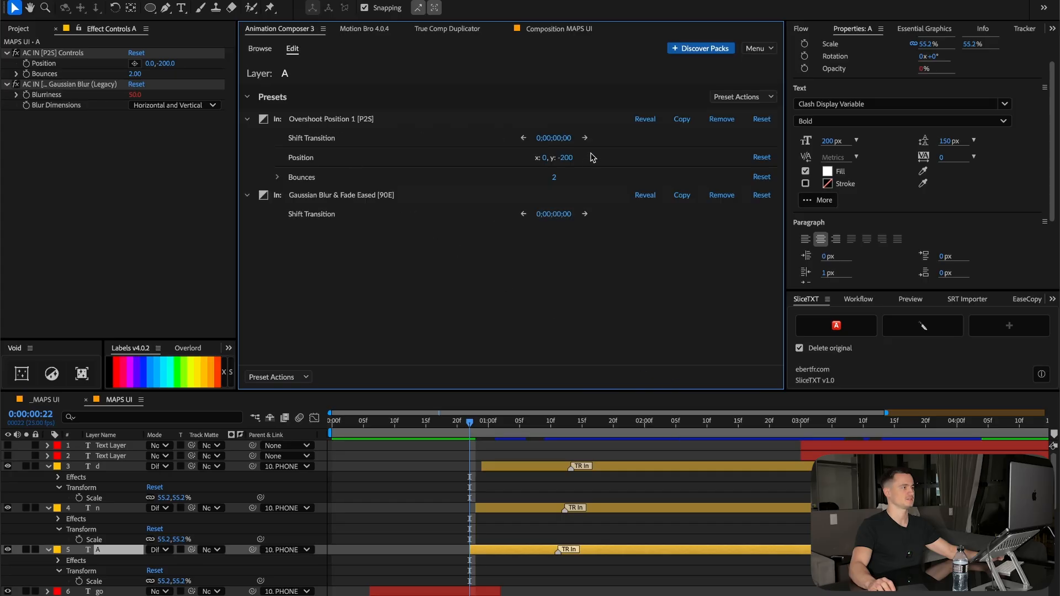
pyautogui.click(136, 95)
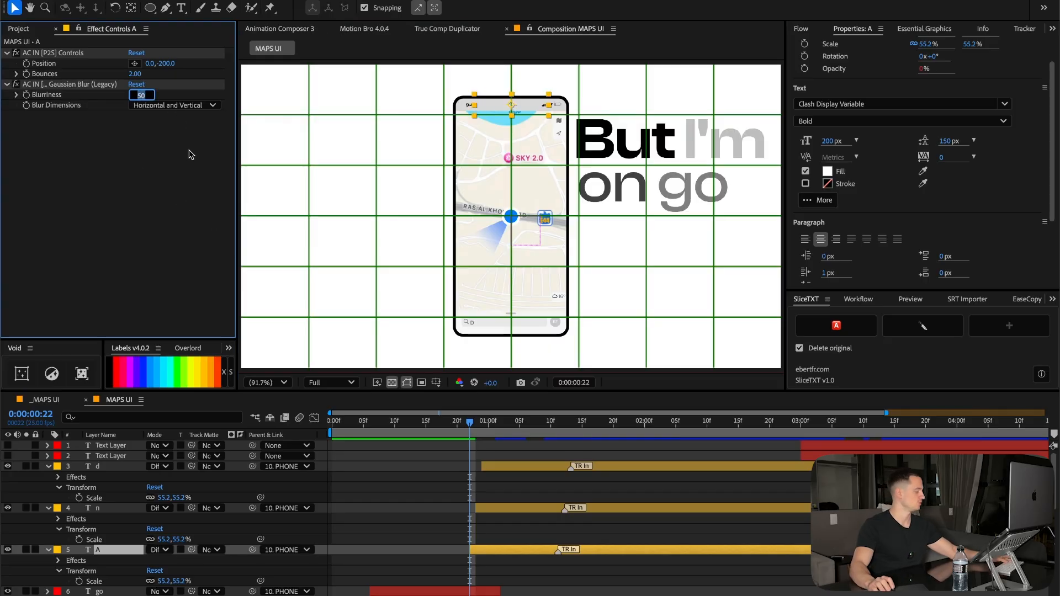
pyautogui.write('10')
pyautogui.press('Return')
# Copy the Gaussian Blur & Fade Eased preset from "A" to the "d" and "n" layers and preview the letters.
pyautogui.click(279, 29)
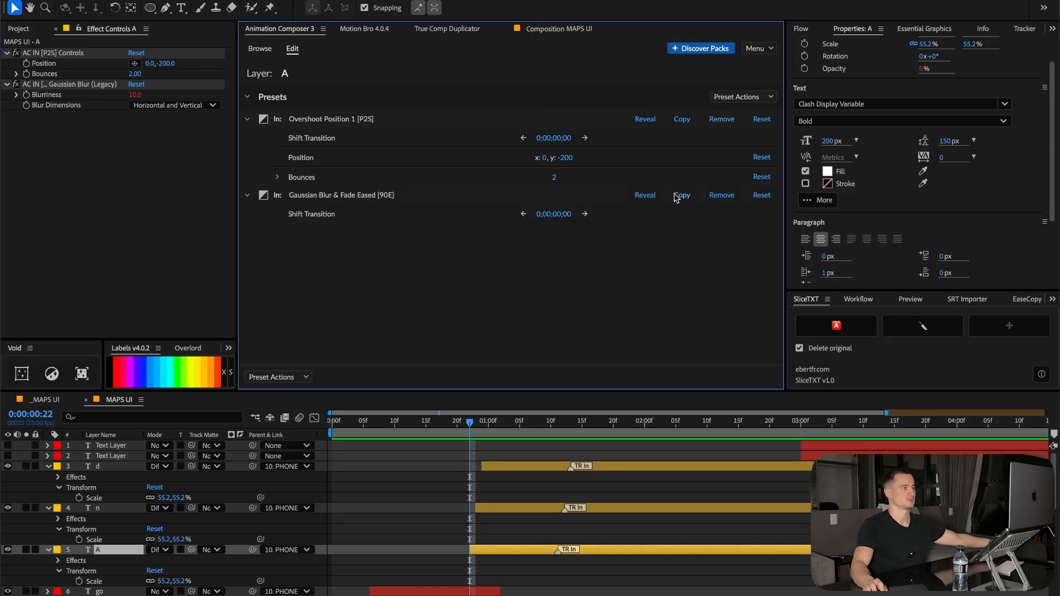
pyautogui.click(506, 468)
pyautogui.keyDown('shift'); pyautogui.click(501, 507); pyautogui.keyUp('shift')
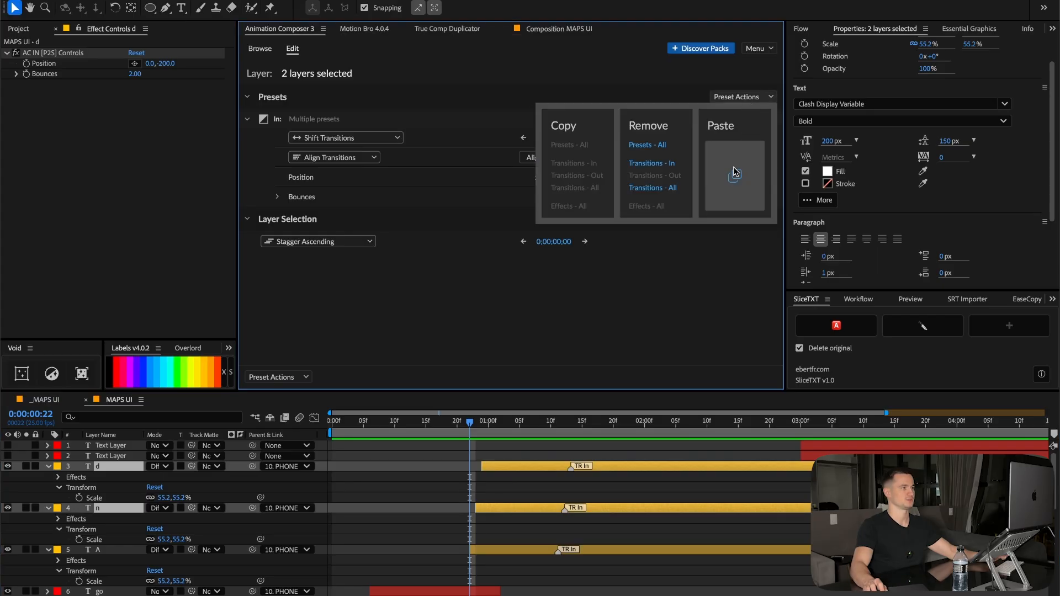
pyautogui.click(438, 423)
pyautogui.press('space')
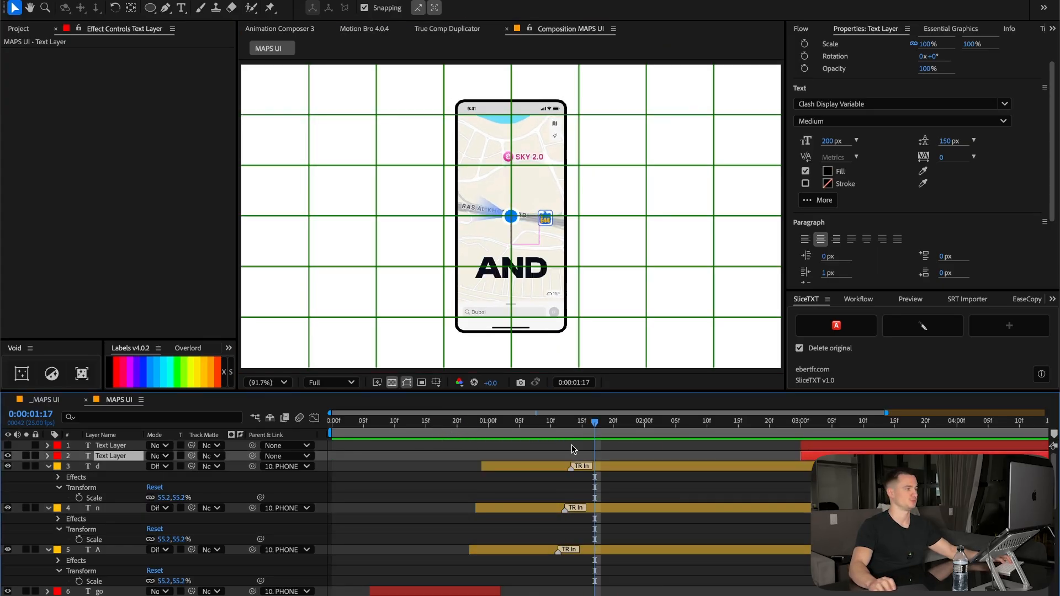
# Start the "I'm in that" text layer at 0:01:10, right-align it and place it to the left of the phone.
pyautogui.press('[')
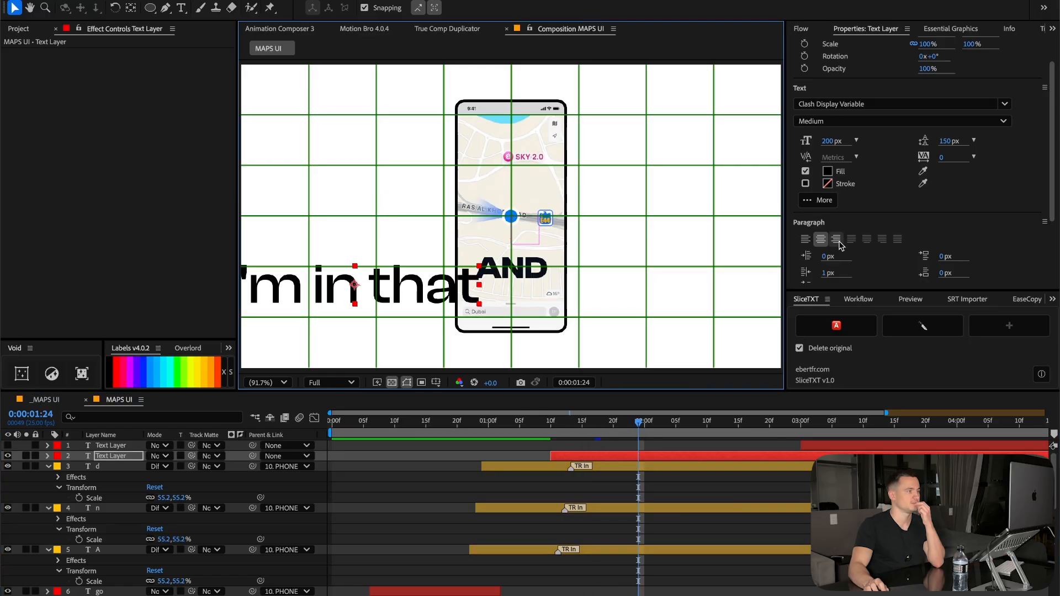
pyautogui.click(837, 240)
pyautogui.moveTo(321, 298); pyautogui.dragTo(413, 161)
# Break "that" onto a second line of the "I'm in that" text and set its font weight to Semibold.
pyautogui.doubleClick(567, 271)
pyautogui.click(493, 256)
pyautogui.press('BackSpace')
pyautogui.press('Return')
pyautogui.press('Escape')
pyautogui.click(861, 120)
pyautogui.click(850, 200)
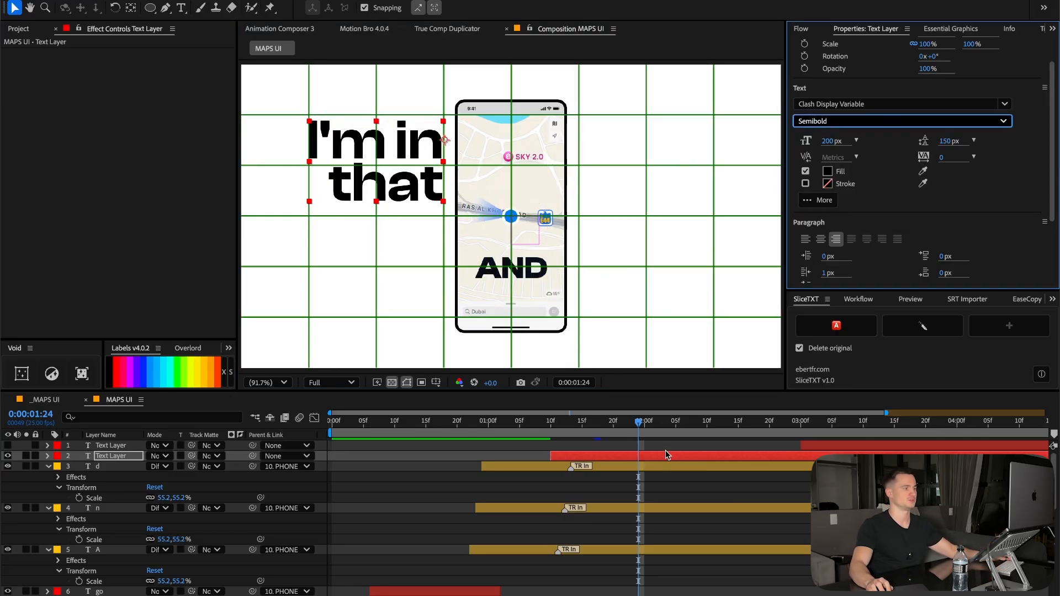
# Scale the "I'm in that" text to 55%, left-align it and place it against the phone's lower right side.
pyautogui.hotkey('ctrl', 'Home')
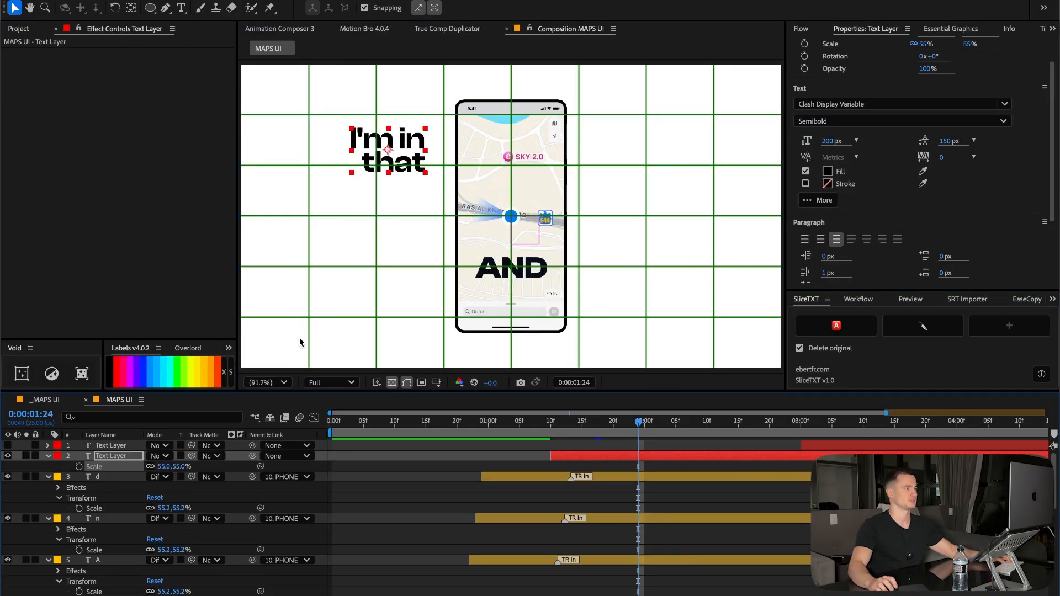
pyautogui.scroll(1, 300, 338)
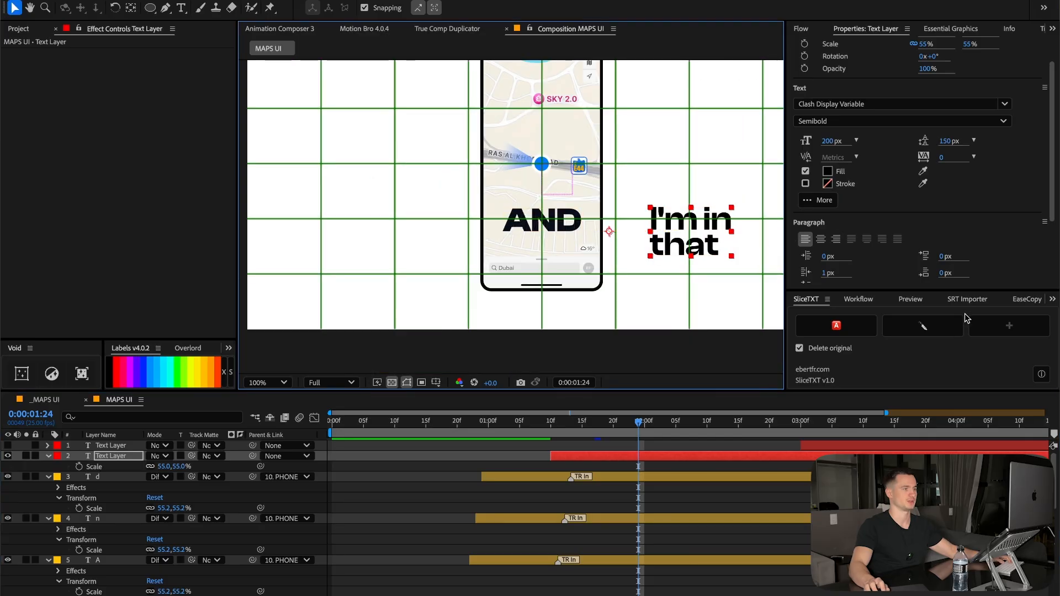
pyautogui.moveTo(707, 246); pyautogui.dragTo(665, 234)
pyautogui.moveTo(662, 232); pyautogui.dragTo(664, 232)
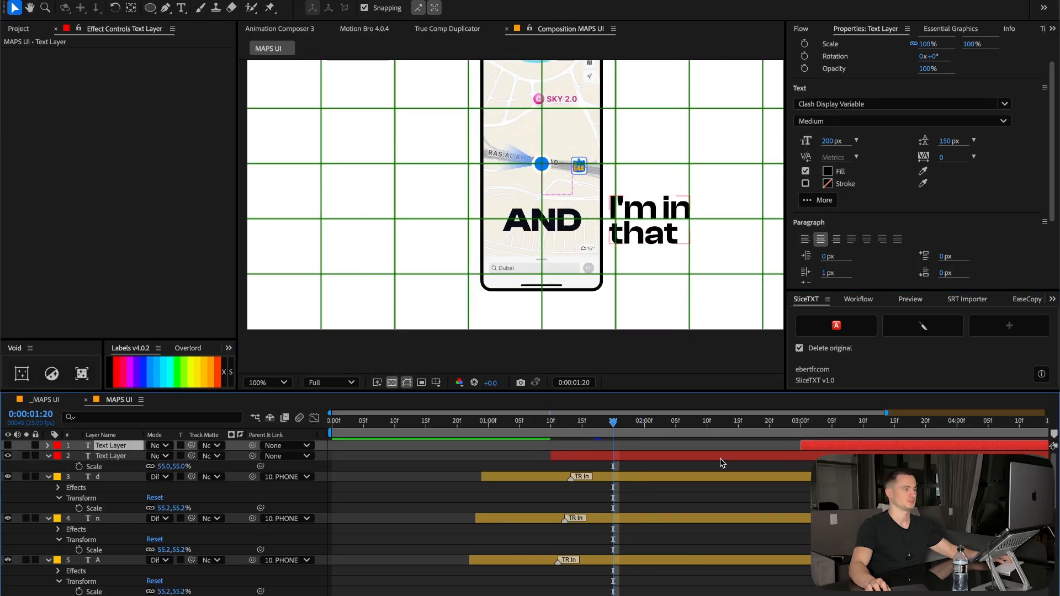
# Parent the "I'm in that" and "Bugatti" text layers to PHONE and scale "I'm in that" to 78%.
pyautogui.keyDown('shift'); pyautogui.click(719, 457); pyautogui.keyUp('shift')
pyautogui.moveTo(252, 446); pyautogui.dragTo(125, 453)
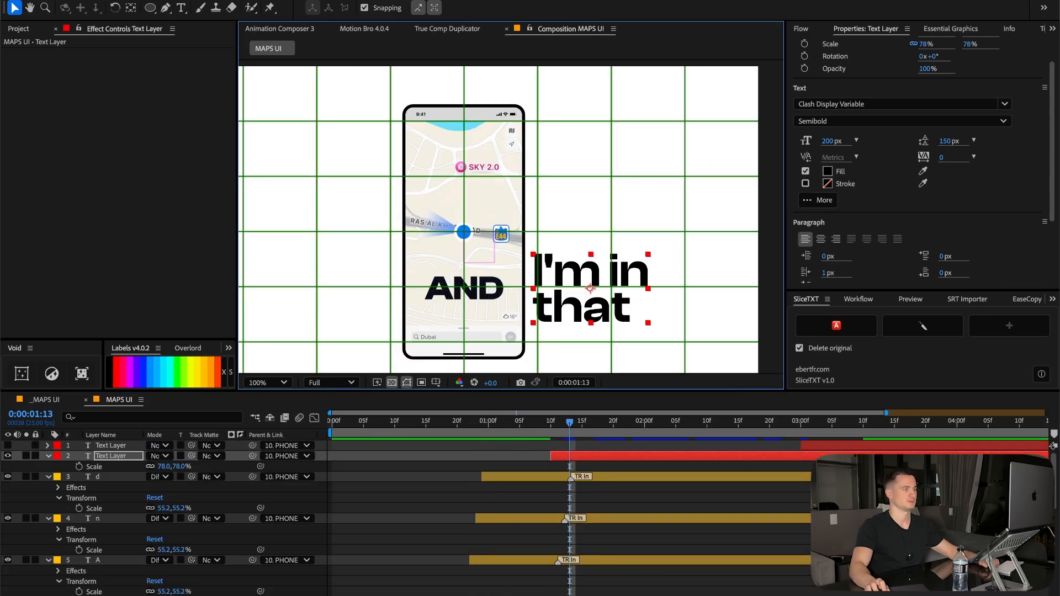
# Shift the "Bugatti" text layer to start at about 0:01:18 and make it visible.
pyautogui.click(826, 445)
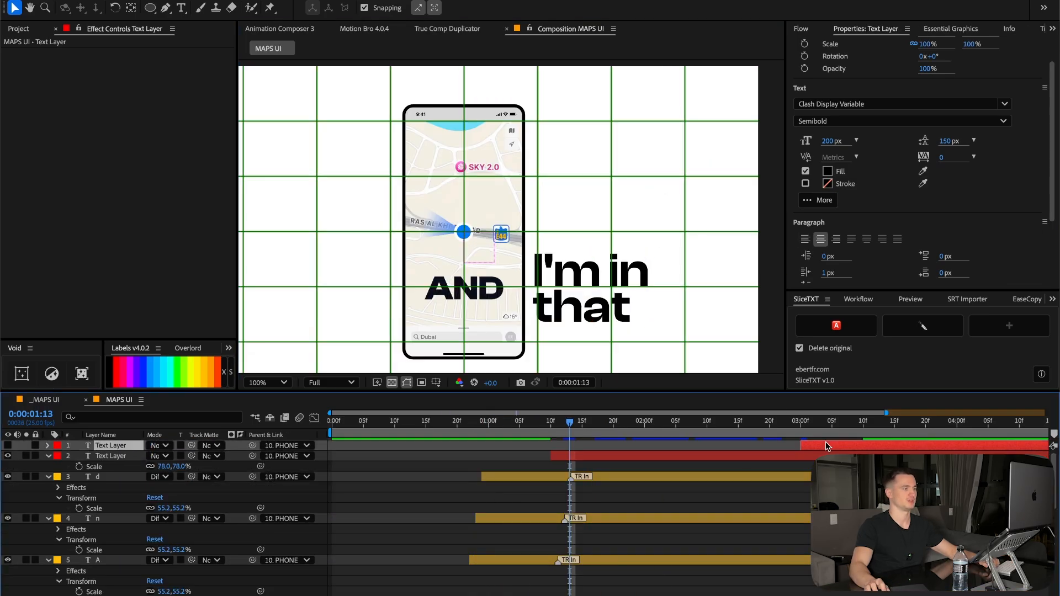
pyautogui.moveTo(645, 449); pyautogui.dragTo(607, 448)
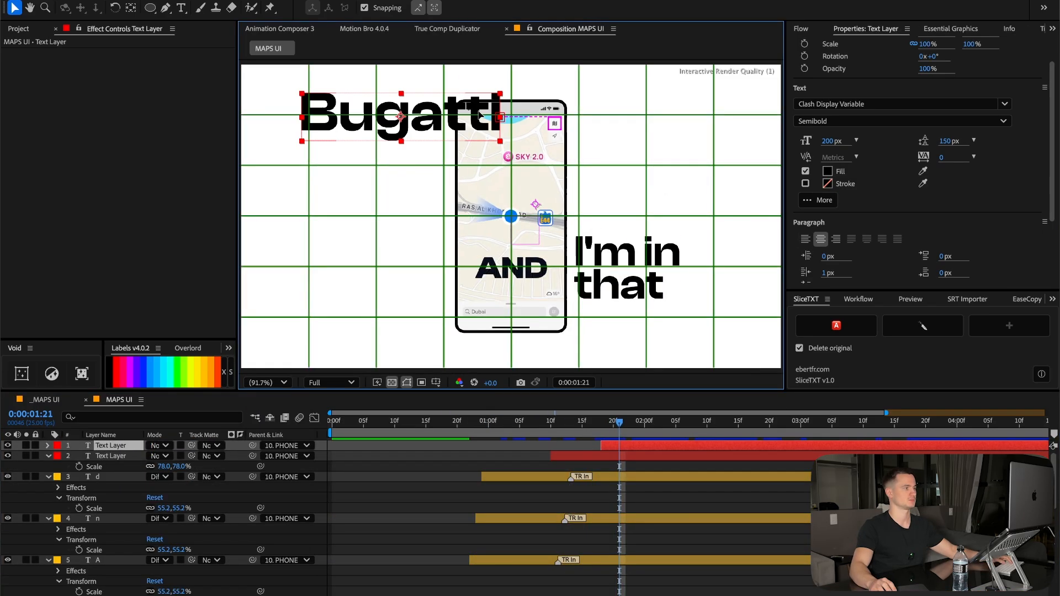
# Fill the "Bugatti" text with the blue sampled from the map's location dot and move it beside the phone's upper right.
pyautogui.click(922, 170)
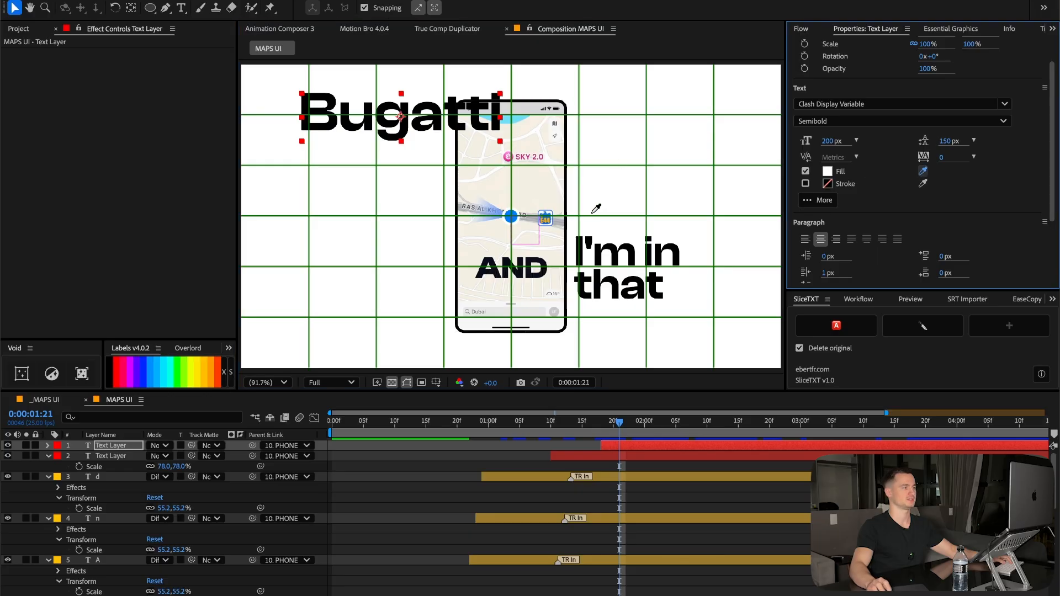
pyautogui.click(517, 209)
pyautogui.moveTo(433, 117); pyautogui.dragTo(543, 142)
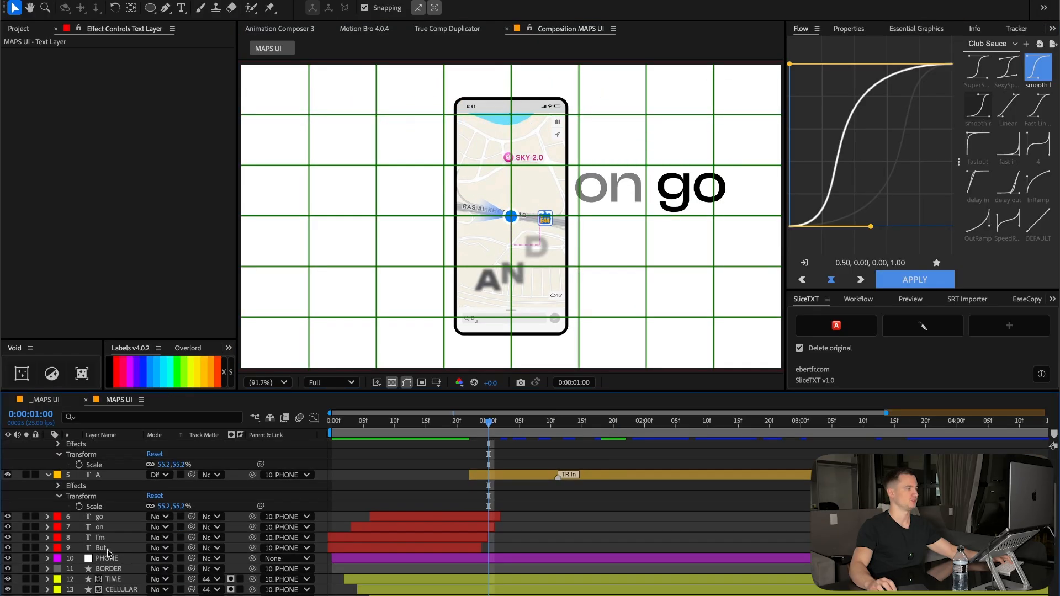
# Reveal the "But" layer's animated properties and select its Opacity flicker keyframes.
pyautogui.click(101, 548)
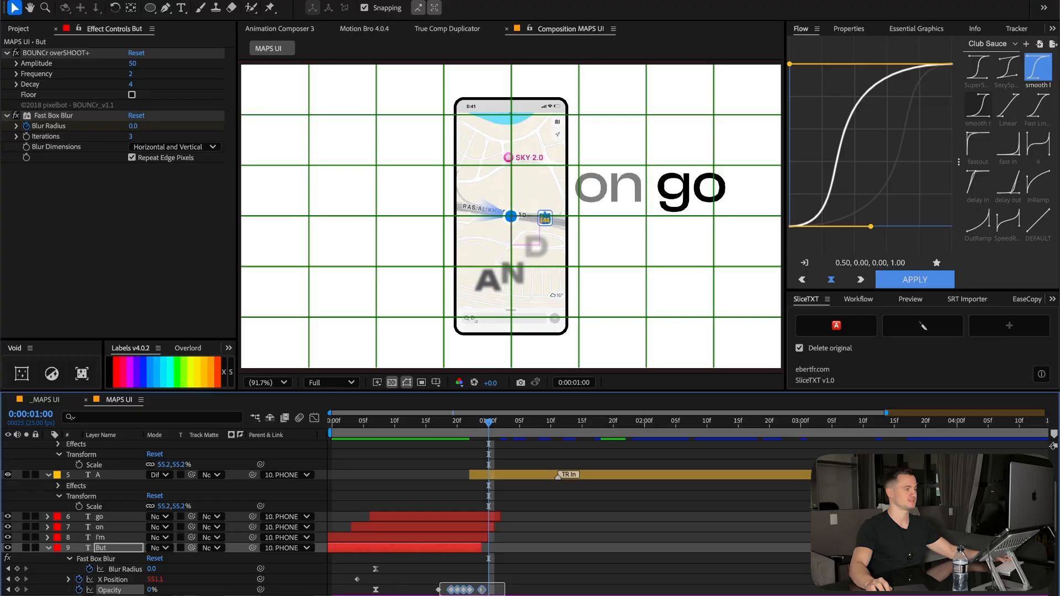
pyautogui.hotkey('ctrl', 'a')
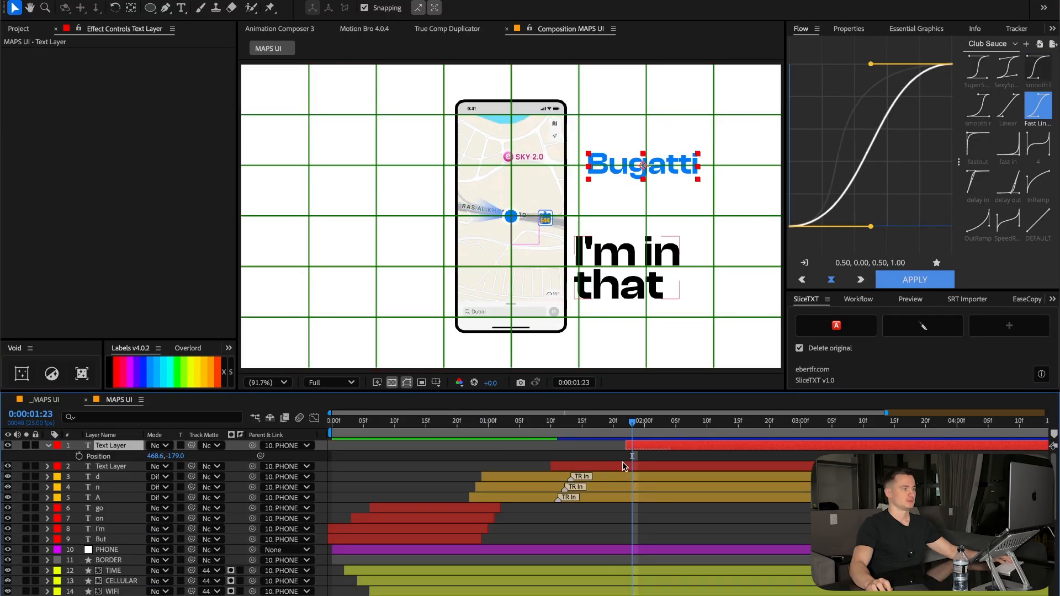
# Slice the "I'm in that" text layer into separate word layers at 0:01:19.
pyautogui.click(623, 466)
pyautogui.click(596, 425)
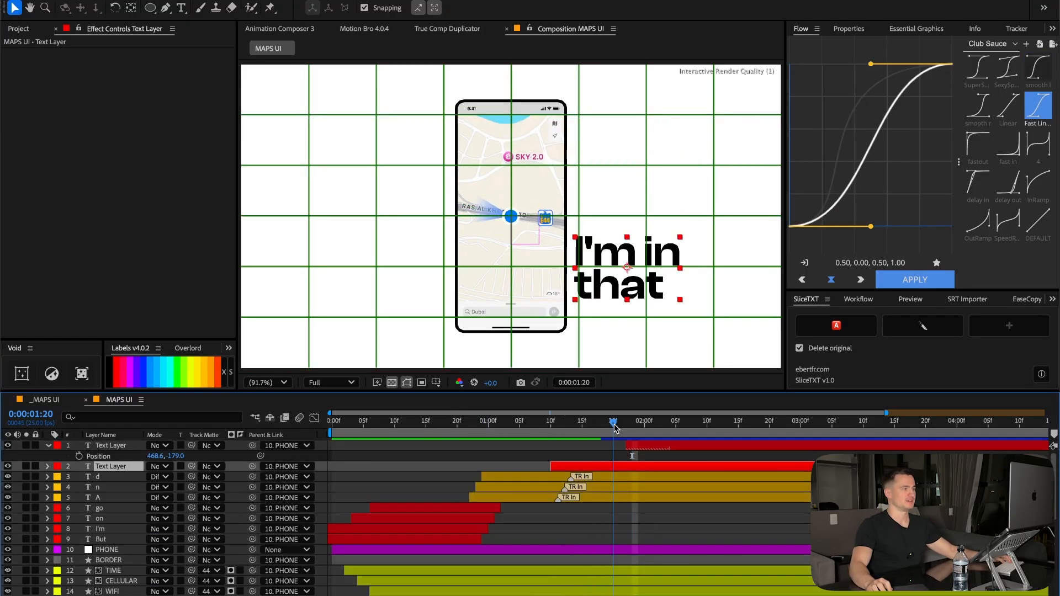
pyautogui.moveTo(614, 425); pyautogui.dragTo(607, 425)
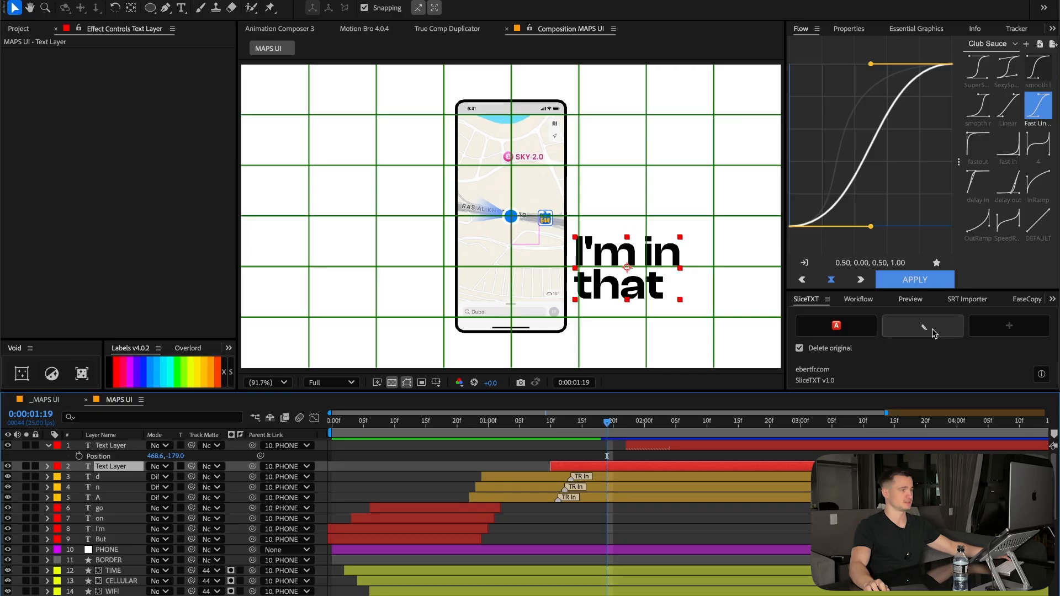
pyautogui.click(932, 330)
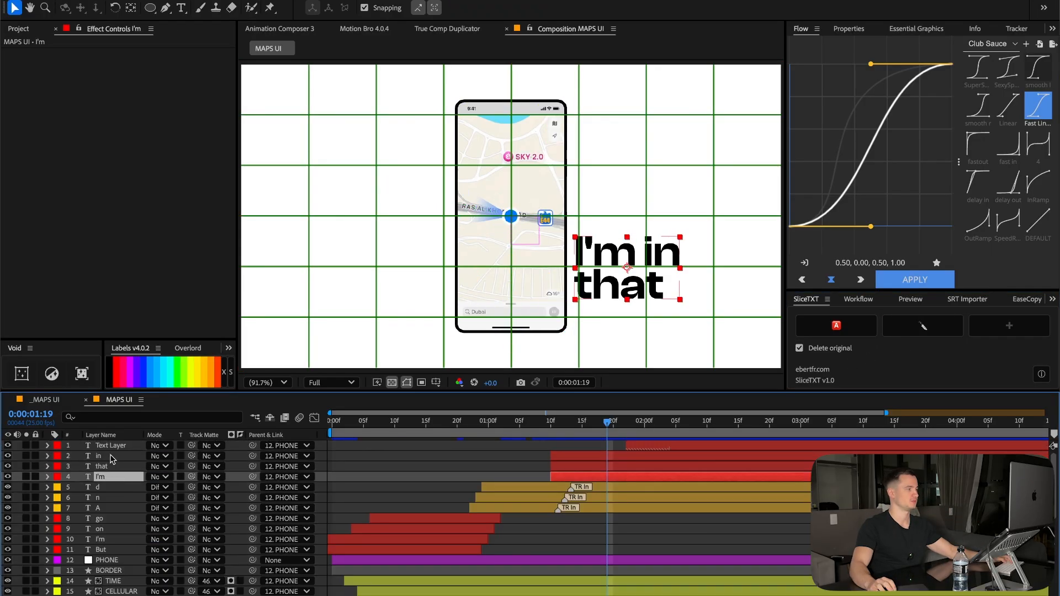
# Stack the word layers as "that", "in", "I'm" and separate their Position dimensions at 0:00:01:10.
pyautogui.moveTo(111, 456); pyautogui.dragTo(113, 470)
pyautogui.click(107, 478)
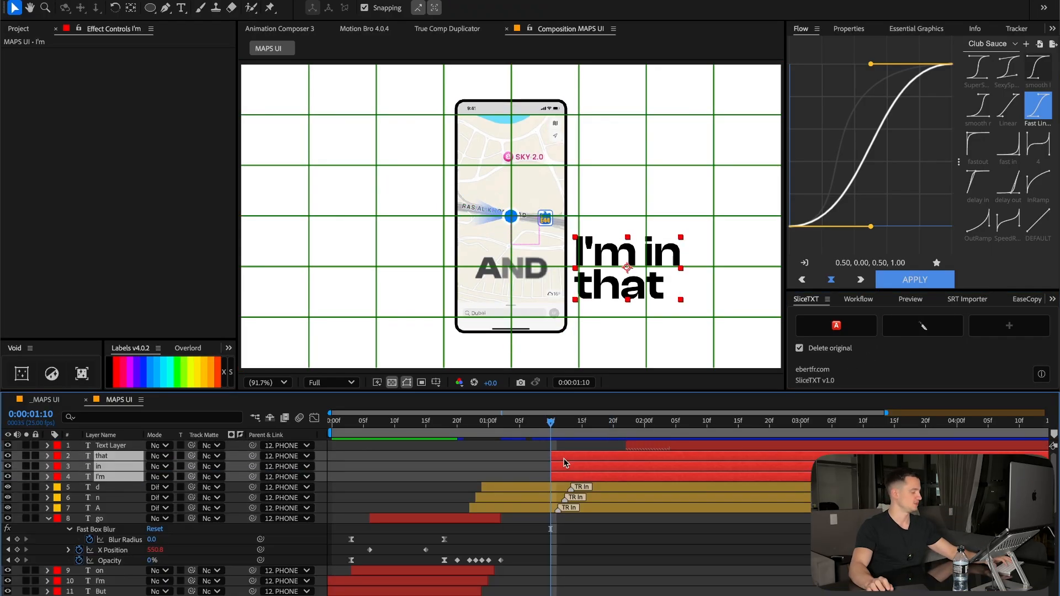
pyautogui.press('p')
pyautogui.click(133, 498)
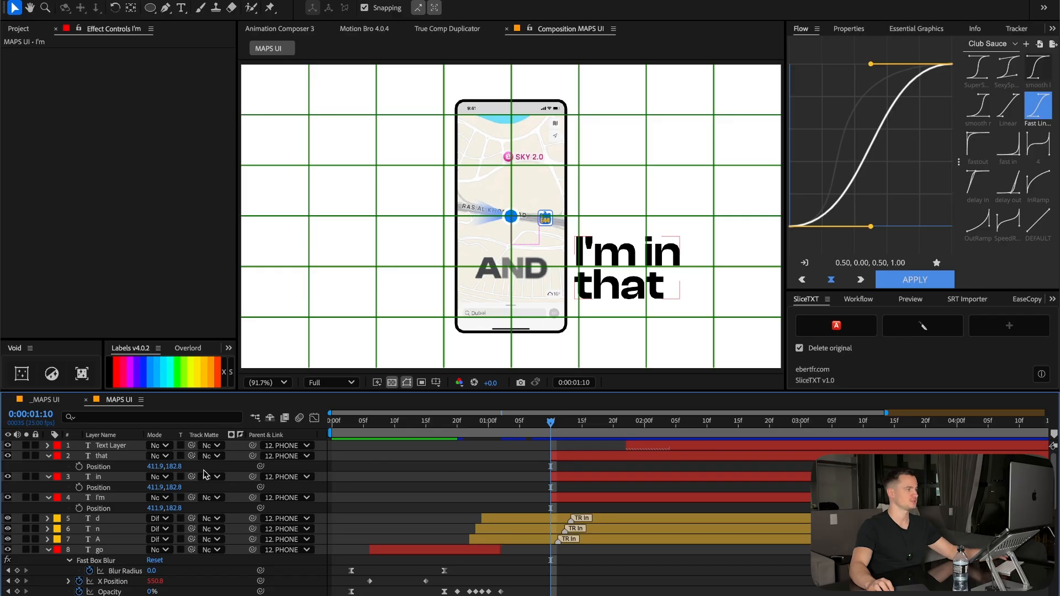
pyautogui.hotkey('alt', 'shift', 'p')
pyautogui.rightClick(119, 509)
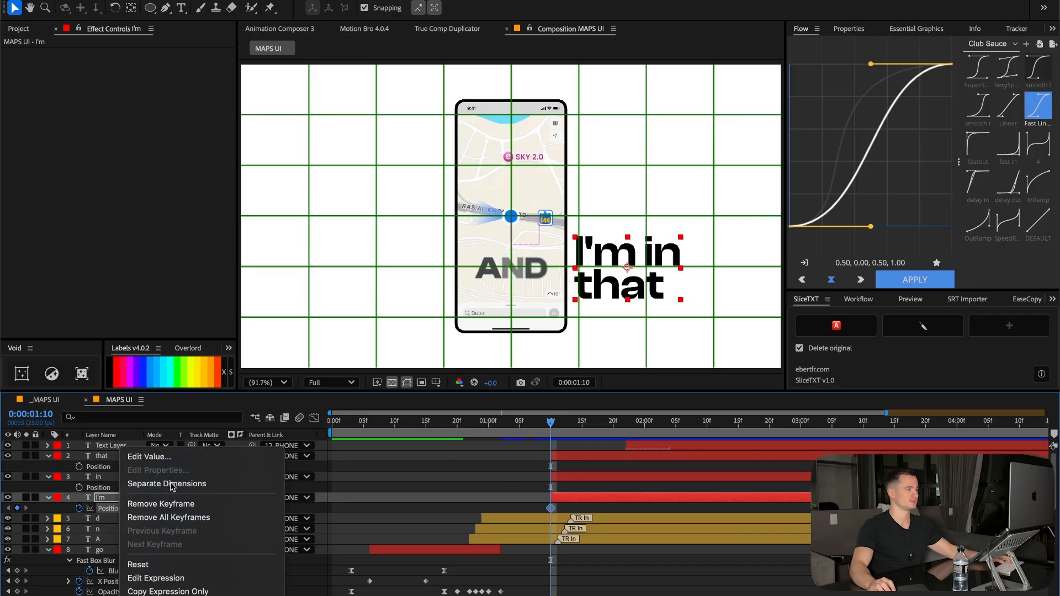
pyautogui.click(169, 483)
pyautogui.rightClick(101, 489)
# Animate the "I'm" layer's X Position from 62.9 at 0:00:01:10 to 411.9 at 0:00:01:21.
pyautogui.moveTo(153, 531); pyautogui.dragTo(32, 543)
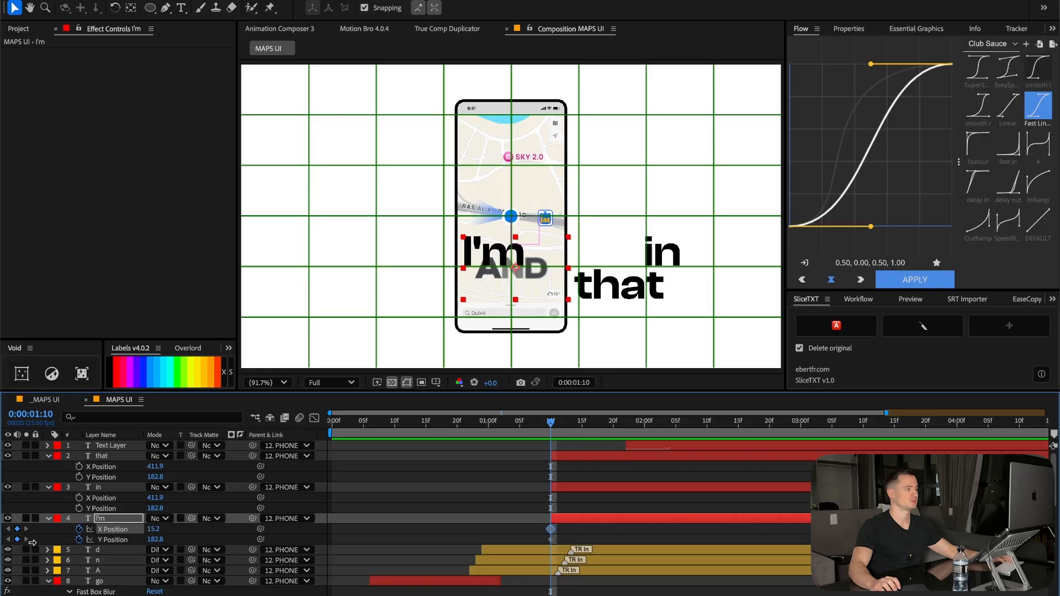
pyautogui.hotkey('ctrl', 'z')
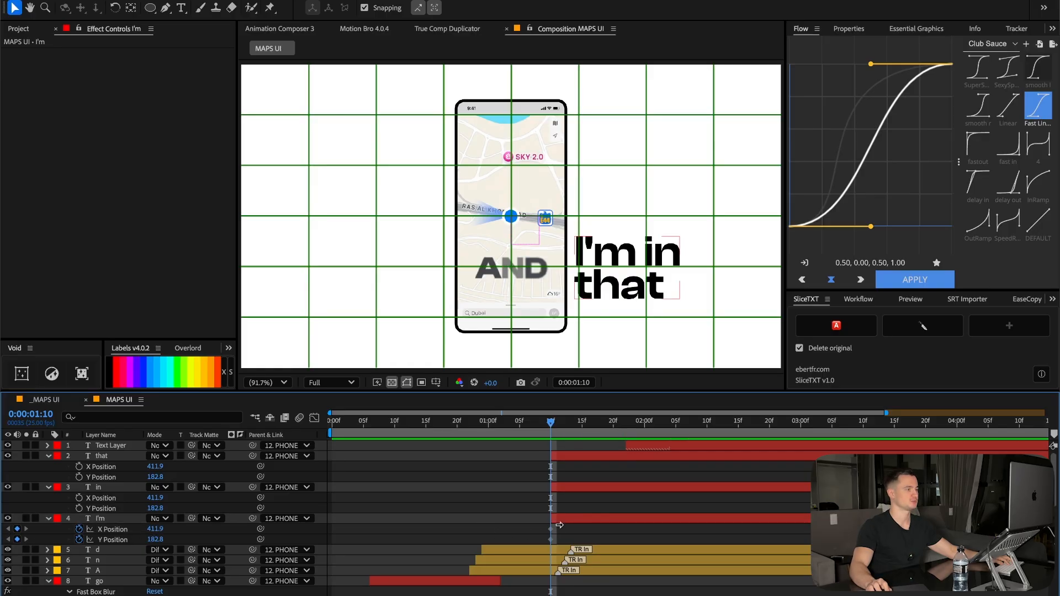
pyautogui.moveTo(550, 529); pyautogui.dragTo(619, 530)
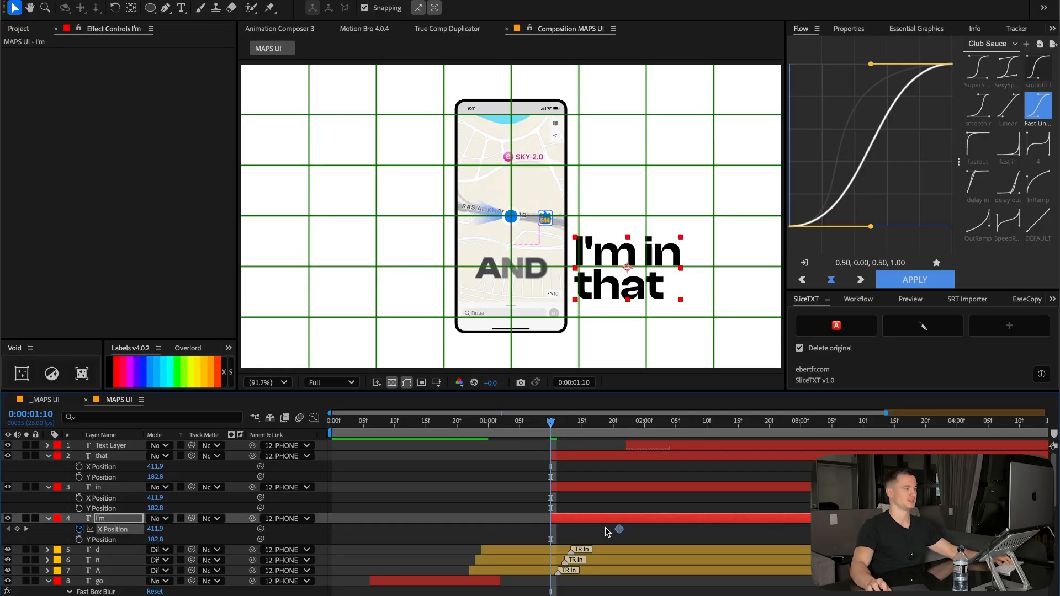
pyautogui.moveTo(160, 531)
pyautogui.mouseDown()
pyautogui.moveTo(3, 540)
pyautogui.moveTo(155, 528)
pyautogui.mouseUp()
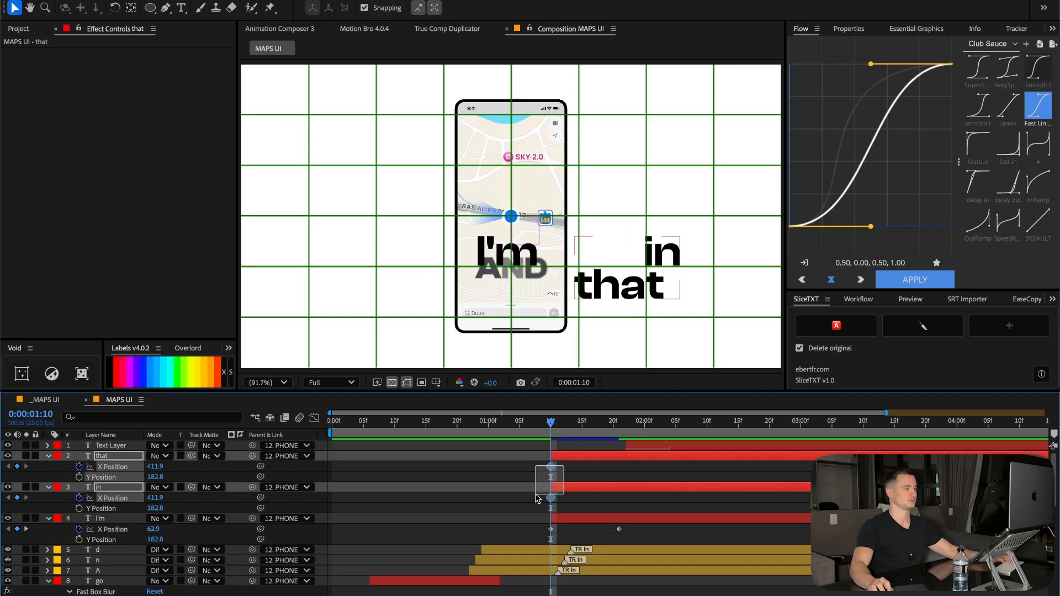
# Animate X Position to 411.9 at 0:00:01:21, starting at 0:00:01:10 from 39.9 for "that" and -118.1 for "in".
pyautogui.moveTo(539, 489); pyautogui.dragTo(626, 469)
pyautogui.moveTo(160, 470); pyautogui.dragTo(57, 478)
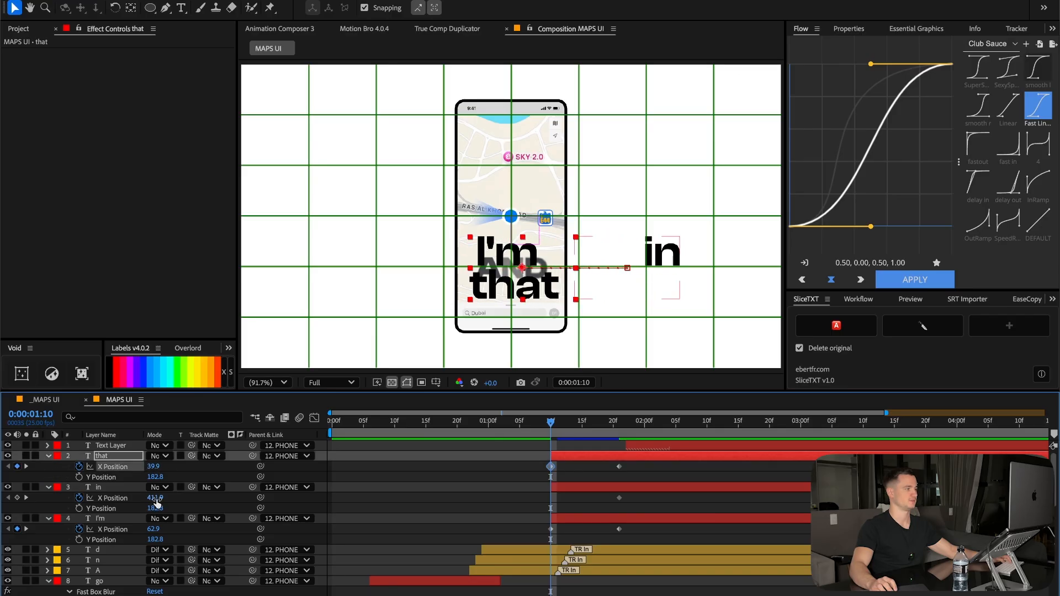
pyautogui.moveTo(156, 497); pyautogui.dragTo(96, 500)
# Apply layer 46 as an inverted track matte to the three word layers so they are hidden inside the phone.
pyautogui.keyDown('shift'); pyautogui.click(582, 518); pyautogui.keyUp('shift')
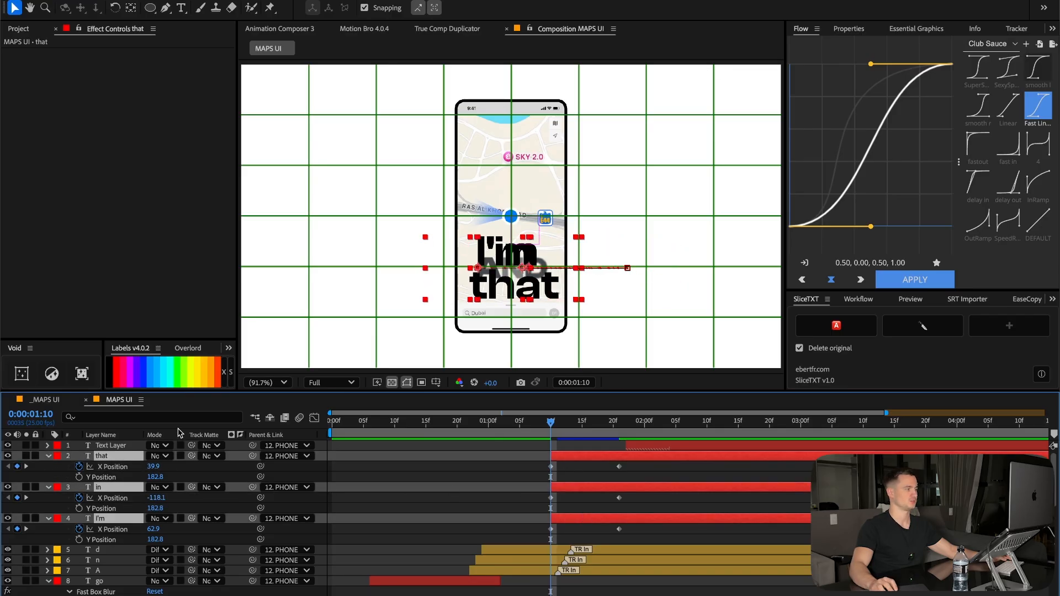
pyautogui.moveTo(133, 595); pyautogui.dragTo(138, 594)
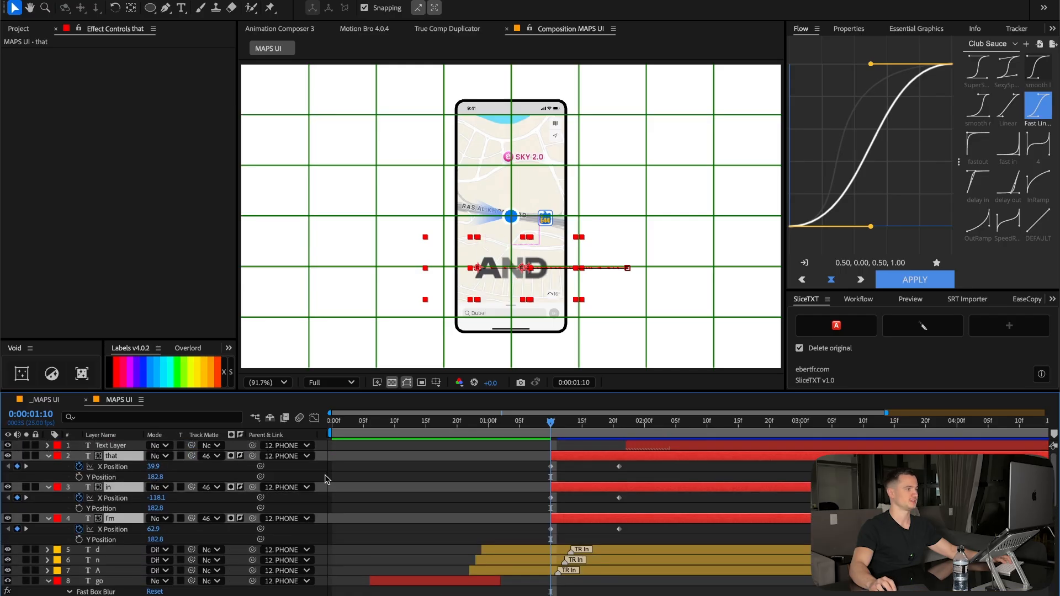
pyautogui.click(272, 478)
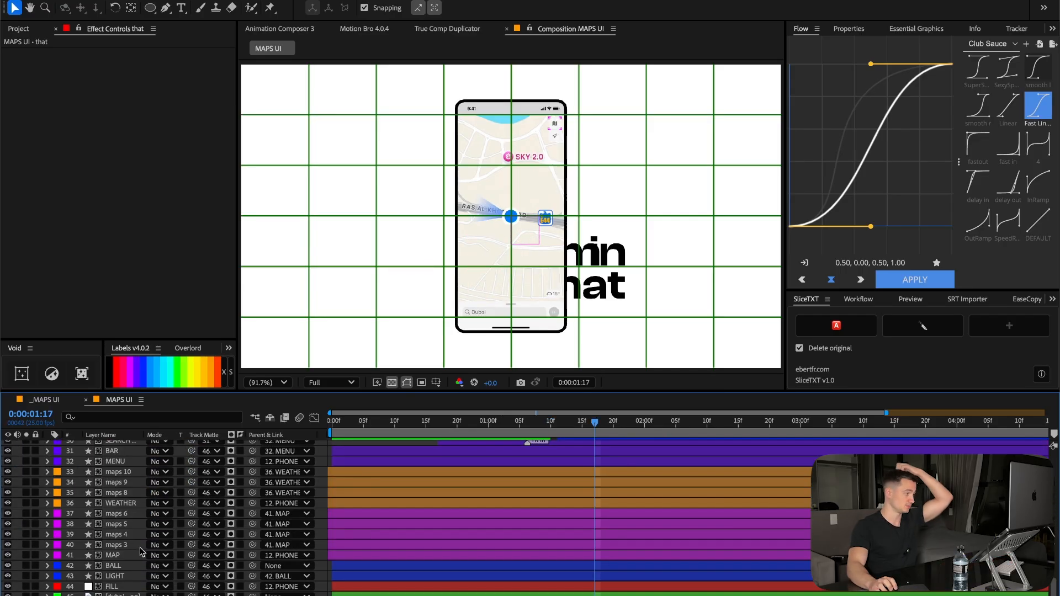
pyautogui.scroll(15, 142, 551)
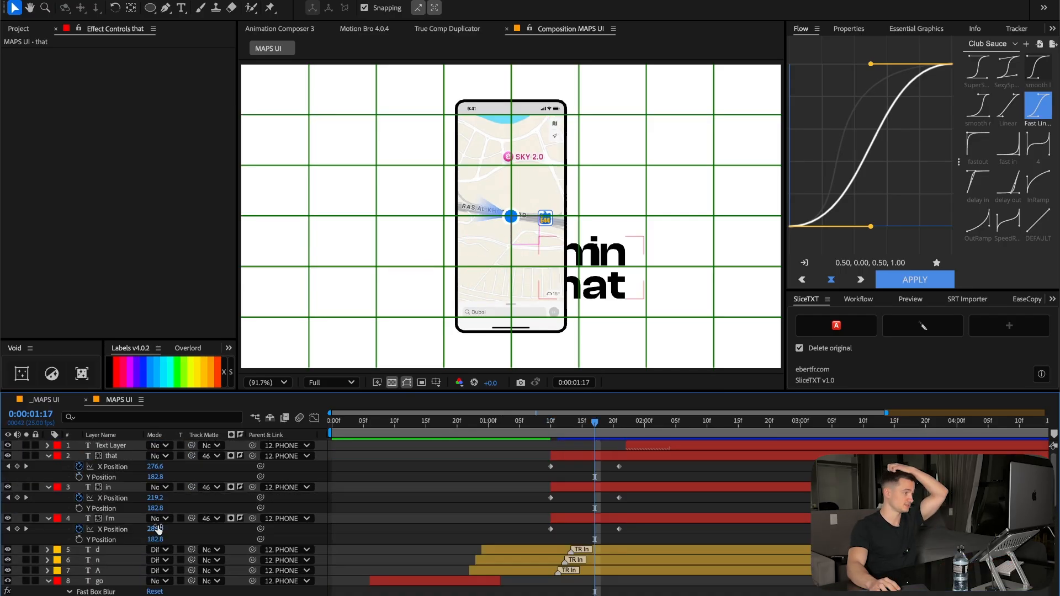
pyautogui.moveTo(593, 430); pyautogui.dragTo(550, 436)
# Copy the "go" layer's entrance Blur Radius and Opacity keyframes onto the "I'm" layer at 0:00:01:07.
pyautogui.scroll(-4, 455, 526)
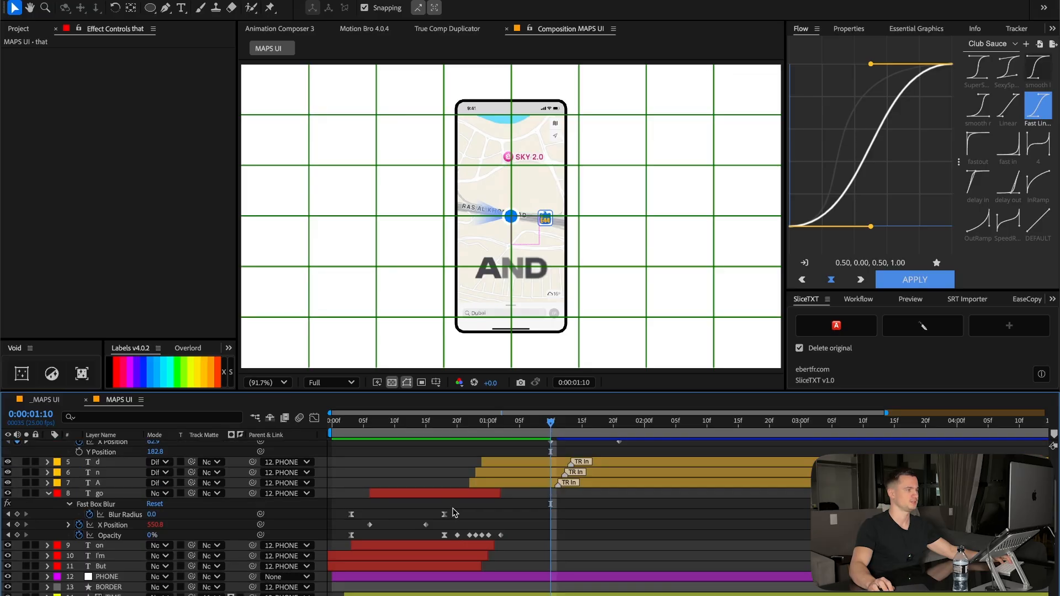
pyautogui.moveTo(452, 512); pyautogui.dragTo(338, 519)
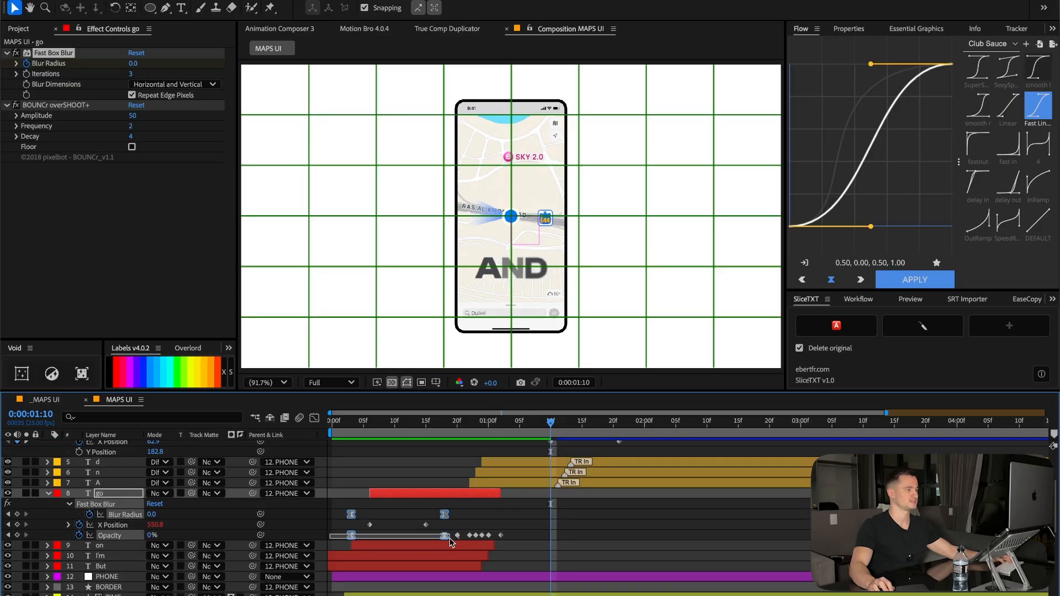
pyautogui.moveTo(445, 536); pyautogui.dragTo(445, 535)
pyautogui.hotkey('ctrl', 'c')
pyautogui.scroll(5, 582, 493)
pyautogui.click(534, 427)
pyautogui.click(573, 522)
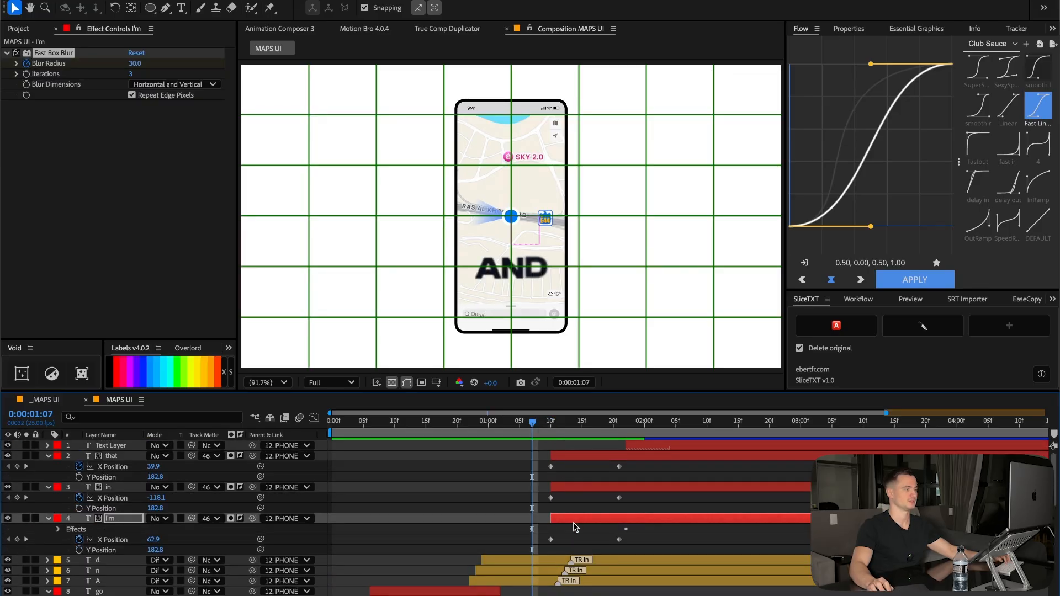
pyautogui.hotkey('ctrl', 'v')
pyautogui.press('u')
# Apply BOUNCr's Overshoot+ expression to the "I'm" layer's X Position keyframes.
pyautogui.click(613, 424)
pyautogui.moveTo(630, 555); pyautogui.dragTo(541, 546)
pyautogui.click(1053, 28)
pyautogui.click(976, 138)
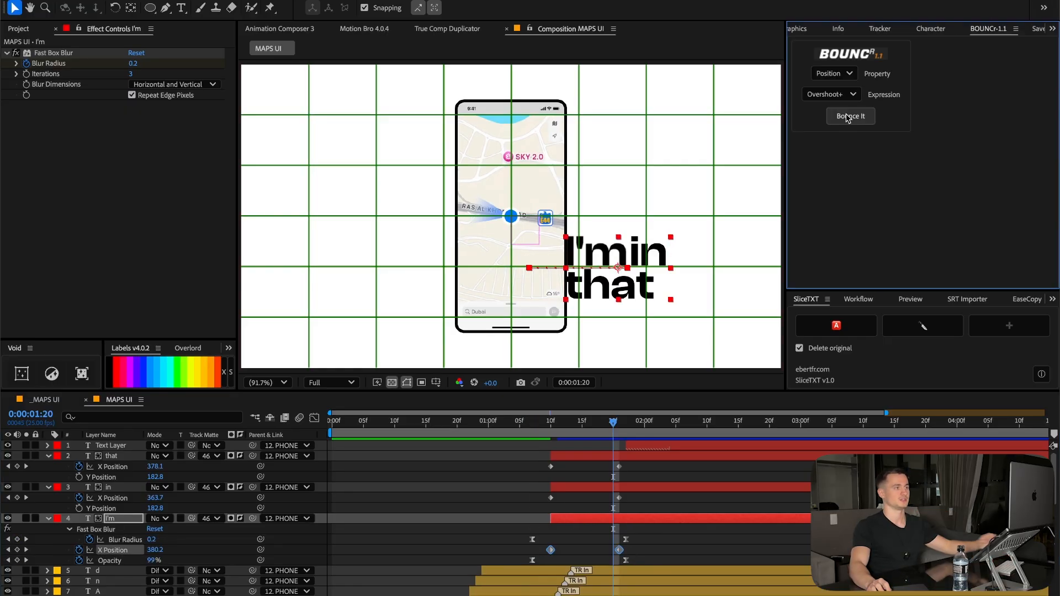
pyautogui.click(850, 116)
# Start the "I'm" layer at 0:00:01:04 with a four-frame X Position move, and shift its blur and opacity keyframes to begin at 0:00:01:00.
pyautogui.click(530, 430)
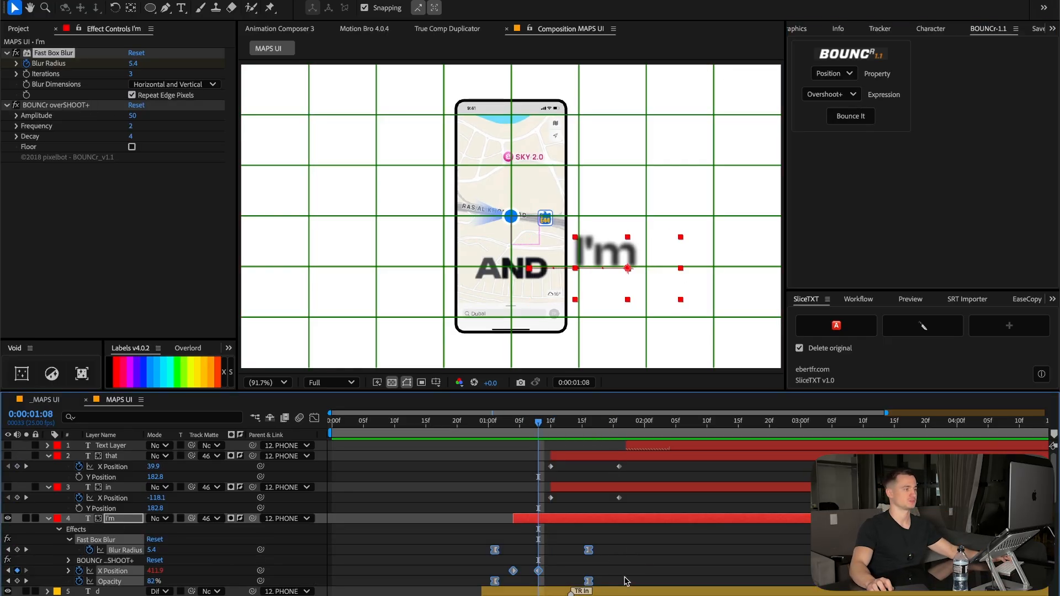
pyautogui.moveTo(625, 578); pyautogui.dragTo(463, 585)
pyautogui.moveTo(616, 547); pyautogui.dragTo(490, 554)
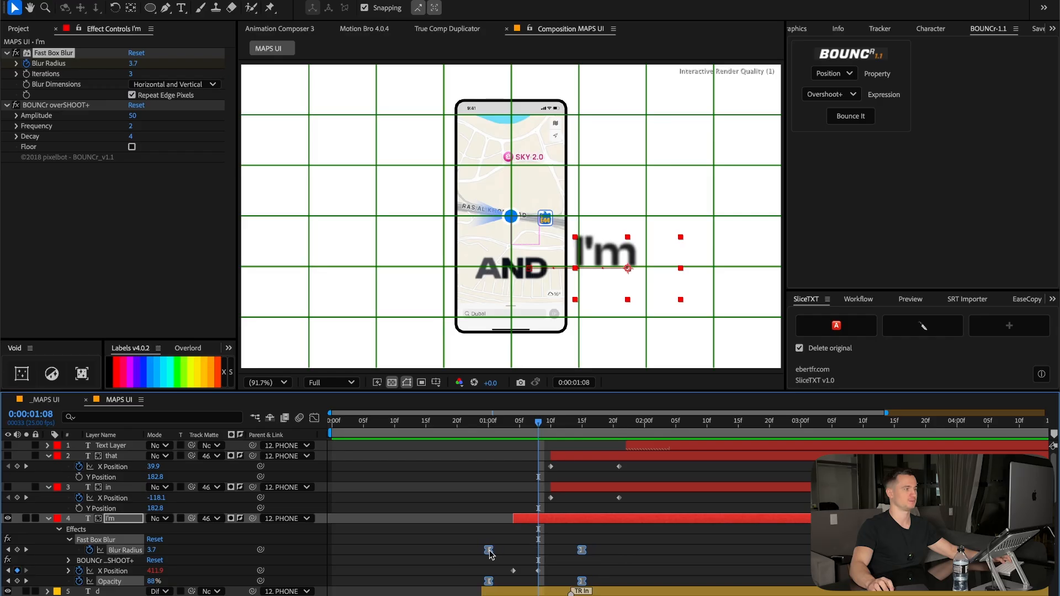
pyautogui.click(500, 419)
pyautogui.press('space')
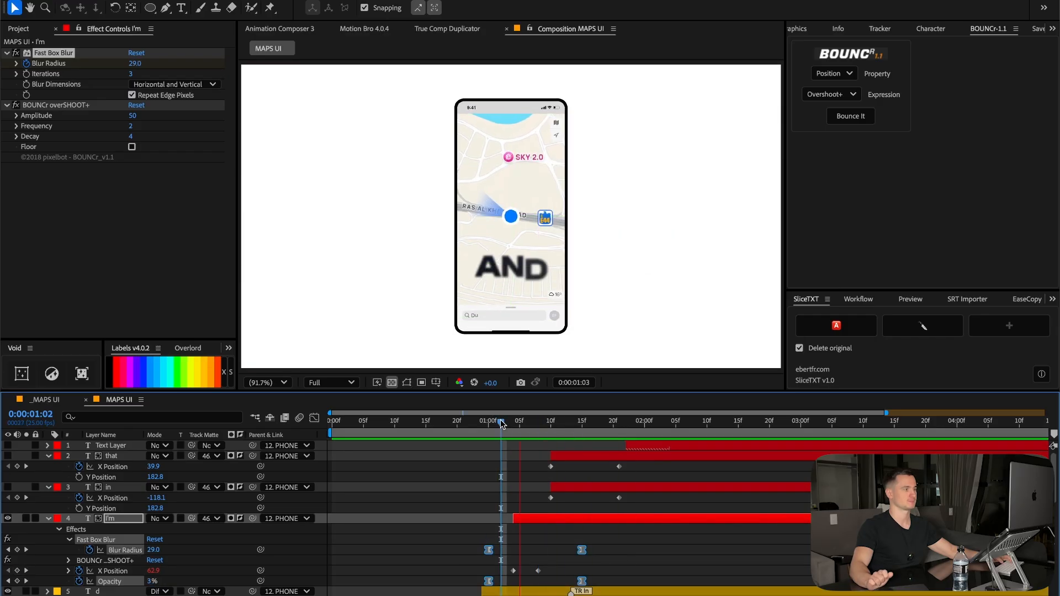
# Shift the "in" and "that" layers together to start at 0:00:01:04.
pyautogui.click(591, 532)
pyautogui.click(572, 487)
pyautogui.keyDown('shift'); pyautogui.click(573, 456); pyautogui.keyUp('shift')
pyautogui.moveTo(578, 457); pyautogui.dragTo(547, 458)
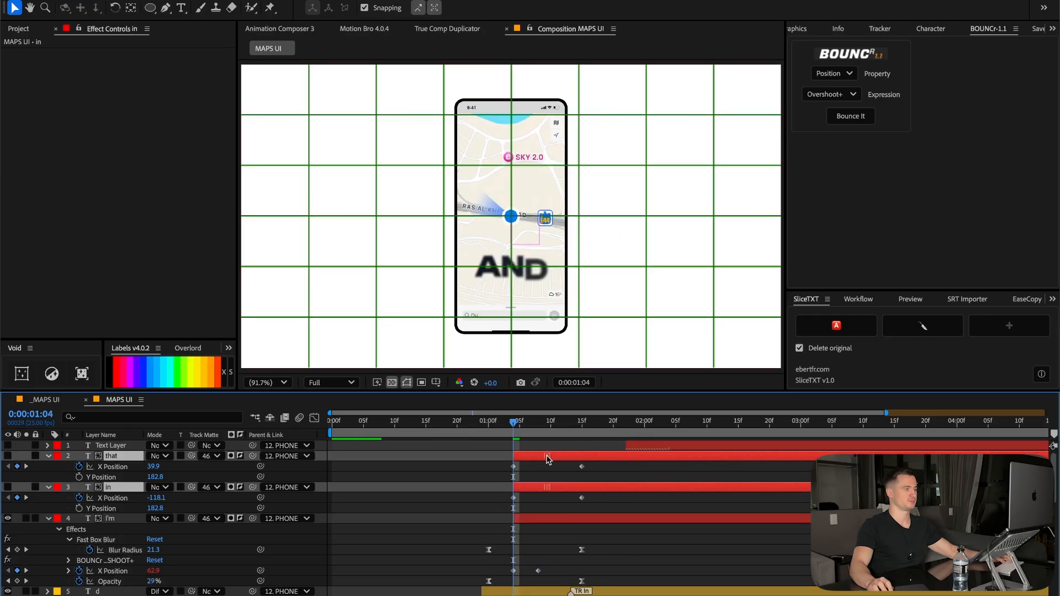
# Copy the "I'm" layer's Blur Radius and Opacity keyframes onto the "that" and "in" layers at 0:00:01:00.
pyautogui.moveTo(478, 544); pyautogui.dragTo(467, 584)
pyautogui.press('super+c')
pyautogui.click(489, 422)
pyautogui.click(530, 454)
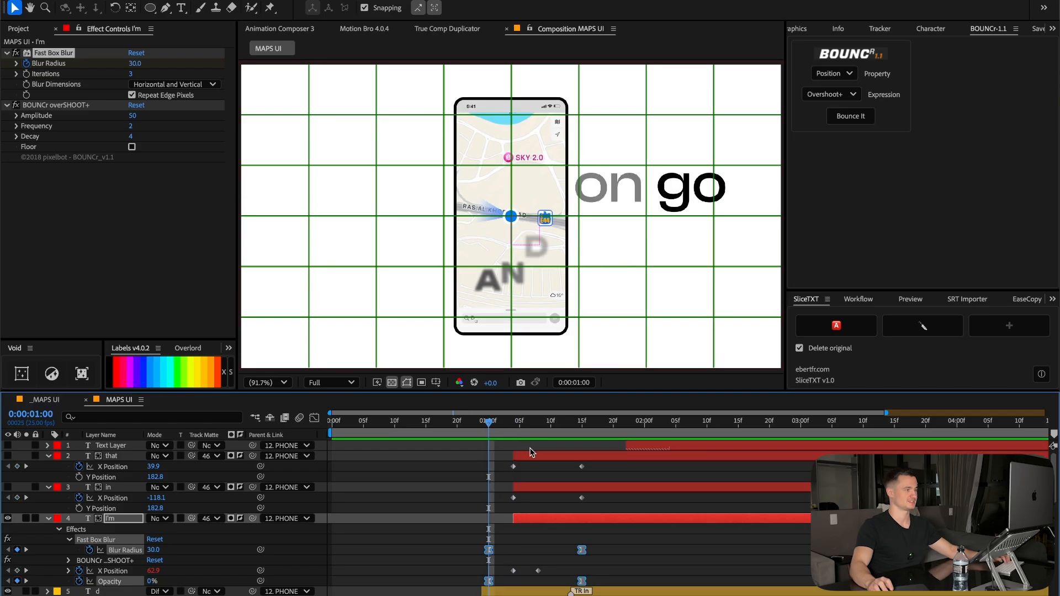
pyautogui.keyDown('shift'); pyautogui.click(530, 489); pyautogui.keyUp('shift')
pyautogui.press('super+v')
# Stagger "I'm", "in" and "that" to start at 0:00:01:00, 0:00:01:04 and 0:00:01:09 with bounced four-frame X moves, and preview them.
pyautogui.moveTo(534, 455); pyautogui.dragTo(584, 455)
pyautogui.click(502, 426)
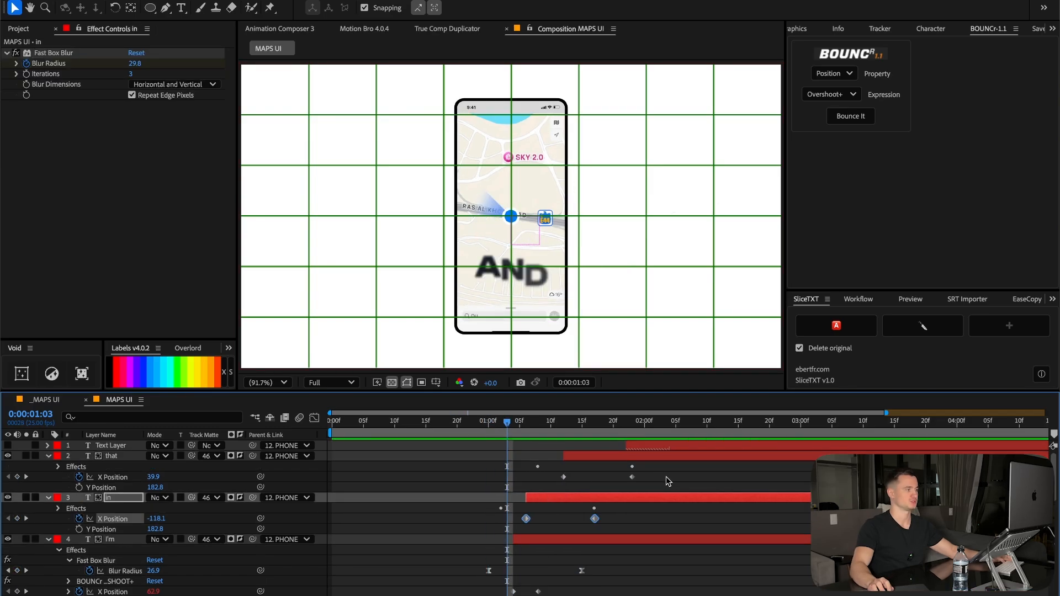
pyautogui.moveTo(666, 480); pyautogui.dragTo(552, 483)
pyautogui.press('space')
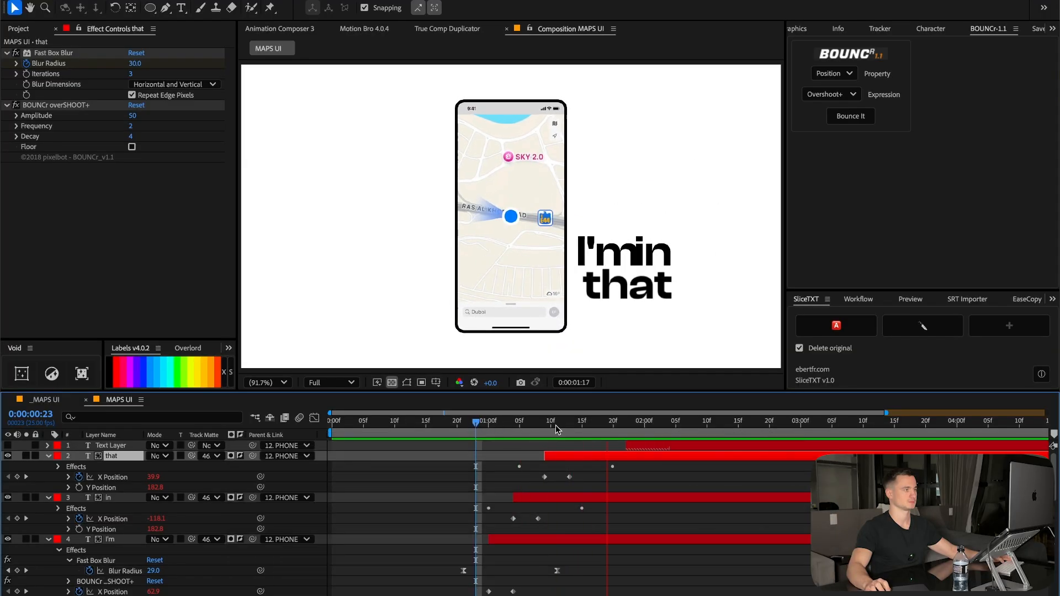
pyautogui.press('space')
# Show the "Bugatti" text, move it to the phone's left side and set its rotation to -90°.
pyautogui.click(482, 445)
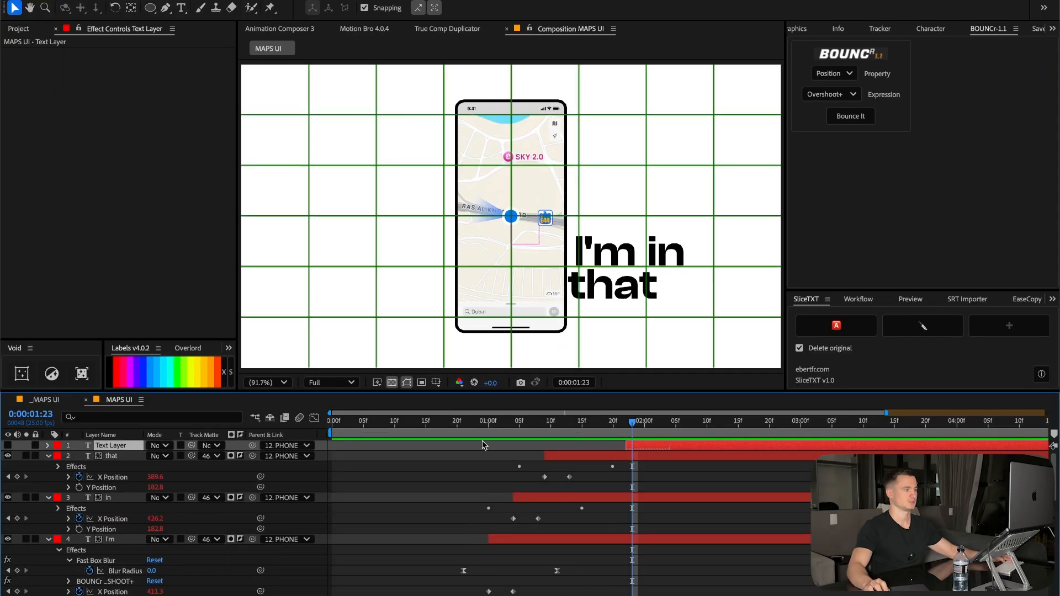
pyautogui.moveTo(165, 455); pyautogui.dragTo(194, 456)
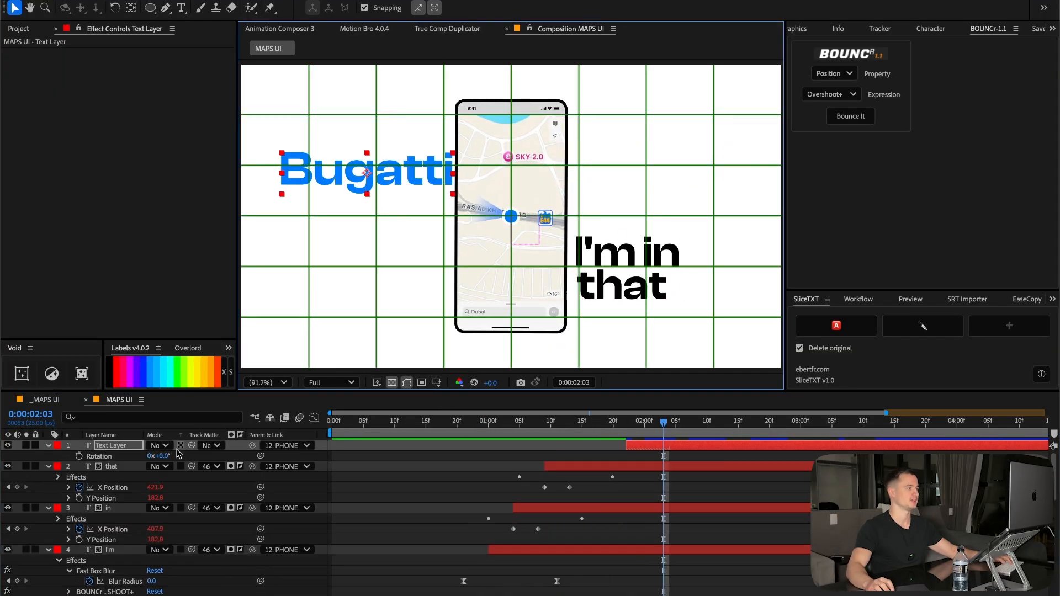
pyautogui.click(163, 458)
pyautogui.write('9')
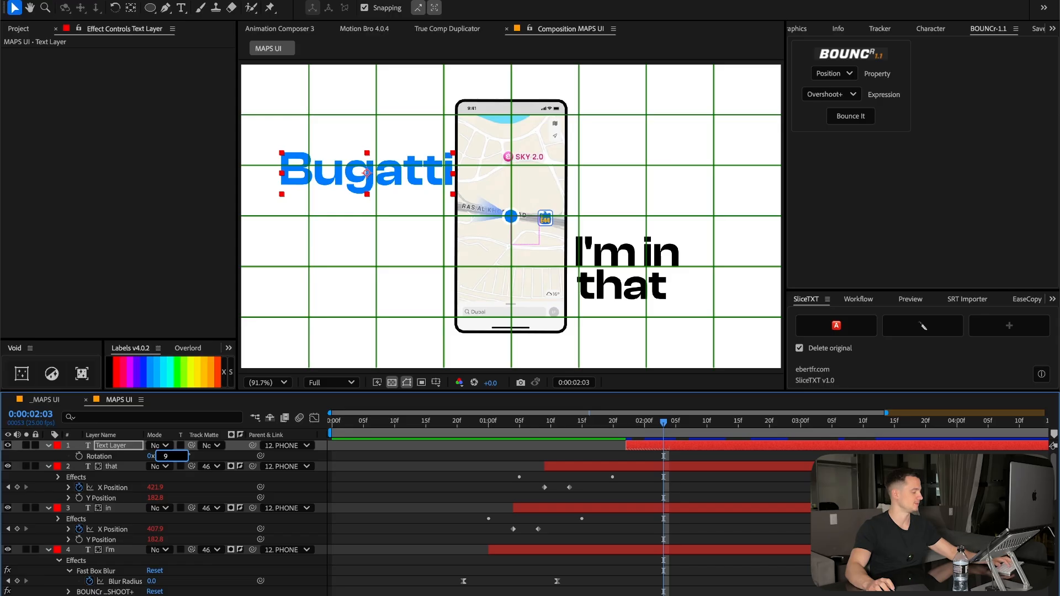
pyautogui.write('0')
pyautogui.press('Return')
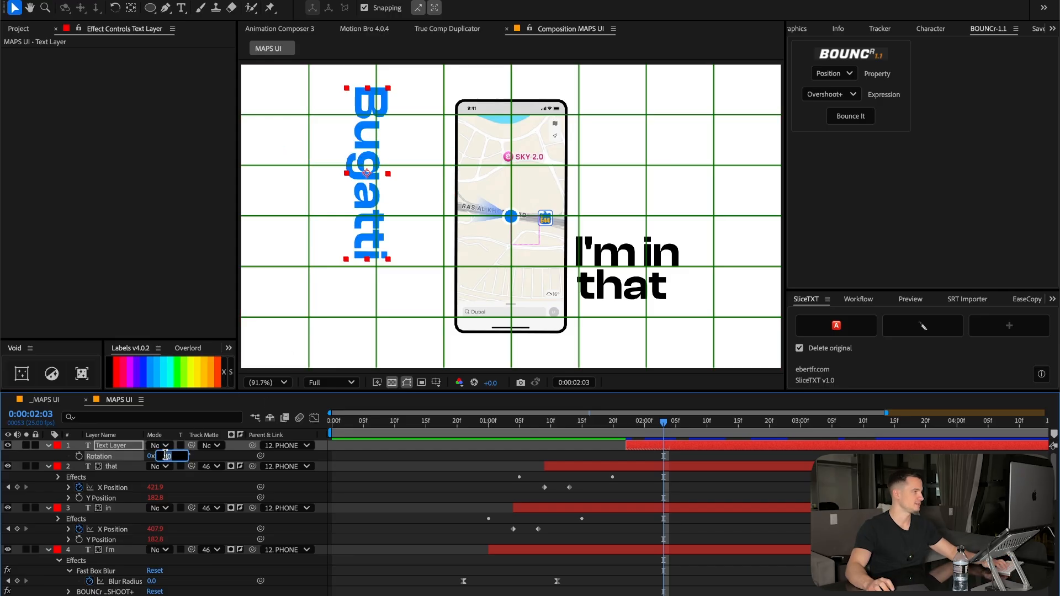
pyautogui.write('-90')
pyautogui.press('Return')
# Enlarge the vertical "Bugatti" text, place it left of the phone at position -321, 0, and start its layer at 0:00:01:12.
pyautogui.moveTo(385, 168); pyautogui.dragTo(385, 191)
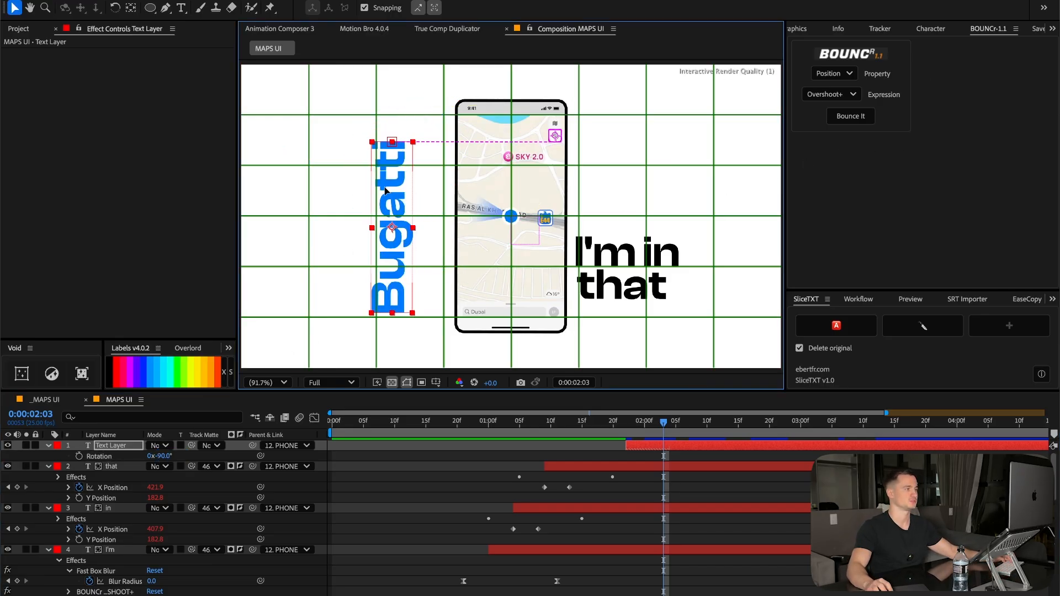
pyautogui.moveTo(398, 262); pyautogui.dragTo(518, 251)
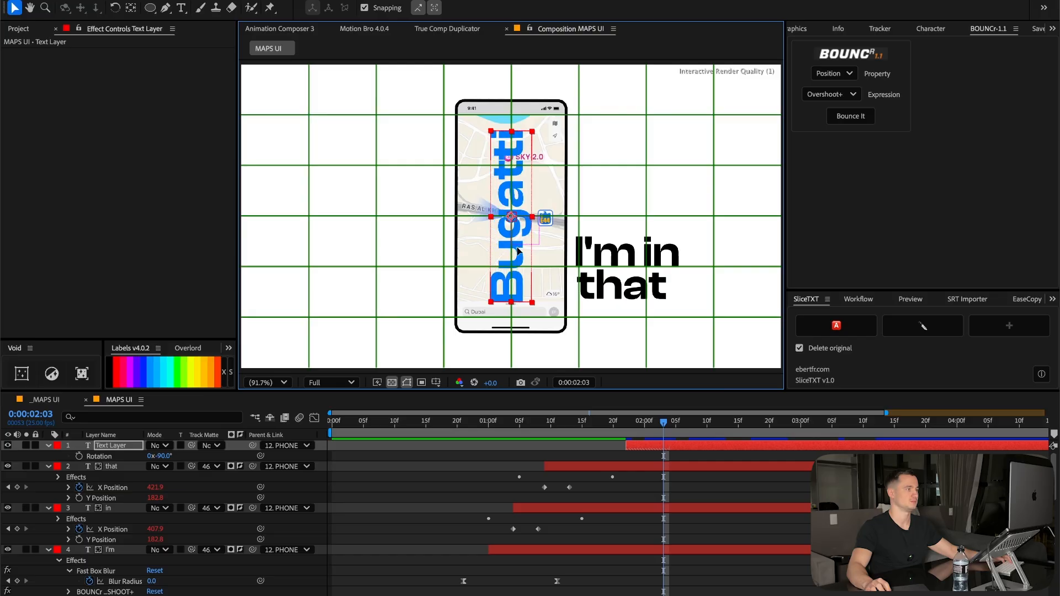
pyautogui.moveTo(150, 456); pyautogui.dragTo(182, 451)
pyautogui.press('s')
pyautogui.click(576, 422)
pyautogui.press('space')
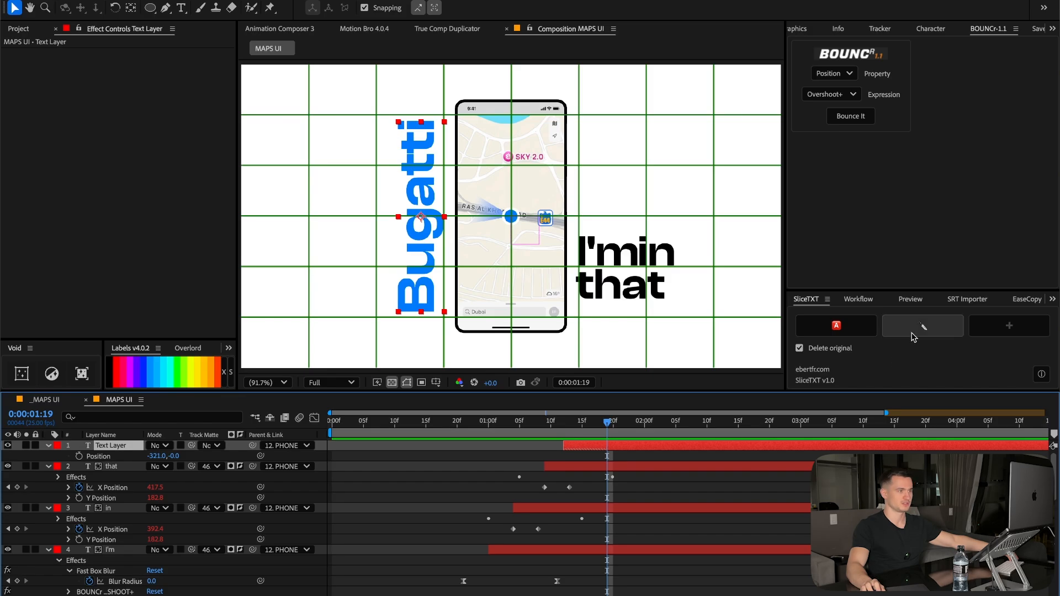
# Slice "Bugatti" into separate letter layers, label them blue, reverse their stacking order and save the project.
pyautogui.click(924, 327)
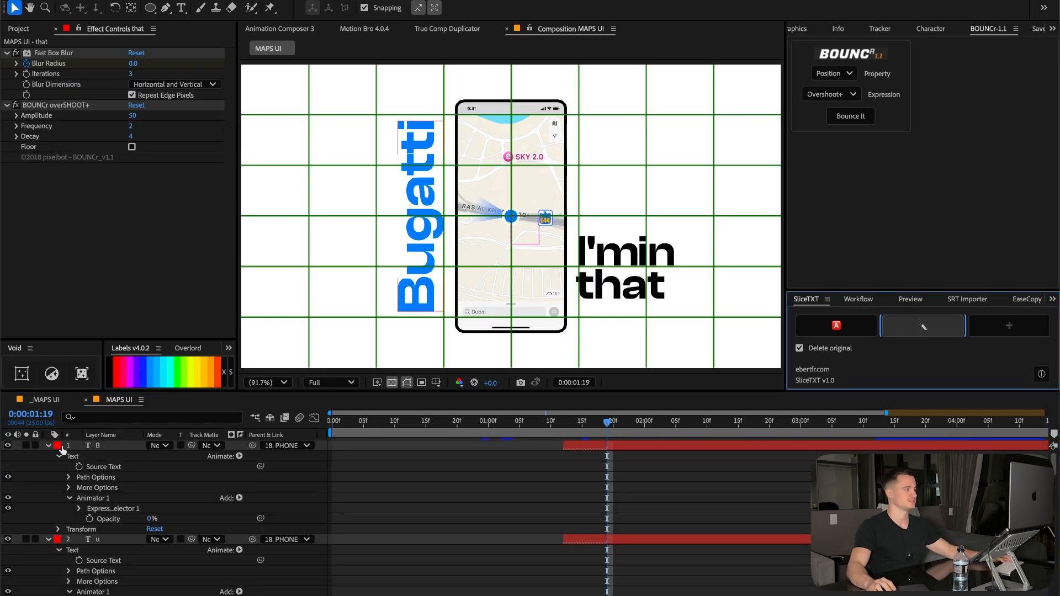
pyautogui.moveTo(118, 445); pyautogui.dragTo(116, 507)
pyautogui.moveTo(117, 445); pyautogui.dragTo(121, 487)
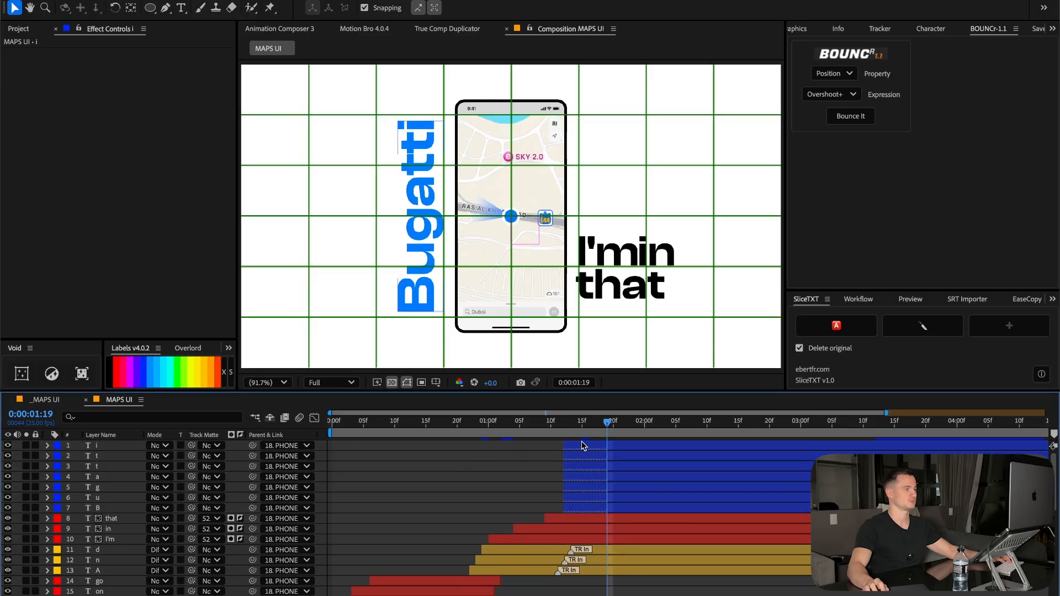
pyautogui.press('super+s')
# Go to the letter layers' start at 0:00:01:12 and reveal the Position property of all seven "Bugatti" letters.
pyautogui.click(595, 507)
pyautogui.press('i')
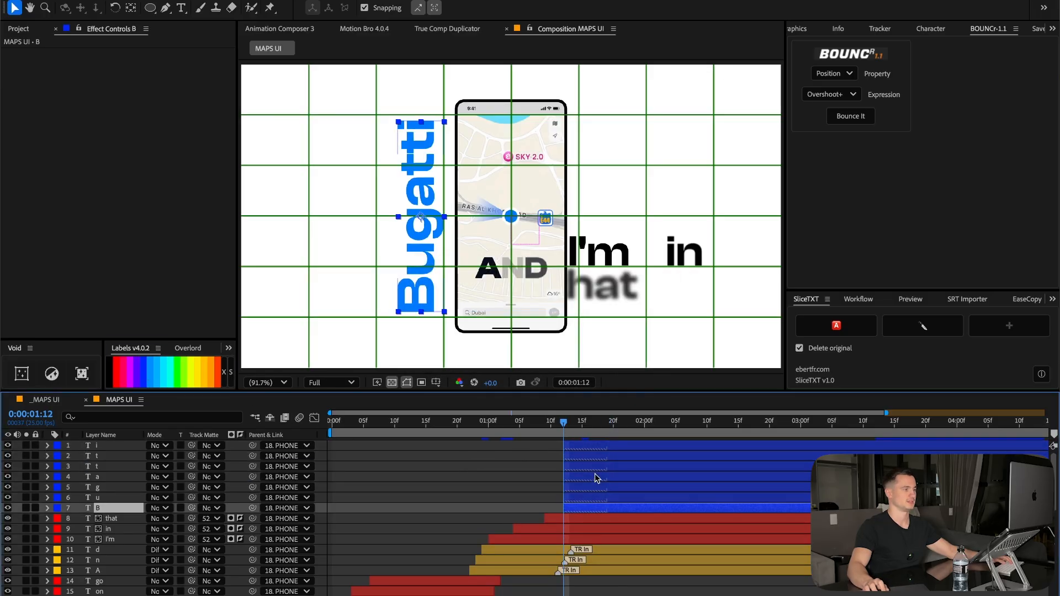
pyautogui.press('p')
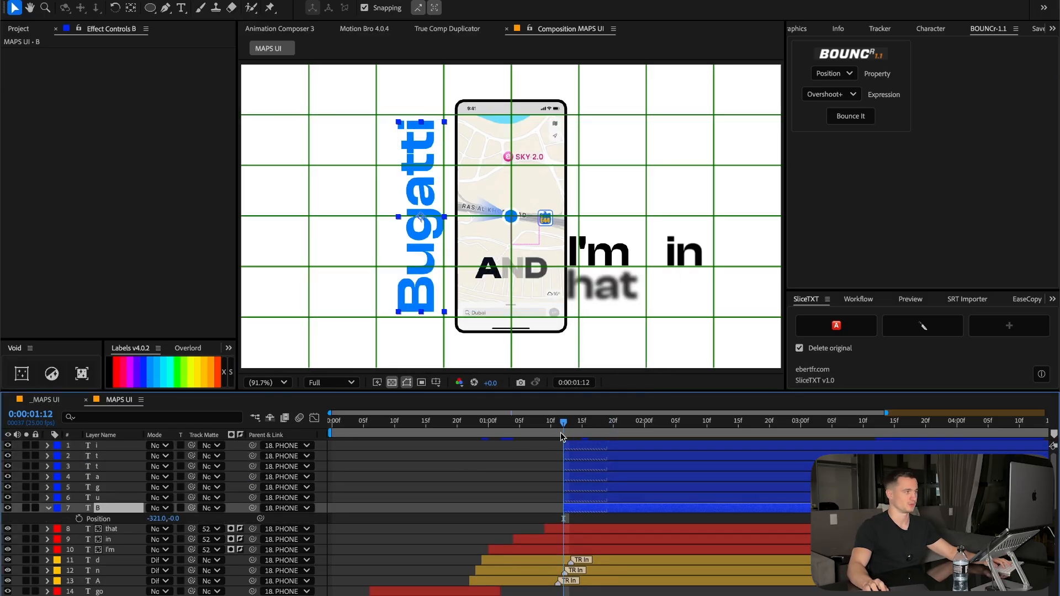
pyautogui.keyDown('shift'); pyautogui.click(118, 451); pyautogui.keyUp('shift')
pyautogui.press('p')
pyautogui.press('p')
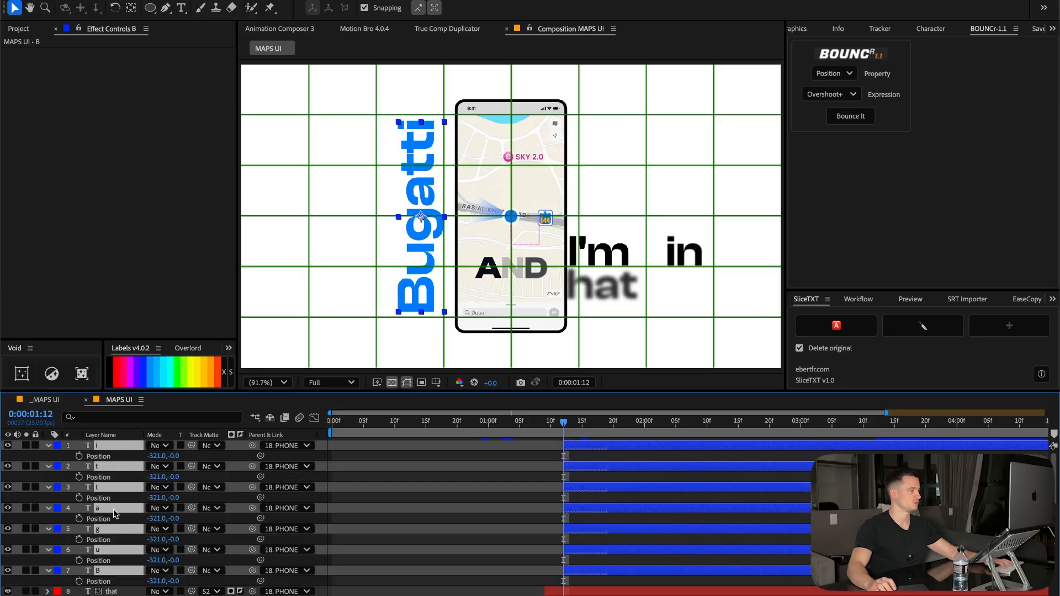
# Keyframe all seven letters' positions to slide from 0, 0 at 0:00:01:12 to -321, 0, with the end keyframes at about 0:00:02:02.
pyautogui.hotkey('alt', 'shift', 'p')
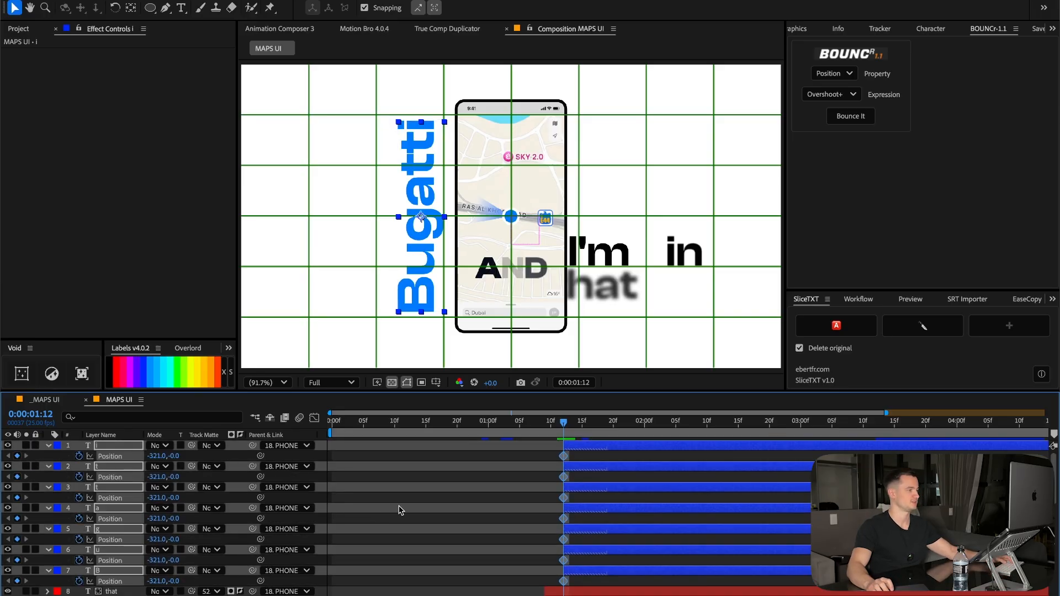
pyautogui.click(401, 511)
pyautogui.moveTo(595, 453); pyautogui.dragTo(526, 582)
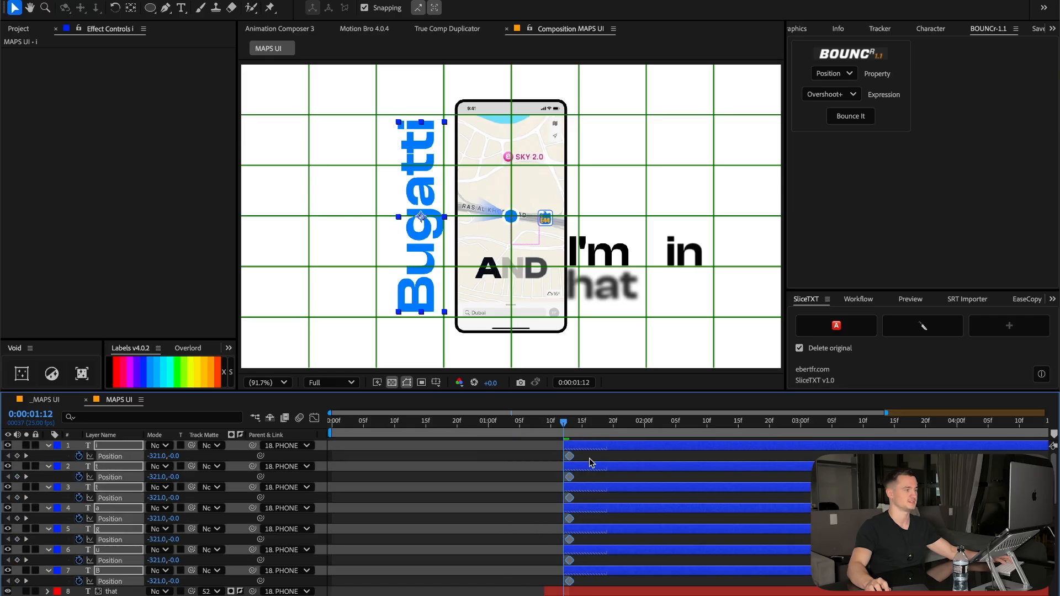
pyautogui.click(626, 455)
pyautogui.click(113, 446)
pyautogui.keyDown('shift'); pyautogui.click(105, 571); pyautogui.keyUp('shift')
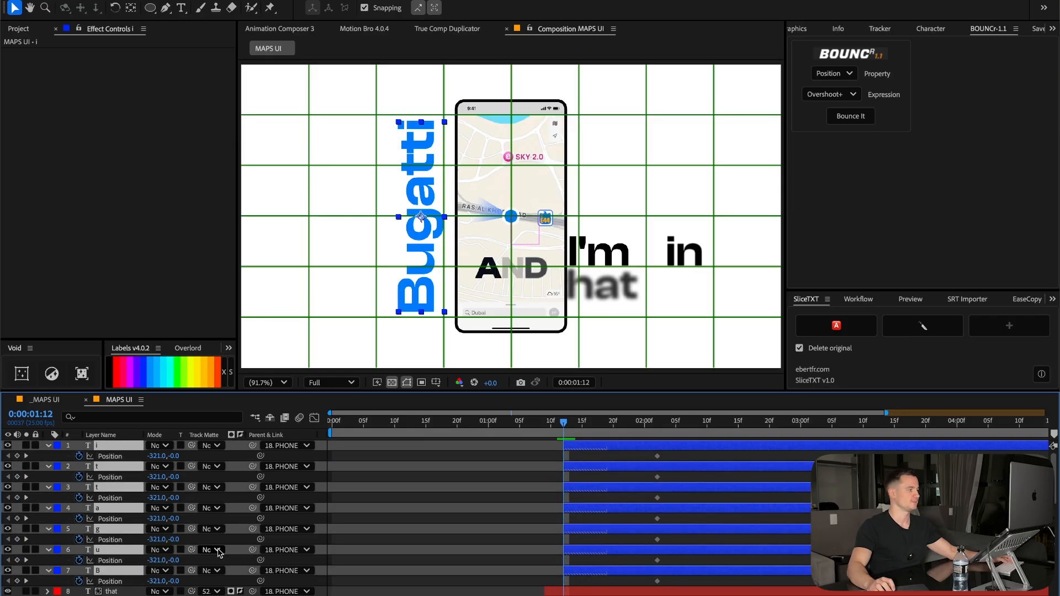
pyautogui.moveTo(155, 456); pyautogui.dragTo(361, 453)
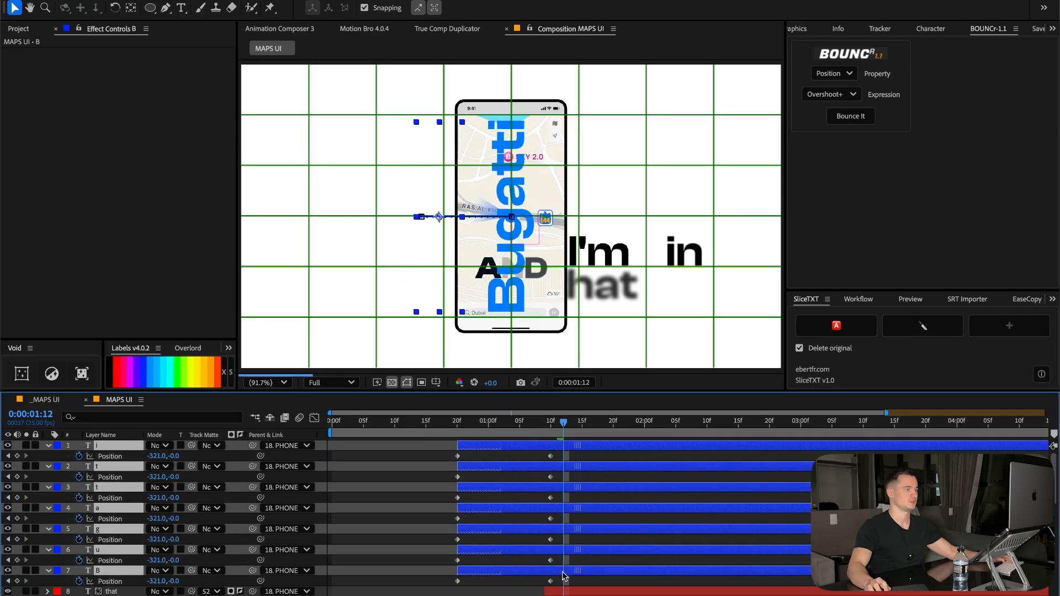
# Apply the BOUNCr Overshoot+ expression to the letters' position keyframes and tighten the slide to end at about 0:00:01:15.
pyautogui.moveTo(675, 453); pyautogui.dragTo(529, 590)
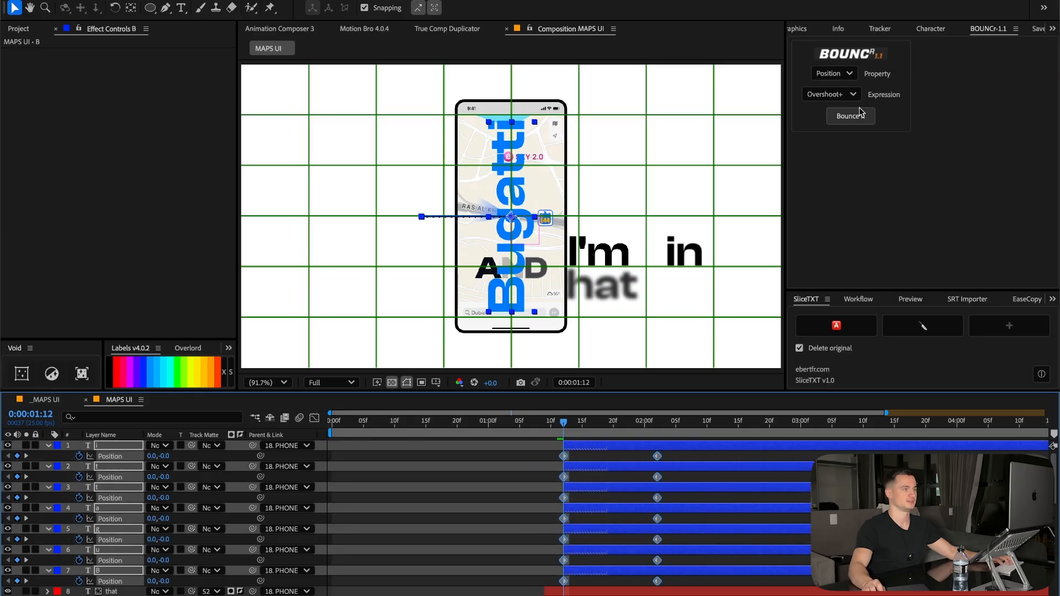
pyautogui.click(856, 116)
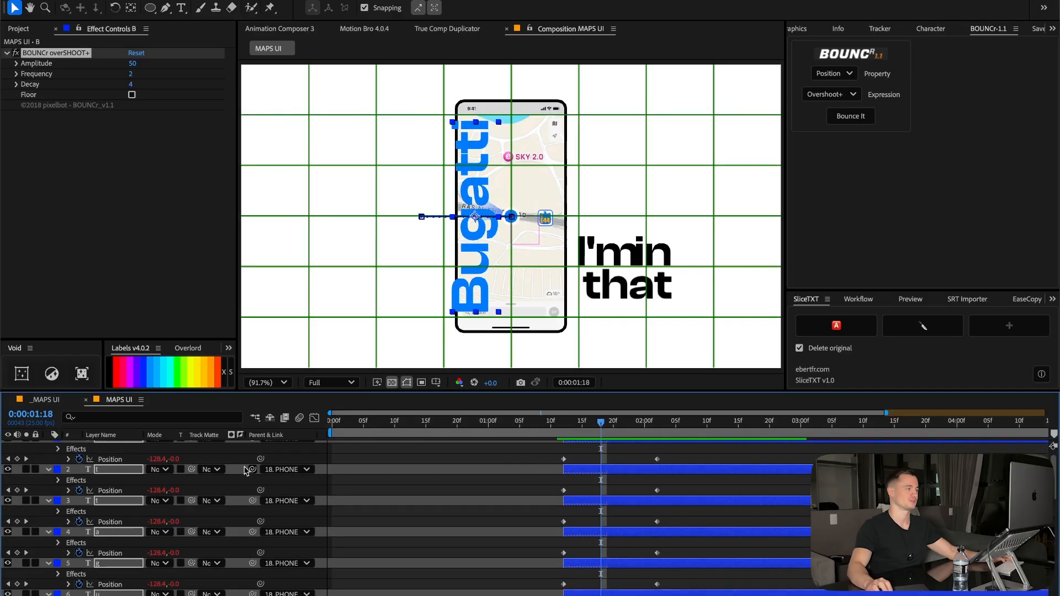
pyautogui.press('super+a')
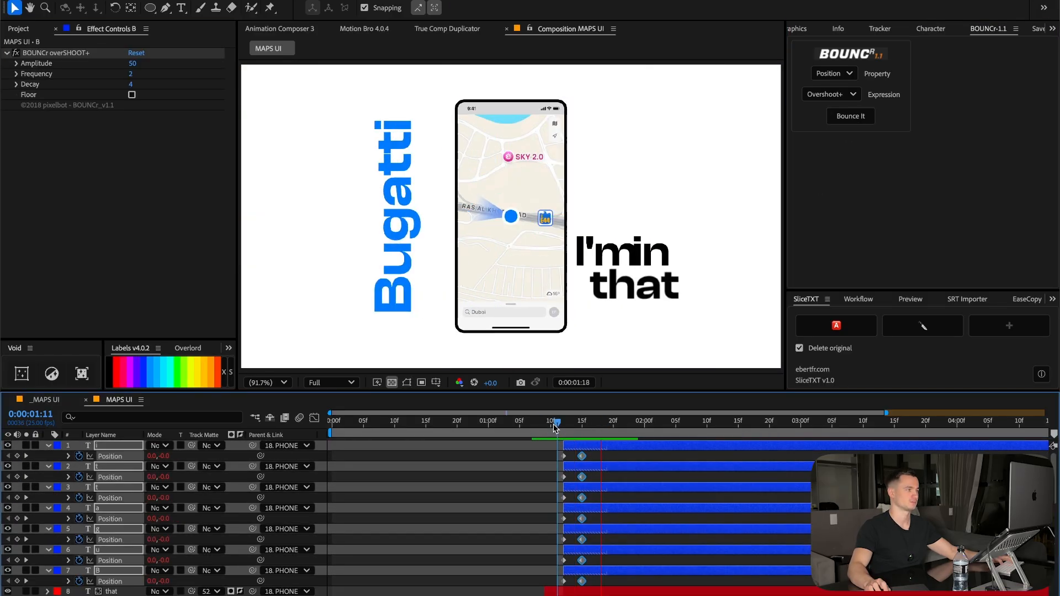
pyautogui.moveTo(555, 425)
pyautogui.mouseDown()
pyautogui.moveTo(551, 435)
pyautogui.moveTo(562, 435)
pyautogui.mouseUp()
pyautogui.click(580, 578)
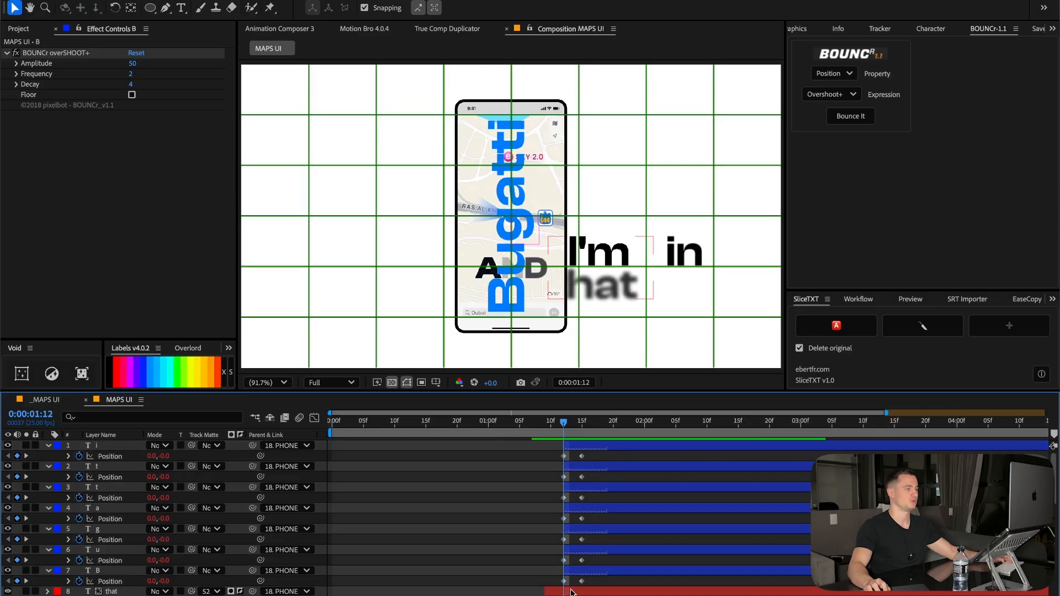
# Copy the Fast Box Blur and Opacity keyframes from the "I'm" layer to the letter "B" at 0:00:01:09.
pyautogui.click(571, 592)
pyautogui.scroll(-1, 571, 593)
pyautogui.click(571, 594)
pyautogui.scroll(-3, 568, 588)
pyautogui.press('u')
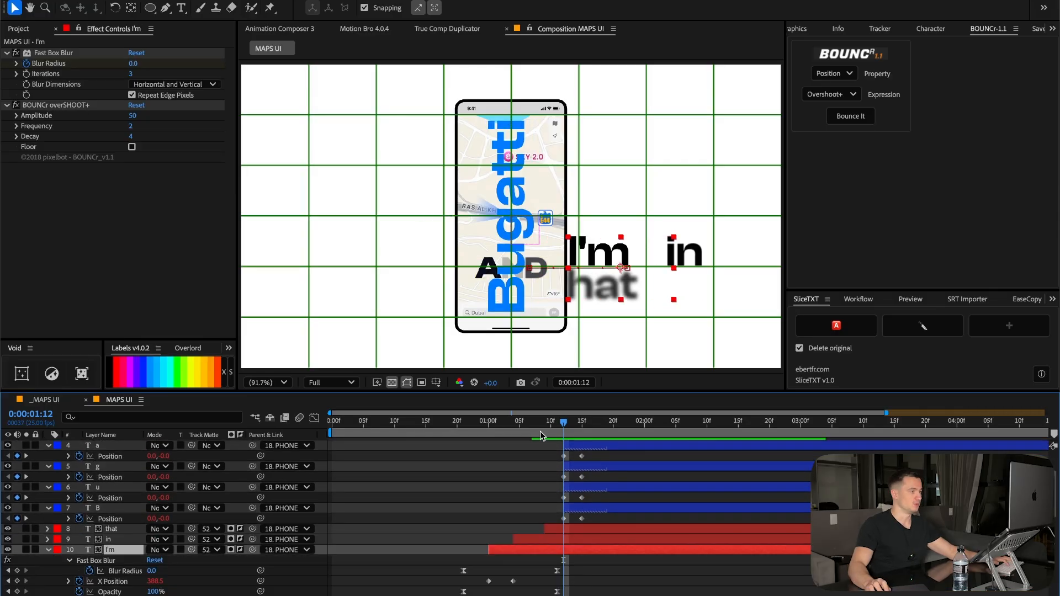
pyautogui.click(466, 432)
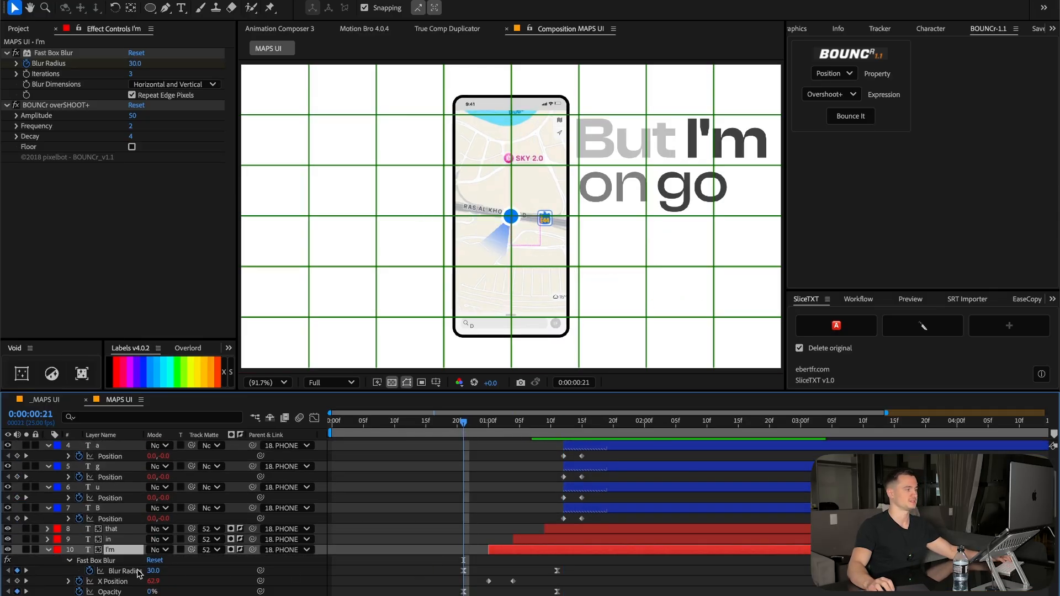
pyautogui.click(595, 509)
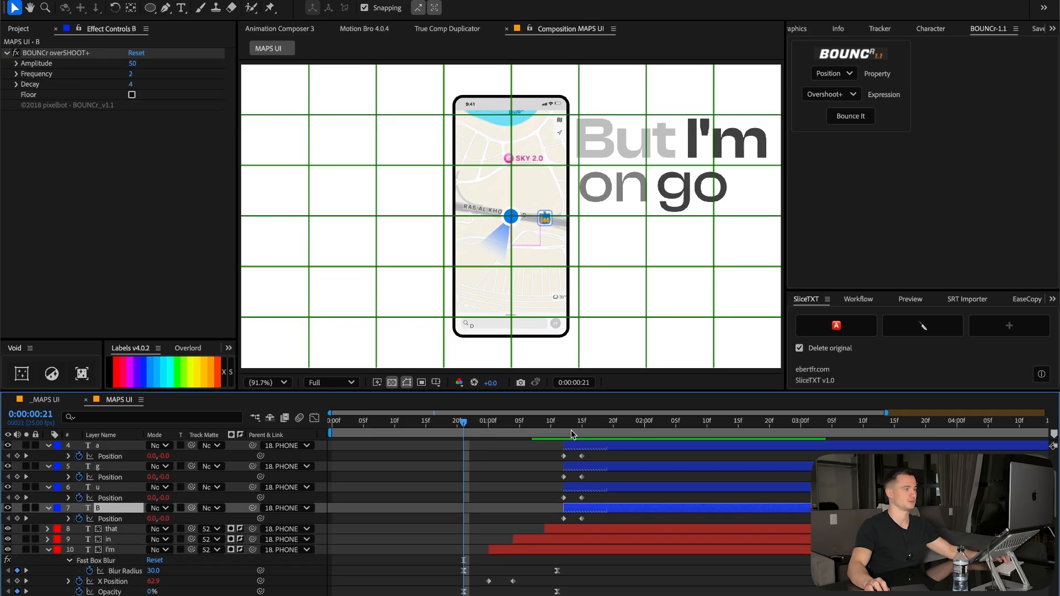
pyautogui.click(547, 425)
pyautogui.hotkey('ctrl', 'v')
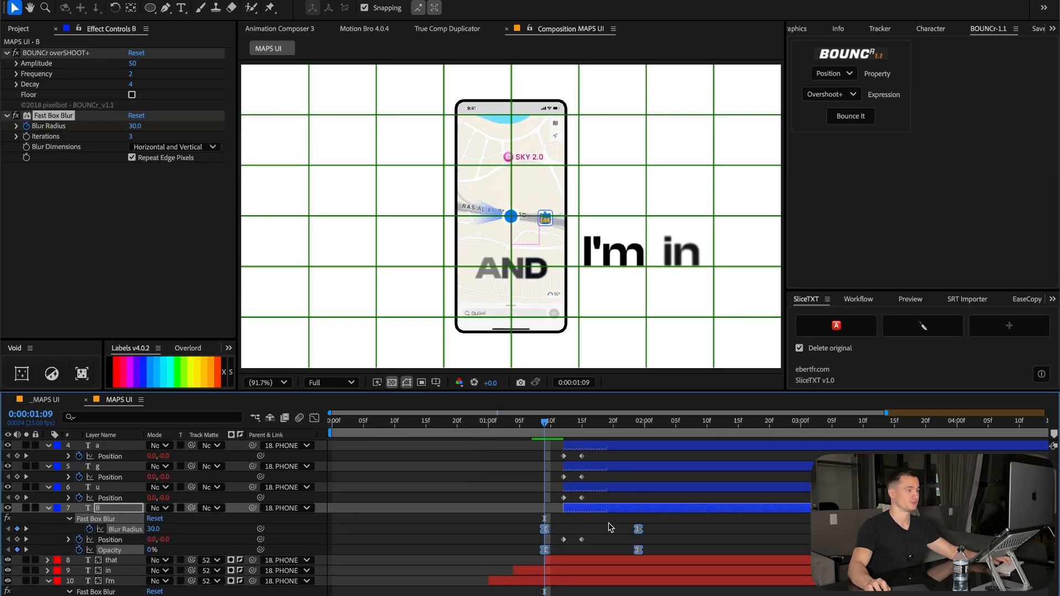
# Try starting the blur and opacity keyframes of "B" slightly earlier, preview the timing, and return them to 0:00:01:09.
pyautogui.moveTo(578, 422); pyautogui.dragTo(554, 425)
pyautogui.press('space')
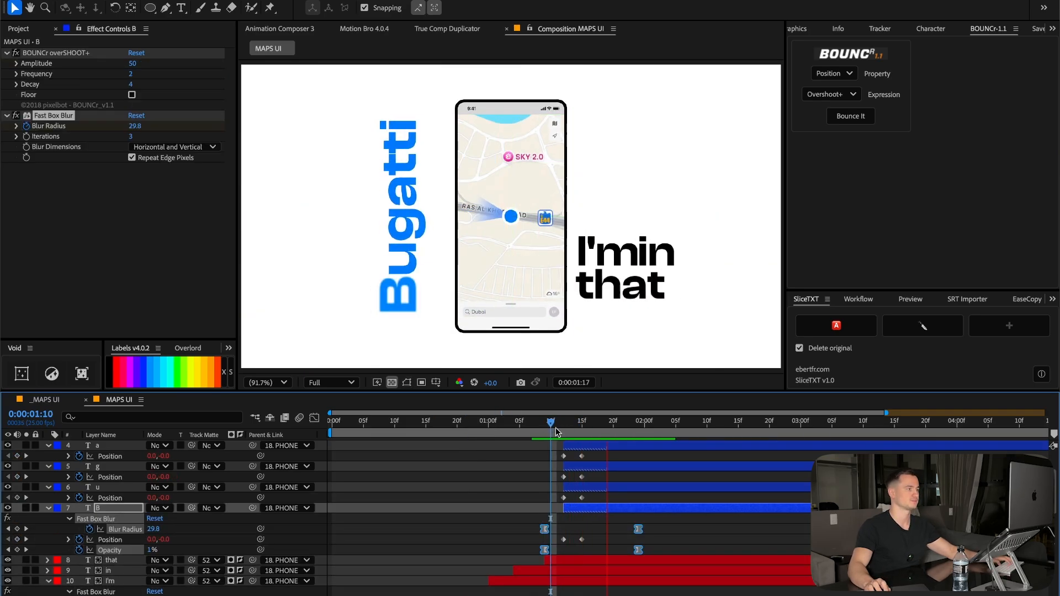
pyautogui.press('space')
pyautogui.moveTo(544, 528); pyautogui.dragTo(539, 528)
pyautogui.click(530, 424)
pyautogui.press('space')
pyautogui.moveTo(532, 528); pyautogui.dragTo(538, 529)
pyautogui.click(521, 424)
pyautogui.press('space')
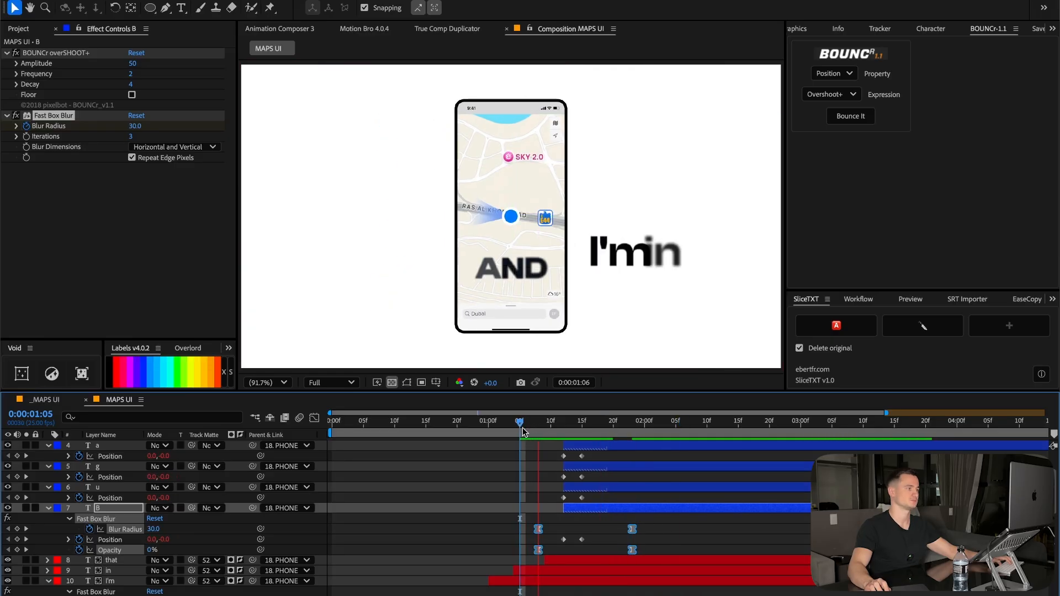
pyautogui.press('space')
pyautogui.click(544, 424)
pyautogui.moveTo(539, 529); pyautogui.dragTo(545, 528)
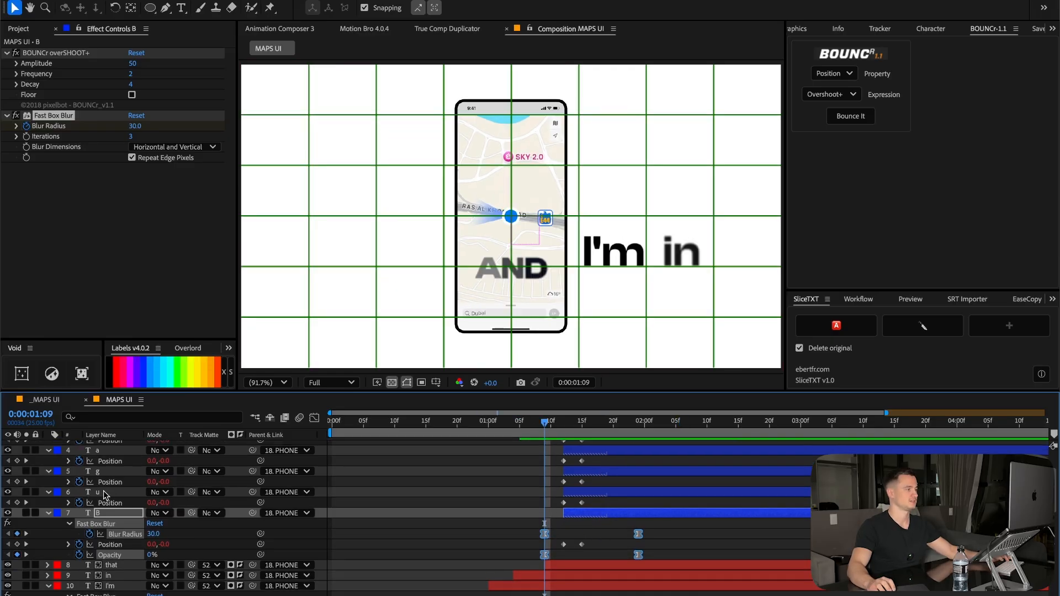
# Paste the blur and opacity keyframes onto the other six "Bugatti" letters, collapse their properties and preview the reveal.
pyautogui.click(105, 494)
pyautogui.scroll(3, 110, 481)
pyautogui.keyDown('shift'); pyautogui.click(114, 448); pyautogui.keyUp('shift')
pyautogui.press('super+v')
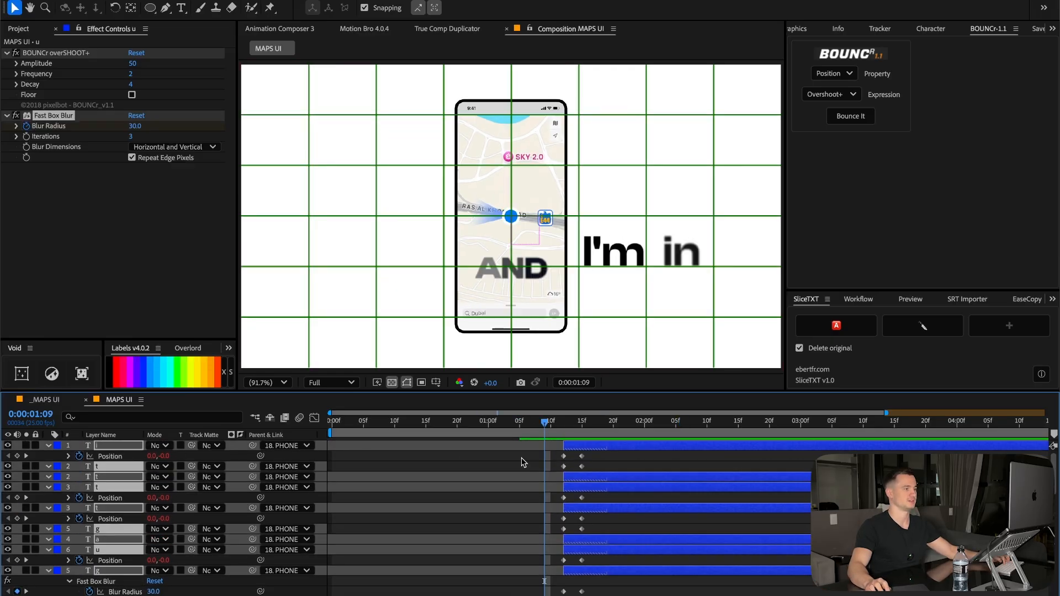
pyautogui.press('u')
pyautogui.press('space')
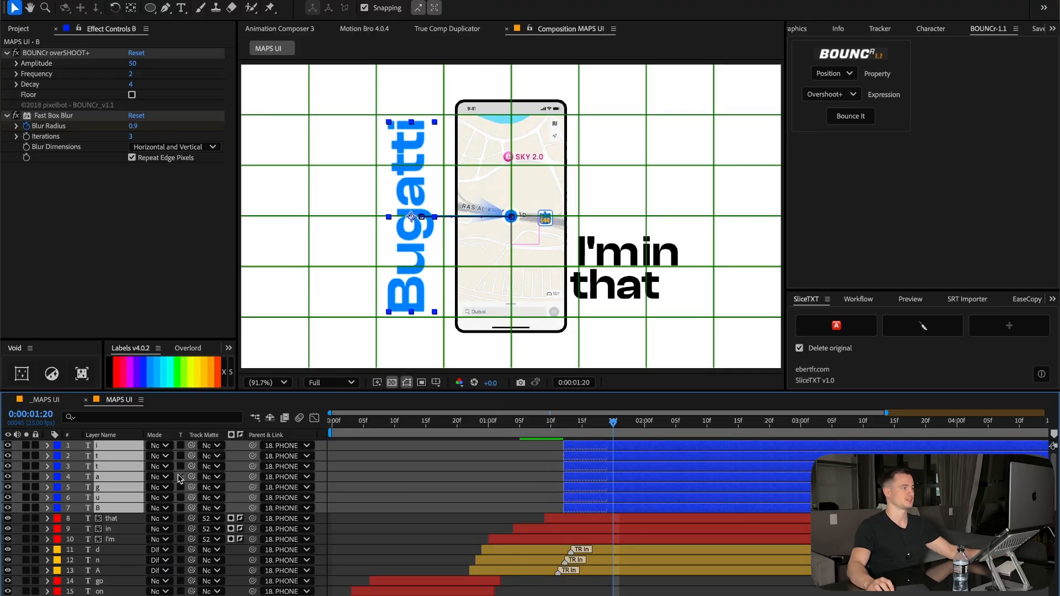
# Assign layer 52 as the track matte of all seven letters and invert it so they emerge from behind the phone.
pyautogui.scroll(-10, 166, 519)
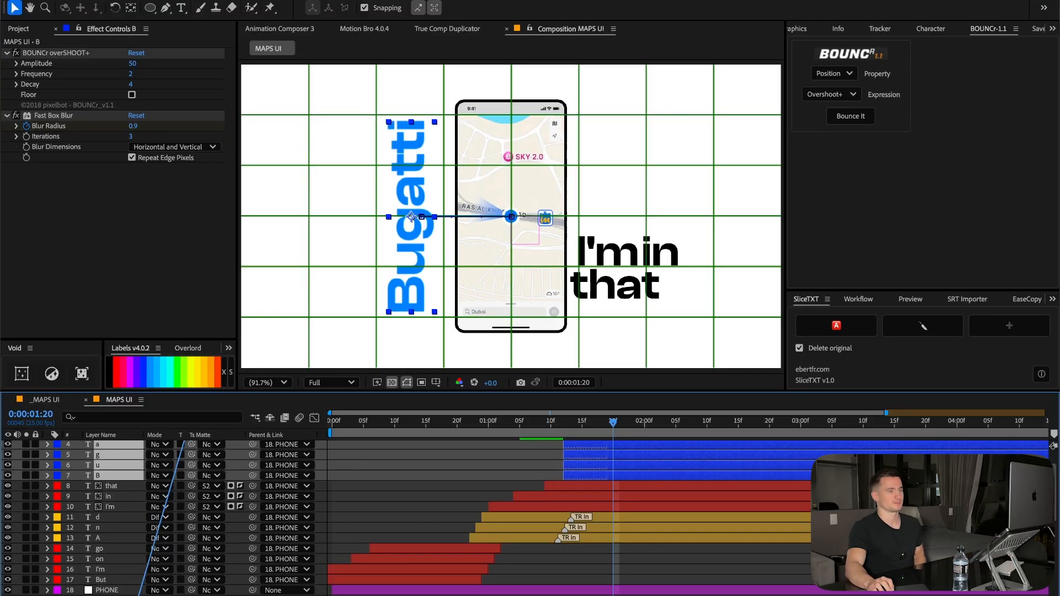
pyautogui.moveTo(134, 594); pyautogui.dragTo(131, 589)
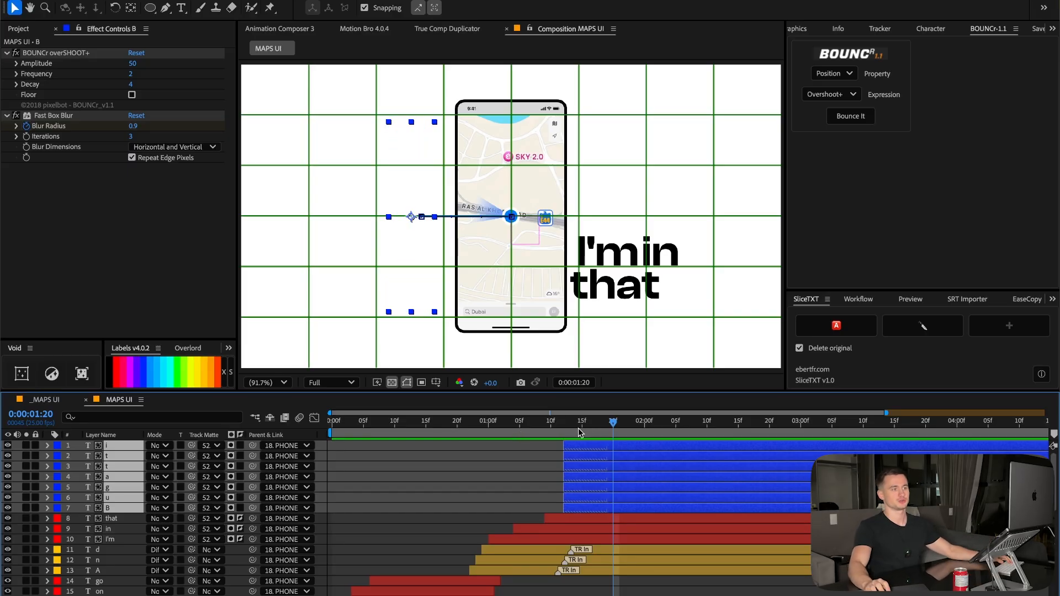
pyautogui.moveTo(576, 428)
pyautogui.mouseDown()
pyautogui.moveTo(516, 436)
pyautogui.moveTo(587, 425)
pyautogui.moveTo(532, 424)
pyautogui.moveTo(595, 424)
pyautogui.mouseUp()
pyautogui.click(241, 445)
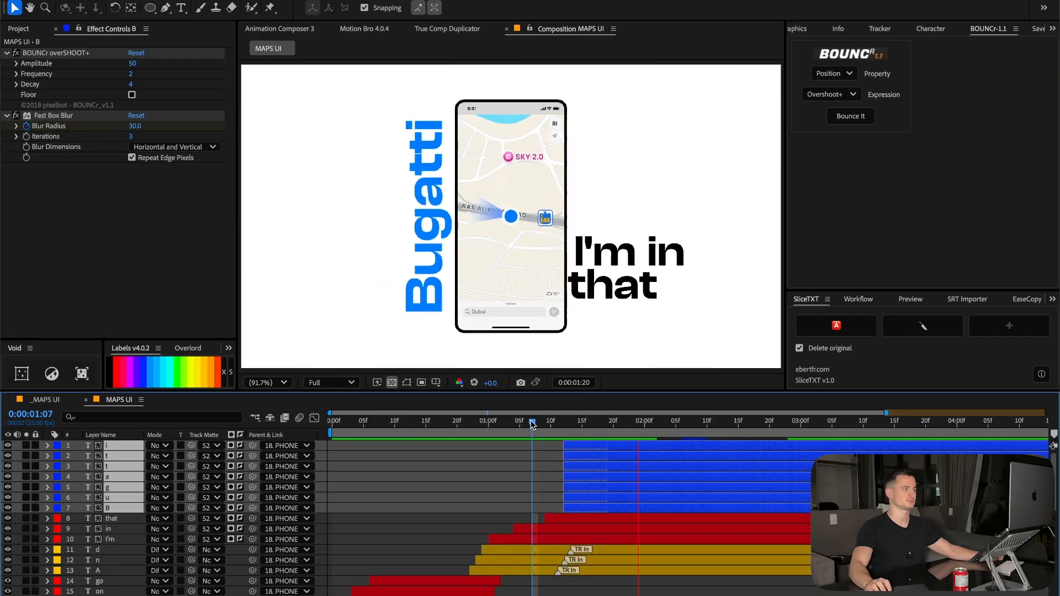
# Stagger the seven letter layers in ascending order from "B" to "i" and shift the "g" to "i" layers later.
pyautogui.click(288, 31)
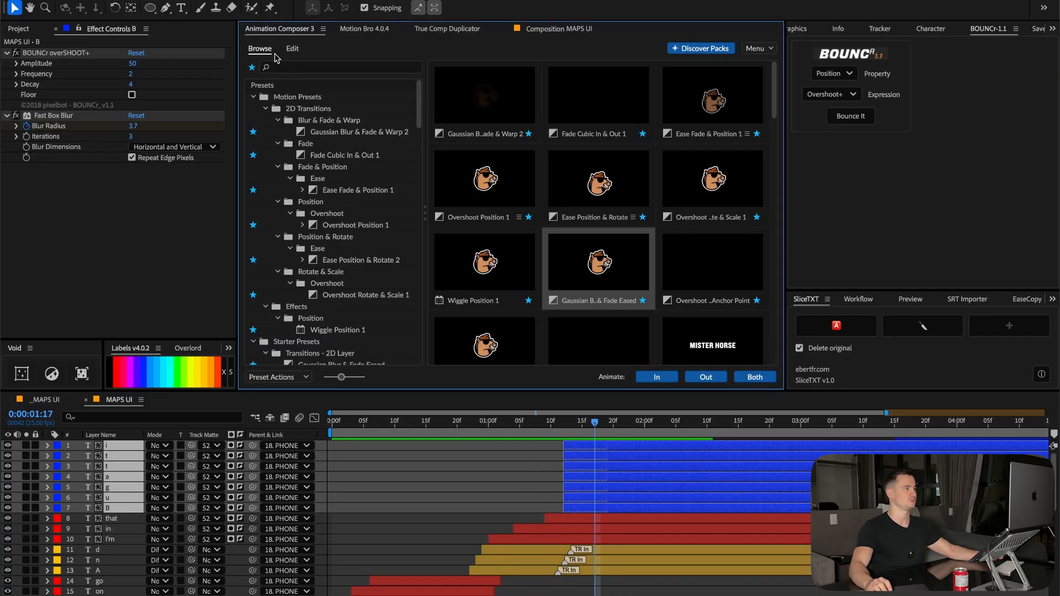
pyautogui.click(292, 50)
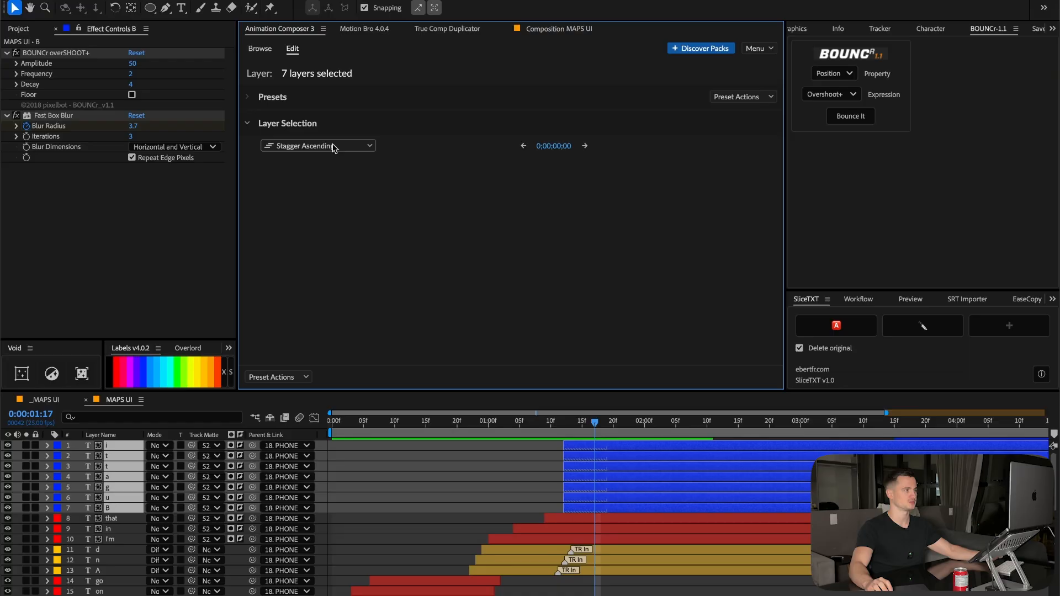
pyautogui.moveTo(561, 145); pyautogui.dragTo(563, 145)
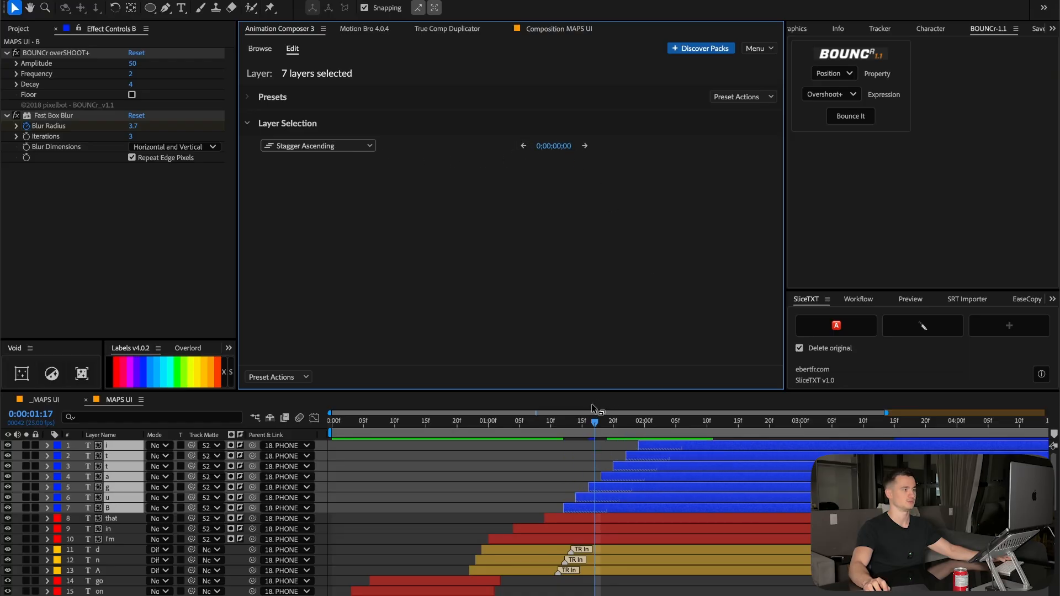
pyautogui.moveTo(594, 423)
pyautogui.mouseDown()
pyautogui.moveTo(503, 424)
pyautogui.moveTo(594, 425)
pyautogui.mouseUp()
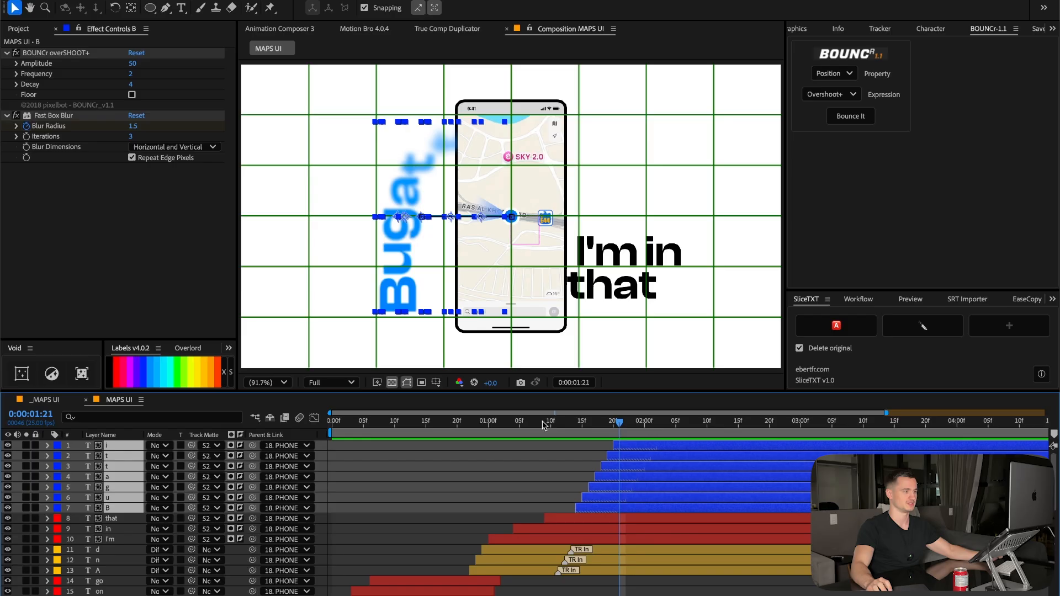
pyautogui.click(615, 489)
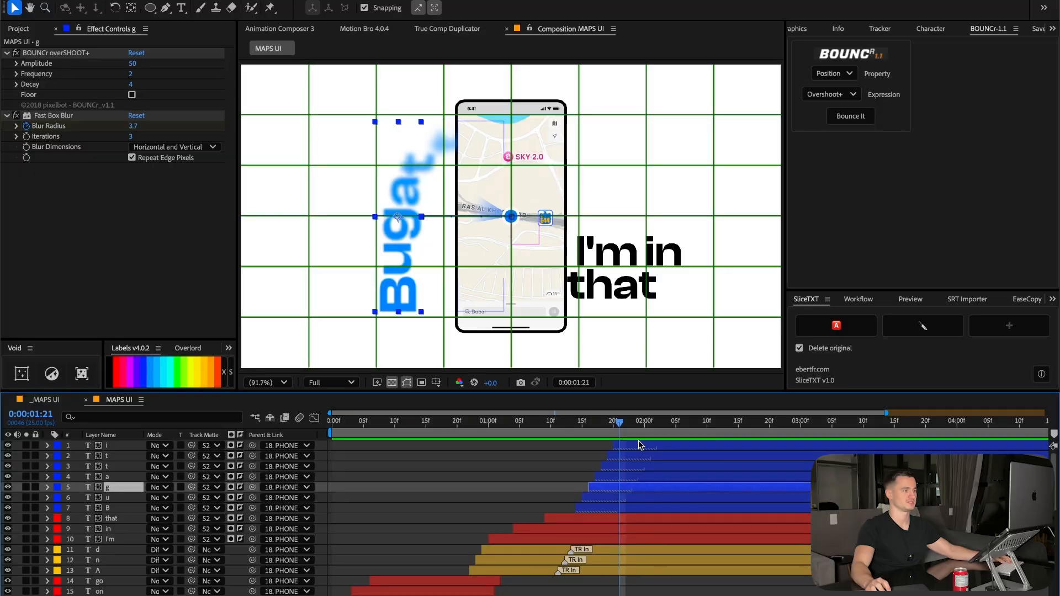
pyautogui.keyDown('shift'); pyautogui.click(636, 446); pyautogui.keyUp('shift')
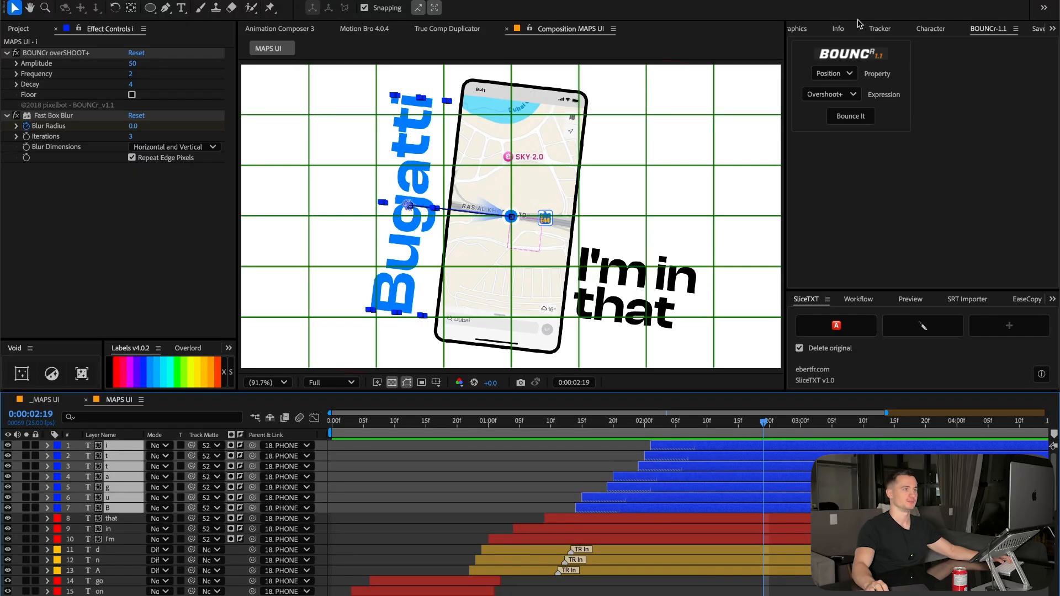
# Switch the seven "Bugatti" letters to a lighter Clash Display Variable font style.
pyautogui.scroll(6, 859, 25)
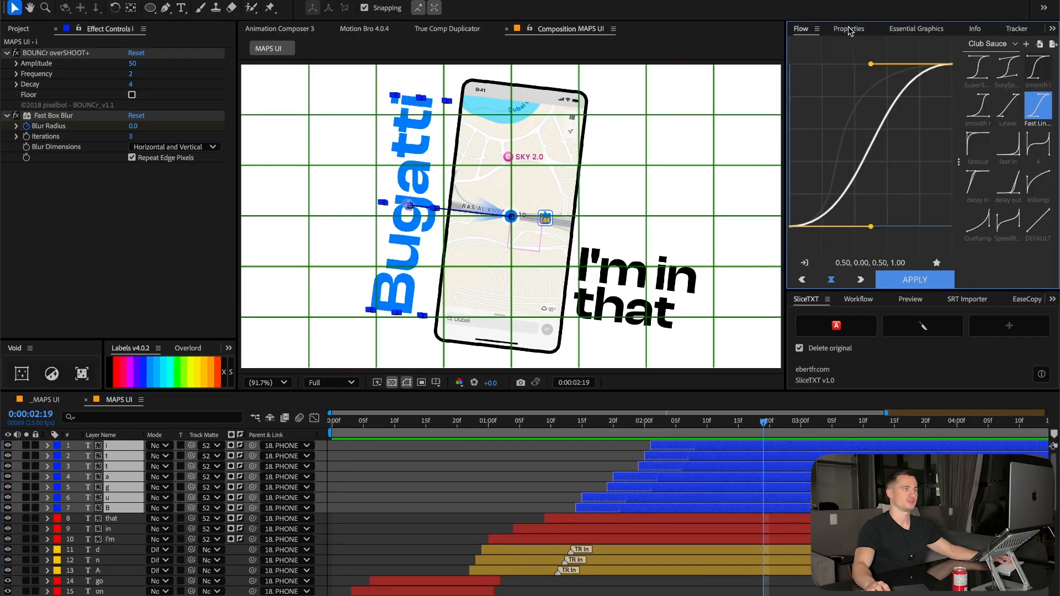
pyautogui.click(848, 29)
pyautogui.click(855, 121)
pyautogui.click(855, 184)
# Check the restyled letters around 0:00:02:23 and browse the favourite fonts available for them.
pyautogui.moveTo(523, 425); pyautogui.dragTo(788, 429)
pyautogui.click(860, 102)
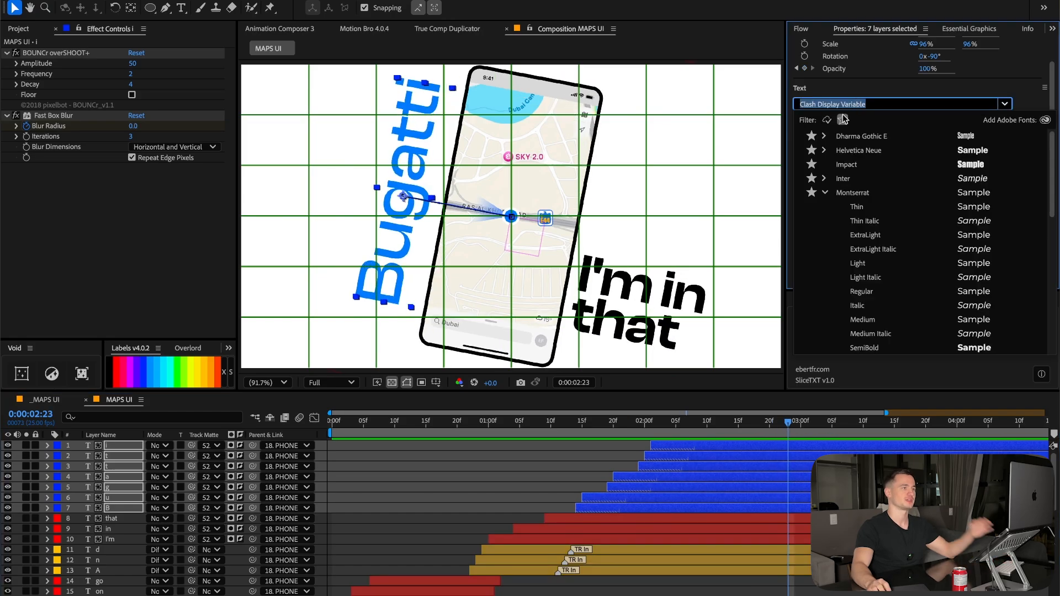
pyautogui.click(842, 120)
pyautogui.click(842, 120)
pyautogui.scroll(5, 872, 183)
pyautogui.scroll(-3, 874, 188)
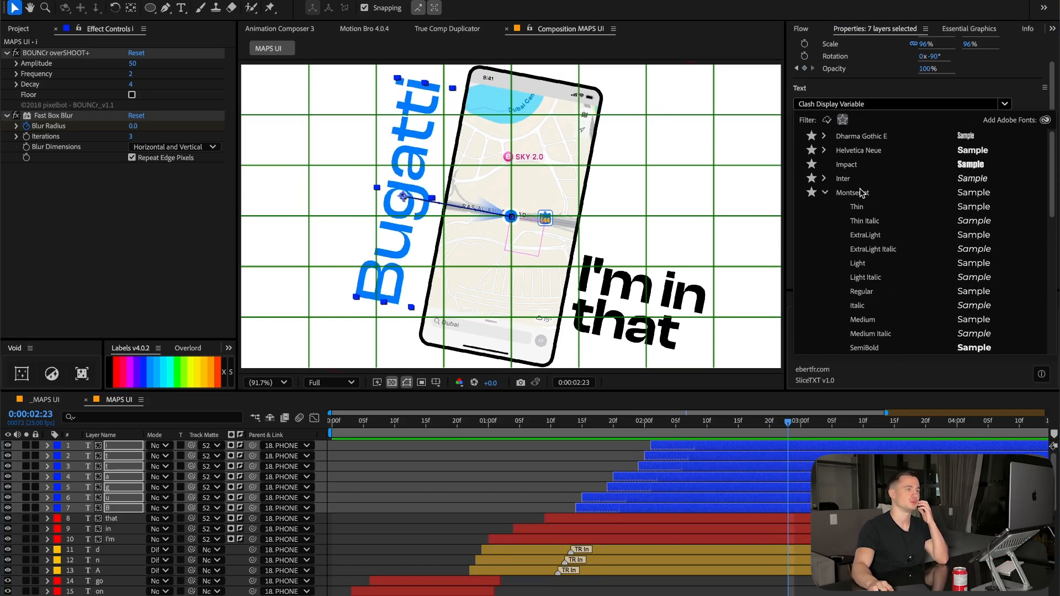
# Select the "that", "in" and "I'm" layers at 0:00:01:09 and preview the text animation.
pyautogui.moveTo(499, 425); pyautogui.dragTo(544, 428)
pyautogui.click(552, 519)
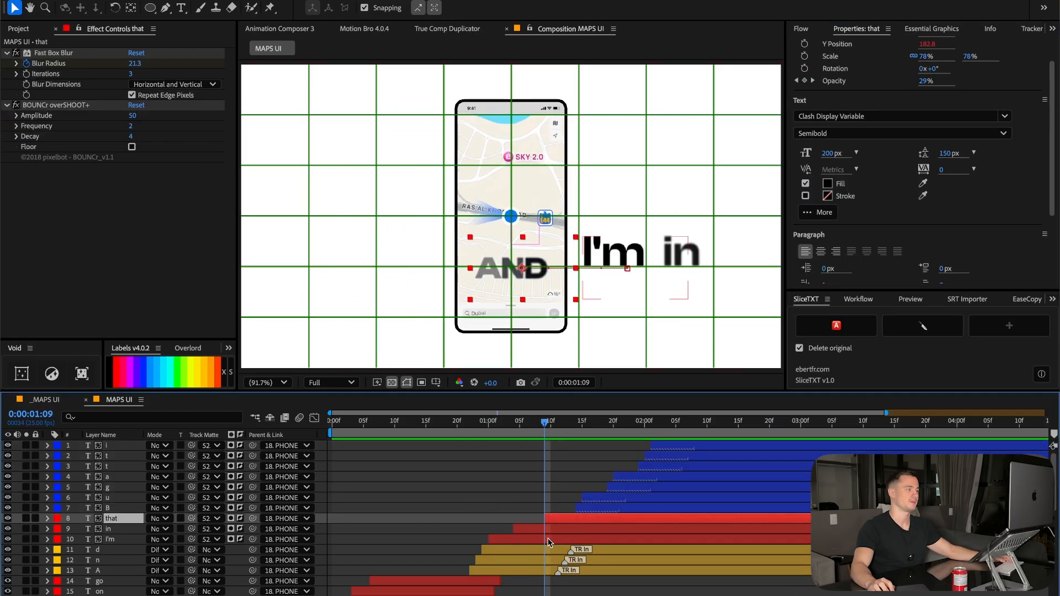
pyautogui.keyDown('shift'); pyautogui.click(549, 539); pyautogui.keyUp('shift')
pyautogui.press('space')
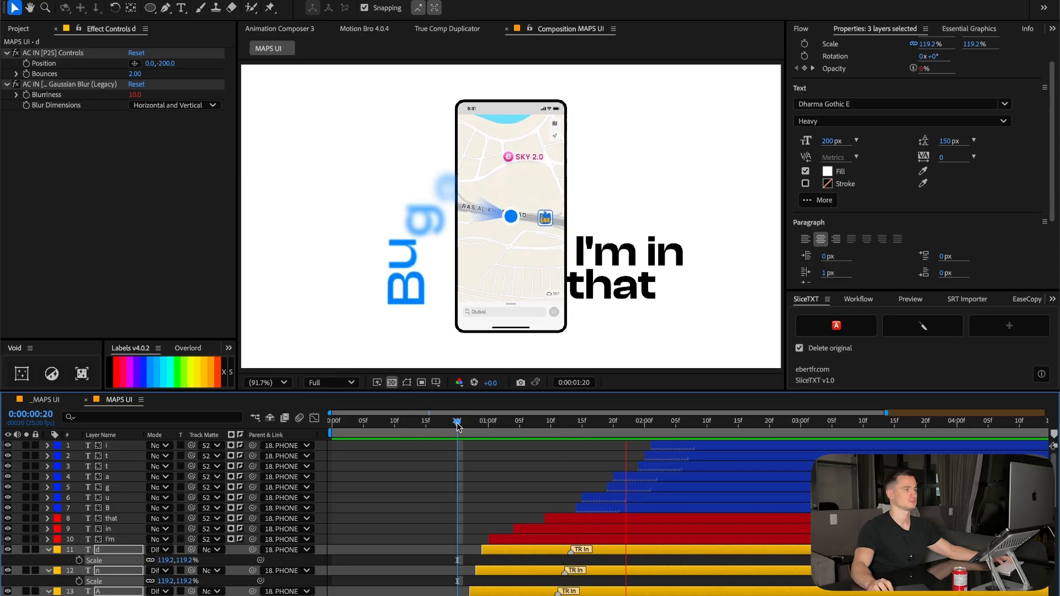
# Set the "AND" letters' Dharma Gothic E font style to ExBold and check them at 0:00:01:09.
pyautogui.press('space')
pyautogui.press('space')
pyautogui.press('space')
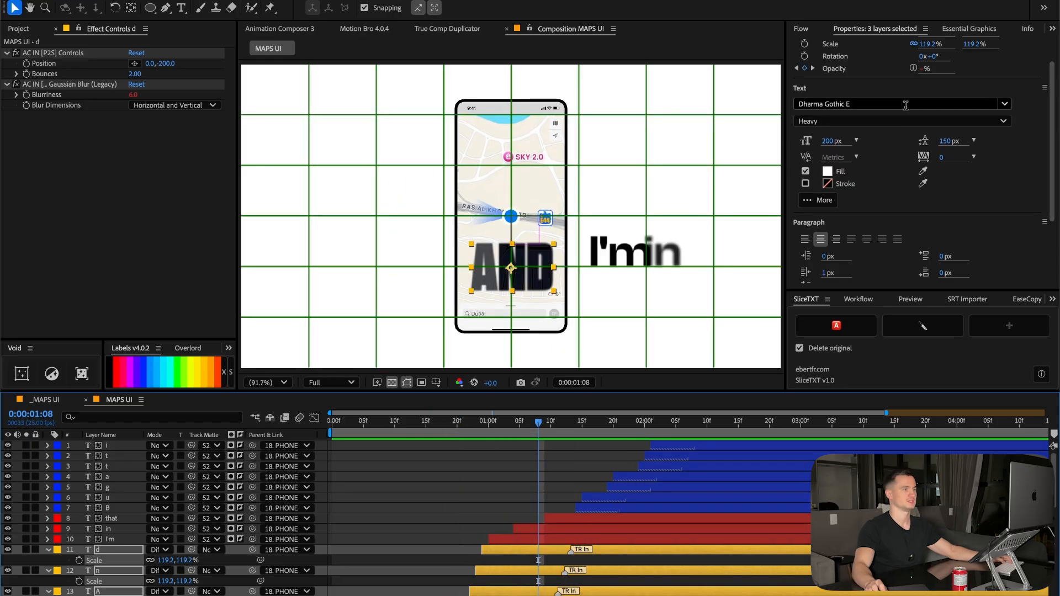
pyautogui.click(863, 122)
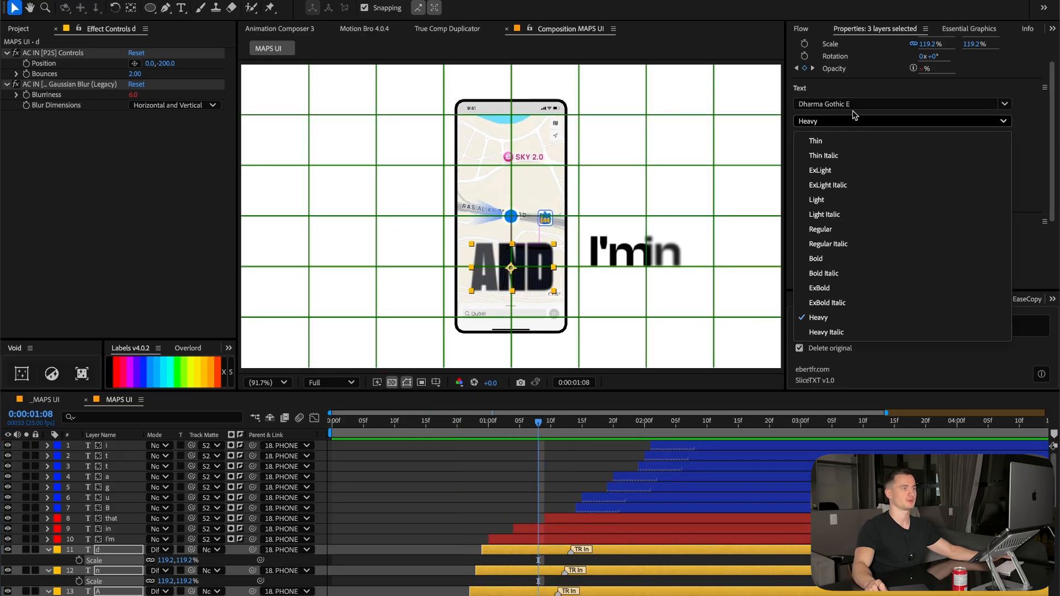
pyautogui.click(826, 284)
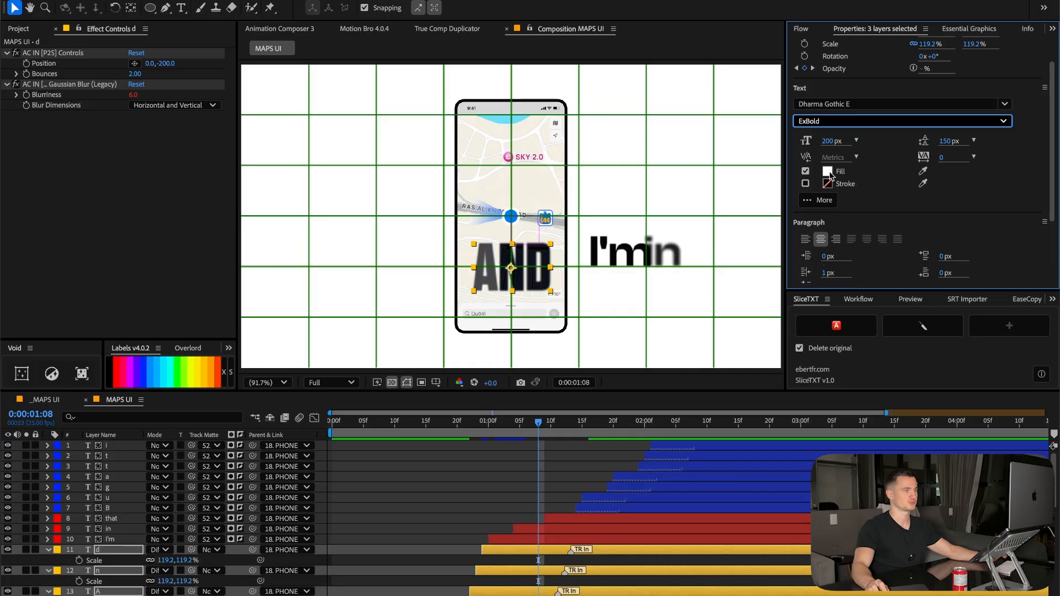
pyautogui.moveTo(539, 434); pyautogui.dragTo(547, 429)
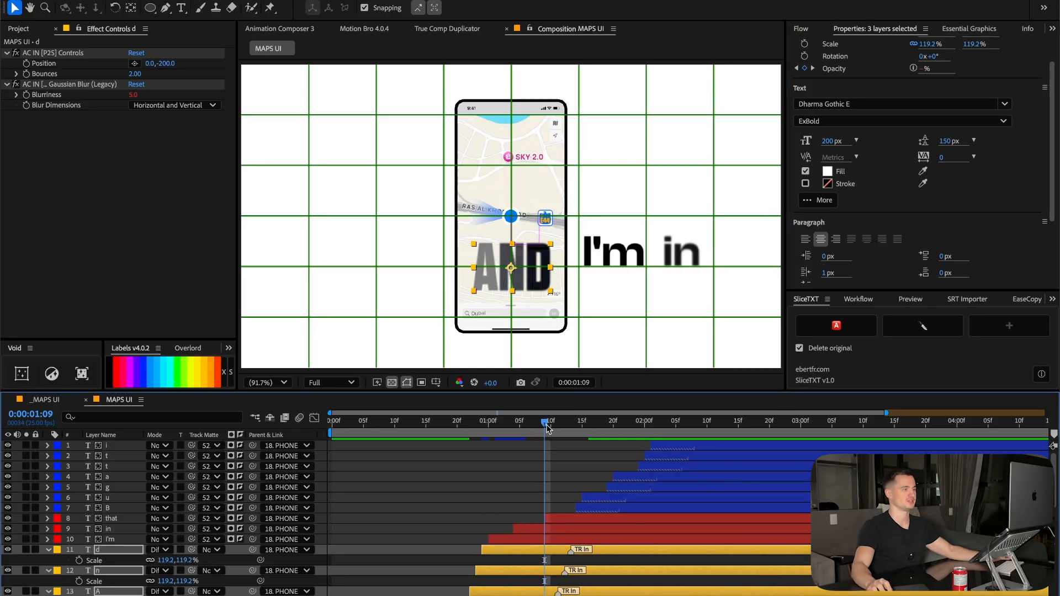
# Try scaling the "AND" letters to 152.2%, preview them, and reduce their scale to 125%.
pyautogui.moveTo(195, 559); pyautogui.dragTo(203, 559)
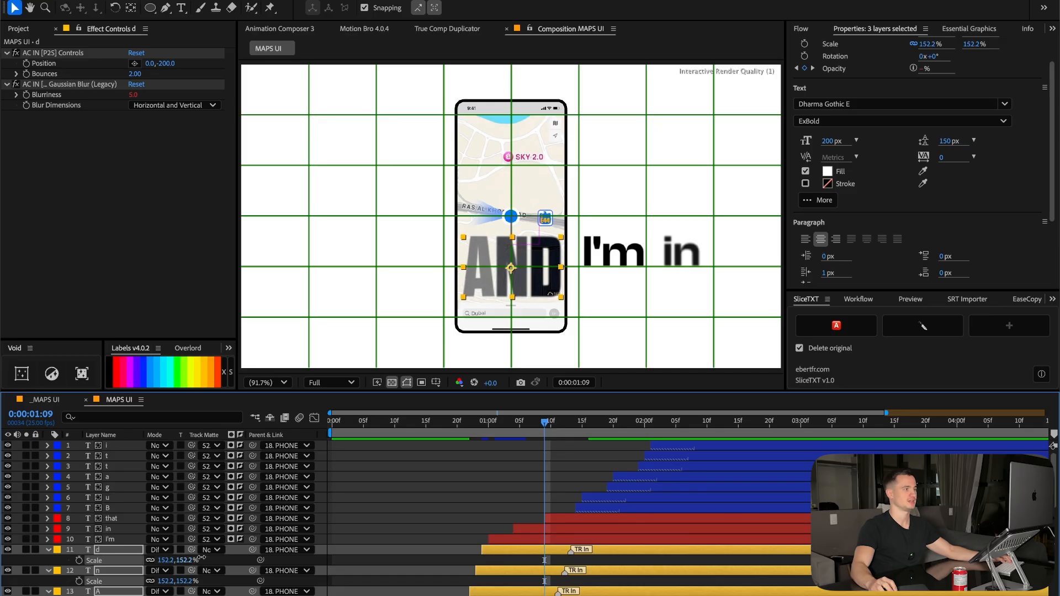
pyautogui.moveTo(576, 425); pyautogui.dragTo(407, 433)
pyautogui.press('space')
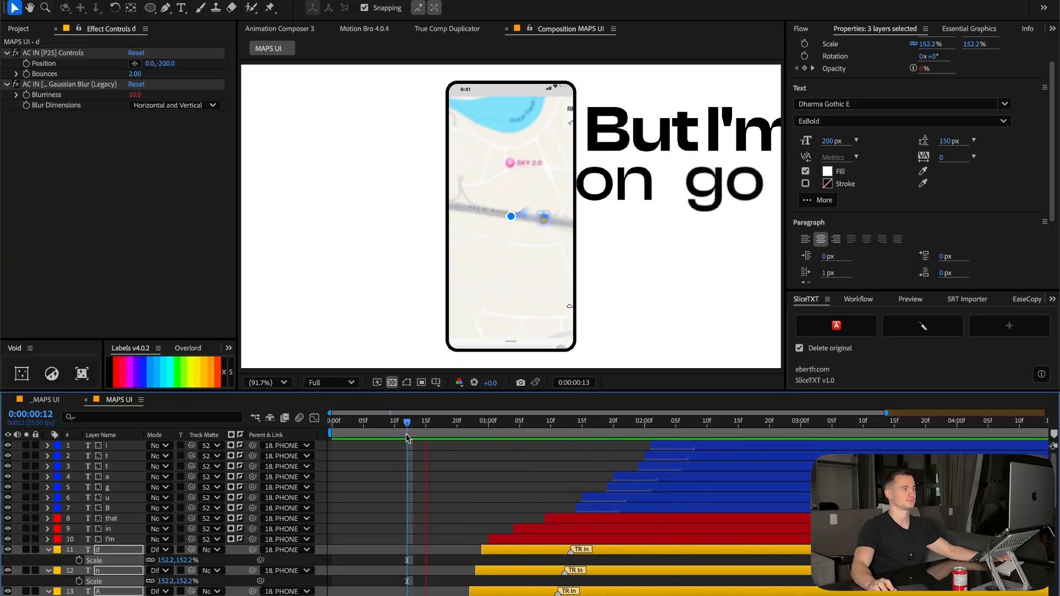
pyautogui.press('space')
pyautogui.hotkey('ctrl', "'")
pyautogui.write('12')
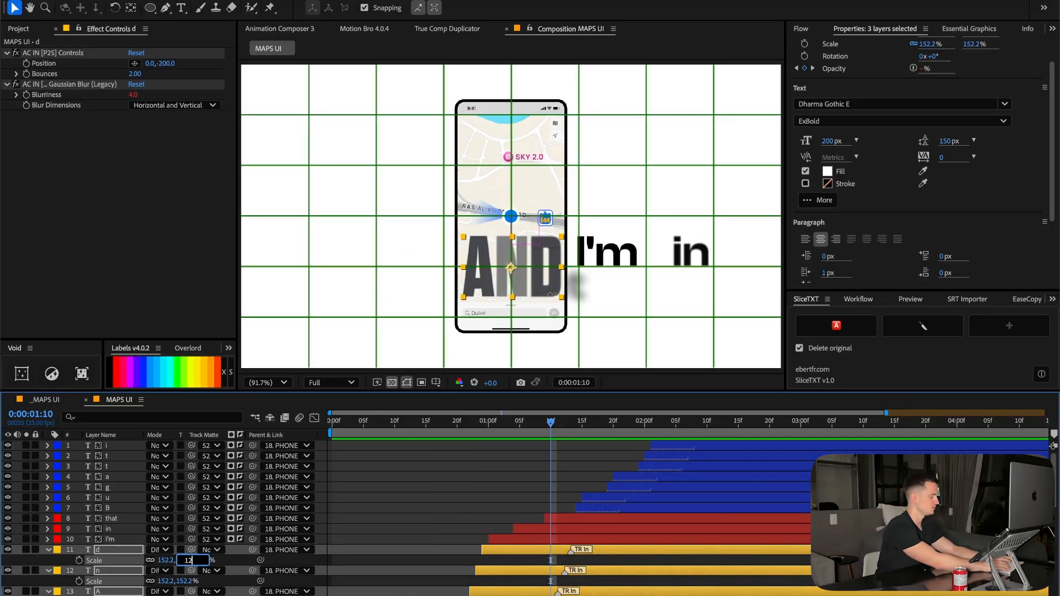
pyautogui.write('5')
pyautogui.press('Return')
# Set the scale of the "AND" letters to 100% and preview the text animation.
pyautogui.moveTo(457, 422); pyautogui.dragTo(519, 425)
pyautogui.click(190, 559)
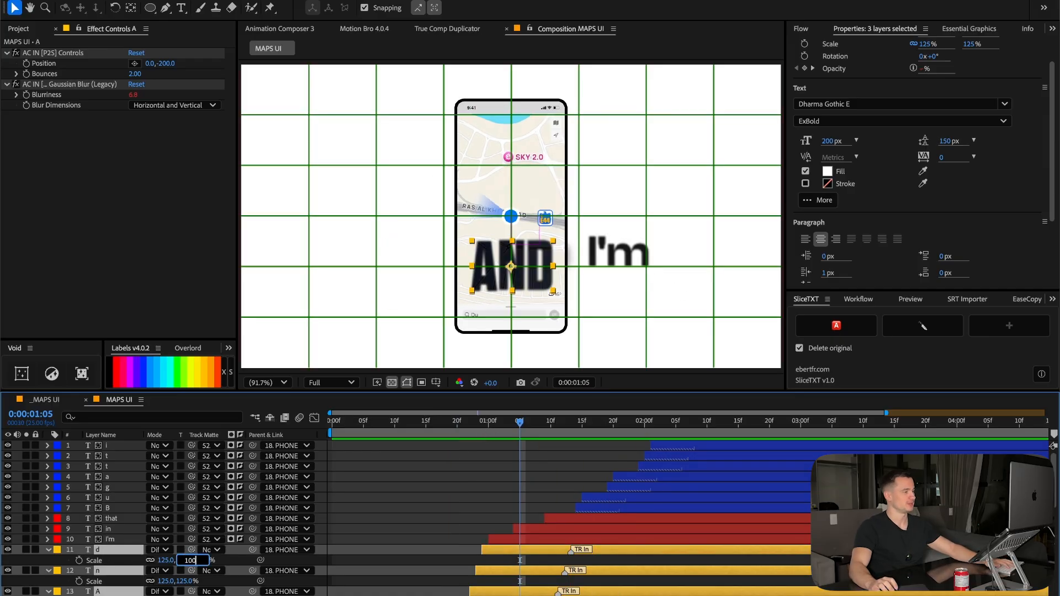
pyautogui.write('100')
pyautogui.press('Return')
pyautogui.click(474, 423)
pyautogui.press('space')
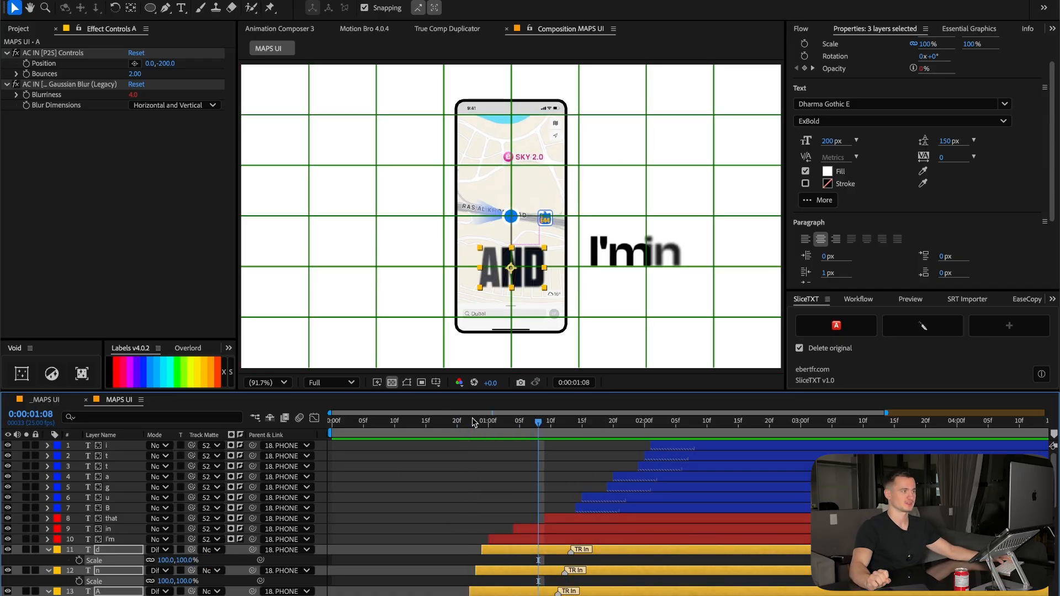
pyautogui.press('space')
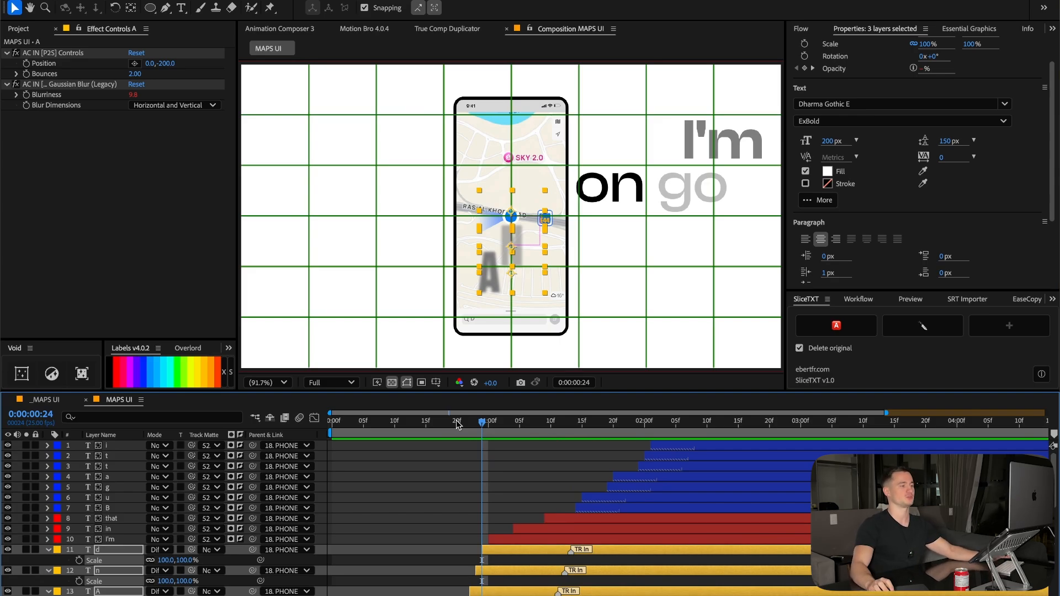
pyautogui.press('space')
pyautogui.click(443, 465)
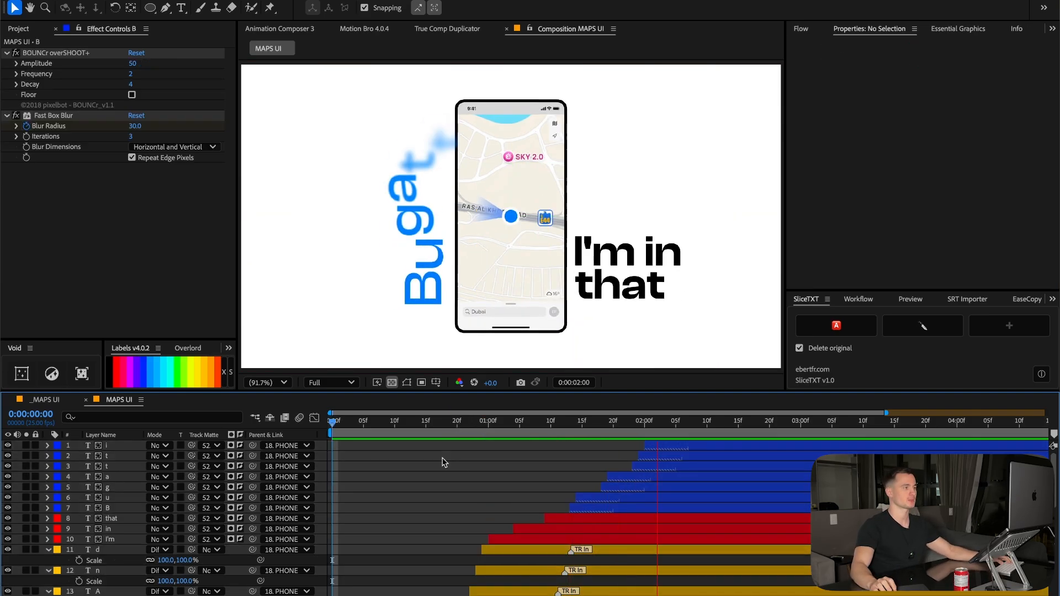
# Create an adjustment layer named FLICKER starting at 0:00:02:02 and apply the Invert effect to it.
pyautogui.scroll(-10, 522, 482)
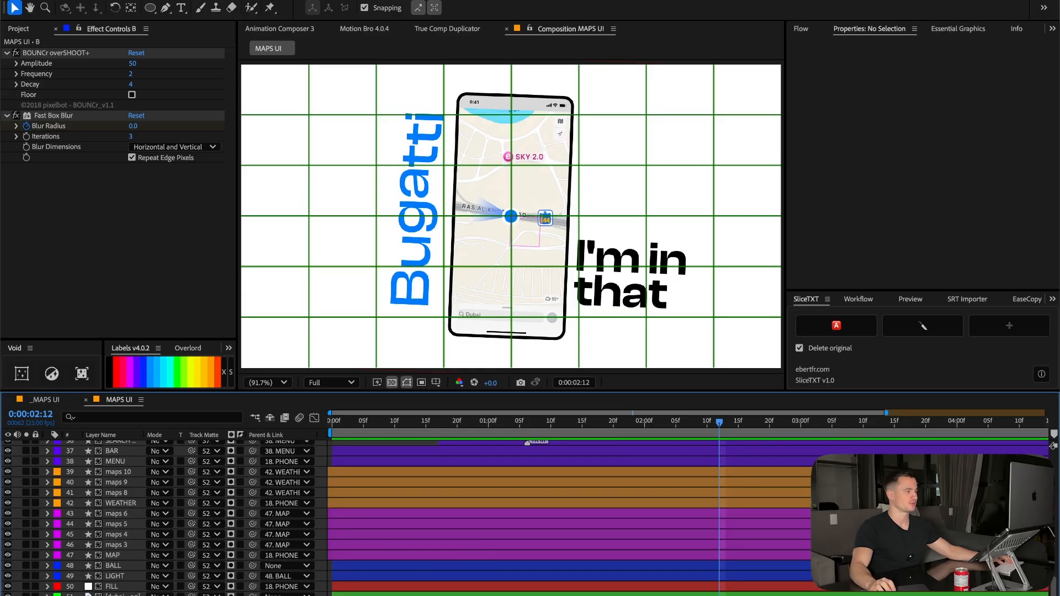
pyautogui.scroll(10, 731, 487)
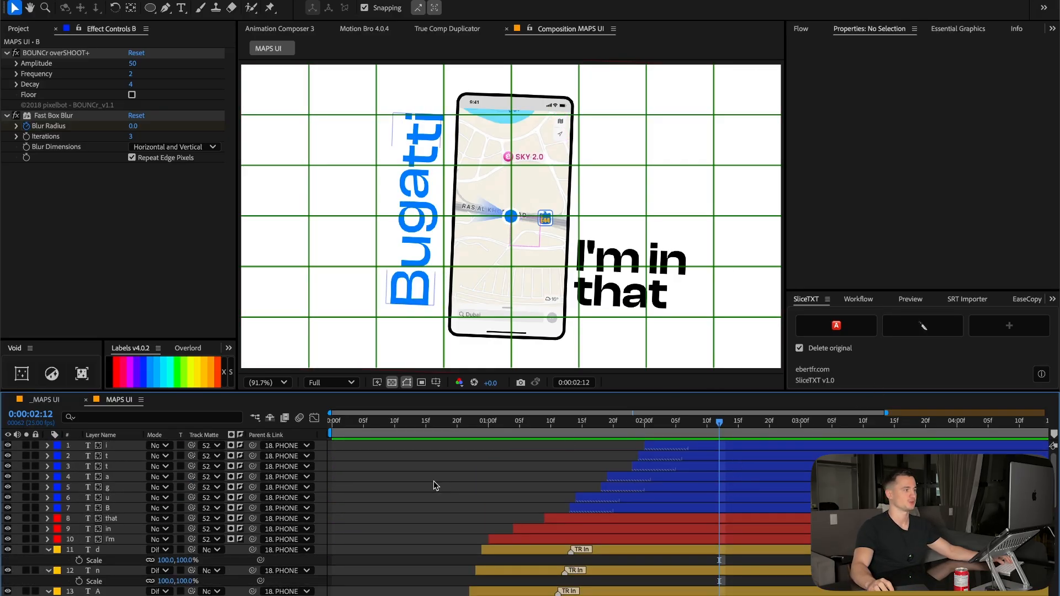
pyautogui.rightClick(373, 454)
pyautogui.press('Escape')
pyautogui.rightClick(388, 478)
pyautogui.moveTo(487, 490)
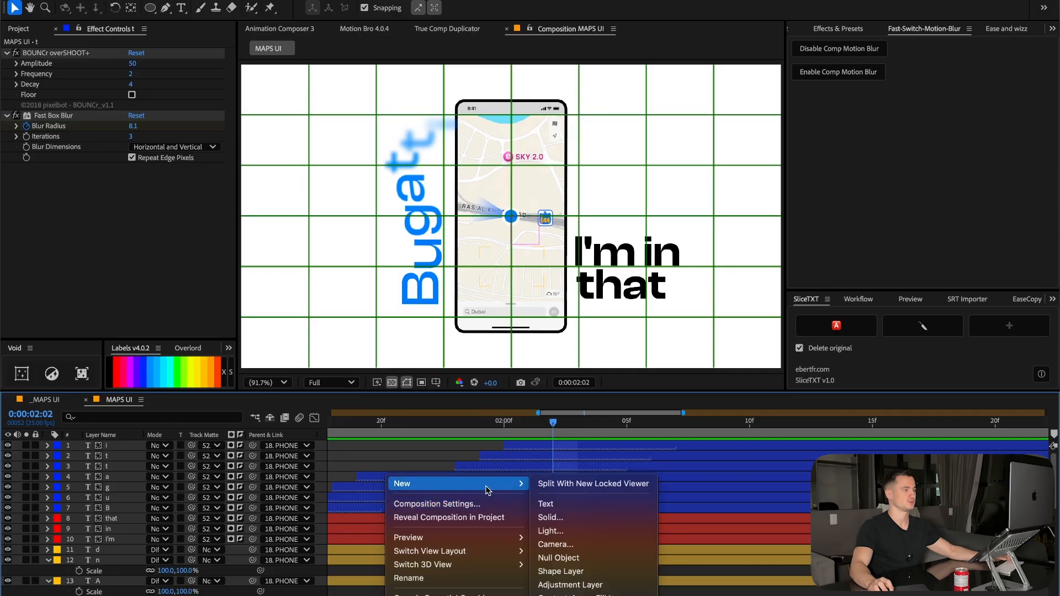
pyautogui.click(570, 584)
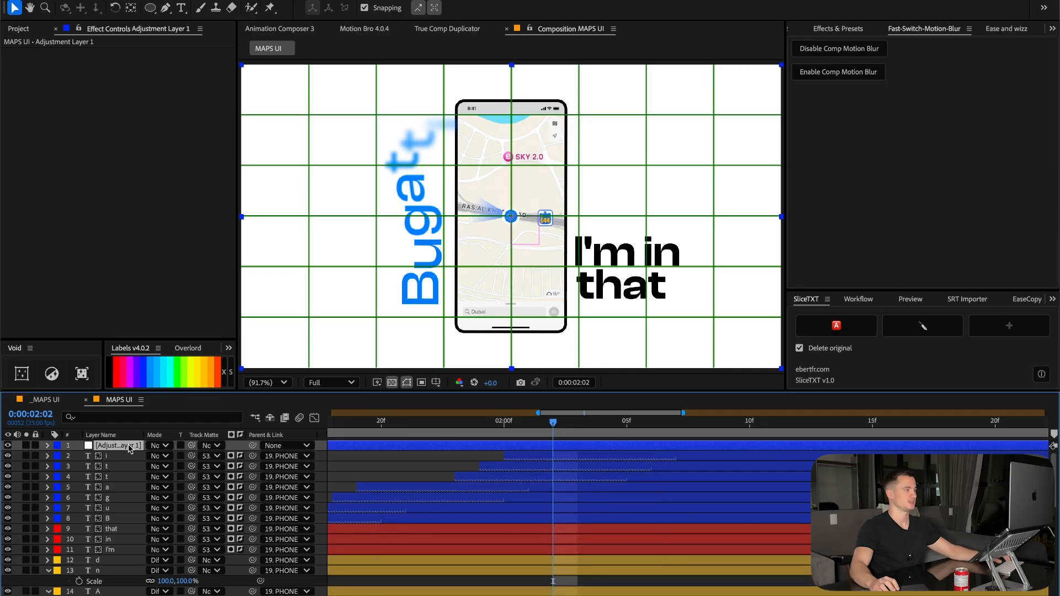
pyautogui.write('ICKER')
pyautogui.press('Return')
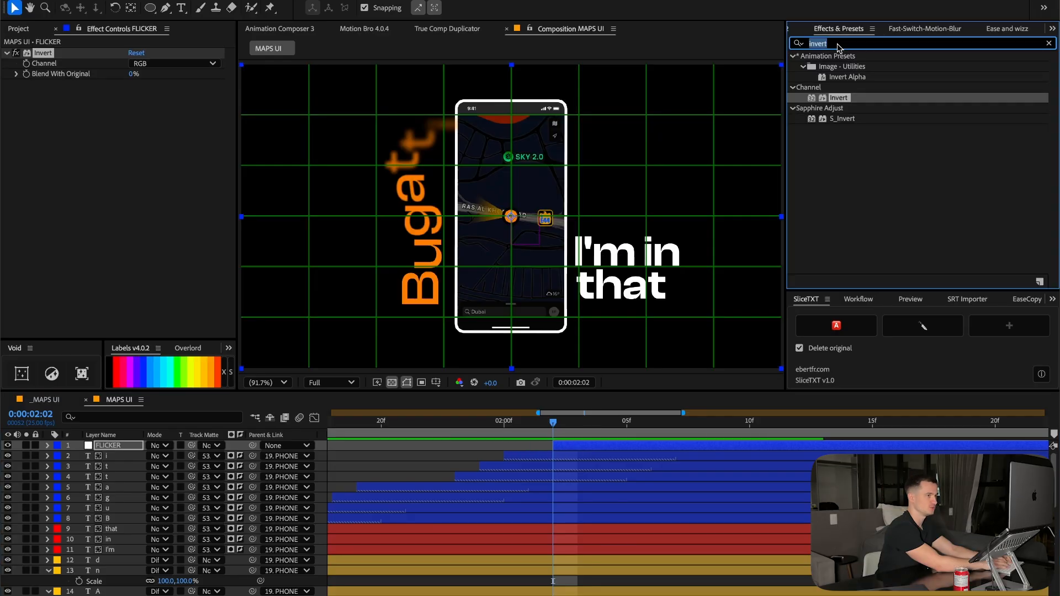
# Add the Hue/Saturation effect to the FLICKER layer with Master Saturation at -100.
pyautogui.write('sata')
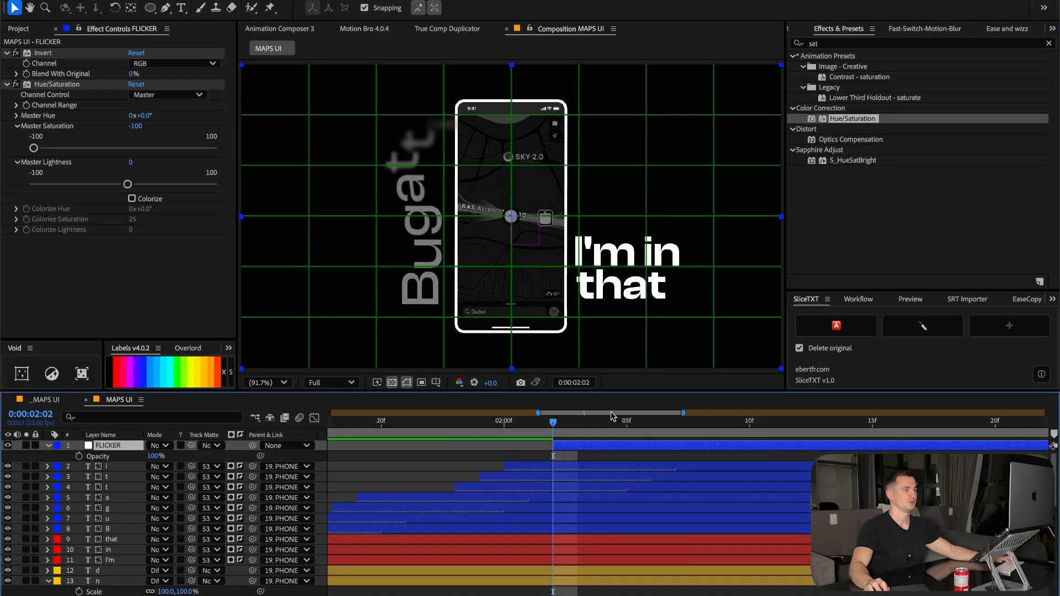
pyautogui.click(1047, 45)
pyautogui.scroll(8, 873, 28)
pyautogui.click(136, 448)
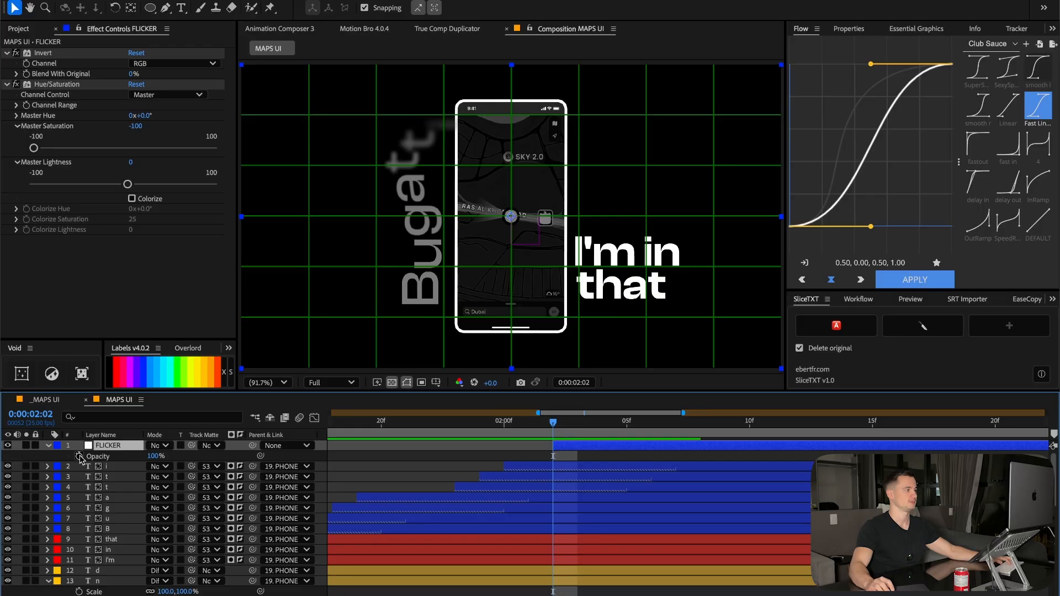
# Keyframe FLICKER's Opacity from 100% at 0:00:02:02 to 0% at 0:00:02:03 with hold keyframes, and preview it.
pyautogui.press('pagedown')
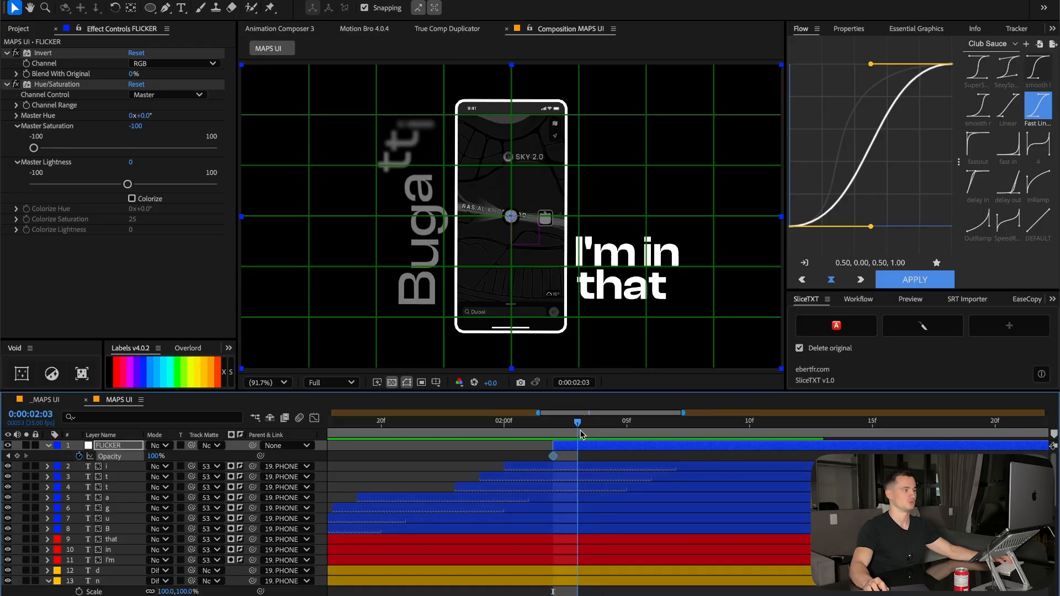
pyautogui.moveTo(134, 454); pyautogui.dragTo(88, 454)
pyautogui.moveTo(595, 458); pyautogui.dragTo(544, 454)
pyautogui.rightClick(554, 456)
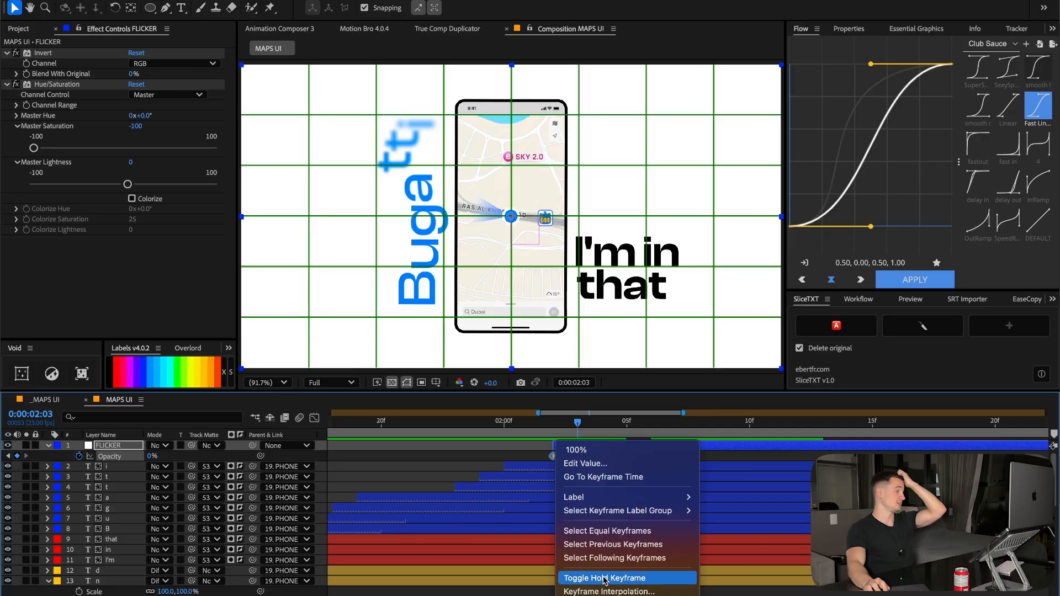
pyautogui.click(605, 578)
pyautogui.press('space')
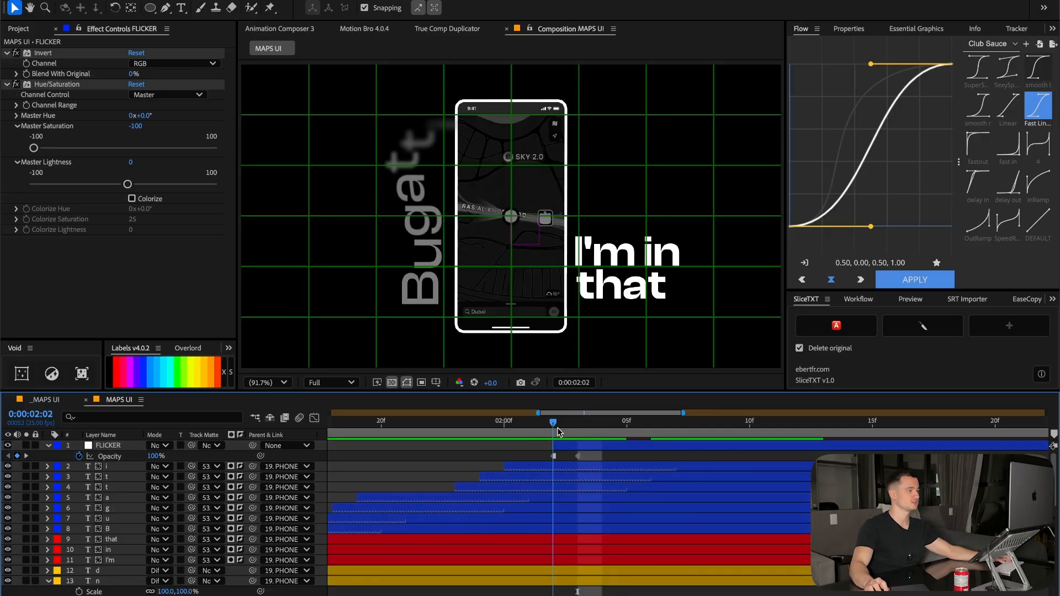
# Trim the FLICKER layer's end to 0:00:02:08.
pyautogui.click(633, 444)
pyautogui.moveTo(647, 426); pyautogui.dragTo(697, 430)
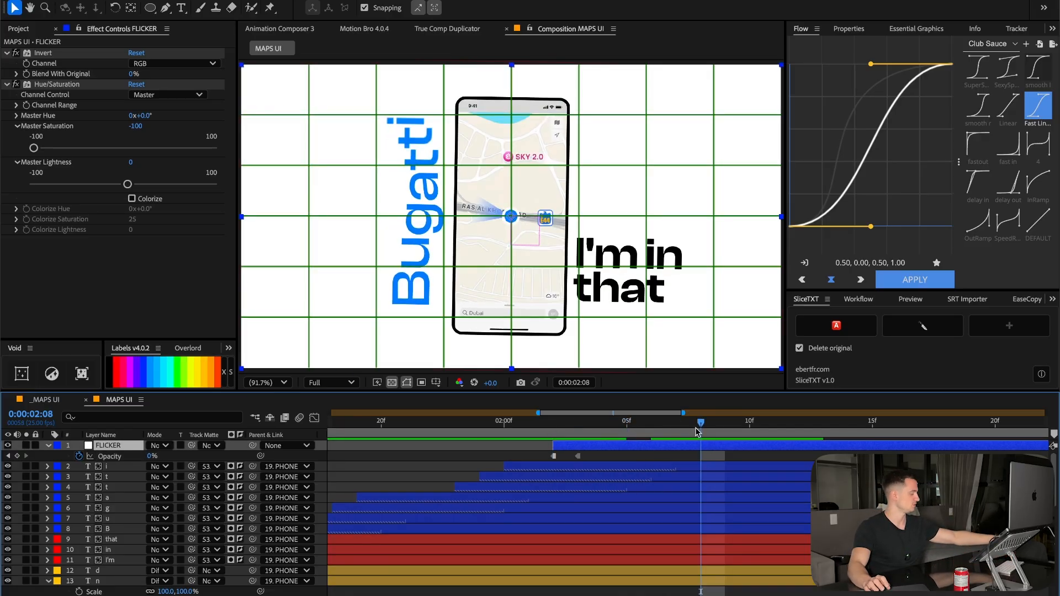
pyautogui.hotkey('alt', ']')
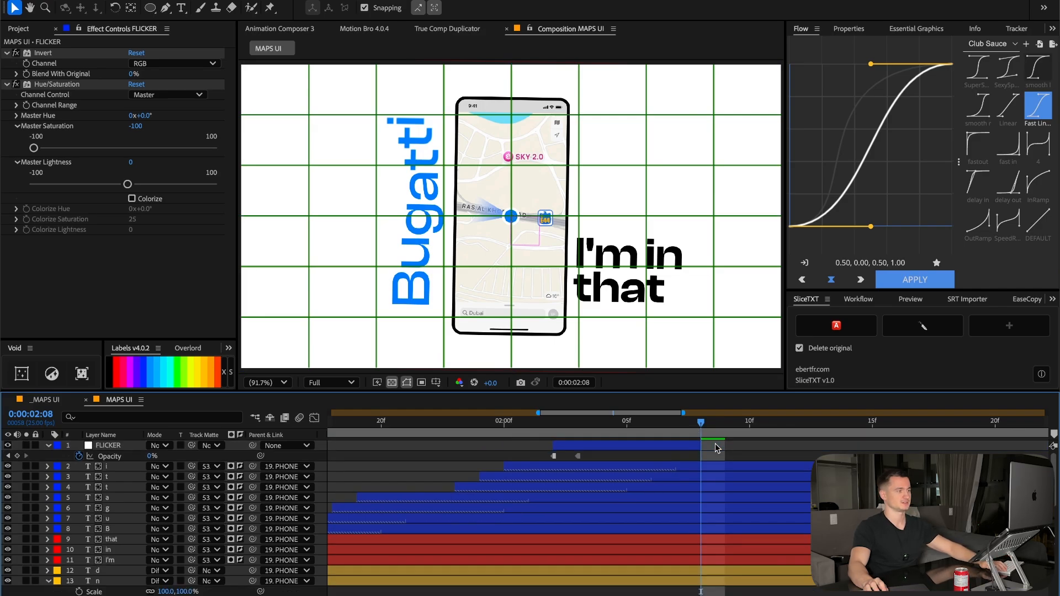
# Paste the FLICKER Opacity hold keyframes again from 0:00:02:04 and check the flicker from 0:00:02:02.
pyautogui.moveTo(698, 428); pyautogui.dragTo(598, 426)
pyautogui.press('super+v')
pyautogui.click(554, 426)
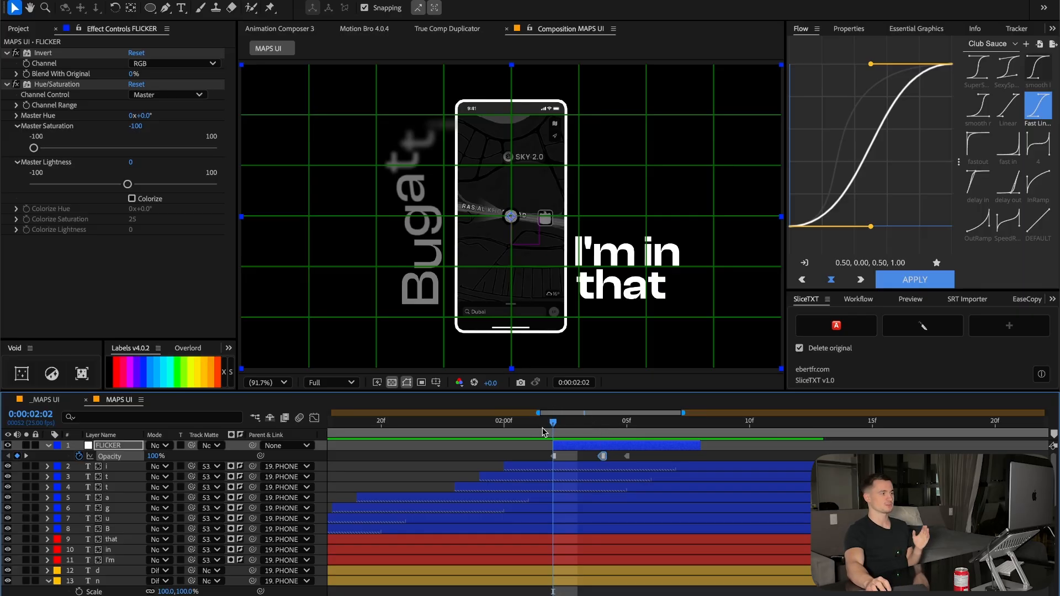
pyautogui.moveTo(544, 432); pyautogui.dragTo(635, 458)
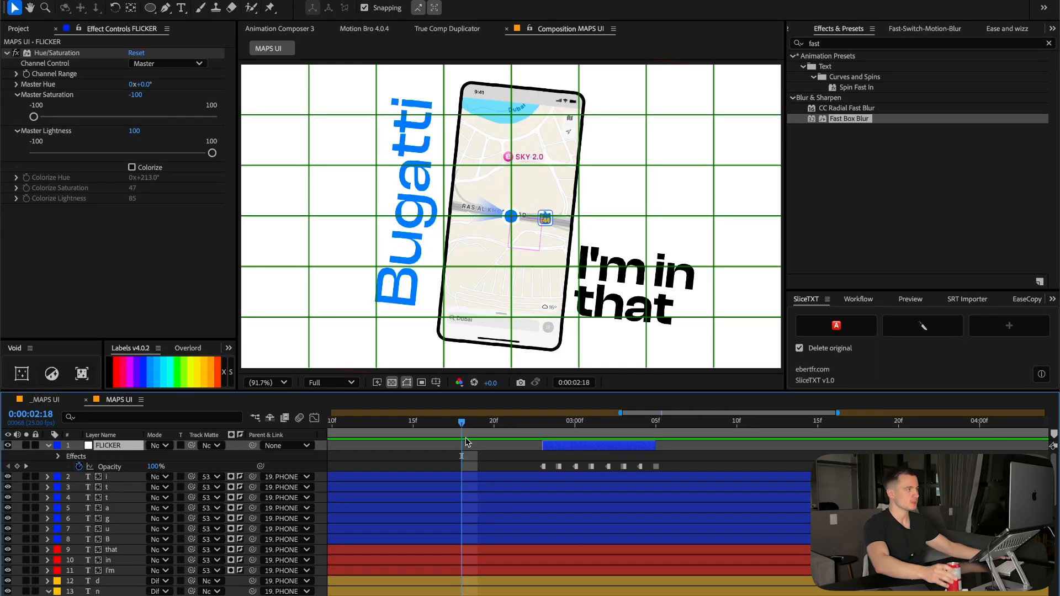
# Split the "I'm" layer at 0:00:02:23, where the flicker starts, and delete the part after the cut.
pyautogui.click(117, 156)
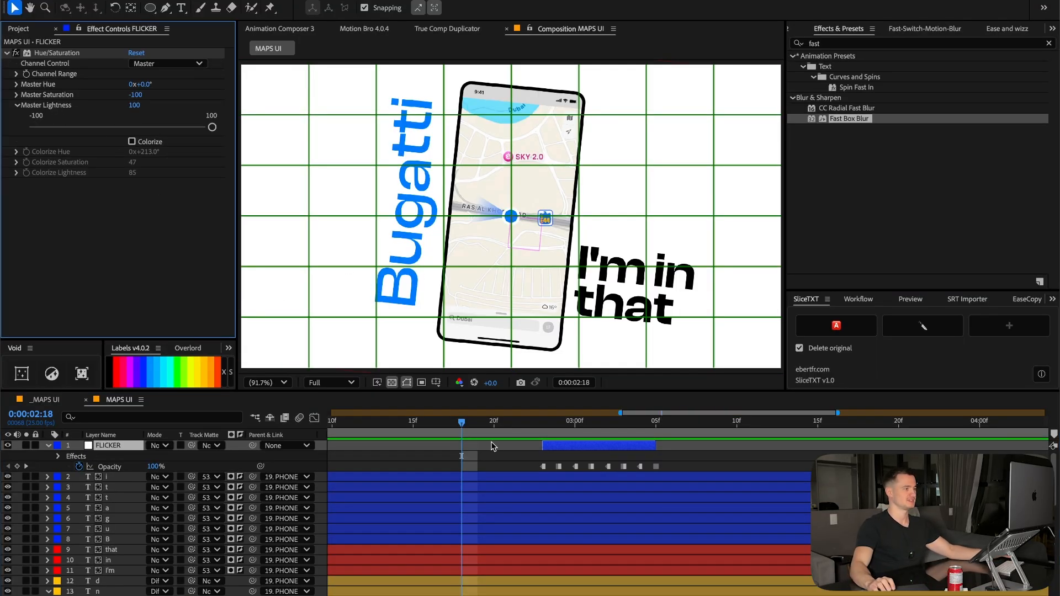
pyautogui.moveTo(521, 421); pyautogui.dragTo(540, 443)
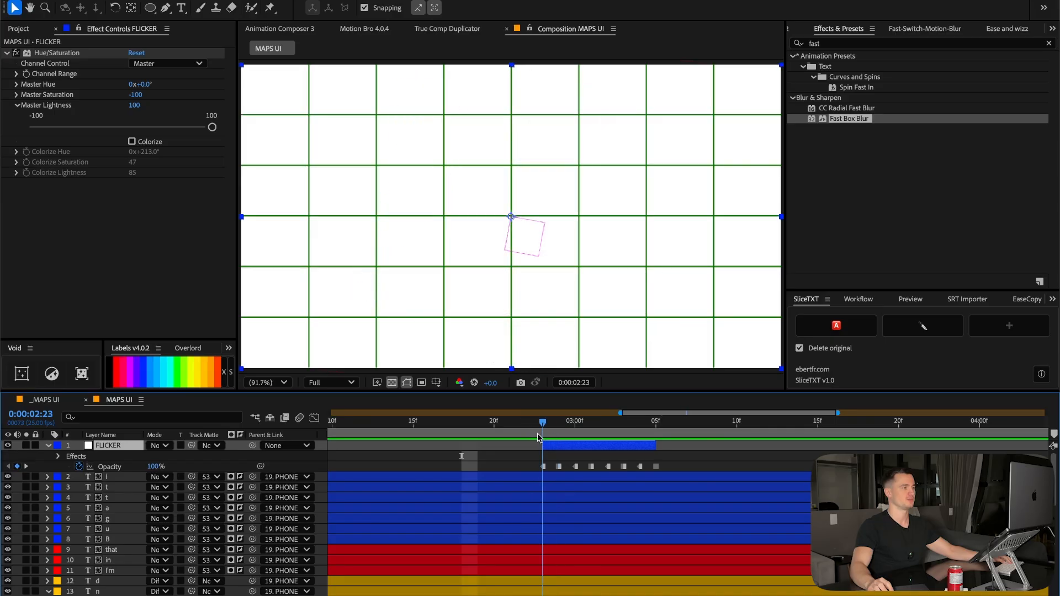
pyautogui.click(118, 570)
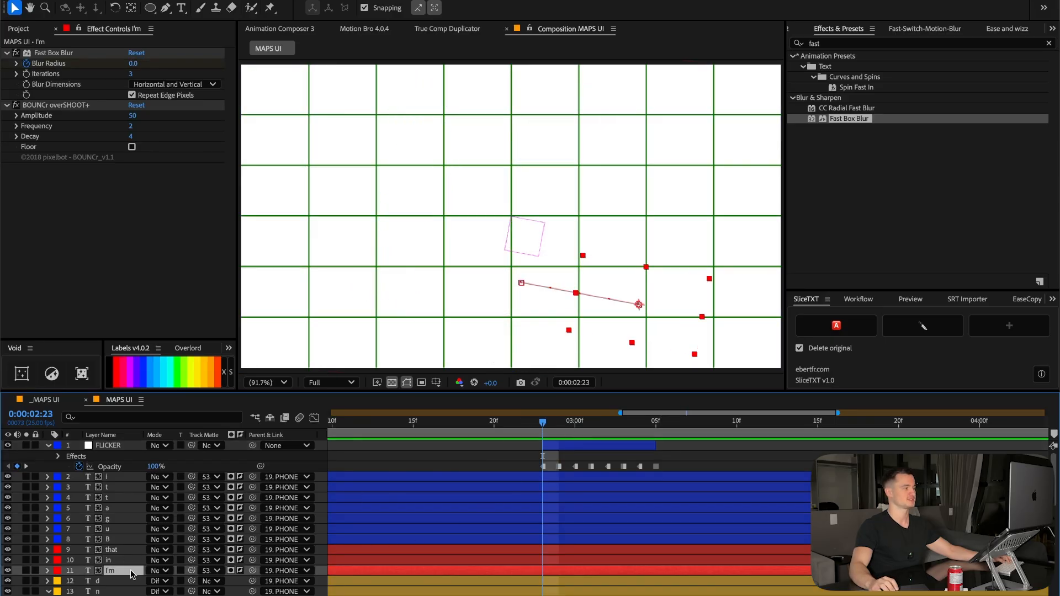
pyautogui.press('super+shift+d')
pyautogui.press('Delete')
# Split the "in" layer at 0:00:03:00 and the "that" layer at 0:00:03:02, deleting the parts after the cuts.
pyautogui.click(568, 558)
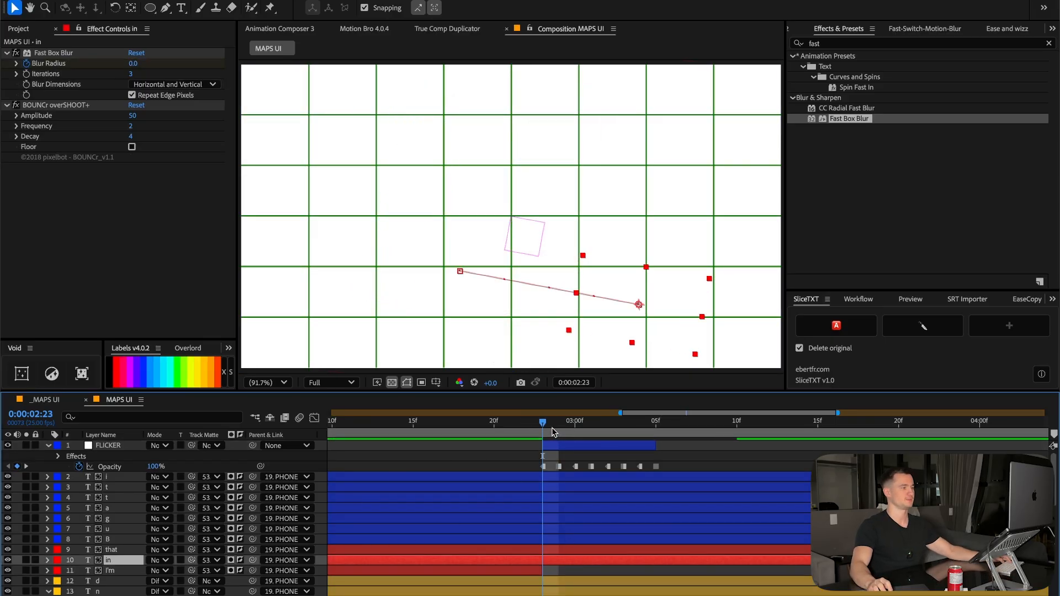
pyautogui.moveTo(544, 424); pyautogui.dragTo(639, 424)
pyautogui.press('super+shift+d')
pyautogui.press('Delete')
pyautogui.click(614, 551)
pyautogui.press('super+shift+d')
pyautogui.press('Delete')
# Select the seven "Bugatti" letter layers, then preview the flicker section around 0:00:02:22.
pyautogui.click(607, 538)
pyautogui.keyDown('shift'); pyautogui.click(123, 482); pyautogui.keyUp('shift')
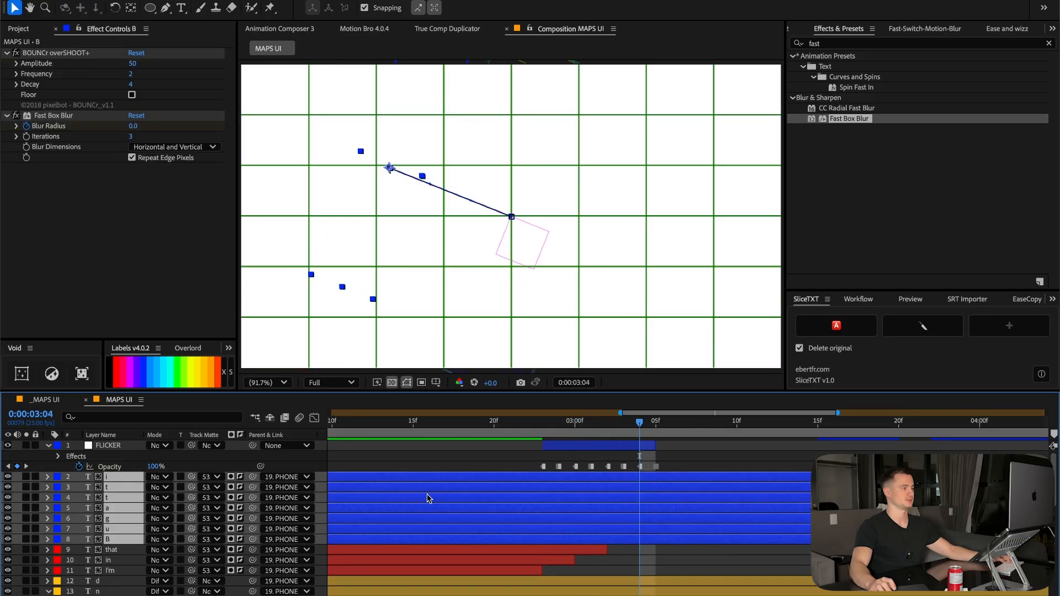
pyautogui.press('space')
pyautogui.press('space')
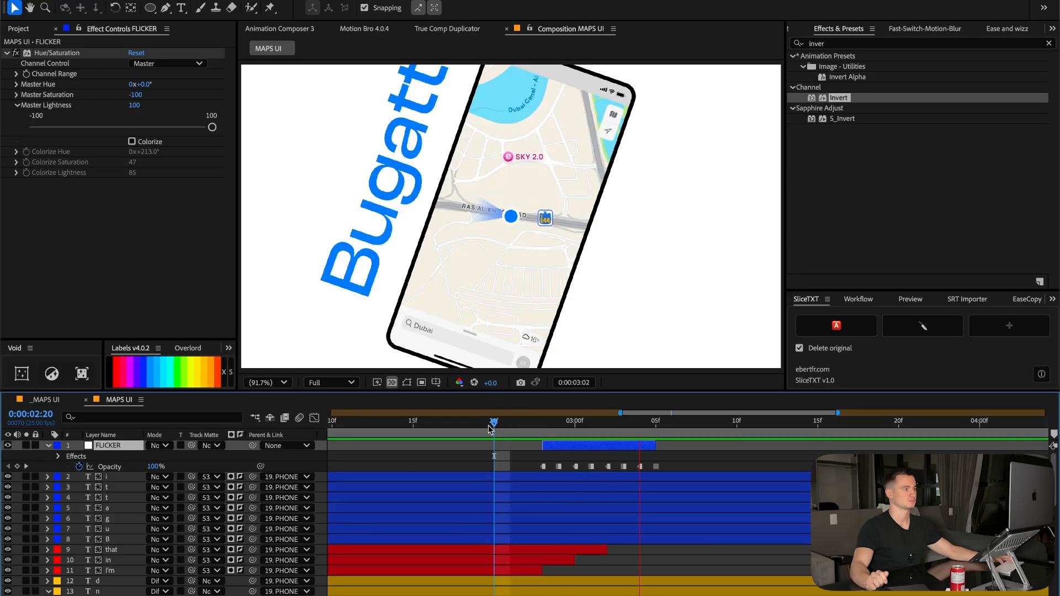
pyautogui.click(550, 421)
pyautogui.moveTo(551, 421); pyautogui.dragTo(526, 424)
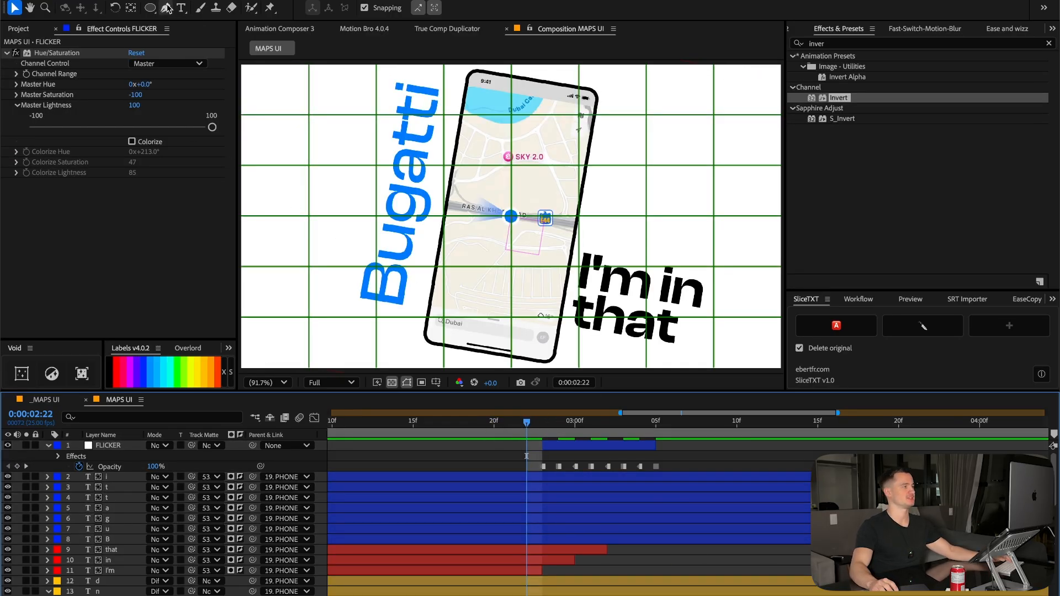
# Add a full-size red solid layer above FLICKER.
pyautogui.click(150, 8)
pyautogui.click(206, 8)
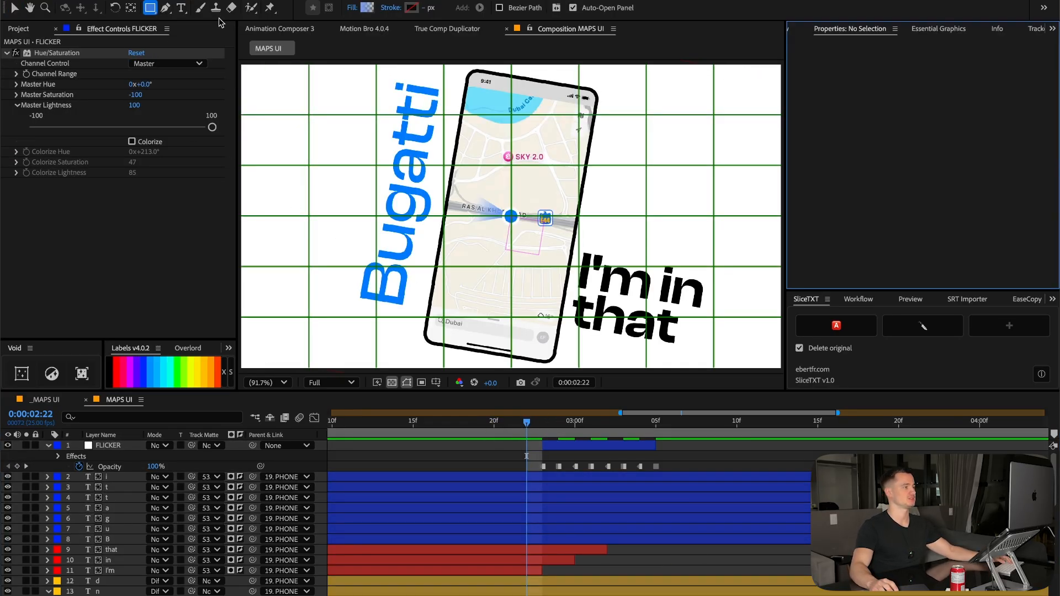
pyautogui.rightClick(488, 464)
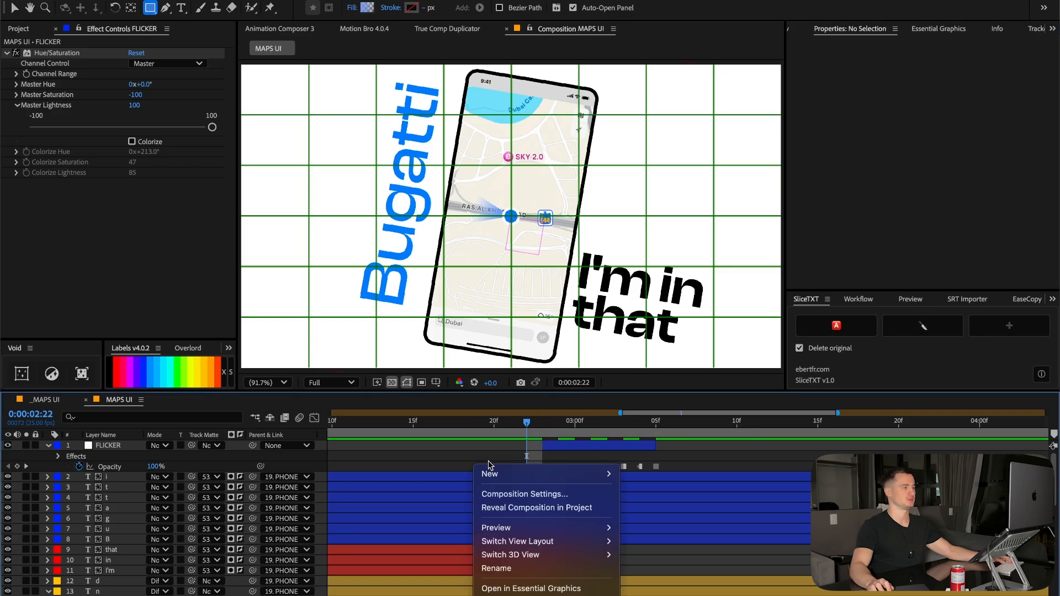
pyautogui.moveTo(514, 475)
pyautogui.click(636, 507)
pyautogui.click(523, 415)
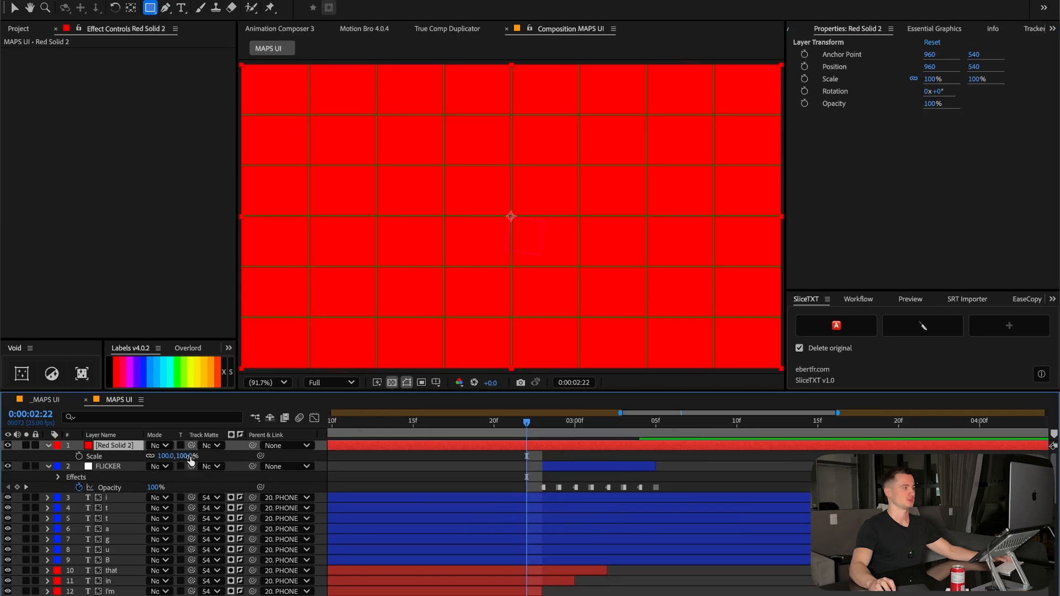
# Rotate the red solid to -90° and scale it to 51% by 39.2% so it covers the phone at 0:00:02:00.
pyautogui.moveTo(188, 457); pyautogui.dragTo(112, 459)
pyautogui.press('r')
pyautogui.moveTo(413, 424); pyautogui.dragTo(268, 434)
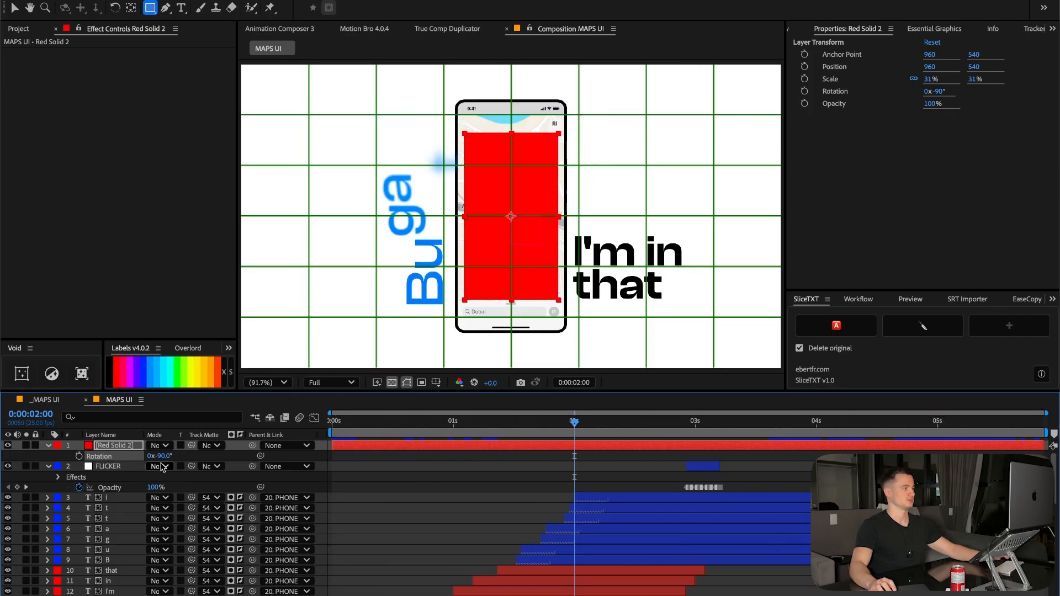
pyautogui.press('s')
pyautogui.moveTo(179, 456)
pyautogui.mouseDown()
pyautogui.moveTo(190, 455)
pyautogui.moveTo(142, 456)
pyautogui.moveTo(175, 456)
pyautogui.mouseUp()
pyautogui.click(152, 457)
pyautogui.press('super+z')
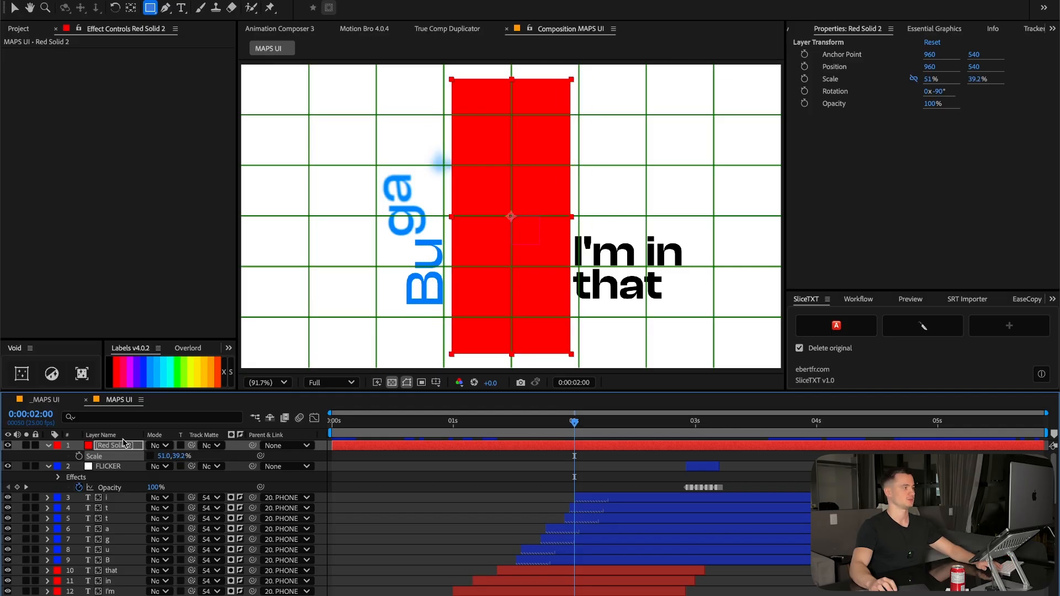
# Rename the red solid "screen matt" and place it beneath FLICKER as that layer's track matte.
pyautogui.click(123, 437)
pyautogui.click(124, 444)
pyautogui.press('Return')
pyautogui.write('scre')
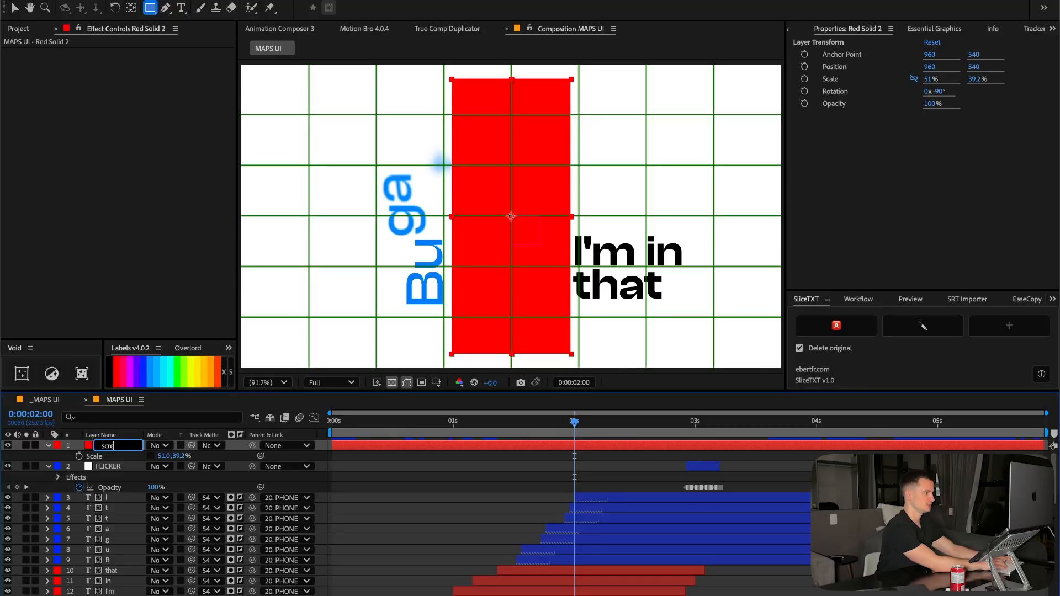
pyautogui.write('en matt')
pyautogui.press('Return')
pyautogui.hotkey('ctrl', '[')
pyautogui.moveTo(153, 478); pyautogui.dragTo(151, 476)
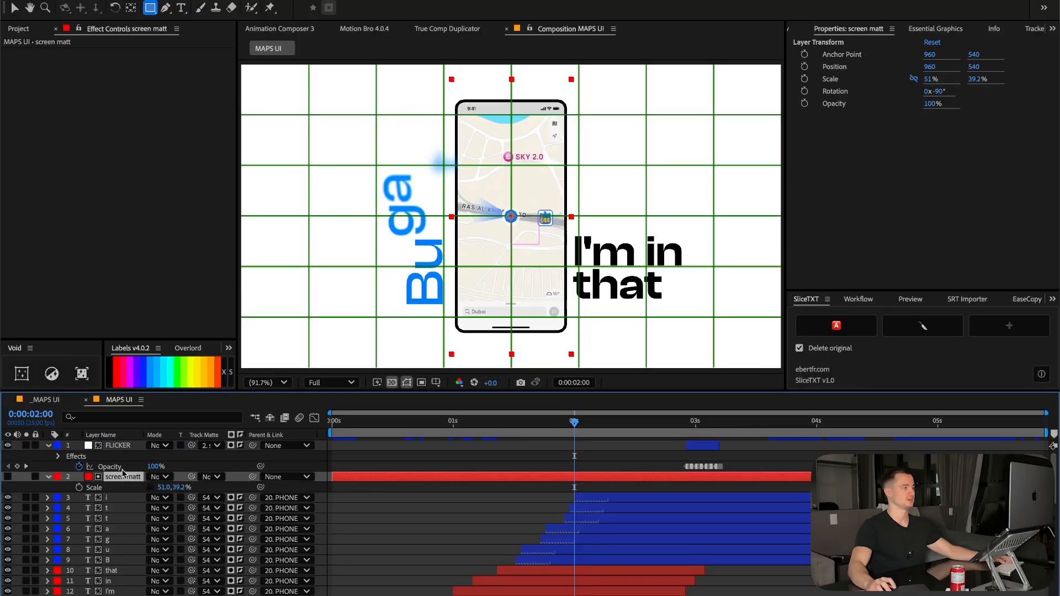
# Parent the screen matt layer to the PHONE layer, moving the playhead to 0:00:02:23 in the flicker section.
pyautogui.click(118, 446)
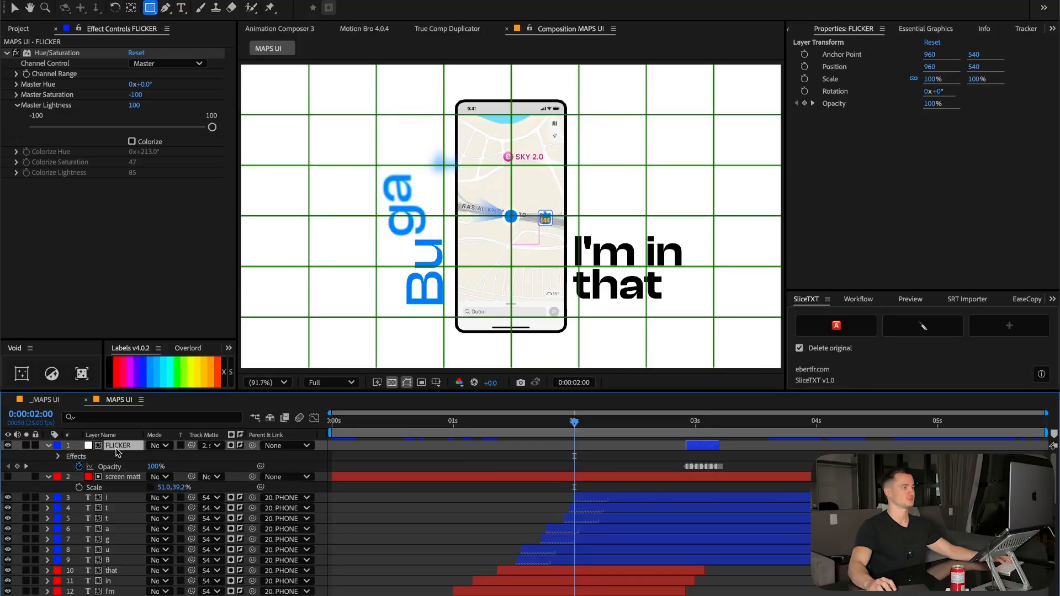
pyautogui.click(567, 476)
pyautogui.click(271, 477)
pyautogui.scroll(-1, 316, 537)
pyautogui.scroll(-3, 315, 537)
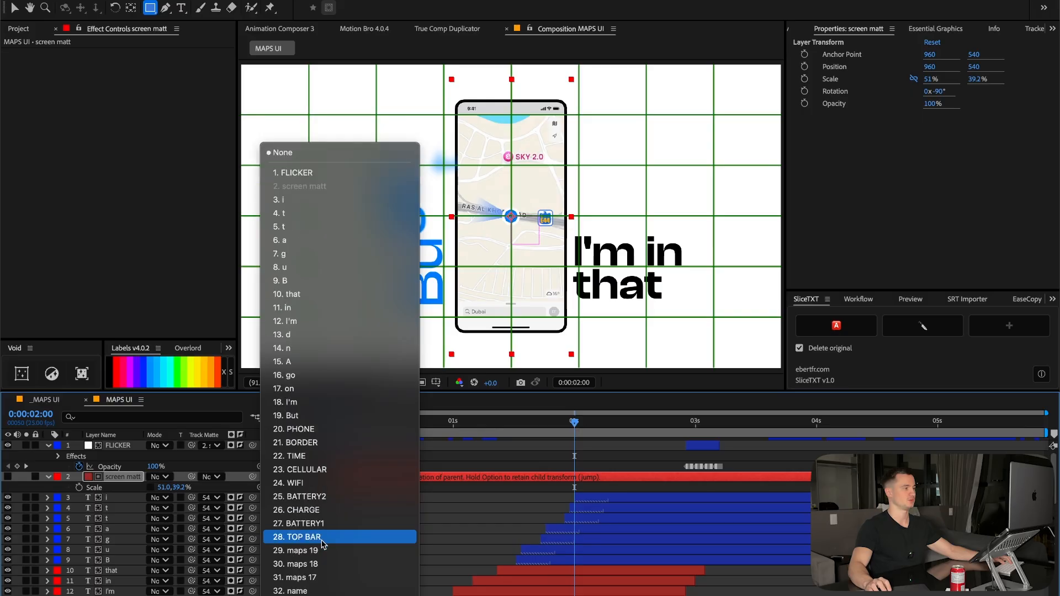
pyautogui.moveTo(553, 420); pyautogui.dragTo(586, 428)
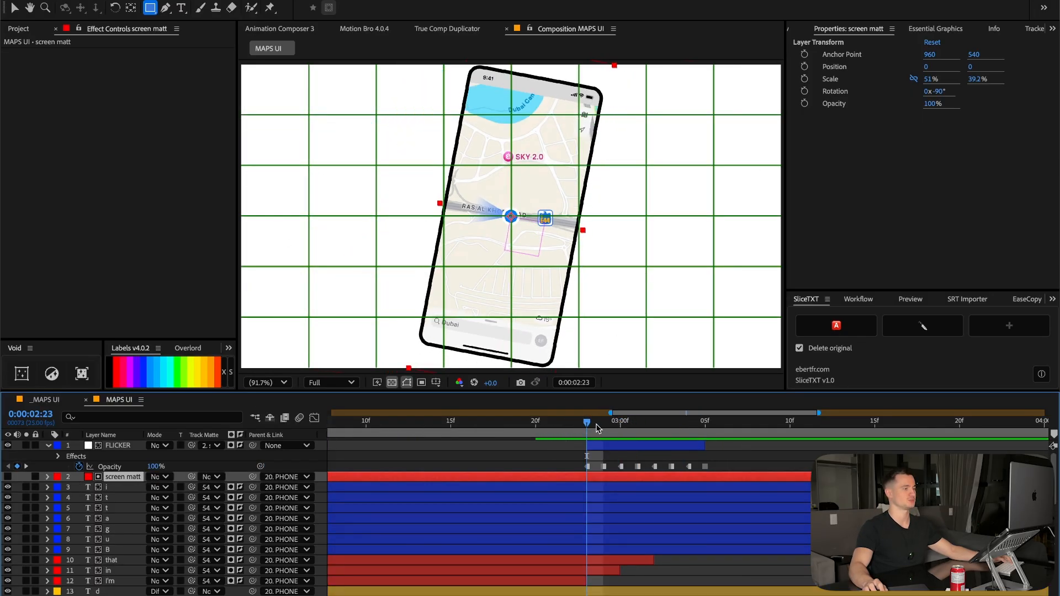
# Enlarge the screen matt to 51% by 139.2% at 0:00:02:23 and shift its X position.
pyautogui.press('s')
pyautogui.moveTo(164, 487); pyautogui.dragTo(173, 487)
pyautogui.hotkey('ctrl', 'z')
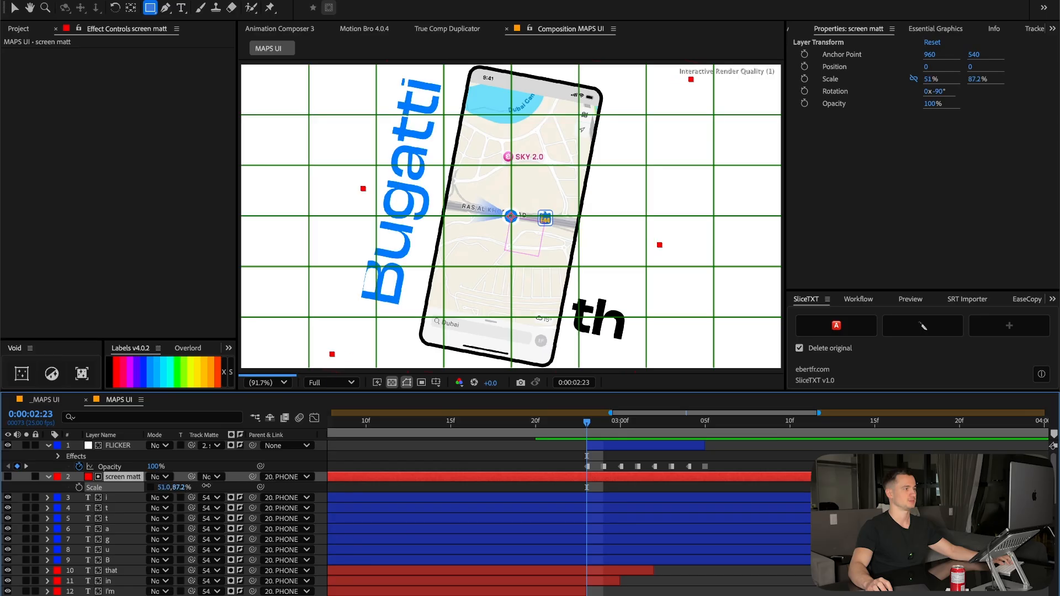
pyautogui.press('p')
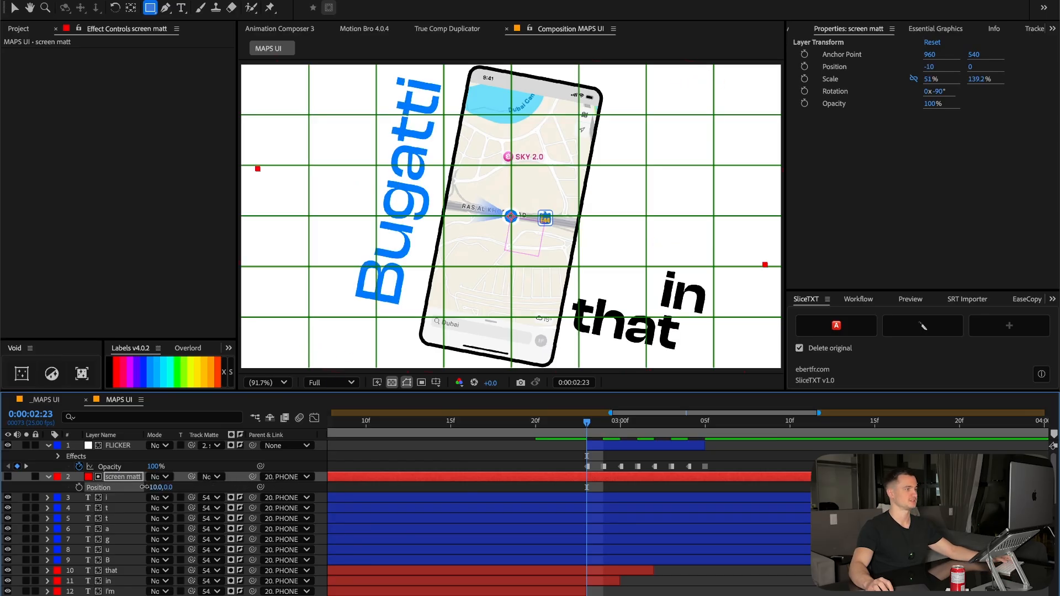
pyautogui.moveTo(144, 487); pyautogui.dragTo(19, 499)
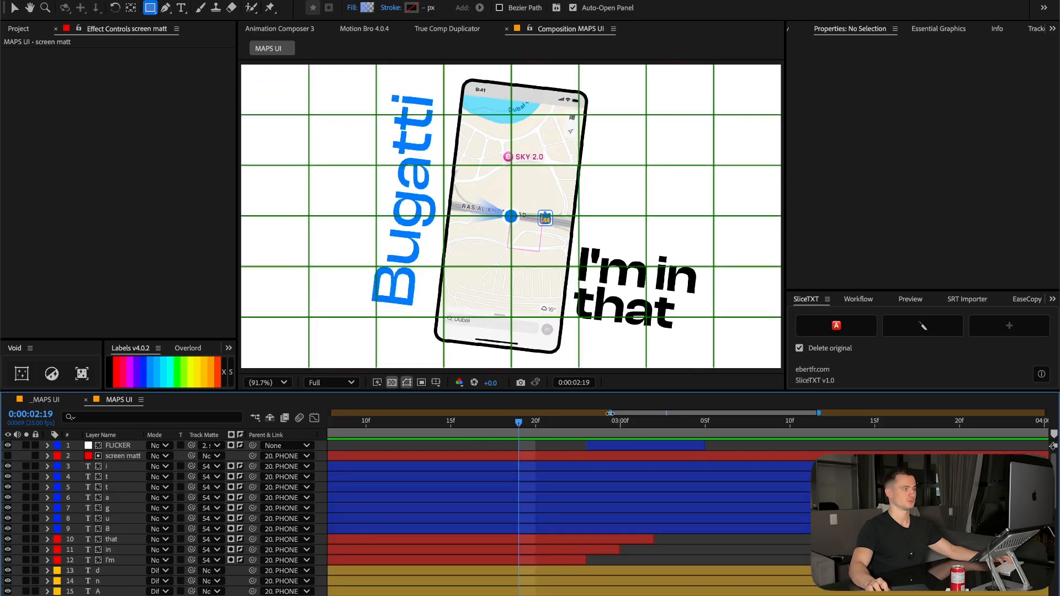
# Preview the whole animation from its start and empty all cached frames.
pyautogui.moveTo(817, 414); pyautogui.dragTo(1046, 414)
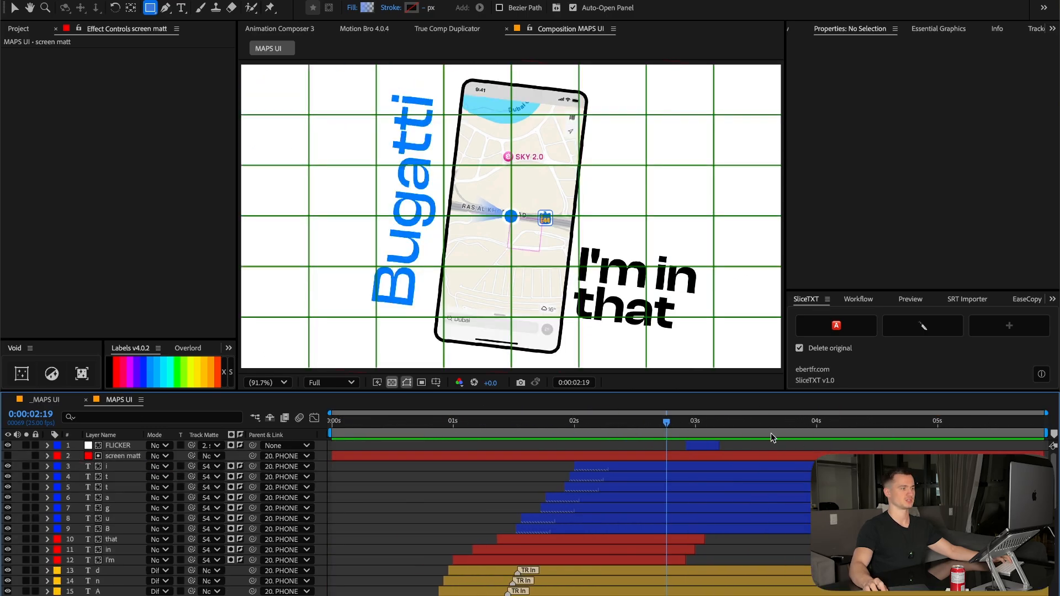
pyautogui.moveTo(666, 422); pyautogui.dragTo(127, 419)
pyautogui.press('space')
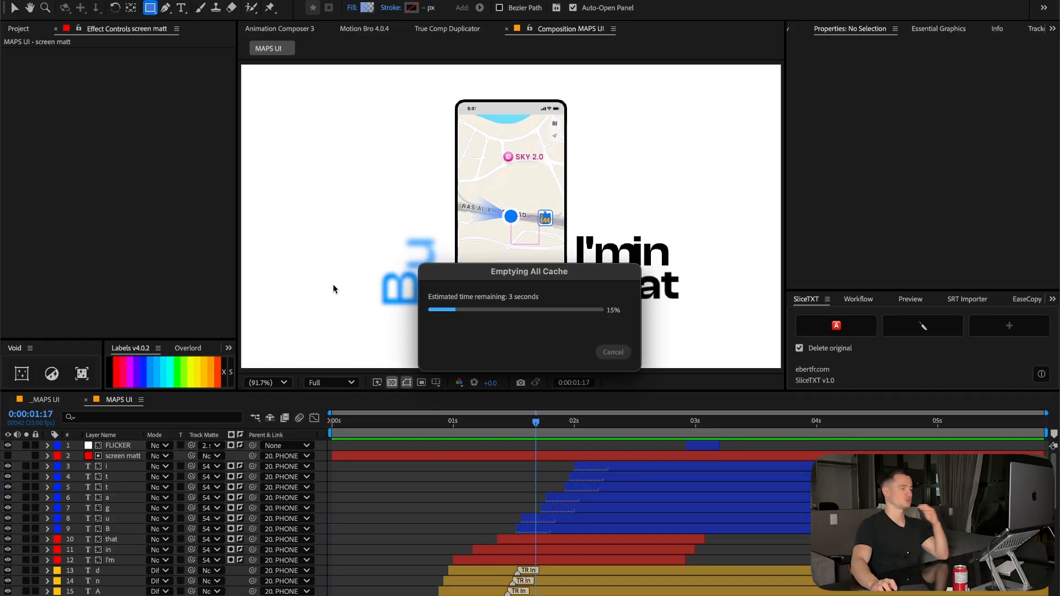
# Examine the dubai-map.jpg layer at 0:00:04:14 and the BALL layer's keyframes at 0:00:02:09.
pyautogui.moveTo(586, 425); pyautogui.dragTo(883, 431)
pyautogui.scroll(-10, 347, 568)
pyautogui.click(164, 593)
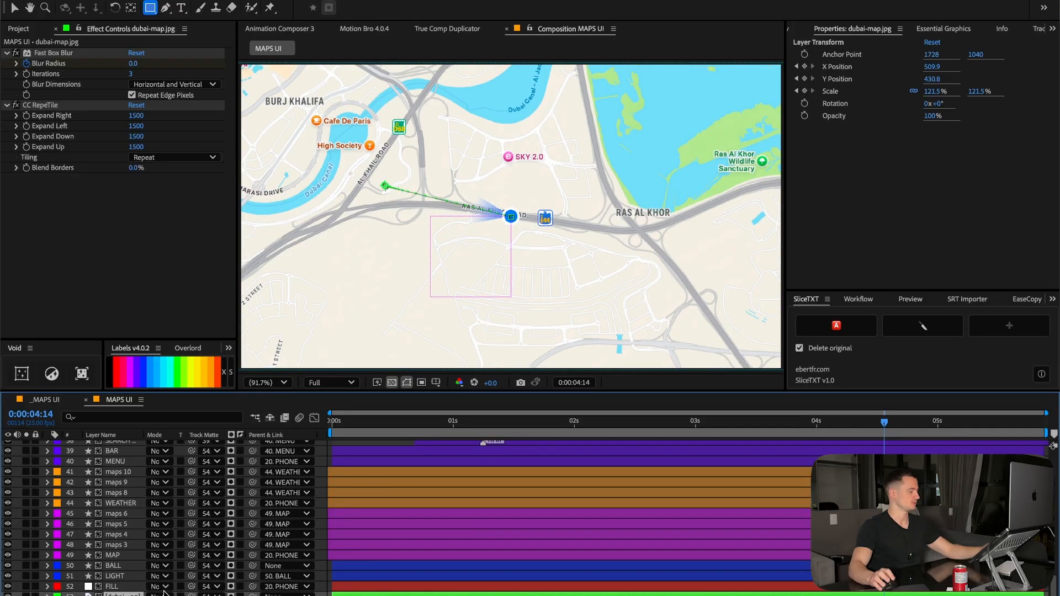
pyautogui.scroll(10, 128, 591)
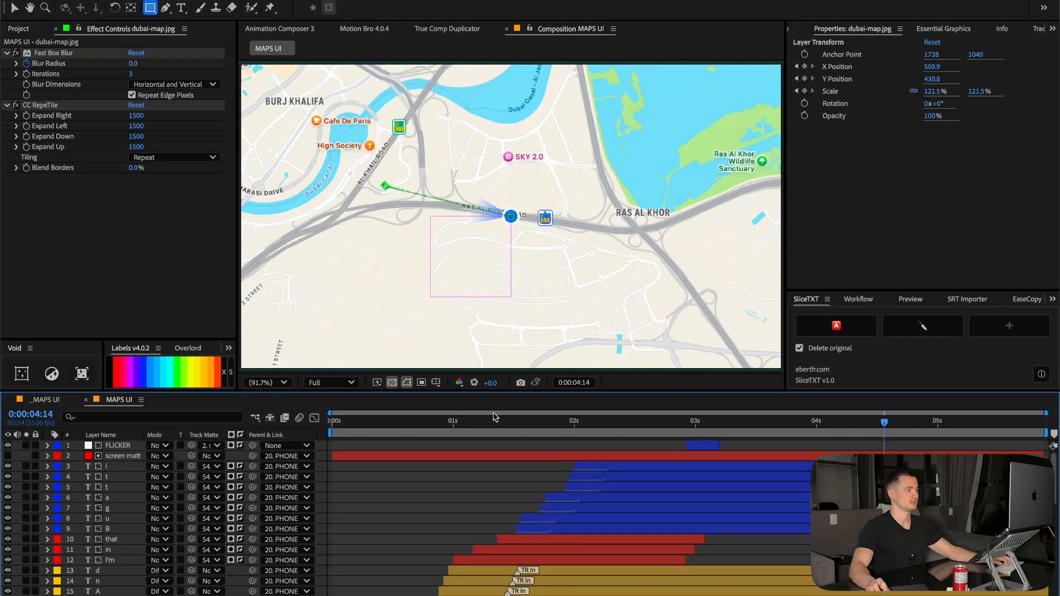
pyautogui.click(617, 424)
pyautogui.scroll(-9, 119, 519)
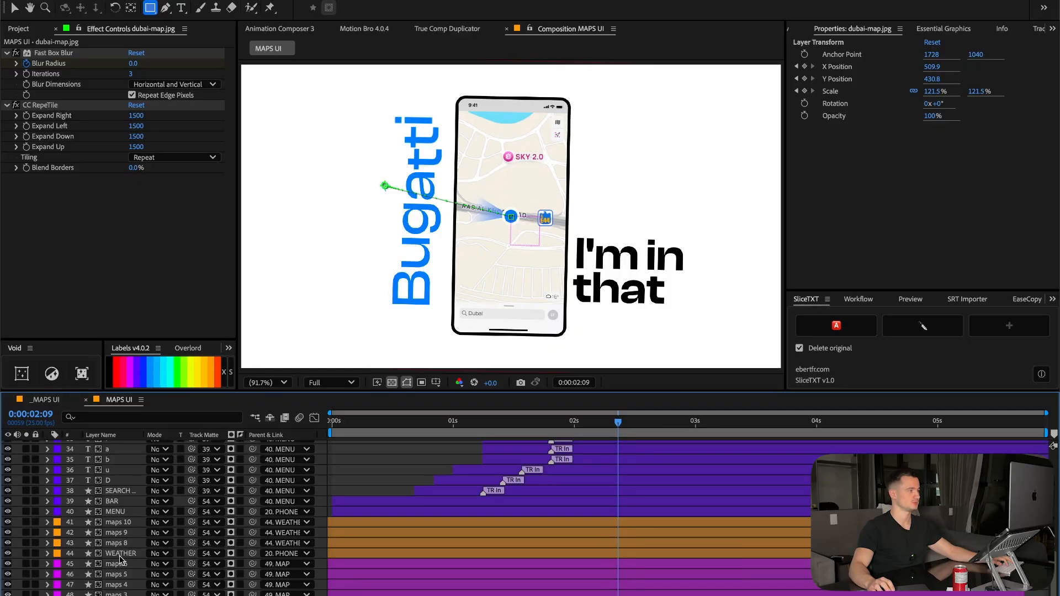
pyautogui.scroll(-3, 119, 555)
pyautogui.click(115, 513)
pyautogui.press('u')
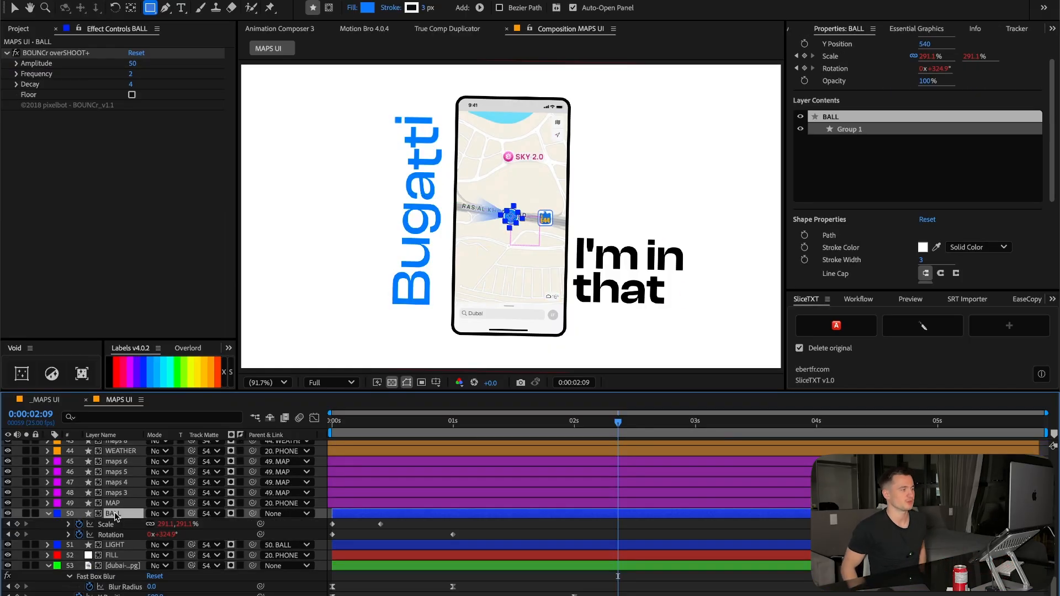
# Inspect the blue ball, the "AND" letters and the "Bugatti" letter layers at 0:00:01:09 in a close-up view.
pyautogui.moveTo(617, 422); pyautogui.dragTo(502, 391)
pyautogui.scroll(2, 507, 243)
pyautogui.click(14, 7)
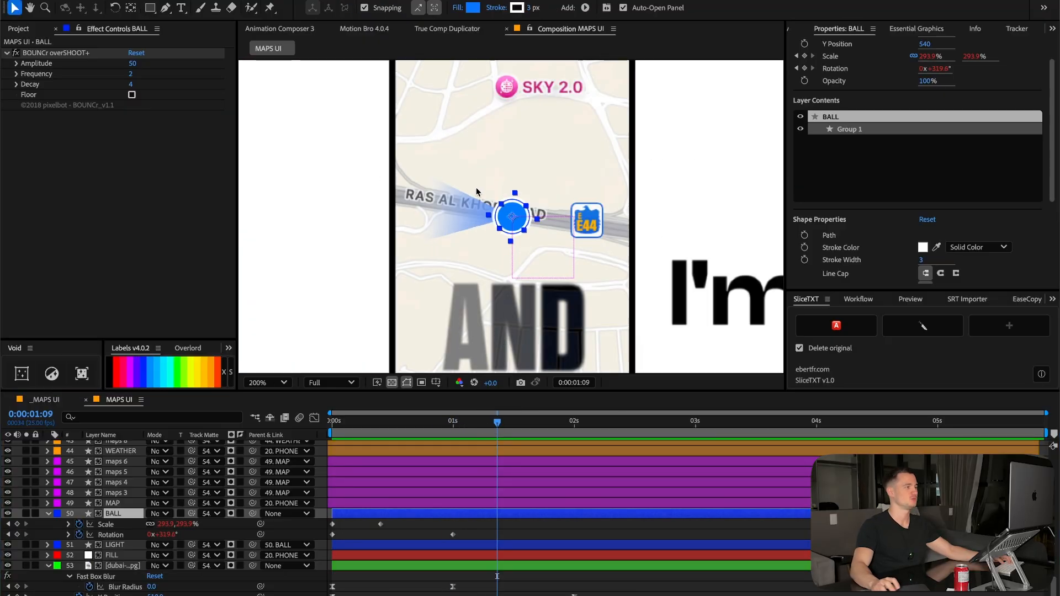
pyautogui.moveTo(478, 232); pyautogui.dragTo(495, 67)
pyautogui.click(523, 538)
pyautogui.scroll(3, 396, 548)
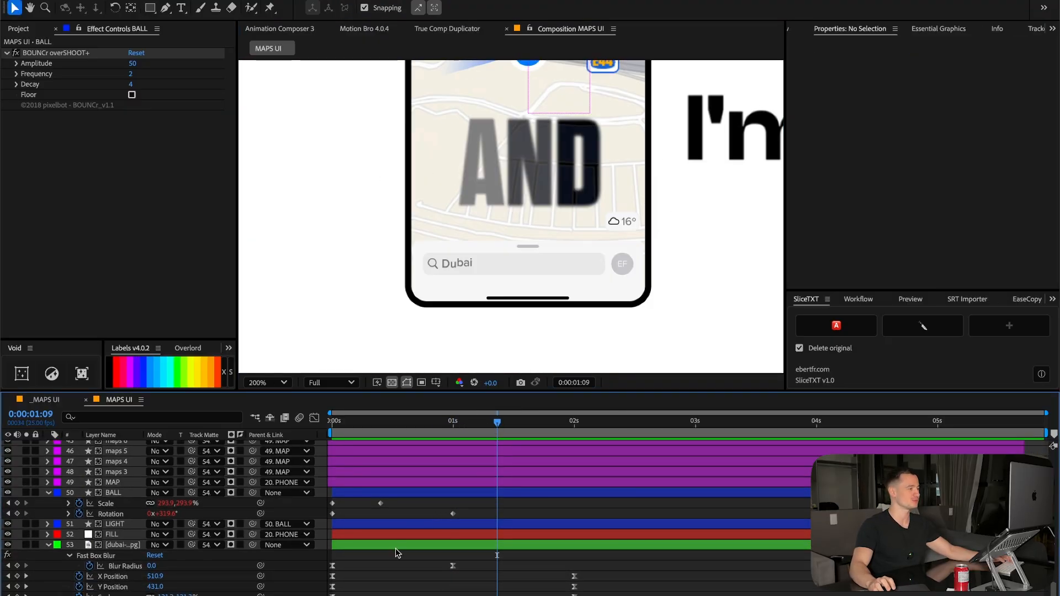
pyautogui.scroll(8, 391, 547)
pyautogui.scroll(2, 392, 546)
pyautogui.click(530, 512)
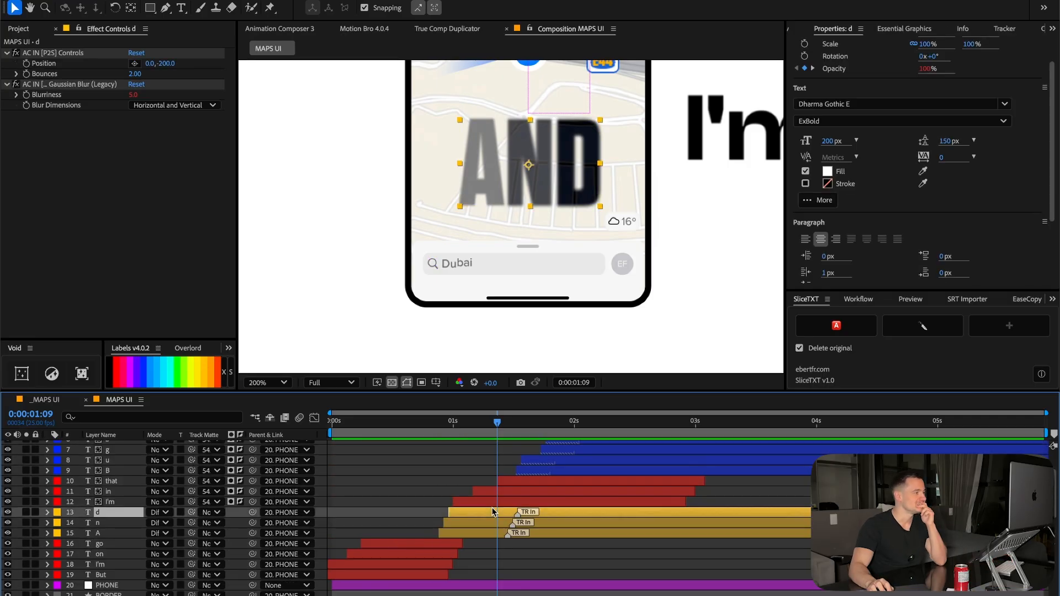
pyautogui.scroll(3, 529, 512)
pyautogui.click(560, 516)
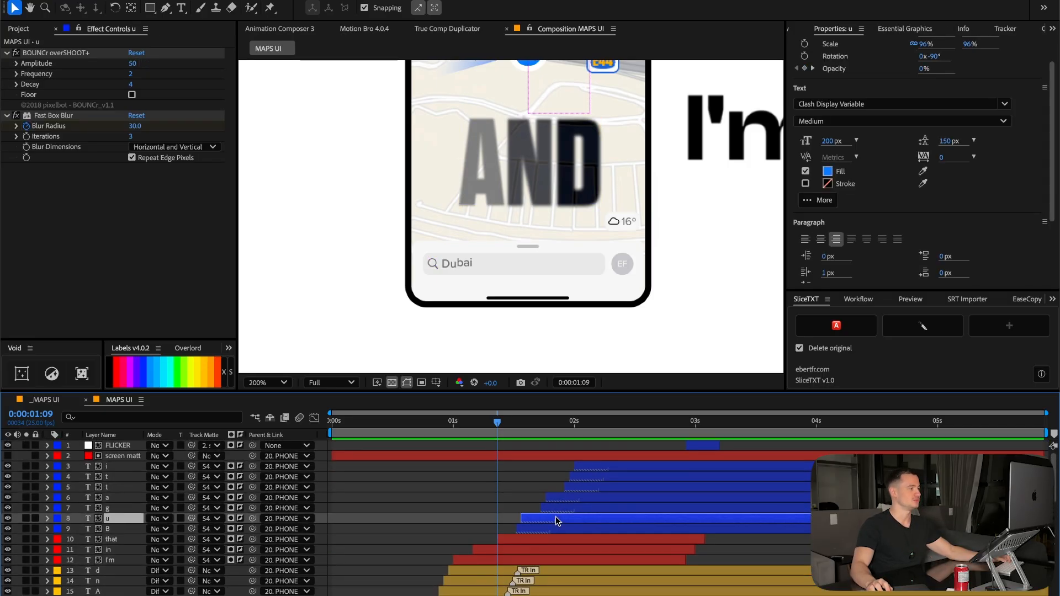
# Align the five "Dubai" search letter layers to start at 0:00:00:21, and stagger them evenly from D to i.
pyautogui.scroll(-10, 500, 508)
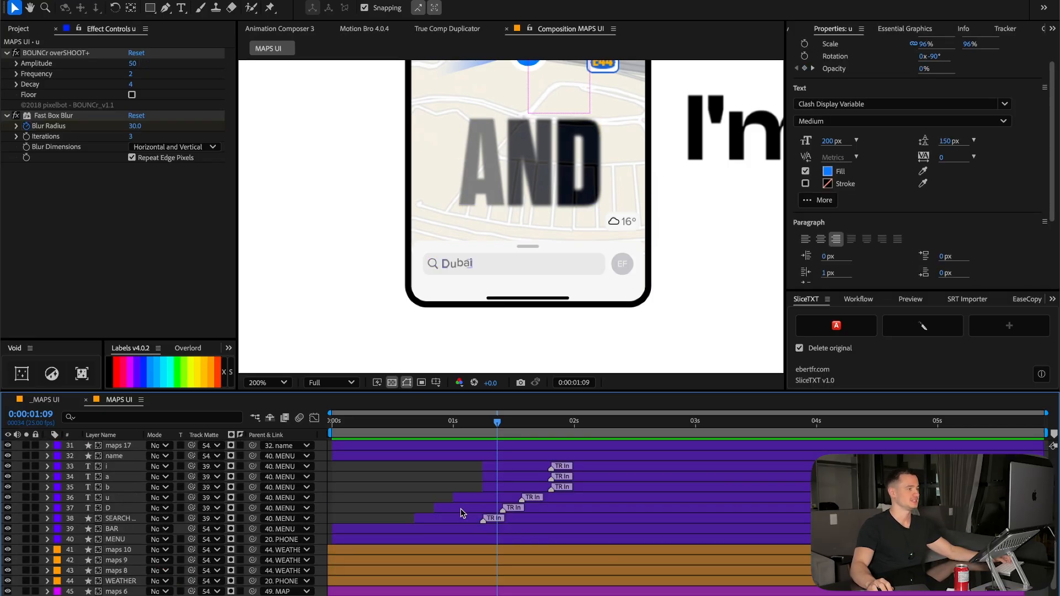
pyautogui.click(461, 508)
pyautogui.click(469, 498)
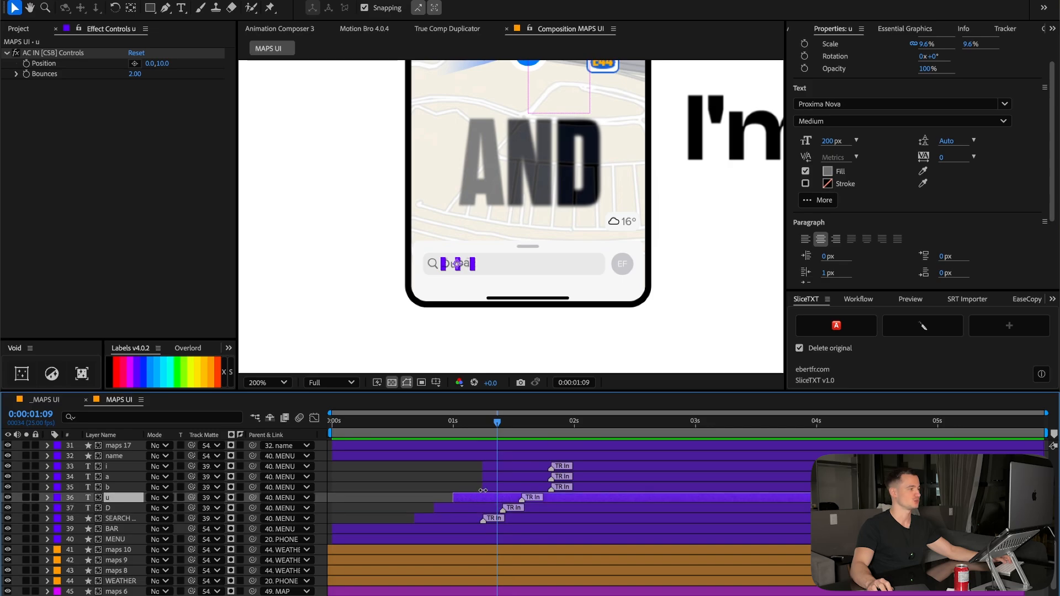
pyautogui.click(460, 519)
pyautogui.moveTo(484, 489); pyautogui.dragTo(445, 490)
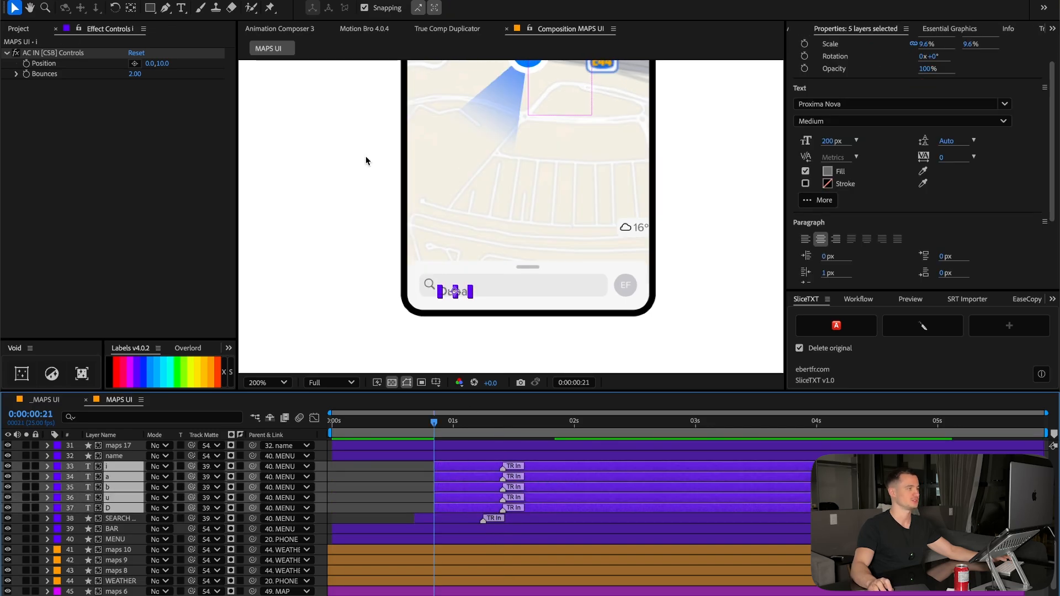
pyautogui.click(295, 30)
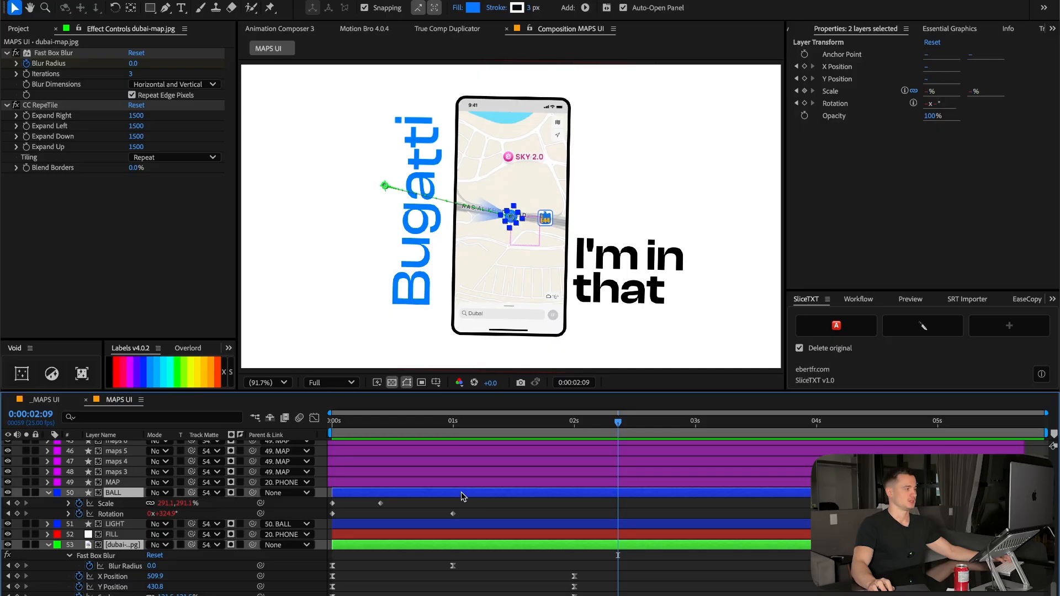
# Save the project.
pyautogui.scroll(10, 461, 492)
pyautogui.hotkey('ctrl', 's')
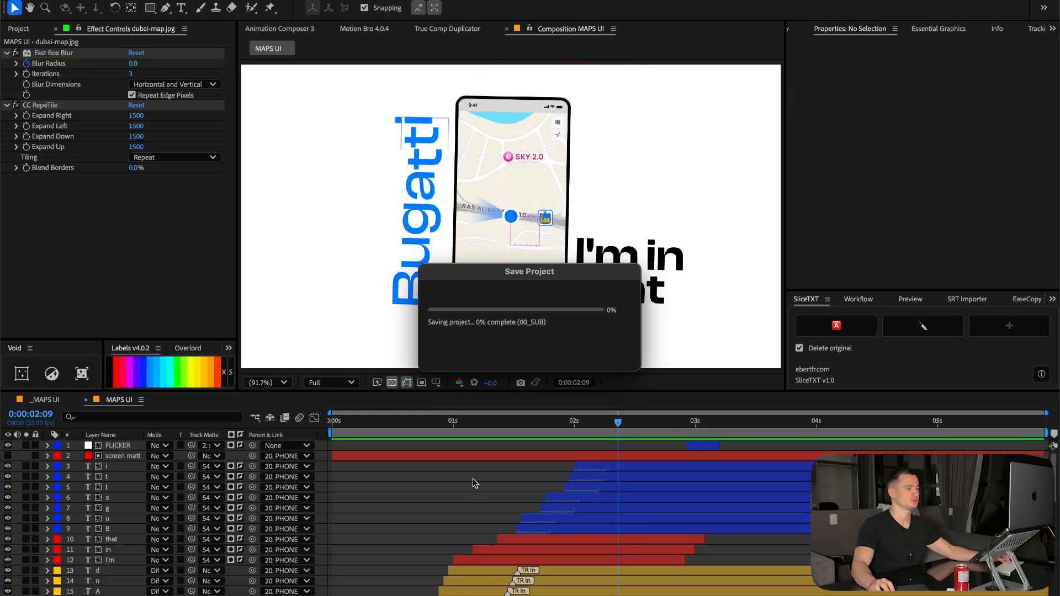
pyautogui.click(473, 478)
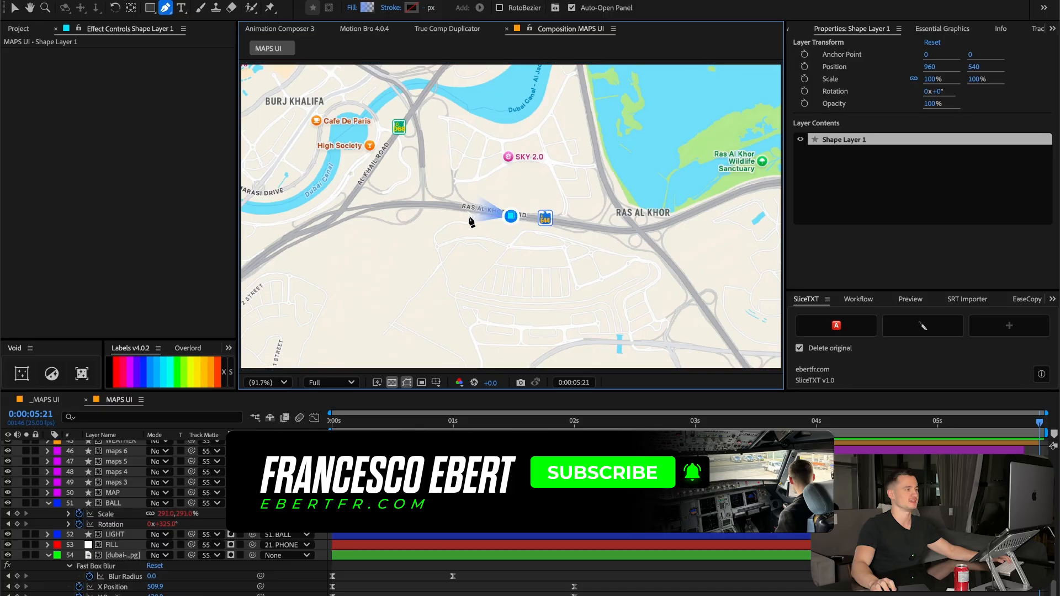
pyautogui.click(424, 202)
pyautogui.click(412, 106)
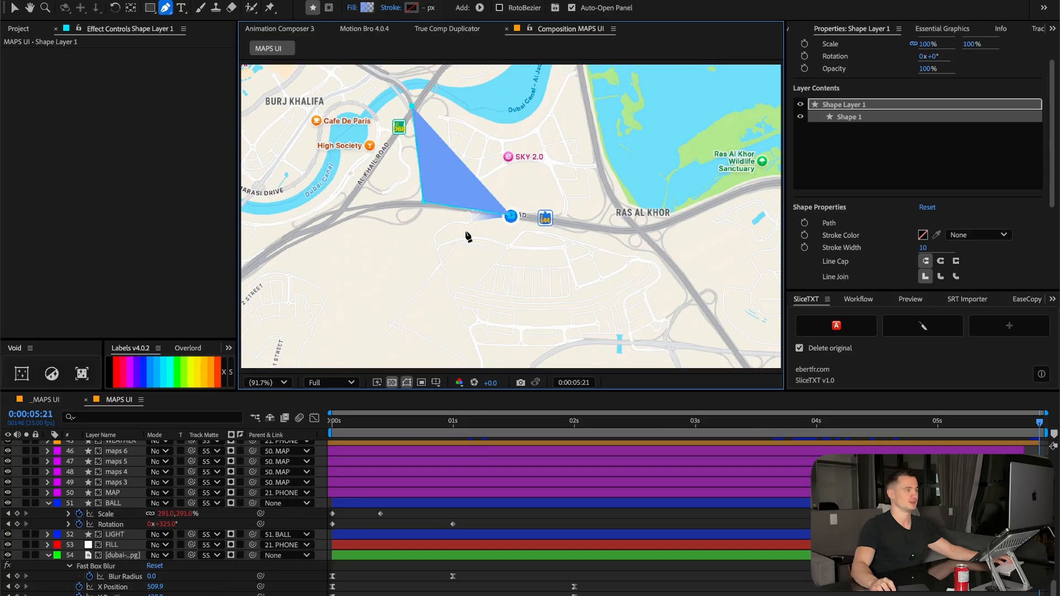
pyautogui.hotkey('ctrl', 'z')
pyautogui.click(652, 576)
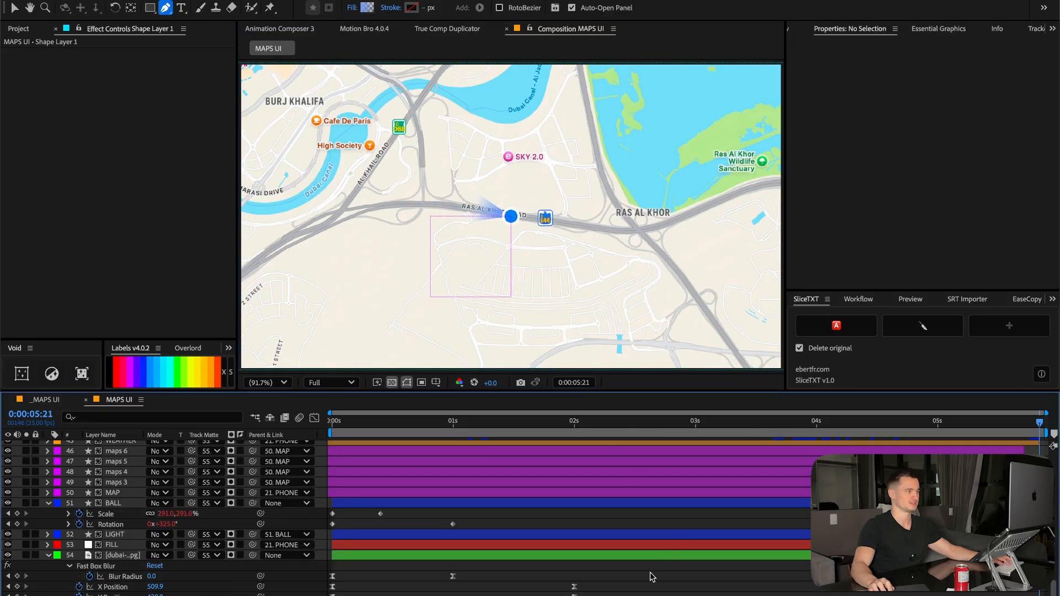
pyautogui.scroll(15, 380, 555)
pyautogui.click(117, 446)
pyautogui.press('Delete')
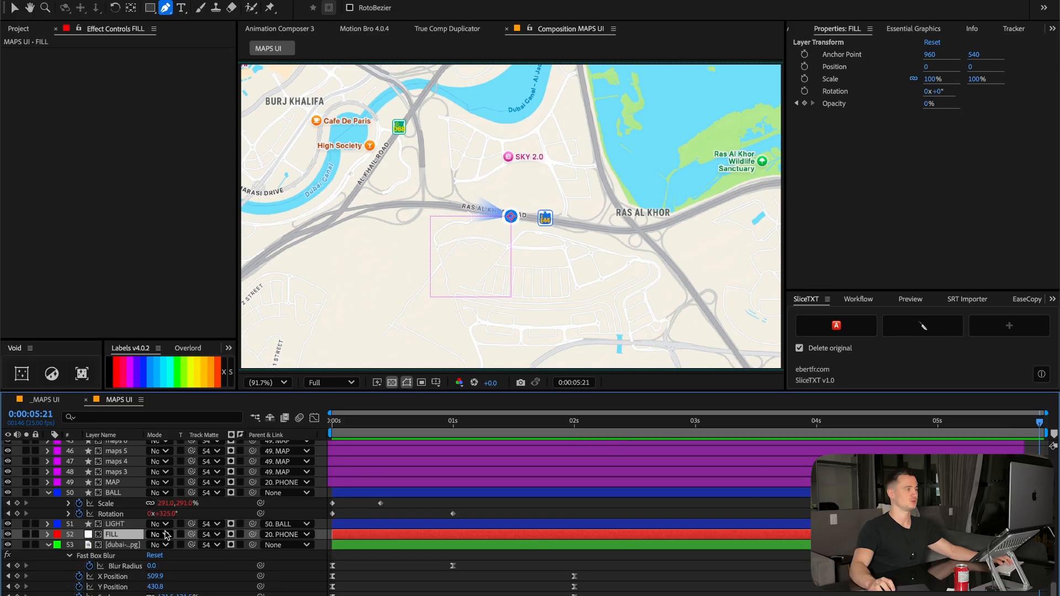
# Try to move the dubai-map.jpg layer to position 1040.1, 979.9 at 0:00:05:21 as a position keyframe.
pyautogui.click(125, 545)
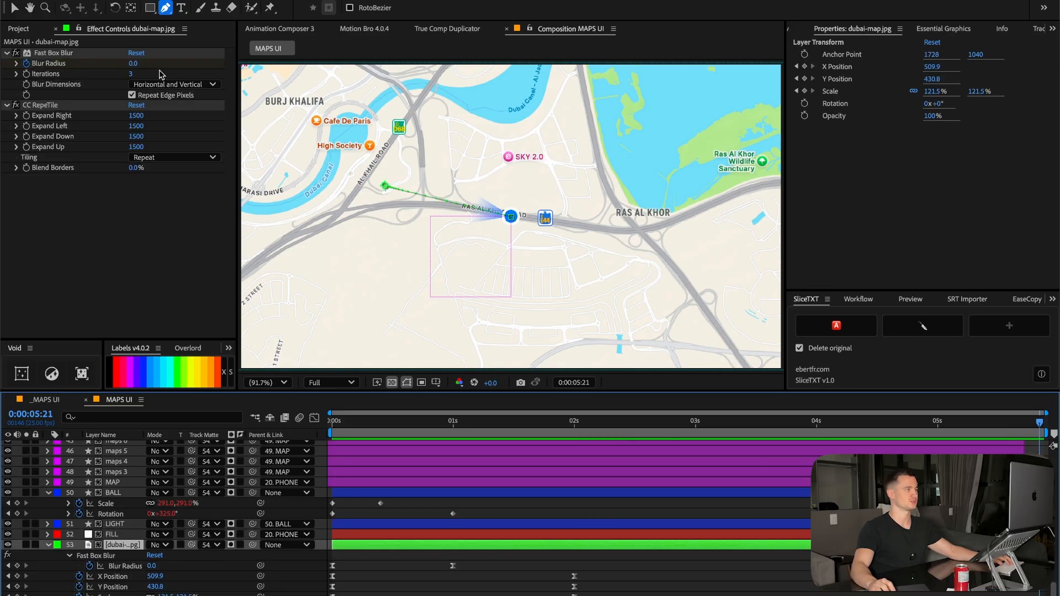
pyautogui.press('v')
pyautogui.click(119, 576)
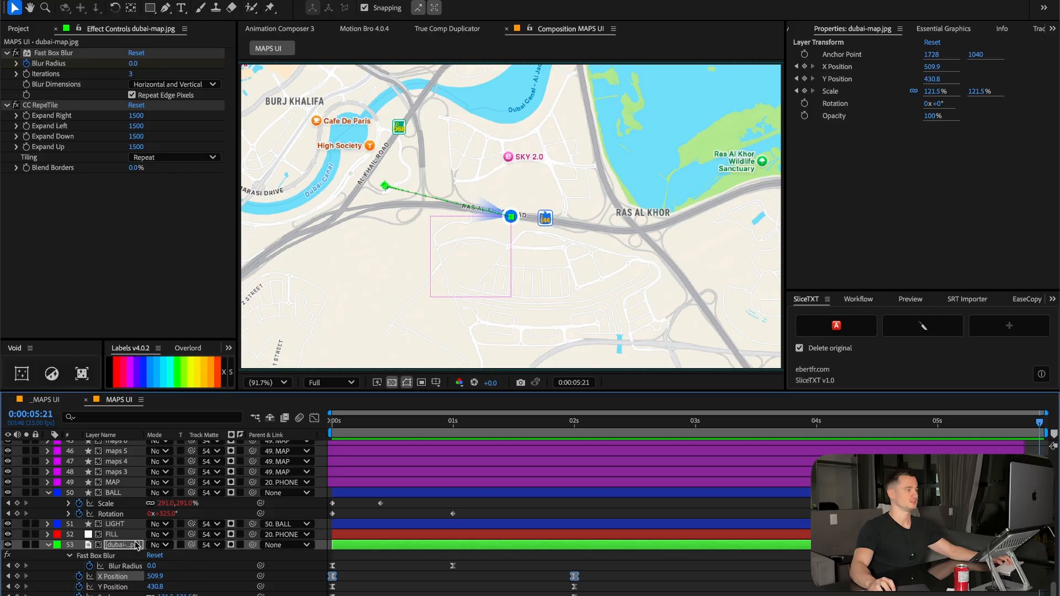
pyautogui.moveTo(554, 177); pyautogui.dragTo(705, 336)
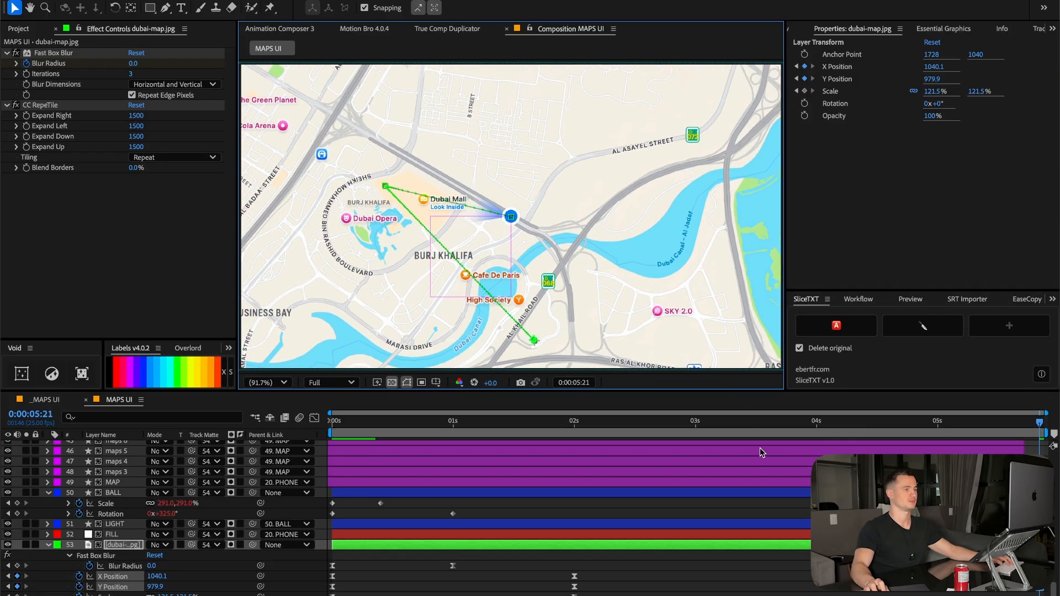
# Try a further map movement with position keyframes at 0:00:03:22 and preview it.
pyautogui.moveTo(839, 428); pyautogui.dragTo(801, 428)
pyautogui.moveTo(564, 280); pyautogui.dragTo(575, 232)
pyautogui.press('space')
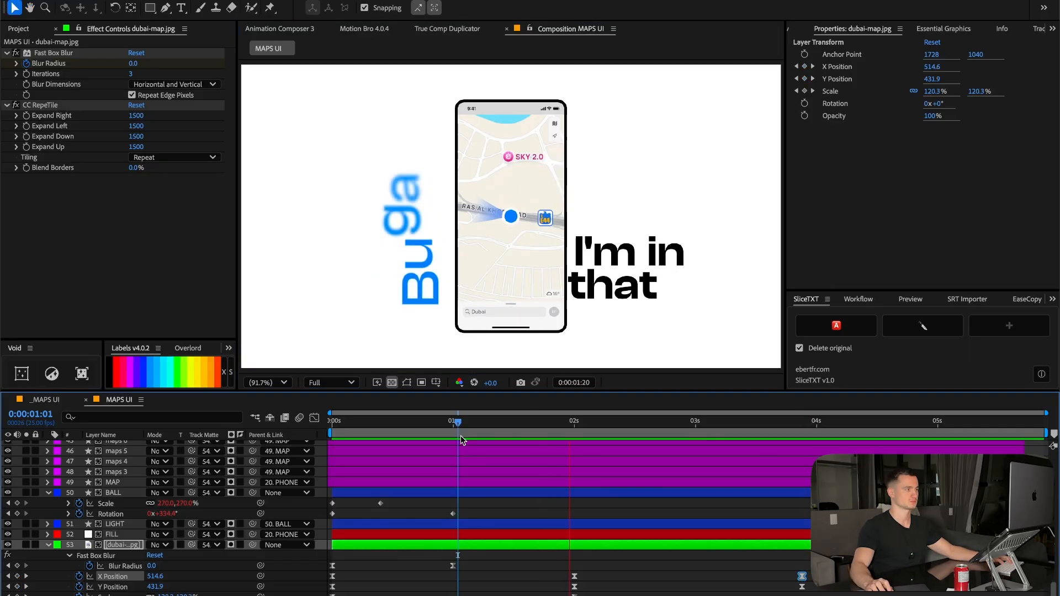
pyautogui.press('space')
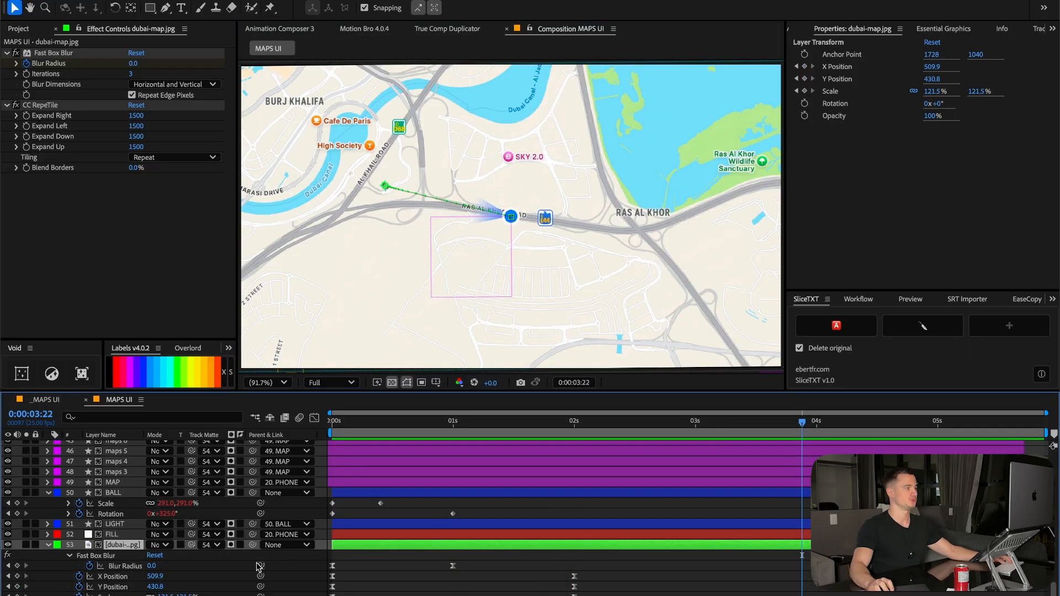
# Add a null object to the MAPS UI composition with the playhead at 0:00:02:00.
pyautogui.click(575, 426)
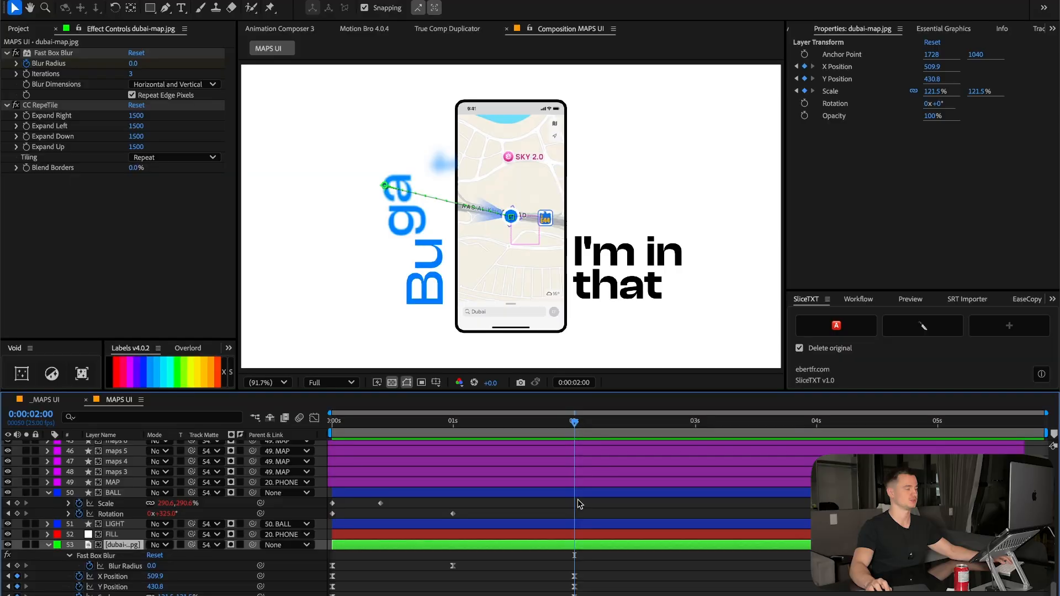
pyautogui.scroll(2, 577, 499)
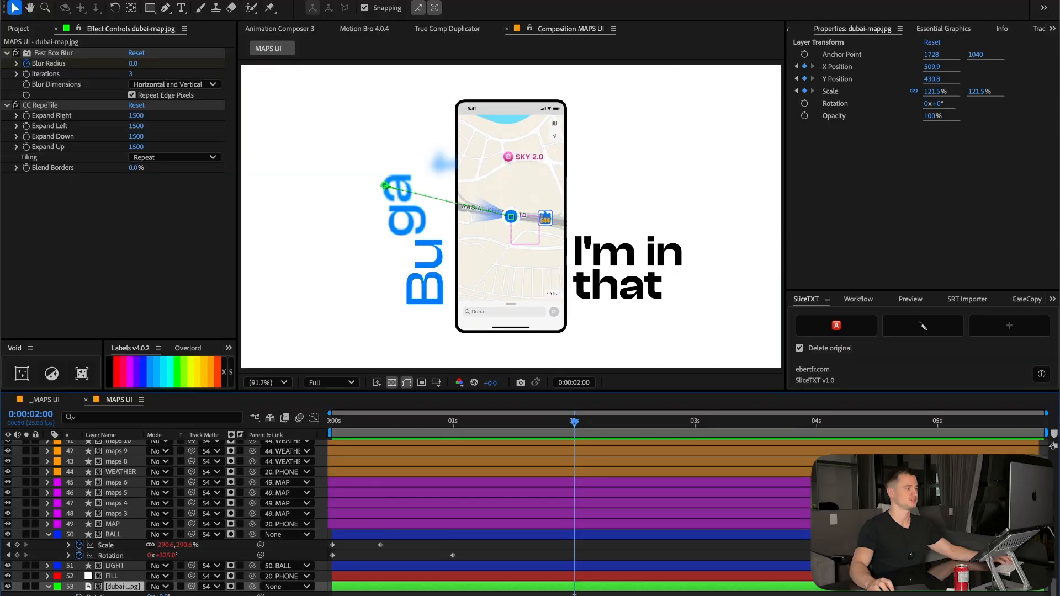
pyautogui.click(149, 594)
pyautogui.rightClick(215, 593)
pyautogui.moveTo(313, 480)
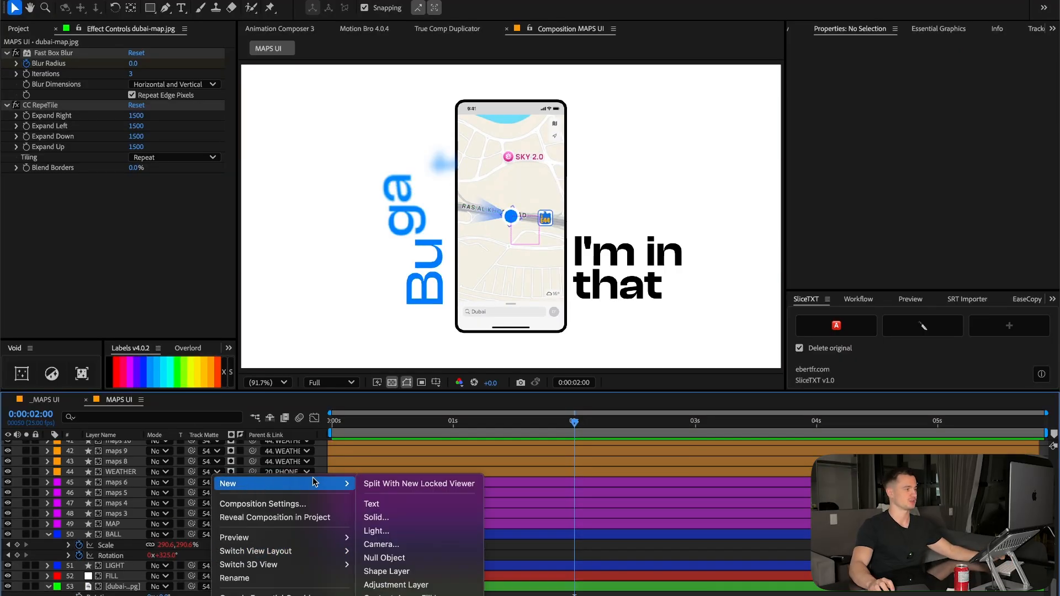
pyautogui.click(437, 556)
# Place the new null directly above the dubai-map.jpg layer, rename it ROT and give it a green label.
pyautogui.scroll(-10, 552, 518)
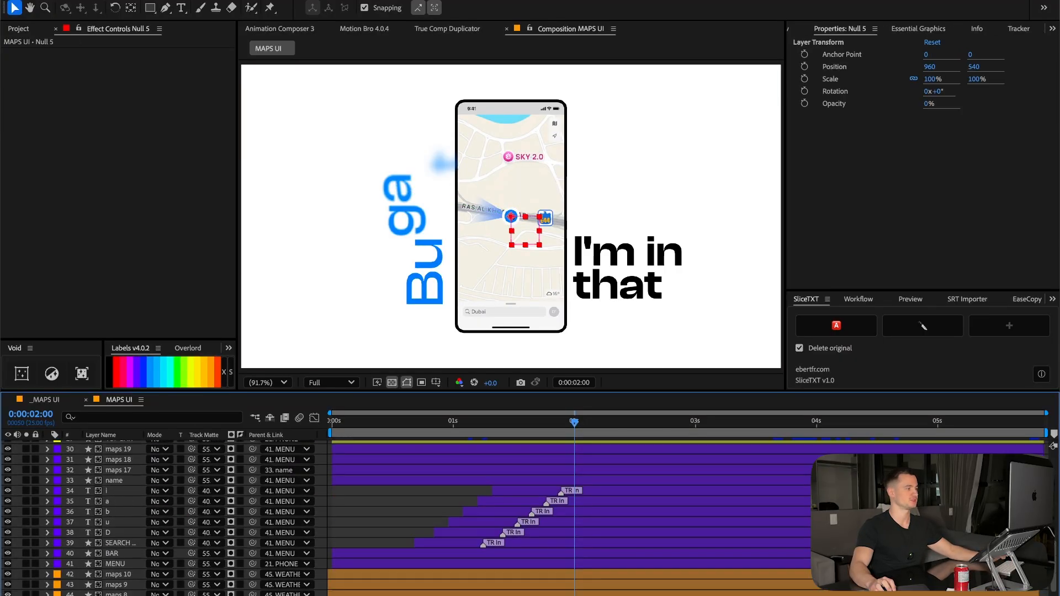
pyautogui.scroll(-5, 112, 552)
pyautogui.press('Return')
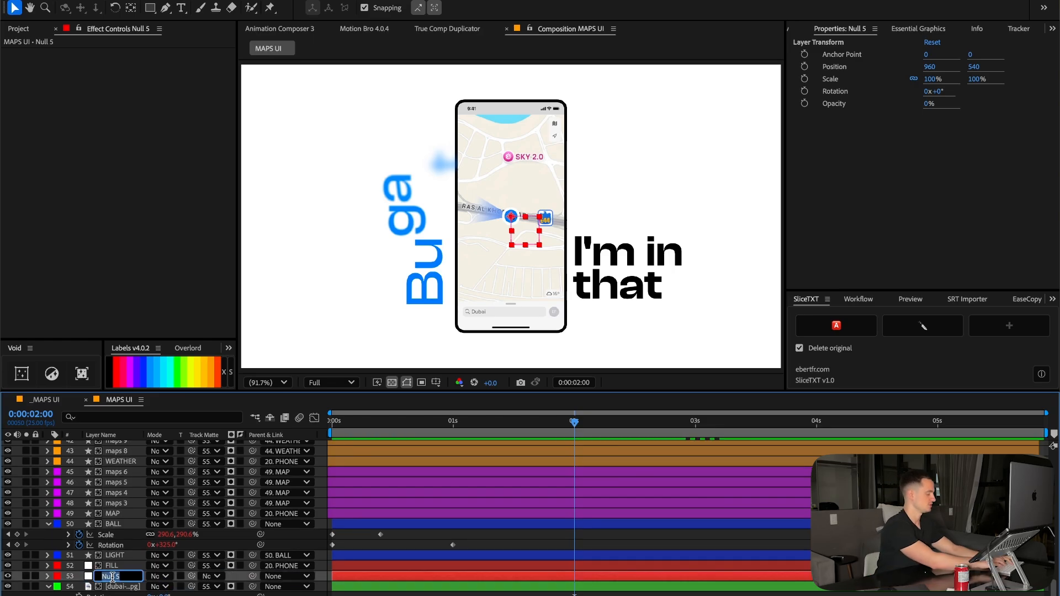
pyautogui.write('ROT')
pyautogui.press('Return')
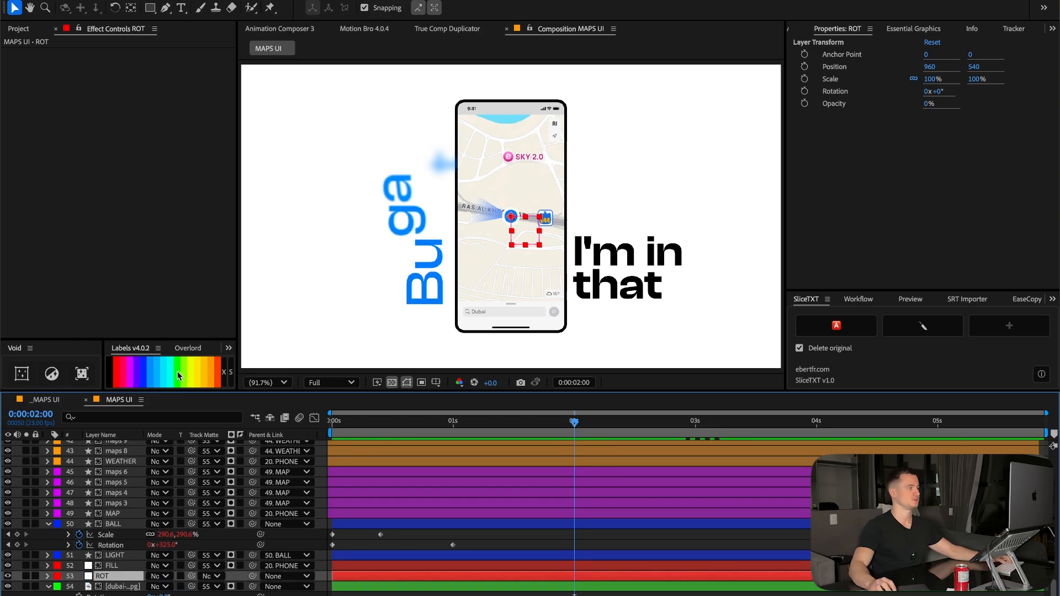
pyautogui.click(177, 371)
# Parent the dubai-map.jpg layer to ROT and add a starting rotation keyframe to ROT at 0:00:01:13.
pyautogui.click(164, 588)
pyautogui.moveTo(186, 586); pyautogui.dragTo(110, 576)
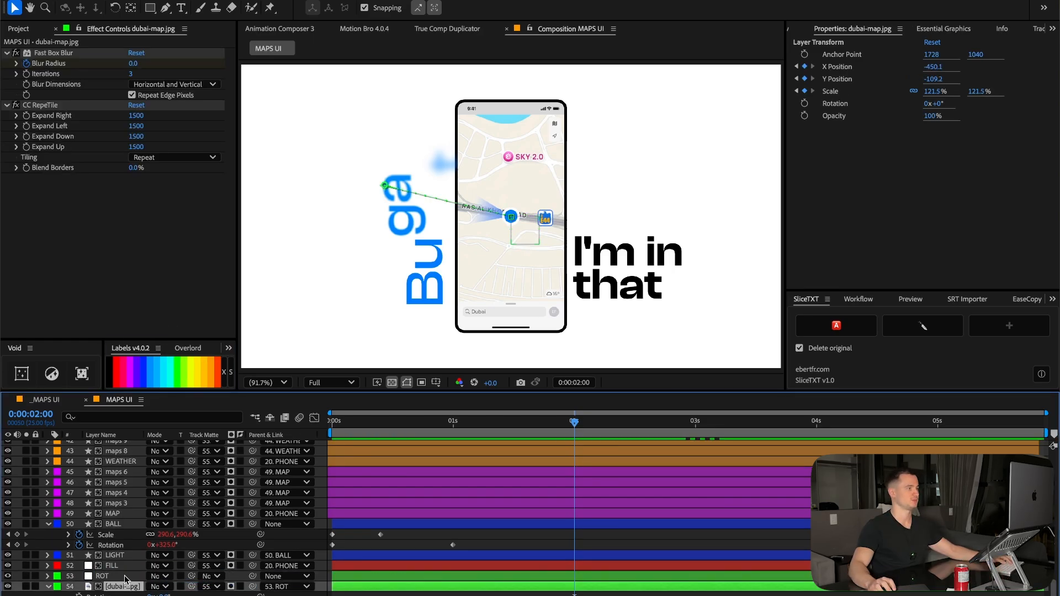
pyautogui.click(572, 575)
pyautogui.hotkey('alt', 'shift', 'r')
pyautogui.moveTo(514, 588); pyautogui.dragTo(517, 589)
pyautogui.press('k')
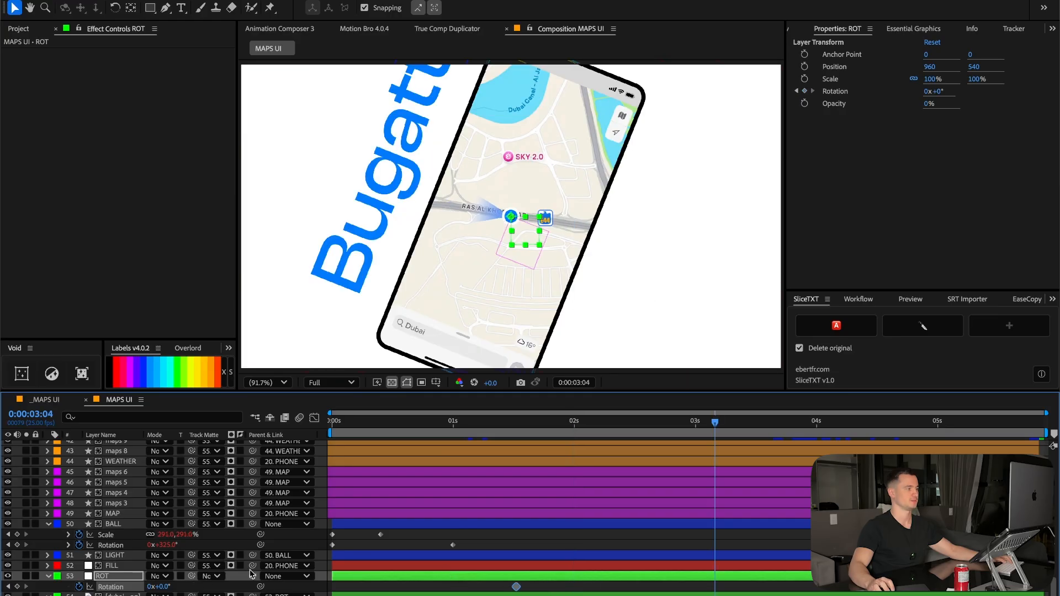
# Set ROT's rotation to 81° at 0:00:03:04 and check the road's alignment against the composition grid.
pyautogui.moveTo(169, 588)
pyautogui.mouseDown()
pyautogui.moveTo(217, 584)
pyautogui.moveTo(162, 585)
pyautogui.mouseUp()
pyautogui.click(436, 382)
pyautogui.click(450, 421)
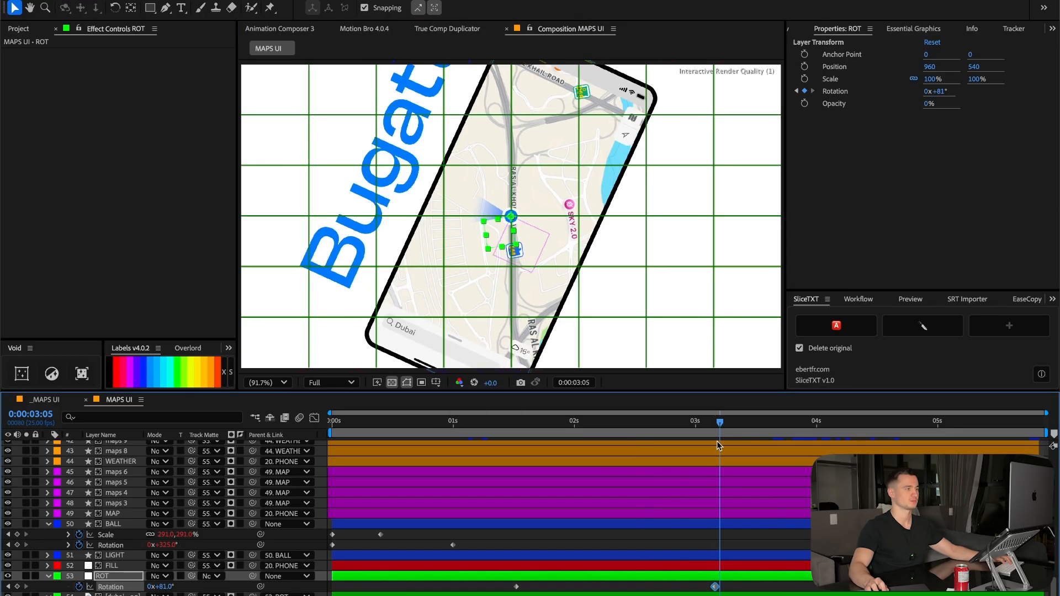
pyautogui.moveTo(715, 440); pyautogui.dragTo(516, 461)
# Parent the BALL layer to the ROT null and check the shared rotation.
pyautogui.click(116, 524)
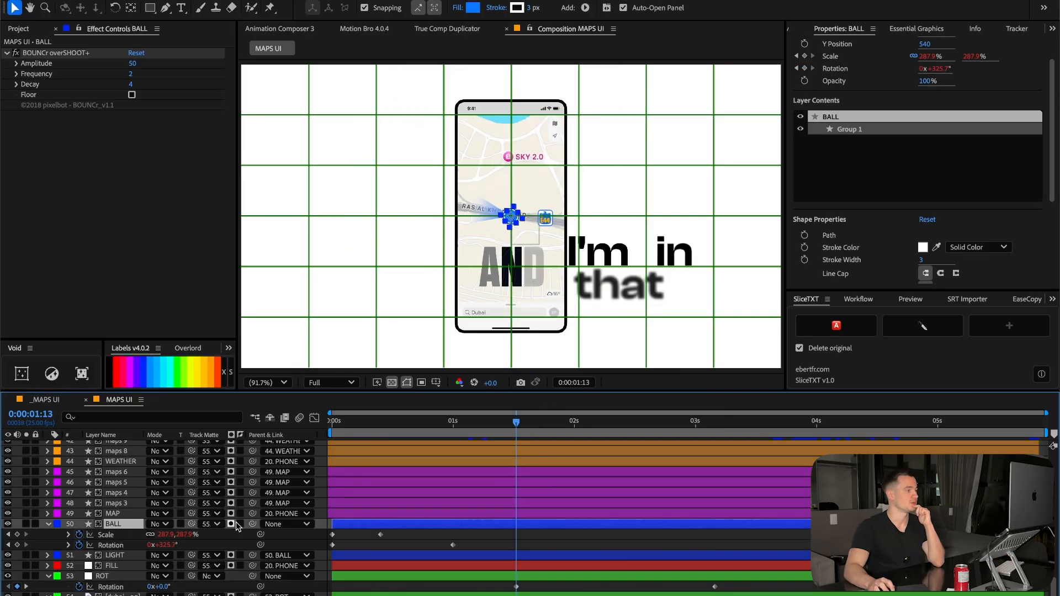
pyautogui.moveTo(253, 524); pyautogui.dragTo(110, 575)
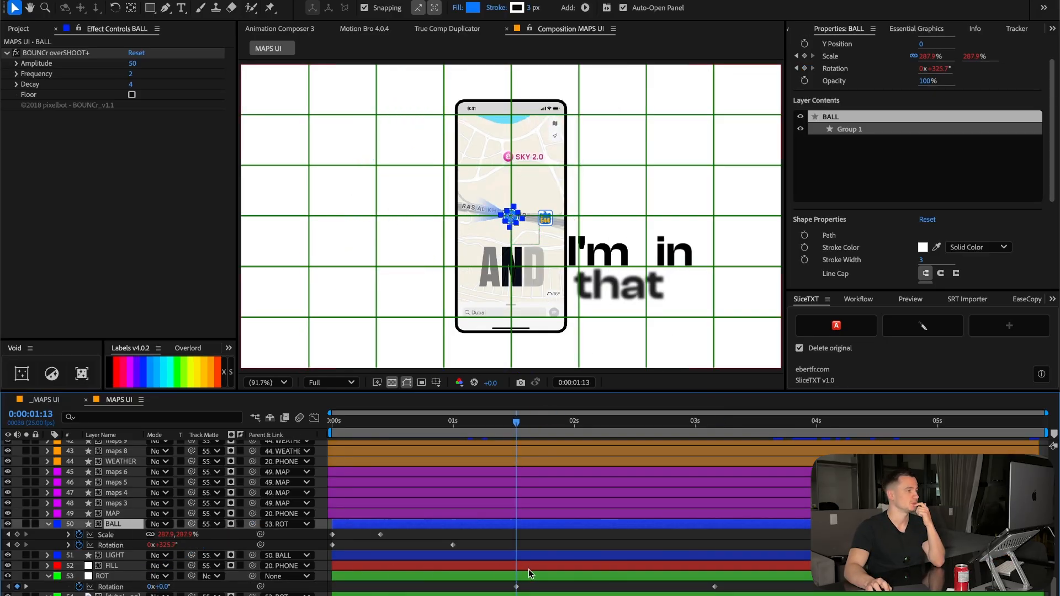
pyautogui.click(527, 575)
pyautogui.click(715, 438)
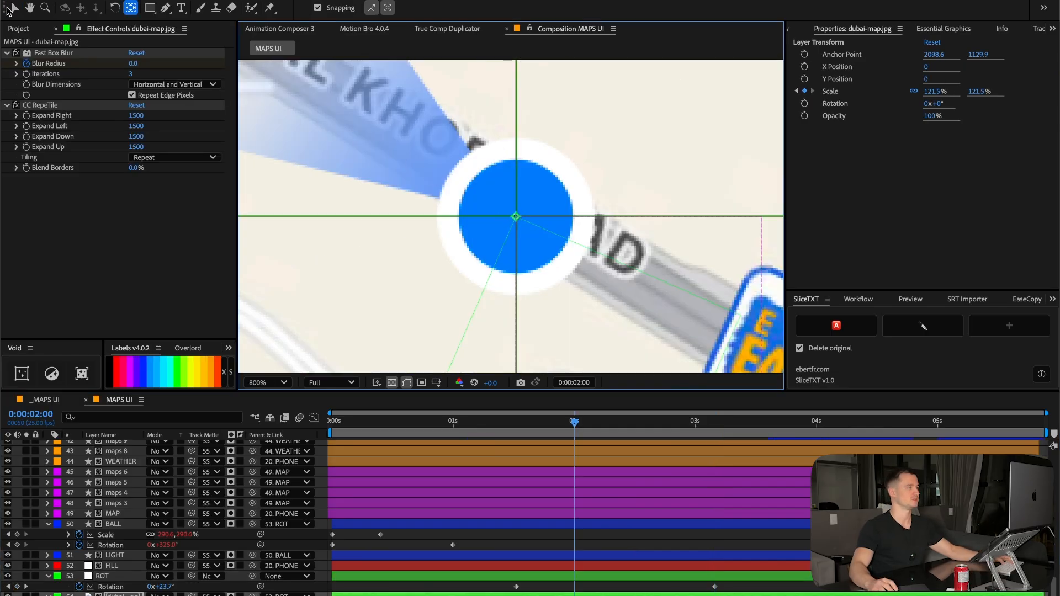
# Add starting X and Y position keyframes to the dubai-map.jpg layer at 0:00:01:13.
pyautogui.click(10, 9)
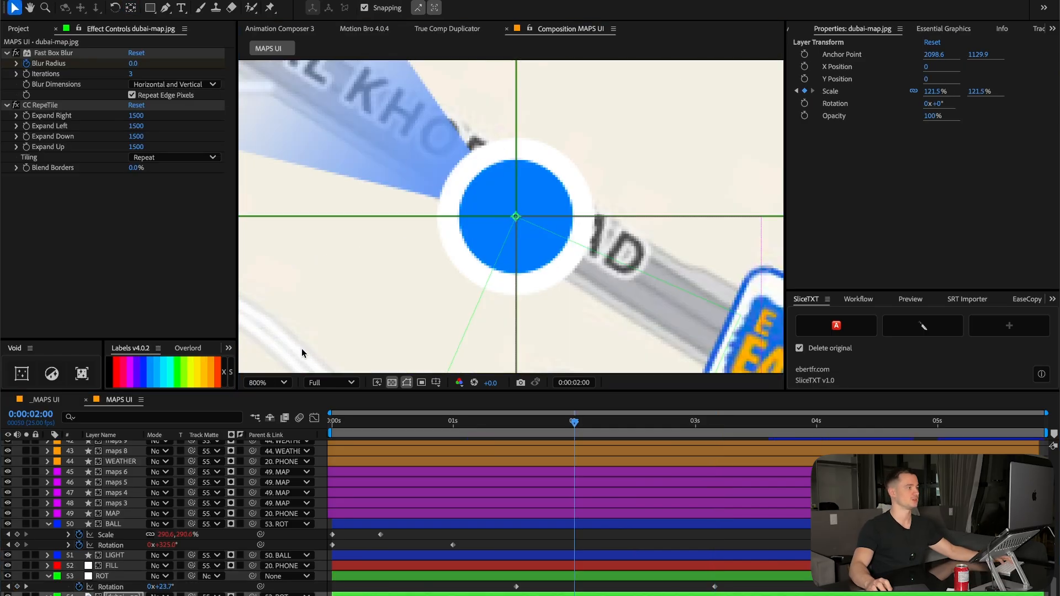
pyautogui.click(278, 384)
pyautogui.click(280, 397)
pyautogui.moveTo(574, 423); pyautogui.dragTo(515, 425)
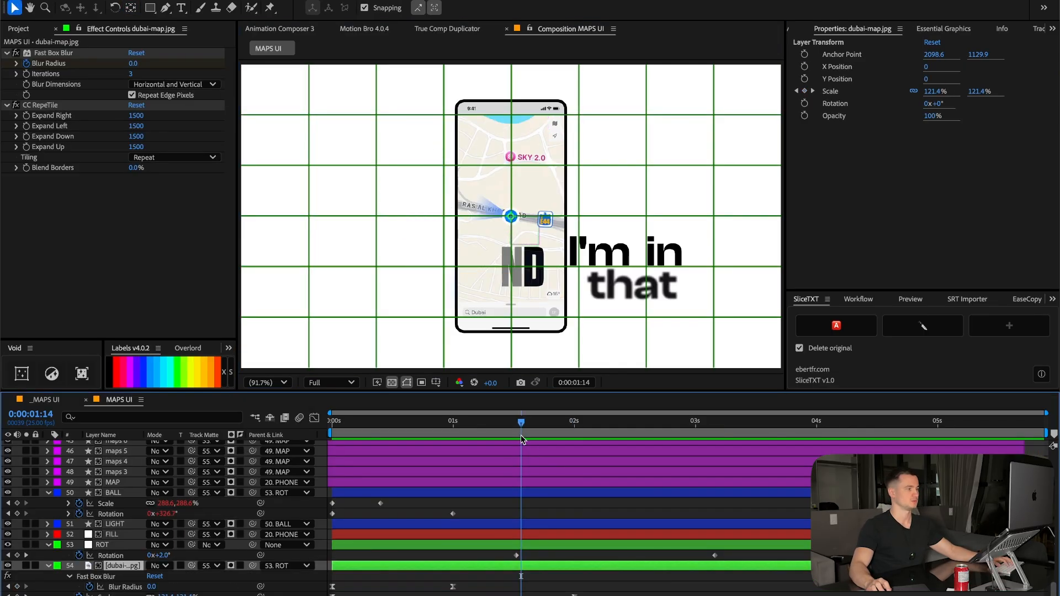
pyautogui.press('u')
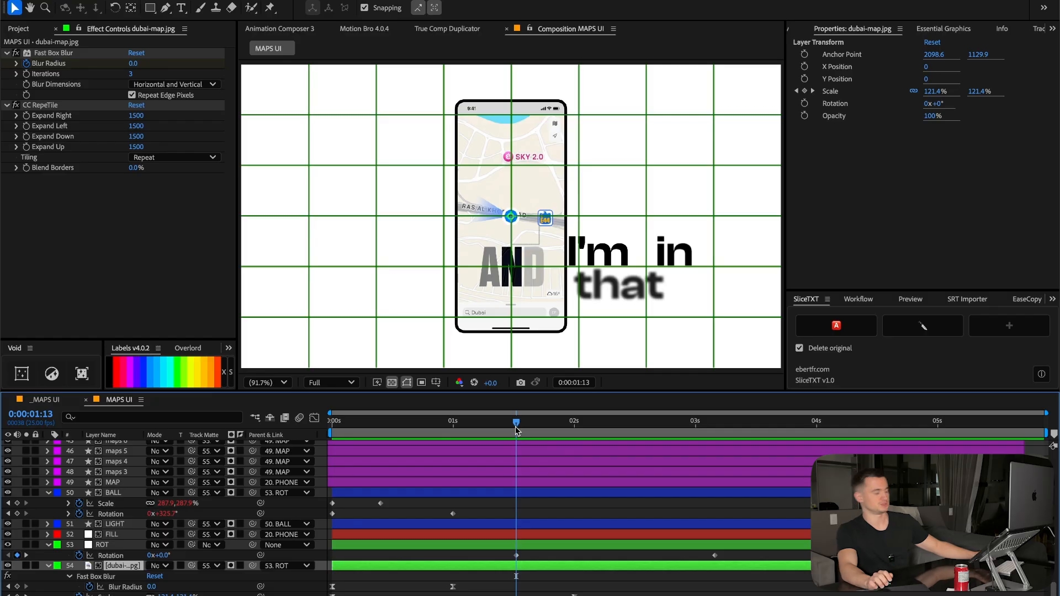
pyautogui.press('p')
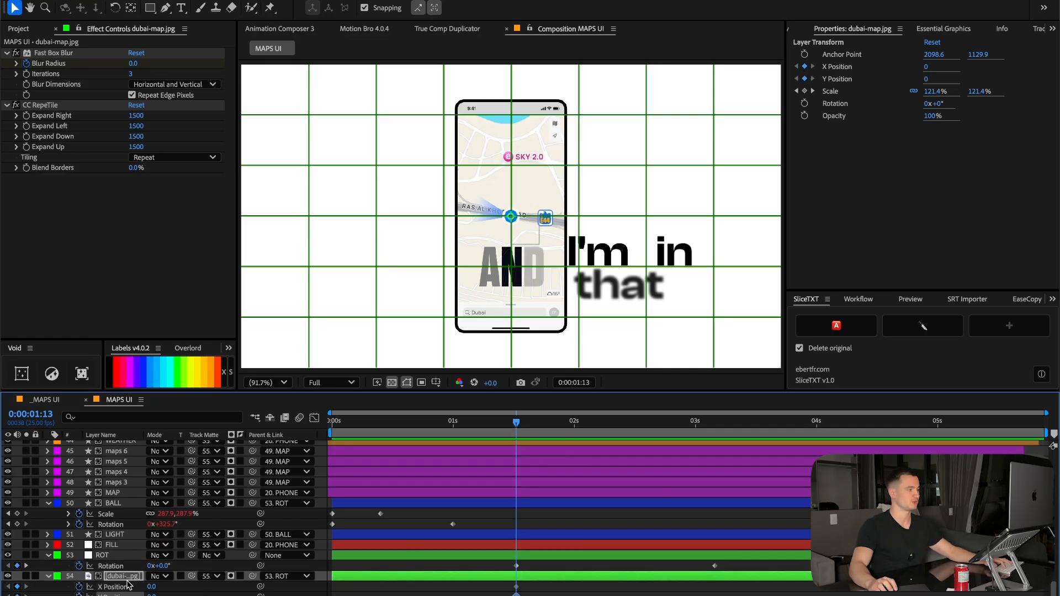
# Keyframe the dubai-map.jpg layer's position to X 273, Y 51 at 0:00:03:04 and preview the movement.
pyautogui.moveTo(598, 428); pyautogui.dragTo(686, 433)
pyautogui.moveTo(156, 586); pyautogui.dragTo(181, 586)
pyautogui.click(506, 421)
pyautogui.press('space')
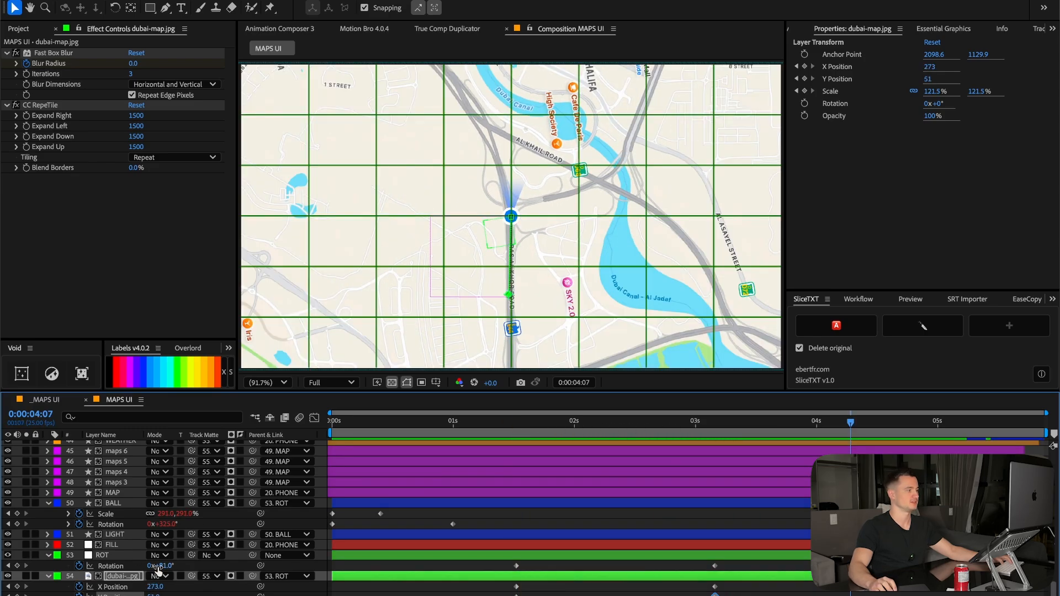
# Adjust the rotation of ROT and the BALL layer around 0:00:04:07 to turn the map and its marker.
pyautogui.moveTo(165, 566); pyautogui.dragTo(127, 565)
pyautogui.click(113, 502)
pyautogui.moveTo(481, 421); pyautogui.dragTo(715, 423)
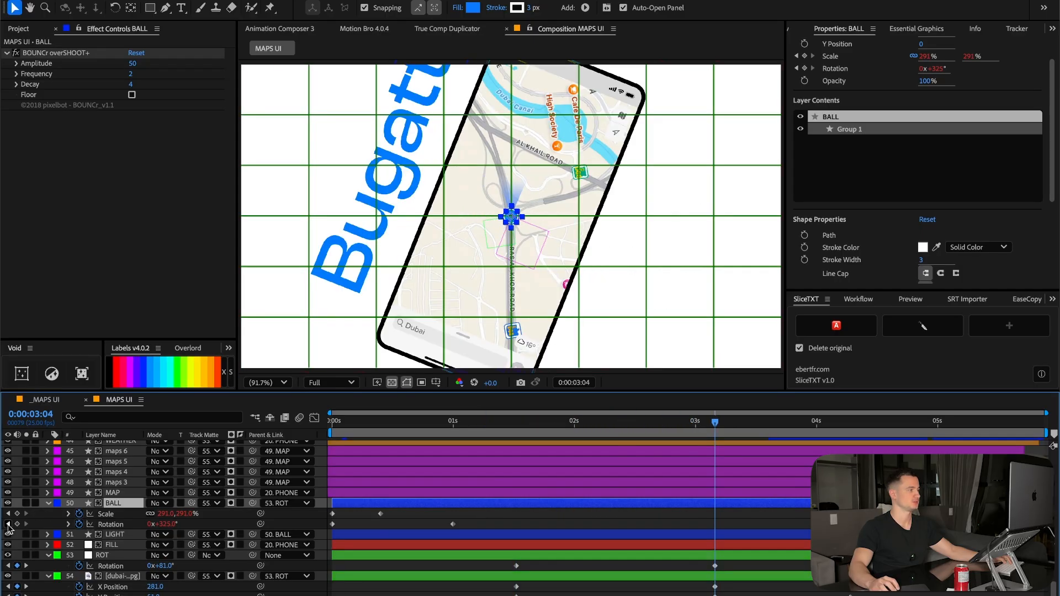
pyautogui.click(851, 425)
pyautogui.moveTo(169, 524); pyautogui.dragTo(188, 521)
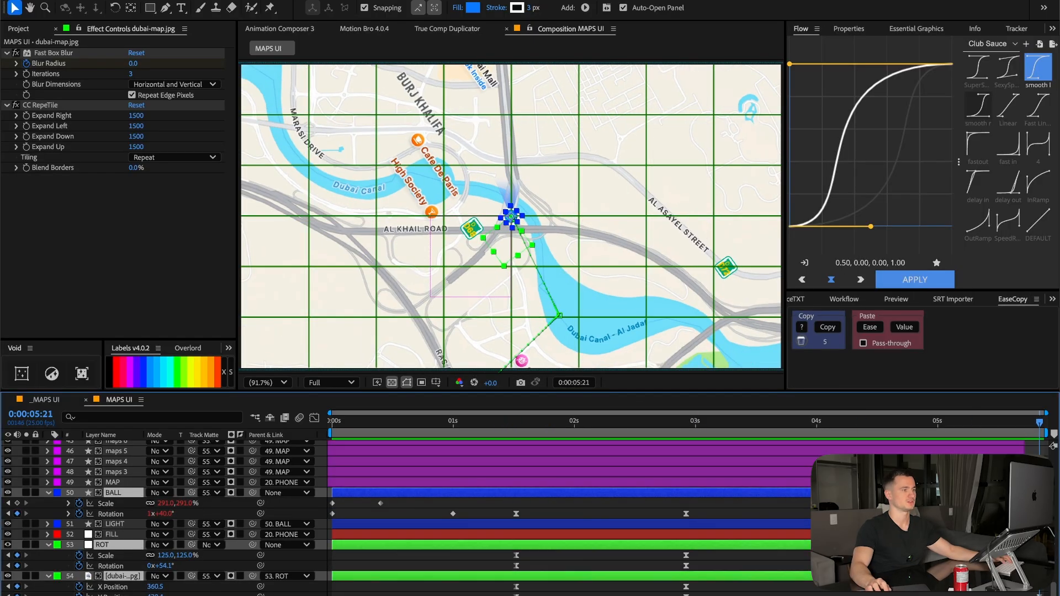
# Keyframe the BALL layer's scale at 0:00:02:23, enlarge it to 953% at 0:00:05:21 and preview the enlargement.
pyautogui.press('F2')
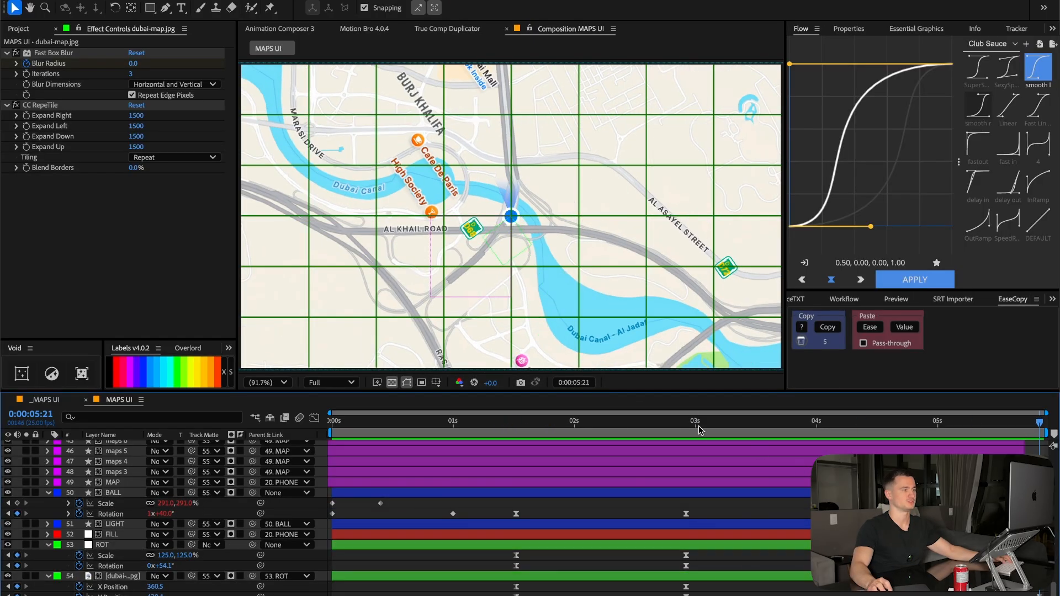
pyautogui.click(687, 425)
pyautogui.click(16, 505)
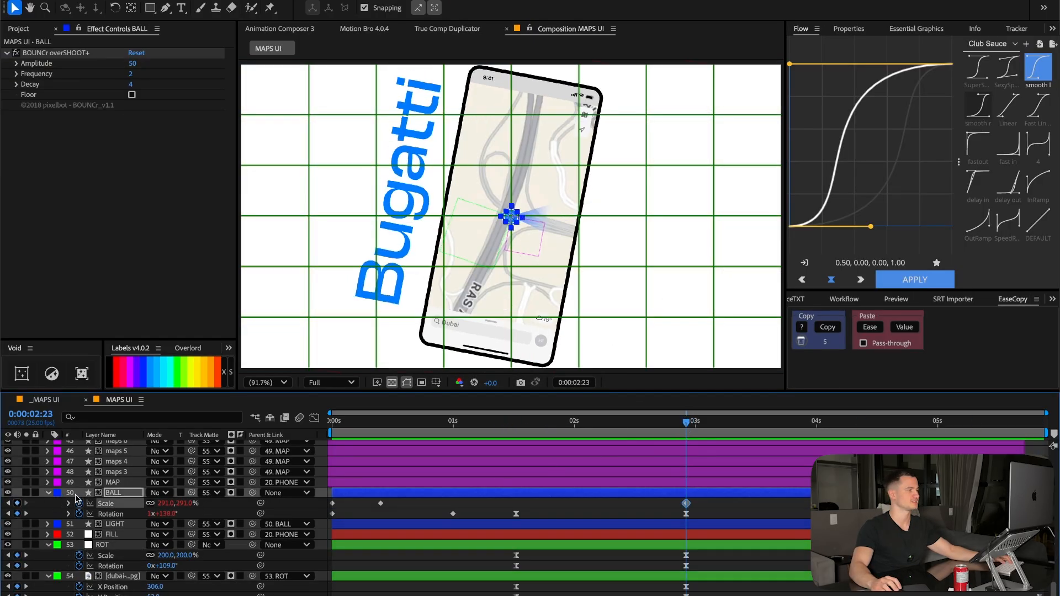
pyautogui.press('End')
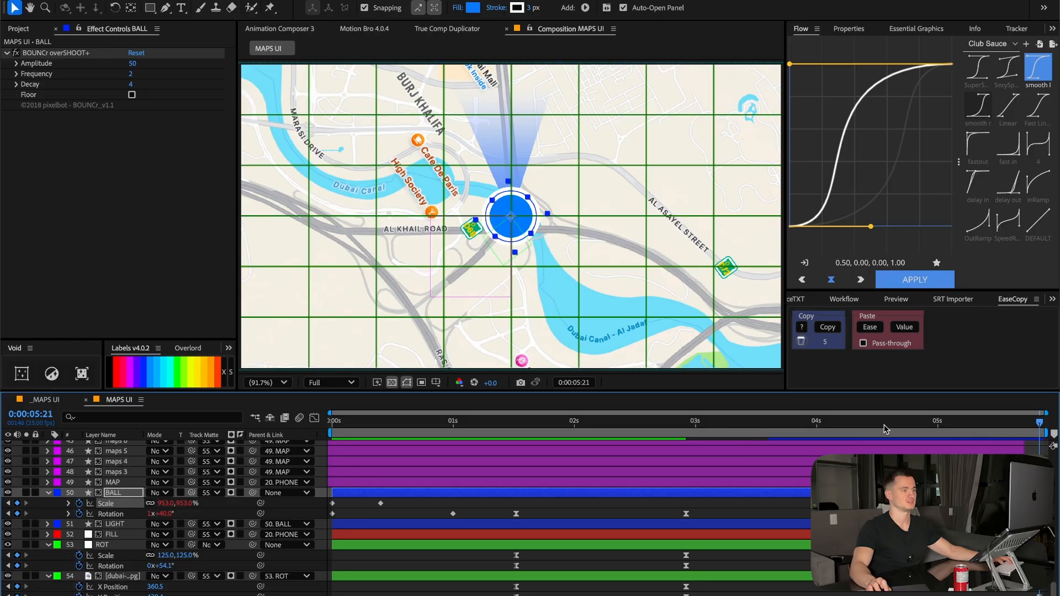
pyautogui.click(880, 422)
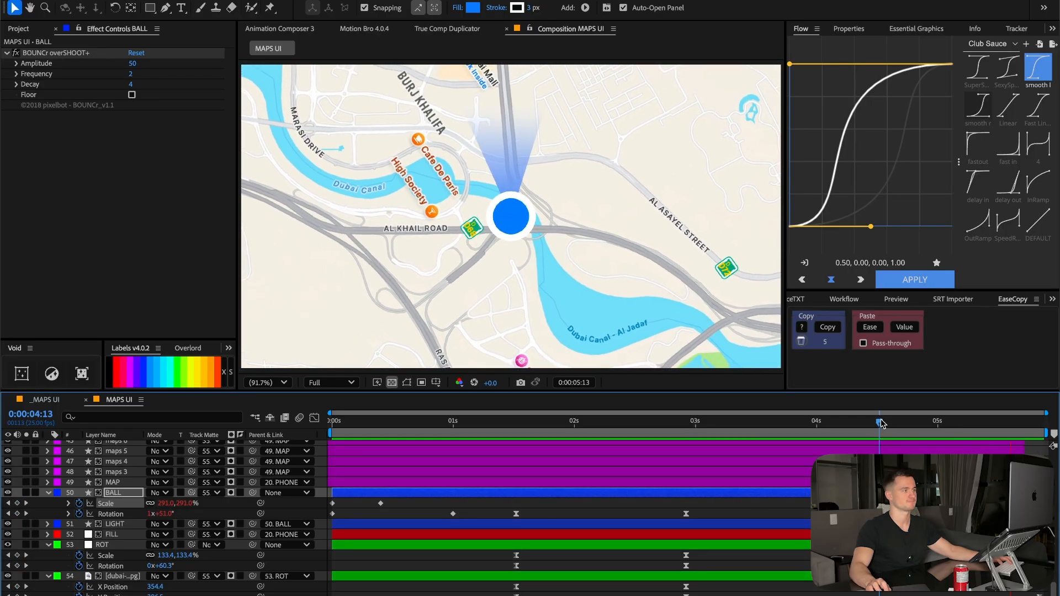
pyautogui.click(714, 423)
pyautogui.click(773, 424)
pyautogui.press('space')
pyautogui.click(788, 500)
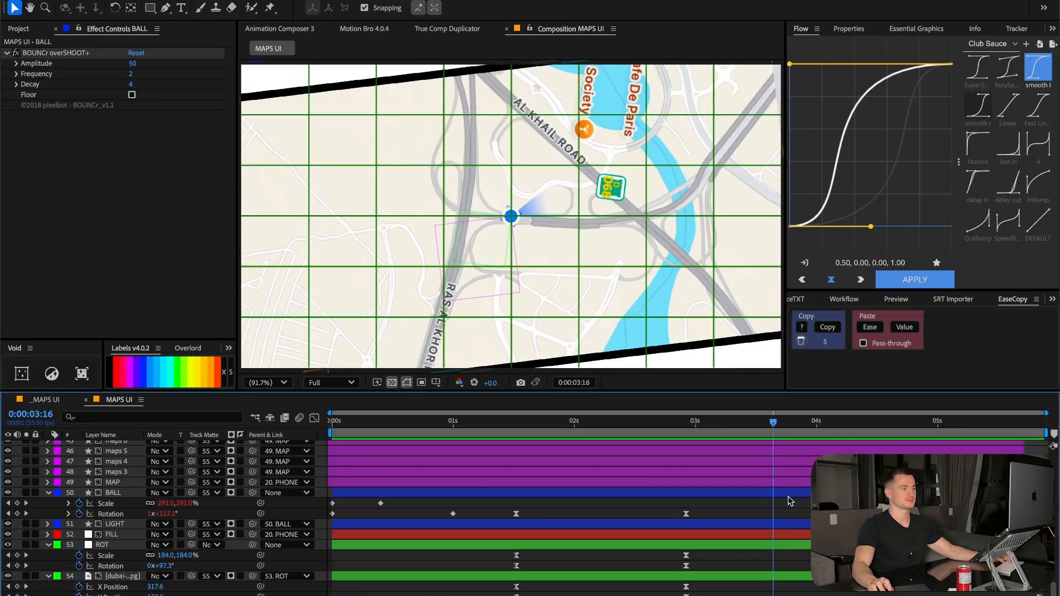